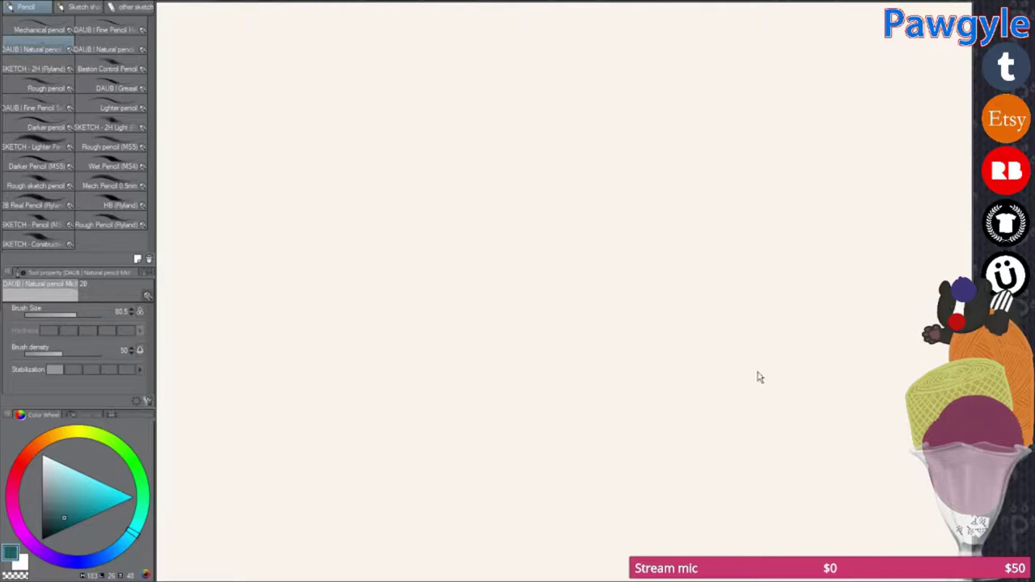
pyautogui.moveTo(611, 324); pyautogui.dragTo(615, 359)
pyautogui.moveTo(518, 71)
pyautogui.mouseDown()
pyautogui.moveTo(785, 97)
pyautogui.moveTo(756, 368)
pyautogui.moveTo(469, 339)
pyautogui.mouseUp()
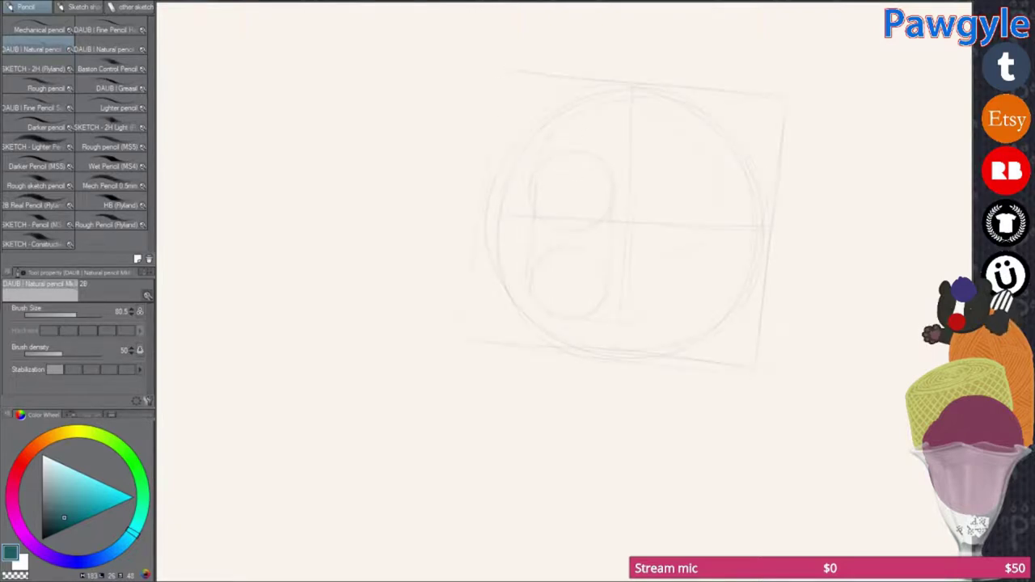
pyautogui.press('Delete')
# Step: Sketch a light circular head guide with crossing centre lines, an oval nose and a wide open toothy mouth
pyautogui.moveTo(555, 194); pyautogui.dragTo(566, 198)
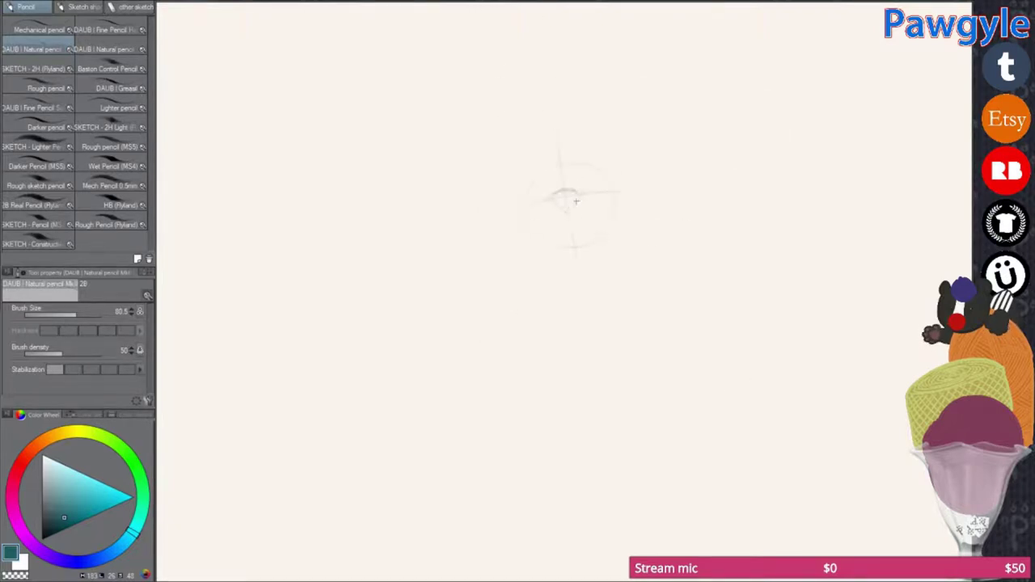
pyautogui.moveTo(553, 202)
pyautogui.mouseDown()
pyautogui.moveTo(575, 194)
pyautogui.moveTo(570, 240)
pyautogui.moveTo(527, 249)
pyautogui.mouseUp()
pyautogui.scroll(2, 572, 198)
pyautogui.moveTo(610, 227); pyautogui.dragTo(586, 290)
pyautogui.moveTo(542, 254); pyautogui.dragTo(589, 290)
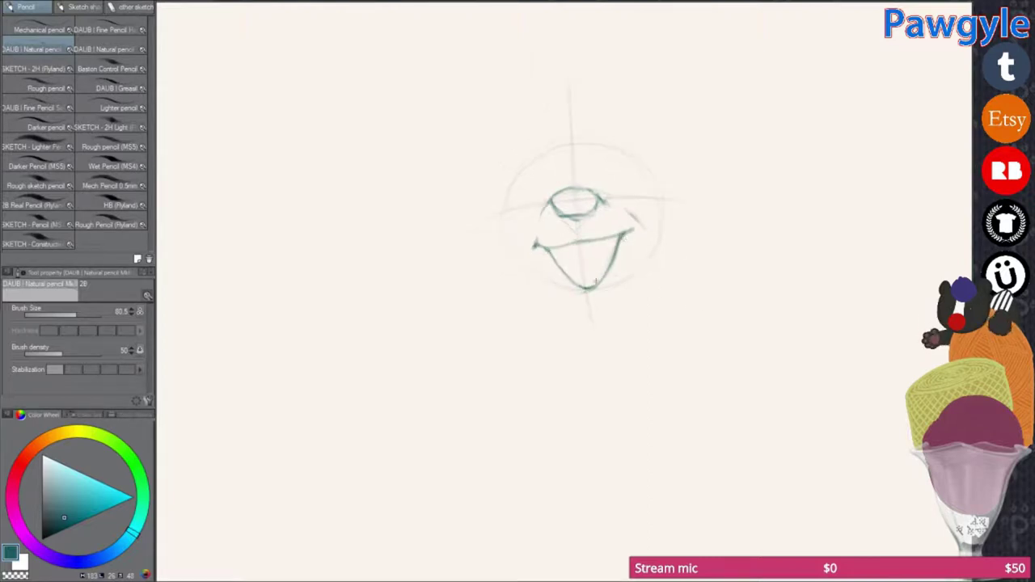
pyautogui.moveTo(550, 254)
pyautogui.mouseDown()
pyautogui.moveTo(601, 235)
pyautogui.moveTo(571, 280)
pyautogui.mouseUp()
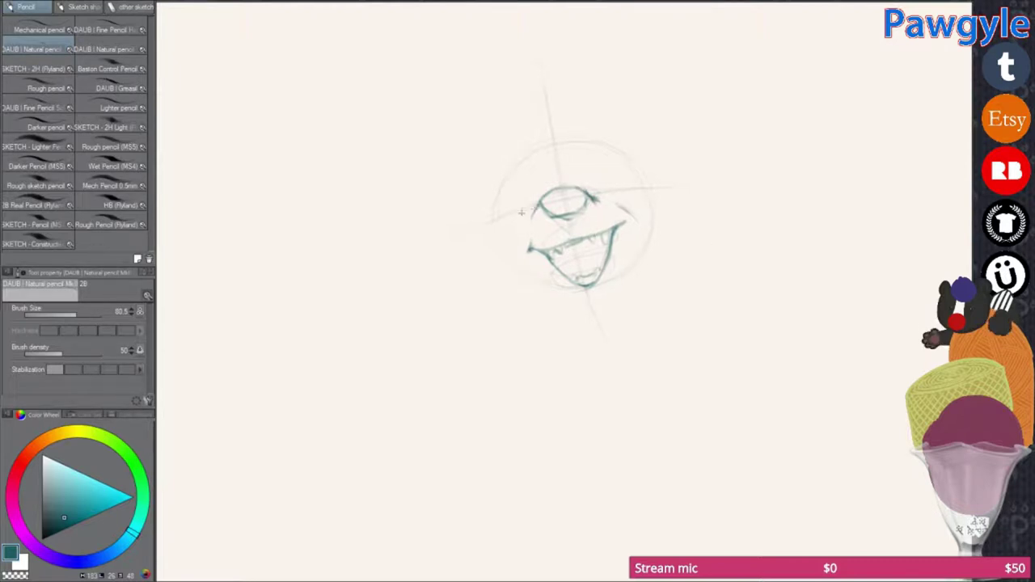
# Step: Add eye guides, brows, nostrils, a tongue and a smile crease to the animal's face
pyautogui.moveTo(499, 207); pyautogui.dragTo(495, 241)
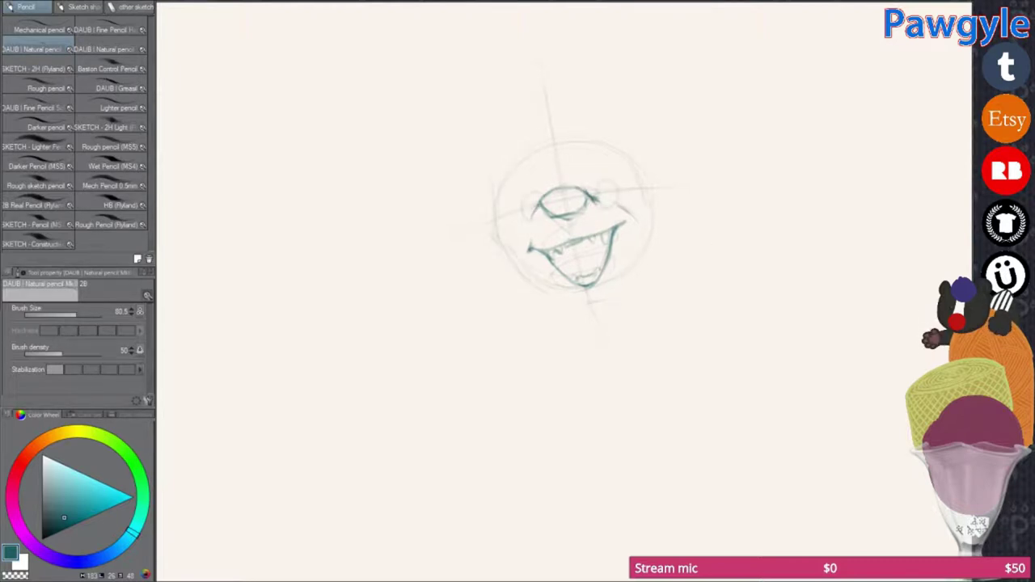
pyautogui.moveTo(518, 191)
pyautogui.mouseDown()
pyautogui.moveTo(508, 196)
pyautogui.moveTo(522, 180)
pyautogui.moveTo(536, 187)
pyautogui.mouseUp()
pyautogui.moveTo(560, 270)
pyautogui.mouseDown()
pyautogui.moveTo(600, 254)
pyautogui.moveTo(595, 241)
pyautogui.mouseUp()
pyautogui.moveTo(555, 197)
pyautogui.mouseDown()
pyautogui.moveTo(547, 207)
pyautogui.moveTo(587, 208)
pyautogui.mouseUp()
pyautogui.moveTo(555, 200); pyautogui.dragTo(545, 209)
pyautogui.moveTo(623, 228)
pyautogui.mouseDown()
pyautogui.moveTo(639, 209)
pyautogui.moveTo(629, 206)
pyautogui.mouseUp()
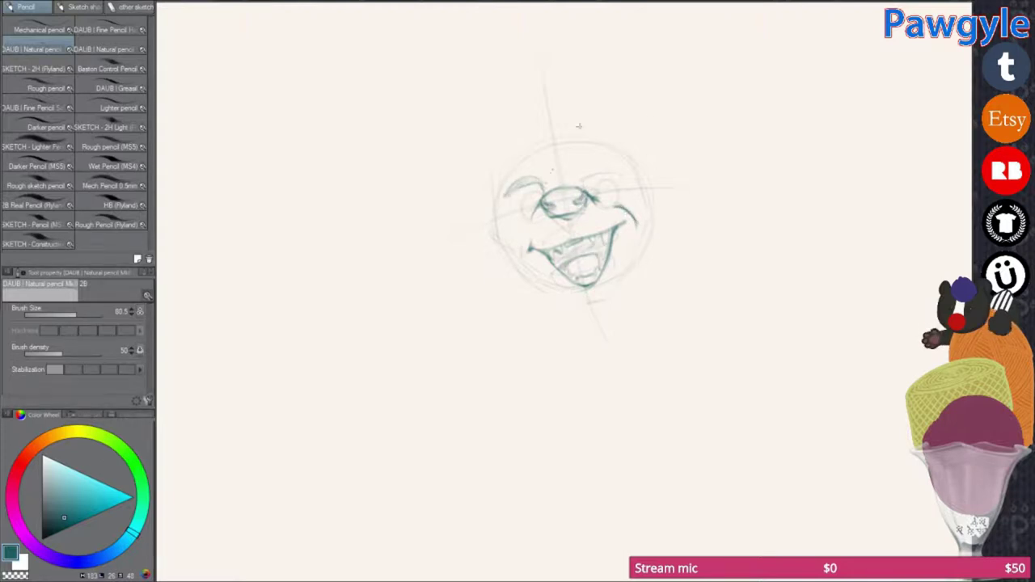
# Step: Draw the cheeks and the tapered jaw outline around the open mouth
pyautogui.moveTo(636, 249); pyautogui.dragTo(591, 303)
pyautogui.moveTo(587, 303); pyautogui.dragTo(546, 283)
pyautogui.moveTo(650, 224); pyautogui.dragTo(605, 293)
pyautogui.moveTo(503, 246); pyautogui.dragTo(537, 278)
pyautogui.moveTo(567, 227); pyautogui.dragTo(560, 244)
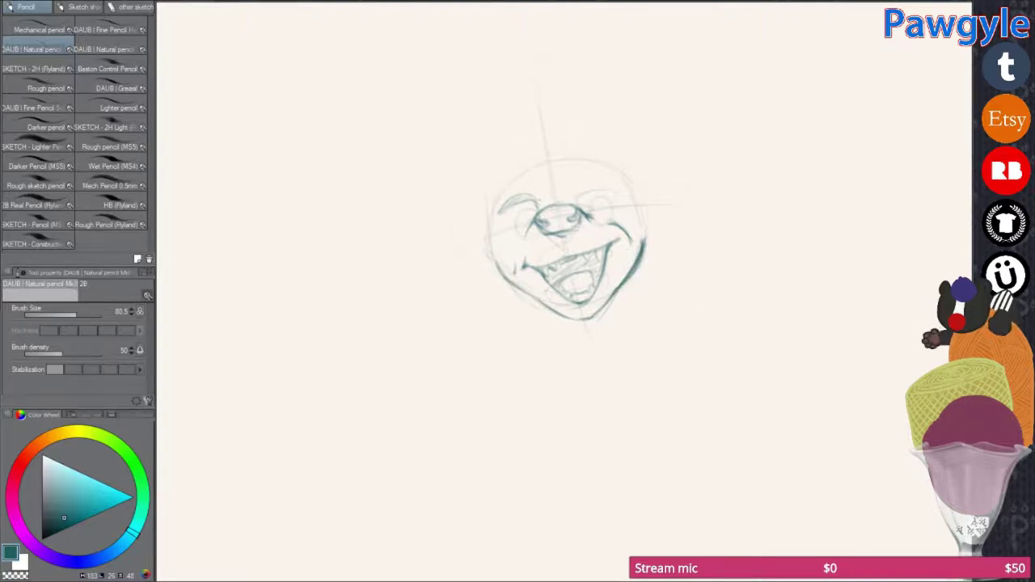
# Step: Outline the sides and crown of the head and add two large rounded ears
pyautogui.scroll(1, 567, 250)
pyautogui.moveTo(575, 207)
pyautogui.mouseDown()
pyautogui.moveTo(614, 201)
pyautogui.moveTo(646, 260)
pyautogui.mouseUp()
pyautogui.moveTo(495, 220)
pyautogui.mouseDown()
pyautogui.moveTo(487, 277)
pyautogui.moveTo(550, 172)
pyautogui.moveTo(607, 145)
pyautogui.moveTo(660, 202)
pyautogui.mouseUp()
pyautogui.moveTo(493, 195)
pyautogui.mouseDown()
pyautogui.moveTo(453, 154)
pyautogui.moveTo(483, 228)
pyautogui.moveTo(467, 147)
pyautogui.mouseUp()
pyautogui.moveTo(446, 191); pyautogui.dragTo(455, 144)
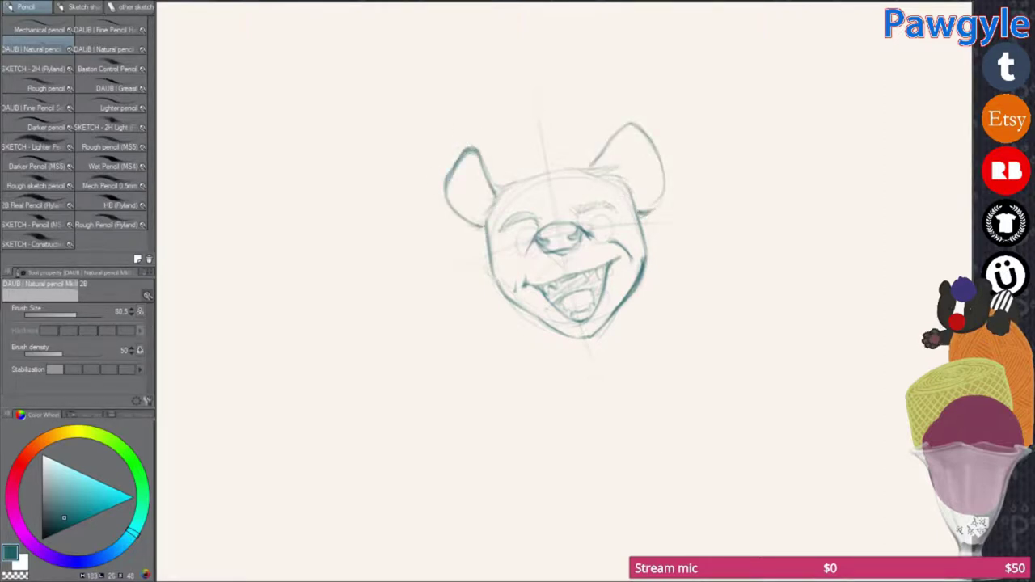
# Step: Sketch a spiky hair tuft along the top of the head between the ears
pyautogui.moveTo(505, 191); pyautogui.dragTo(501, 162)
pyautogui.moveTo(533, 172); pyautogui.dragTo(562, 134)
pyautogui.moveTo(567, 156); pyautogui.dragTo(576, 136)
pyautogui.moveTo(534, 141); pyautogui.dragTo(529, 132)
pyautogui.moveTo(500, 189); pyautogui.dragTo(497, 165)
pyautogui.moveTo(495, 191); pyautogui.dragTo(546, 133)
pyautogui.moveTo(578, 160); pyautogui.dragTo(591, 152)
# Step: Draw two open eyes with pupils on either side of the nose
pyautogui.press('h')
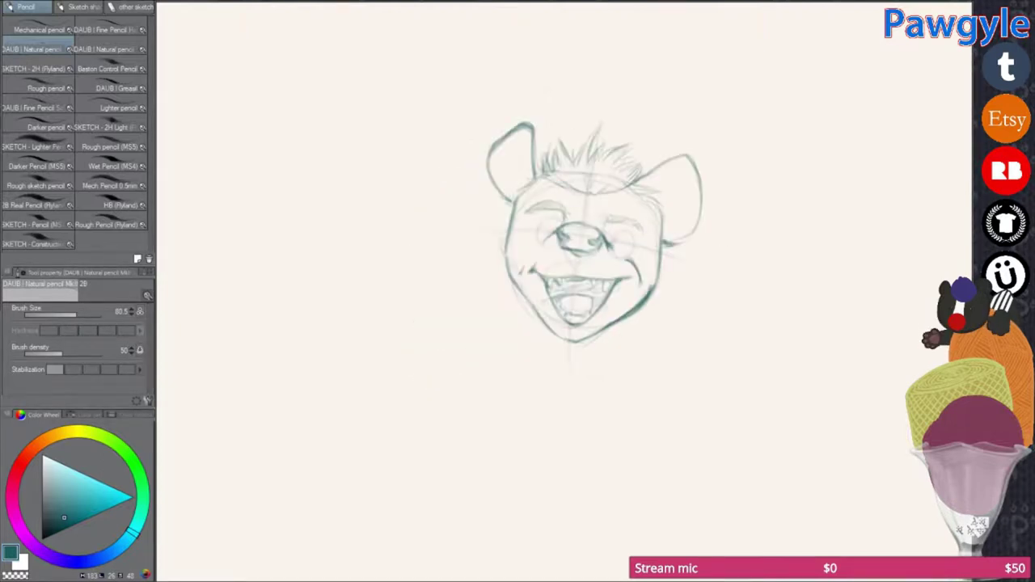
pyautogui.press('-')
pyautogui.press('-')
pyautogui.moveTo(572, 220)
pyautogui.mouseDown()
pyautogui.moveTo(607, 218)
pyautogui.moveTo(597, 214)
pyautogui.mouseUp()
pyautogui.press('^')
pyautogui.press('^')
pyautogui.moveTo(508, 251); pyautogui.dragTo(526, 234)
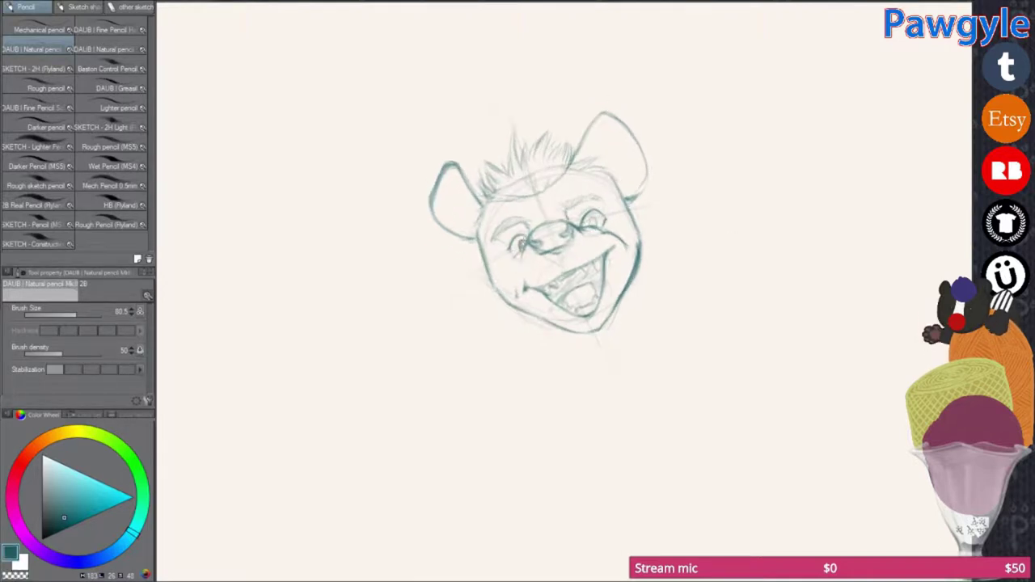
# Step: Sketch the neck with a V-shaped base and the top of both shoulders below the head
pyautogui.press('^')
pyautogui.hotkey('ctrl', '-')
pyautogui.hotkey('ctrl', '-')
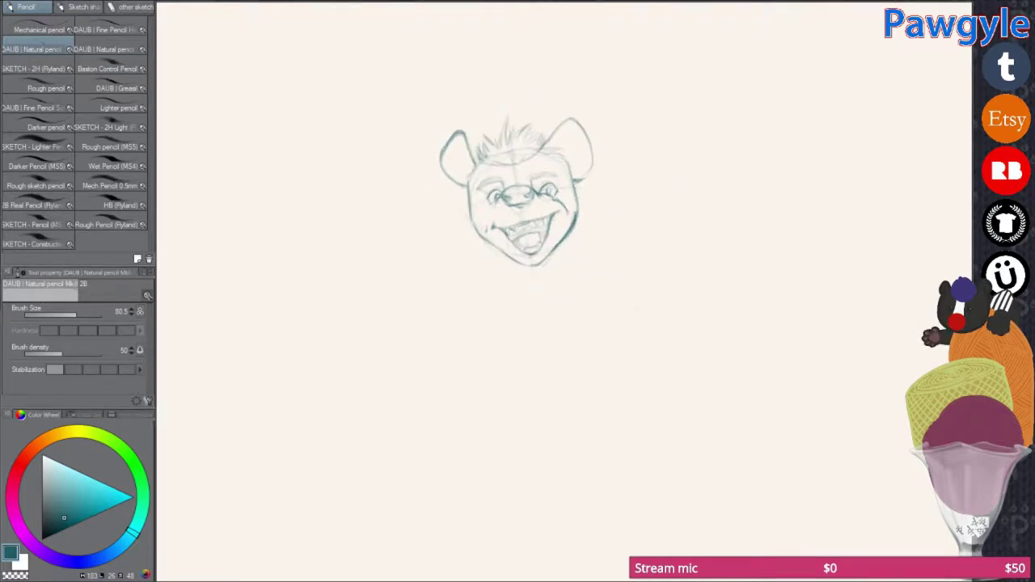
pyautogui.moveTo(873, 293); pyautogui.dragTo(592, 228)
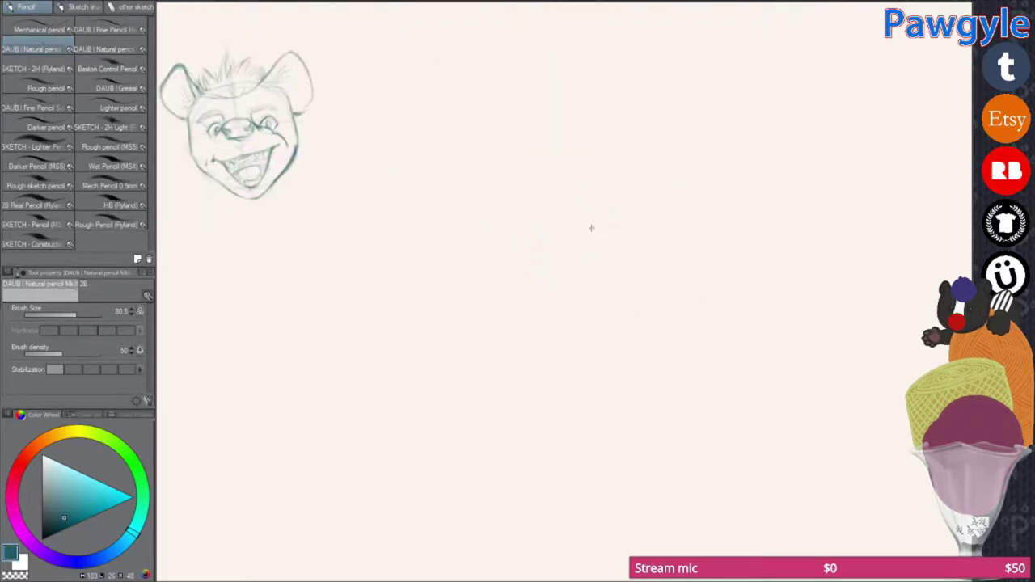
pyautogui.hotkey('ctrl', 'alt', '0')
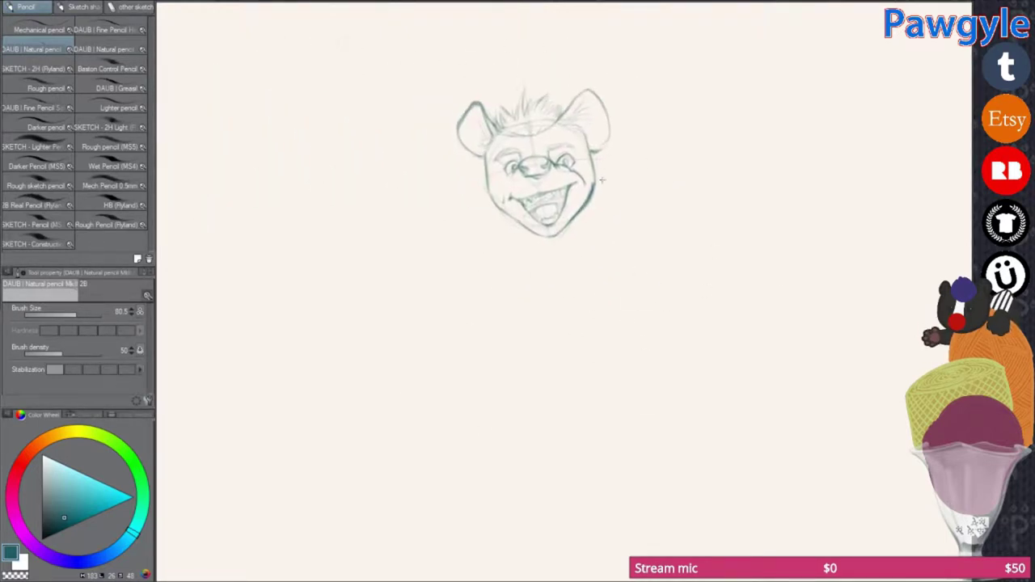
pyautogui.moveTo(511, 234); pyautogui.dragTo(547, 272)
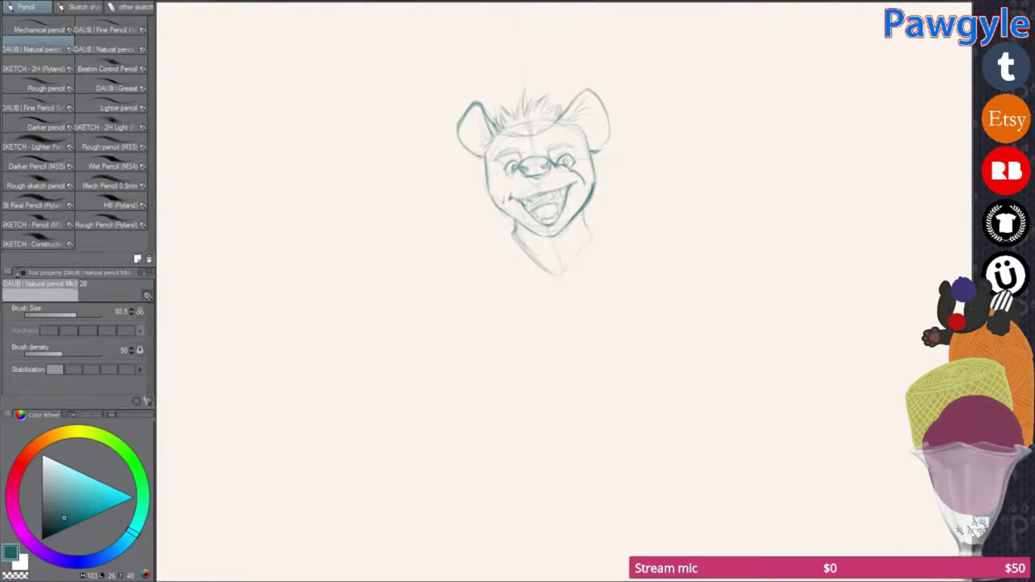
pyautogui.moveTo(506, 235); pyautogui.dragTo(531, 212)
pyautogui.moveTo(484, 188); pyautogui.dragTo(532, 212)
pyautogui.moveTo(607, 209); pyautogui.dragTo(645, 223)
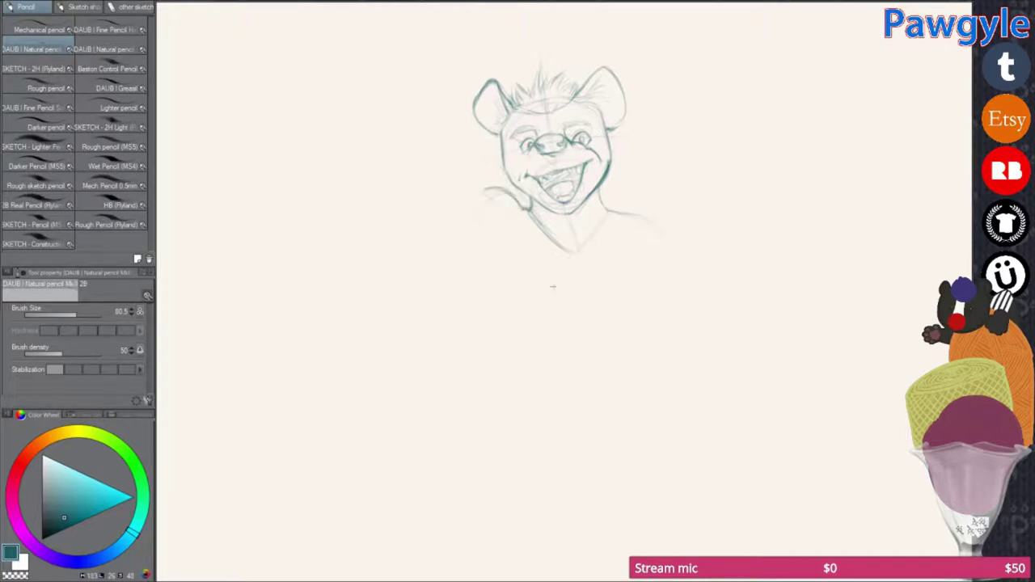
# Step: Rough in the curved chest shapes and strengthen the far shoulder line
pyautogui.moveTo(704, 93)
pyautogui.mouseDown()
pyautogui.moveTo(716, 53)
pyautogui.moveTo(724, 73)
pyautogui.mouseUp()
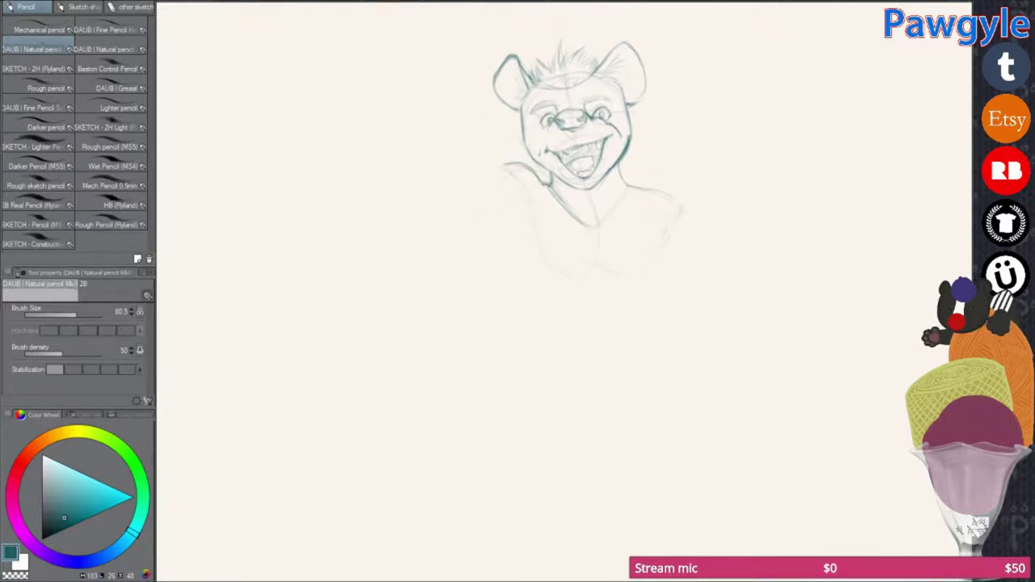
pyautogui.moveTo(625, 185)
pyautogui.mouseDown()
pyautogui.moveTo(631, 243)
pyautogui.moveTo(681, 257)
pyautogui.mouseUp()
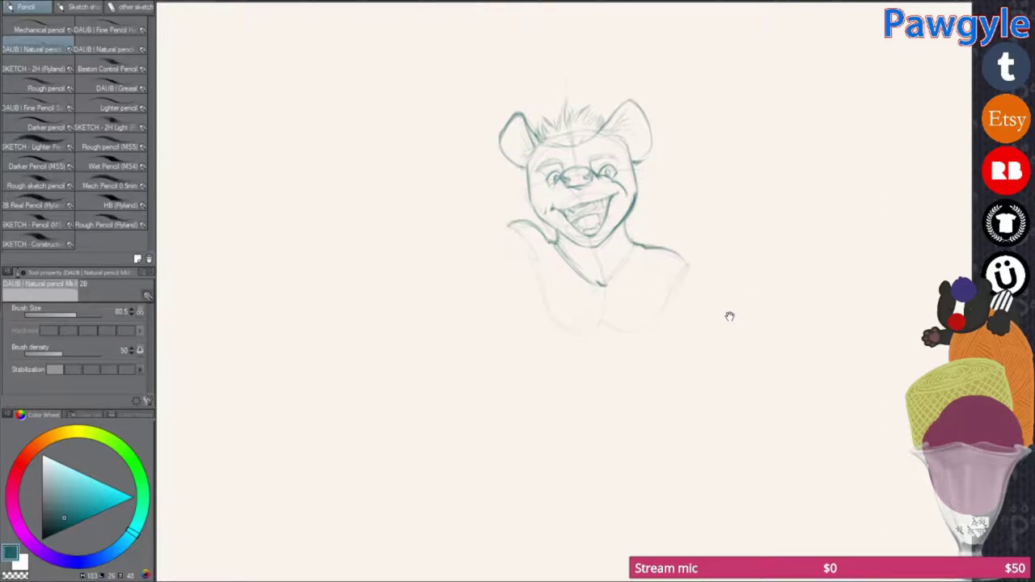
pyautogui.moveTo(574, 162); pyautogui.dragTo(587, 134)
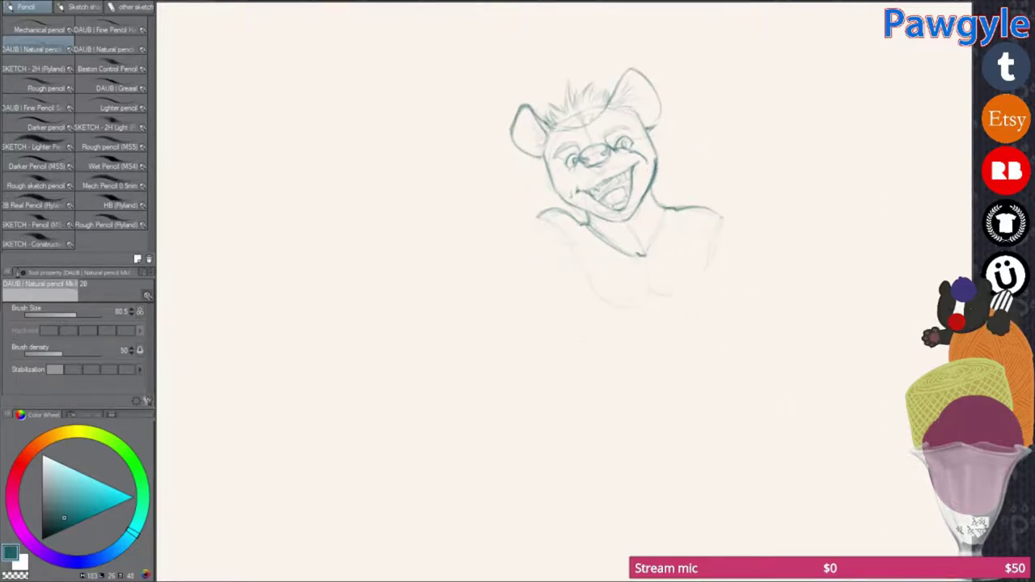
pyautogui.press('^')
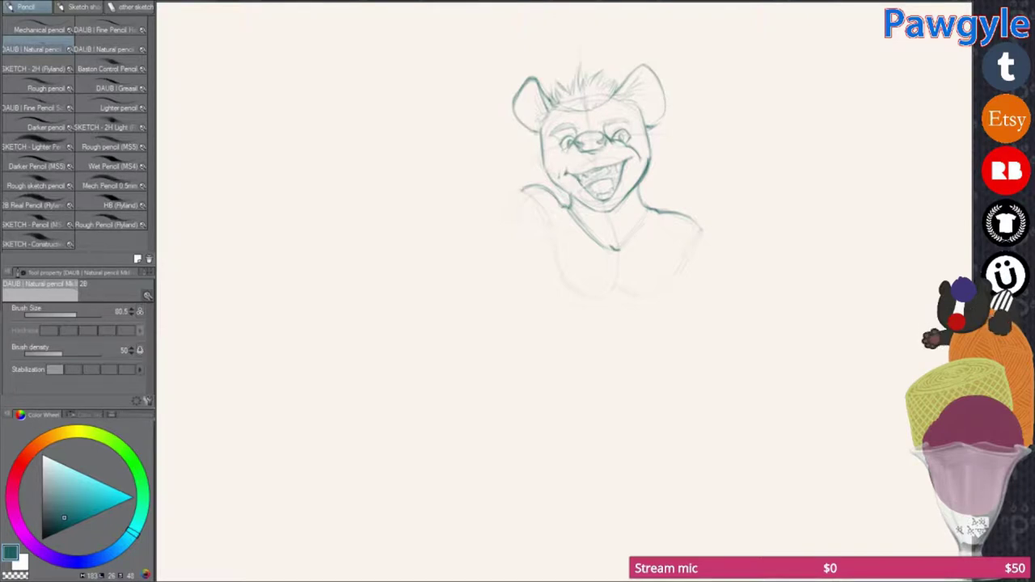
pyautogui.moveTo(635, 309)
pyautogui.mouseDown()
pyautogui.moveTo(674, 367)
pyautogui.moveTo(640, 230)
pyautogui.mouseUp()
pyautogui.moveTo(742, 227)
pyautogui.mouseDown()
pyautogui.moveTo(611, 356)
pyautogui.moveTo(748, 348)
pyautogui.moveTo(773, 366)
pyautogui.mouseUp()
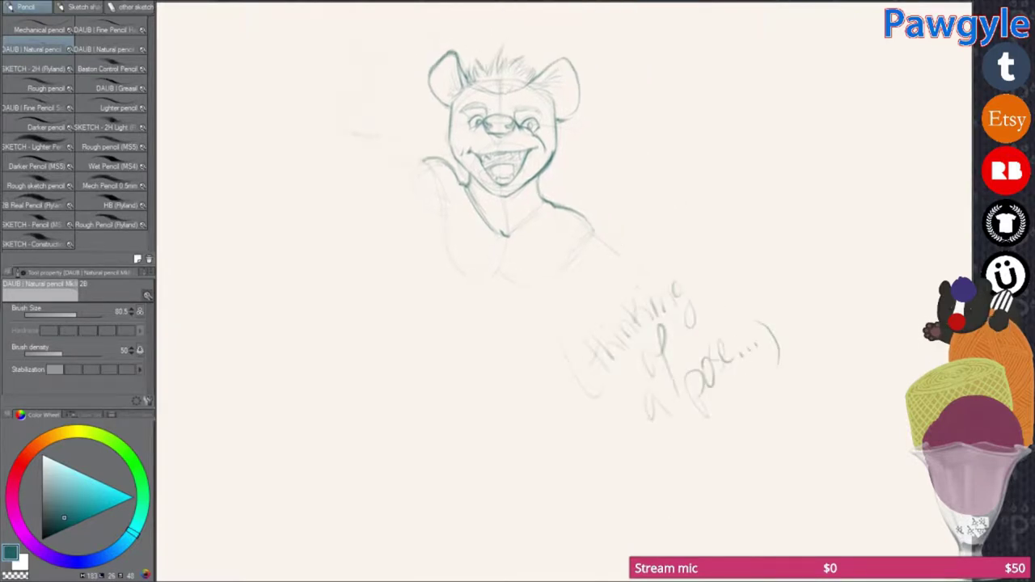
pyautogui.press('Delete')
# Step: Rough in the body and legs with light guide lines and draw the curved sides of the torso
pyautogui.moveTo(440, 250)
pyautogui.mouseDown()
pyautogui.moveTo(520, 319)
pyautogui.moveTo(547, 361)
pyautogui.mouseUp()
pyautogui.scroll(-5, 547, 362)
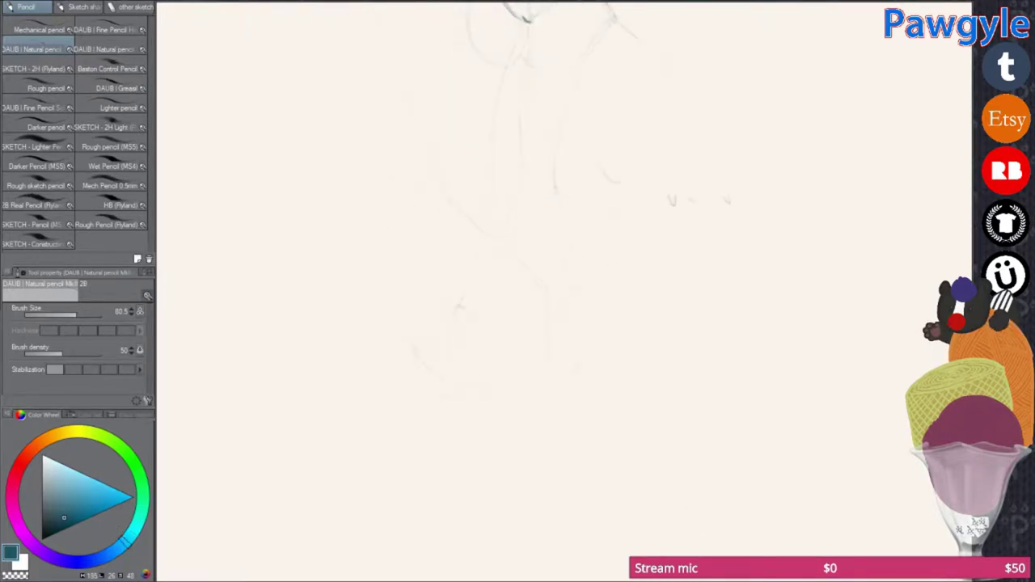
pyautogui.scroll(4, 401, 242)
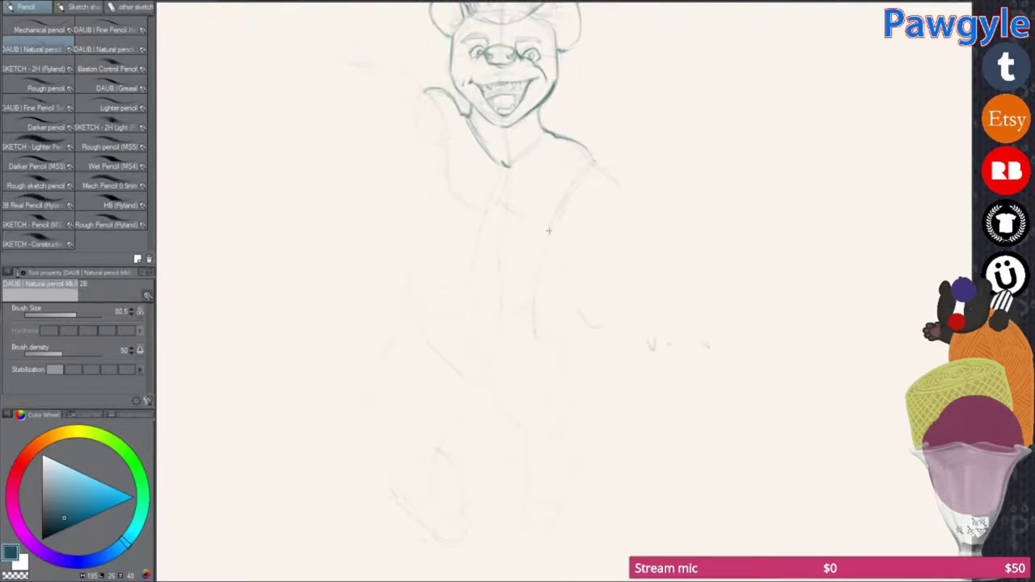
pyautogui.scroll(1, 399, 208)
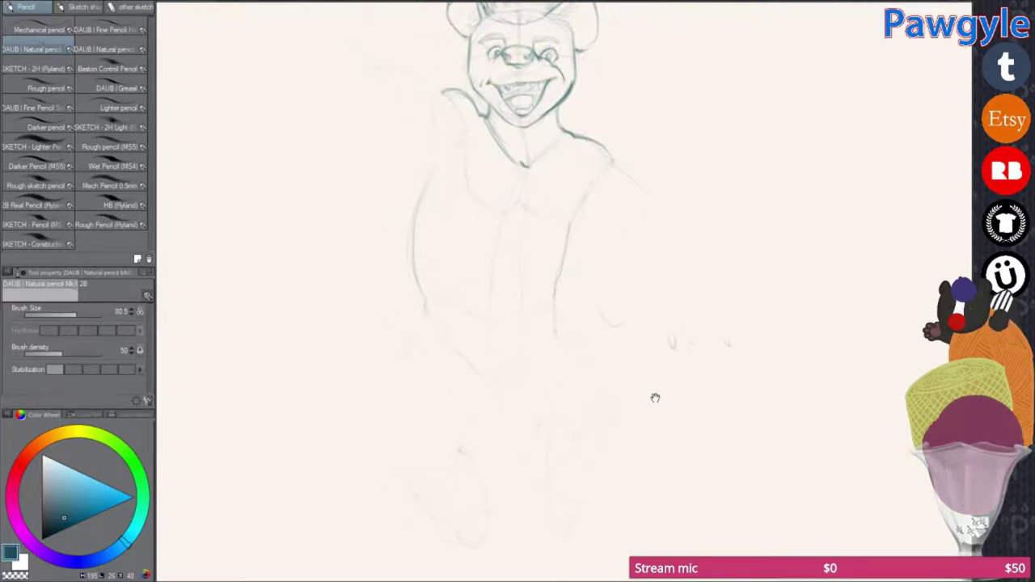
pyautogui.scroll(1, 633, 273)
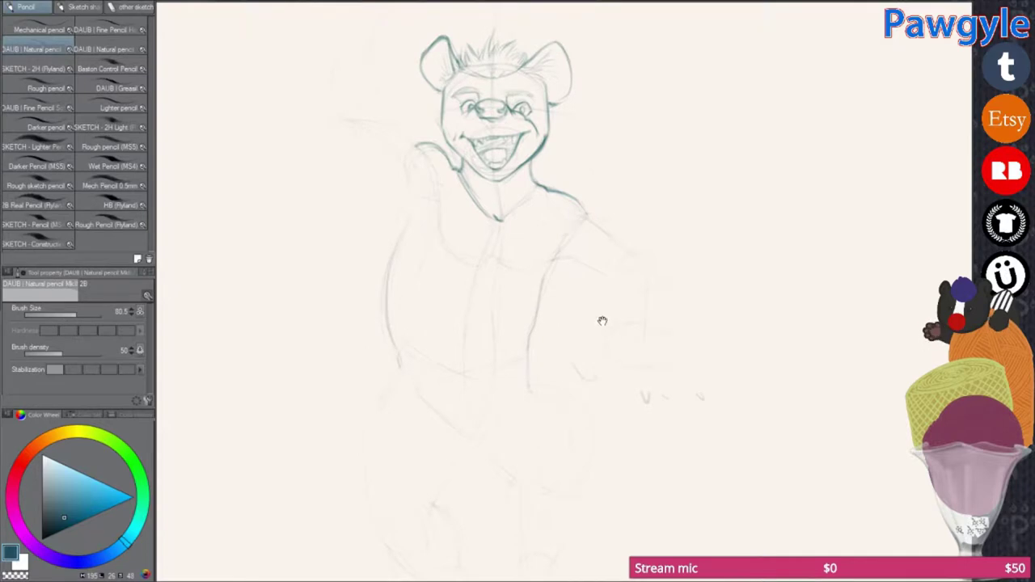
# Step: Draw one arm raised beside the head and the other bent outward with the forearm hanging down
pyautogui.hscroll(1, 602, 318)
pyautogui.moveTo(601, 319)
pyautogui.mouseDown()
pyautogui.moveTo(663, 483)
pyautogui.moveTo(602, 319)
pyautogui.mouseUp()
pyautogui.moveTo(242, 146)
pyautogui.mouseDown()
pyautogui.moveTo(572, 240)
pyautogui.moveTo(603, 291)
pyautogui.moveTo(567, 243)
pyautogui.moveTo(622, 173)
pyautogui.moveTo(567, 243)
pyautogui.moveTo(615, 203)
pyautogui.moveTo(490, 320)
pyautogui.mouseUp()
pyautogui.moveTo(608, 275)
pyautogui.mouseDown()
pyautogui.moveTo(582, 250)
pyautogui.moveTo(599, 267)
pyautogui.moveTo(474, 293)
pyautogui.moveTo(485, 307)
pyautogui.mouseUp()
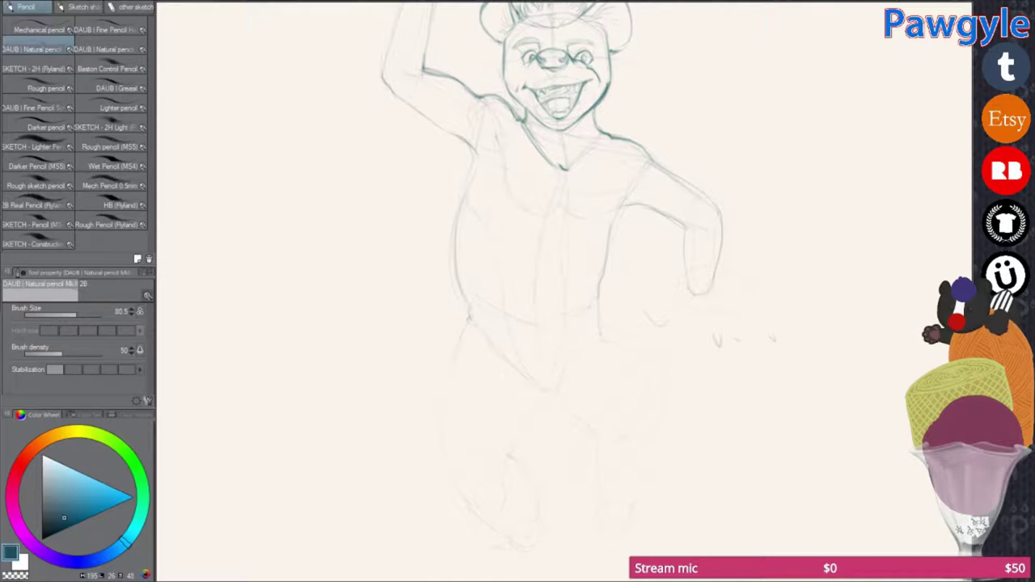
# Step: Draw the hips, the waistband line and both thighs, with the shin of the forward bent leg
pyautogui.moveTo(465, 513)
pyautogui.mouseDown()
pyautogui.moveTo(465, 546)
pyautogui.moveTo(490, 392)
pyautogui.mouseUp()
pyautogui.moveTo(578, 278); pyautogui.dragTo(615, 324)
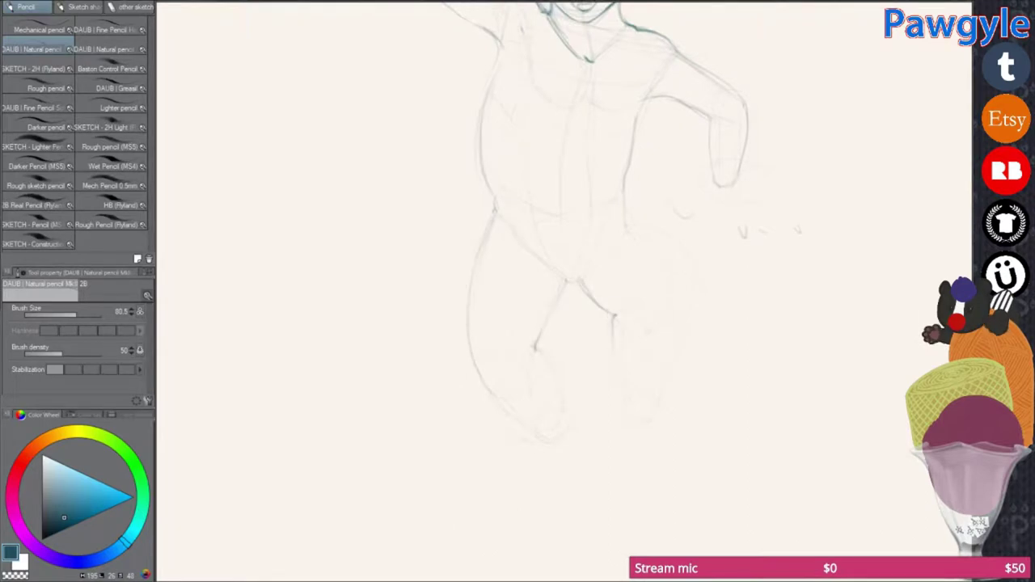
pyautogui.moveTo(672, 243)
pyautogui.mouseDown()
pyautogui.moveTo(696, 248)
pyautogui.moveTo(648, 234)
pyautogui.mouseUp()
pyautogui.moveTo(606, 207)
pyautogui.mouseDown()
pyautogui.moveTo(656, 228)
pyautogui.moveTo(688, 293)
pyautogui.mouseUp()
pyautogui.moveTo(619, 301); pyautogui.dragTo(643, 387)
pyautogui.moveTo(687, 288); pyautogui.dragTo(671, 396)
pyautogui.moveTo(682, 359); pyautogui.dragTo(626, 394)
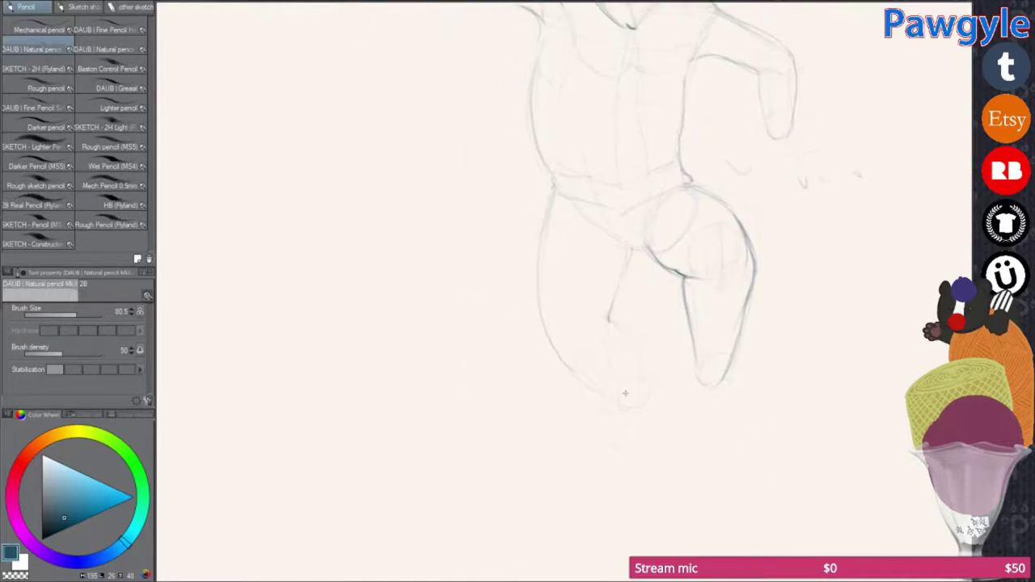
# Step: Draw the knee and the tapered lower part of the standing leg
pyautogui.moveTo(608, 324)
pyautogui.mouseDown()
pyautogui.moveTo(624, 439)
pyautogui.moveTo(540, 247)
pyautogui.moveTo(626, 269)
pyautogui.mouseUp()
pyautogui.moveTo(606, 408); pyautogui.dragTo(616, 439)
pyautogui.moveTo(683, 283); pyautogui.dragTo(697, 378)
pyautogui.moveTo(694, 249); pyautogui.dragTo(666, 345)
pyautogui.moveTo(514, 133); pyautogui.dragTo(518, 265)
pyautogui.scroll(-5, 634, 284)
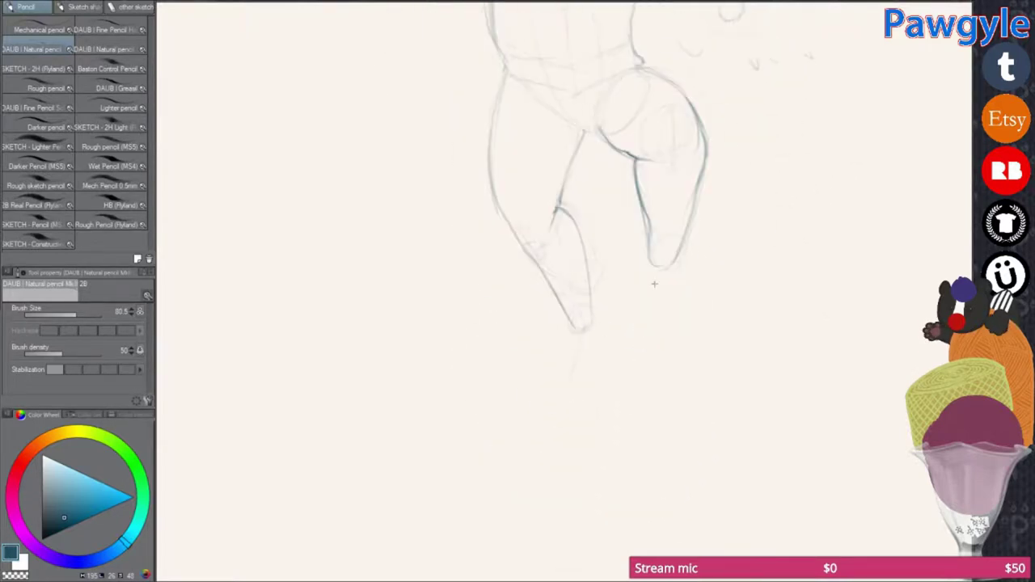
# Step: Sketch the ankle and downward-pointing foot at the end of the bent leg
pyautogui.moveTo(671, 246); pyautogui.dragTo(656, 272)
pyautogui.moveTo(654, 270); pyautogui.dragTo(657, 301)
pyautogui.moveTo(816, 224)
pyautogui.mouseDown()
pyautogui.moveTo(590, 210)
pyautogui.moveTo(652, 264)
pyautogui.mouseUp()
pyautogui.moveTo(652, 263); pyautogui.dragTo(645, 309)
pyautogui.moveTo(694, 244); pyautogui.dragTo(700, 327)
pyautogui.moveTo(667, 252); pyautogui.dragTo(660, 269)
pyautogui.scroll(4, 623, 351)
pyautogui.moveTo(655, 222); pyautogui.dragTo(703, 340)
pyautogui.moveTo(710, 296); pyautogui.dragTo(698, 390)
pyautogui.moveTo(685, 253); pyautogui.dragTo(698, 420)
# Step: Draw the standing leg's foot and sketch a bushy tail hanging behind its thigh
pyautogui.moveTo(518, 243); pyautogui.dragTo(524, 418)
pyautogui.moveTo(600, 334)
pyautogui.mouseDown()
pyautogui.moveTo(615, 423)
pyautogui.moveTo(621, 409)
pyautogui.moveTo(571, 312)
pyautogui.mouseUp()
pyautogui.moveTo(520, 230)
pyautogui.mouseDown()
pyautogui.moveTo(497, 457)
pyautogui.moveTo(470, 174)
pyautogui.mouseUp()
pyautogui.moveTo(517, 428); pyautogui.dragTo(501, 476)
pyautogui.moveTo(553, 427); pyautogui.dragTo(525, 475)
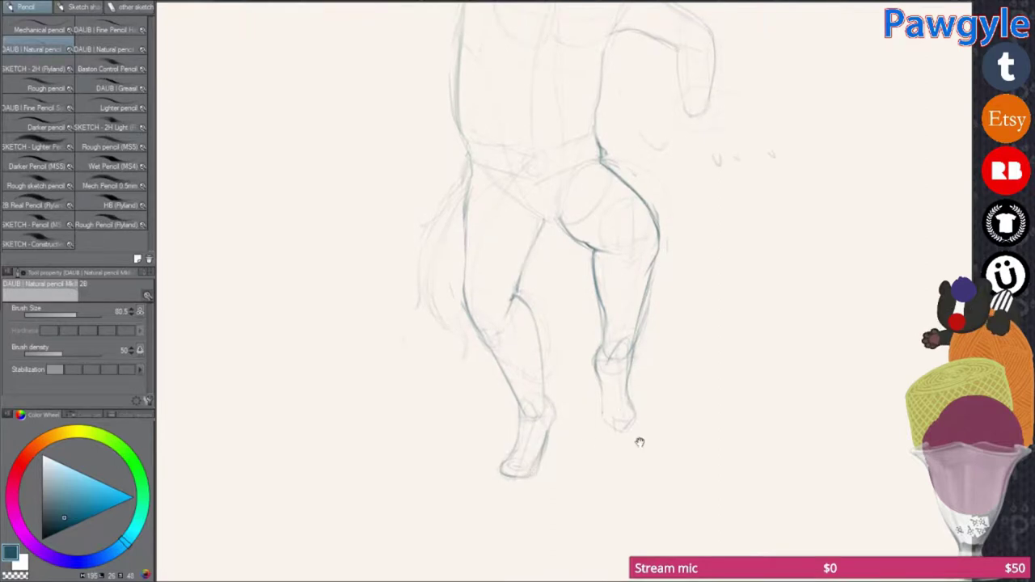
# Step: Sketch a hand with fingers at the wrist of the hanging forearm
pyautogui.moveTo(640, 442); pyautogui.dragTo(421, 578)
pyautogui.moveTo(474, 322)
pyautogui.mouseDown()
pyautogui.moveTo(541, 302)
pyautogui.moveTo(513, 298)
pyautogui.moveTo(558, 319)
pyautogui.moveTo(534, 329)
pyautogui.mouseUp()
pyautogui.moveTo(518, 283); pyautogui.dragTo(521, 307)
pyautogui.moveTo(523, 327)
pyautogui.mouseDown()
pyautogui.moveTo(479, 308)
pyautogui.moveTo(492, 400)
pyautogui.moveTo(613, 363)
pyautogui.moveTo(548, 267)
pyautogui.moveTo(467, 280)
pyautogui.mouseUp()
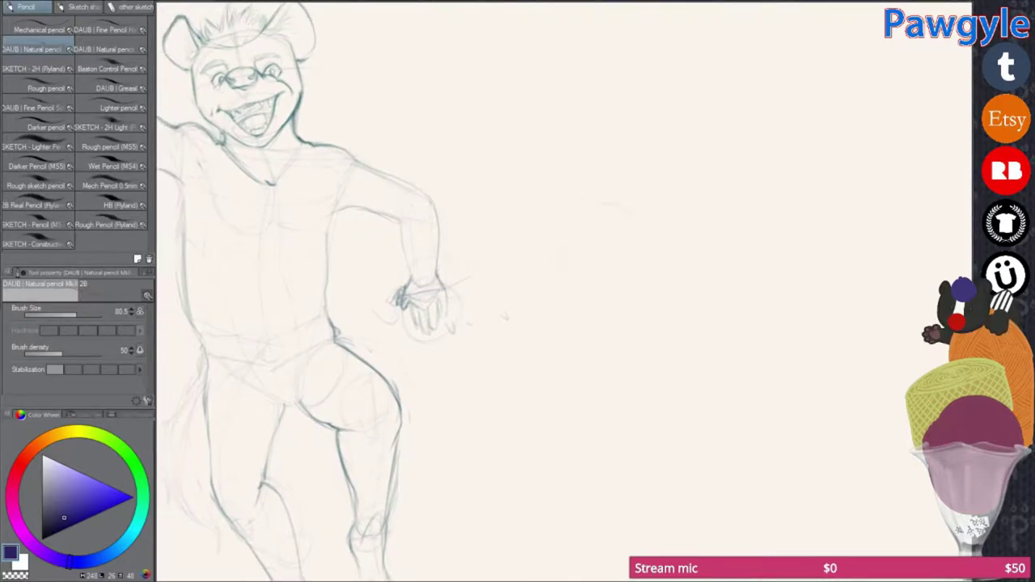
# Step: Sketch a second head guide in dark purple beside the figure and darken its two almond-shaped eyes
pyautogui.moveTo(607, 307)
pyautogui.mouseDown()
pyautogui.moveTo(613, 294)
pyautogui.moveTo(607, 346)
pyautogui.mouseUp()
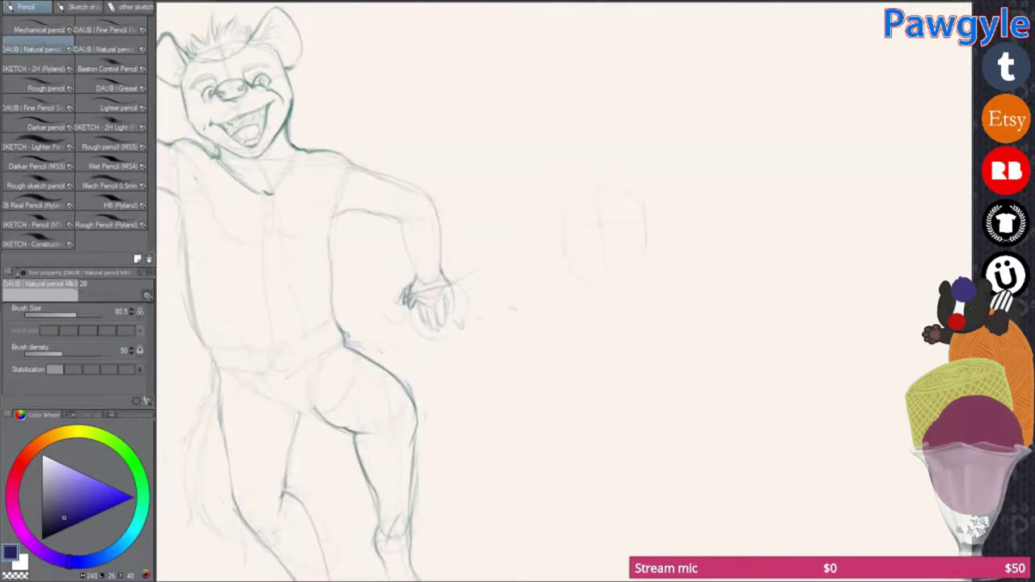
pyautogui.scroll(2, 607, 346)
pyautogui.moveTo(524, 234); pyautogui.dragTo(523, 236)
pyautogui.moveTo(603, 230); pyautogui.dragTo(614, 236)
pyautogui.moveTo(509, 249); pyautogui.dragTo(613, 237)
pyautogui.moveTo(511, 248)
pyautogui.mouseDown()
pyautogui.moveTo(531, 241)
pyautogui.moveTo(521, 256)
pyautogui.mouseUp()
pyautogui.moveTo(599, 233); pyautogui.dragTo(618, 239)
pyautogui.moveTo(509, 241); pyautogui.dragTo(533, 257)
pyautogui.moveTo(594, 235); pyautogui.dragTo(605, 239)
pyautogui.moveTo(524, 244); pyautogui.dragTo(531, 264)
pyautogui.moveTo(594, 238)
pyautogui.mouseDown()
pyautogui.moveTo(600, 253)
pyautogui.moveTo(615, 245)
pyautogui.mouseUp()
pyautogui.moveTo(512, 240)
pyautogui.mouseDown()
pyautogui.moveTo(531, 246)
pyautogui.moveTo(527, 258)
pyautogui.mouseUp()
# Step: Draw the big cat's nose, rounded muzzle and chin, and the side contour of its head
pyautogui.moveTo(530, 335); pyautogui.dragTo(535, 298)
pyautogui.moveTo(541, 254)
pyautogui.mouseDown()
pyautogui.moveTo(558, 269)
pyautogui.moveTo(590, 255)
pyautogui.moveTo(567, 280)
pyautogui.moveTo(584, 306)
pyautogui.moveTo(535, 306)
pyautogui.moveTo(556, 309)
pyautogui.mouseUp()
pyautogui.moveTo(577, 257); pyautogui.dragTo(619, 303)
pyautogui.moveTo(615, 247); pyautogui.dragTo(625, 283)
pyautogui.moveTo(538, 305); pyautogui.dragTo(592, 333)
pyautogui.moveTo(493, 169); pyautogui.dragTo(512, 234)
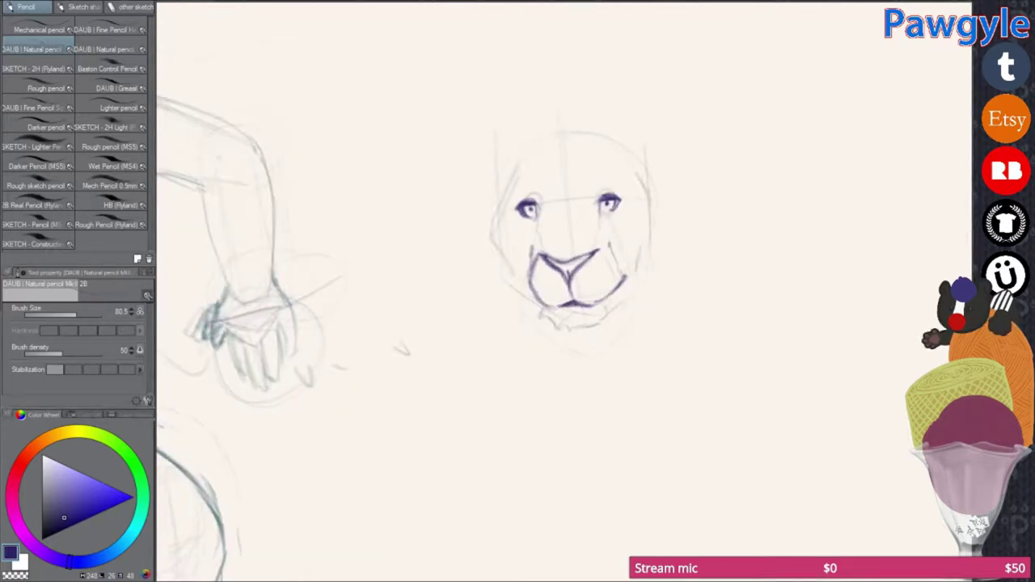
# Step: Add inner eye lines along the nose bridge and dark brow marks above both eyes
pyautogui.moveTo(576, 186); pyautogui.dragTo(576, 205)
pyautogui.moveTo(547, 216); pyautogui.dragTo(553, 231)
pyautogui.moveTo(612, 214); pyautogui.dragTo(618, 231)
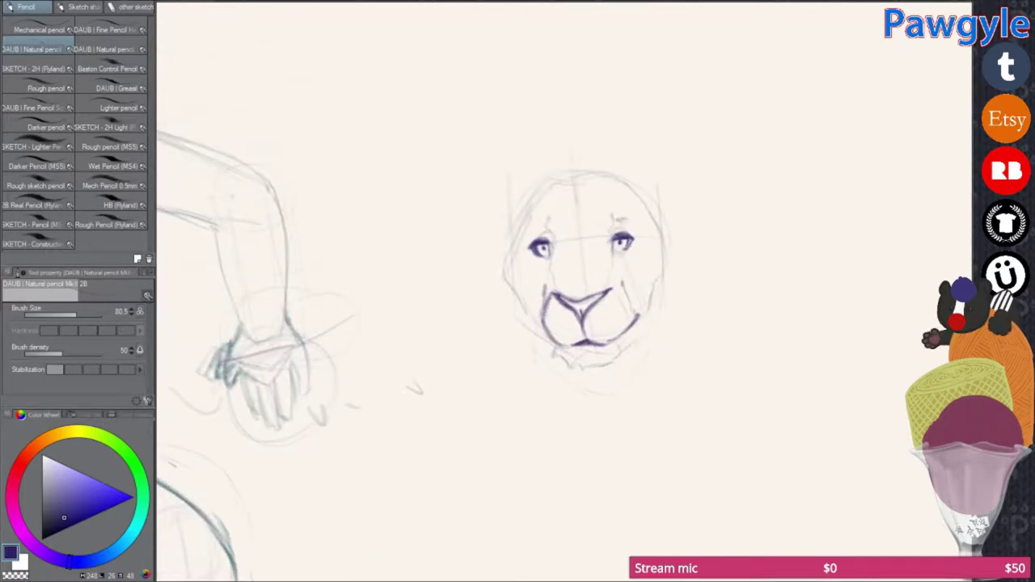
pyautogui.moveTo(615, 225); pyautogui.dragTo(637, 220)
pyautogui.moveTo(524, 236); pyautogui.dragTo(553, 220)
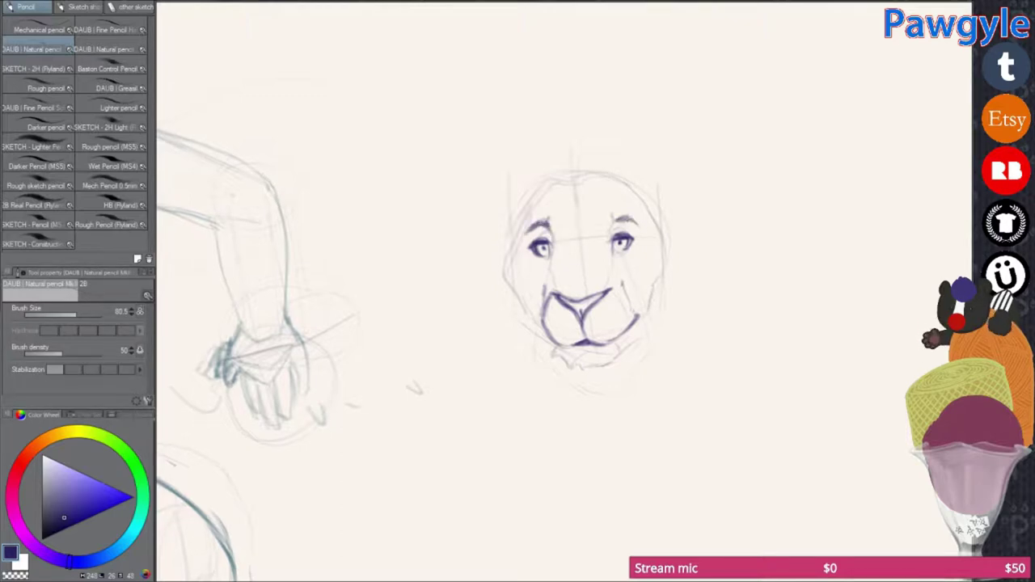
# Step: Draw both ears on the top corners of the big cat's head
pyautogui.moveTo(669, 163)
pyautogui.mouseDown()
pyautogui.moveTo(660, 202)
pyautogui.moveTo(648, 166)
pyautogui.mouseUp()
pyautogui.moveTo(512, 207); pyautogui.dragTo(526, 168)
pyautogui.moveTo(505, 173); pyautogui.dragTo(515, 239)
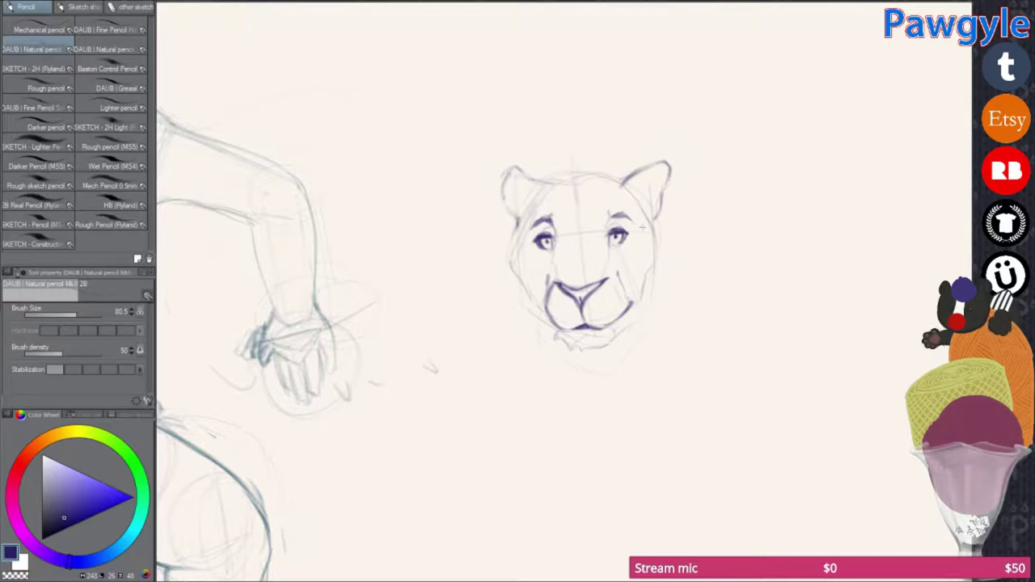
# Step: Draw the crown line between the ears and loose fur contours along both sides of the big cat's head
pyautogui.moveTo(643, 228); pyautogui.dragTo(645, 248)
pyautogui.moveTo(543, 207)
pyautogui.mouseDown()
pyautogui.moveTo(588, 192)
pyautogui.moveTo(618, 198)
pyautogui.mouseUp()
pyautogui.moveTo(642, 222); pyautogui.dragTo(671, 244)
pyautogui.moveTo(510, 276); pyautogui.dragTo(534, 330)
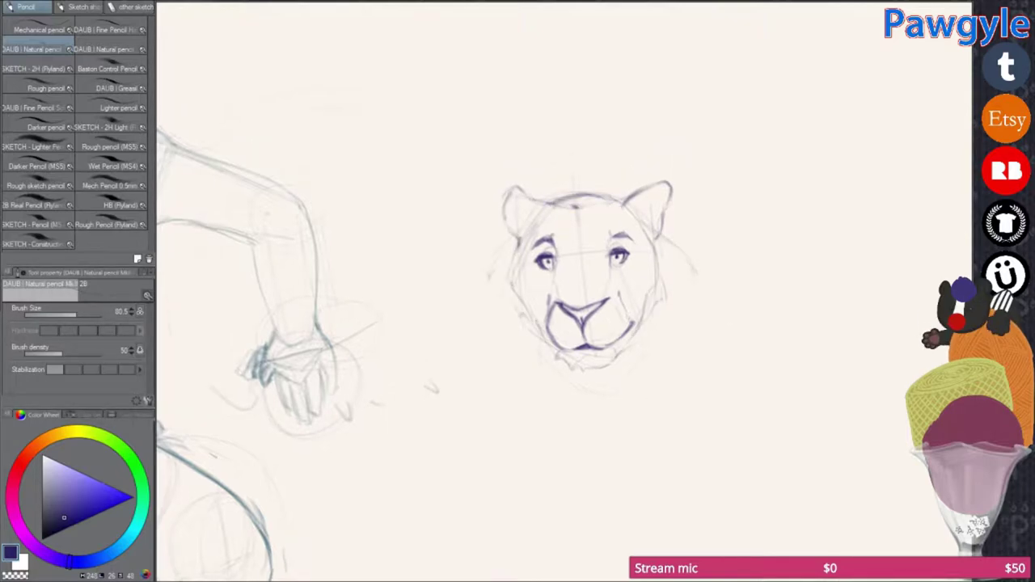
pyautogui.moveTo(587, 267); pyautogui.dragTo(581, 209)
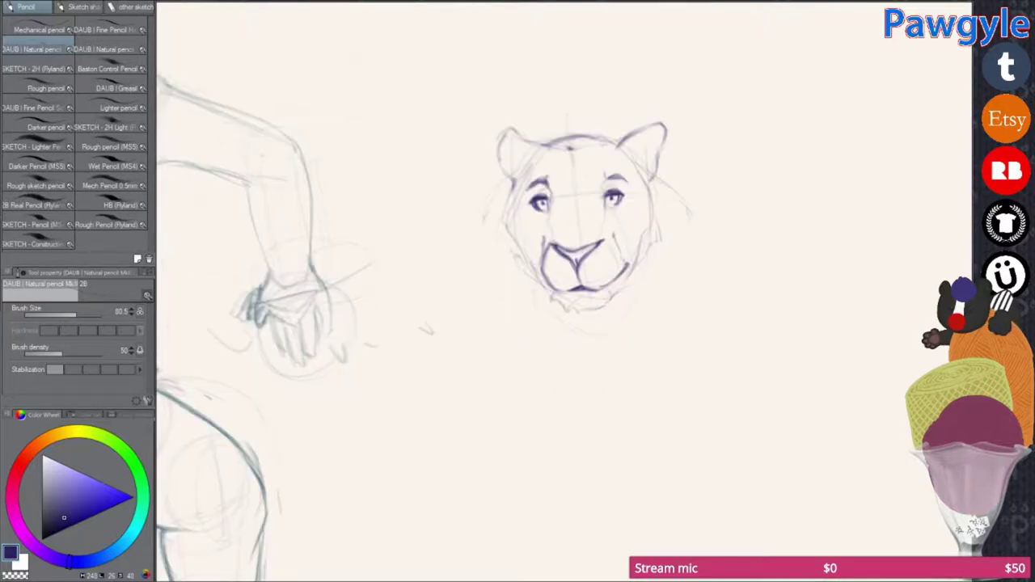
pyautogui.moveTo(694, 275)
pyautogui.mouseDown()
pyautogui.moveTo(690, 254)
pyautogui.moveTo(654, 262)
pyautogui.mouseUp()
pyautogui.moveTo(508, 202); pyautogui.dragTo(500, 236)
pyautogui.moveTo(657, 195); pyautogui.dragTo(649, 223)
pyautogui.moveTo(583, 242); pyautogui.dragTo(582, 249)
# Step: Draw a pair of rectangular glasses around the big cat's eyes, joined by a bridge across the nose
pyautogui.moveTo(546, 180)
pyautogui.mouseDown()
pyautogui.moveTo(599, 174)
pyautogui.moveTo(602, 184)
pyautogui.moveTo(636, 172)
pyautogui.mouseUp()
pyautogui.moveTo(518, 173)
pyautogui.mouseDown()
pyautogui.moveTo(638, 173)
pyautogui.moveTo(534, 202)
pyautogui.mouseUp()
pyautogui.moveTo(599, 173)
pyautogui.mouseDown()
pyautogui.moveTo(618, 199)
pyautogui.moveTo(639, 199)
pyautogui.mouseUp()
pyautogui.press('-')
pyautogui.moveTo(507, 170); pyautogui.dragTo(543, 189)
pyautogui.moveTo(555, 162); pyautogui.dragTo(591, 185)
pyautogui.press('^')
pyautogui.moveTo(493, 291); pyautogui.dragTo(511, 258)
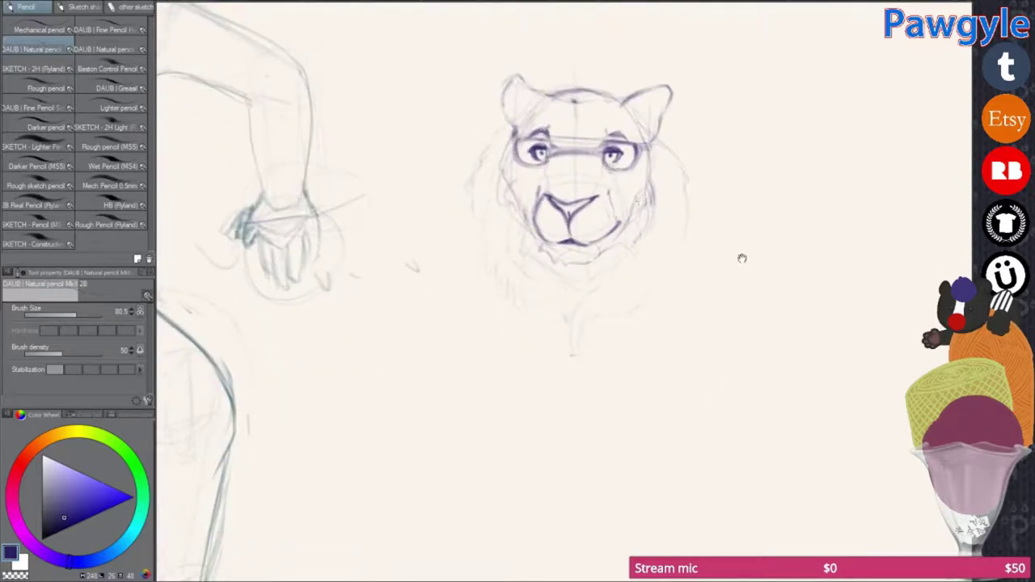
# Step: Undo the last stroke and sketch the big cat's neck, collar lines and sloping shoulders
pyautogui.hotkey('ctrl', 'z')
pyautogui.moveTo(571, 283); pyautogui.dragTo(592, 299)
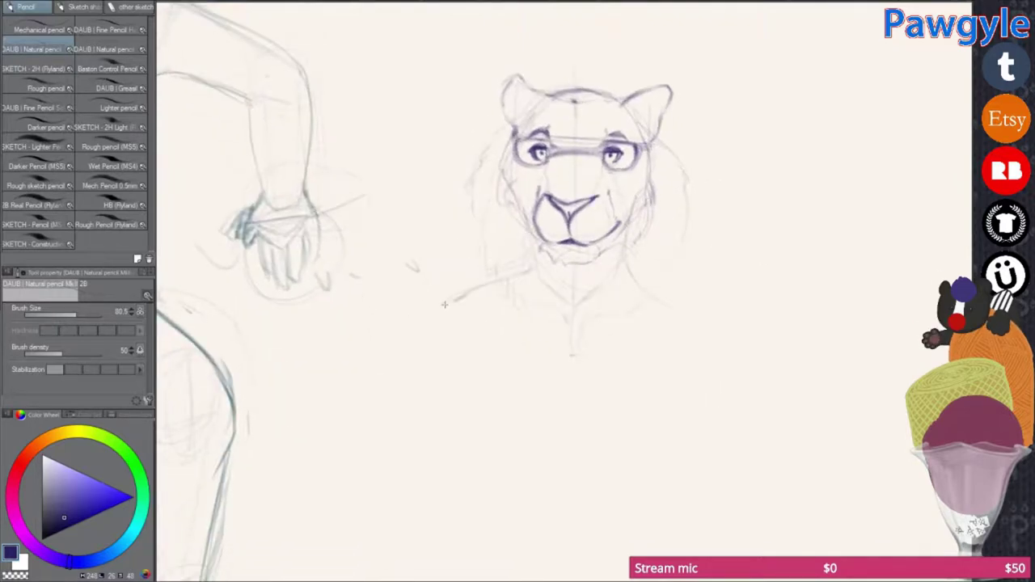
pyautogui.scroll(-2, 526, 274)
pyautogui.moveTo(532, 341); pyautogui.dragTo(477, 307)
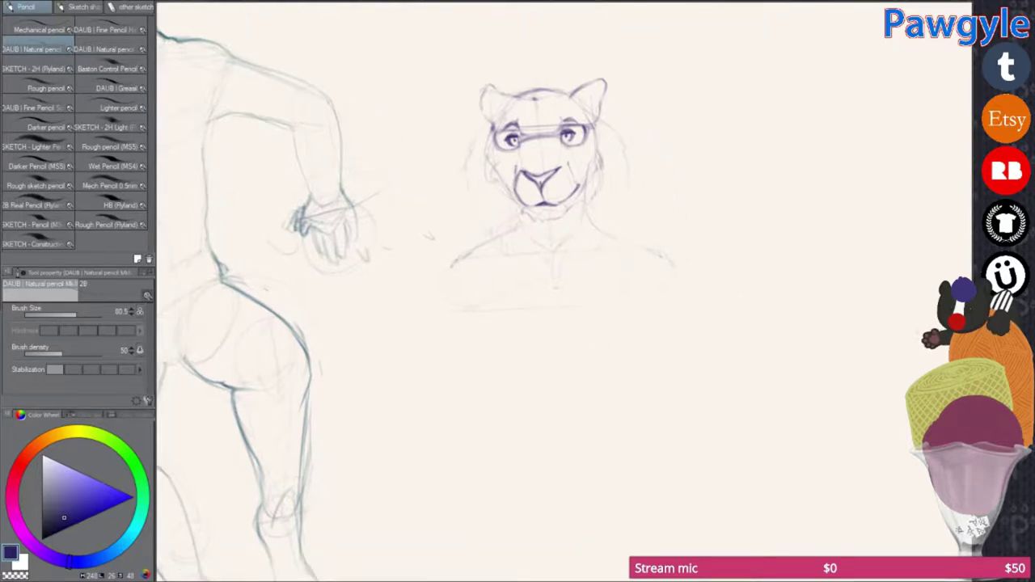
# Step: Draw the big cat's folded arms, with rounded shoulders and the front forearm crossing the chest
pyautogui.moveTo(550, 323); pyautogui.dragTo(536, 267)
pyautogui.moveTo(450, 199); pyautogui.dragTo(421, 323)
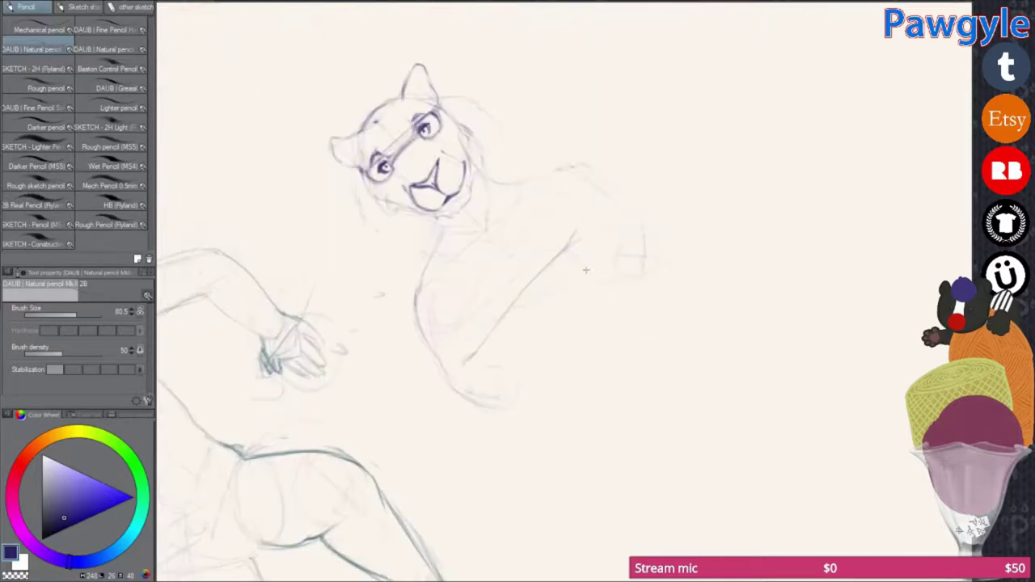
pyautogui.moveTo(599, 242); pyautogui.dragTo(446, 310)
pyautogui.moveTo(437, 354); pyautogui.dragTo(500, 365)
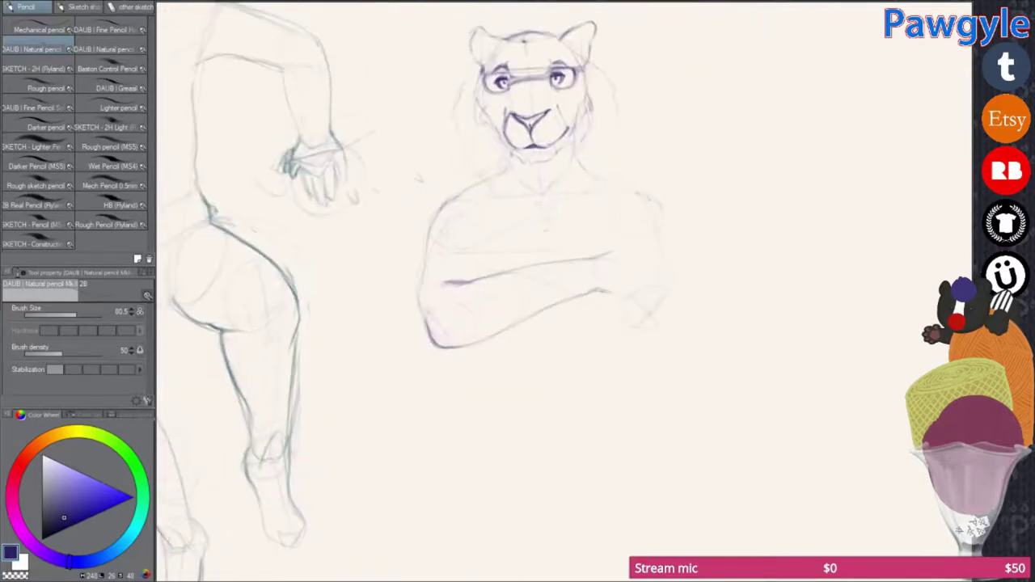
pyautogui.moveTo(621, 176); pyautogui.dragTo(671, 277)
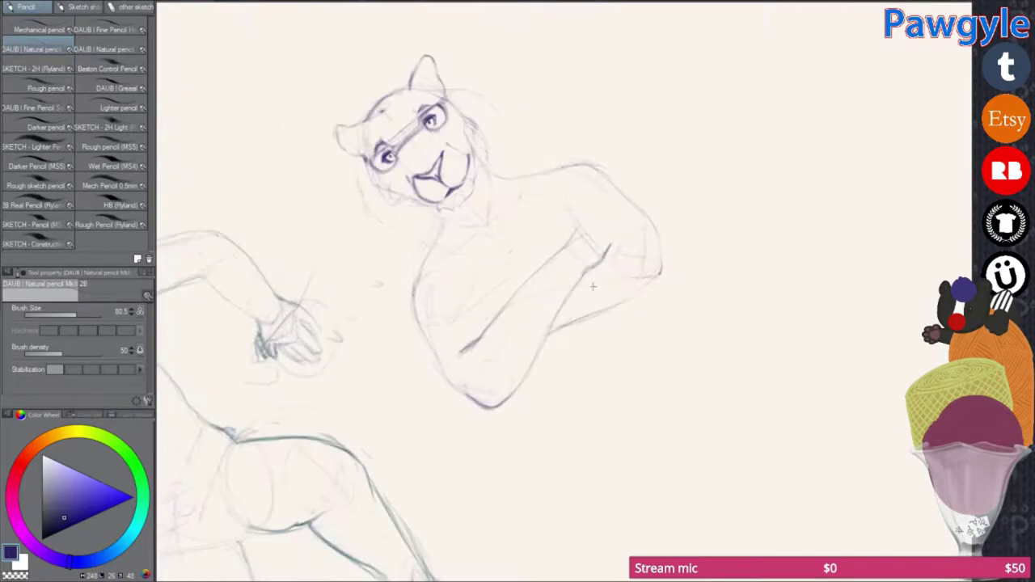
# Step: Add the inner upper-arm lines and the fingers resting on the opposite arm of the crossed-arms pose
pyautogui.moveTo(616, 225); pyautogui.dragTo(621, 288)
pyautogui.press('^')
pyautogui.moveTo(449, 279)
pyautogui.mouseDown()
pyautogui.moveTo(482, 259)
pyautogui.moveTo(483, 277)
pyautogui.mouseUp()
pyautogui.press('-')
pyautogui.press('^')
pyautogui.moveTo(438, 301)
pyautogui.mouseDown()
pyautogui.moveTo(465, 278)
pyautogui.moveTo(464, 219)
pyautogui.mouseUp()
pyautogui.press('-')
pyautogui.press('^')
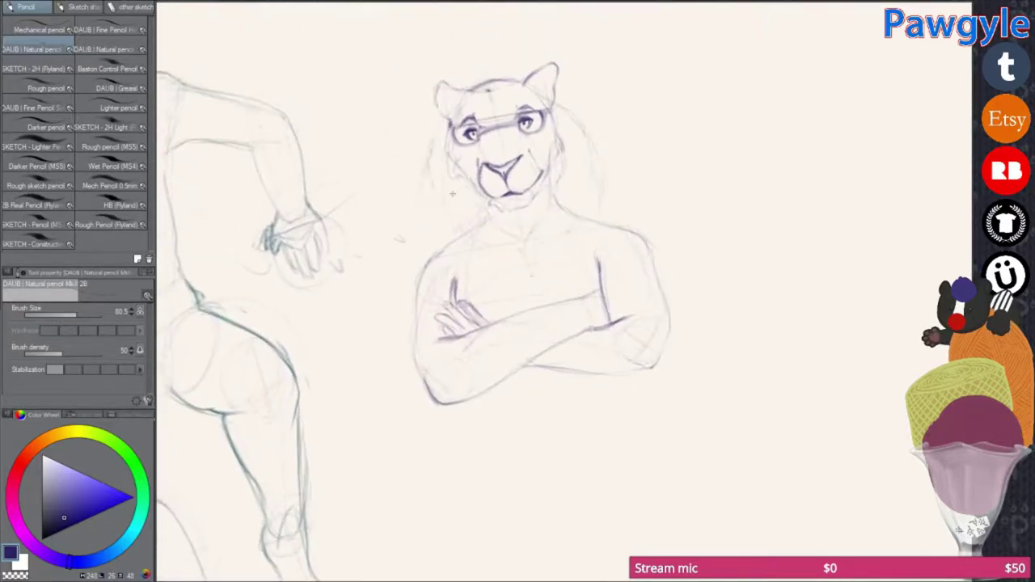
# Step: Lightly rough in the big cat's waist, hips, standing legs, feet and tail tip below the folded arms
pyautogui.moveTo(522, 488); pyautogui.dragTo(514, 286)
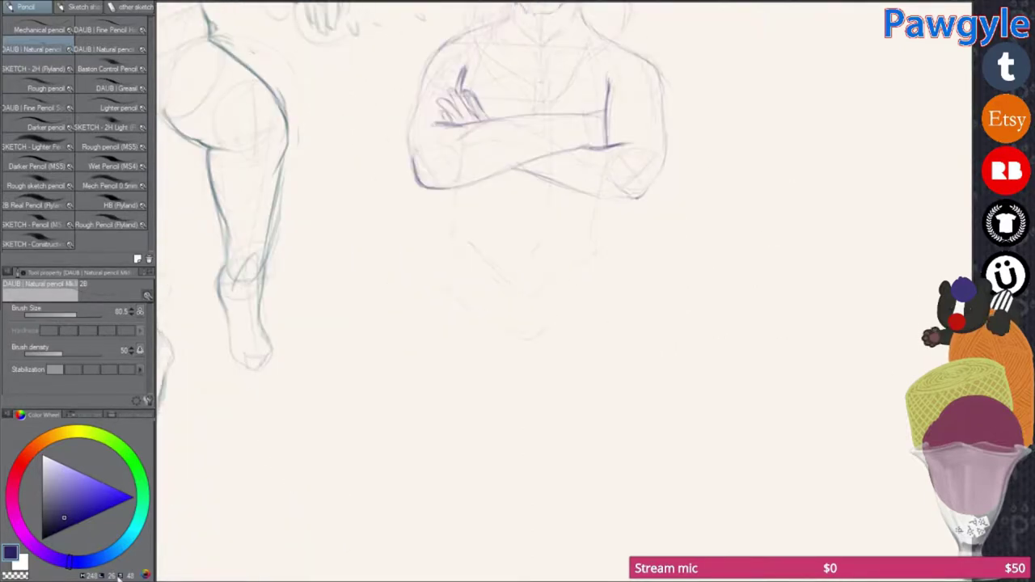
pyautogui.moveTo(584, 373); pyautogui.dragTo(584, 365)
pyautogui.moveTo(552, 439); pyautogui.dragTo(568, 287)
pyautogui.scroll(-1, 569, 287)
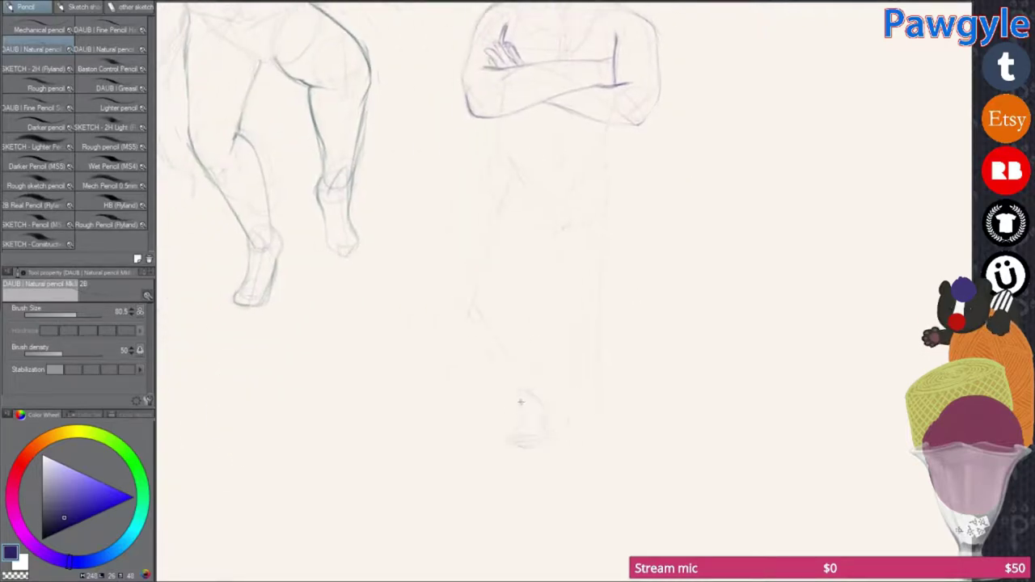
pyautogui.scroll(3, 511, 439)
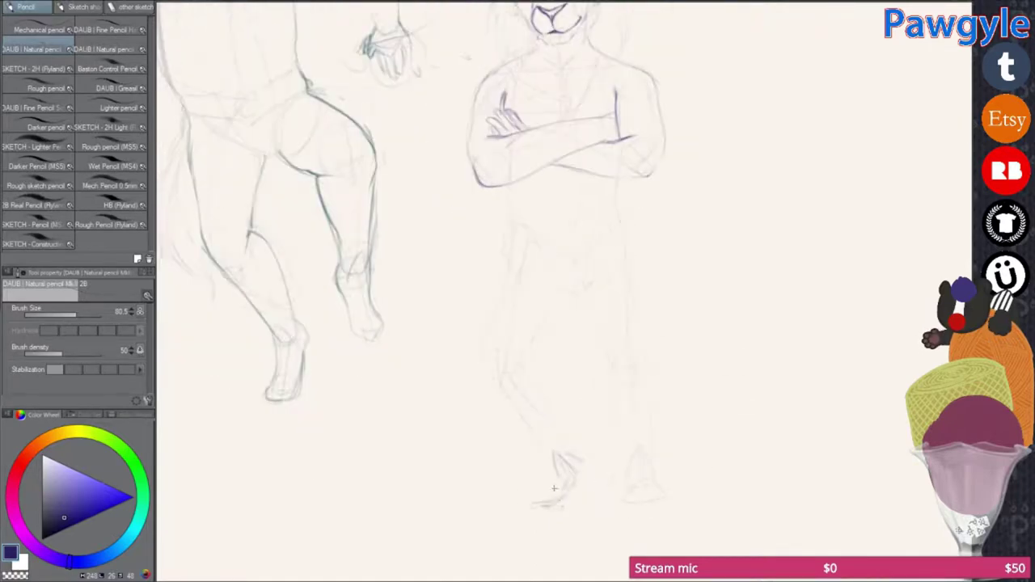
pyautogui.moveTo(625, 295); pyautogui.dragTo(569, 291)
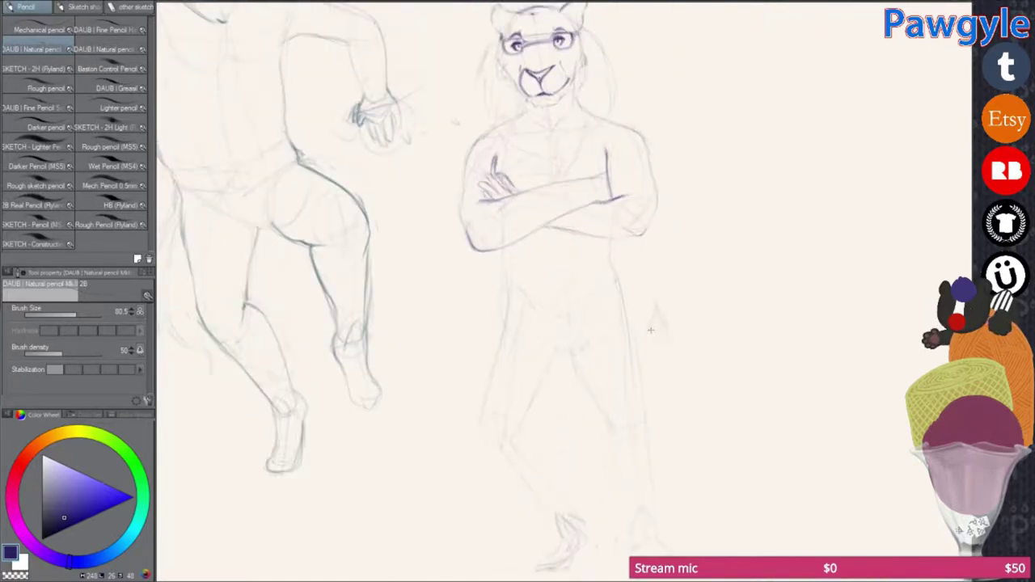
# Step: Move the whole big-cat sketch closer to the first figure so they slightly overlap, keeping it at 100% scale
pyautogui.hotkey('ctrl', 't')
pyautogui.moveTo(635, 356); pyautogui.dragTo(607, 304)
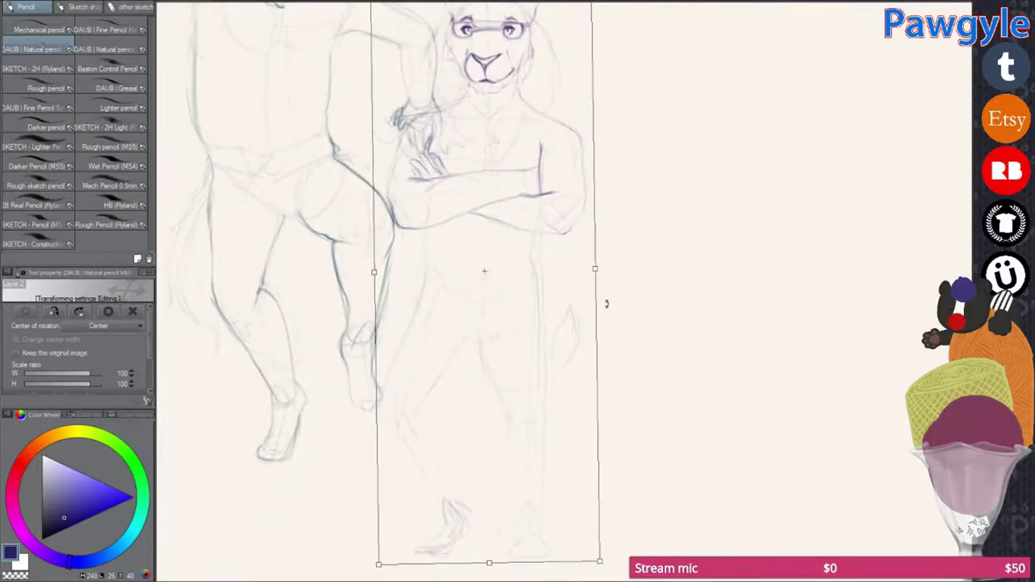
pyautogui.press('Return')
# Step: Switch to dark purple with hue 276 and sketch a round head guide with centre lines and eye ovals for a third character
pyautogui.scroll(-2, 607, 304)
pyautogui.moveTo(393, 485)
pyautogui.mouseDown()
pyautogui.moveTo(585, 497)
pyautogui.moveTo(639, 531)
pyautogui.mouseUp()
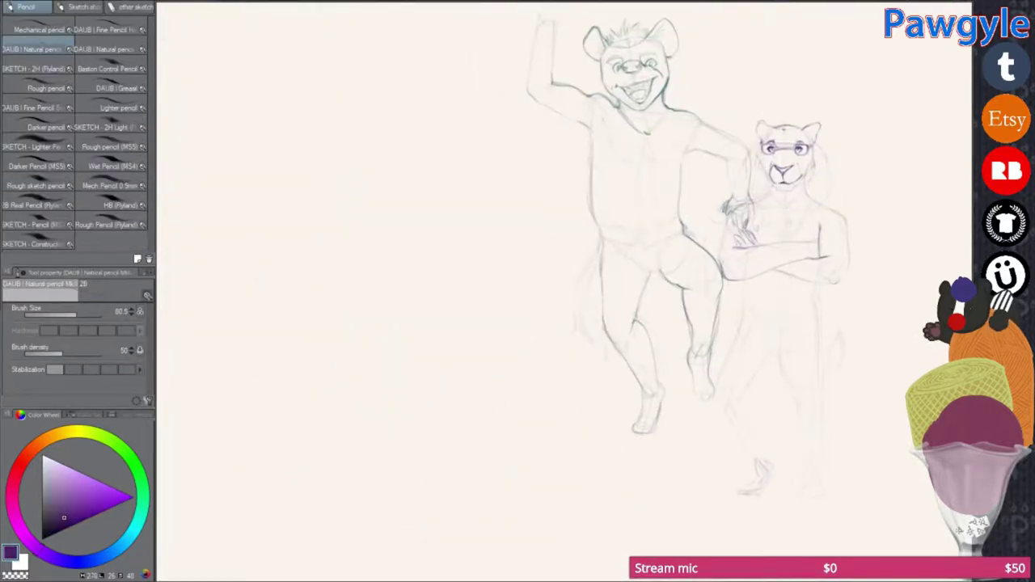
pyautogui.moveTo(513, 370); pyautogui.dragTo(475, 386)
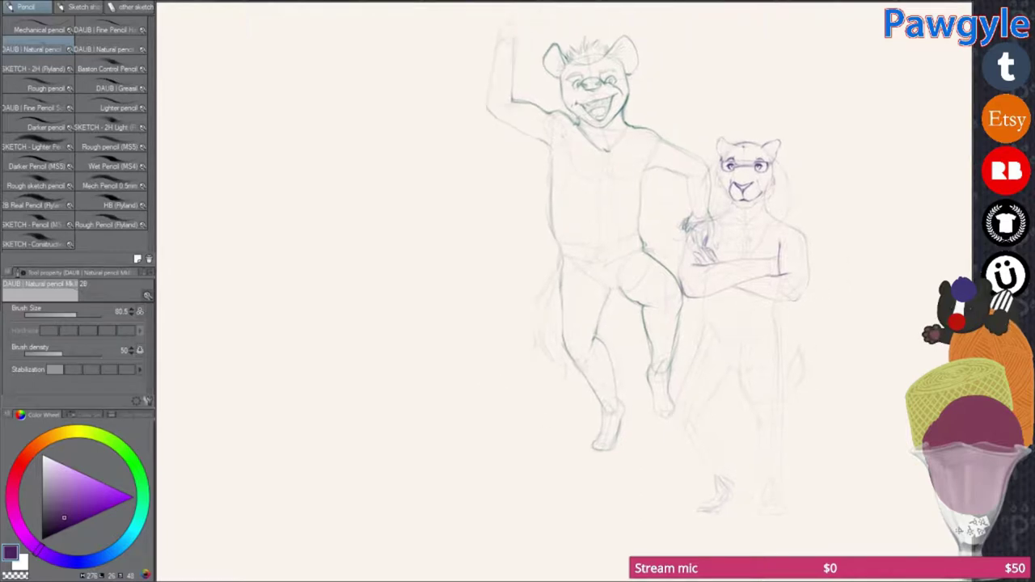
pyautogui.moveTo(525, 303); pyautogui.dragTo(547, 296)
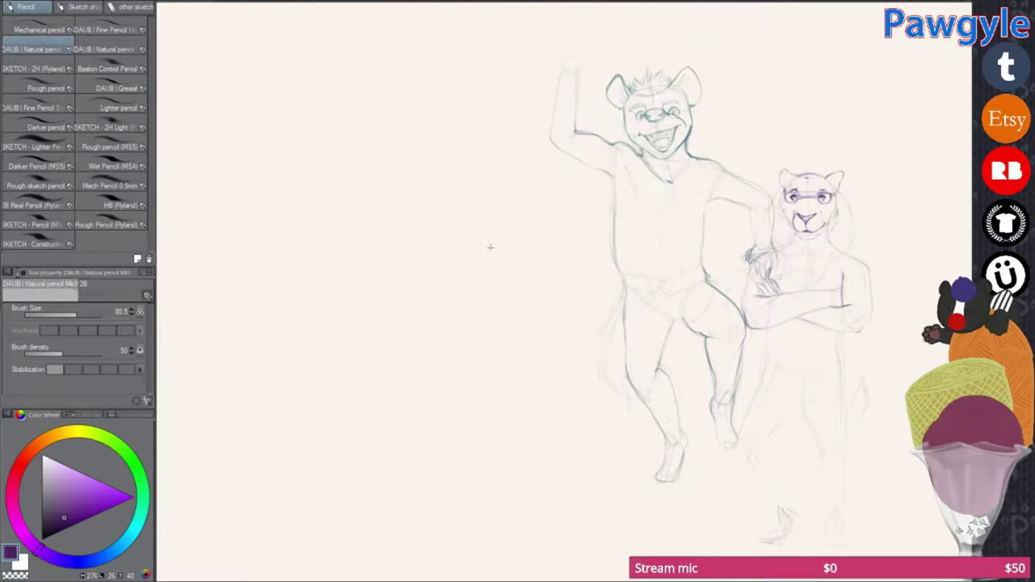
pyautogui.scroll(3, 488, 245)
pyautogui.moveTo(446, 99); pyautogui.dragTo(677, 326)
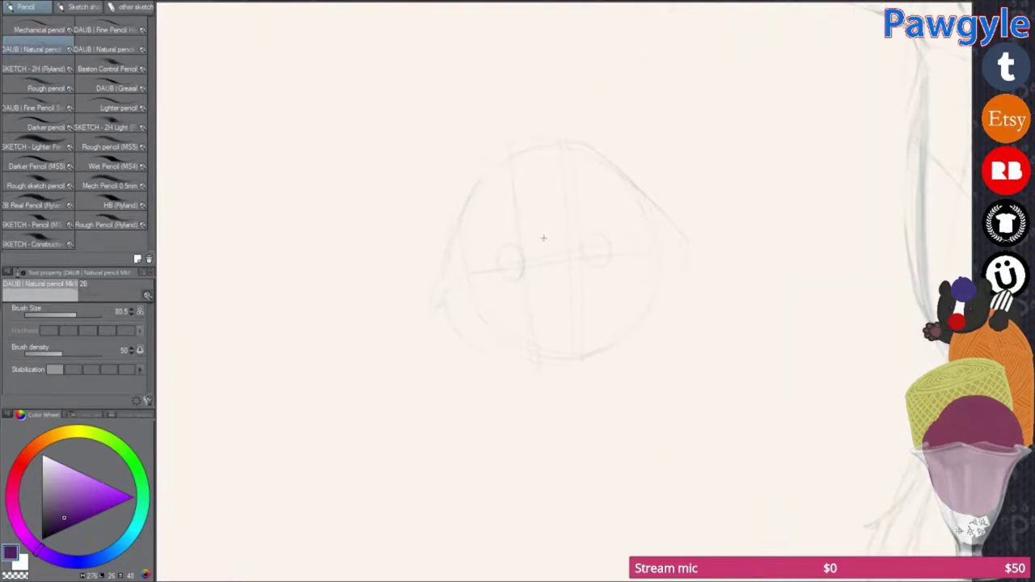
# Step: Draw the third character's nose with nostrils, rounded muzzle, and slightly open mouth and chin
pyautogui.moveTo(534, 314); pyautogui.dragTo(530, 317)
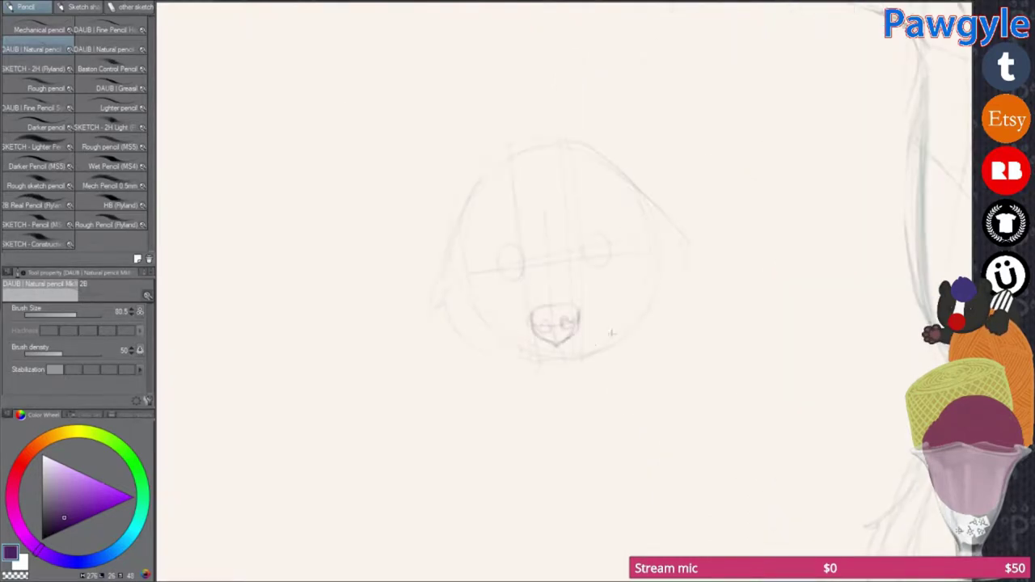
pyautogui.moveTo(524, 355); pyautogui.dragTo(584, 366)
pyautogui.moveTo(620, 314)
pyautogui.mouseDown()
pyautogui.moveTo(592, 360)
pyautogui.moveTo(570, 376)
pyautogui.mouseUp()
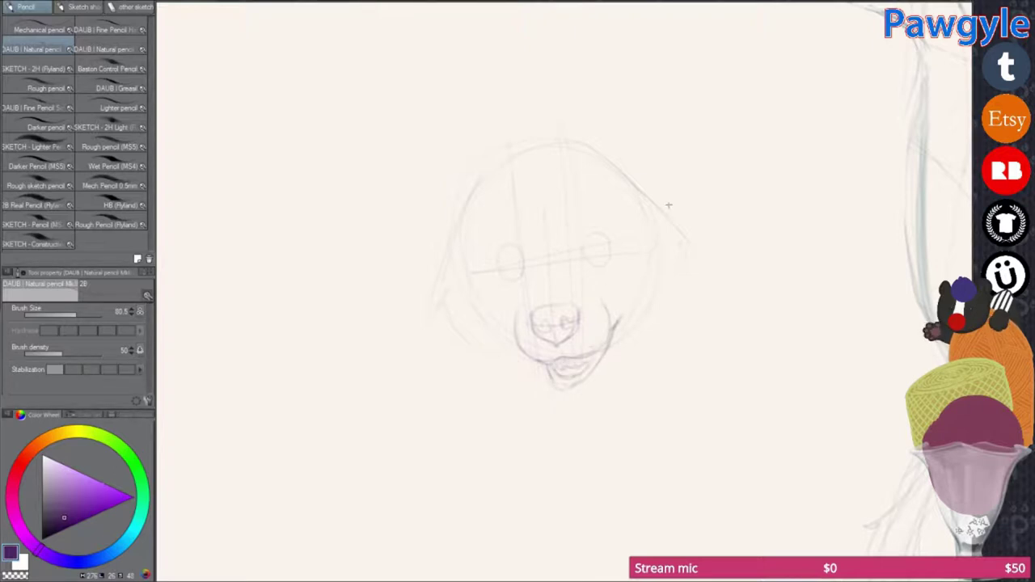
# Step: Draw both open eyes with irises on the guide line and add shaded angled eyebrows above them
pyautogui.moveTo(586, 243); pyautogui.dragTo(586, 260)
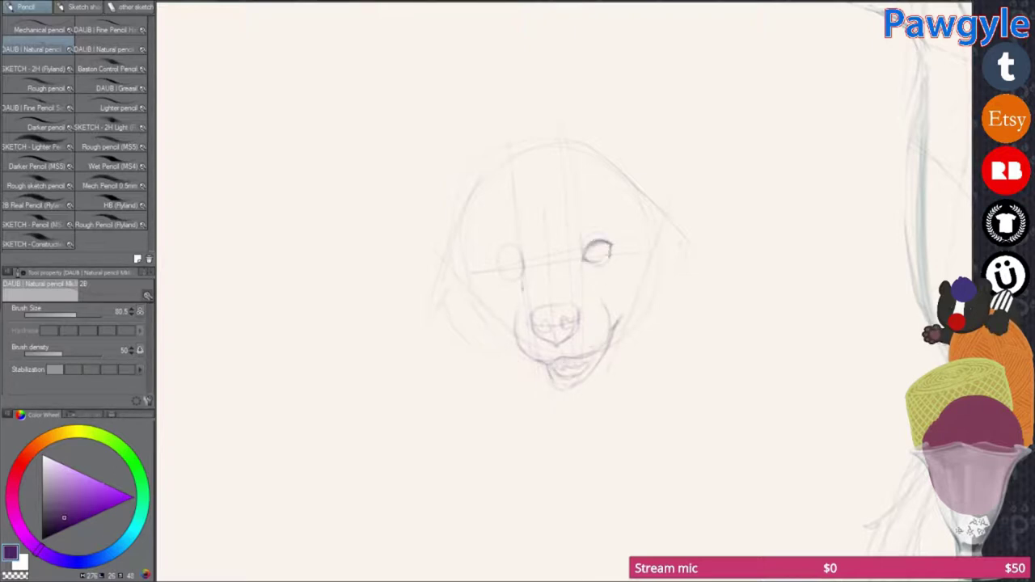
pyautogui.moveTo(494, 258); pyautogui.dragTo(511, 263)
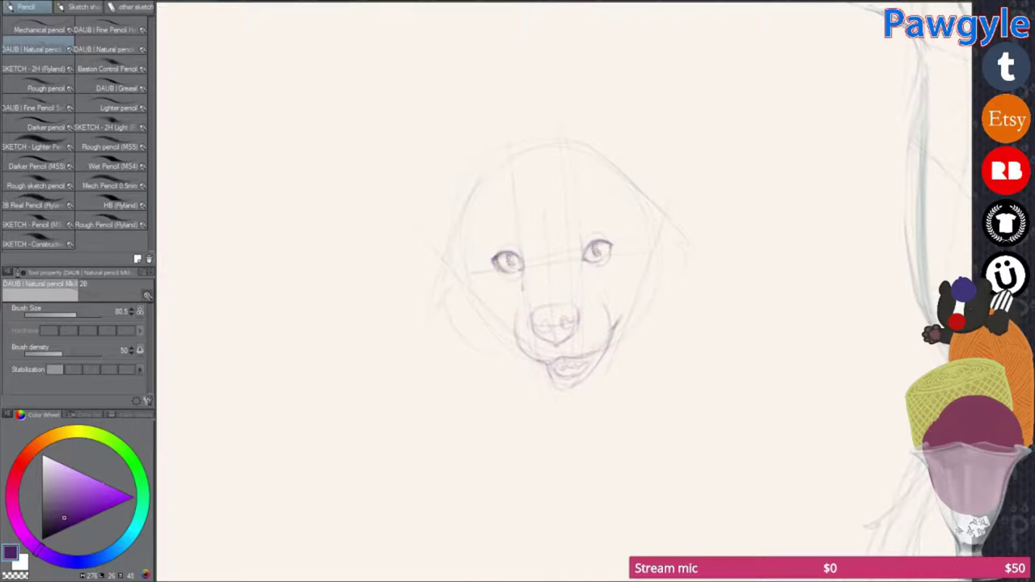
pyautogui.scroll(2, 555, 307)
pyautogui.scroll(-2, 555, 308)
pyautogui.moveTo(479, 247); pyautogui.dragTo(511, 215)
pyautogui.moveTo(576, 222); pyautogui.dragTo(616, 227)
# Step: Sketch two tall pointed ears on top of the third character's head
pyautogui.hscroll(1, 555, 307)
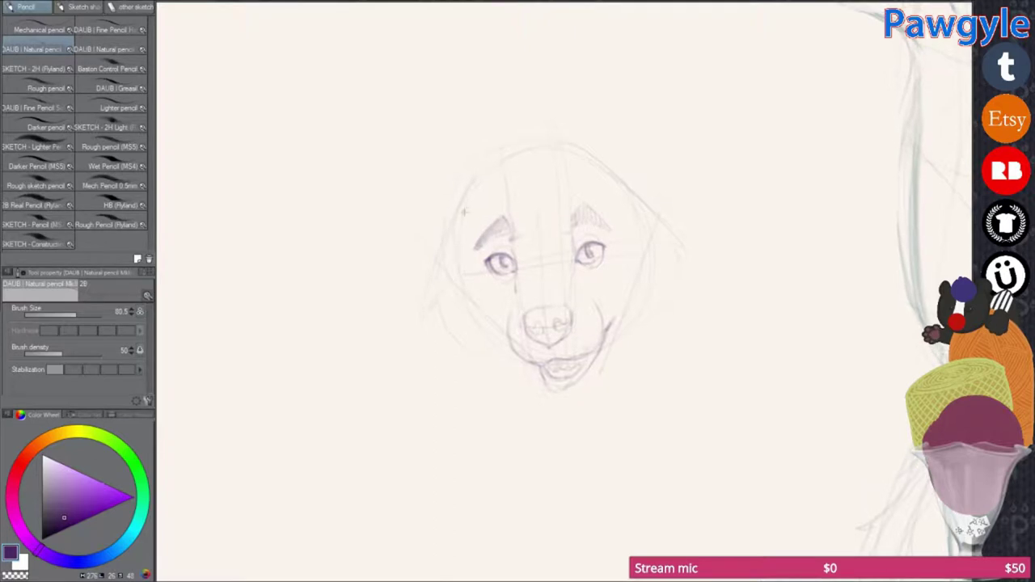
pyautogui.moveTo(424, 105); pyautogui.dragTo(446, 182)
pyautogui.moveTo(608, 212); pyautogui.dragTo(624, 176)
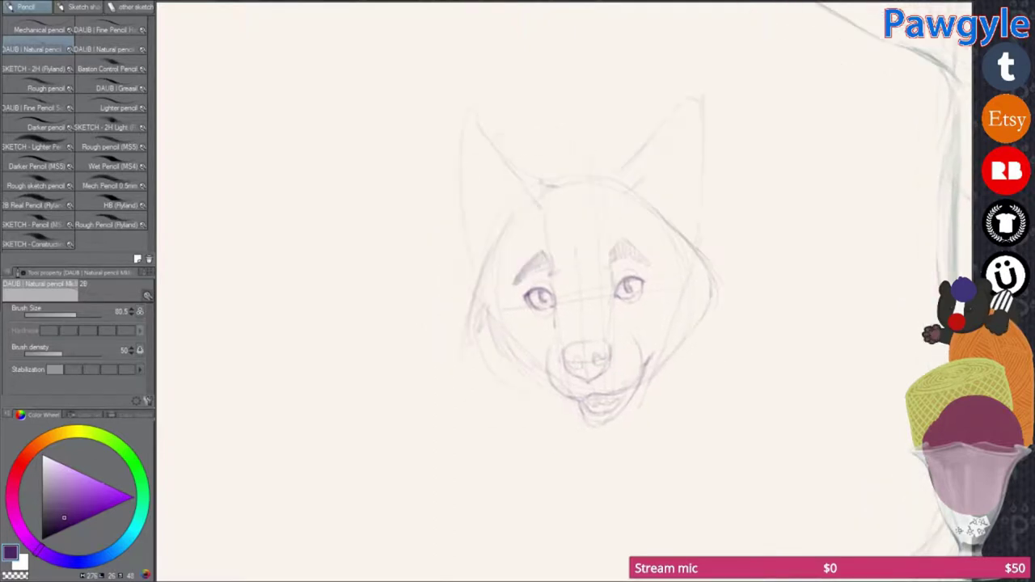
# Step: Rough in a beanie with a wide folded brim across the third character's forehead
pyautogui.moveTo(453, 267)
pyautogui.mouseDown()
pyautogui.moveTo(441, 323)
pyautogui.moveTo(445, 292)
pyautogui.moveTo(669, 243)
pyautogui.mouseUp()
pyautogui.moveTo(461, 318); pyautogui.dragTo(485, 242)
pyautogui.moveTo(502, 200); pyautogui.dragTo(609, 158)
pyautogui.moveTo(647, 212); pyautogui.dragTo(696, 283)
pyautogui.moveTo(696, 283); pyautogui.dragTo(663, 243)
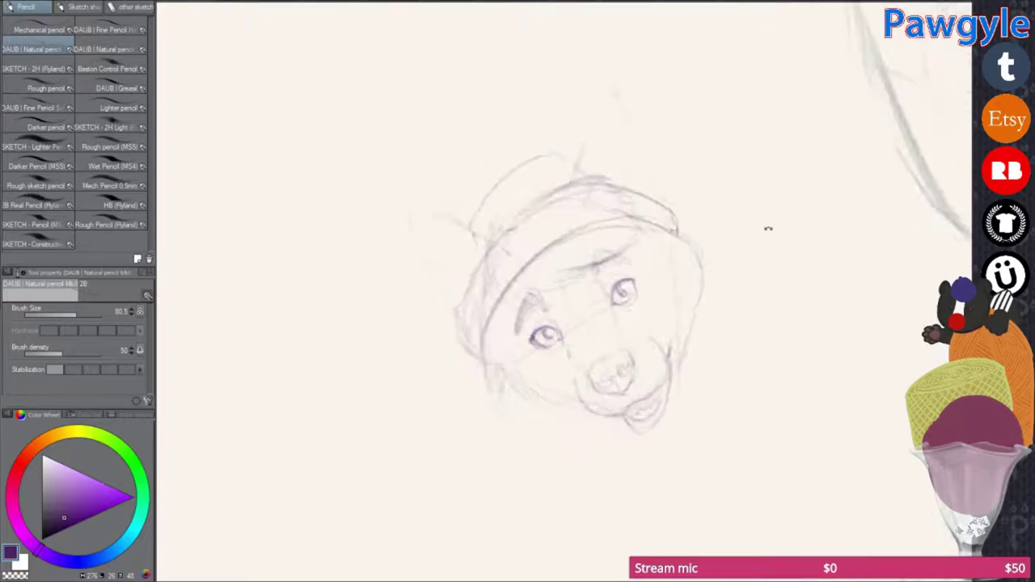
# Step: Darken the beanie's crown and brim, adding ribbed knit lines and a swept hair fringe beneath it
pyautogui.moveTo(497, 166); pyautogui.dragTo(602, 160)
pyautogui.moveTo(455, 323); pyautogui.dragTo(518, 242)
pyautogui.moveTo(473, 346); pyautogui.dragTo(683, 243)
pyautogui.moveTo(526, 295); pyautogui.dragTo(622, 236)
pyautogui.moveTo(484, 222)
pyautogui.mouseDown()
pyautogui.moveTo(534, 166)
pyautogui.moveTo(505, 174)
pyautogui.mouseUp()
pyautogui.moveTo(463, 340); pyautogui.dragTo(480, 306)
# Step: Outline both pointed ears beside the beanie and add inner ear lines
pyautogui.moveTo(625, 162); pyautogui.dragTo(672, 199)
pyautogui.moveTo(439, 251); pyautogui.dragTo(477, 190)
pyautogui.moveTo(631, 173); pyautogui.dragTo(659, 121)
pyautogui.moveTo(453, 231); pyautogui.dragTo(485, 174)
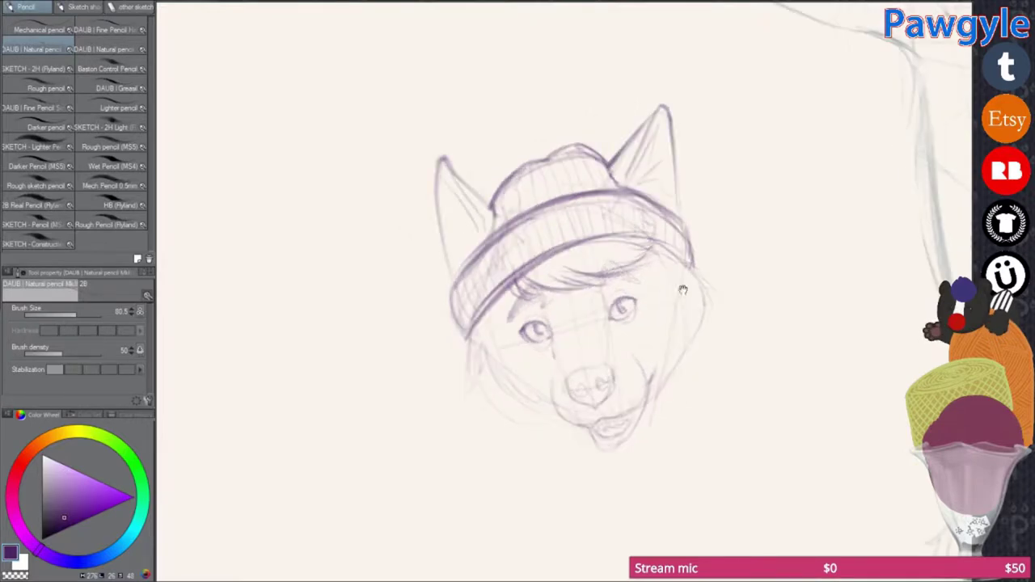
# Step: Firm up the cheek contours on both sides of the beanie character's face
pyautogui.moveTo(694, 263); pyautogui.dragTo(700, 325)
pyautogui.scroll(-3, 567, 291)
pyautogui.scroll(1, 567, 291)
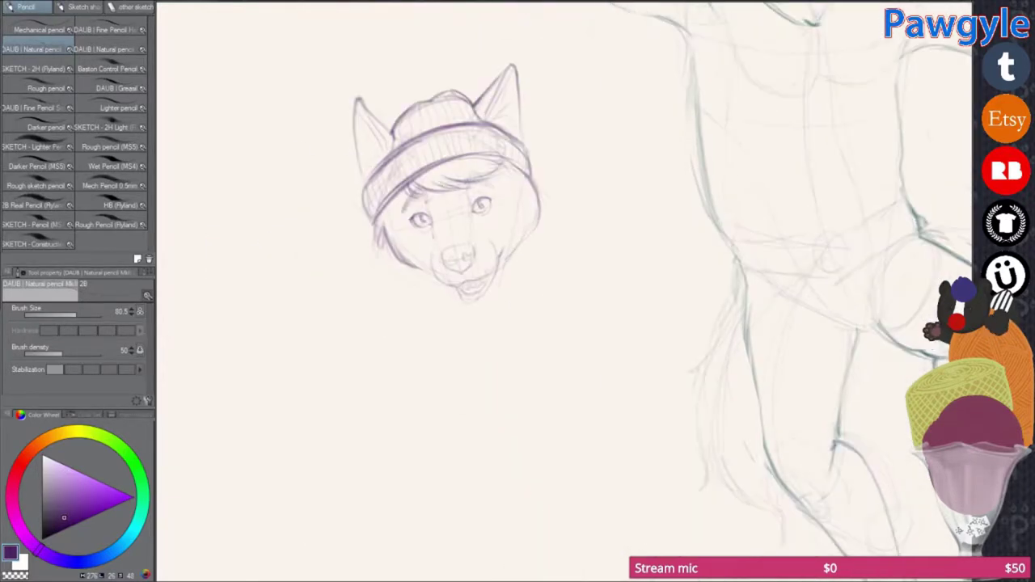
# Step: Replace the beanie character's open eyes with closed eyelids and dark lashes
pyautogui.moveTo(397, 260); pyautogui.dragTo(419, 267)
pyautogui.moveTo(457, 231); pyautogui.dragTo(475, 226)
pyautogui.moveTo(392, 263); pyautogui.dragTo(416, 259)
pyautogui.moveTo(455, 233); pyautogui.dragTo(482, 212)
pyautogui.moveTo(474, 213); pyautogui.dragTo(460, 206)
pyautogui.press('^')
# Step: Draw the beanie character's neck and both shoulder lines below the head
pyautogui.scroll(-3, 566, 291)
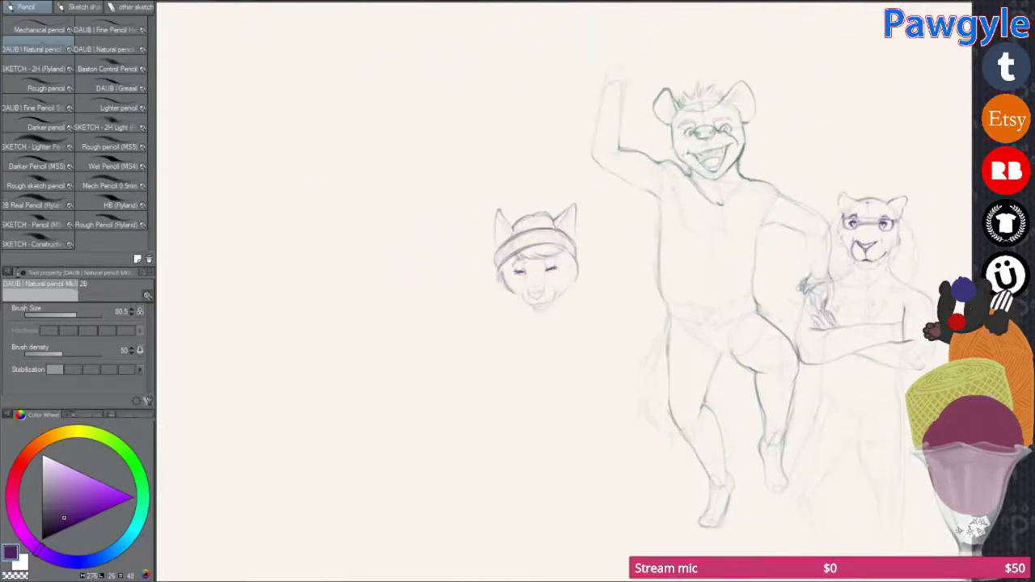
pyautogui.scroll(3, 566, 292)
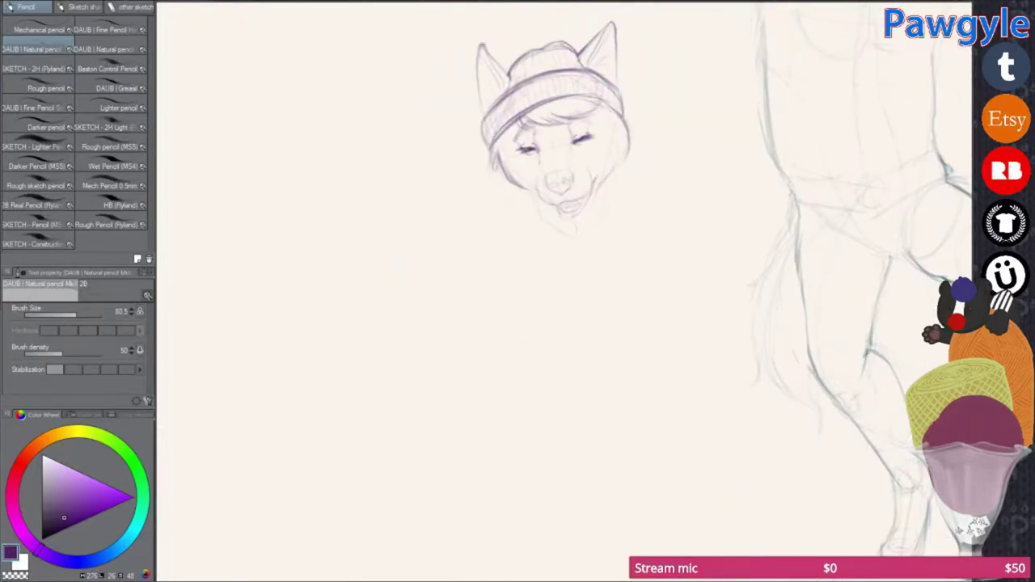
pyautogui.moveTo(613, 196); pyautogui.dragTo(665, 187)
pyautogui.moveTo(469, 210); pyautogui.dragTo(540, 199)
pyautogui.moveTo(641, 203); pyautogui.dragTo(678, 185)
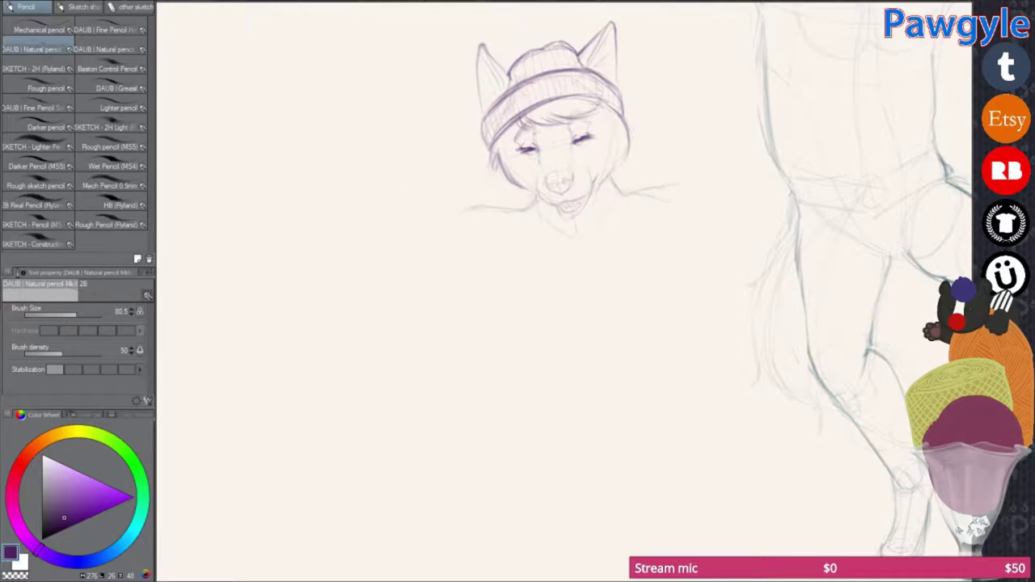
# Step: Move the beanie character's sketch farther away from the first figure to open space between them
pyautogui.scroll(-3, 566, 291)
pyautogui.moveTo(404, 289); pyautogui.dragTo(409, 285)
pyautogui.moveTo(525, 259); pyautogui.dragTo(372, 258)
# Step: Try to sketch an animal head in profile with a long pointed muzzle between the beanie character and the first figure
pyautogui.scroll(3, 564, 179)
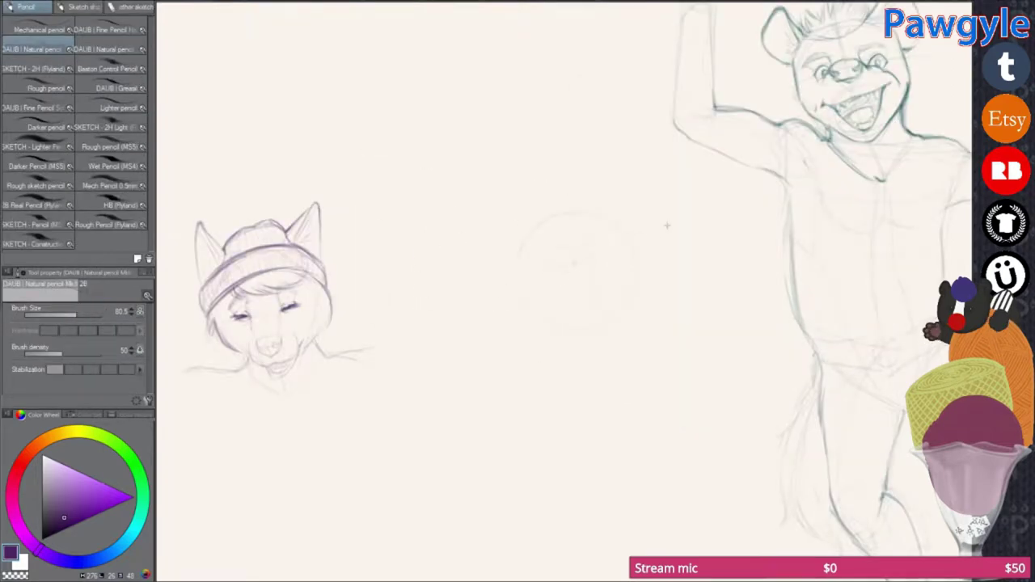
pyautogui.press('-')
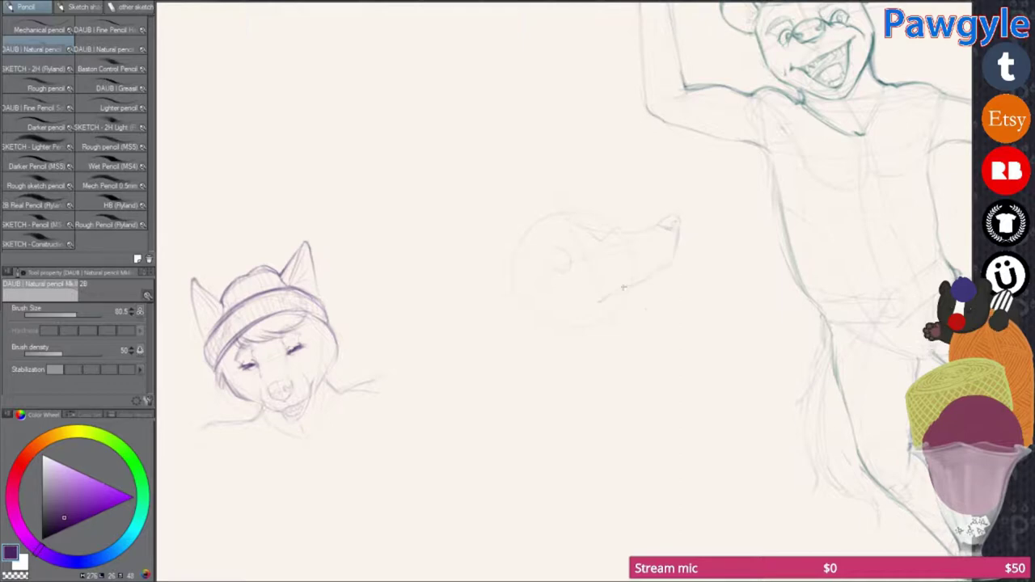
pyautogui.scroll(2, 594, 386)
pyautogui.scroll(-2, 594, 386)
# Step: Rough in the beanie character's torso and both arms with light strokes, down to the hips
pyautogui.moveTo(326, 443); pyautogui.dragTo(442, 355)
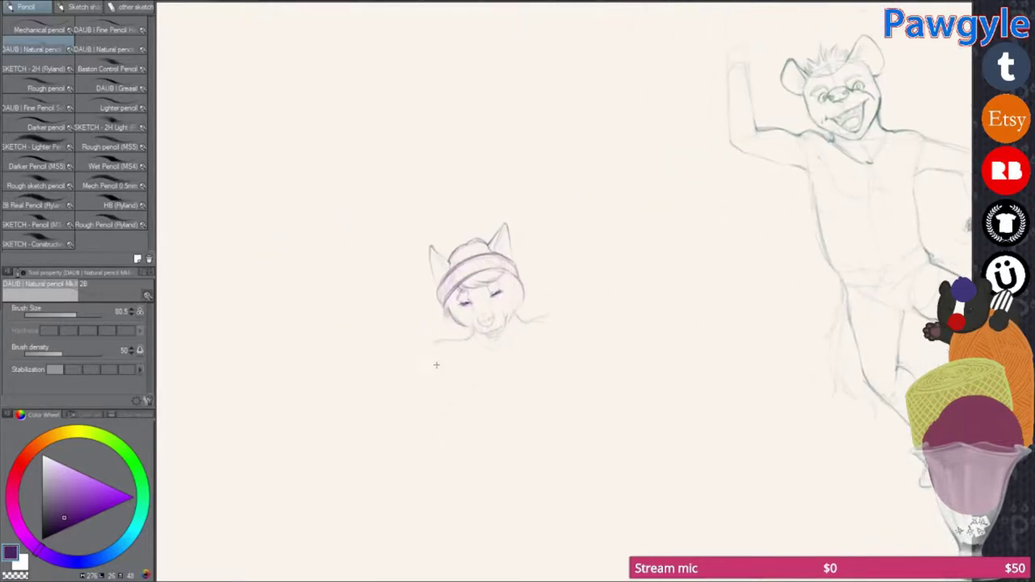
pyautogui.moveTo(573, 376); pyautogui.dragTo(589, 318)
pyautogui.moveTo(608, 416)
pyautogui.mouseDown()
pyautogui.moveTo(393, 351)
pyautogui.moveTo(504, 421)
pyautogui.moveTo(550, 202)
pyautogui.mouseUp()
pyautogui.scroll(2, 692, 216)
pyautogui.moveTo(655, 310); pyautogui.dragTo(684, 282)
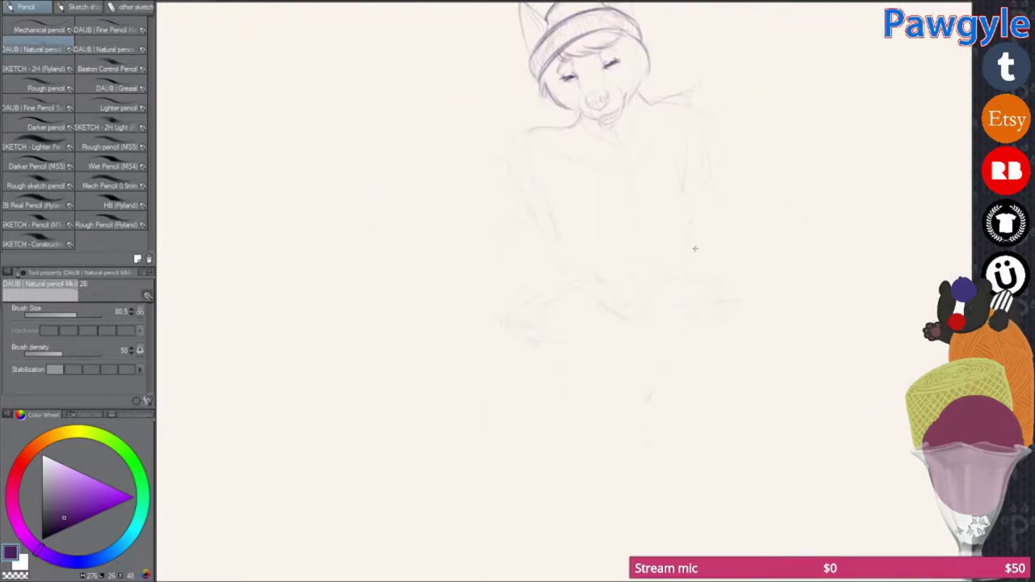
pyautogui.moveTo(689, 222); pyautogui.dragTo(665, 238)
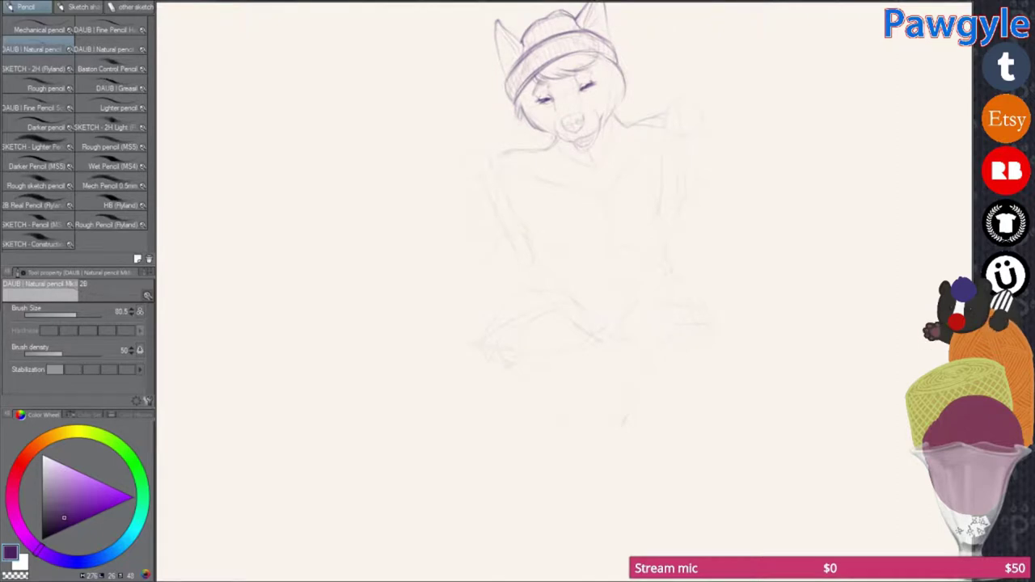
# Step: Try to sketch the beanie character's legs in a bent pose with the knees drawn together
pyautogui.scroll(-5, 656, 222)
pyautogui.scroll(3, 487, 261)
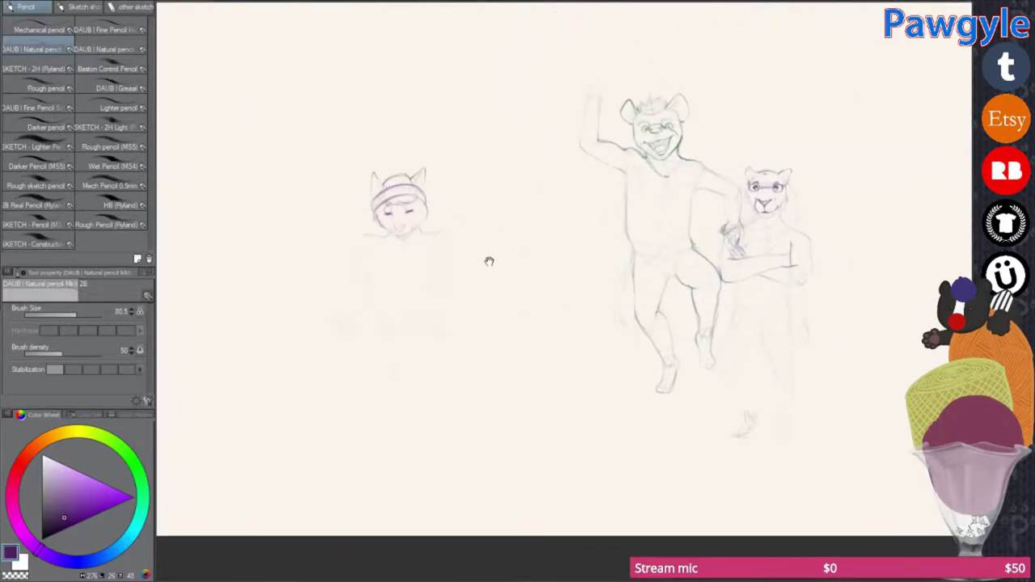
pyautogui.scroll(3, 492, 404)
pyautogui.moveTo(696, 379); pyautogui.dragTo(672, 397)
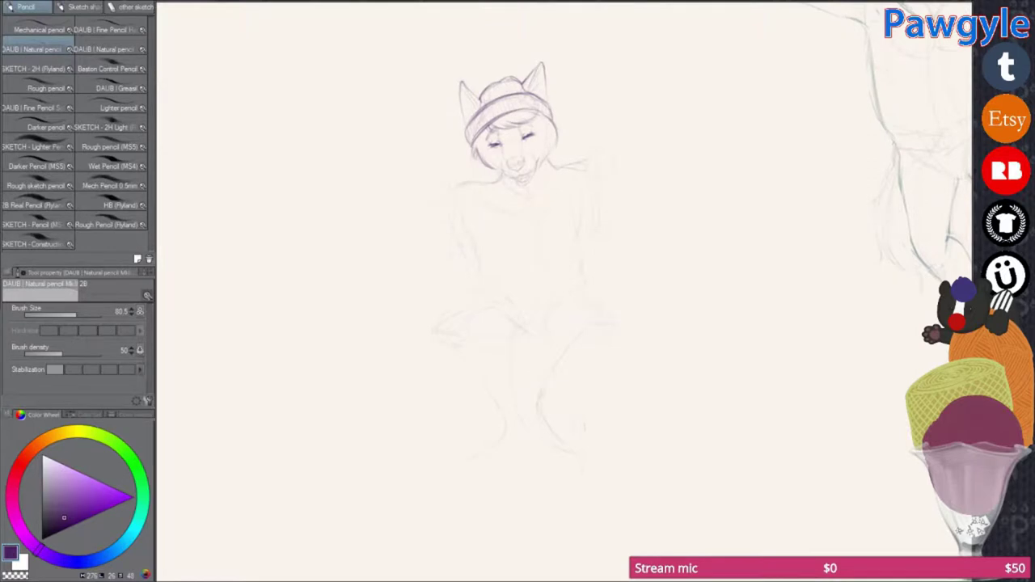
pyautogui.scroll(2, 695, 283)
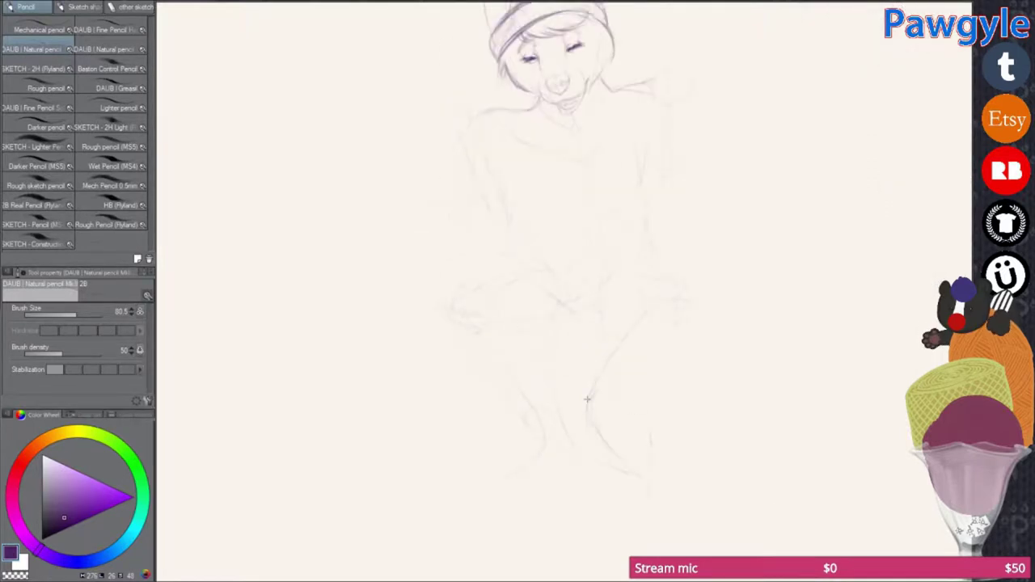
pyautogui.moveTo(695, 305); pyautogui.dragTo(695, 283)
# Step: Try to sketch a teal bear-like head with a short downward-pointing muzzle on the big cat's empty side
pyautogui.scroll(-4, 703, 377)
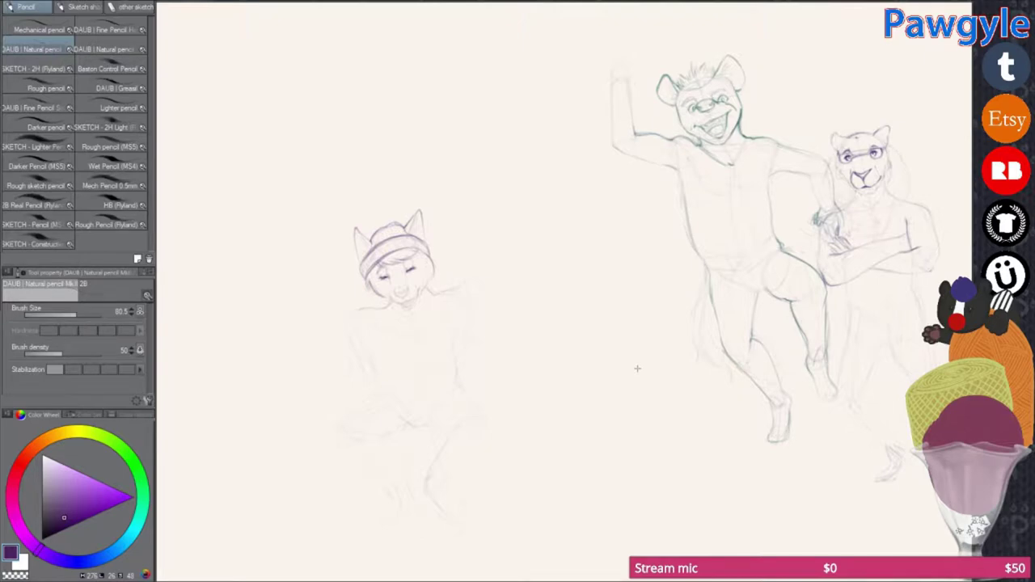
pyautogui.hscroll(10, 593, 432)
pyautogui.scroll(3, 582, 351)
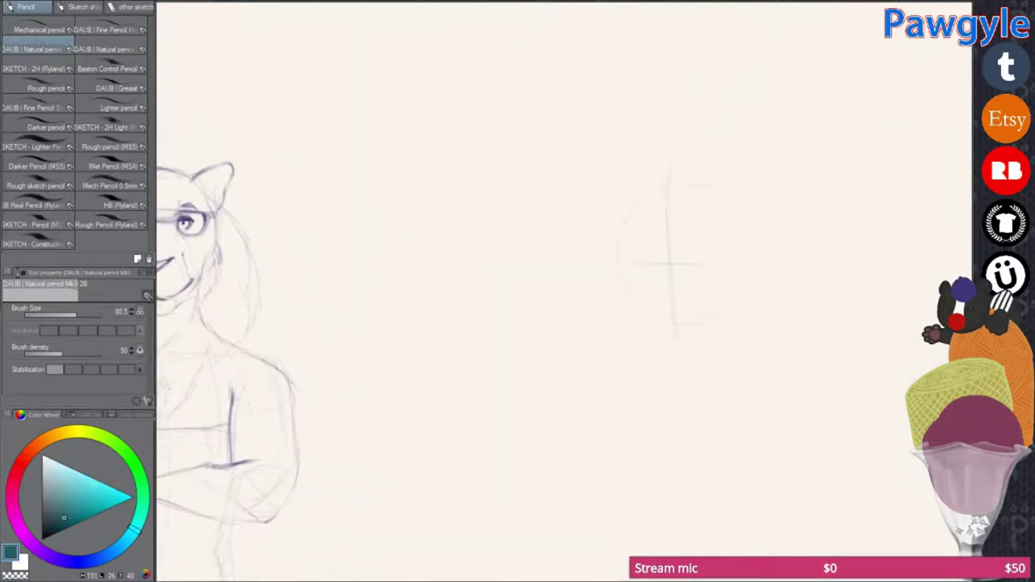
pyautogui.hscroll(1, 688, 265)
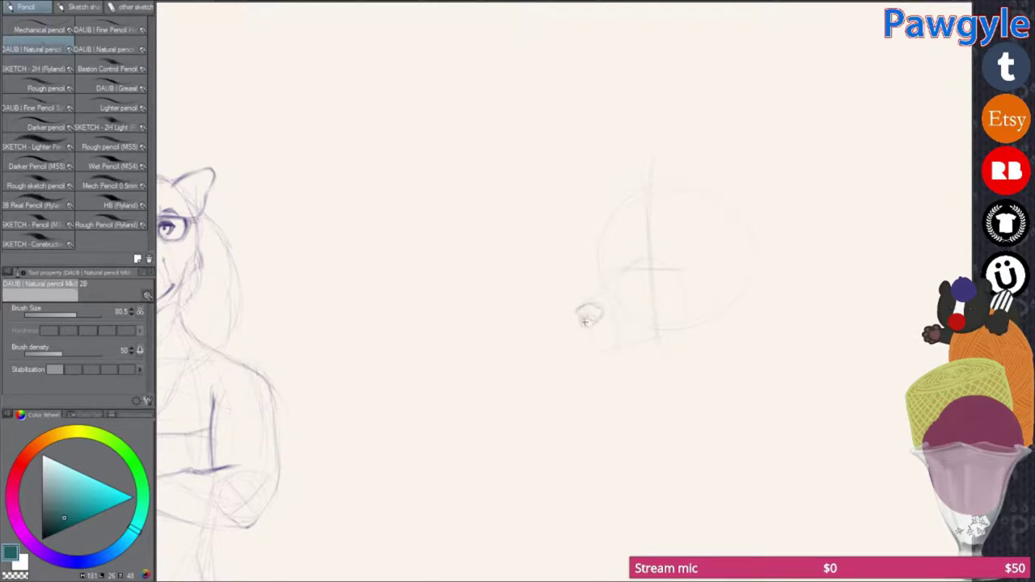
pyautogui.moveTo(585, 322)
pyautogui.mouseDown()
pyautogui.moveTo(593, 334)
pyautogui.moveTo(636, 341)
pyautogui.mouseUp()
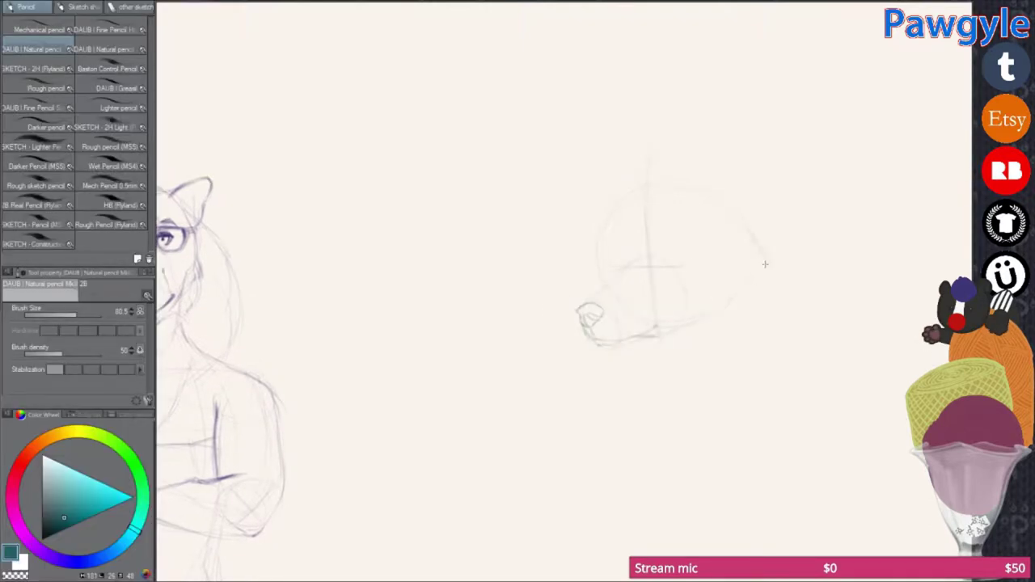
pyautogui.moveTo(598, 299); pyautogui.dragTo(618, 258)
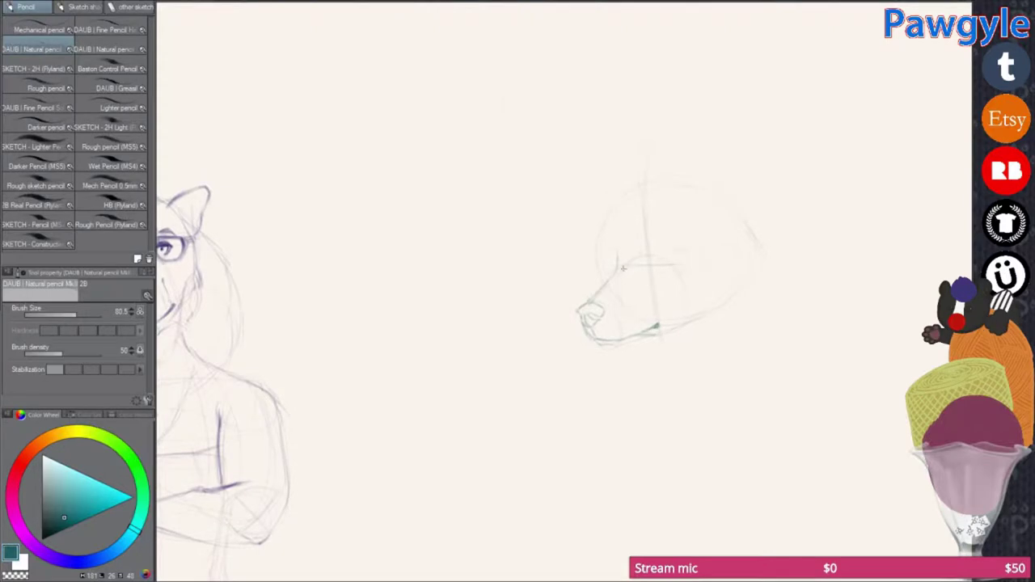
pyautogui.scroll(2, 628, 260)
pyautogui.moveTo(601, 279)
pyautogui.mouseDown()
pyautogui.moveTo(591, 261)
pyautogui.moveTo(611, 263)
pyautogui.mouseUp()
pyautogui.moveTo(476, 263); pyautogui.dragTo(417, 368)
pyautogui.moveTo(621, 362); pyautogui.dragTo(647, 384)
pyautogui.moveTo(716, 223); pyautogui.dragTo(734, 287)
pyautogui.moveTo(728, 353)
pyautogui.mouseDown()
pyautogui.moveTo(761, 365)
pyautogui.moveTo(762, 450)
pyautogui.mouseUp()
pyautogui.moveTo(575, 324); pyautogui.dragTo(659, 322)
pyautogui.moveTo(512, 331); pyautogui.dragTo(503, 350)
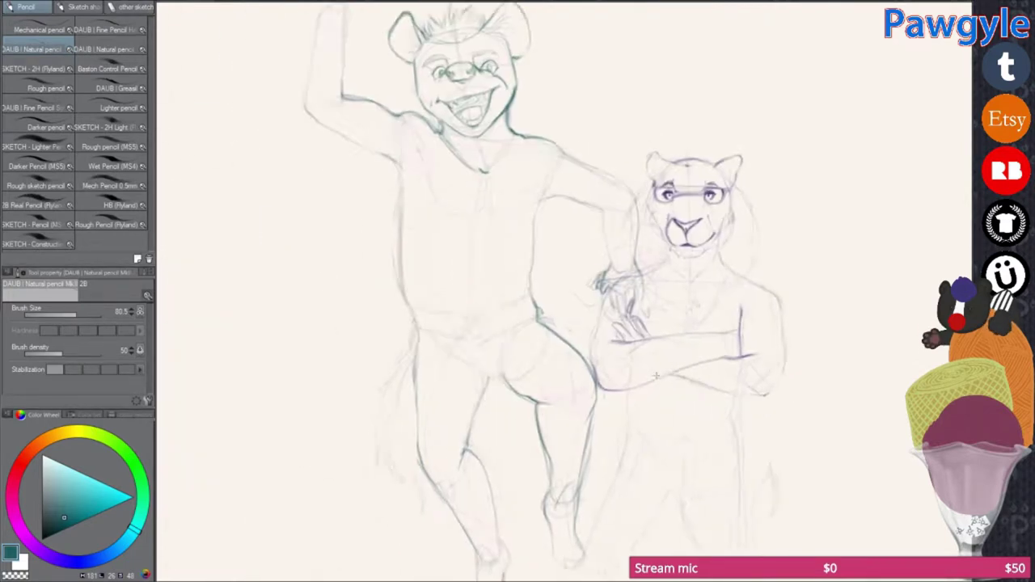
# Step: Redraw the beanie character's lower body as a standing pose with straight legs and a rough foot
pyautogui.scroll(-3, 656, 376)
pyautogui.moveTo(481, 398); pyautogui.dragTo(567, 353)
pyautogui.scroll(4, 534, 356)
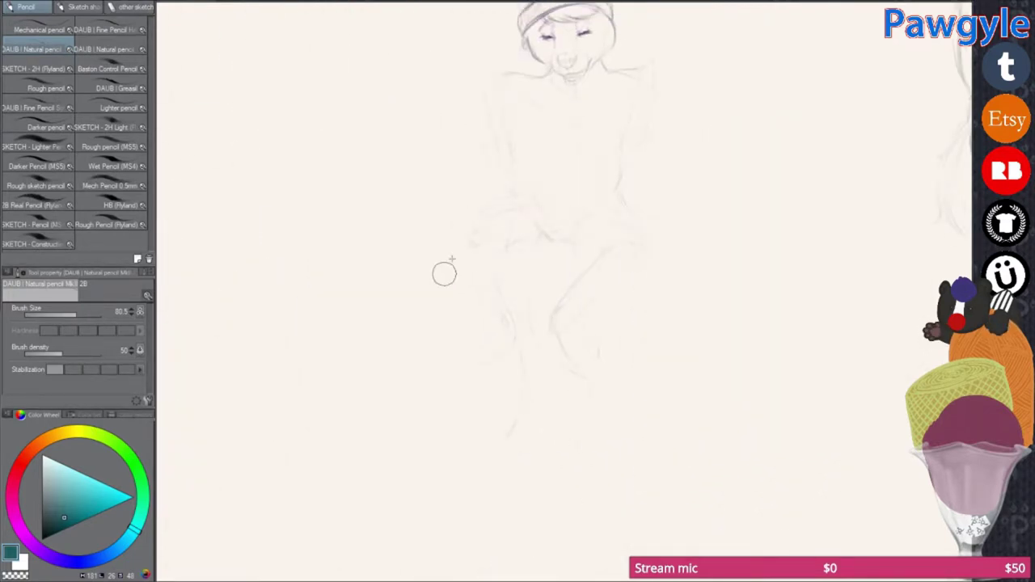
pyautogui.scroll(-3, 583, 363)
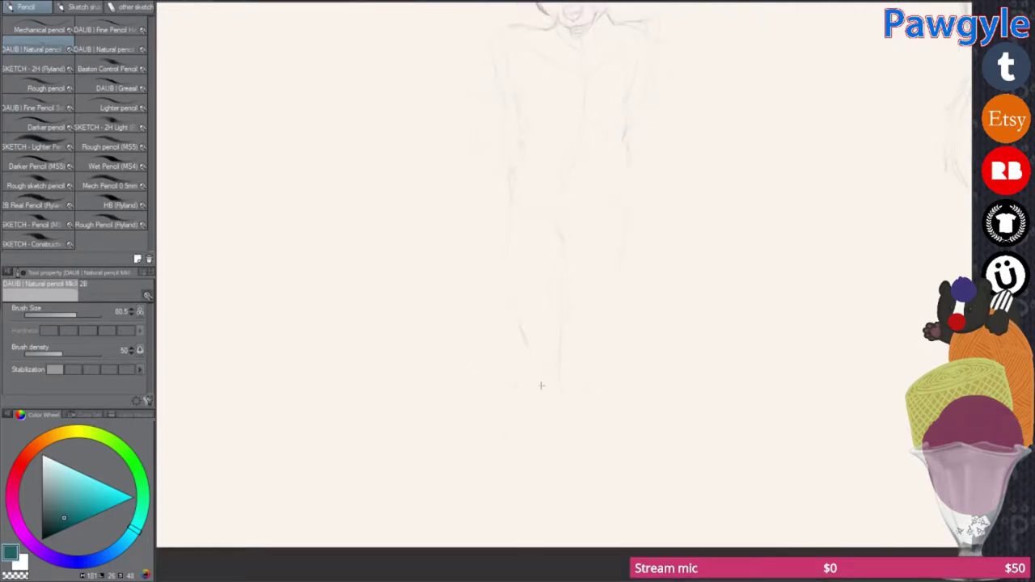
pyautogui.scroll(2, 642, 381)
pyautogui.scroll(-3, 624, 404)
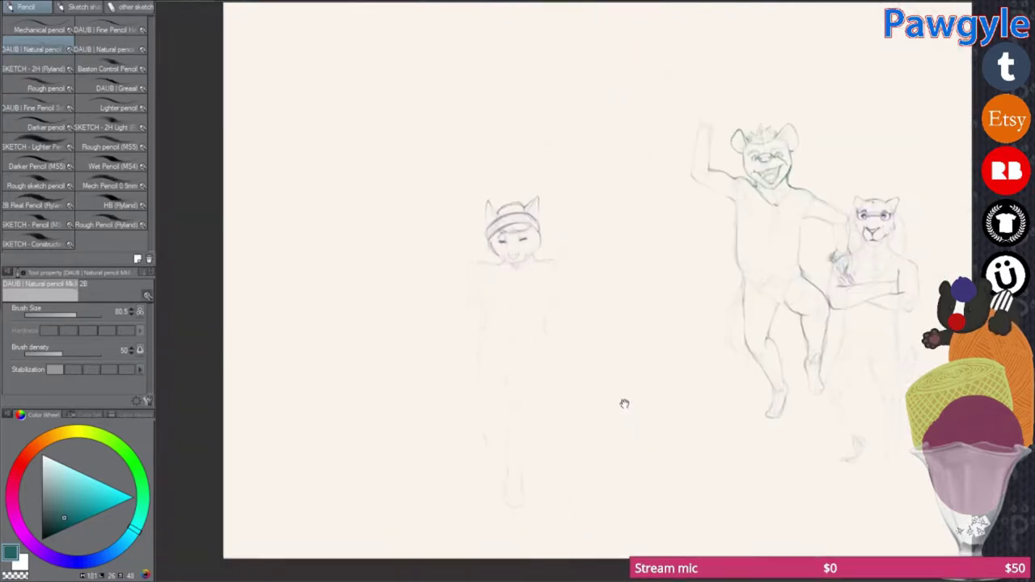
# Step: Lasso the whole beanie character, scale it to 88 percent and move it beside the big cat, opposite the leaping figure
pyautogui.press('m')
pyautogui.moveTo(591, 538); pyautogui.dragTo(421, 557)
pyautogui.hotkey('ctrl', 't')
pyautogui.moveTo(671, 380); pyautogui.dragTo(964, 394)
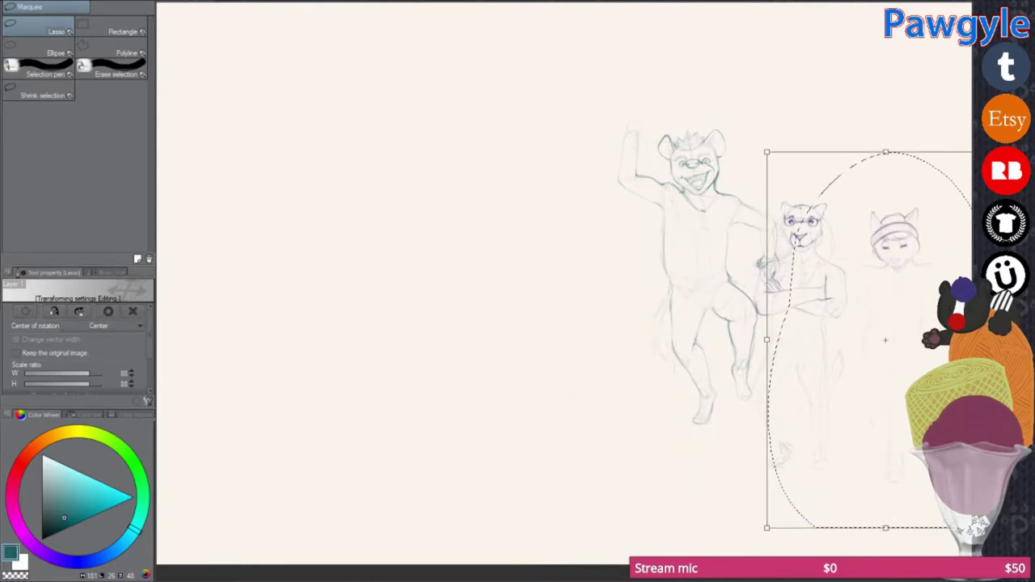
pyautogui.hscroll(3, 734, 275)
pyautogui.press('Return')
# Step: Sketch a magenta head circle with guidelines beside the leaping figure's raised arm and draw the near eye
pyautogui.moveTo(735, 275); pyautogui.dragTo(772, 307)
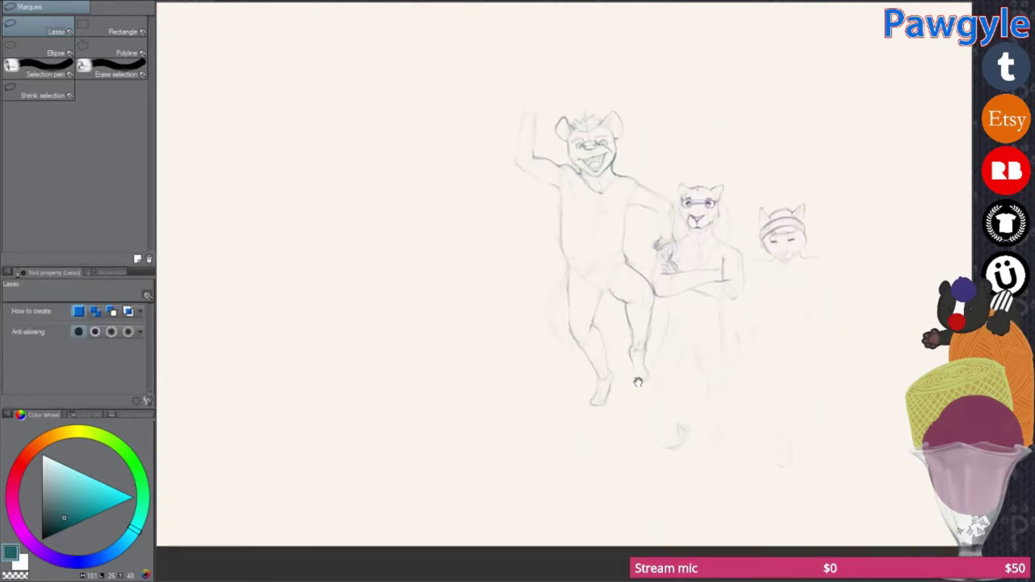
pyautogui.scroll(3, 634, 481)
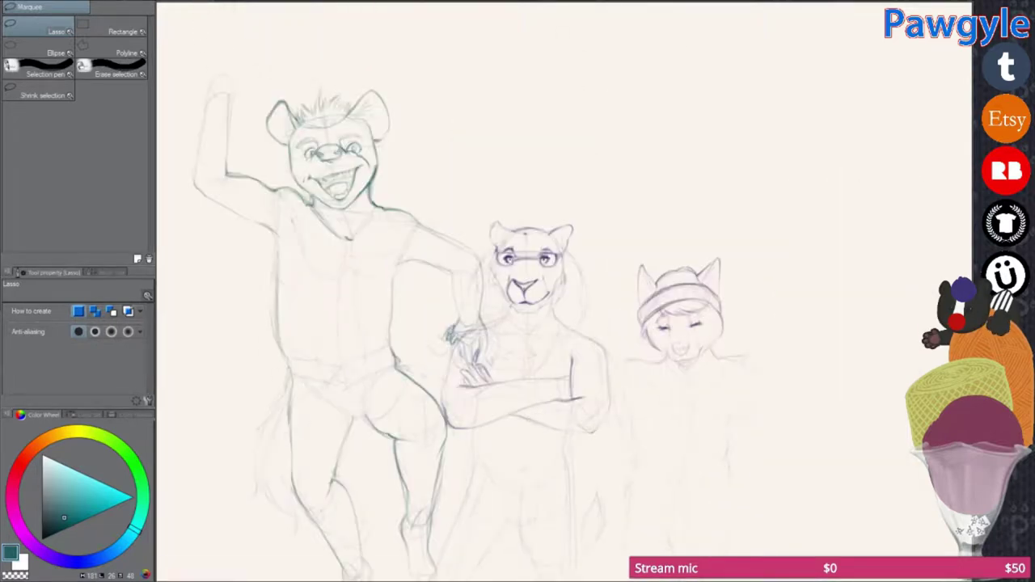
pyautogui.press('p')
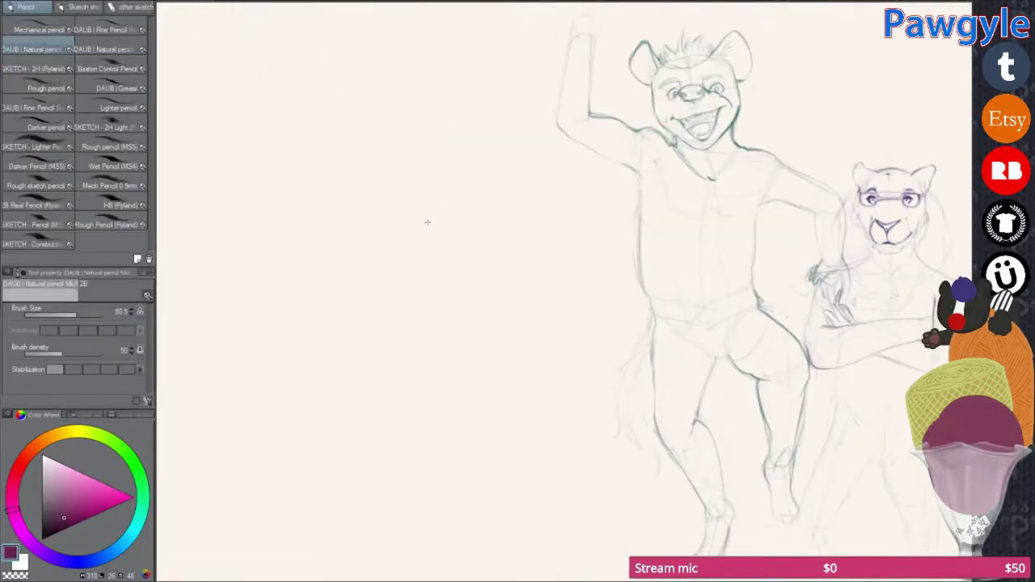
pyautogui.scroll(3, 495, 174)
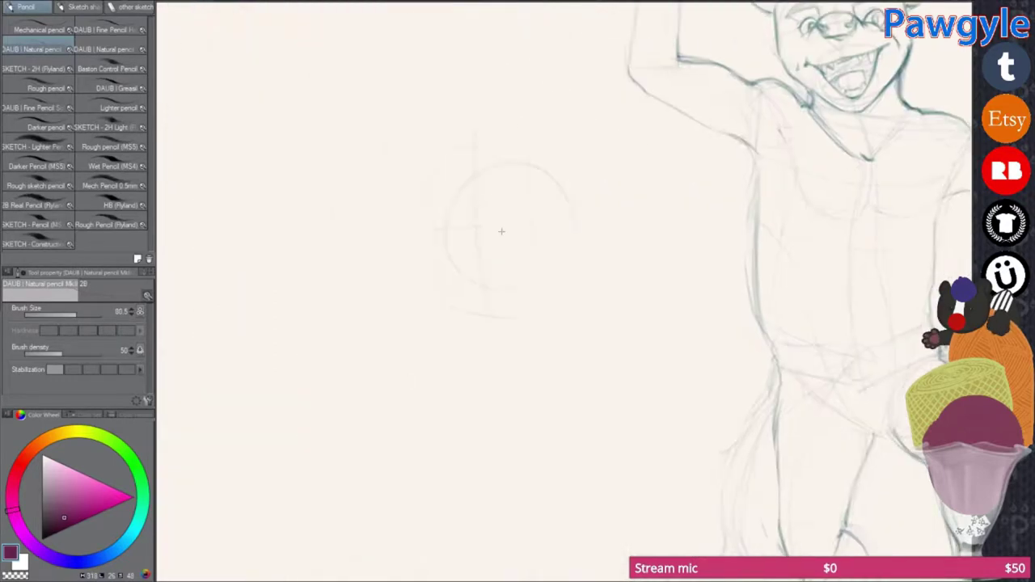
pyautogui.scroll(2, 525, 217)
pyautogui.moveTo(631, 239)
pyautogui.mouseDown()
pyautogui.moveTo(584, 270)
pyautogui.moveTo(632, 236)
pyautogui.mouseUp()
pyautogui.scroll(-1, 591, 241)
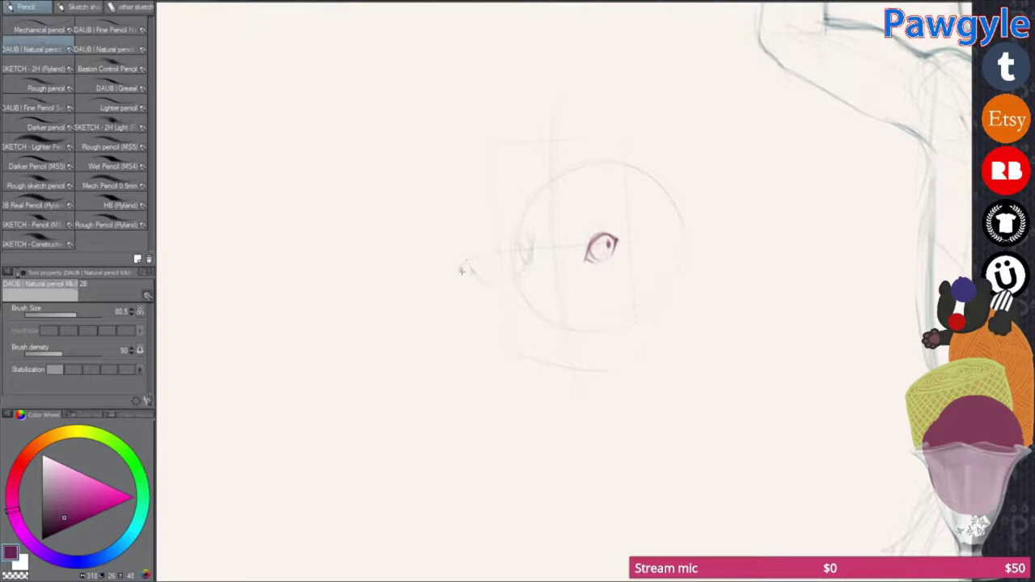
# Step: Draw the dog's nose, long muzzle, far eye, brows and open smiling mouth with its tongue and teeth
pyautogui.moveTo(528, 239)
pyautogui.mouseDown()
pyautogui.moveTo(461, 324)
pyautogui.moveTo(483, 306)
pyautogui.mouseUp()
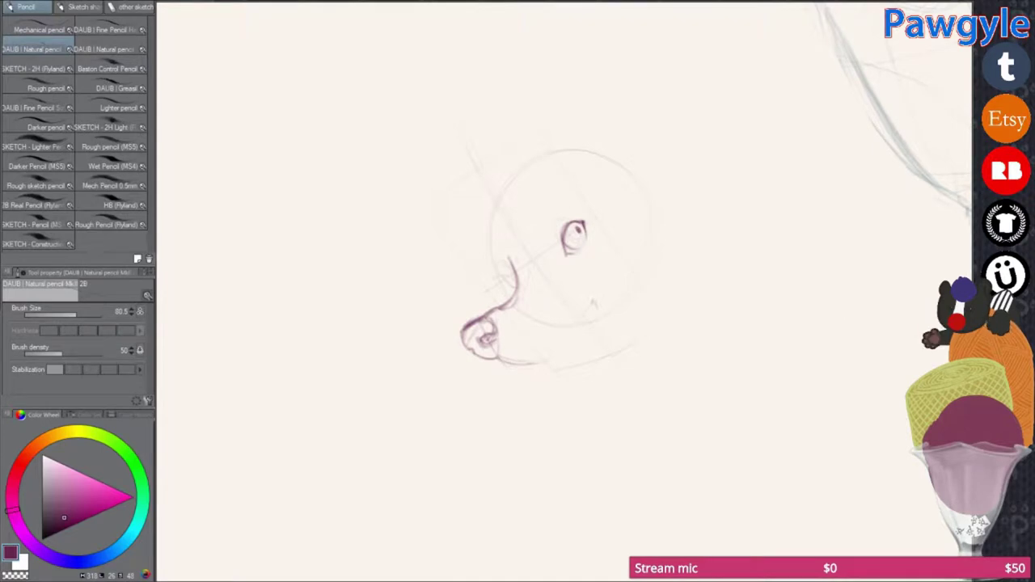
pyautogui.moveTo(590, 293); pyautogui.dragTo(545, 348)
pyautogui.moveTo(572, 206); pyautogui.dragTo(634, 206)
pyautogui.moveTo(533, 210); pyautogui.dragTo(528, 234)
pyautogui.moveTo(534, 184); pyautogui.dragTo(523, 214)
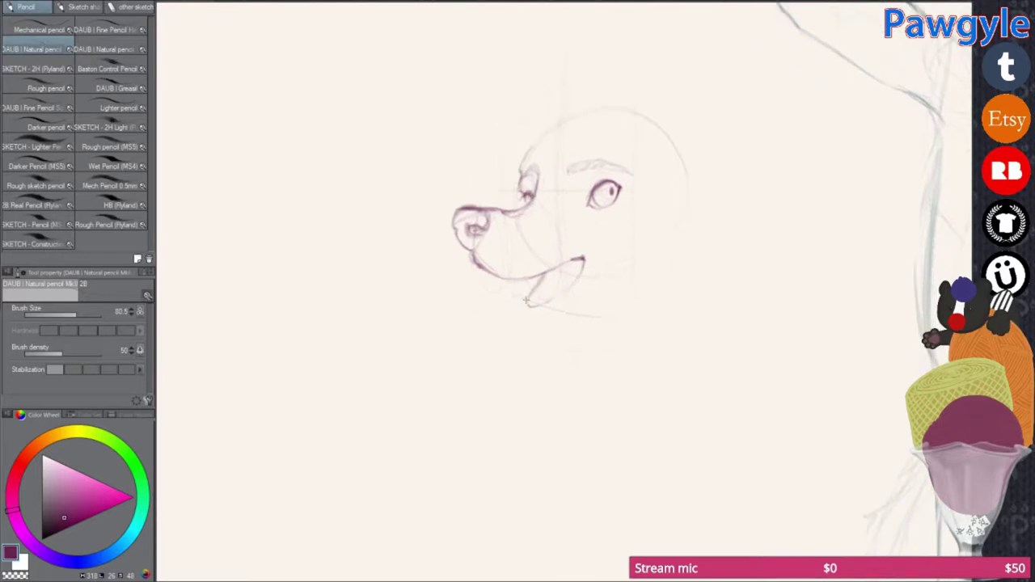
pyautogui.moveTo(477, 267)
pyautogui.mouseDown()
pyautogui.moveTo(504, 280)
pyautogui.moveTo(584, 259)
pyautogui.moveTo(511, 330)
pyautogui.mouseUp()
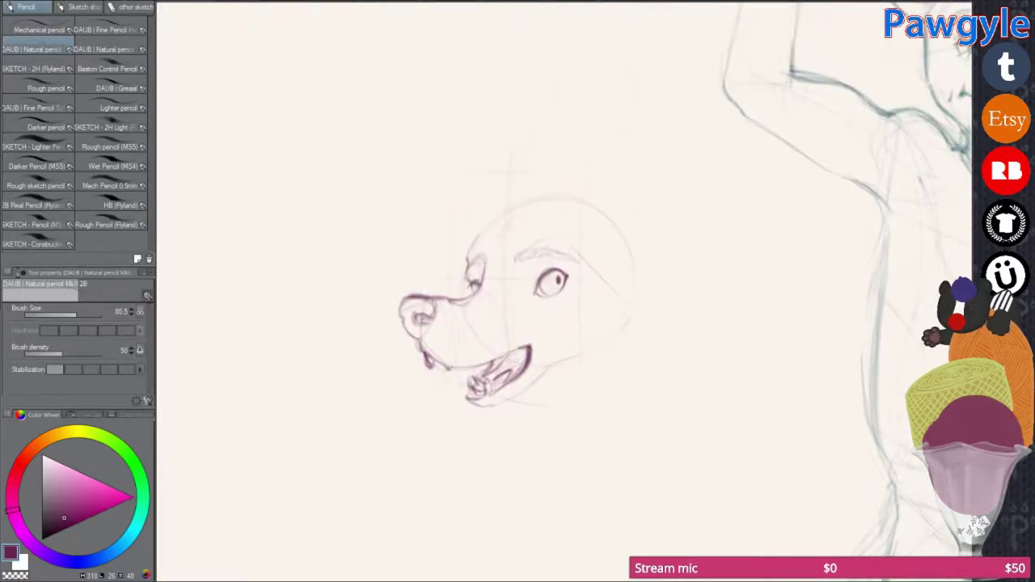
# Step: Add the dog's two pointed ears, the fur tuft between them, the back of the head and the cheek fur
pyautogui.moveTo(564, 202); pyautogui.dragTo(626, 139)
pyautogui.moveTo(630, 141); pyautogui.dragTo(640, 293)
pyautogui.moveTo(484, 219); pyautogui.dragTo(487, 205)
pyautogui.moveTo(637, 231)
pyautogui.mouseDown()
pyautogui.moveTo(646, 242)
pyautogui.moveTo(624, 360)
pyautogui.moveTo(551, 372)
pyautogui.moveTo(563, 362)
pyautogui.moveTo(502, 219)
pyautogui.moveTo(498, 172)
pyautogui.moveTo(487, 235)
pyautogui.mouseUp()
pyautogui.moveTo(604, 166); pyautogui.dragTo(589, 198)
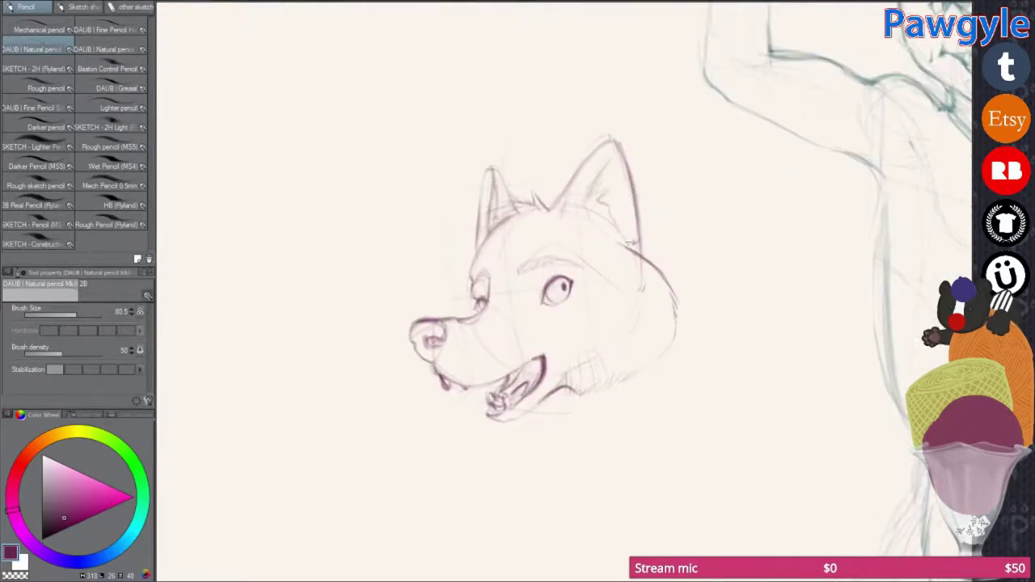
# Step: Rough in the dog's neck, shoulders, torso, arms and standing legs below the head
pyautogui.scroll(-3, 548, 209)
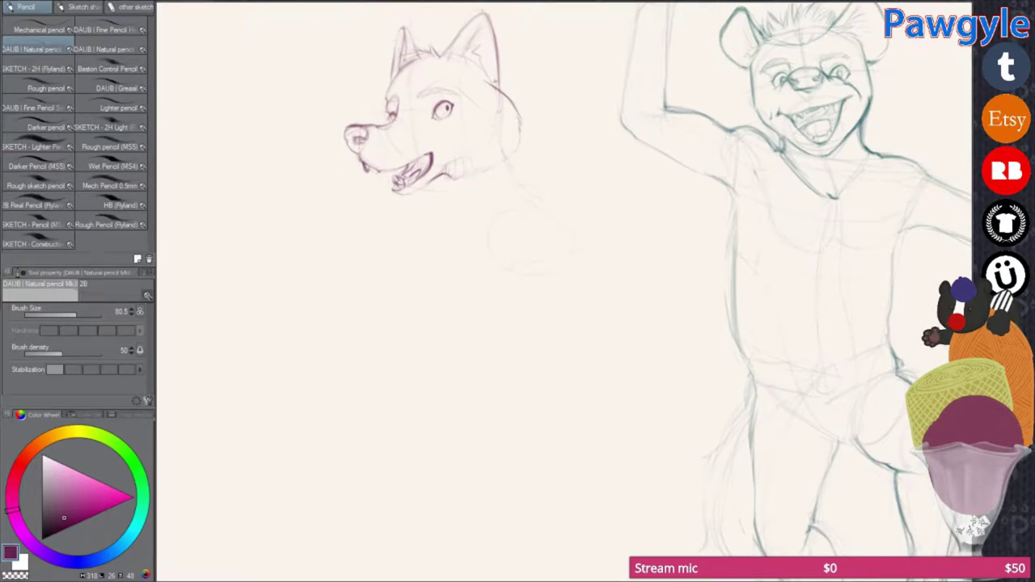
pyautogui.scroll(-3, 426, 261)
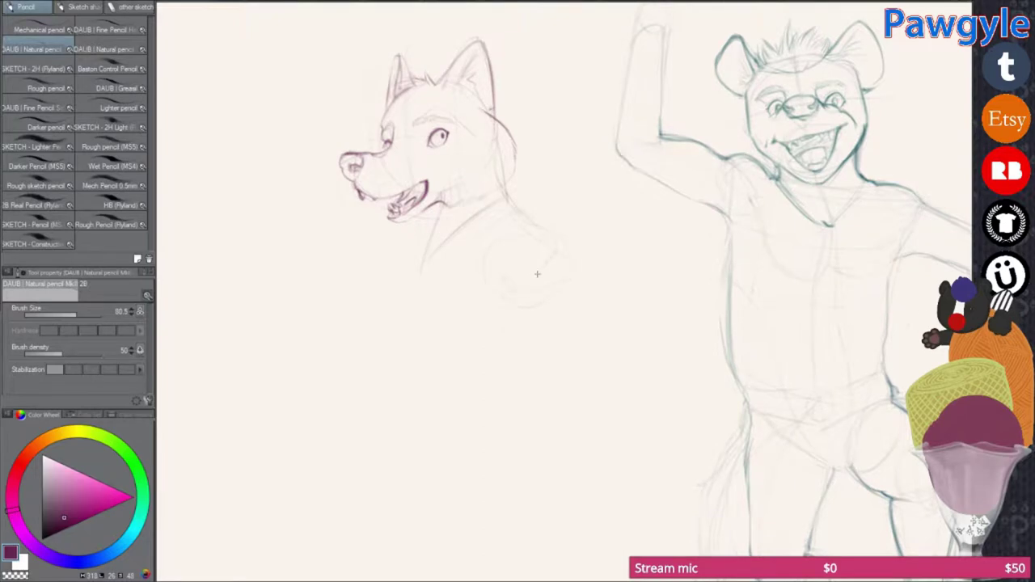
pyautogui.scroll(-3, 555, 329)
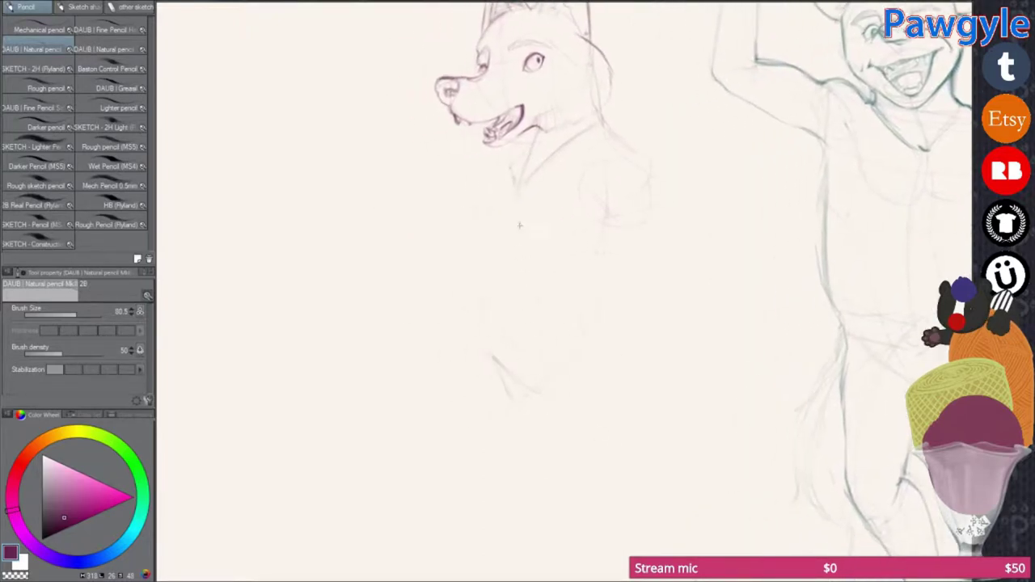
pyautogui.scroll(-3, 648, 385)
pyautogui.scroll(-2, 520, 243)
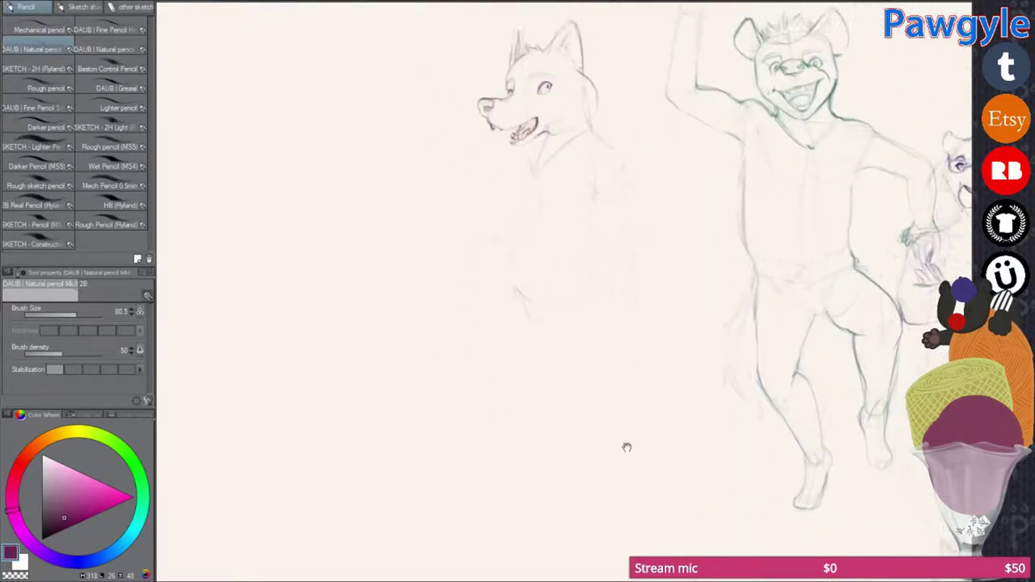
pyautogui.scroll(-4, 539, 226)
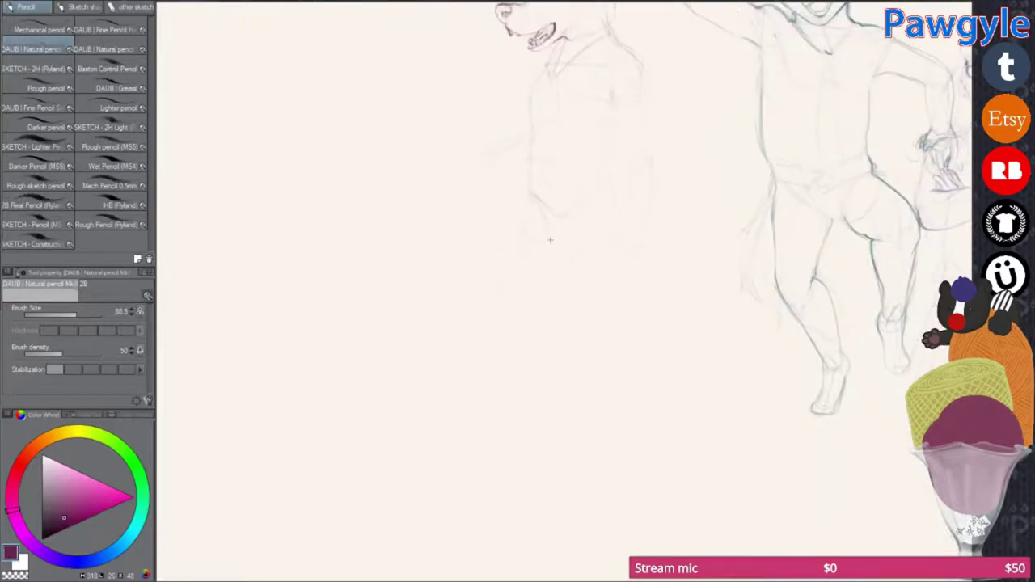
pyautogui.scroll(-3, 551, 295)
pyautogui.scroll(-4, 610, 294)
# Step: Shrink the dog character slightly and move it close beside the leaping figure
pyautogui.hotkey('ctrl', 't')
pyautogui.moveTo(449, 310)
pyautogui.mouseDown()
pyautogui.moveTo(708, 320)
pyautogui.moveTo(473, 304)
pyautogui.mouseUp()
pyautogui.press('Return')
pyautogui.press('m')
pyautogui.hotkey('ctrl', 'z')
pyautogui.scroll(3, 503, 338)
pyautogui.scroll(-5, 509, 333)
pyautogui.press('Return')
pyautogui.scroll(-2, 518, 329)
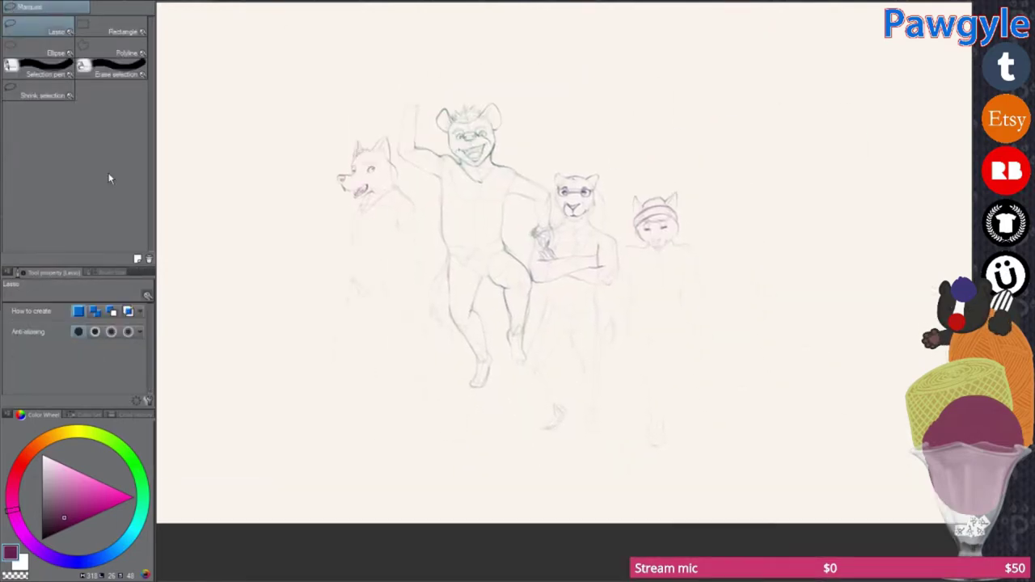
# Step: Crop the canvas to a rectangle framing all four figures
pyautogui.click(121, 31)
pyautogui.moveTo(243, 58); pyautogui.dragTo(735, 474)
pyautogui.click(453, 513)
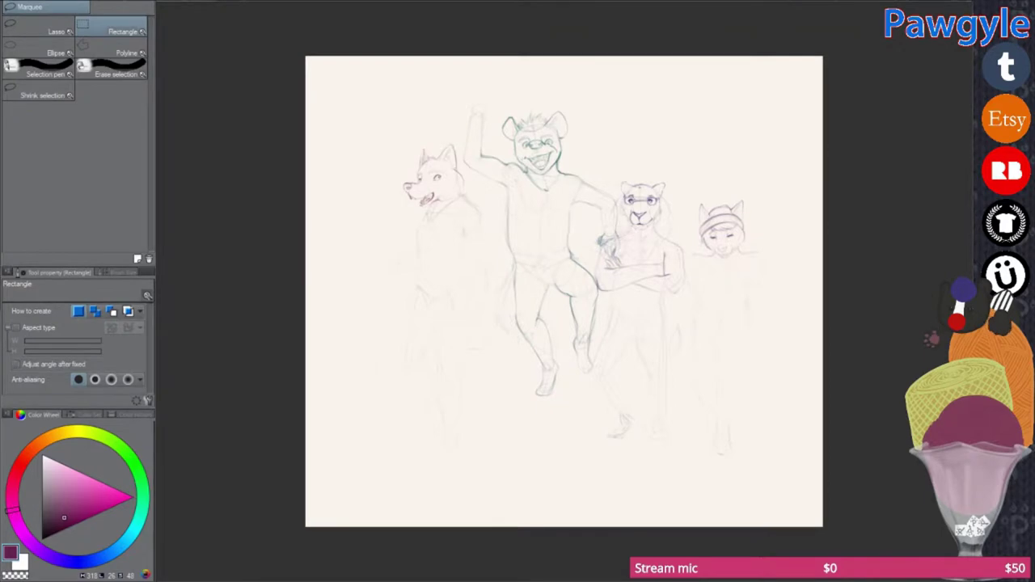
# Step: With the DAUB Fine Pencil Hard in purple, draw the leaping figure's trouser waistband, front seam and crotch lines
pyautogui.press('p')
pyautogui.scroll(5, 582, 360)
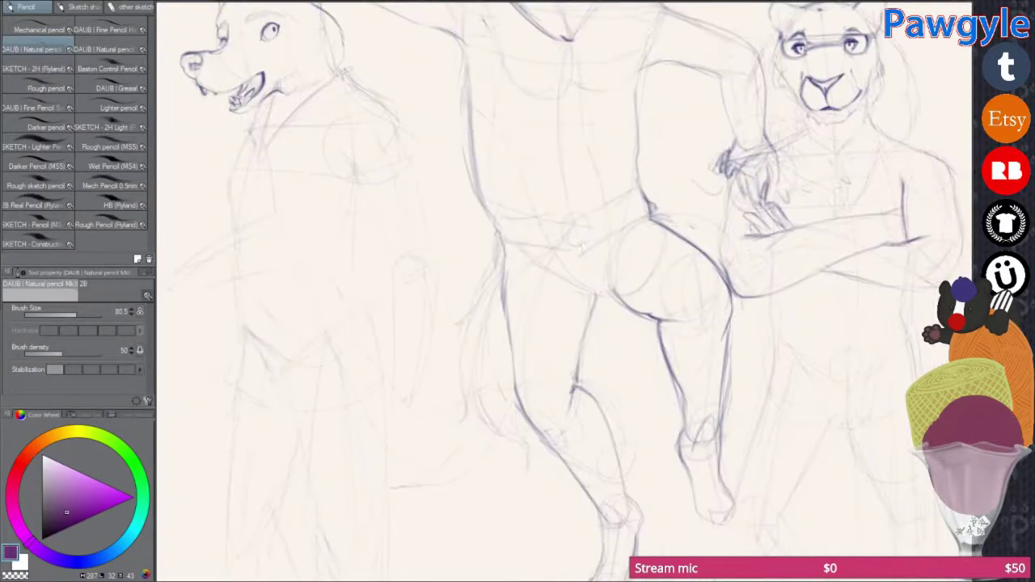
pyautogui.click(105, 29)
pyautogui.moveTo(566, 291)
pyautogui.mouseDown()
pyautogui.moveTo(596, 261)
pyautogui.moveTo(571, 314)
pyautogui.moveTo(582, 303)
pyautogui.mouseUp()
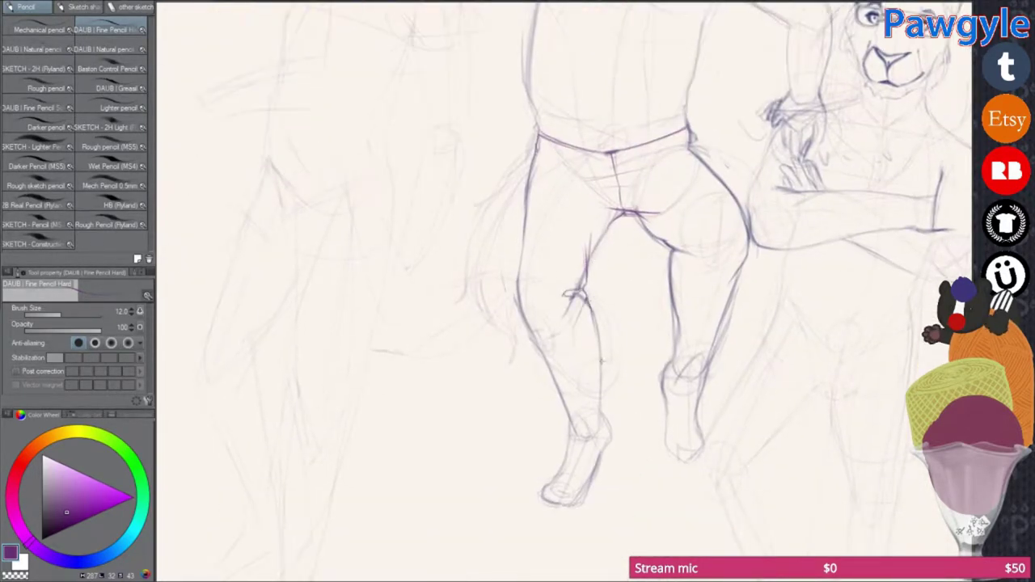
# Step: Outline the leaping figure's lower foot and the trouser hem around its ankle in purple
pyautogui.scroll(-1, 579, 308)
pyautogui.moveTo(569, 398)
pyautogui.mouseDown()
pyautogui.moveTo(589, 369)
pyautogui.moveTo(607, 395)
pyautogui.moveTo(572, 462)
pyautogui.moveTo(541, 464)
pyautogui.mouseUp()
pyautogui.moveTo(567, 453); pyautogui.dragTo(573, 434)
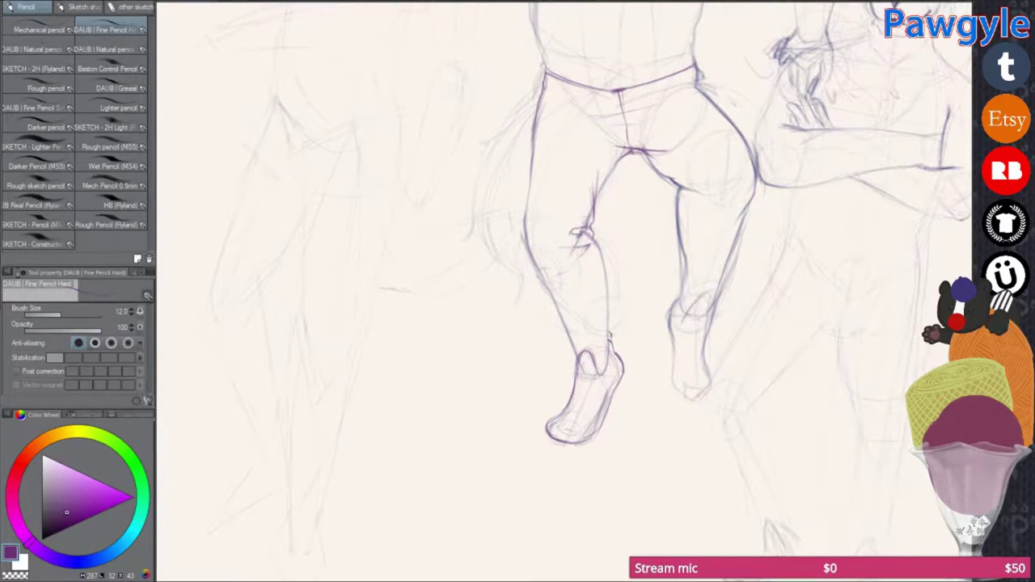
# Step: Add the sole and toe cap to the leaping figure's lower shoe and outline its other shoe and trouser hem
pyautogui.scroll(-1, 628, 371)
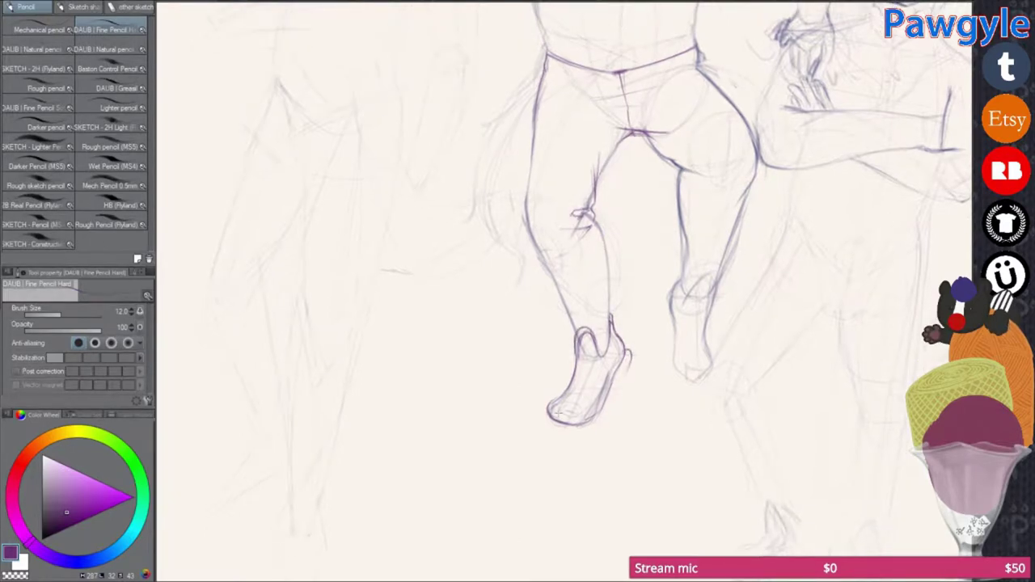
pyautogui.moveTo(583, 380)
pyautogui.mouseDown()
pyautogui.moveTo(619, 370)
pyautogui.moveTo(536, 369)
pyautogui.moveTo(536, 381)
pyautogui.mouseUp()
pyautogui.moveTo(532, 278); pyautogui.dragTo(529, 328)
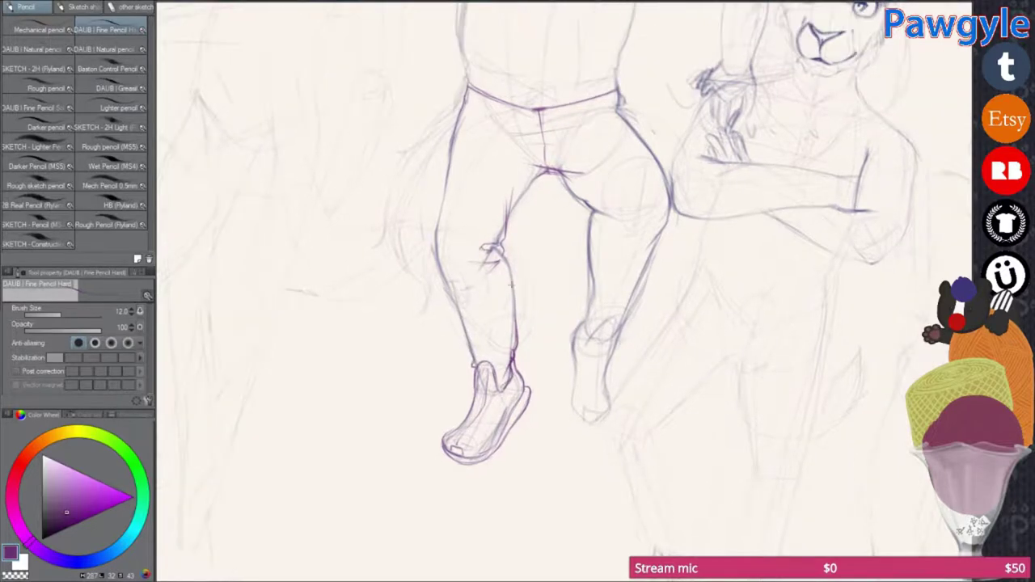
pyautogui.moveTo(647, 323); pyautogui.dragTo(639, 291)
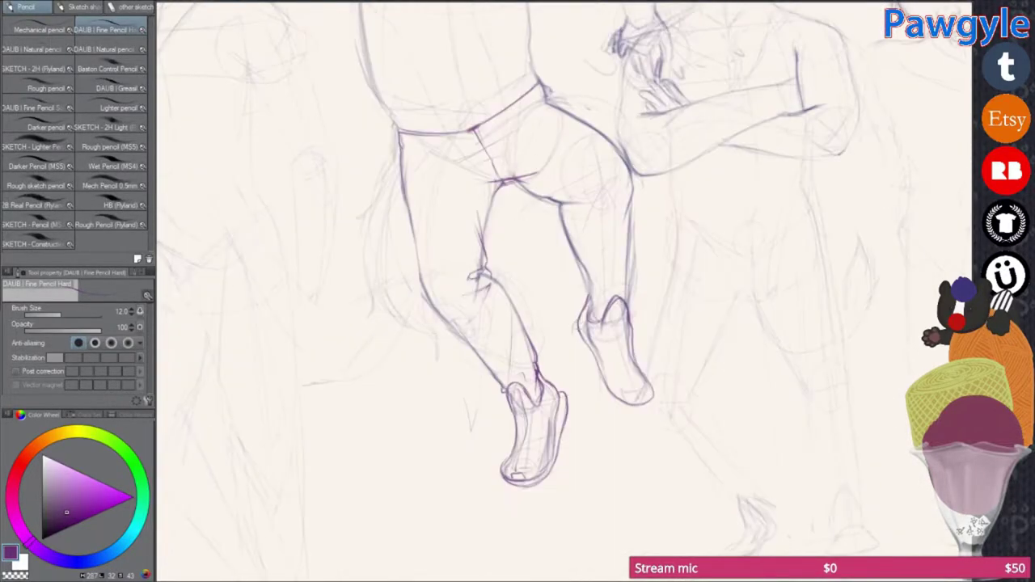
pyautogui.moveTo(566, 323)
pyautogui.mouseDown()
pyautogui.moveTo(534, 291)
pyautogui.moveTo(542, 300)
pyautogui.moveTo(599, 243)
pyautogui.moveTo(615, 267)
pyautogui.moveTo(588, 436)
pyautogui.mouseUp()
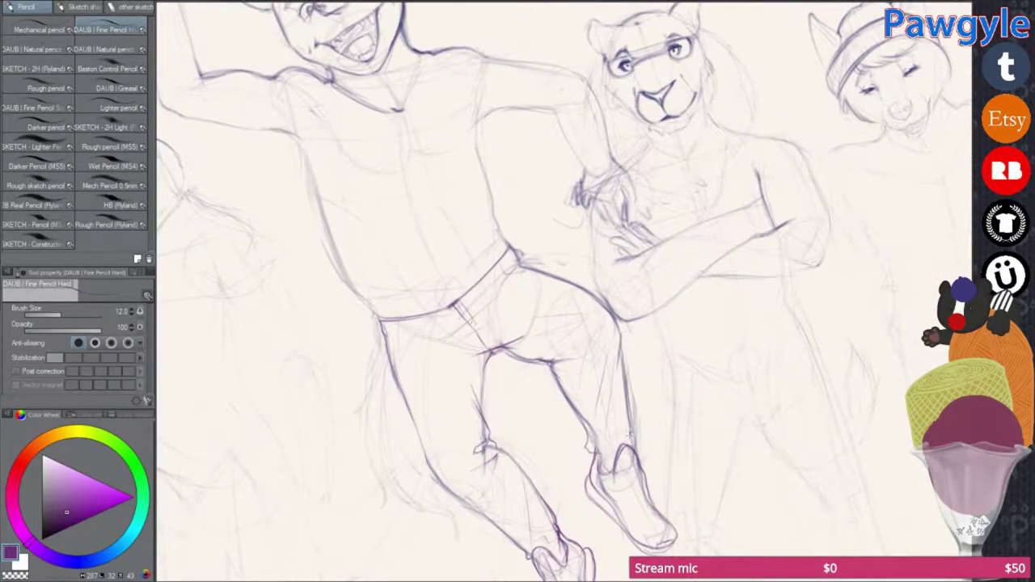
pyautogui.moveTo(585, 366)
pyautogui.mouseDown()
pyautogui.moveTo(566, 324)
pyautogui.moveTo(599, 348)
pyautogui.mouseUp()
# Step: With the SKETCH - 2H (Ryland) pencil, draw the leaping figure's belt band, belt loops and fly
pyautogui.click(37, 68)
pyautogui.scroll(-3, 565, 291)
pyautogui.scroll(5, 565, 291)
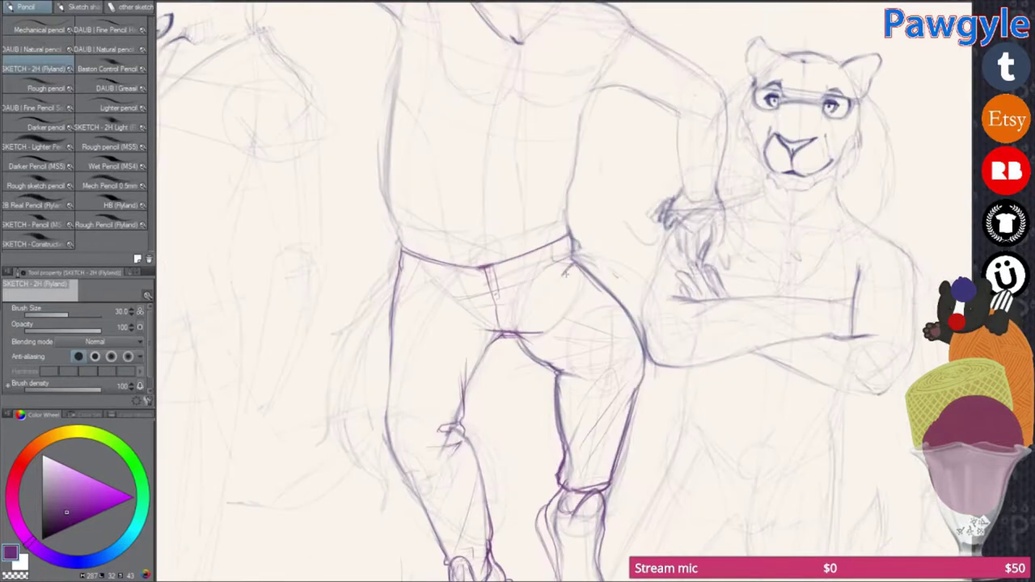
pyautogui.moveTo(563, 269); pyautogui.dragTo(597, 266)
pyautogui.moveTo(566, 323)
pyautogui.mouseDown()
pyautogui.moveTo(550, 307)
pyautogui.moveTo(558, 320)
pyautogui.mouseUp()
pyautogui.moveTo(443, 292); pyautogui.dragTo(482, 298)
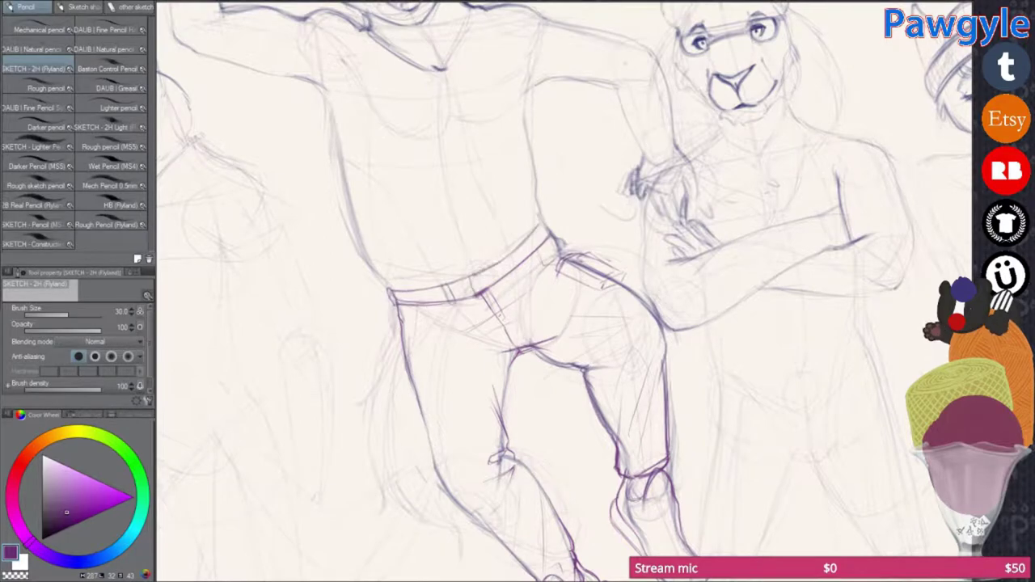
# Step: Add a belt buckle, a hip pocket flap and a buckled thigh strap to the leaping figure's trousers
pyautogui.moveTo(558, 320)
pyautogui.mouseDown()
pyautogui.moveTo(534, 299)
pyautogui.moveTo(589, 305)
pyautogui.mouseUp()
pyautogui.moveTo(540, 273); pyautogui.dragTo(568, 261)
pyautogui.moveTo(558, 316); pyautogui.dragTo(582, 232)
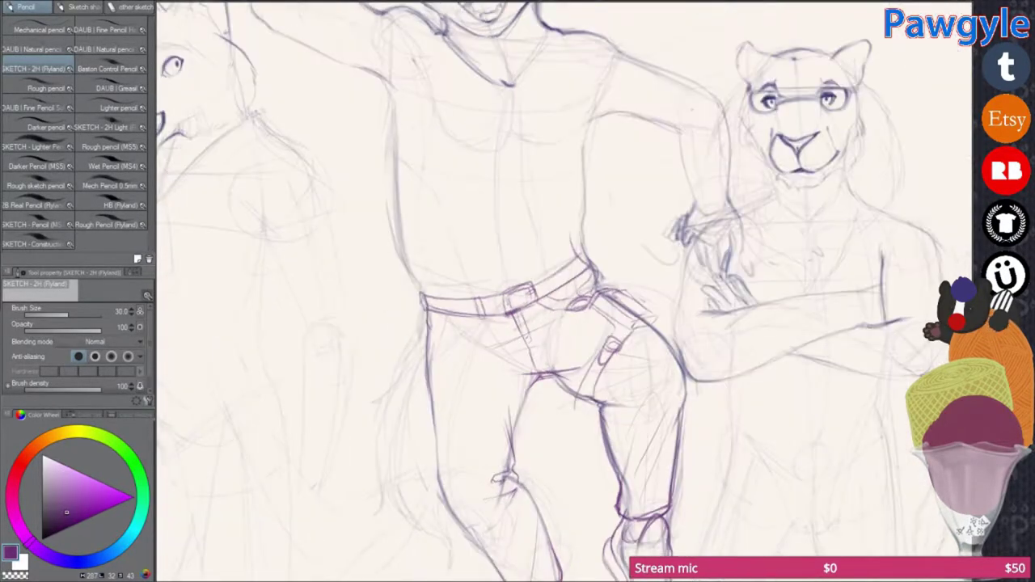
# Step: Draw the leaping figure's short sleeves, shirt neckline and a second belt around its waist
pyautogui.moveTo(395, 242)
pyautogui.mouseDown()
pyautogui.moveTo(414, 279)
pyautogui.moveTo(590, 247)
pyautogui.mouseUp()
pyautogui.scroll(-2, 566, 291)
pyautogui.moveTo(566, 291)
pyautogui.mouseDown()
pyautogui.moveTo(518, 211)
pyautogui.moveTo(478, 170)
pyautogui.moveTo(437, 210)
pyautogui.moveTo(477, 178)
pyautogui.mouseUp()
pyautogui.scroll(2, 471, 165)
pyautogui.moveTo(576, 198); pyautogui.dragTo(489, 243)
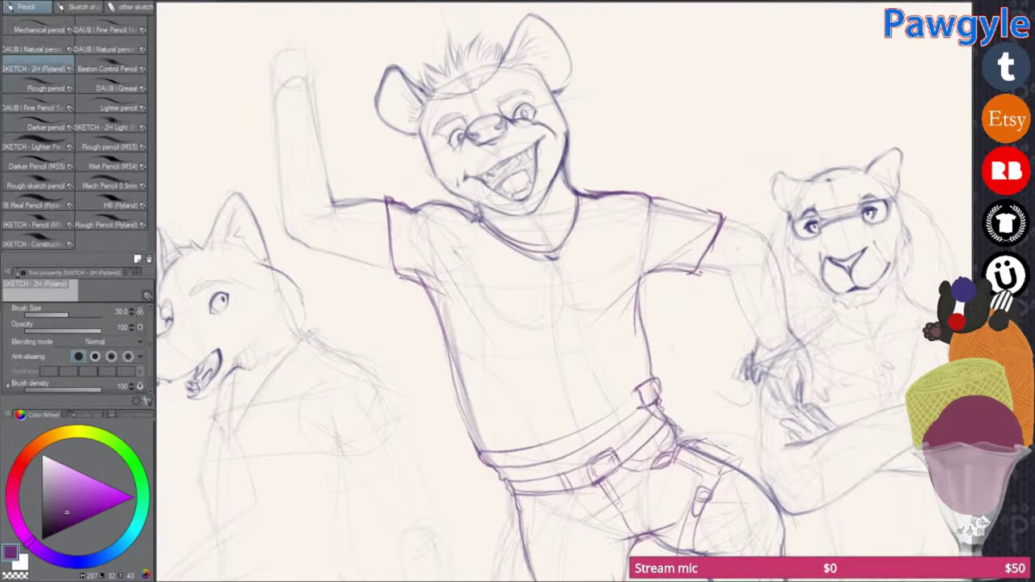
# Step: Add the collar, front placket and chest pocket to the leaping figure's shirt, plus its headband and wristbands
pyautogui.moveTo(579, 180); pyautogui.dragTo(573, 254)
pyautogui.moveTo(573, 254)
pyautogui.mouseDown()
pyautogui.moveTo(543, 269)
pyautogui.moveTo(568, 393)
pyautogui.mouseUp()
pyautogui.moveTo(595, 267)
pyautogui.mouseDown()
pyautogui.moveTo(587, 251)
pyautogui.moveTo(534, 267)
pyautogui.moveTo(526, 263)
pyautogui.moveTo(540, 259)
pyautogui.moveTo(486, 242)
pyautogui.moveTo(387, 165)
pyautogui.moveTo(453, 210)
pyautogui.moveTo(566, 242)
pyautogui.mouseUp()
pyautogui.moveTo(756, 233)
pyautogui.mouseDown()
pyautogui.moveTo(471, 417)
pyautogui.moveTo(364, 323)
pyautogui.mouseUp()
# Step: With SKETCH - 2H (Ryland) in magenta-purple, draw the big cat's waistline, fly and both trouser legs
pyautogui.click(110, 29)
pyautogui.click(36, 69)
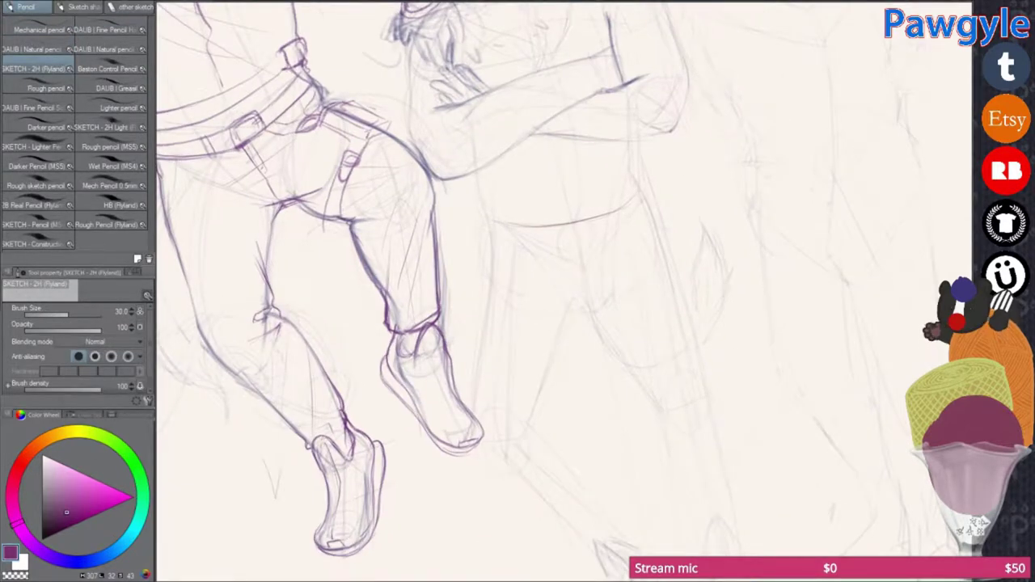
pyautogui.moveTo(568, 287); pyautogui.dragTo(595, 311)
pyautogui.press('e')
pyautogui.press('p')
pyautogui.moveTo(576, 256); pyautogui.dragTo(558, 405)
pyautogui.moveTo(566, 340)
pyautogui.mouseDown()
pyautogui.moveTo(569, 103)
pyautogui.moveTo(717, 374)
pyautogui.mouseUp()
pyautogui.scroll(-2, 568, 104)
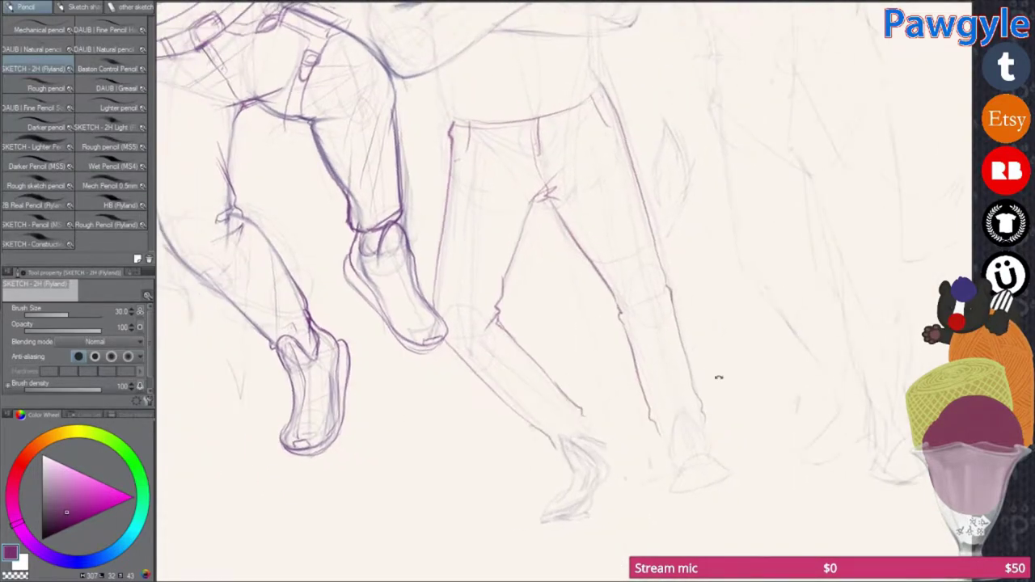
# Step: Draw the big cat's belt with loops and buckle, and a pouch hanging at its hip
pyautogui.scroll(2, 498, 371)
pyautogui.moveTo(496, 365); pyautogui.dragTo(502, 391)
pyautogui.moveTo(579, 351); pyautogui.dragTo(617, 382)
pyautogui.moveTo(616, 382)
pyautogui.mouseDown()
pyautogui.moveTo(663, 332)
pyautogui.moveTo(647, 339)
pyautogui.moveTo(671, 437)
pyautogui.mouseUp()
pyautogui.moveTo(648, 366); pyautogui.dragTo(663, 421)
pyautogui.moveTo(566, 323); pyautogui.dragTo(631, 307)
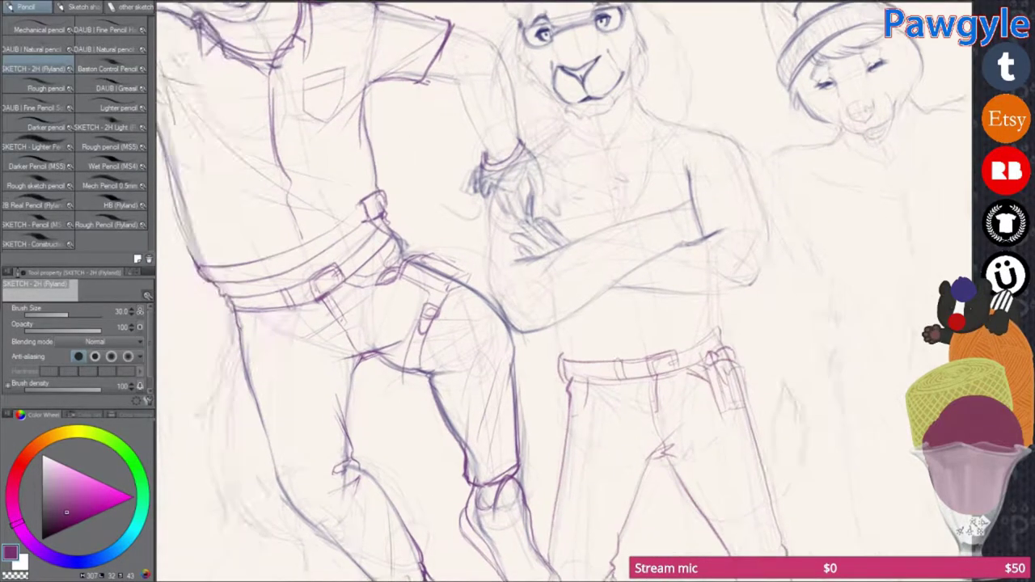
# Step: Add a second belt above the big cat's waistband and a buckled strap around its thigh
pyautogui.moveTo(707, 411); pyautogui.dragTo(630, 338)
pyautogui.moveTo(614, 379); pyautogui.dragTo(637, 350)
pyautogui.moveTo(566, 308); pyautogui.dragTo(583, 344)
pyautogui.moveTo(479, 307)
pyautogui.mouseDown()
pyautogui.moveTo(628, 289)
pyautogui.moveTo(629, 320)
pyautogui.mouseUp()
# Step: Draw the big cat's two ankle boots with cuffs, laces and thick soles
pyautogui.moveTo(647, 187)
pyautogui.mouseDown()
pyautogui.moveTo(684, 243)
pyautogui.moveTo(724, 276)
pyautogui.moveTo(543, 369)
pyautogui.moveTo(530, 317)
pyautogui.mouseUp()
pyautogui.moveTo(534, 331); pyautogui.dragTo(511, 349)
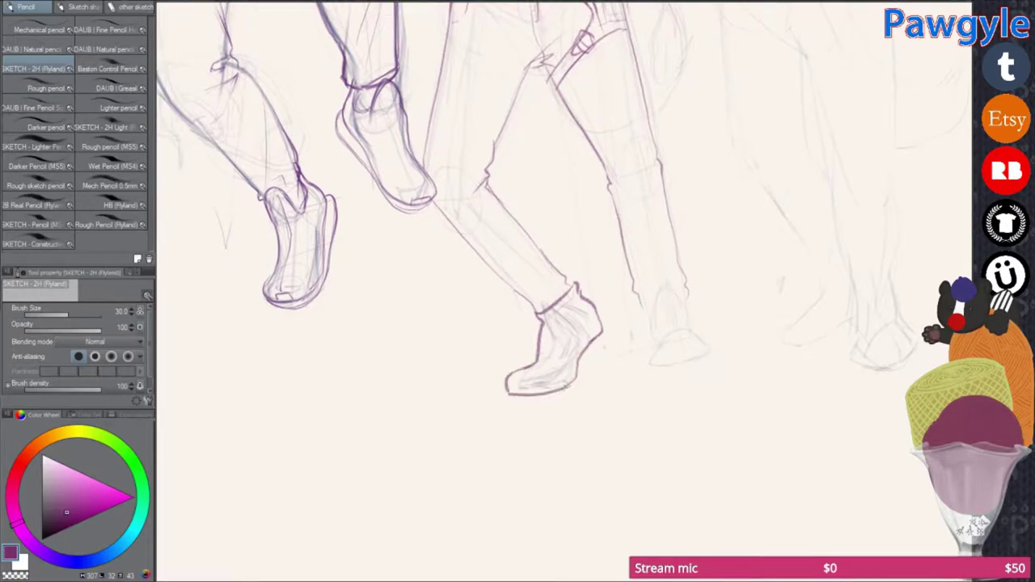
pyautogui.moveTo(603, 336); pyautogui.dragTo(591, 366)
pyautogui.moveTo(532, 356); pyautogui.dragTo(528, 395)
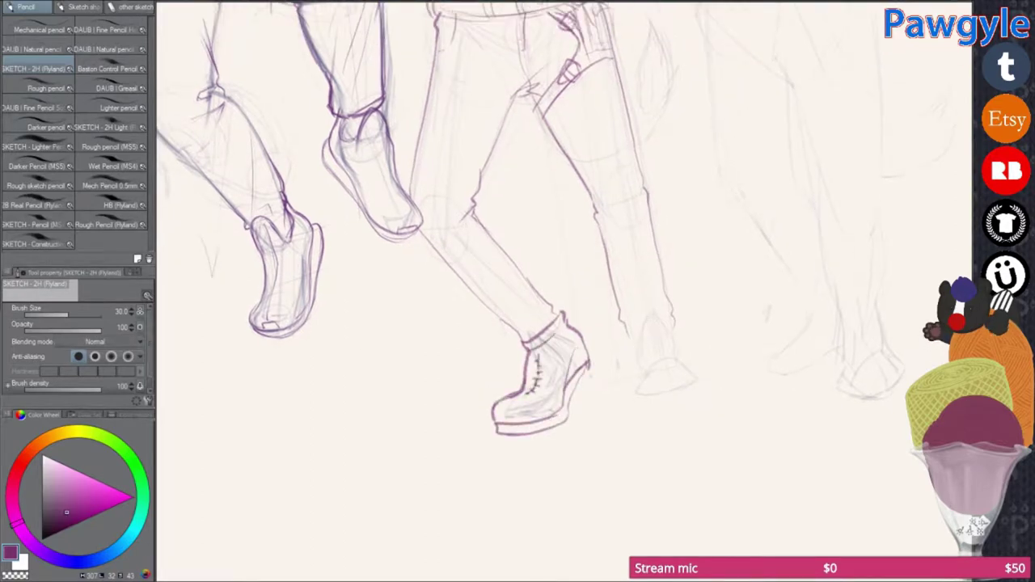
pyautogui.moveTo(623, 339); pyautogui.dragTo(619, 339)
pyautogui.moveTo(670, 321); pyautogui.dragTo(617, 338)
# Step: Draw the big cat's shirt sleeve edges around its upper arms and strengthen its inner trouser leg lines
pyautogui.scroll(-3, 677, 399)
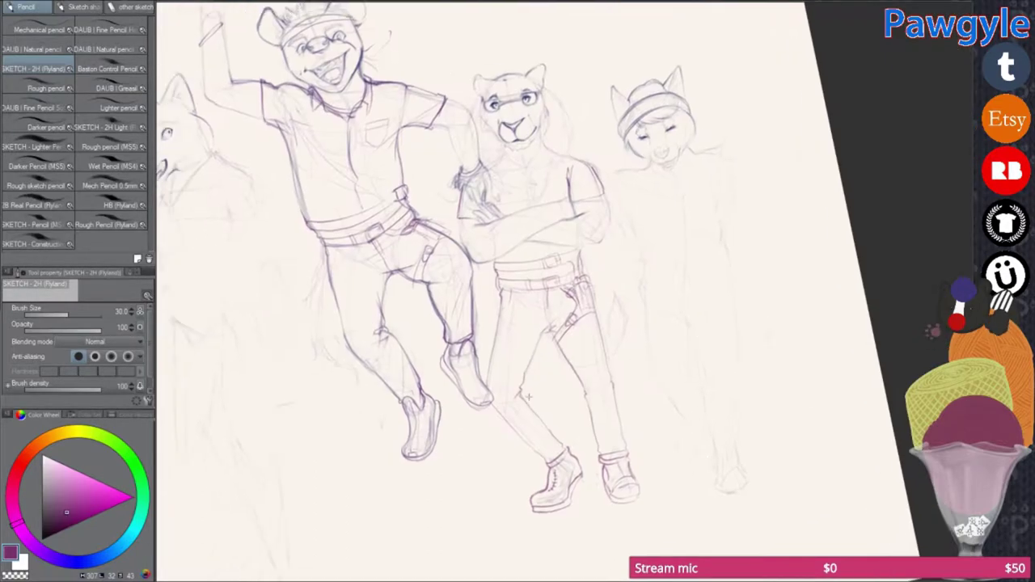
pyautogui.scroll(3, 709, 415)
pyautogui.scroll(-2, 501, 273)
pyautogui.scroll(3, 501, 273)
pyautogui.scroll(1, 566, 243)
pyautogui.moveTo(567, 202)
pyautogui.mouseDown()
pyautogui.moveTo(587, 238)
pyautogui.moveTo(578, 243)
pyautogui.mouseUp()
pyautogui.moveTo(658, 207)
pyautogui.mouseDown()
pyautogui.moveTo(650, 249)
pyautogui.moveTo(661, 260)
pyautogui.mouseUp()
pyautogui.moveTo(509, 230); pyautogui.dragTo(614, 293)
pyautogui.moveTo(579, 287); pyautogui.dragTo(619, 295)
# Step: Draw the beanie character's shirt with a V neckline and sleeves, and two bands around its waist
pyautogui.scroll(-2, 680, 201)
pyautogui.moveTo(701, 187); pyautogui.dragTo(659, 358)
pyautogui.scroll(2, 587, 267)
pyautogui.scroll(-2, 587, 267)
pyautogui.scroll(2, 707, 324)
pyautogui.moveTo(499, 336); pyautogui.dragTo(645, 303)
pyautogui.moveTo(500, 272); pyautogui.dragTo(569, 285)
pyautogui.moveTo(491, 183); pyautogui.dragTo(505, 231)
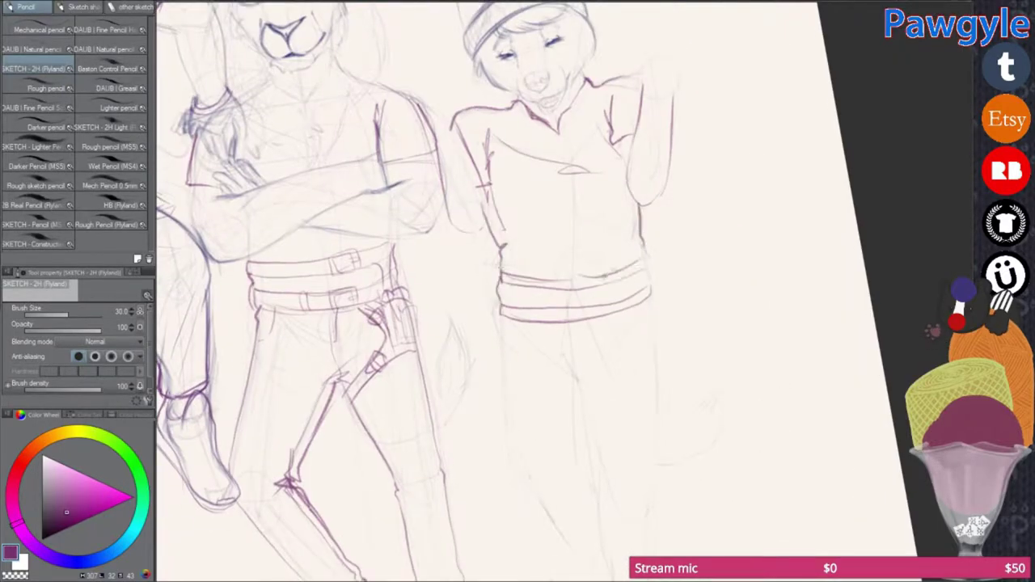
# Step: Add belt loops, buckles and a hip pouch to the beanie character and outline its trouser legs
pyautogui.moveTo(647, 323)
pyautogui.mouseDown()
pyautogui.moveTo(614, 380)
pyautogui.moveTo(670, 332)
pyautogui.mouseUp()
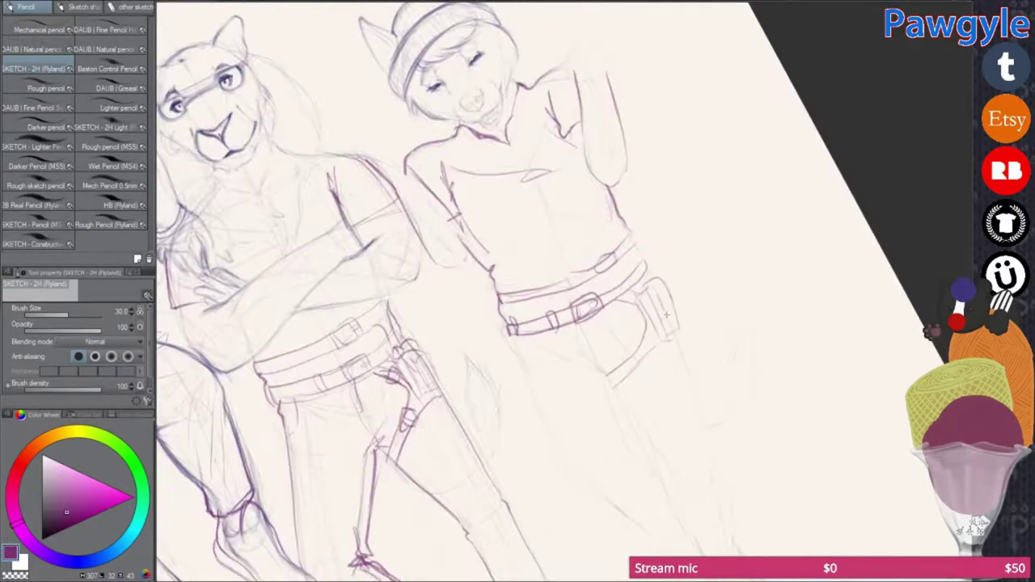
pyautogui.moveTo(657, 269); pyautogui.dragTo(631, 77)
pyautogui.moveTo(596, 173); pyautogui.dragTo(569, 198)
pyautogui.moveTo(596, 233); pyautogui.dragTo(615, 328)
pyautogui.moveTo(664, 192)
pyautogui.mouseDown()
pyautogui.moveTo(676, 398)
pyautogui.moveTo(697, 449)
pyautogui.moveTo(701, 522)
pyautogui.mouseUp()
pyautogui.scroll(-1, 692, 489)
pyautogui.scroll(2, 704, 540)
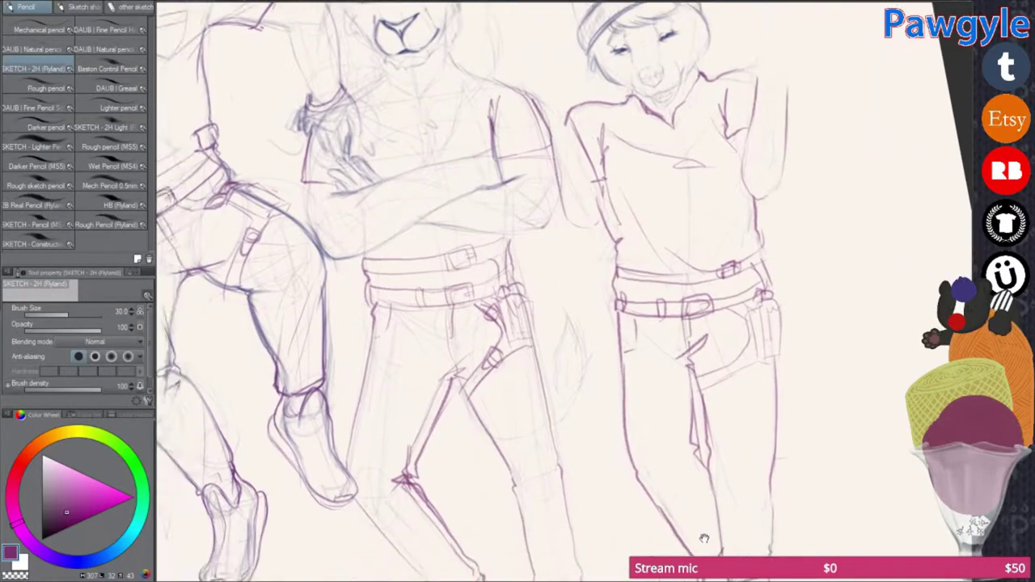
# Step: Finish the beanie character's trouser hems and draw its two boots
pyautogui.scroll(-2, 704, 539)
pyautogui.scroll(3, 578, 243)
pyautogui.moveTo(672, 164)
pyautogui.mouseDown()
pyautogui.moveTo(623, 231)
pyautogui.moveTo(684, 252)
pyautogui.mouseUp()
pyautogui.moveTo(606, 261); pyautogui.dragTo(631, 303)
pyautogui.moveTo(484, 247); pyautogui.dragTo(563, 283)
pyautogui.moveTo(582, 308); pyautogui.dragTo(586, 437)
pyautogui.moveTo(473, 417); pyautogui.dragTo(668, 404)
pyautogui.moveTo(477, 324); pyautogui.dragTo(465, 409)
pyautogui.moveTo(712, 368); pyautogui.dragTo(704, 404)
pyautogui.moveTo(584, 306)
pyautogui.mouseDown()
pyautogui.moveTo(589, 427)
pyautogui.moveTo(606, 317)
pyautogui.mouseUp()
pyautogui.moveTo(506, 405); pyautogui.dragTo(542, 414)
pyautogui.moveTo(602, 405); pyautogui.dragTo(639, 425)
pyautogui.moveTo(479, 400); pyautogui.dragTo(610, 424)
pyautogui.moveTo(626, 409); pyautogui.dragTo(693, 396)
# Step: Draw shoulder straps over the beanie character's shirt and its raised hand by the chest
pyautogui.moveTo(652, 208); pyautogui.dragTo(695, 332)
pyautogui.moveTo(691, 261); pyautogui.dragTo(696, 330)
pyautogui.moveTo(485, 190); pyautogui.dragTo(522, 311)
pyautogui.scroll(-4, 566, 291)
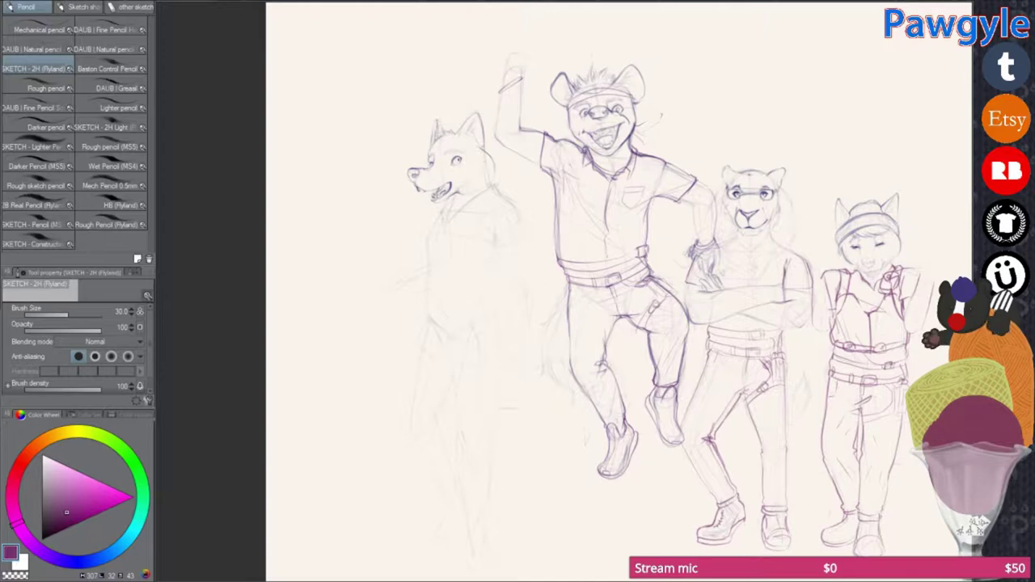
# Step: Draw the dog's shirt collar, shoulder, short sleeve and back line
pyautogui.scroll(3, 368, 299)
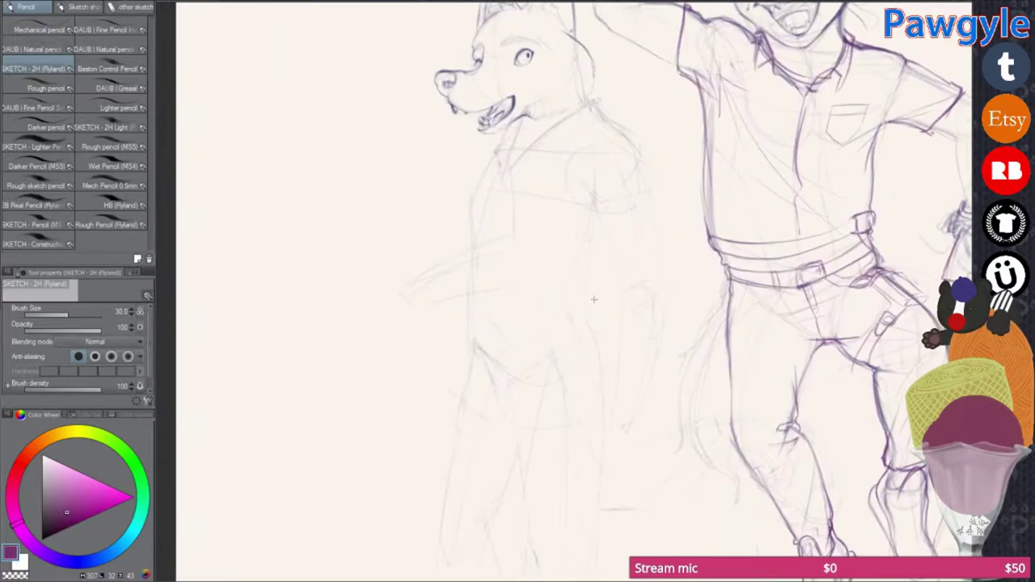
pyautogui.scroll(-4, 599, 232)
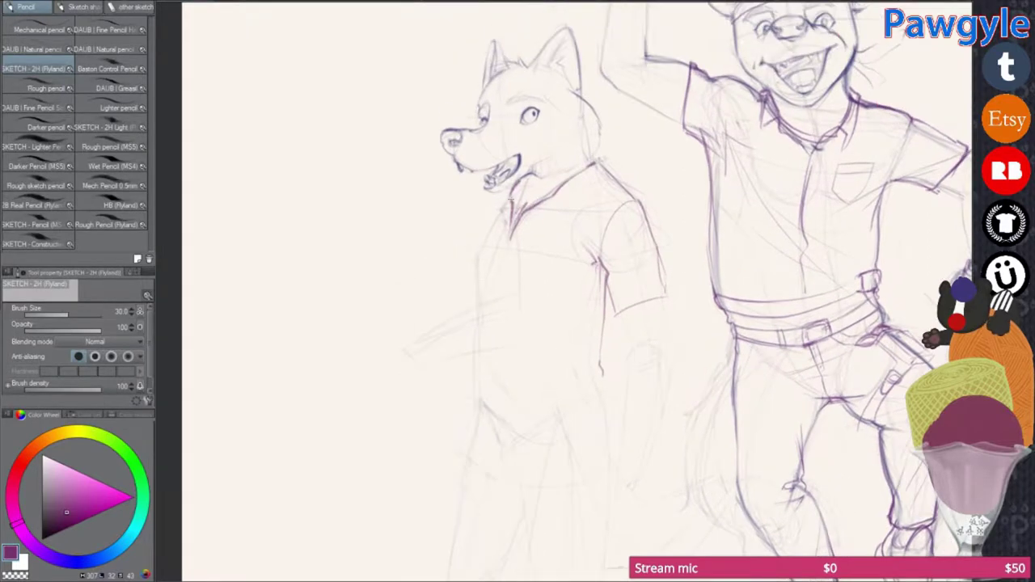
pyautogui.scroll(3, 605, 231)
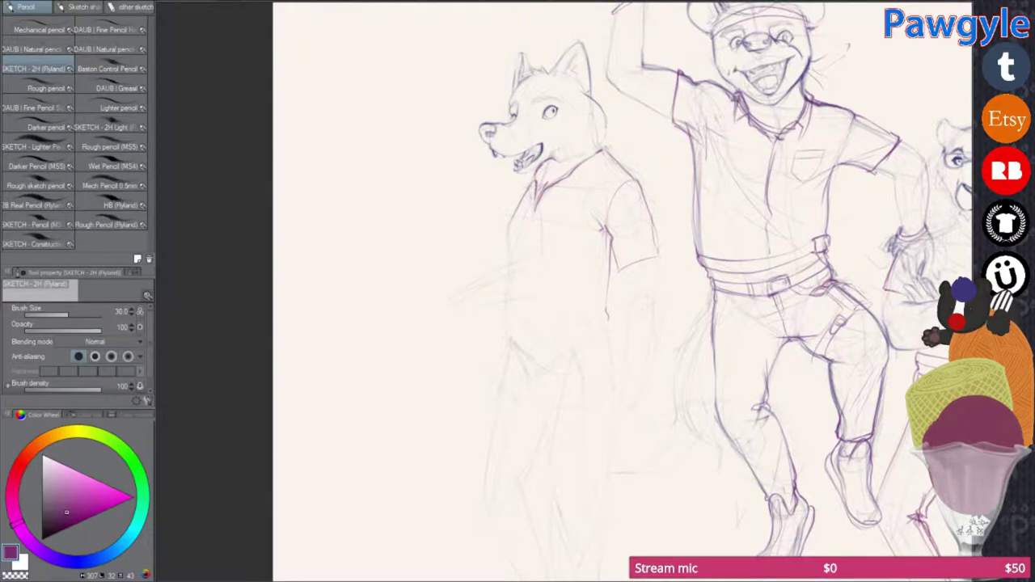
# Step: Draw the dog's two waist bands, straight trouser leg and the start of its ankle hems and shoes
pyautogui.scroll(-6, 623, 291)
pyautogui.moveTo(573, 342)
pyautogui.mouseDown()
pyautogui.moveTo(625, 336)
pyautogui.moveTo(615, 415)
pyautogui.mouseUp()
pyautogui.moveTo(647, 324); pyautogui.dragTo(674, 364)
pyautogui.moveTo(566, 315); pyautogui.dragTo(515, 416)
pyautogui.moveTo(555, 340); pyautogui.dragTo(599, 311)
pyautogui.moveTo(647, 283); pyautogui.dragTo(630, 379)
pyautogui.scroll(1, 583, 291)
pyautogui.moveTo(566, 331); pyautogui.dragTo(566, 372)
pyautogui.moveTo(632, 230); pyautogui.dragTo(633, 359)
pyautogui.moveTo(567, 336); pyautogui.dragTo(566, 479)
pyautogui.scroll(2, 582, 292)
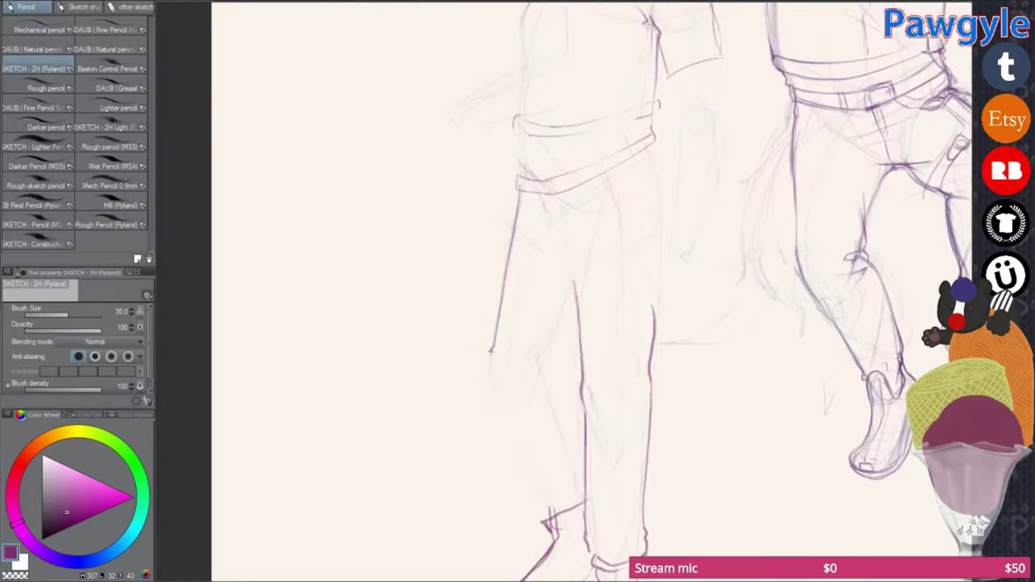
# Step: Outline the dog's bent trouser leg with knee folds and add the fly
pyautogui.moveTo(555, 315); pyautogui.dragTo(485, 524)
pyautogui.scroll(2, 582, 291)
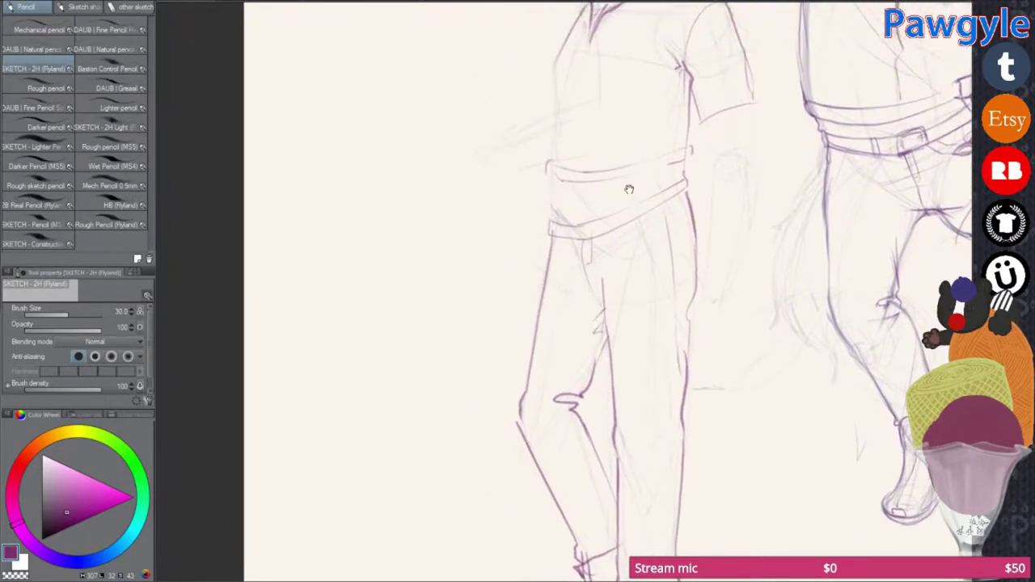
pyautogui.moveTo(596, 291); pyautogui.dragTo(623, 349)
pyautogui.moveTo(590, 284); pyautogui.dragTo(637, 272)
pyautogui.scroll(2, 640, 302)
pyautogui.moveTo(596, 307)
pyautogui.mouseDown()
pyautogui.moveTo(599, 369)
pyautogui.moveTo(571, 372)
pyautogui.mouseUp()
# Step: Add the dog's belt buckles and thigh strap details, and draw both arms with an outstretched hand
pyautogui.scroll(2, 582, 291)
pyautogui.moveTo(576, 175); pyautogui.dragTo(538, 391)
pyautogui.scroll(-3, 582, 291)
pyautogui.moveTo(705, 207)
pyautogui.mouseDown()
pyautogui.moveTo(665, 275)
pyautogui.moveTo(661, 374)
pyautogui.mouseUp()
pyautogui.hscroll(-3, 583, 291)
pyautogui.moveTo(602, 301)
pyautogui.mouseDown()
pyautogui.moveTo(561, 345)
pyautogui.moveTo(764, 437)
pyautogui.moveTo(728, 485)
pyautogui.mouseUp()
pyautogui.scroll(-3, 560, 345)
pyautogui.scroll(3, 566, 324)
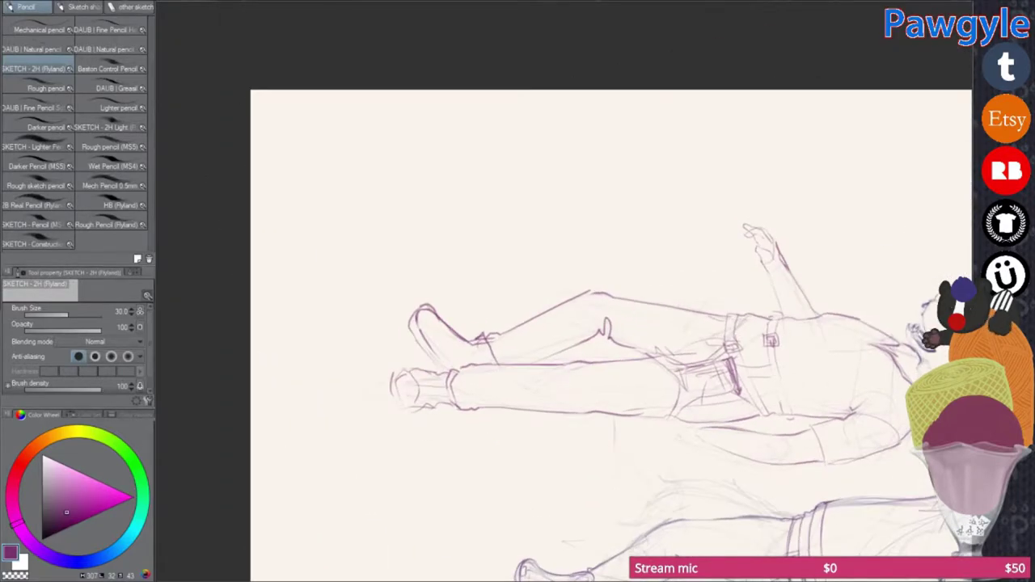
# Step: Paste the rifle image, scale and rotate it upright, and place it beneath the dog's outstretched hand
pyautogui.hotkey('ctrl', 'v')
pyautogui.hotkey('ctrl', 't')
pyautogui.moveTo(774, 360); pyautogui.dragTo(301, 432)
pyautogui.moveTo(719, 322); pyautogui.dragTo(573, 243)
pyautogui.press('Return')
pyautogui.hotkey('ctrl', '0')
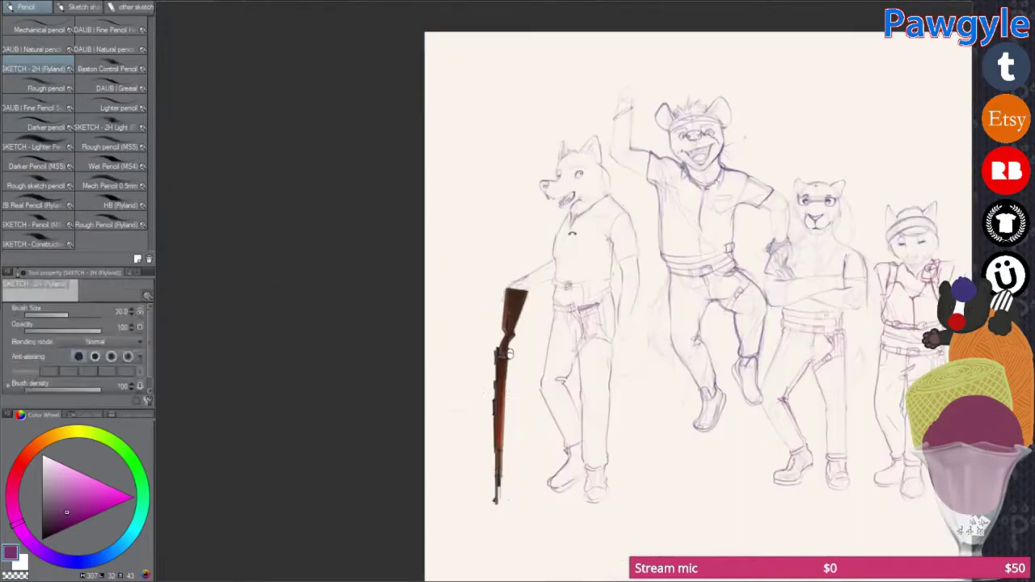
# Step: Fade the rifle into the sketch, merge the sketch layers and turn the sketch light blue
pyautogui.scroll(-3, 645, 291)
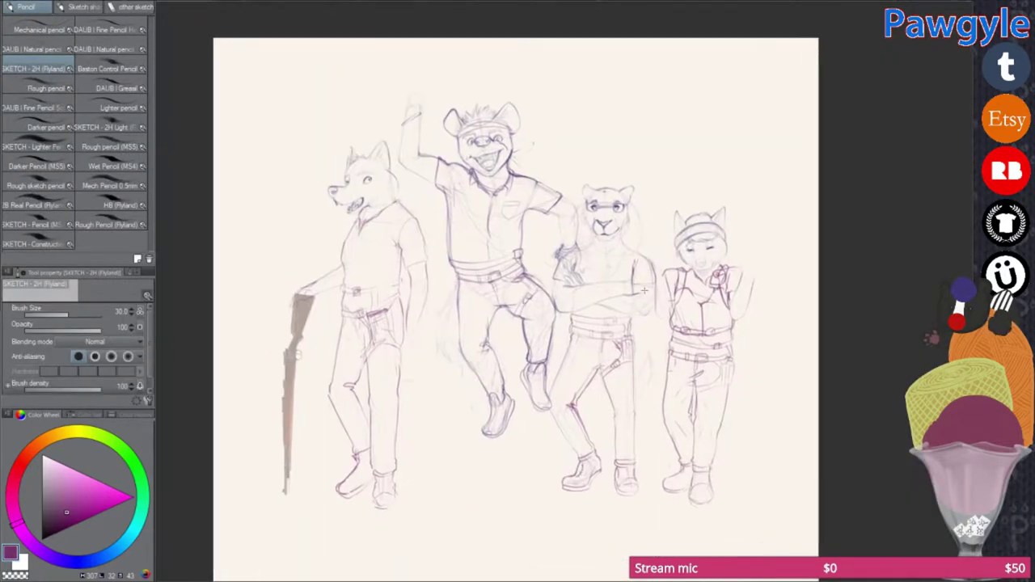
pyautogui.hotkey('ctrl', 'shift', 'e')
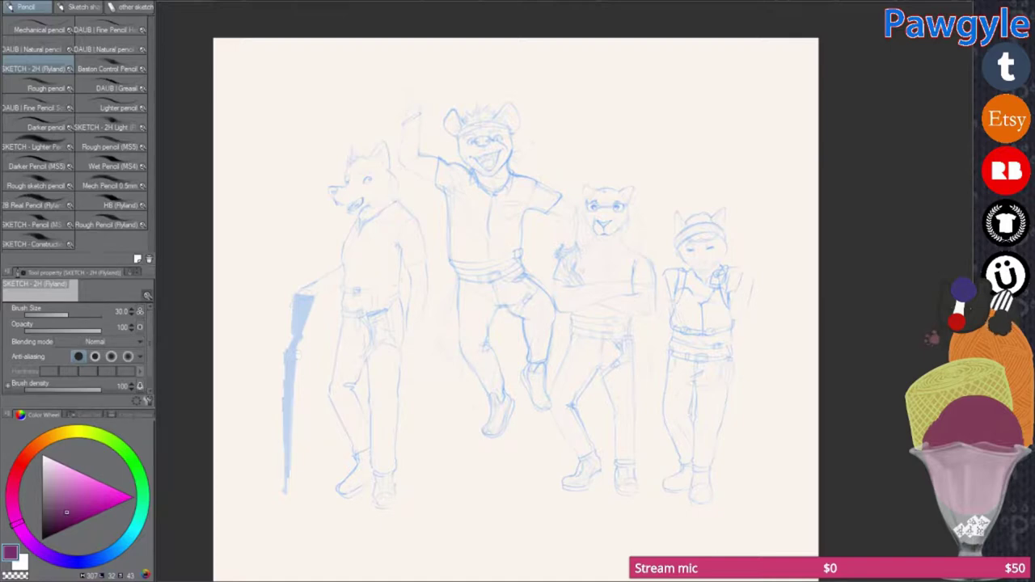
pyautogui.press('p')
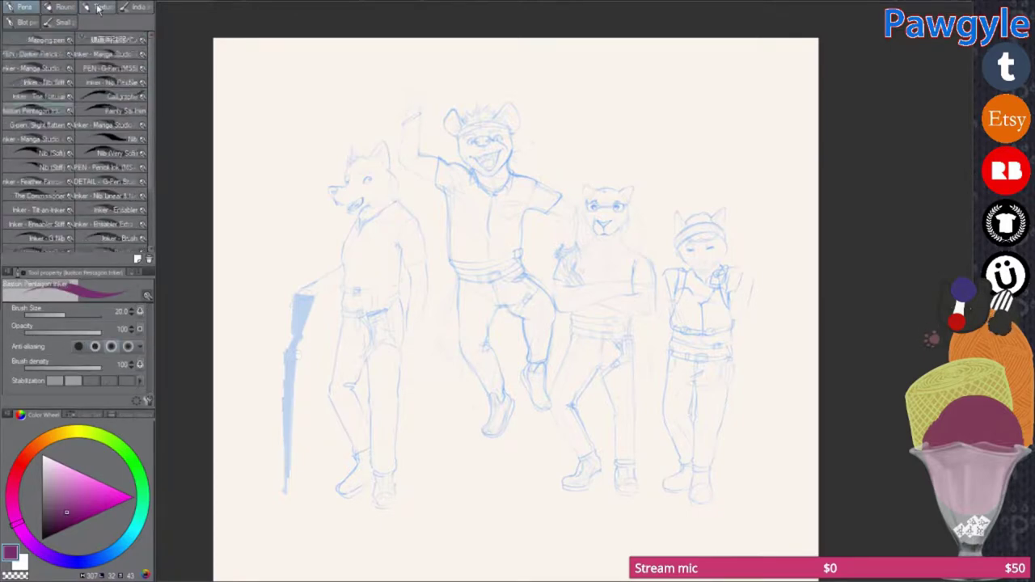
pyautogui.click(26, 22)
pyautogui.press('p')
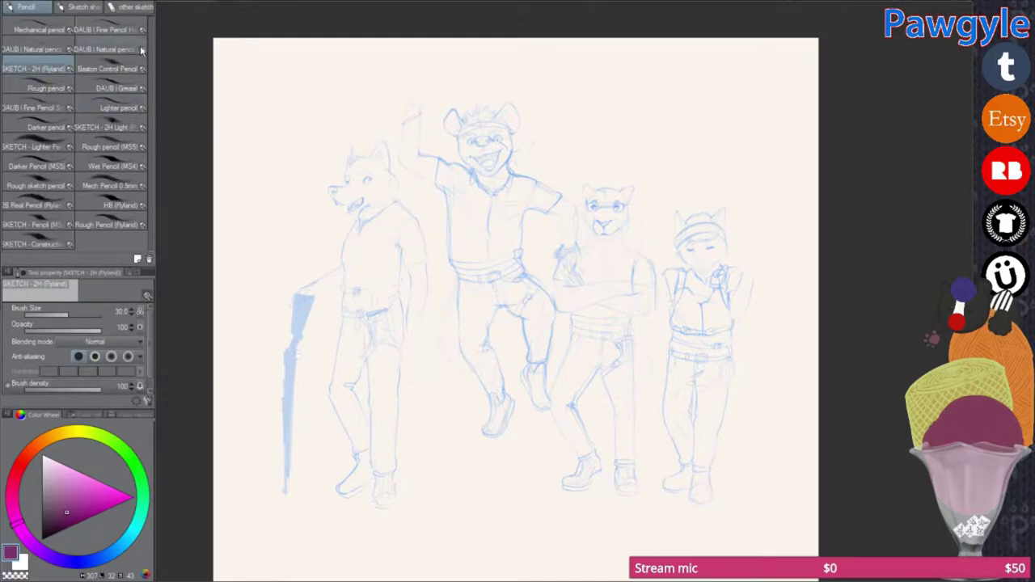
# Step: Try inking the leaping figure's nose, open mouth and jaw in black with the Baston Control Pencil, and clear the ink
pyautogui.click(110, 68)
pyautogui.scroll(5, 482, 145)
pyautogui.moveTo(529, 243); pyautogui.dragTo(598, 240)
pyautogui.moveTo(538, 267)
pyautogui.mouseDown()
pyautogui.moveTo(598, 244)
pyautogui.moveTo(514, 280)
pyautogui.mouseUp()
pyautogui.moveTo(516, 339)
pyautogui.mouseDown()
pyautogui.moveTo(665, 279)
pyautogui.moveTo(647, 320)
pyautogui.mouseUp()
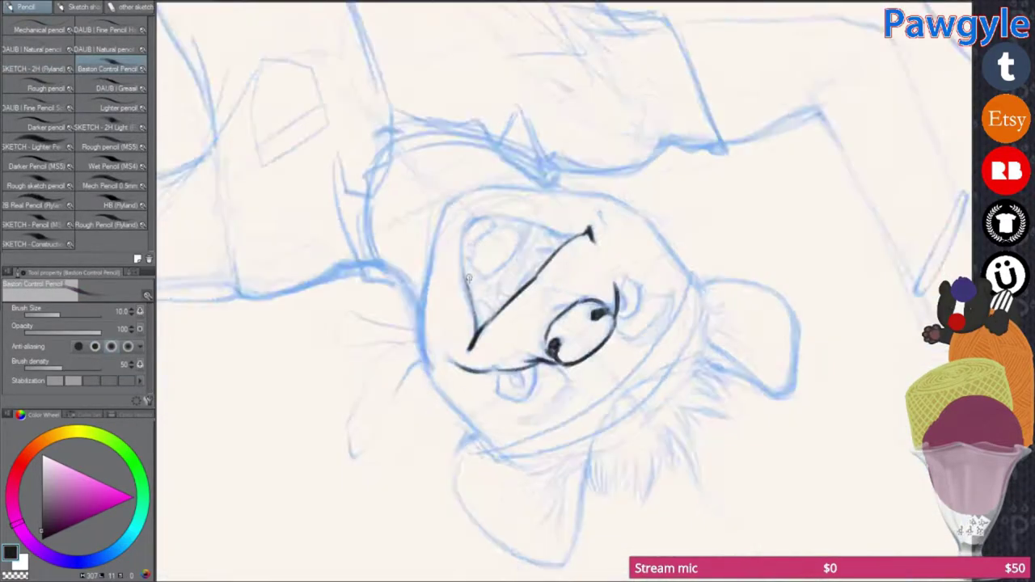
pyautogui.moveTo(672, 281); pyautogui.dragTo(657, 355)
pyautogui.moveTo(579, 287)
pyautogui.mouseDown()
pyautogui.moveTo(633, 266)
pyautogui.moveTo(660, 226)
pyautogui.mouseUp()
pyautogui.moveTo(481, 202); pyautogui.dragTo(606, 348)
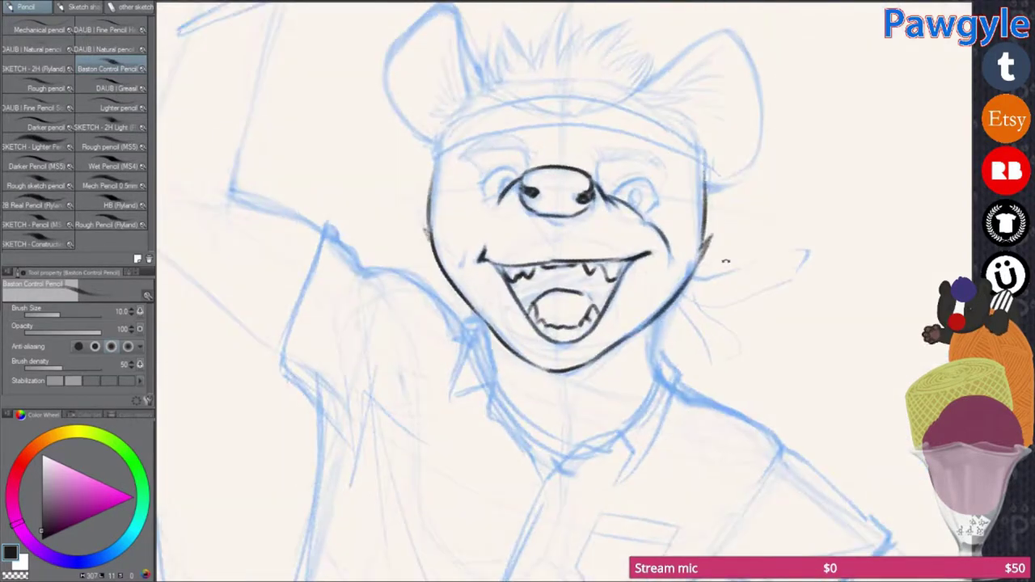
pyautogui.moveTo(616, 199); pyautogui.dragTo(659, 208)
pyautogui.moveTo(594, 185); pyautogui.dragTo(655, 172)
pyautogui.press('Delete')
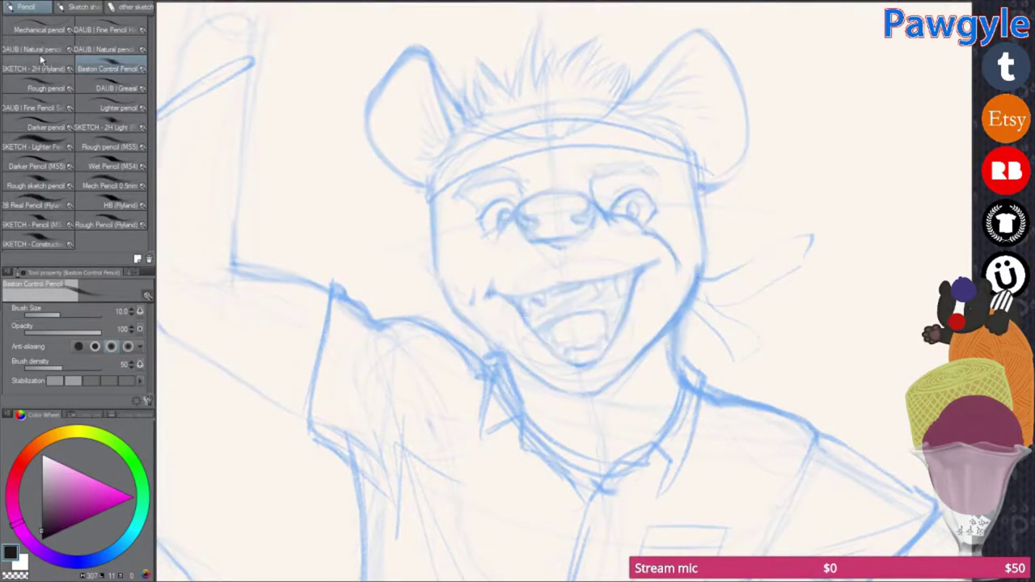
# Step: Try a stroke with the Rough sketch pencil at size 20 on the leaping figure's face and undo it
pyautogui.click(109, 29)
pyautogui.click(37, 205)
pyautogui.click(64, 186)
pyautogui.moveTo(522, 243); pyautogui.dragTo(554, 210)
pyautogui.hotkey('ctrl', 'z')
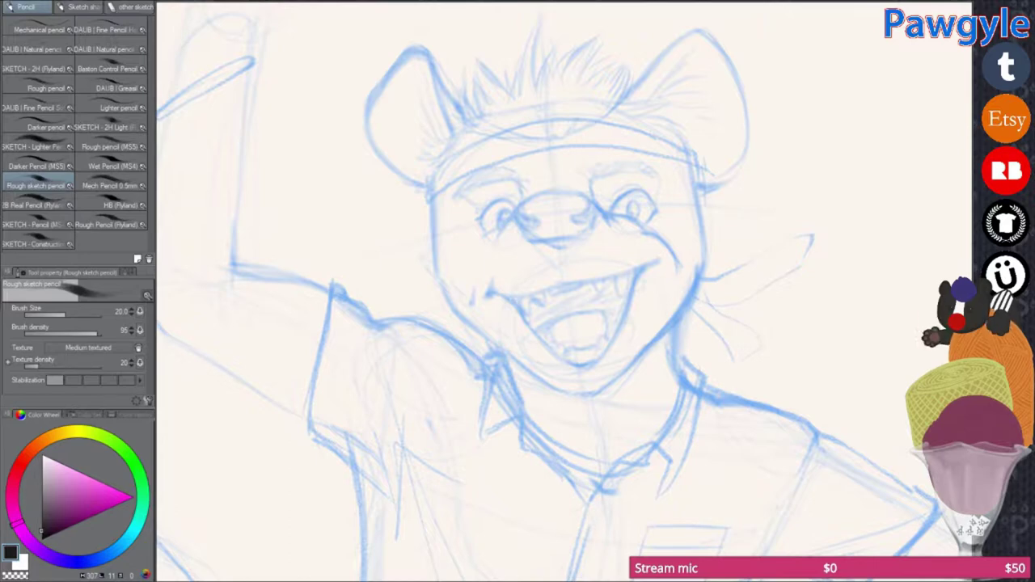
# Step: Ink the leaping figure's nose, nostrils, one eye and cheek line in black with the しげペン改[350] textured pen at size 25
pyautogui.press('p')
pyautogui.moveTo(335, 219); pyautogui.dragTo(428, 224)
pyautogui.moveTo(388, 279); pyautogui.dragTo(457, 275)
pyautogui.moveTo(510, 304); pyautogui.dragTo(538, 307)
pyautogui.moveTo(627, 257); pyautogui.dragTo(781, 289)
pyautogui.moveTo(515, 328); pyautogui.dragTo(493, 350)
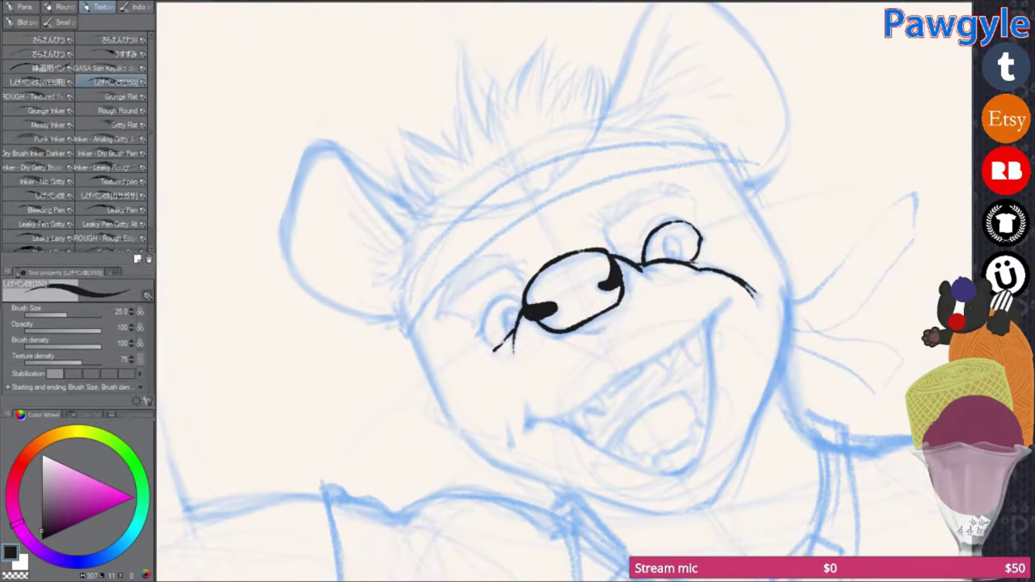
# Step: Ink the other eye, both pupils and the tufted eyebrows on the leaping figure's face
pyautogui.moveTo(469, 326); pyautogui.dragTo(518, 304)
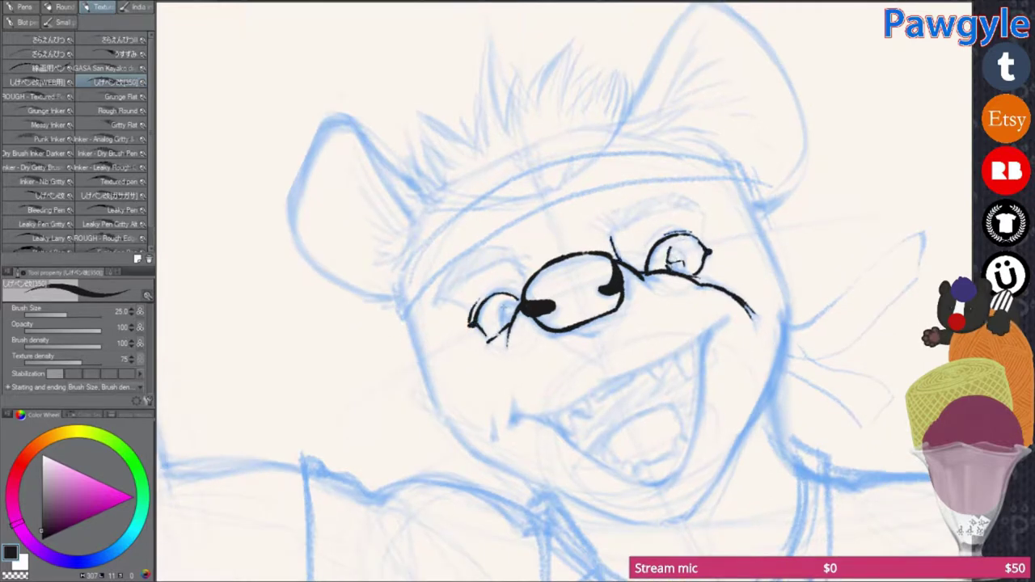
pyautogui.moveTo(678, 257); pyautogui.dragTo(668, 270)
pyautogui.moveTo(510, 302); pyautogui.dragTo(512, 314)
pyautogui.moveTo(433, 293); pyautogui.dragTo(517, 241)
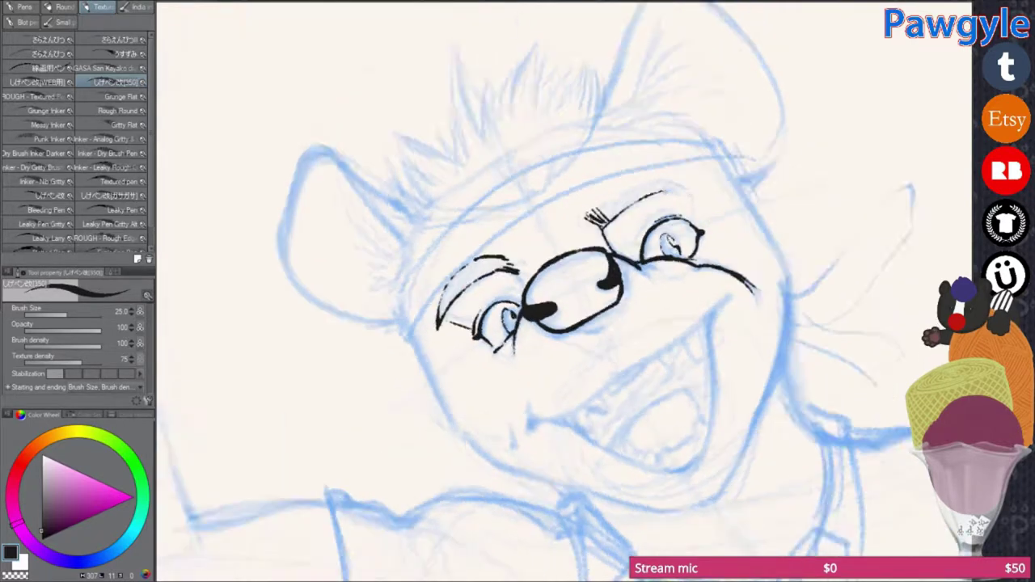
pyautogui.moveTo(603, 233); pyautogui.dragTo(704, 220)
pyautogui.moveTo(438, 284); pyautogui.dragTo(510, 251)
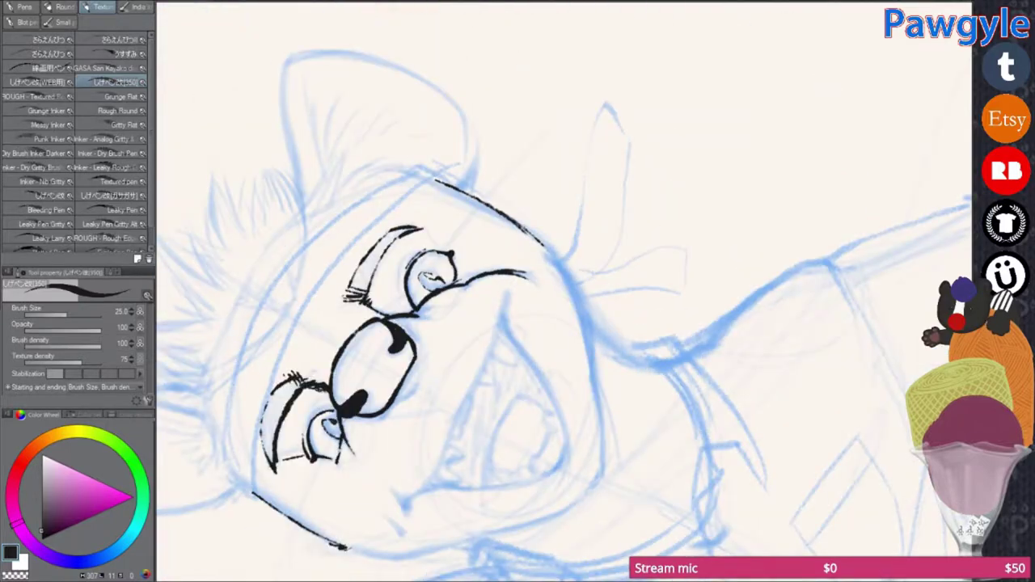
# Step: Ink the leaping figure's face and jaw outline, the open mouth's contour and the upper teeth
pyautogui.moveTo(403, 306)
pyautogui.mouseDown()
pyautogui.moveTo(446, 401)
pyautogui.moveTo(465, 417)
pyautogui.mouseUp()
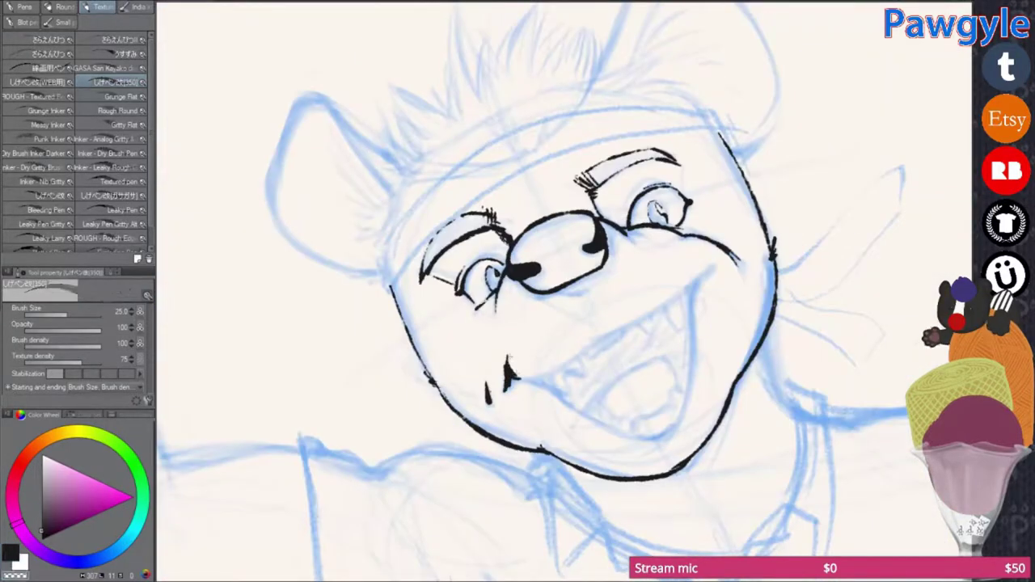
pyautogui.moveTo(597, 383); pyautogui.dragTo(637, 369)
pyautogui.moveTo(526, 380); pyautogui.dragTo(696, 251)
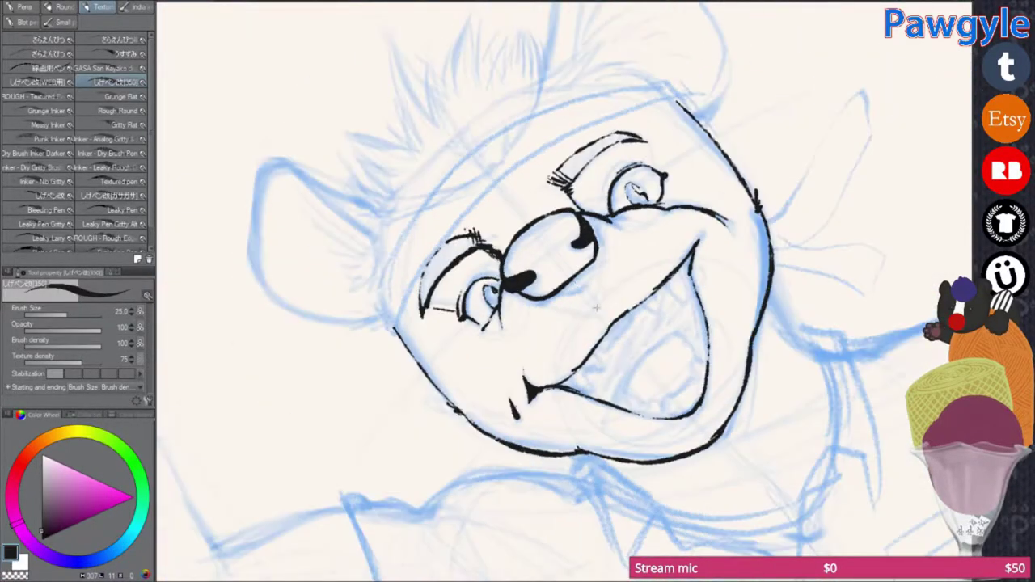
pyautogui.moveTo(526, 374)
pyautogui.mouseDown()
pyautogui.moveTo(544, 390)
pyautogui.moveTo(560, 381)
pyautogui.mouseUp()
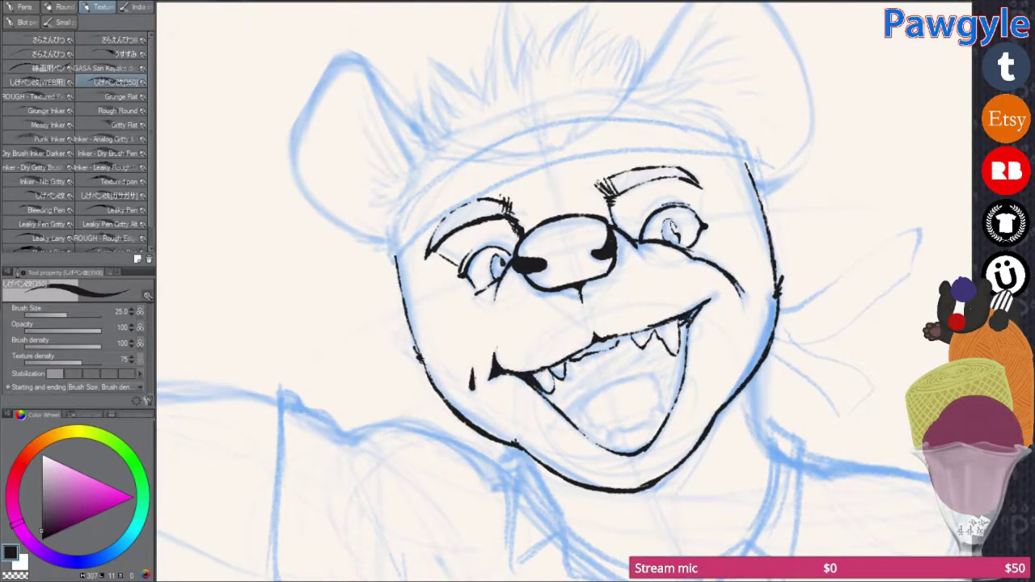
# Step: Ink the tongue and lower teeth and fill the inside of the open mouth solid black
pyautogui.moveTo(576, 422); pyautogui.dragTo(673, 387)
pyautogui.moveTo(639, 308); pyautogui.dragTo(651, 355)
pyautogui.moveTo(607, 303)
pyautogui.mouseDown()
pyautogui.moveTo(615, 344)
pyautogui.moveTo(594, 364)
pyautogui.mouseUp()
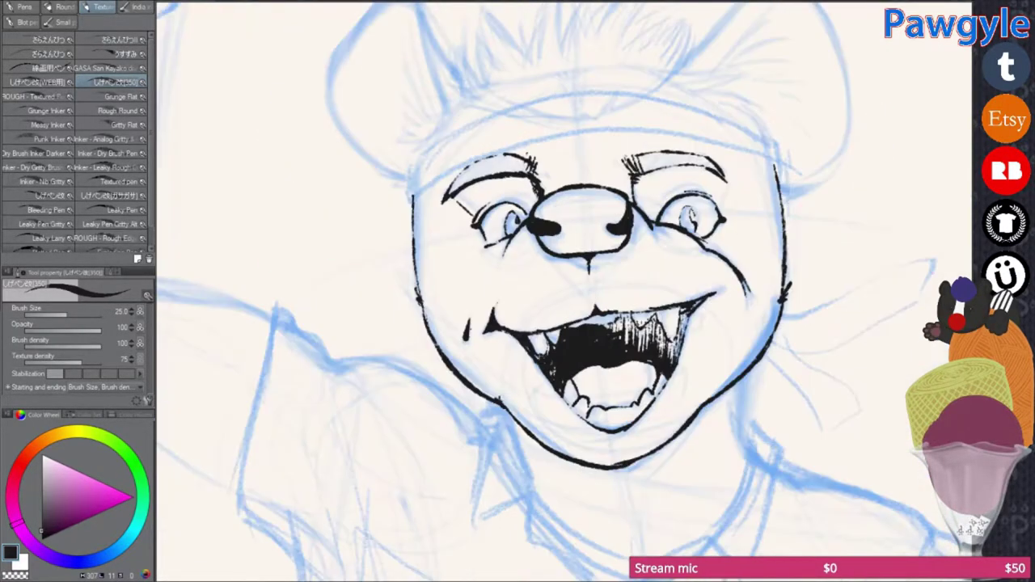
# Step: Ink the headband across the leaping figure's forehead and the spiky hair tufts above it
pyautogui.moveTo(809, 364); pyautogui.dragTo(858, 267)
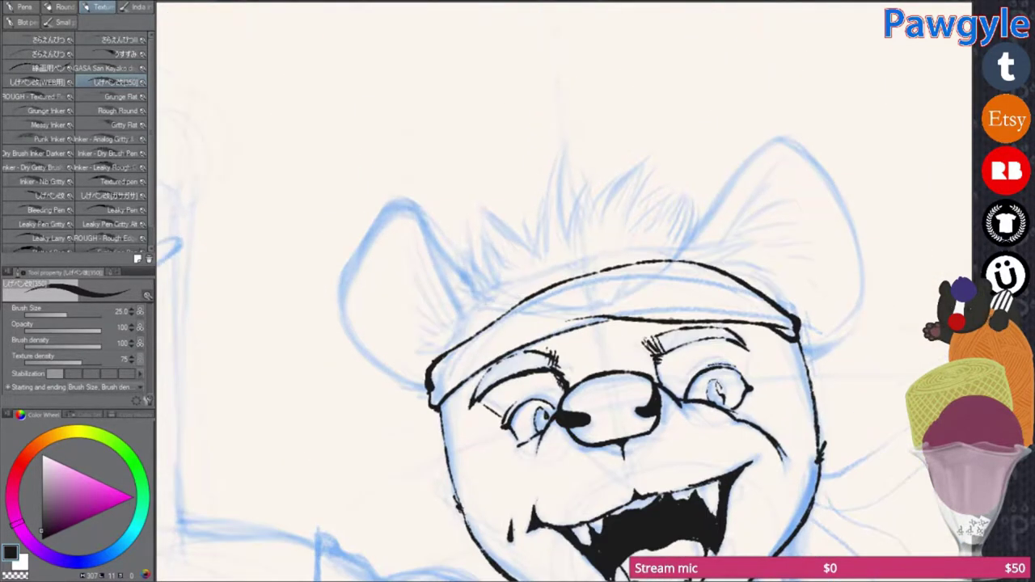
pyautogui.moveTo(524, 254); pyautogui.dragTo(545, 212)
pyautogui.moveTo(555, 244); pyautogui.dragTo(565, 142)
pyautogui.moveTo(569, 236); pyautogui.dragTo(586, 175)
pyautogui.moveTo(639, 225); pyautogui.dragTo(648, 162)
pyautogui.moveTo(679, 246)
pyautogui.mouseDown()
pyautogui.moveTo(695, 184)
pyautogui.moveTo(500, 345)
pyautogui.mouseUp()
# Step: Ink both round ears with their inner fur and the headband's two trailing ends
pyautogui.moveTo(466, 260); pyautogui.dragTo(423, 389)
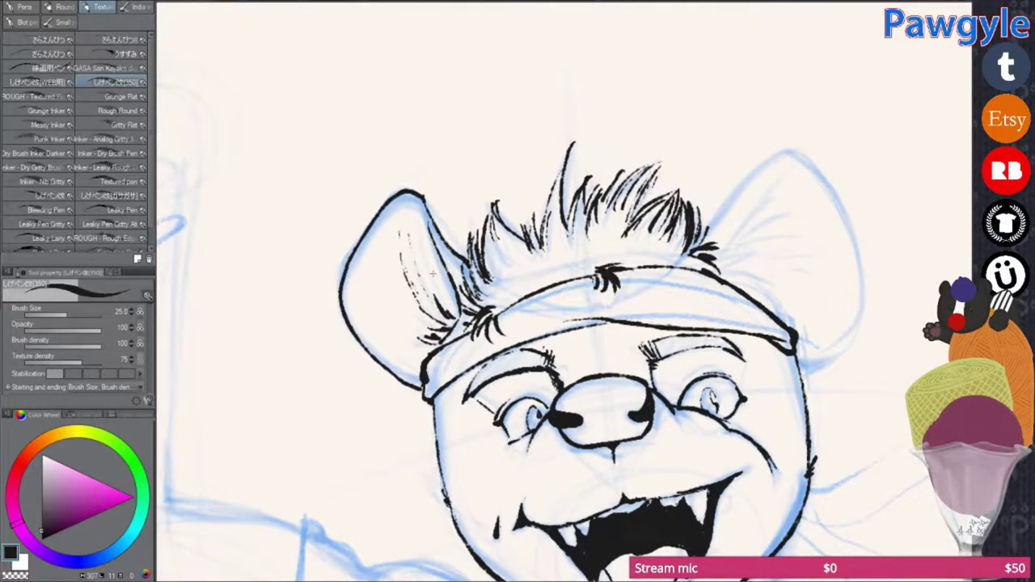
pyautogui.moveTo(728, 226); pyautogui.dragTo(797, 336)
pyautogui.moveTo(793, 574); pyautogui.dragTo(582, 420)
pyautogui.moveTo(586, 271); pyautogui.dragTo(728, 198)
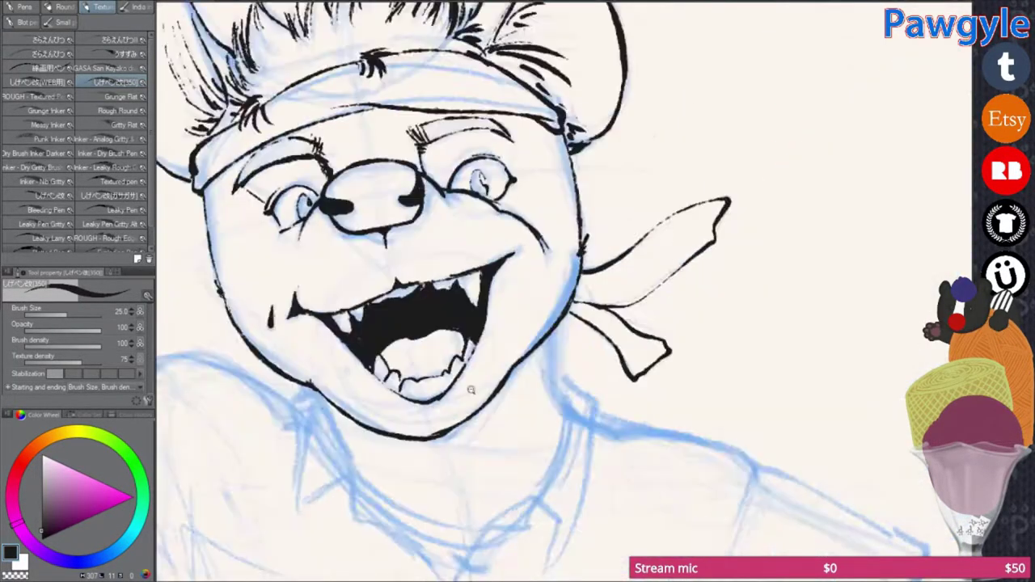
# Step: Ink the neck line and the pointed shirt collar below the leaping figure's chin
pyautogui.moveTo(561, 509); pyautogui.dragTo(493, 340)
pyautogui.moveTo(694, 267)
pyautogui.mouseDown()
pyautogui.moveTo(627, 327)
pyautogui.moveTo(720, 388)
pyautogui.mouseUp()
pyautogui.moveTo(509, 247); pyautogui.dragTo(565, 297)
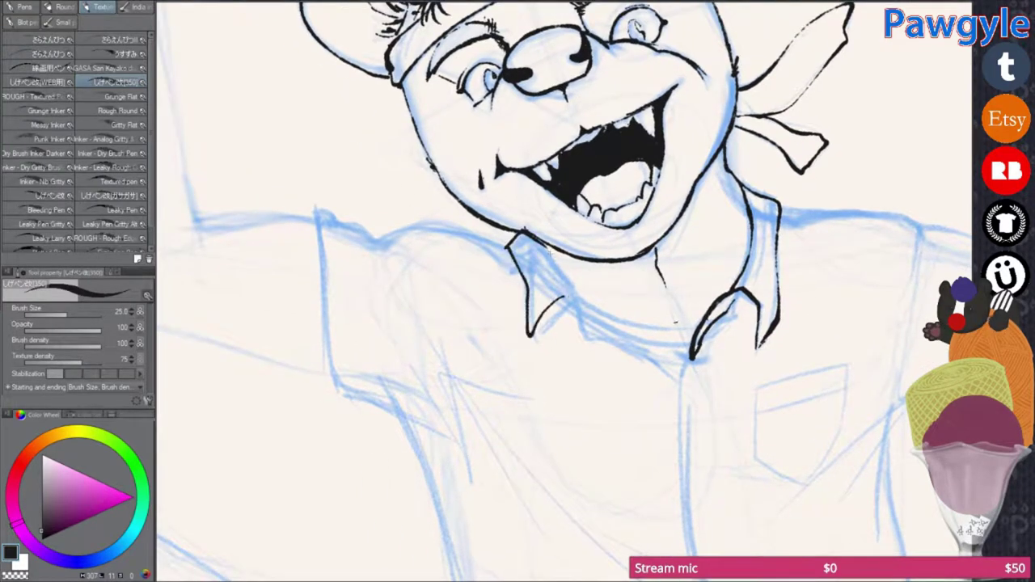
# Step: Ink the shirt's neckline edge and the front placket with its row of round buttons
pyautogui.moveTo(675, 321)
pyautogui.mouseDown()
pyautogui.moveTo(595, 196)
pyautogui.moveTo(639, 32)
pyautogui.mouseUp()
pyautogui.moveTo(626, 41); pyautogui.dragTo(640, 451)
pyautogui.moveTo(647, 105); pyautogui.dragTo(659, 217)
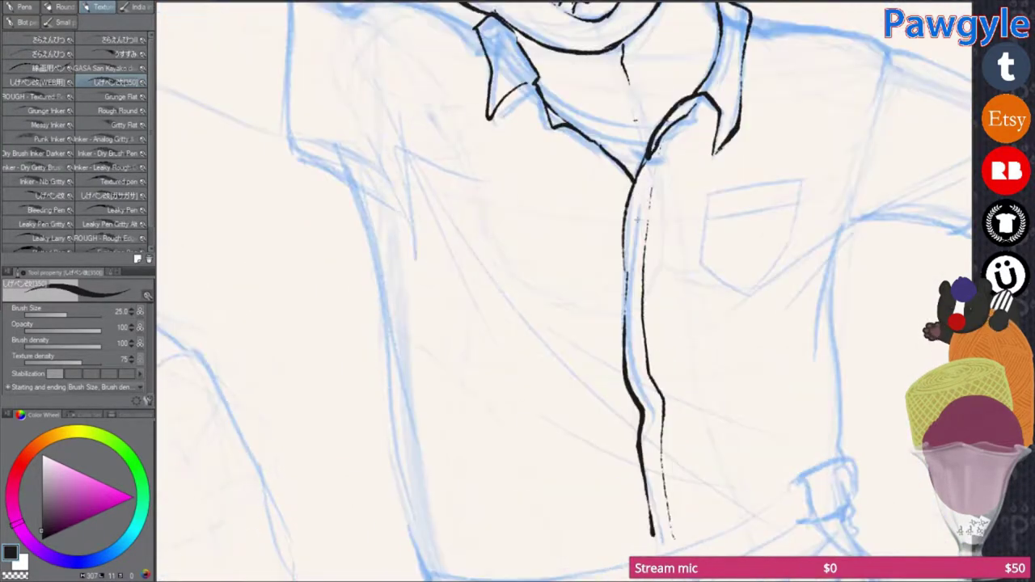
pyautogui.moveTo(647, 364); pyautogui.dragTo(648, 227)
pyautogui.moveTo(649, 344); pyautogui.dragTo(650, 354)
pyautogui.moveTo(651, 408); pyautogui.dragTo(659, 433)
# Step: Ink the shirt's chest pocket, the short sleeve beside it and the folds and side seam under the arm
pyautogui.moveTo(647, 242); pyautogui.dragTo(494, 477)
pyautogui.moveTo(532, 275)
pyautogui.mouseDown()
pyautogui.moveTo(616, 263)
pyautogui.moveTo(664, 272)
pyautogui.moveTo(704, 206)
pyautogui.mouseUp()
pyautogui.moveTo(469, 212); pyautogui.dragTo(584, 192)
pyautogui.moveTo(623, 352); pyautogui.dragTo(720, 317)
pyautogui.moveTo(728, 404); pyautogui.dragTo(728, 364)
# Step: Browse the downloaded brush materials and look up the しげペン改 pen set
pyautogui.click(712, 215)
pyautogui.click(708, 230)
pyautogui.scroll(-5, 740, 146)
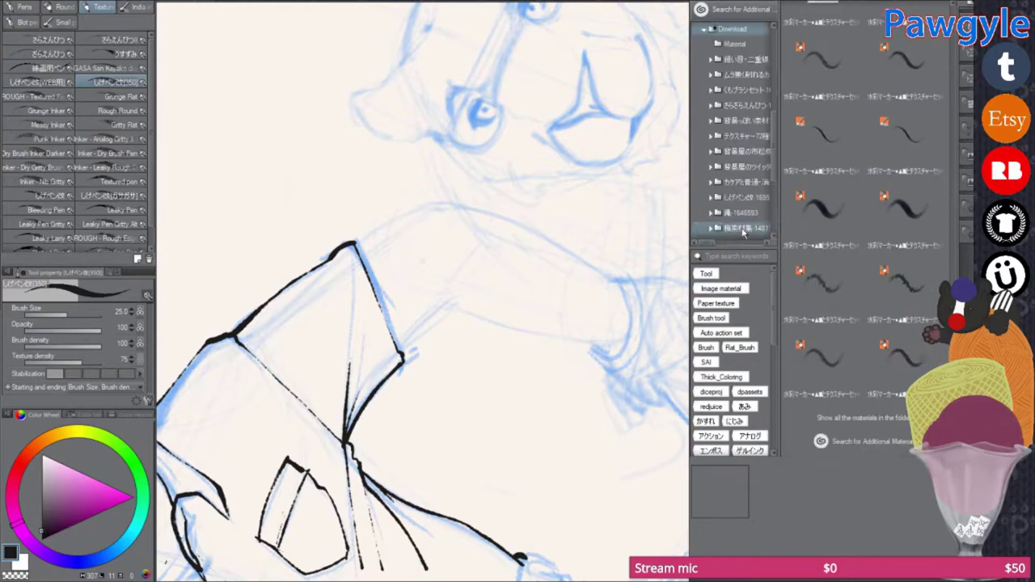
pyautogui.click(743, 105)
pyautogui.click(743, 135)
pyautogui.click(750, 197)
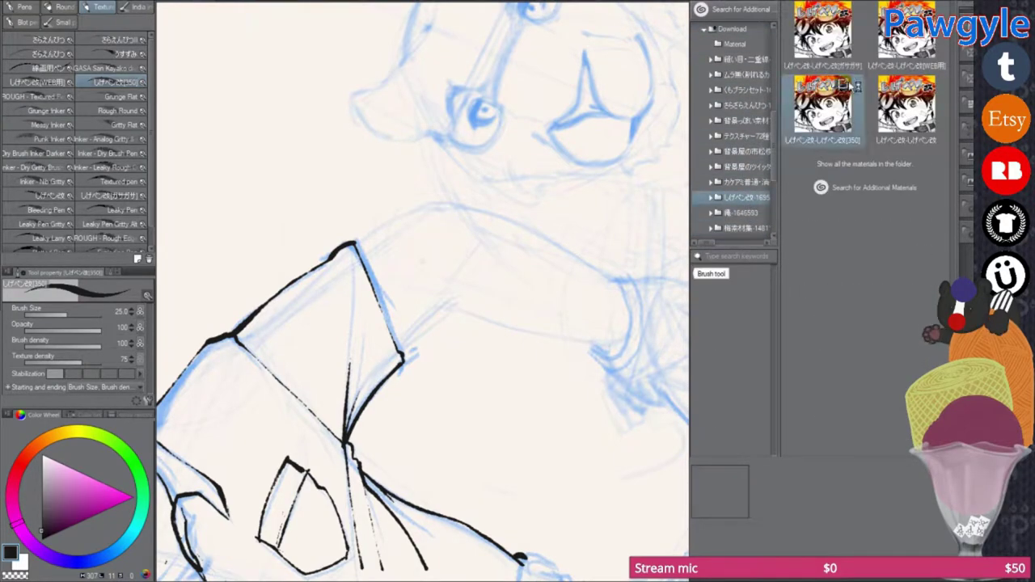
# Step: Ink the leaping figure's bent arm from sleeve to wrist, including the wristband
pyautogui.scroll(-6, 566, 316)
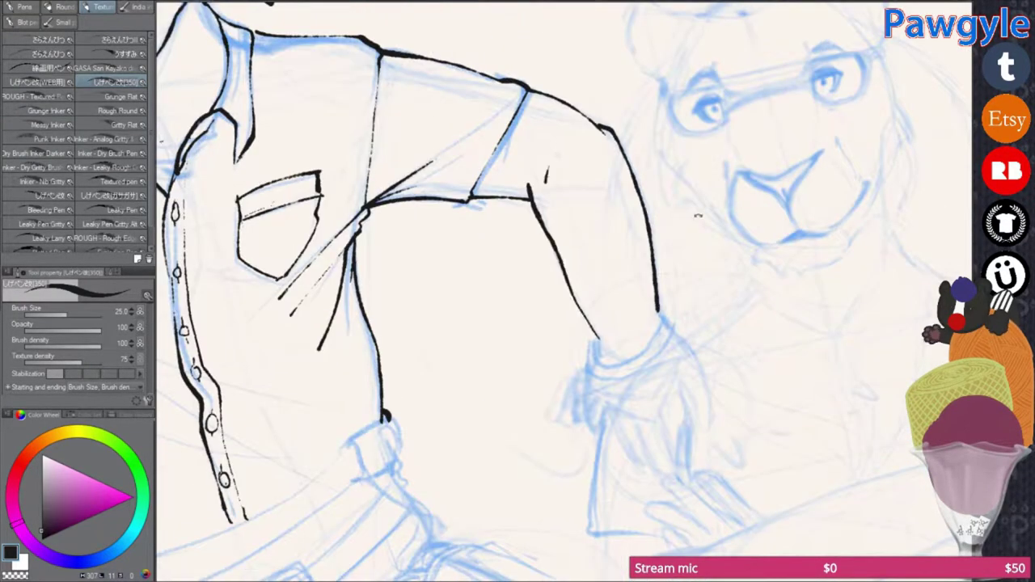
pyautogui.scroll(6, 639, 372)
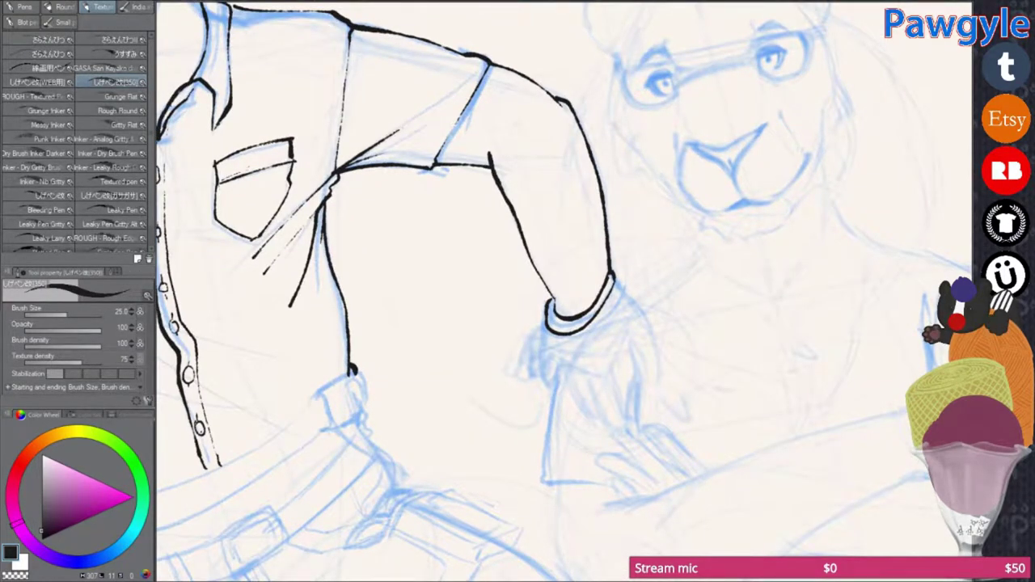
pyautogui.scroll(-5, 566, 315)
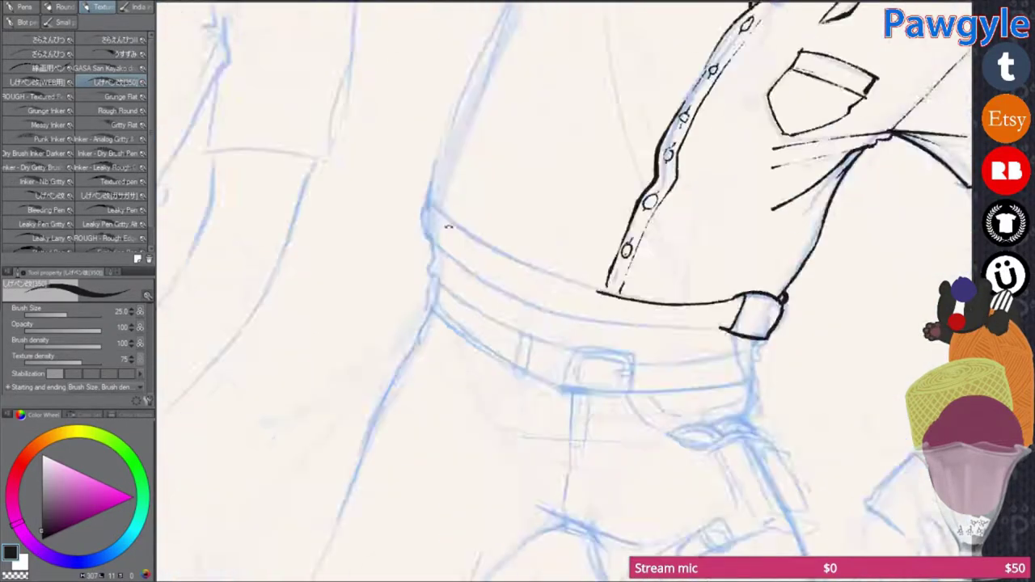
# Step: Ink the upper belt around the waist with its wide side loop, oval buckle and punched holes
pyautogui.moveTo(621, 244); pyautogui.dragTo(646, 235)
pyautogui.scroll(1, 566, 315)
pyautogui.scroll(1, 671, 242)
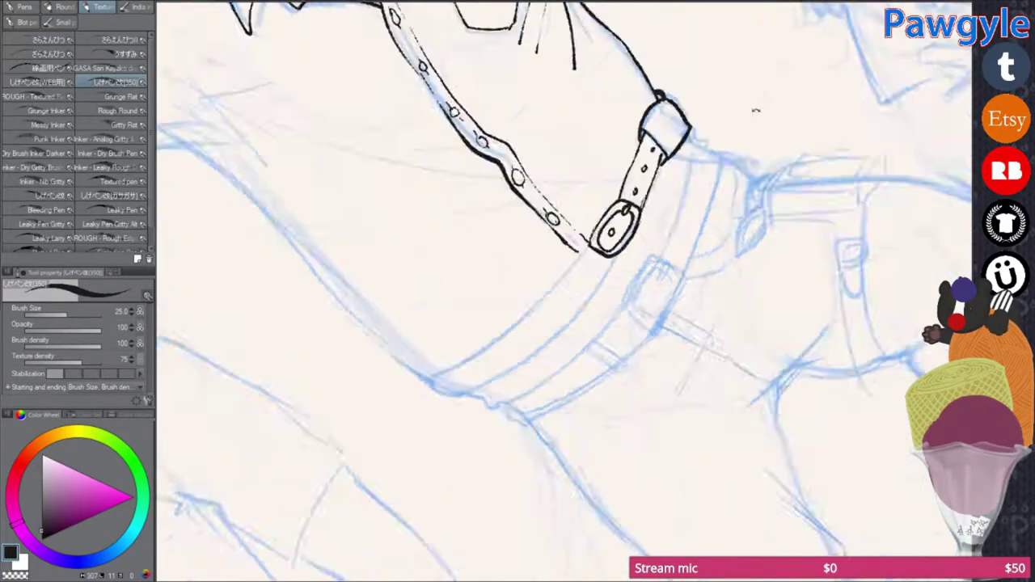
pyautogui.click(598, 256)
pyautogui.click(593, 279)
# Step: Ink the lower belt with its trouser loops, square buckle and punched holes
pyautogui.moveTo(712, 352); pyautogui.dragTo(712, 186)
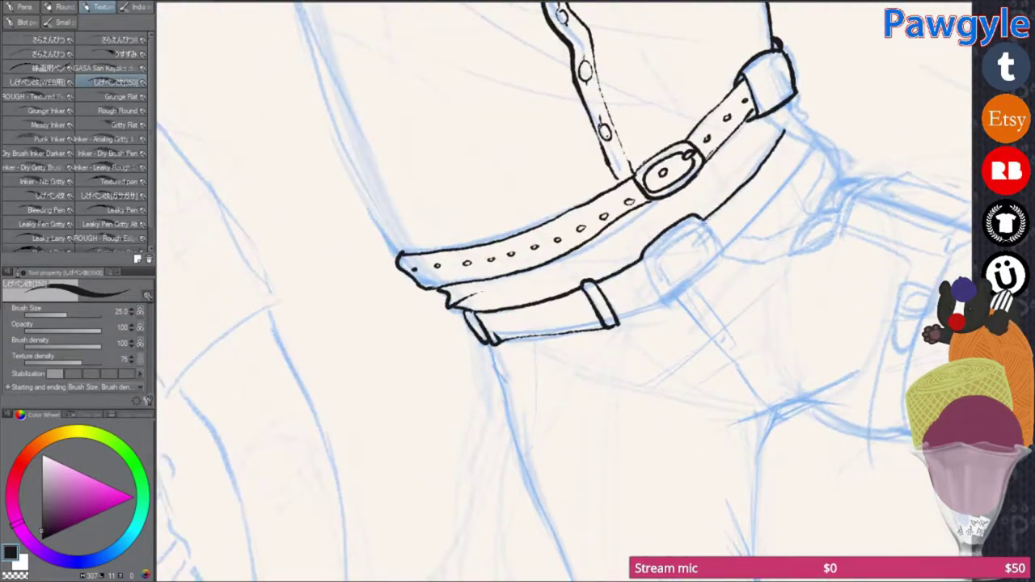
pyautogui.moveTo(527, 327); pyautogui.dragTo(701, 300)
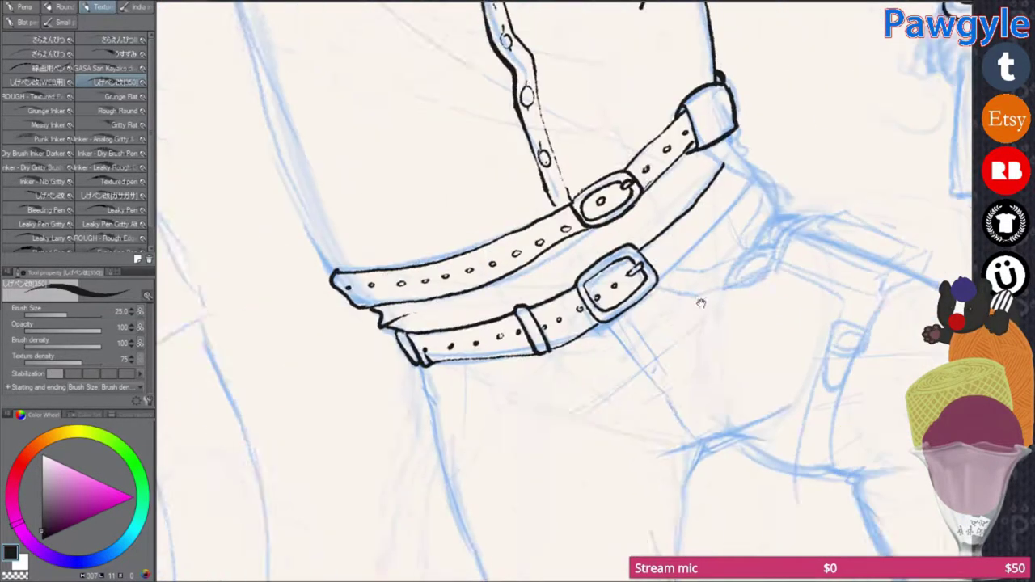
pyautogui.click(638, 226)
pyautogui.click(608, 258)
# Step: Complete the lower belt beyond its buckle and ink the strap and clasp hanging from the waist with the pouch's first edges
pyautogui.moveTo(607, 258); pyautogui.dragTo(657, 186)
pyautogui.moveTo(659, 186)
pyautogui.mouseDown()
pyautogui.moveTo(750, 418)
pyautogui.moveTo(690, 407)
pyautogui.mouseUp()
pyautogui.moveTo(580, 325)
pyautogui.mouseDown()
pyautogui.moveTo(650, 284)
pyautogui.moveTo(615, 340)
pyautogui.mouseUp()
pyautogui.moveTo(598, 340); pyautogui.dragTo(647, 445)
pyautogui.moveTo(627, 348); pyautogui.dragTo(627, 346)
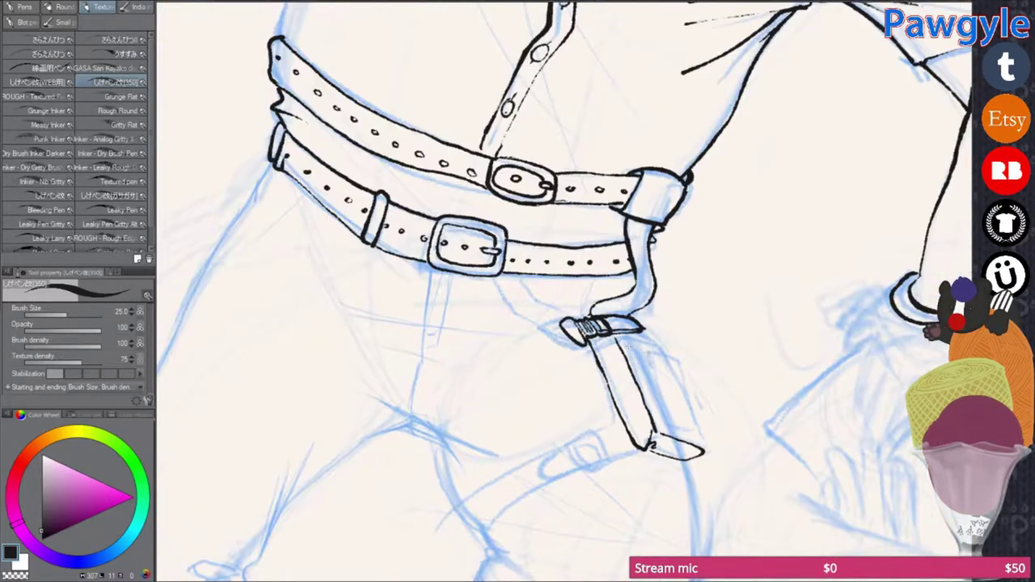
# Step: Ink the box-shaped hip pouch and the buckled strap running from it onto the thigh
pyautogui.moveTo(728, 404)
pyautogui.mouseDown()
pyautogui.moveTo(769, 291)
pyautogui.moveTo(728, 186)
pyautogui.moveTo(631, 129)
pyautogui.moveTo(526, 117)
pyautogui.moveTo(615, 242)
pyautogui.mouseUp()
pyautogui.moveTo(688, 323); pyautogui.dragTo(659, 371)
pyautogui.moveTo(566, 324); pyautogui.dragTo(567, 307)
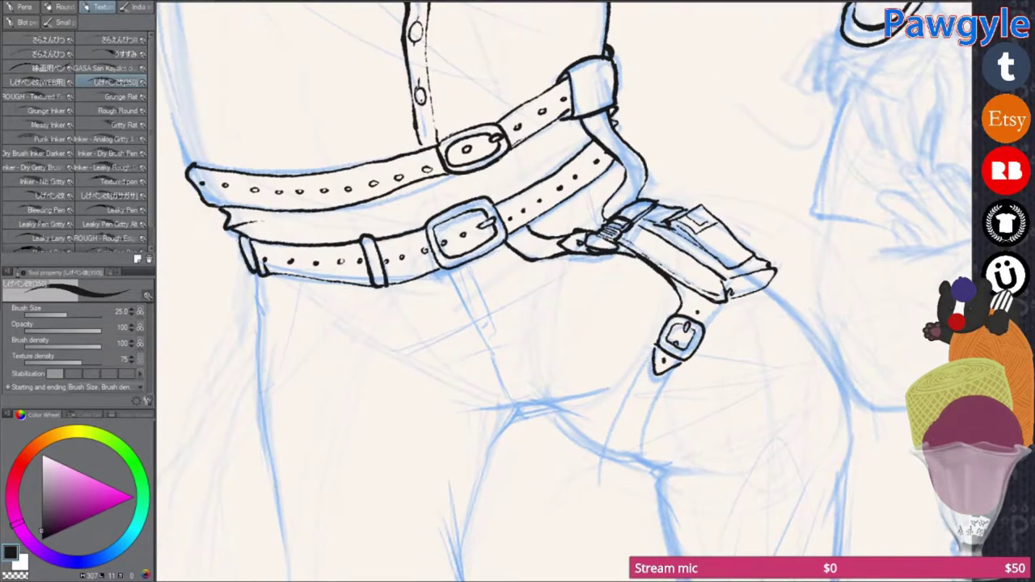
pyautogui.moveTo(696, 326); pyautogui.dragTo(657, 437)
# Step: Ink the thigh strap, crotch creases and the raised trouser leg with its fabric folds and hem
pyautogui.scroll(-3, 671, 364)
pyautogui.scroll(3, 671, 364)
pyautogui.moveTo(528, 199); pyautogui.dragTo(587, 366)
pyautogui.moveTo(566, 291); pyautogui.dragTo(736, 257)
pyautogui.scroll(-4, 792, 293)
pyautogui.scroll(3, 826, 412)
pyautogui.moveTo(489, 169); pyautogui.dragTo(524, 165)
pyautogui.moveTo(537, 252); pyautogui.dragTo(580, 286)
pyautogui.moveTo(662, 161); pyautogui.dragTo(674, 322)
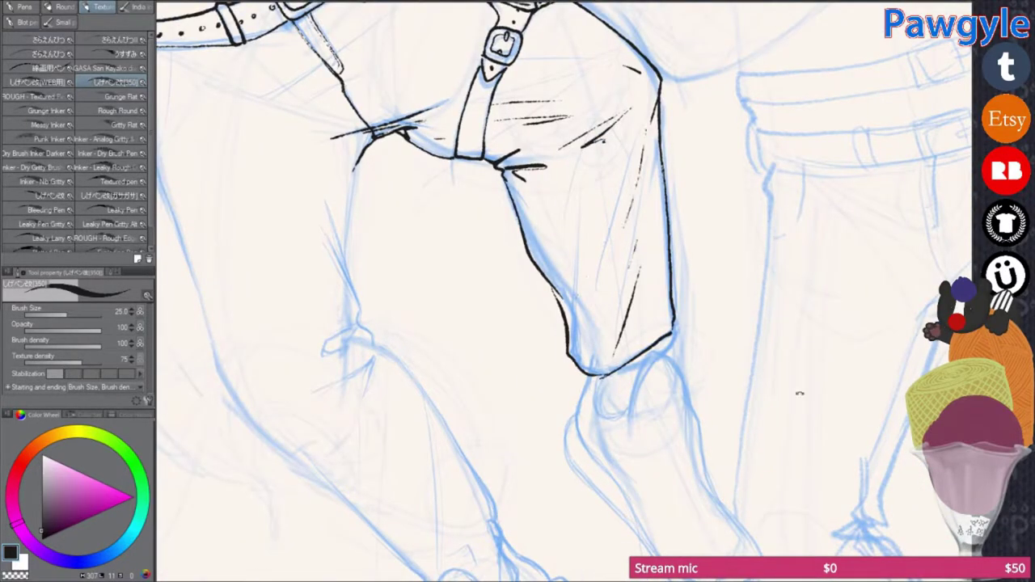
# Step: Ink the shoe on the raised leg with its tongue, ridged sole and crossed laces
pyautogui.moveTo(671, 113); pyautogui.dragTo(615, 242)
pyautogui.moveTo(629, 170); pyautogui.dragTo(594, 265)
pyautogui.moveTo(639, 234); pyautogui.dragTo(582, 319)
pyautogui.moveTo(582, 320)
pyautogui.mouseDown()
pyautogui.moveTo(734, 144)
pyautogui.moveTo(688, 203)
pyautogui.mouseUp()
pyautogui.moveTo(583, 242); pyautogui.dragTo(688, 259)
pyautogui.moveTo(687, 202)
pyautogui.mouseDown()
pyautogui.moveTo(615, 242)
pyautogui.moveTo(688, 202)
pyautogui.mouseUp()
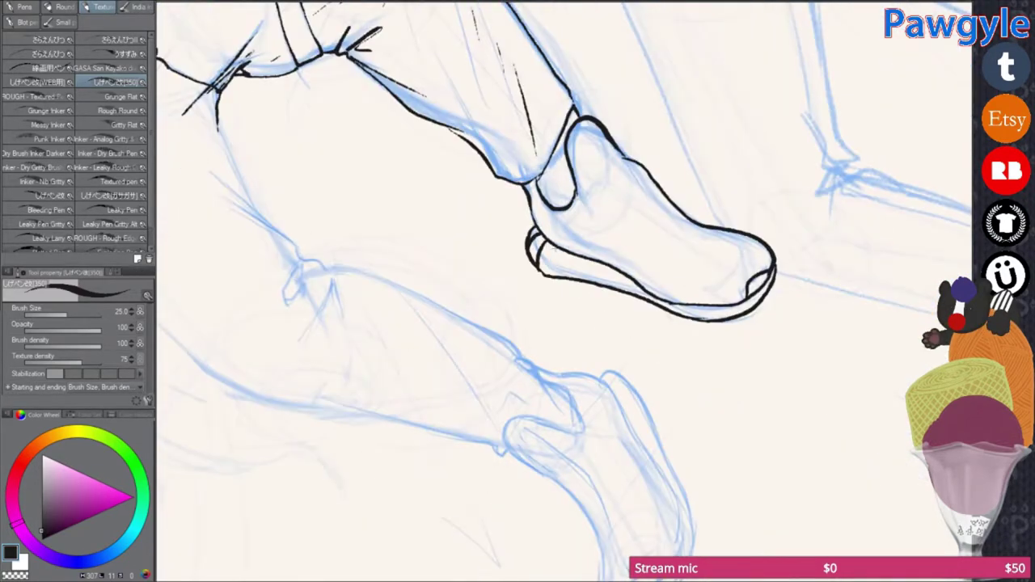
pyautogui.moveTo(579, 192)
pyautogui.mouseDown()
pyautogui.moveTo(589, 213)
pyautogui.moveTo(655, 171)
pyautogui.mouseUp()
pyautogui.moveTo(644, 170); pyautogui.dragTo(622, 215)
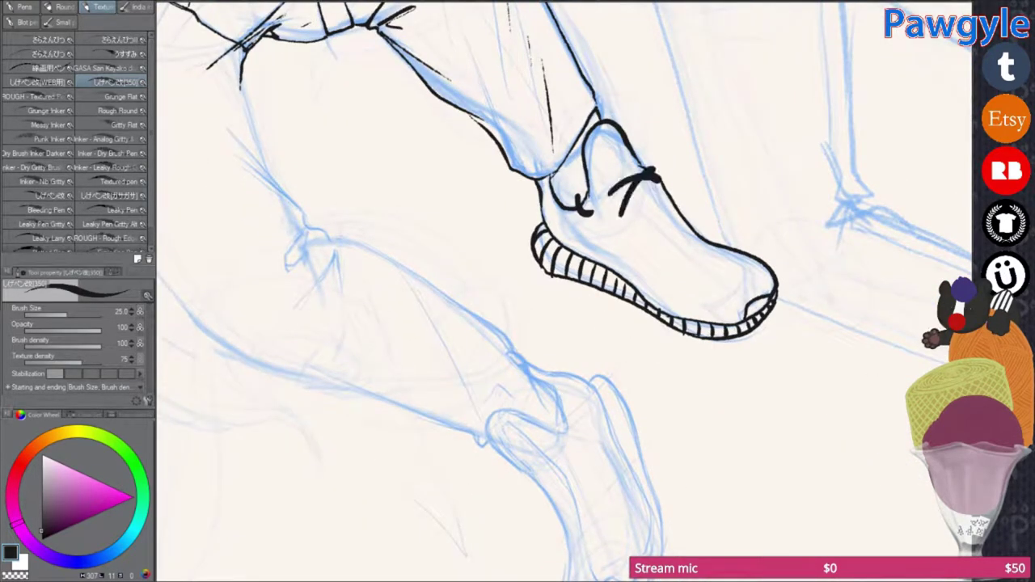
pyautogui.moveTo(615, 162)
pyautogui.mouseDown()
pyautogui.moveTo(622, 211)
pyautogui.moveTo(643, 215)
pyautogui.moveTo(615, 275)
pyautogui.mouseUp()
# Step: Ink the second shoe with its collar, toe cap, ridged sole and crossed laces
pyautogui.moveTo(687, 267); pyautogui.dragTo(631, 348)
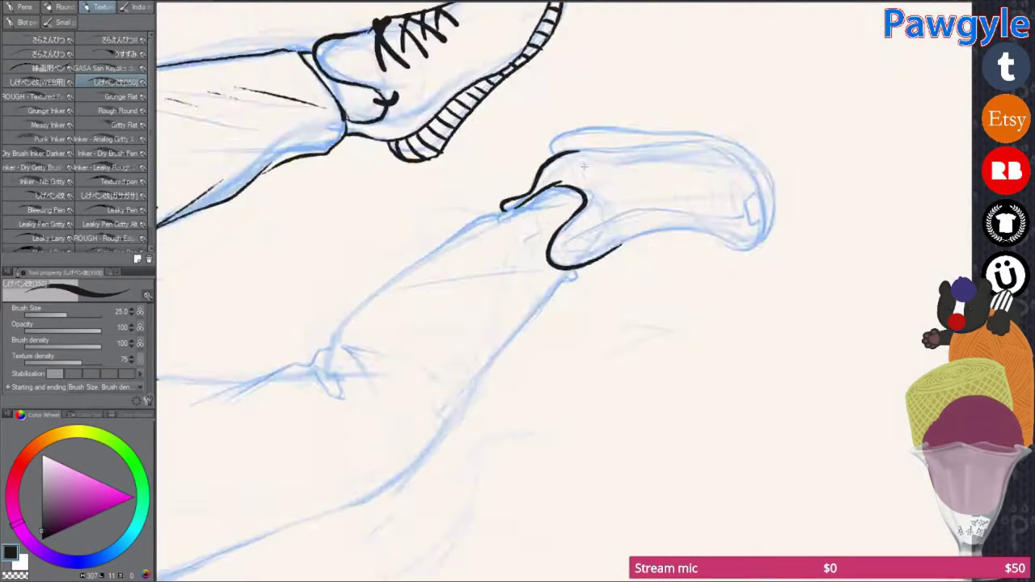
pyautogui.moveTo(583, 165); pyautogui.dragTo(615, 243)
pyautogui.moveTo(550, 319); pyautogui.dragTo(660, 360)
pyautogui.moveTo(663, 275); pyautogui.dragTo(659, 368)
pyautogui.moveTo(660, 368); pyautogui.dragTo(690, 300)
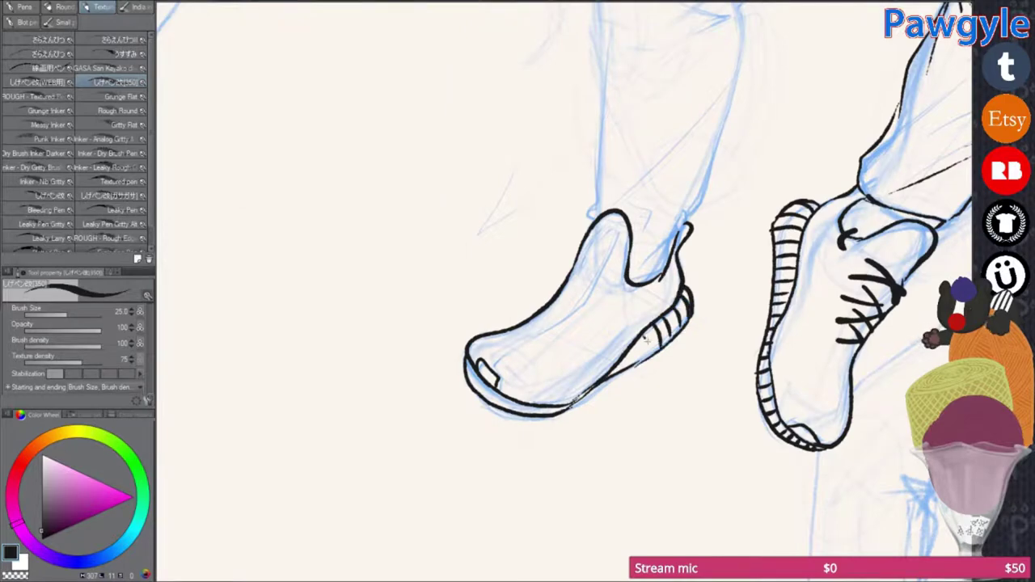
pyautogui.moveTo(568, 266); pyautogui.dragTo(597, 292)
pyautogui.moveTo(560, 280)
pyautogui.mouseDown()
pyautogui.moveTo(595, 267)
pyautogui.moveTo(559, 405)
pyautogui.mouseUp()
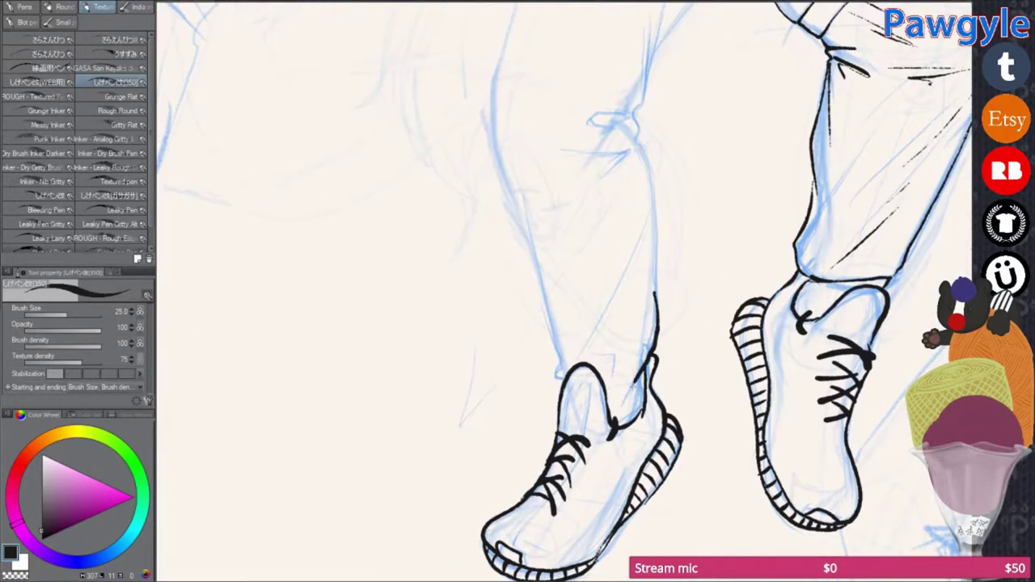
# Step: Ink the second trouser leg from ankle to hip with its knee creases and folds
pyautogui.moveTo(552, 346); pyautogui.dragTo(553, 460)
pyautogui.moveTo(606, 257); pyautogui.dragTo(656, 404)
pyautogui.moveTo(495, 129); pyautogui.dragTo(532, 356)
pyautogui.moveTo(687, 324)
pyautogui.mouseDown()
pyautogui.moveTo(682, 294)
pyautogui.moveTo(663, 445)
pyautogui.moveTo(679, 574)
pyautogui.mouseUp()
pyautogui.moveTo(639, 154); pyautogui.dragTo(586, 203)
# Step: Ink the remaining side and sleeve of the shirt and the raised arm with its wristband
pyautogui.moveTo(566, 323); pyautogui.dragTo(335, 148)
pyautogui.moveTo(795, 233); pyautogui.dragTo(730, 471)
pyautogui.scroll(-5, 692, 456)
pyautogui.scroll(8, 692, 455)
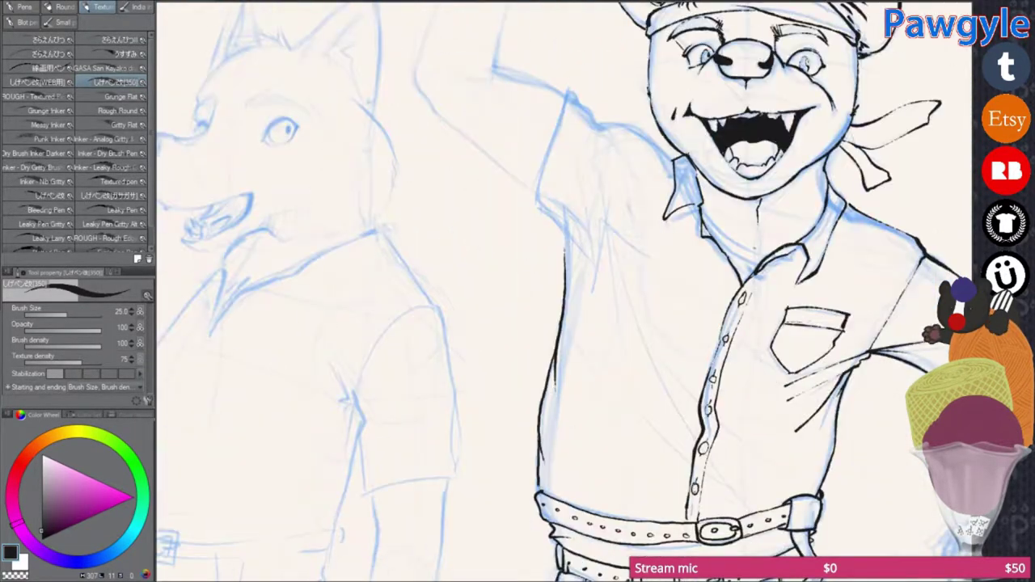
pyautogui.moveTo(566, 404); pyautogui.dragTo(704, 514)
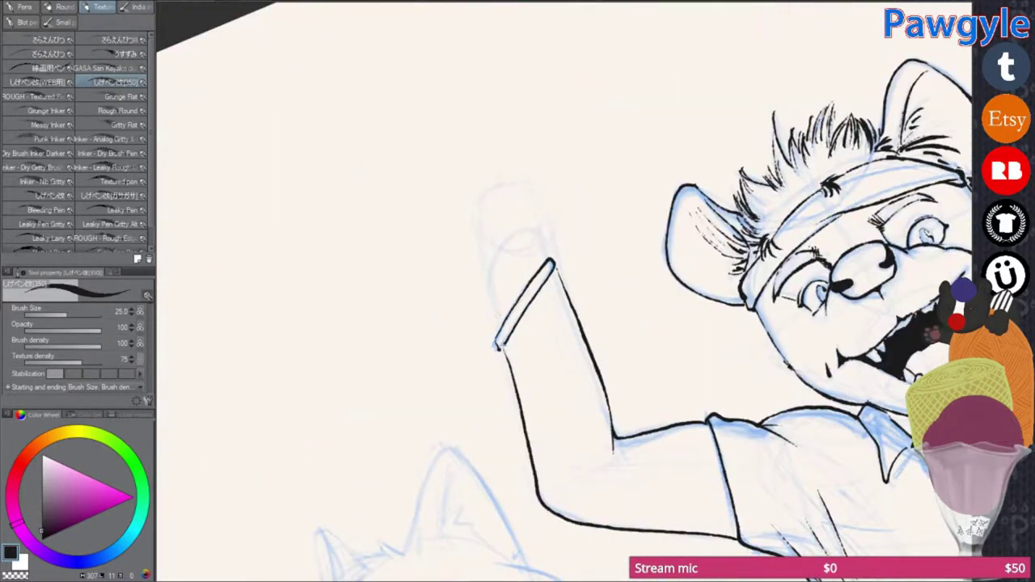
# Step: Ink the leaping figure's bushy tail behind the leg, with jagged fur at the tip
pyautogui.scroll(-5, 519, 322)
pyautogui.scroll(6, 493, 235)
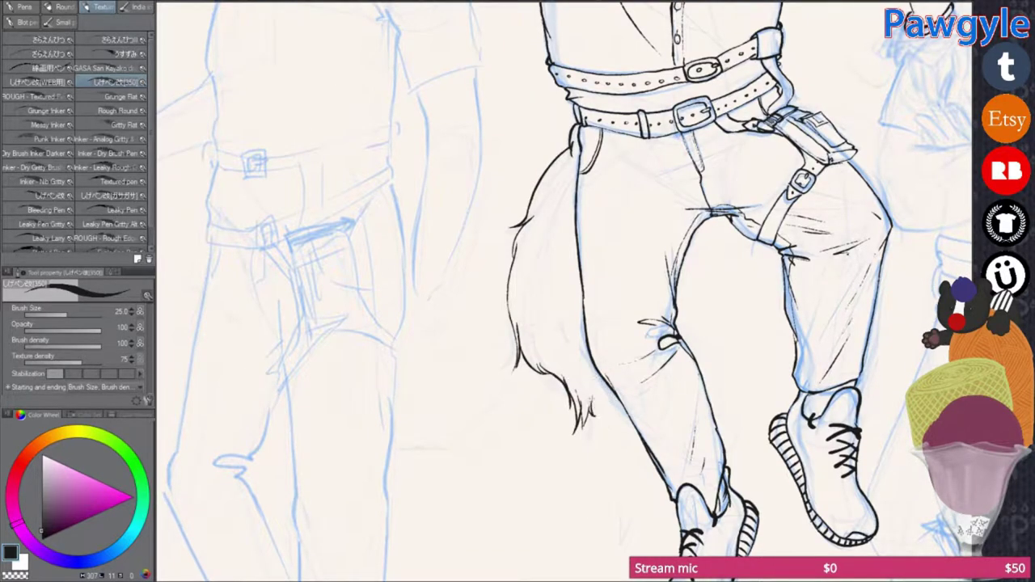
pyautogui.moveTo(615, 203); pyautogui.dragTo(615, 558)
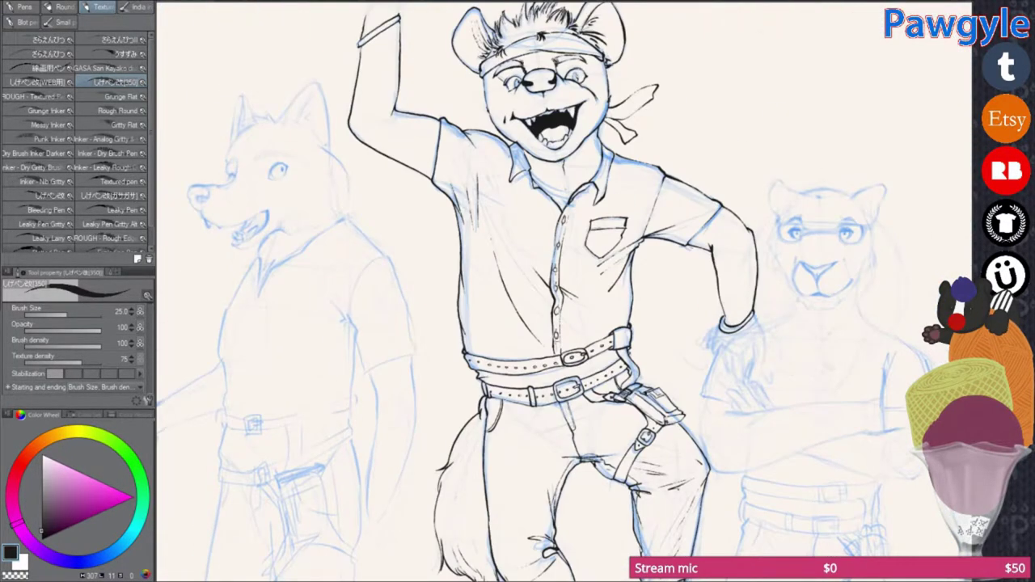
# Step: Ink the leaping figure's raised fist above the wristband, outlining the curled fingers and thumb
pyautogui.scroll(-5, 615, 364)
pyautogui.scroll(6, 660, 410)
pyautogui.scroll(4, 660, 410)
pyautogui.moveTo(556, 241); pyautogui.dragTo(625, 239)
pyautogui.scroll(-2, 606, 329)
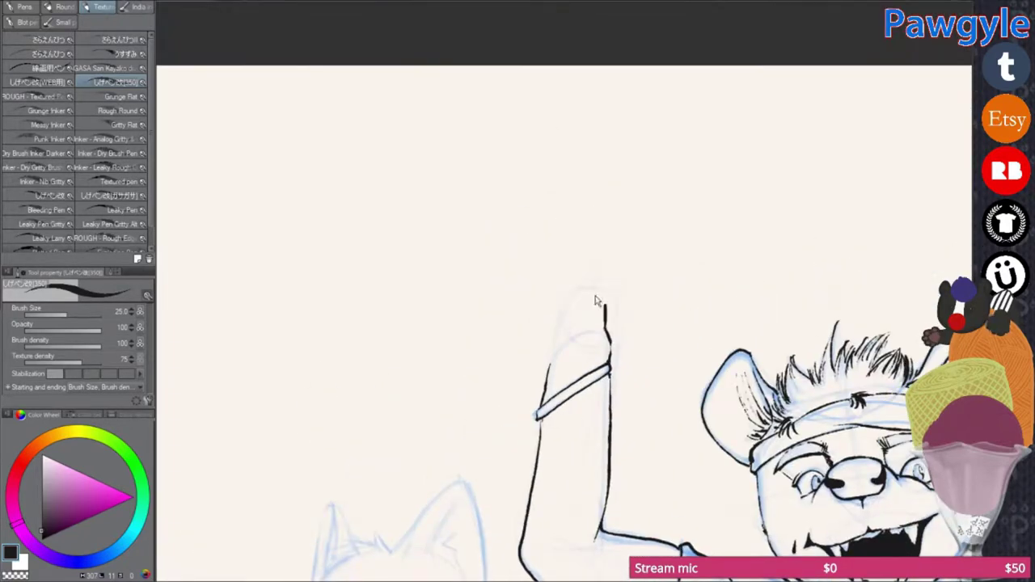
pyautogui.moveTo(595, 301); pyautogui.dragTo(607, 324)
pyautogui.scroll(-3, 594, 301)
pyautogui.scroll(3, 594, 301)
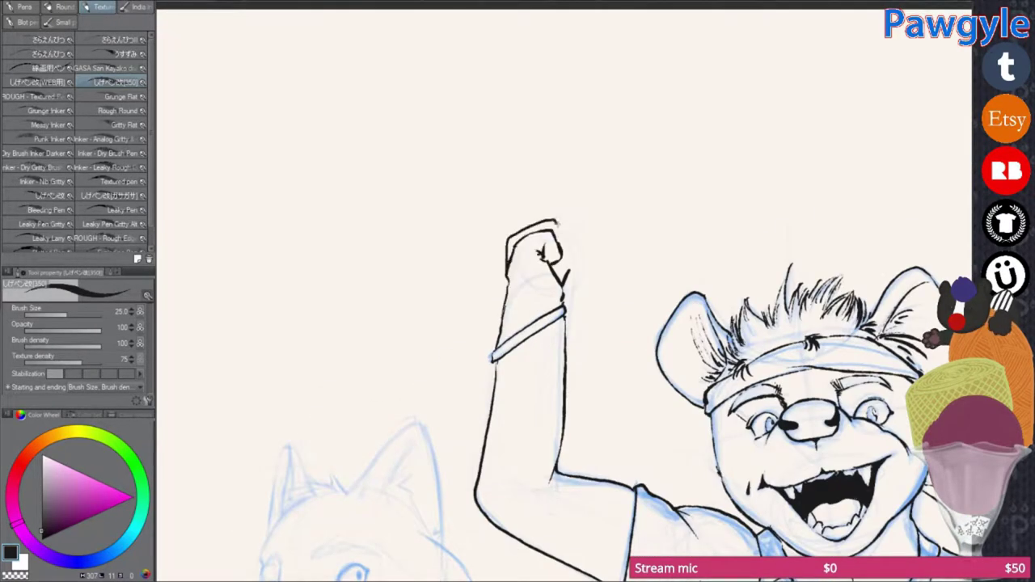
# Step: Ink the leaping figure's lowered hand below the wristband, with its thumb, separate fingers and knuckle marks
pyautogui.scroll(-5, 574, 341)
pyautogui.scroll(5, 574, 341)
pyautogui.scroll(-3, 573, 341)
pyautogui.scroll(5, 573, 341)
pyautogui.moveTo(558, 239); pyautogui.dragTo(598, 341)
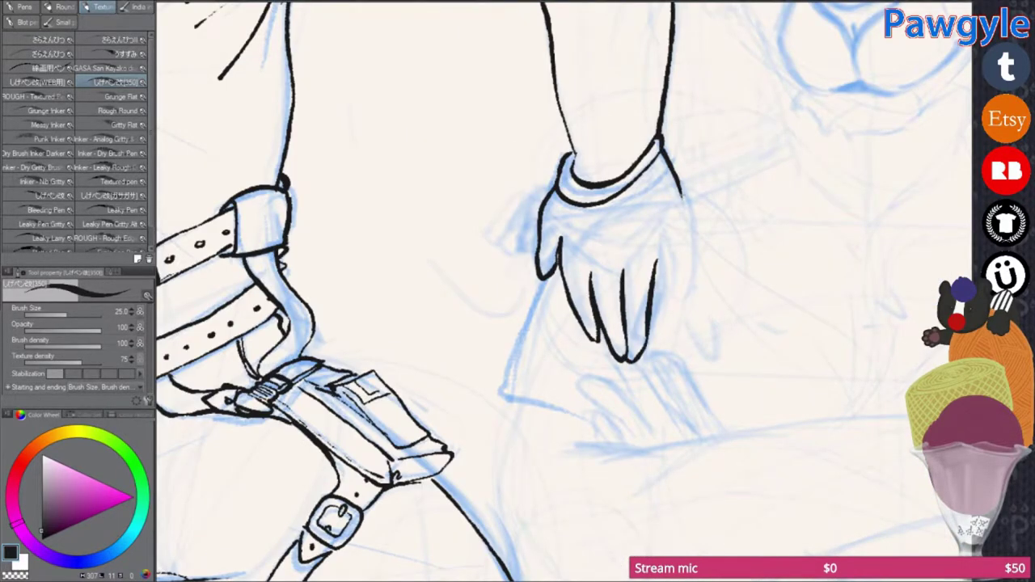
pyautogui.scroll(-2, 644, 256)
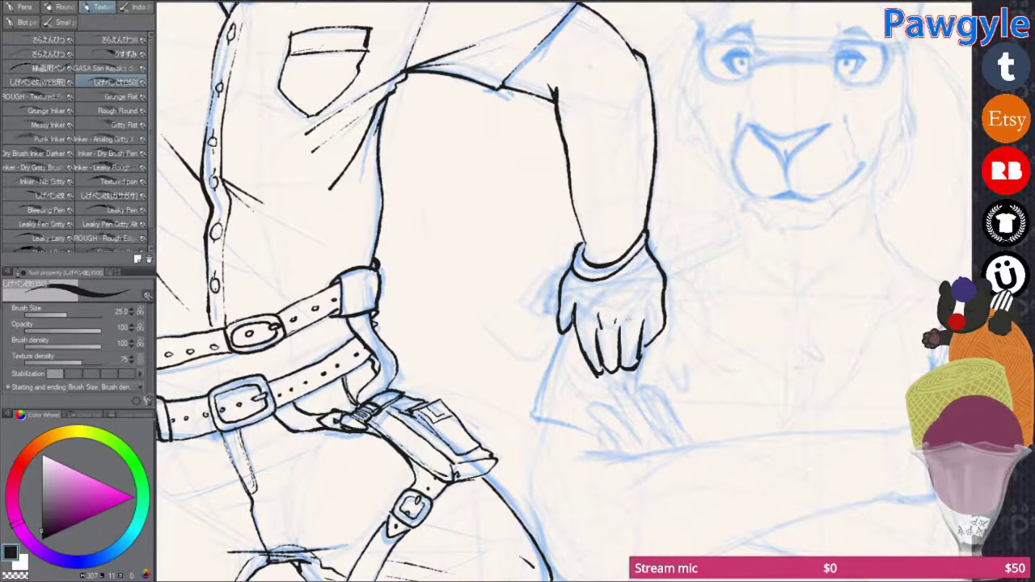
pyautogui.scroll(-3, 645, 299)
# Step: Ink the lion's half-lidded eyes and thick black glasses frame with its bridge and temple piece
pyautogui.moveTo(679, 436); pyautogui.dragTo(645, 299)
pyautogui.scroll(4, 645, 298)
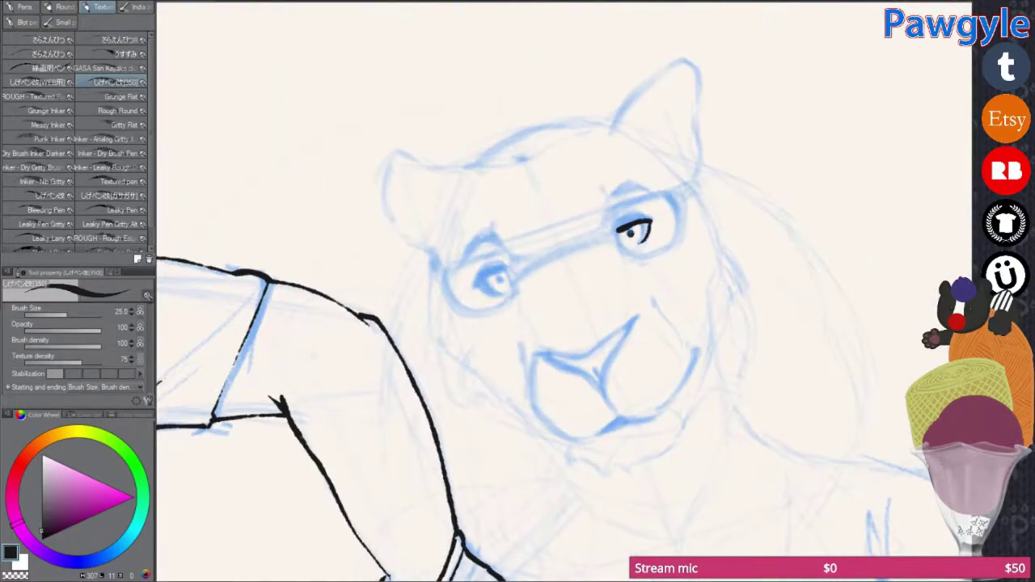
pyautogui.moveTo(522, 273); pyautogui.dragTo(613, 213)
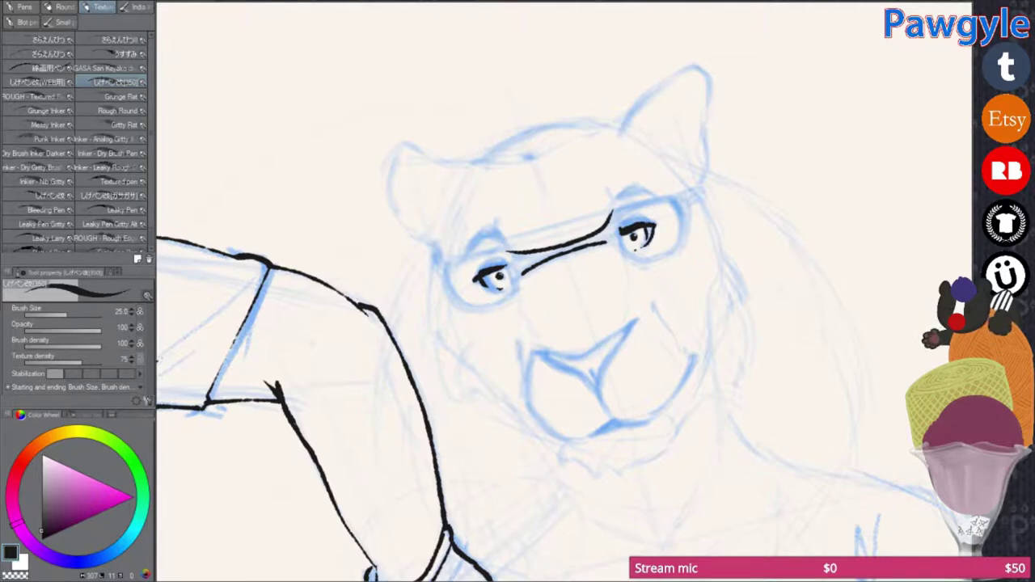
pyautogui.moveTo(623, 202); pyautogui.dragTo(696, 300)
pyautogui.moveTo(437, 437); pyautogui.dragTo(495, 366)
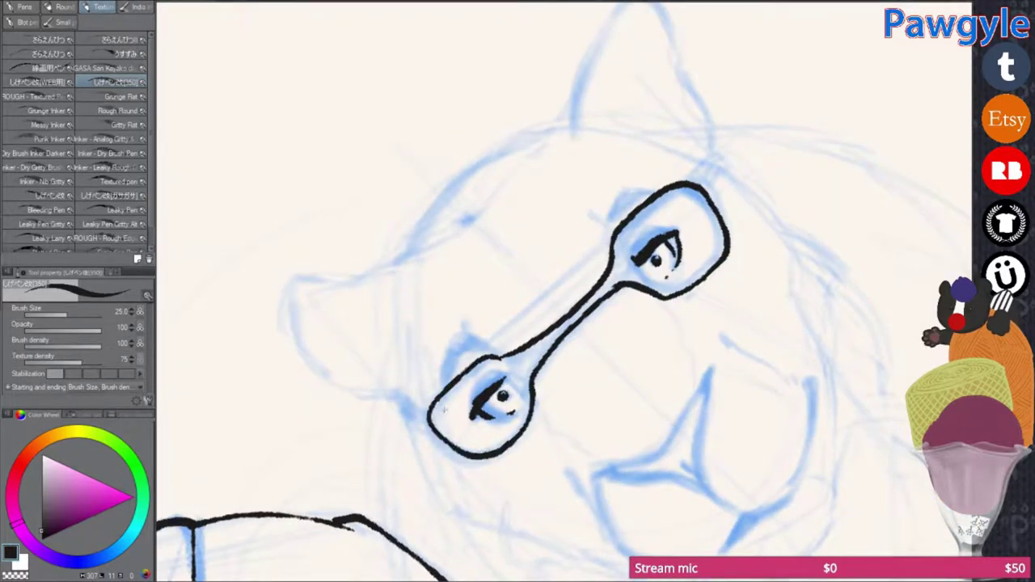
pyautogui.moveTo(623, 194); pyautogui.dragTo(720, 291)
pyautogui.moveTo(432, 380); pyautogui.dragTo(663, 243)
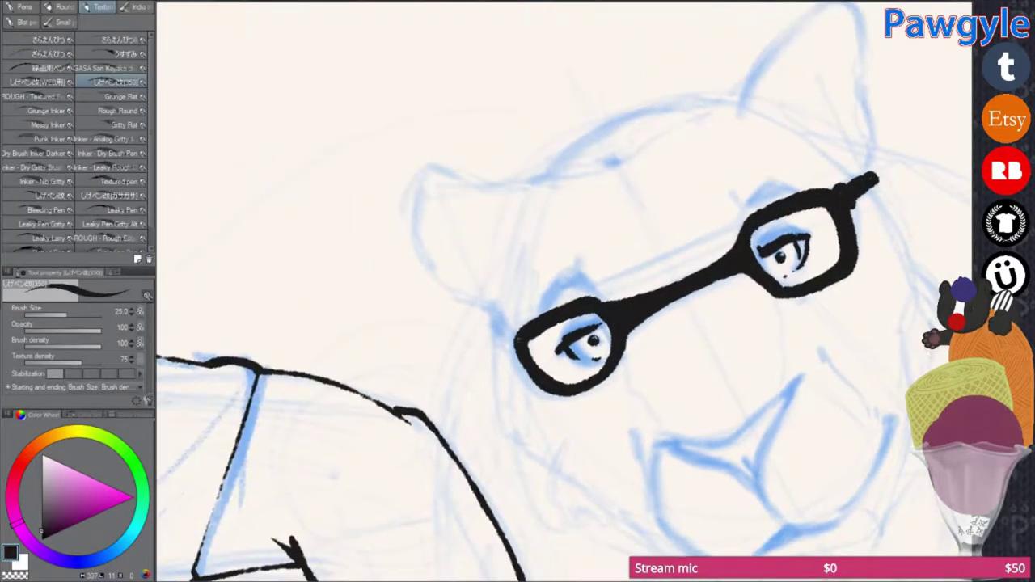
# Step: Ink the lion's brows above the glasses, the nose and its bridge lines, and the rounded muzzle with smiling mouth
pyautogui.moveTo(510, 307); pyautogui.dragTo(578, 277)
pyautogui.moveTo(740, 214); pyautogui.dragTo(801, 188)
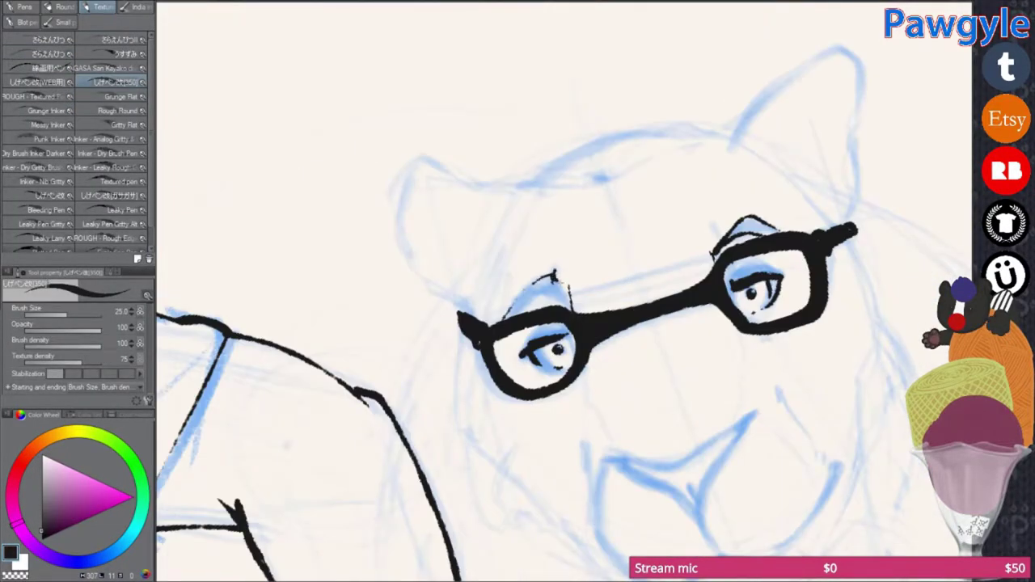
pyautogui.moveTo(571, 291)
pyautogui.mouseDown()
pyautogui.moveTo(712, 239)
pyautogui.moveTo(696, 251)
pyautogui.mouseUp()
pyautogui.moveTo(657, 311); pyautogui.dragTo(654, 347)
pyautogui.moveTo(545, 297); pyautogui.dragTo(573, 404)
pyautogui.moveTo(769, 293); pyautogui.dragTo(791, 356)
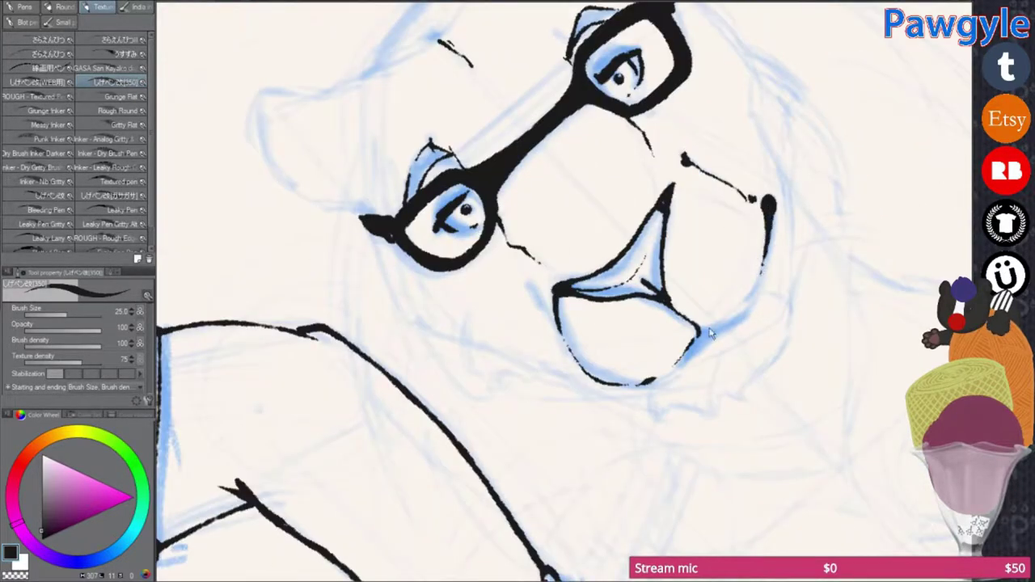
pyautogui.moveTo(730, 397); pyautogui.dragTo(683, 547)
# Step: Ink the top of the lion's head, both ears with inner fur, and the sides of the face
pyautogui.moveTo(672, 212); pyautogui.dragTo(817, 162)
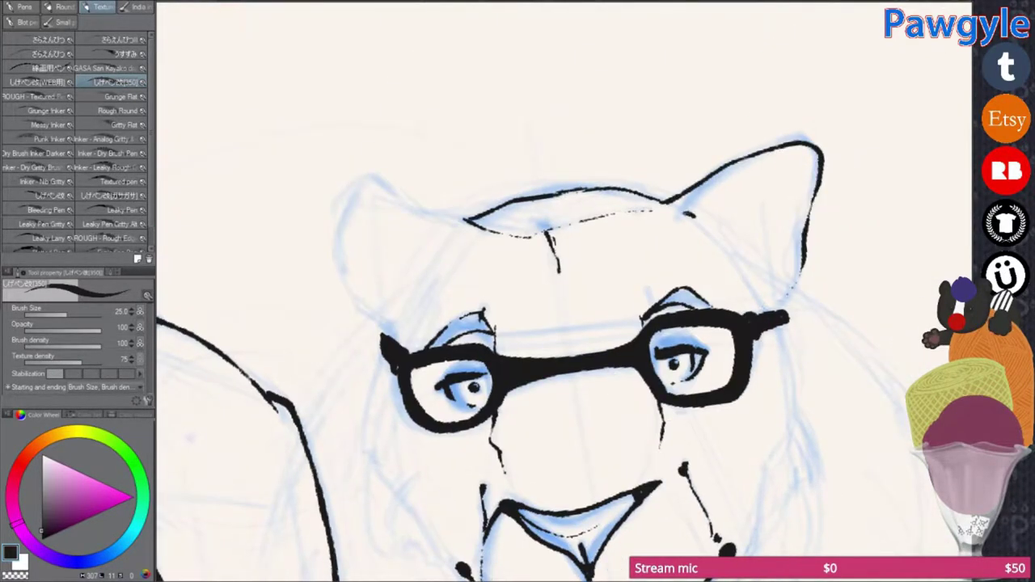
pyautogui.moveTo(473, 179); pyautogui.dragTo(471, 319)
pyautogui.scroll(-3, 590, 339)
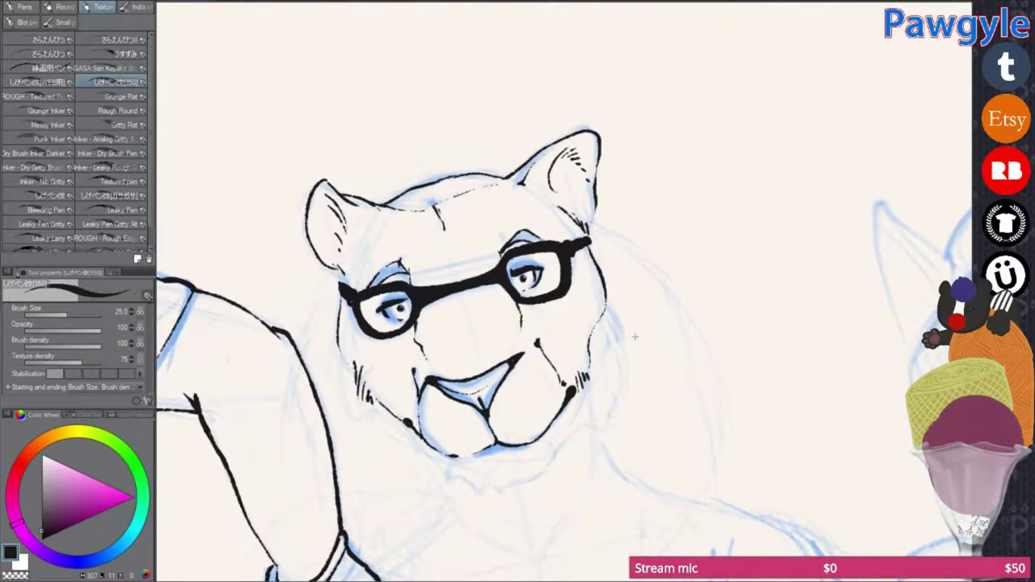
# Step: Ink the lion's large mane with tapered fur strokes, the furry chin and the pointed tuft on the chest
pyautogui.moveTo(769, 220); pyautogui.dragTo(653, 460)
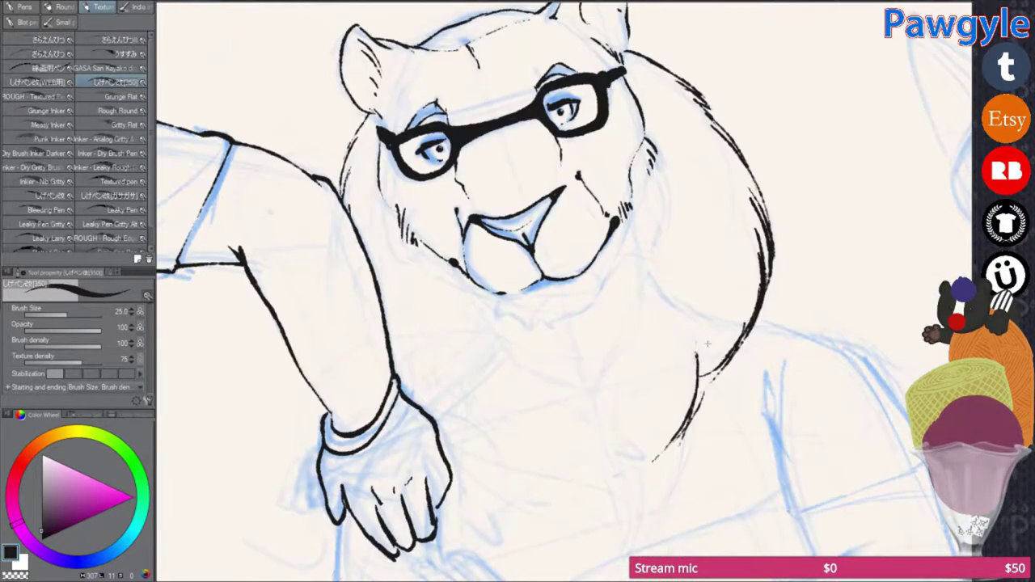
pyautogui.scroll(-2, 707, 344)
pyautogui.moveTo(490, 250); pyautogui.dragTo(538, 268)
pyautogui.scroll(-3, 611, 220)
pyautogui.scroll(4, 460, 256)
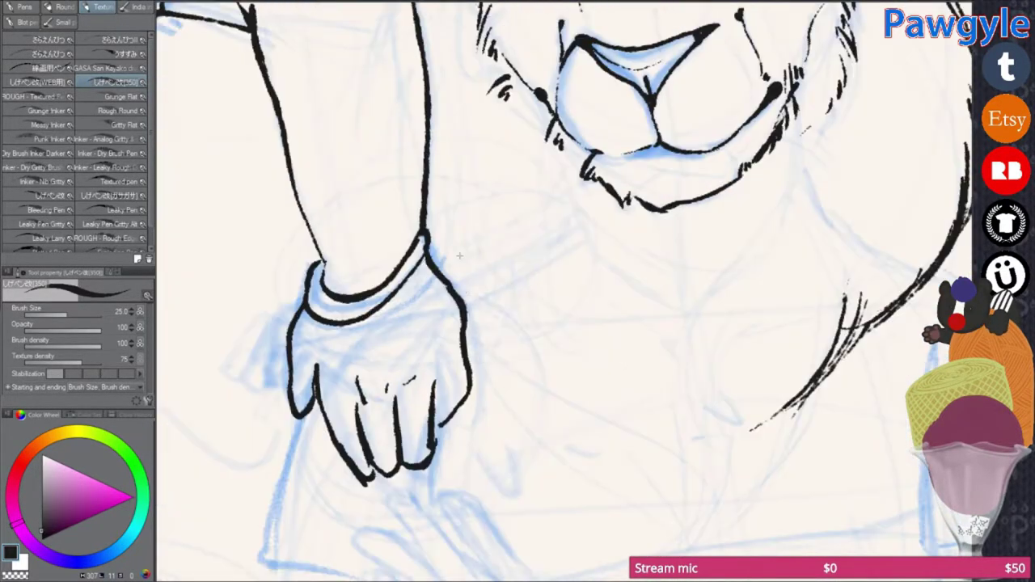
pyautogui.scroll(3, 514, 390)
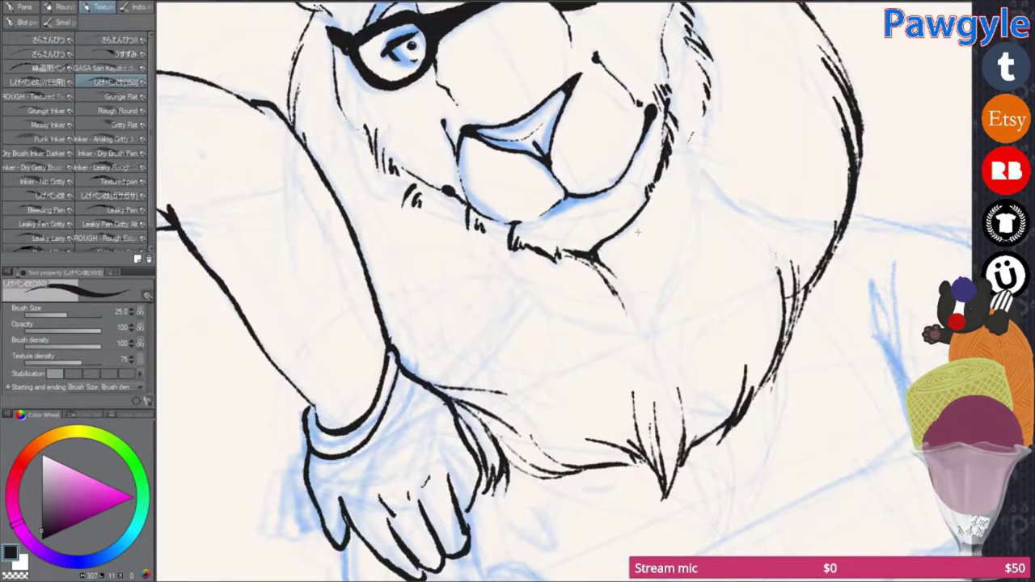
# Step: Ink the lion's short shirt sleeves, folded forearms and the fingers tucked over the arm
pyautogui.scroll(-2, 638, 232)
pyautogui.scroll(-3, 699, 412)
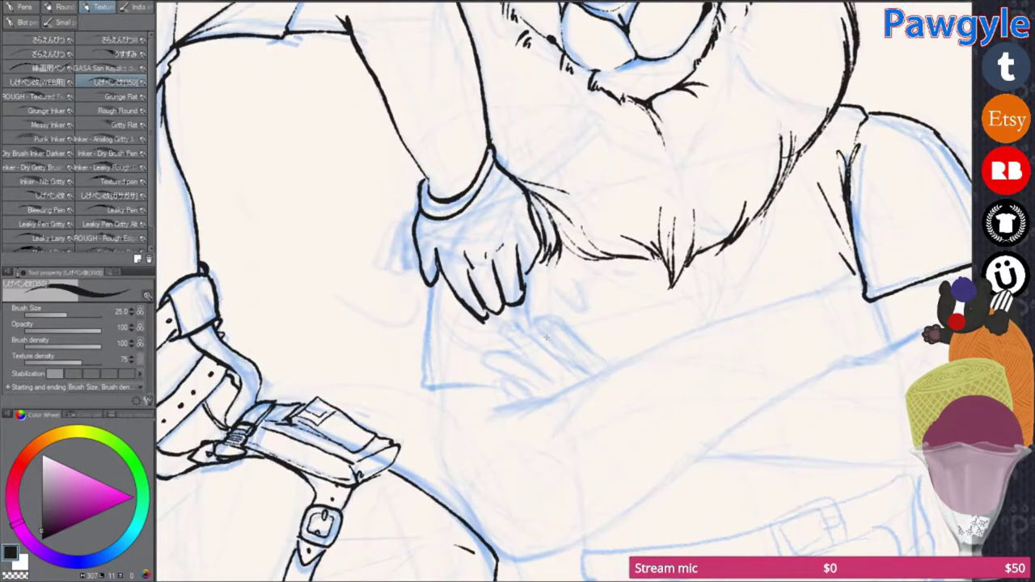
pyautogui.scroll(-5, 699, 412)
pyautogui.scroll(5, 462, 173)
pyautogui.scroll(2, 564, 292)
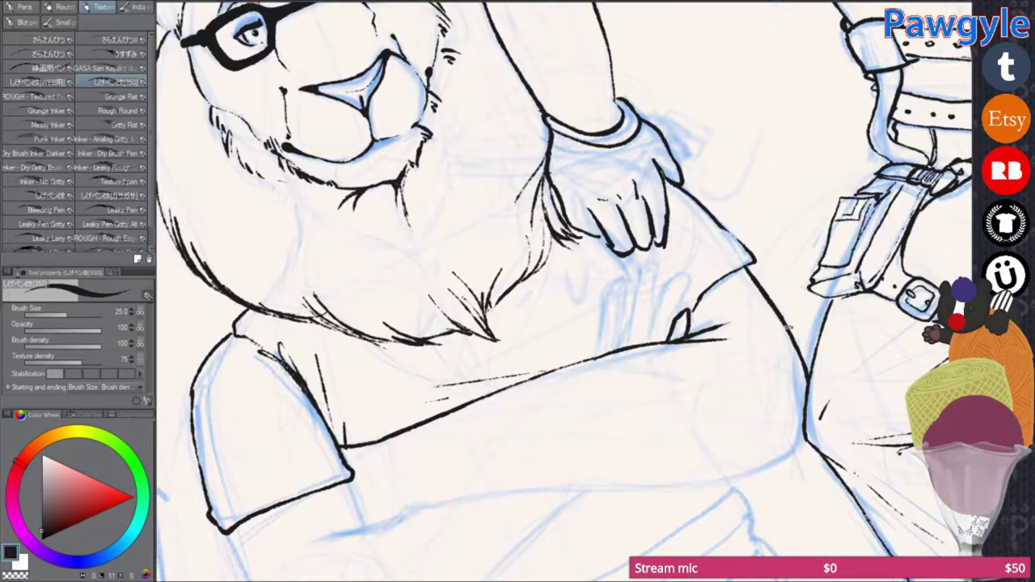
pyautogui.scroll(-5, 613, 364)
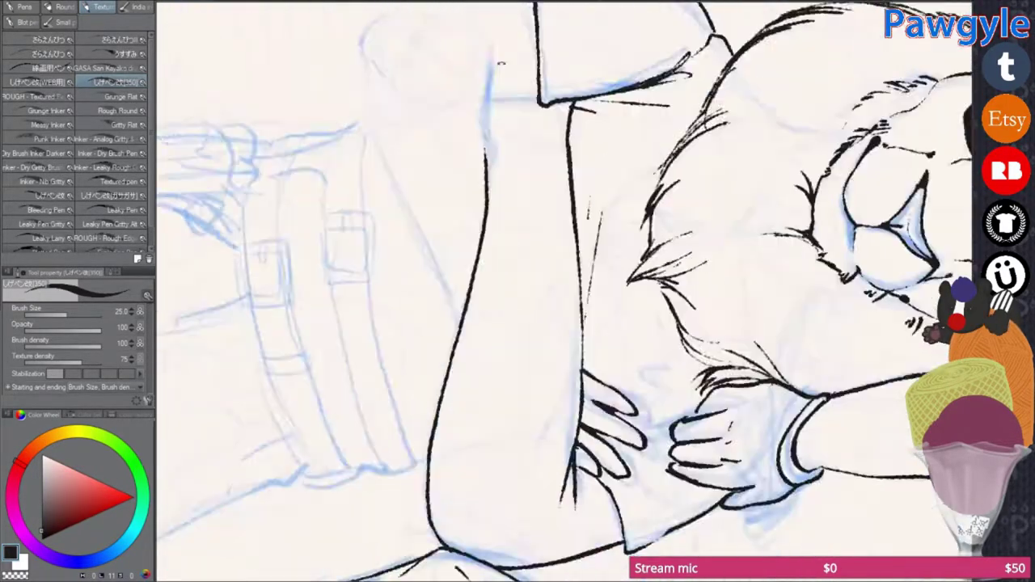
# Step: Ink the lion's two waist belts with rectangular buckles, belt loops and punched holes
pyautogui.scroll(-5, 380, 349)
pyautogui.scroll(5, 631, 364)
pyautogui.scroll(2, 565, 291)
pyautogui.moveTo(641, 317); pyautogui.dragTo(725, 326)
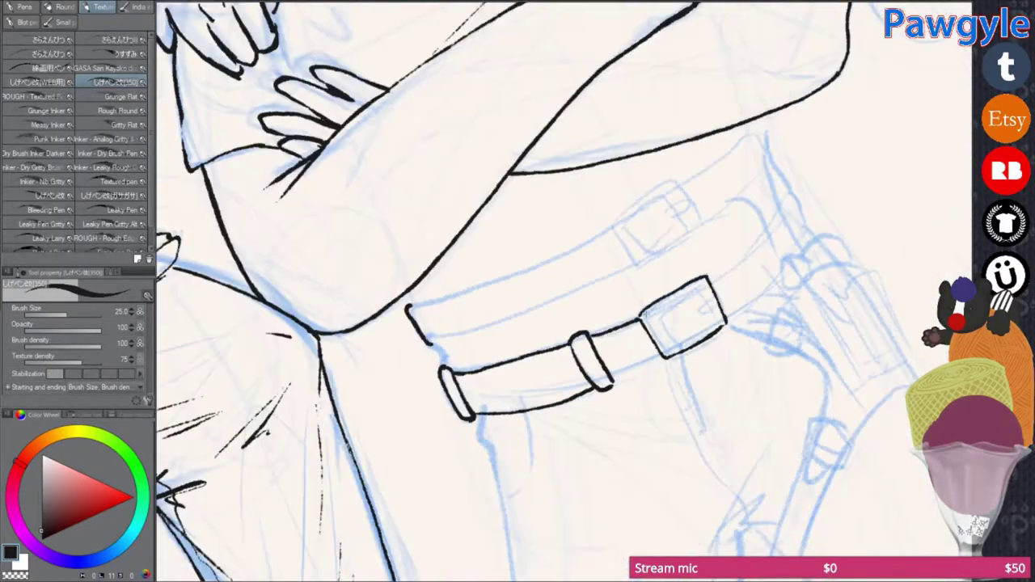
pyautogui.scroll(-2, 490, 392)
pyautogui.scroll(2, 490, 392)
pyautogui.moveTo(408, 305); pyautogui.dragTo(586, 249)
pyautogui.moveTo(424, 336)
pyautogui.mouseDown()
pyautogui.moveTo(641, 268)
pyautogui.moveTo(756, 206)
pyautogui.mouseUp()
pyautogui.scroll(-1, 455, 322)
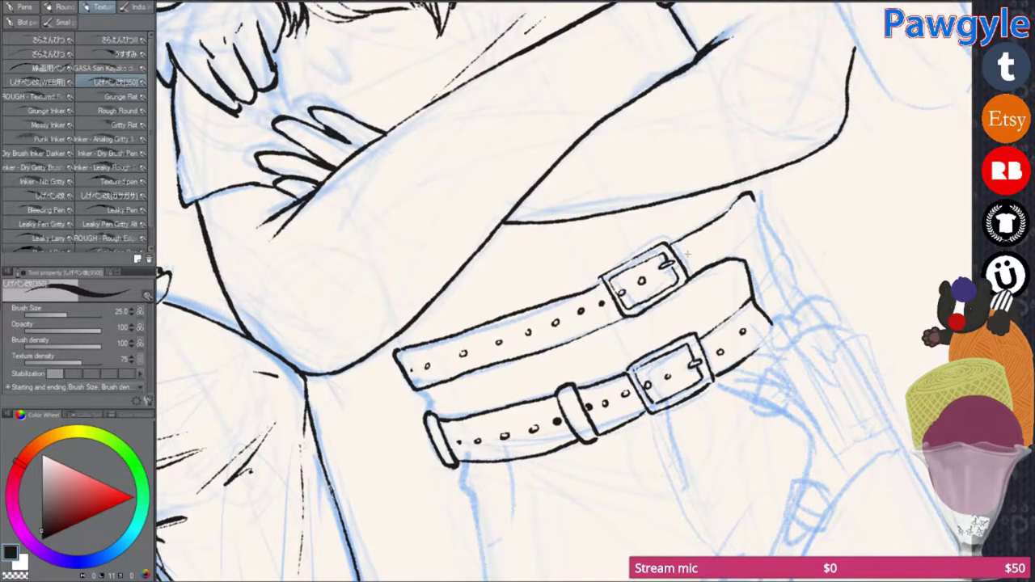
# Step: Ink the lion's hip edge, the buckled thigh strap and the holster with the tool handle sticking out
pyautogui.moveTo(738, 267); pyautogui.dragTo(769, 323)
pyautogui.scroll(-3, 517, 324)
pyautogui.moveTo(716, 206); pyautogui.dragTo(647, 447)
pyautogui.scroll(-2, 517, 292)
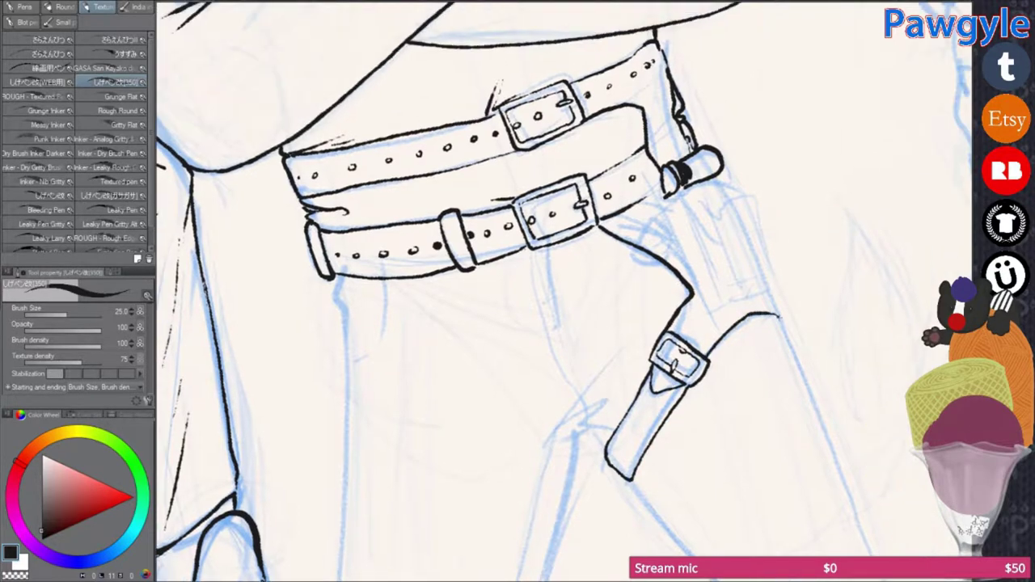
pyautogui.moveTo(723, 162); pyautogui.dragTo(768, 267)
pyautogui.moveTo(749, 282); pyautogui.dragTo(813, 273)
pyautogui.scroll(-3, 518, 292)
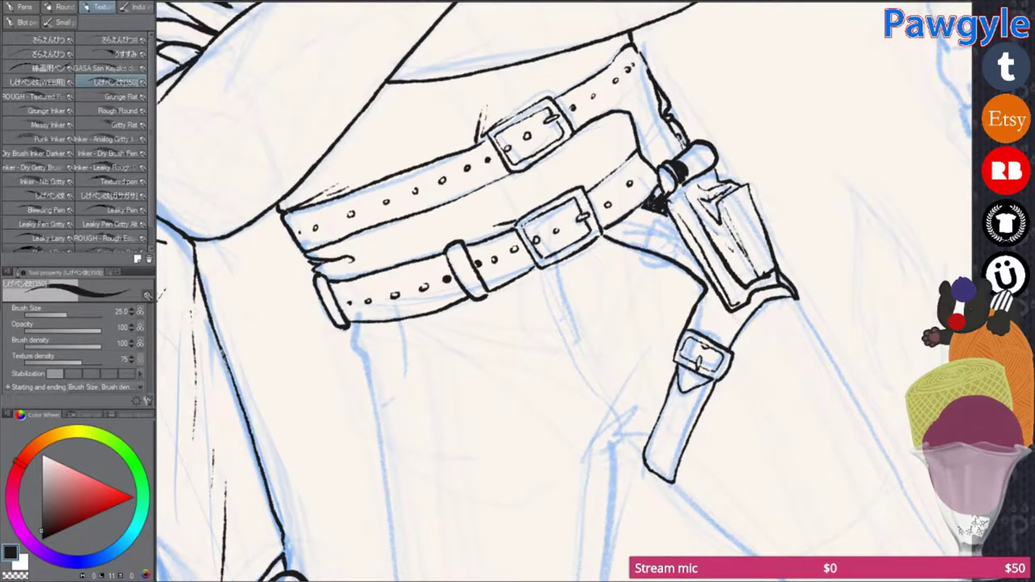
# Step: Ink the front pocket, fly, crotch creases and upper thigh lines of the lion's trousers
pyautogui.moveTo(478, 105); pyautogui.dragTo(530, 271)
pyautogui.hotkey('ctrl', 'z')
pyautogui.moveTo(615, 81)
pyautogui.mouseDown()
pyautogui.moveTo(639, 121)
pyautogui.moveTo(636, 87)
pyautogui.mouseUp()
pyautogui.scroll(-4, 518, 291)
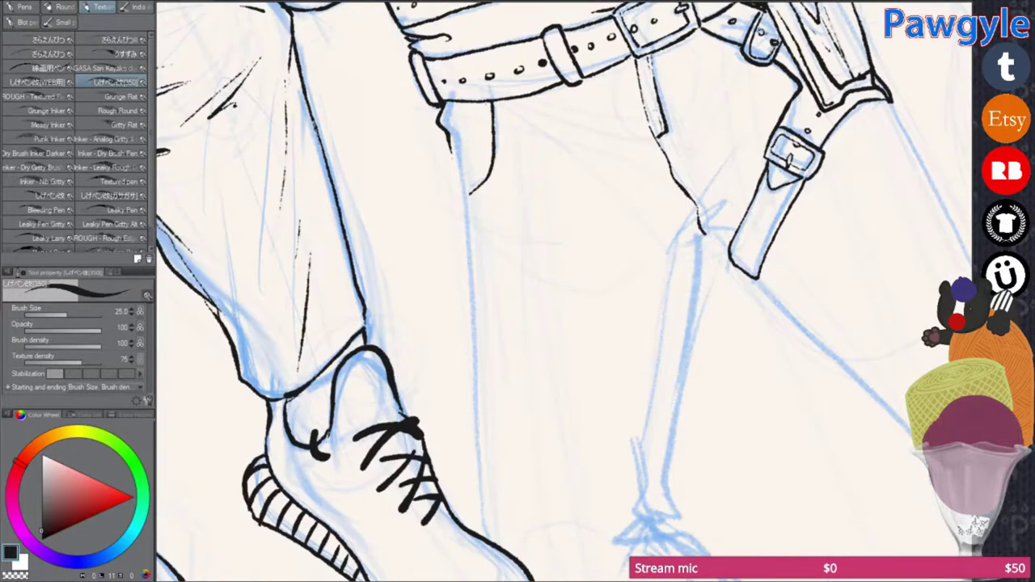
pyautogui.scroll(-3, 518, 291)
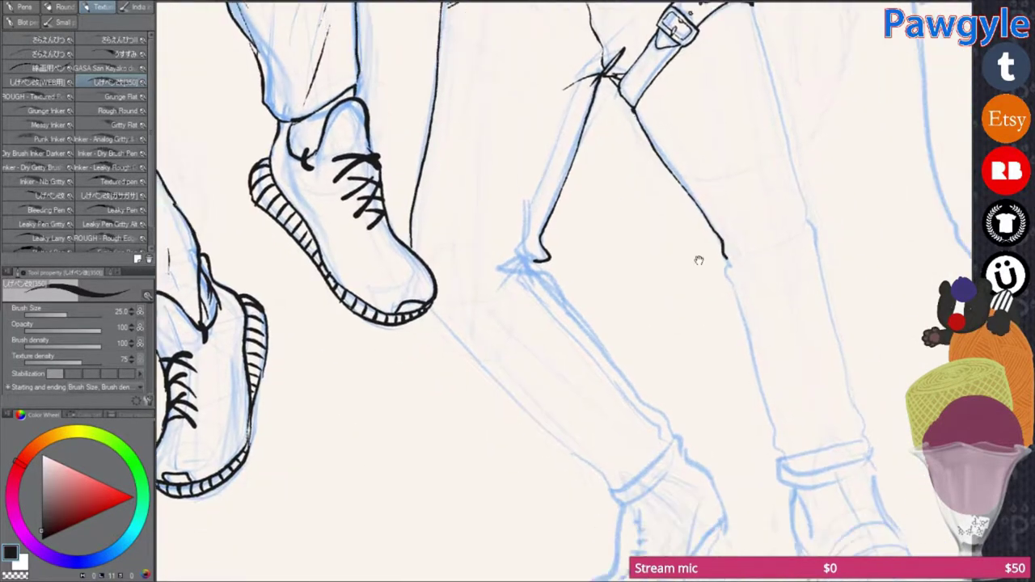
# Step: Ink the lion's straight trouser leg below the holster down to the ankle, with knee and shin folds
pyautogui.moveTo(712, 57); pyautogui.dragTo(738, 275)
pyautogui.moveTo(728, 218)
pyautogui.mouseDown()
pyautogui.moveTo(784, 425)
pyautogui.moveTo(775, 495)
pyautogui.mouseUp()
pyautogui.scroll(-4, 566, 324)
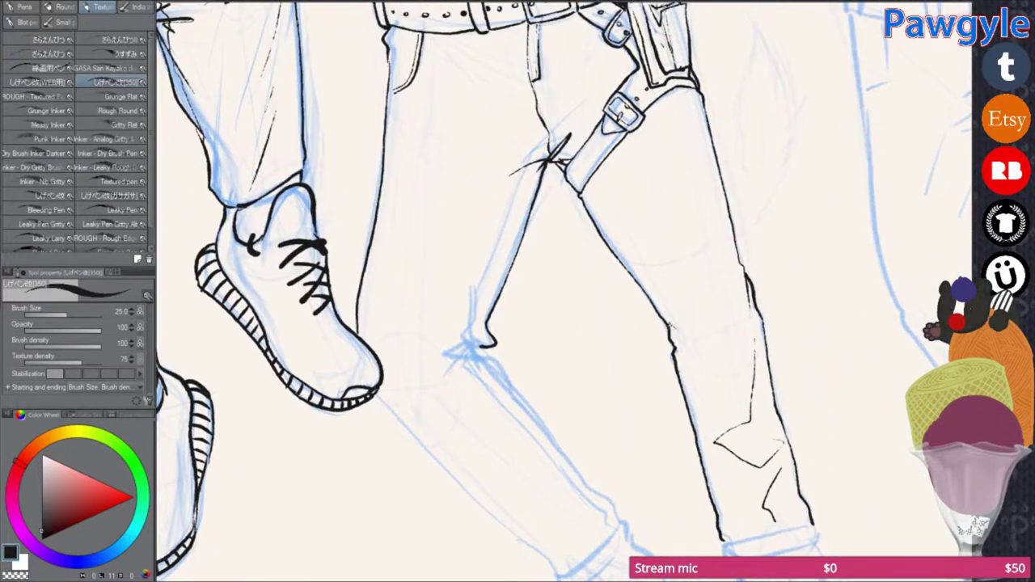
# Step: Ink the lion's bent trouser leg from thigh to ankle, with bunched knee creases and calf folds
pyautogui.moveTo(603, 251); pyautogui.dragTo(623, 373)
pyautogui.scroll(2, 566, 323)
pyautogui.moveTo(603, 287); pyautogui.dragTo(627, 328)
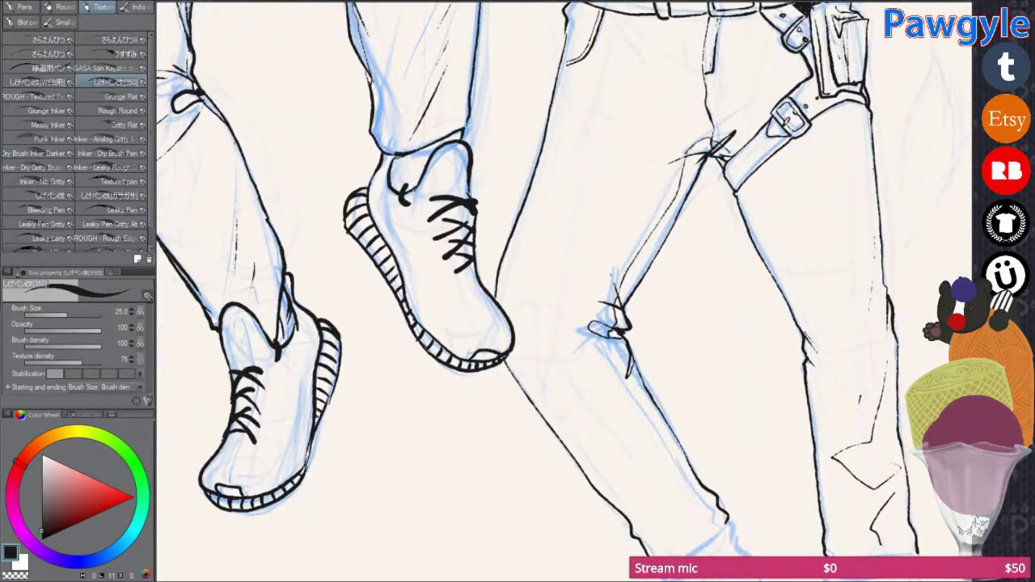
pyautogui.scroll(-5, 676, 208)
pyautogui.scroll(5, 677, 208)
pyautogui.moveTo(647, 332)
pyautogui.mouseDown()
pyautogui.moveTo(712, 145)
pyautogui.moveTo(671, 331)
pyautogui.mouseUp()
pyautogui.scroll(3, 672, 324)
pyautogui.scroll(-5, 642, 459)
pyautogui.scroll(-2, 641, 458)
pyautogui.scroll(-5, 566, 364)
pyautogui.scroll(3, 607, 340)
# Step: Ink the bent leg's turned-up cuff and boot, including the heeled sole and tied laces
pyautogui.moveTo(568, 342)
pyautogui.mouseDown()
pyautogui.moveTo(662, 301)
pyautogui.moveTo(694, 404)
pyautogui.mouseUp()
pyautogui.moveTo(576, 364); pyautogui.dragTo(479, 489)
pyautogui.moveTo(694, 409); pyautogui.dragTo(583, 498)
pyautogui.moveTo(475, 486); pyautogui.dragTo(656, 524)
pyautogui.scroll(1, 607, 364)
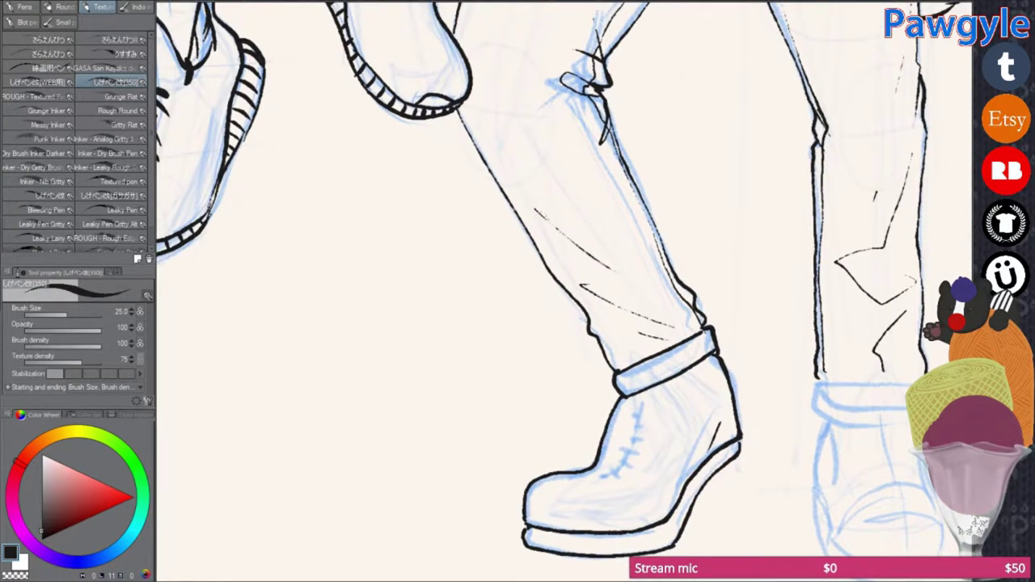
pyautogui.scroll(-3, 631, 364)
pyautogui.moveTo(651, 388); pyautogui.dragTo(671, 412)
pyautogui.moveTo(651, 408); pyautogui.dragTo(690, 437)
# Step: Ink the straight leg's turned-up cuff and front-facing boot with its sole and tied laces
pyautogui.scroll(1, 648, 364)
pyautogui.moveTo(534, 348)
pyautogui.mouseDown()
pyautogui.moveTo(526, 425)
pyautogui.moveTo(555, 484)
pyautogui.mouseUp()
pyautogui.press('-')
pyautogui.press('-')
pyautogui.press('-')
pyautogui.press('-')
pyautogui.scroll(-5, 633, 437)
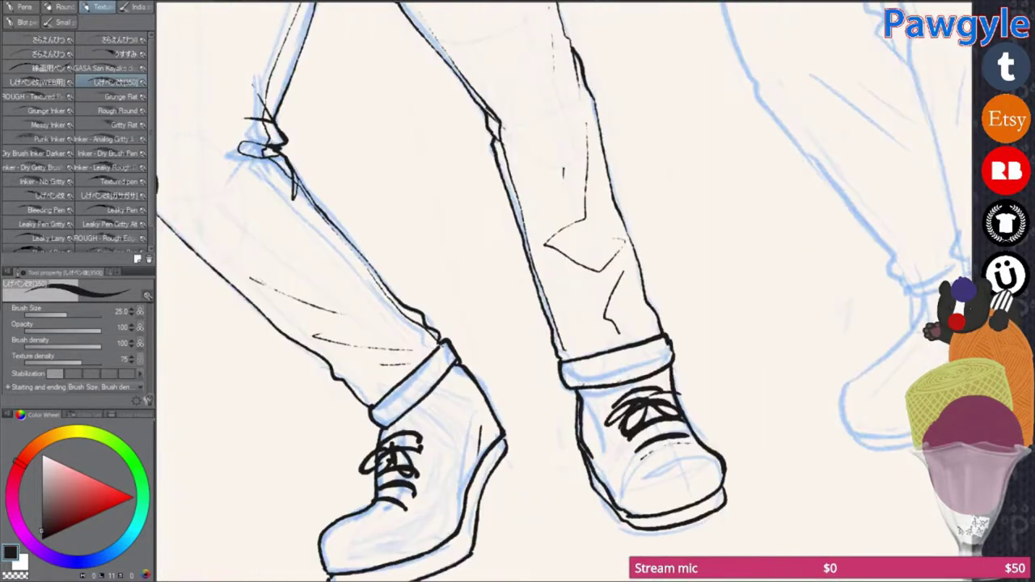
# Step: Ink the beanie-wearing canine's closed smiling eyes, brow markings and the lines along the snout
pyautogui.scroll(5, 513, 357)
pyautogui.scroll(-5, 623, 405)
pyautogui.scroll(2, 696, 243)
pyautogui.scroll(5, 526, 259)
pyautogui.moveTo(514, 228); pyautogui.dragTo(542, 360)
pyautogui.moveTo(643, 209); pyautogui.dragTo(657, 318)
pyautogui.moveTo(749, 238); pyautogui.dragTo(659, 271)
pyautogui.moveTo(645, 206); pyautogui.dragTo(696, 182)
pyautogui.moveTo(722, 195); pyautogui.dragTo(727, 220)
pyautogui.moveTo(444, 267); pyautogui.dragTo(508, 236)
pyautogui.moveTo(457, 226); pyautogui.dragTo(468, 211)
pyautogui.moveTo(443, 308); pyautogui.dragTo(526, 291)
# Step: Ink the canine's nose with dark nostrils, the rounded muzzle and the open smiling mouth with tongue
pyautogui.moveTo(574, 434)
pyautogui.mouseDown()
pyautogui.moveTo(574, 365)
pyautogui.moveTo(668, 340)
pyautogui.mouseUp()
pyautogui.moveTo(583, 386); pyautogui.dragTo(611, 401)
pyautogui.moveTo(591, 207)
pyautogui.mouseDown()
pyautogui.moveTo(591, 253)
pyautogui.moveTo(579, 210)
pyautogui.mouseUp()
pyautogui.moveTo(522, 300); pyautogui.dragTo(598, 409)
pyautogui.moveTo(716, 275)
pyautogui.mouseDown()
pyautogui.moveTo(598, 408)
pyautogui.moveTo(686, 399)
pyautogui.mouseUp()
pyautogui.moveTo(587, 417); pyautogui.dragTo(709, 403)
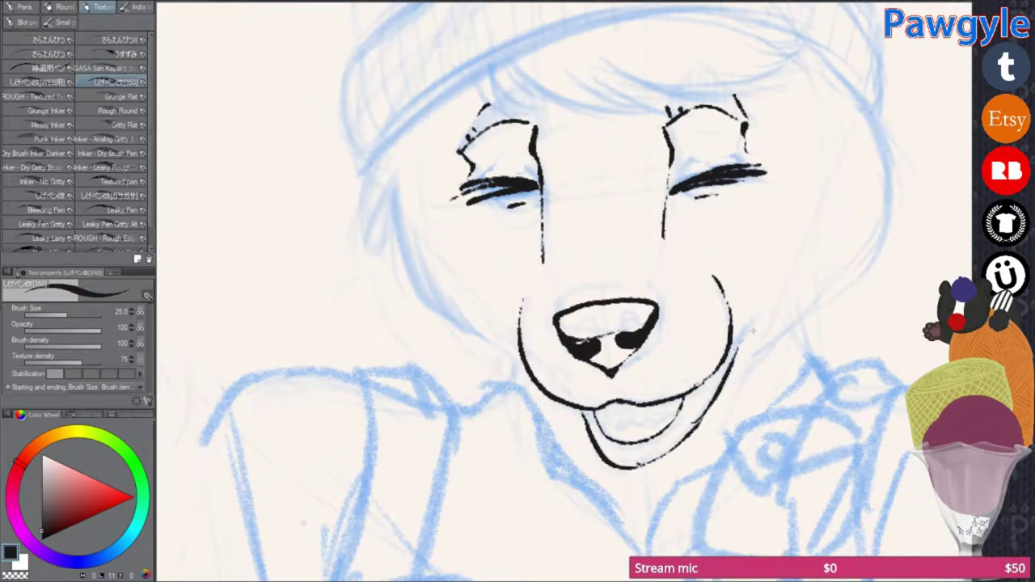
pyautogui.moveTo(599, 404); pyautogui.dragTo(623, 425)
# Step: Ink the canine's swept fringe, furry cheeks and the beanie's folded cuff with its rib lines
pyautogui.moveTo(647, 242)
pyautogui.mouseDown()
pyautogui.moveTo(550, 170)
pyautogui.moveTo(486, 243)
pyautogui.mouseUp()
pyautogui.moveTo(413, 339); pyautogui.dragTo(829, 243)
pyautogui.moveTo(453, 404); pyautogui.dragTo(748, 242)
pyautogui.moveTo(566, 242); pyautogui.dragTo(526, 308)
pyautogui.moveTo(436, 312); pyautogui.dragTo(408, 392)
pyautogui.moveTo(724, 204); pyautogui.dragTo(725, 267)
pyautogui.moveTo(796, 225); pyautogui.dragTo(809, 299)
pyautogui.moveTo(567, 243); pyautogui.dragTo(631, 340)
pyautogui.moveTo(615, 216); pyautogui.dragTo(615, 306)
pyautogui.moveTo(631, 340)
pyautogui.mouseDown()
pyautogui.moveTo(566, 202)
pyautogui.moveTo(614, 267)
pyautogui.mouseUp()
pyautogui.moveTo(652, 146); pyautogui.dragTo(700, 178)
pyautogui.moveTo(615, 267); pyautogui.dragTo(566, 211)
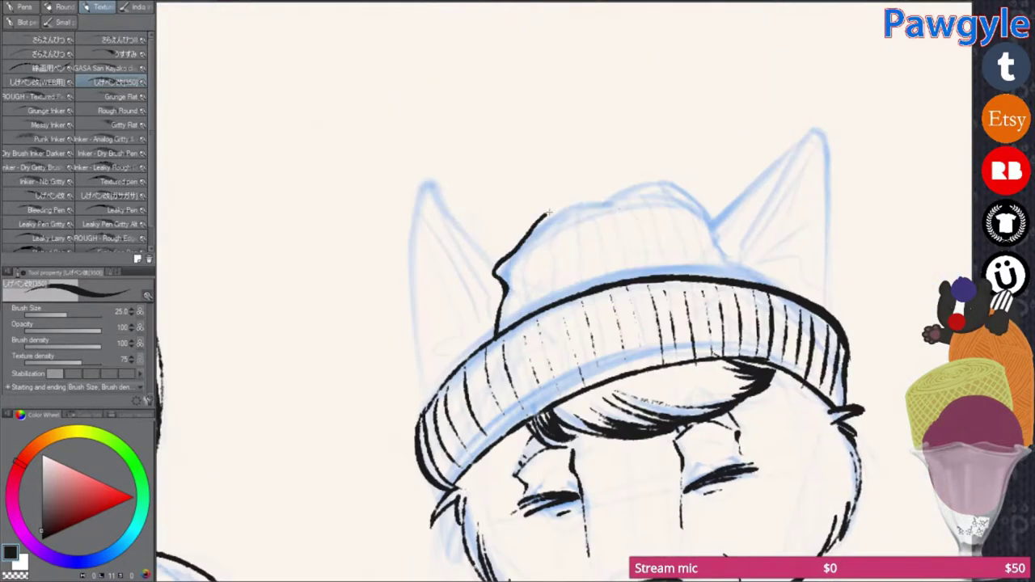
# Step: Ink the beanie's slouched crown and the two pointed ears beside it with inner fur strokes
pyautogui.moveTo(502, 259); pyautogui.dragTo(728, 178)
pyautogui.moveTo(791, 173); pyautogui.dragTo(802, 350)
pyautogui.moveTo(394, 215); pyautogui.dragTo(466, 320)
pyautogui.moveTo(391, 274); pyautogui.dragTo(379, 441)
pyautogui.moveTo(422, 283); pyautogui.dragTo(446, 380)
pyautogui.moveTo(779, 218)
pyautogui.mouseDown()
pyautogui.moveTo(738, 285)
pyautogui.moveTo(745, 299)
pyautogui.mouseUp()
pyautogui.moveTo(437, 283); pyautogui.dragTo(392, 344)
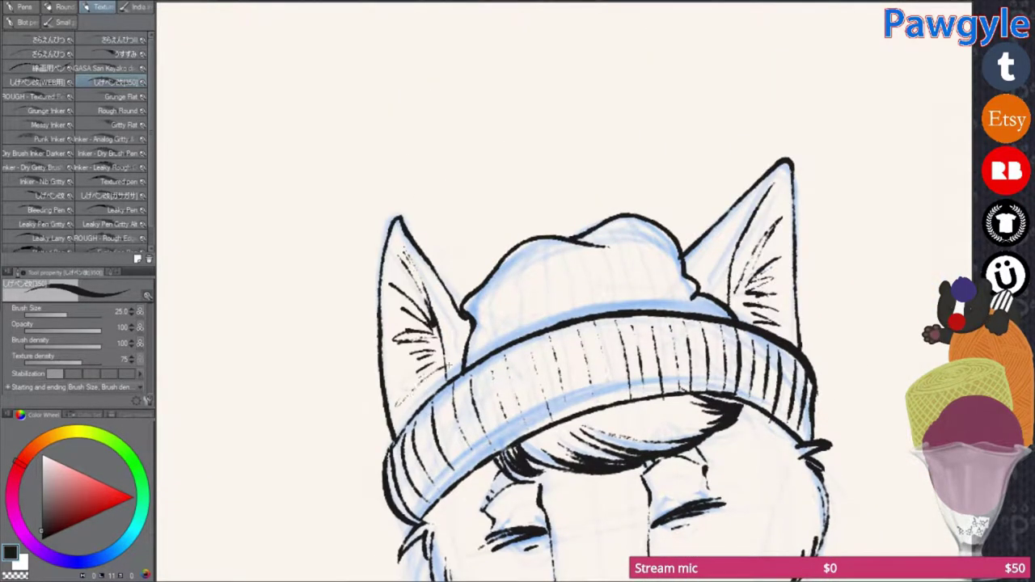
# Step: Add curved knit rib lines across the crown of the canine's beanie
pyautogui.moveTo(485, 283); pyautogui.dragTo(478, 351)
pyautogui.moveTo(518, 242); pyautogui.dragTo(501, 315)
pyautogui.moveTo(603, 238); pyautogui.dragTo(598, 311)
pyautogui.moveTo(680, 239); pyautogui.dragTo(671, 311)
pyautogui.scroll(-2, 518, 324)
pyautogui.scroll(-3, 567, 291)
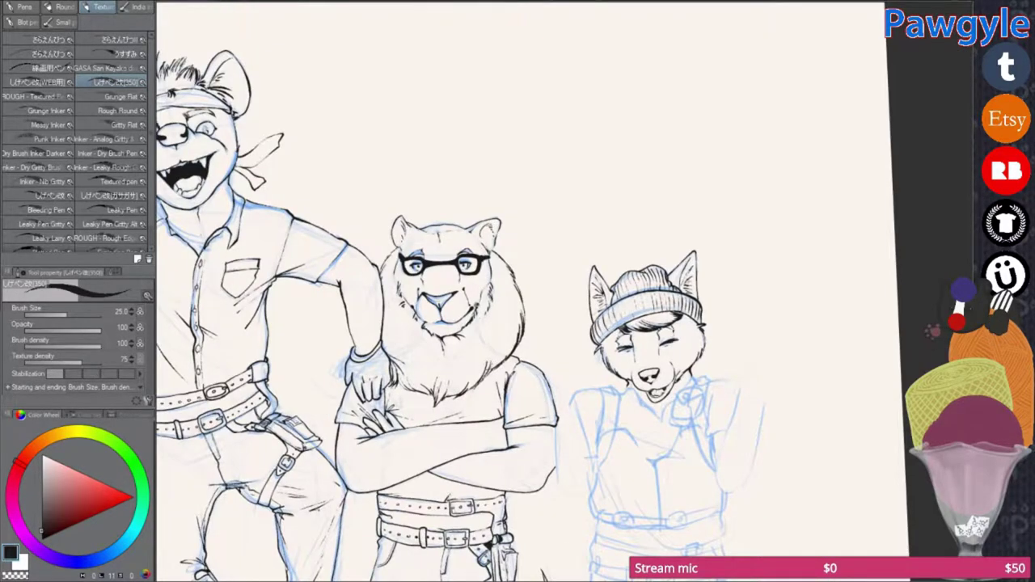
# Step: Ink the beanie-wearing canine's two raised arms with clenched fists, following the sketch down to both elbows
pyautogui.scroll(4, 647, 348)
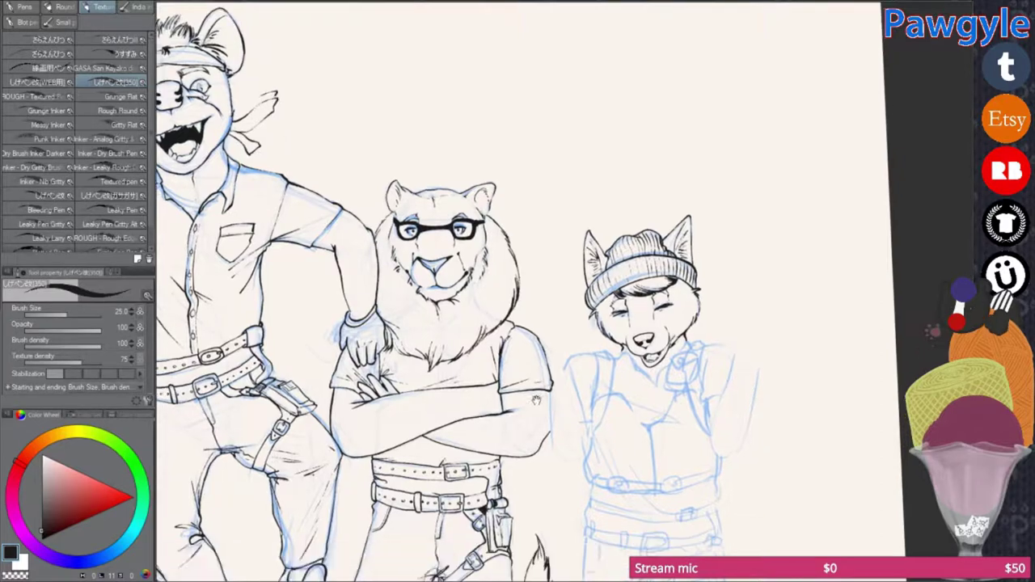
pyautogui.moveTo(538, 214)
pyautogui.mouseDown()
pyautogui.moveTo(633, 190)
pyautogui.moveTo(660, 226)
pyautogui.mouseUp()
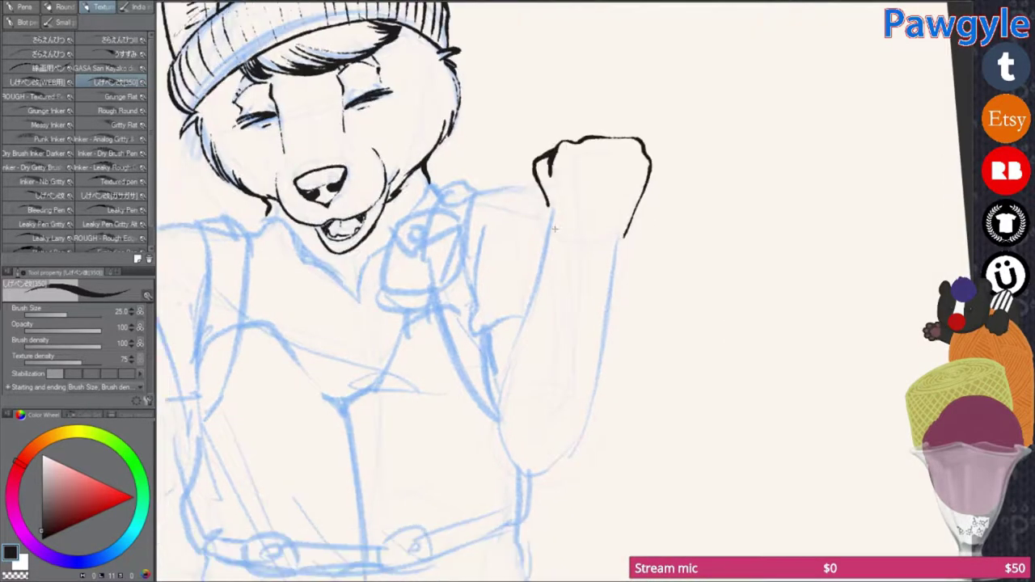
pyautogui.moveTo(551, 237); pyautogui.dragTo(489, 477)
pyautogui.moveTo(152, 371); pyautogui.dragTo(612, 286)
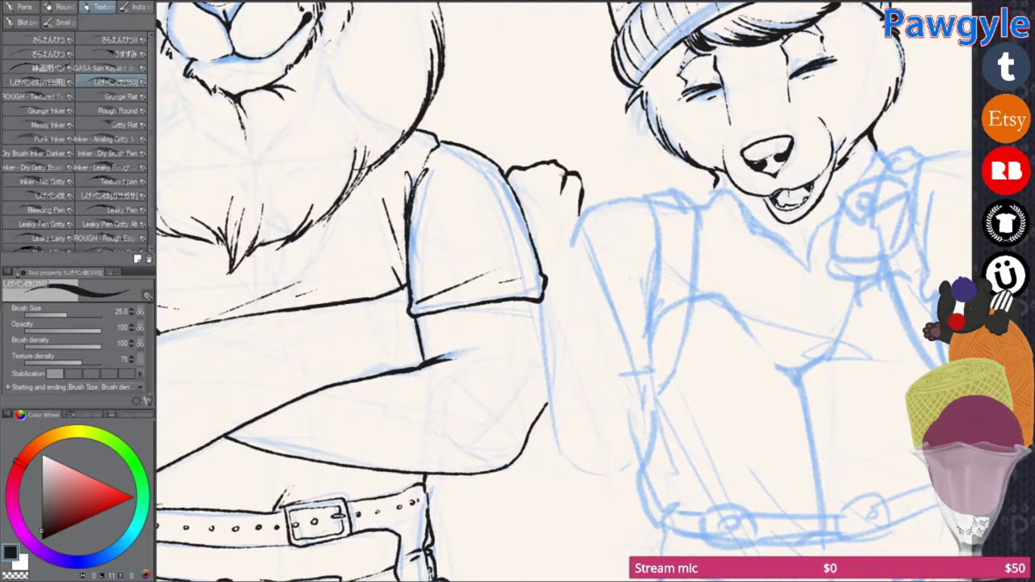
pyautogui.moveTo(577, 209); pyautogui.dragTo(586, 245)
pyautogui.moveTo(584, 191)
pyautogui.mouseDown()
pyautogui.moveTo(534, 154)
pyautogui.moveTo(599, 372)
pyautogui.mouseUp()
pyautogui.moveTo(547, 270); pyautogui.dragTo(492, 437)
pyautogui.moveTo(944, 96)
pyautogui.mouseDown()
pyautogui.moveTo(846, 190)
pyautogui.moveTo(653, 254)
pyautogui.mouseUp()
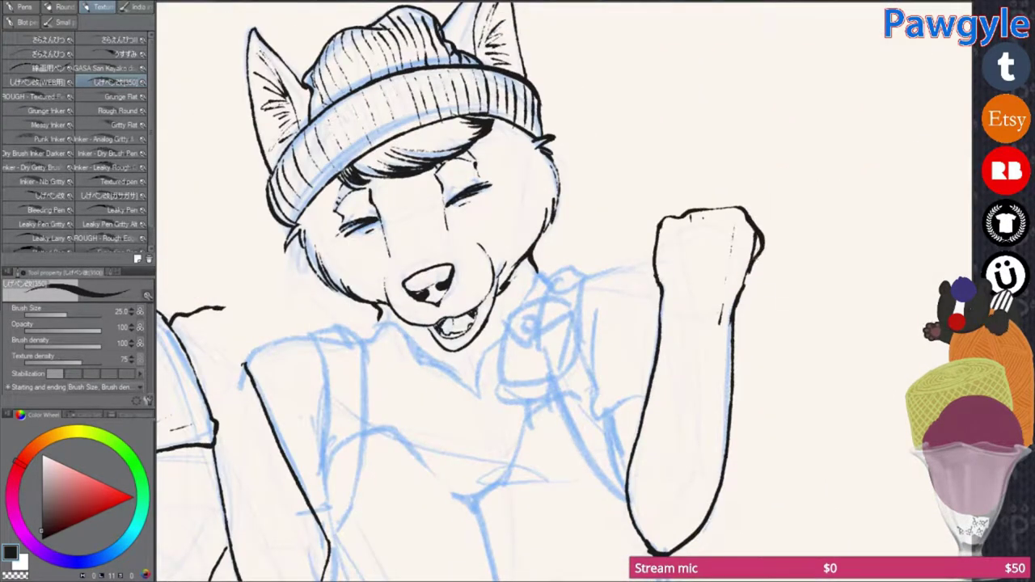
pyautogui.moveTo(436, 275); pyautogui.dragTo(659, 207)
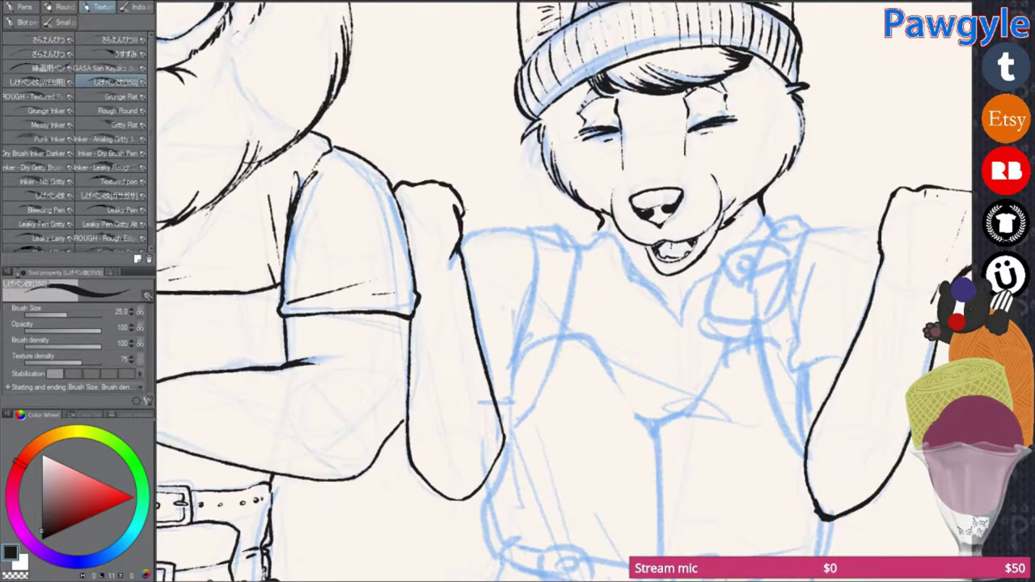
pyautogui.moveTo(455, 209); pyautogui.dragTo(459, 225)
# Step: Ink the canine's open shirt neckline, sleeves and shoulder straps with the small pouch on the chest
pyautogui.moveTo(659, 206)
pyautogui.mouseDown()
pyautogui.moveTo(610, 223)
pyautogui.moveTo(603, 243)
pyautogui.moveTo(526, 250)
pyautogui.moveTo(497, 205)
pyautogui.mouseUp()
pyautogui.moveTo(453, 275)
pyautogui.mouseDown()
pyautogui.moveTo(409, 453)
pyautogui.moveTo(406, 440)
pyautogui.mouseUp()
pyautogui.moveTo(497, 206); pyautogui.dragTo(550, 194)
pyautogui.moveTo(669, 267); pyautogui.dragTo(631, 427)
pyautogui.moveTo(550, 194)
pyautogui.mouseDown()
pyautogui.moveTo(534, 203)
pyautogui.moveTo(583, 154)
pyautogui.moveTo(534, 202)
pyautogui.moveTo(470, 237)
pyautogui.moveTo(586, 59)
pyautogui.mouseUp()
# Step: Ink the canine's torso sides, front seam and the waist strap with its two round clasps
pyautogui.moveTo(507, 201)
pyautogui.mouseDown()
pyautogui.moveTo(596, 298)
pyautogui.moveTo(680, 202)
pyautogui.mouseUp()
pyautogui.moveTo(475, 240)
pyautogui.mouseDown()
pyautogui.moveTo(506, 210)
pyautogui.moveTo(709, 262)
pyautogui.mouseUp()
pyautogui.moveTo(627, 312); pyautogui.dragTo(765, 330)
pyautogui.moveTo(615, 388)
pyautogui.mouseDown()
pyautogui.moveTo(633, 415)
pyautogui.moveTo(514, 340)
pyautogui.moveTo(740, 193)
pyautogui.mouseUp()
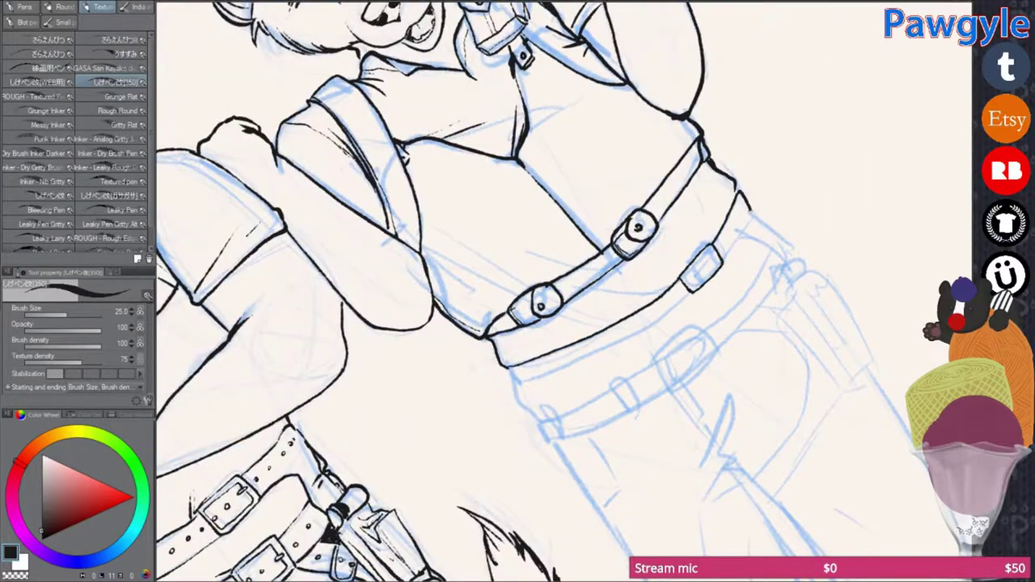
# Step: Ink the two lower belts around the canine's waist with their rectangular buckles and belt loop
pyautogui.moveTo(719, 261); pyautogui.dragTo(755, 189)
pyautogui.moveTo(566, 372); pyautogui.dragTo(614, 396)
pyautogui.moveTo(495, 306); pyautogui.dragTo(623, 264)
pyautogui.moveTo(614, 397); pyautogui.dragTo(566, 372)
pyautogui.moveTo(514, 324)
pyautogui.mouseDown()
pyautogui.moveTo(595, 273)
pyautogui.moveTo(608, 309)
pyautogui.mouseUp()
pyautogui.moveTo(615, 397); pyautogui.dragTo(600, 411)
pyautogui.moveTo(620, 259)
pyautogui.mouseDown()
pyautogui.moveTo(682, 272)
pyautogui.moveTo(671, 258)
pyautogui.mouseUp()
pyautogui.moveTo(615, 396); pyautogui.dragTo(566, 372)
# Step: Ink the holster hanging at the canine's hip and dot punched holes along the lowest belt
pyautogui.moveTo(695, 218); pyautogui.dragTo(711, 300)
pyautogui.moveTo(566, 373)
pyautogui.mouseDown()
pyautogui.moveTo(615, 397)
pyautogui.moveTo(566, 372)
pyautogui.mouseUp()
pyautogui.moveTo(732, 267); pyautogui.dragTo(760, 291)
pyautogui.moveTo(716, 227); pyautogui.dragTo(752, 267)
pyautogui.moveTo(717, 301); pyautogui.dragTo(741, 402)
pyautogui.moveTo(518, 324); pyautogui.dragTo(521, 305)
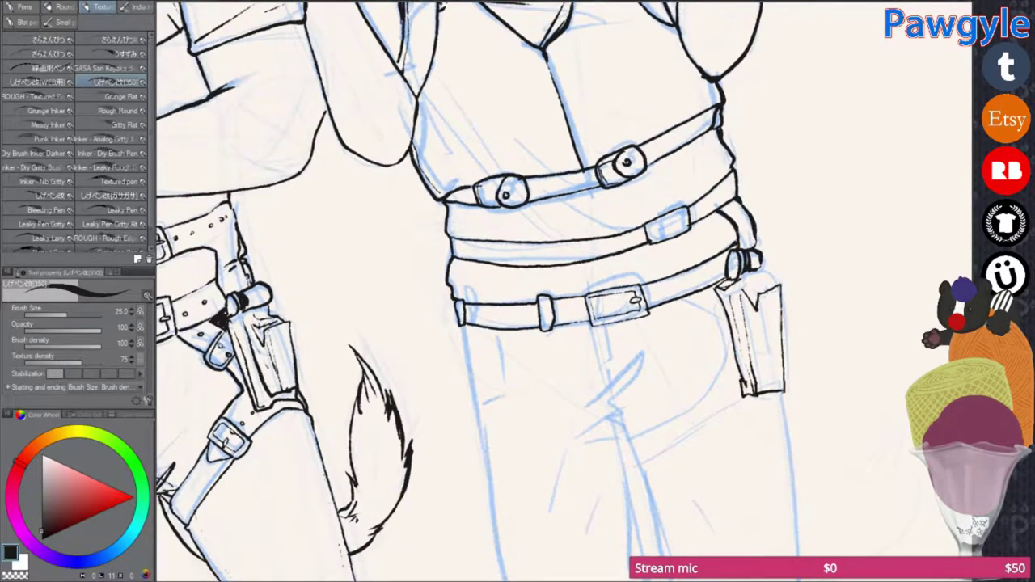
pyautogui.moveTo(615, 397); pyautogui.dragTo(566, 373)
pyautogui.click(617, 294)
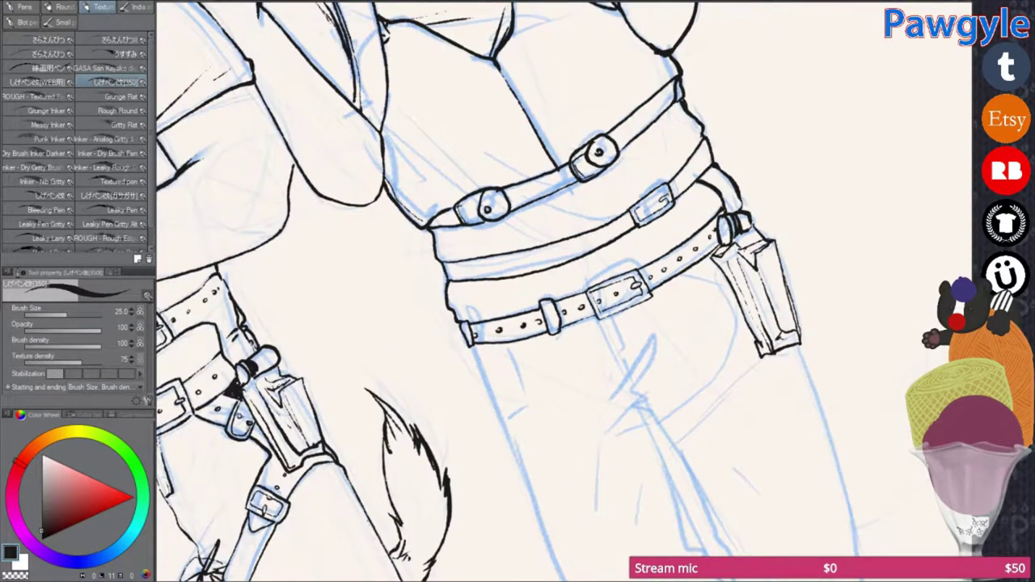
# Step: Ink the canine's trousers with pocket, fly, leg outlines and folds, plus the strap around the thigh
pyautogui.scroll(-4, 605, 252)
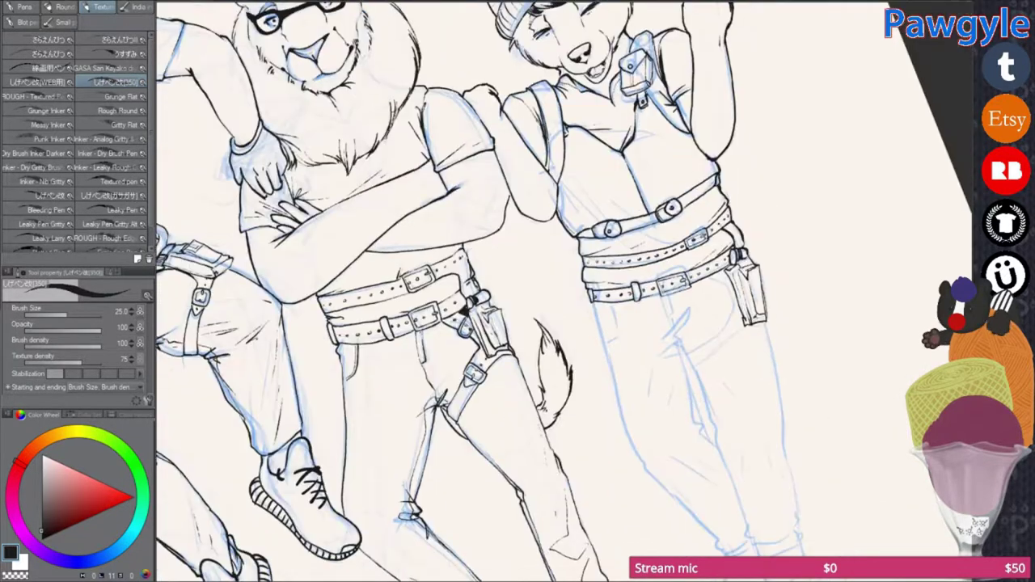
pyautogui.scroll(3, 605, 251)
pyautogui.moveTo(603, 241)
pyautogui.mouseDown()
pyautogui.moveTo(591, 308)
pyautogui.moveTo(619, 296)
pyautogui.moveTo(620, 220)
pyautogui.mouseUp()
pyautogui.moveTo(595, 187)
pyautogui.mouseDown()
pyautogui.moveTo(588, 360)
pyautogui.moveTo(627, 374)
pyautogui.mouseUp()
pyautogui.scroll(-3, 615, 364)
pyautogui.moveTo(566, 307); pyautogui.dragTo(590, 340)
pyautogui.moveTo(615, 405); pyautogui.dragTo(648, 453)
pyautogui.scroll(3, 720, 405)
pyautogui.moveTo(716, 130); pyautogui.dragTo(721, 497)
pyautogui.scroll(3, 721, 507)
pyautogui.moveTo(718, 271); pyautogui.dragTo(628, 380)
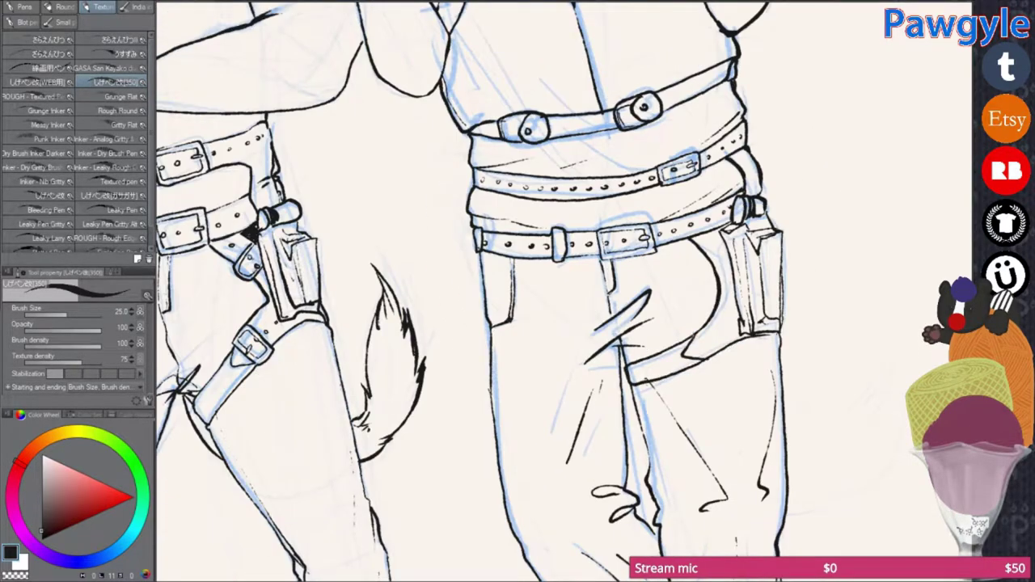
# Step: Ink the canine's lower trouser legs with rolled cuffs and the two laced shoes
pyautogui.scroll(-5, 692, 347)
pyautogui.moveTo(681, 333)
pyautogui.mouseDown()
pyautogui.moveTo(665, 369)
pyautogui.moveTo(765, 364)
pyautogui.moveTo(703, 307)
pyautogui.moveTo(716, 356)
pyautogui.mouseUp()
pyautogui.scroll(-1, 693, 340)
pyautogui.moveTo(668, 437); pyautogui.dragTo(748, 421)
pyautogui.moveTo(598, 284); pyautogui.dragTo(570, 339)
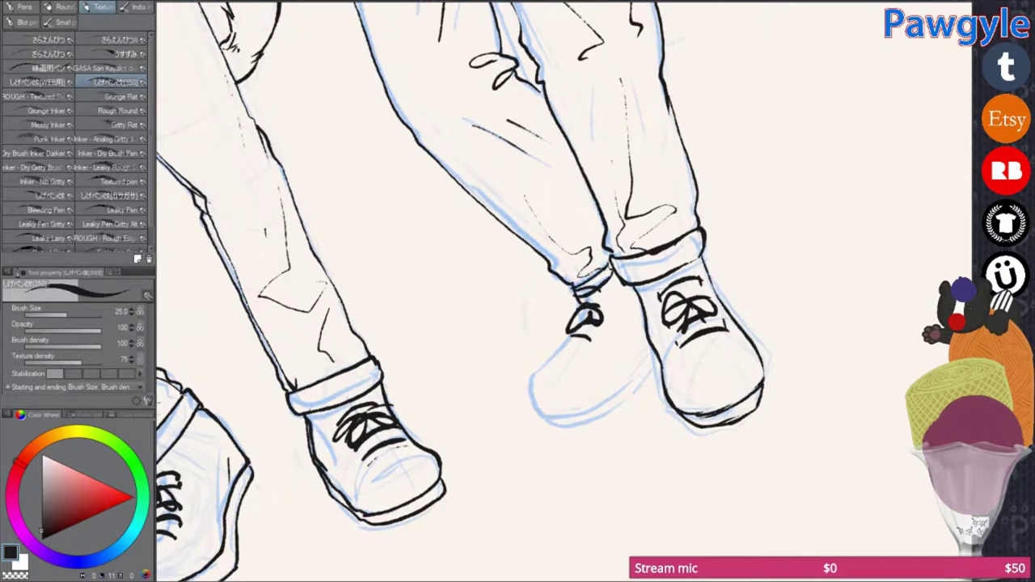
pyautogui.moveTo(611, 300)
pyautogui.mouseDown()
pyautogui.moveTo(572, 336)
pyautogui.moveTo(652, 384)
pyautogui.mouseUp()
pyautogui.scroll(-5, 566, 323)
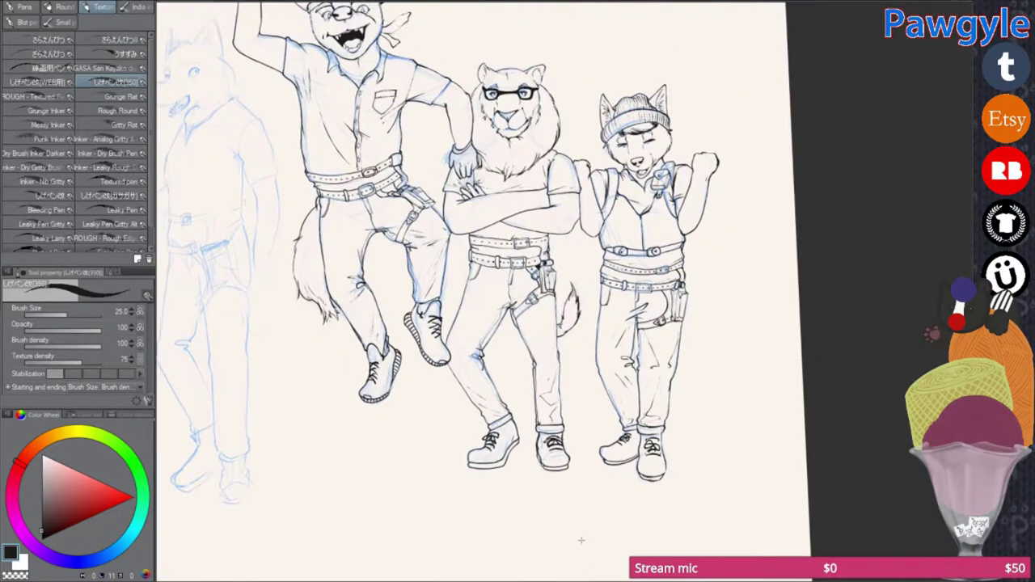
# Step: Ink the beanie-wearing canine's tail hanging behind the legs
pyautogui.scroll(5, 647, 291)
pyautogui.scroll(-5, 478, 437)
pyautogui.moveTo(404, 197); pyautogui.dragTo(451, 261)
pyautogui.scroll(5, 450, 261)
pyautogui.scroll(-4, 584, 228)
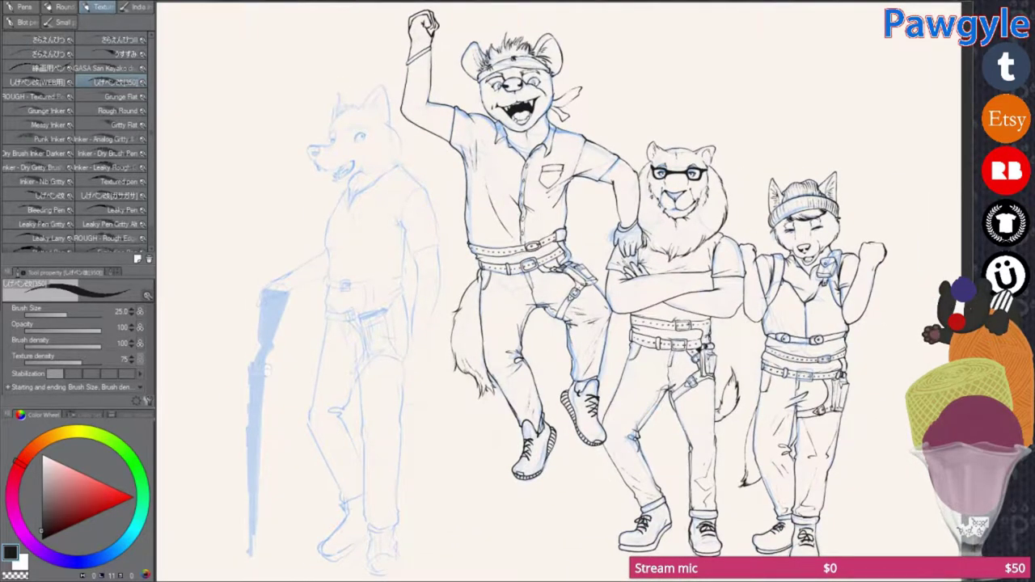
# Step: Ink the remaining wolf's near eye with pupil, its eyebrow and the nose with a dark nostril
pyautogui.scroll(5, 324, 162)
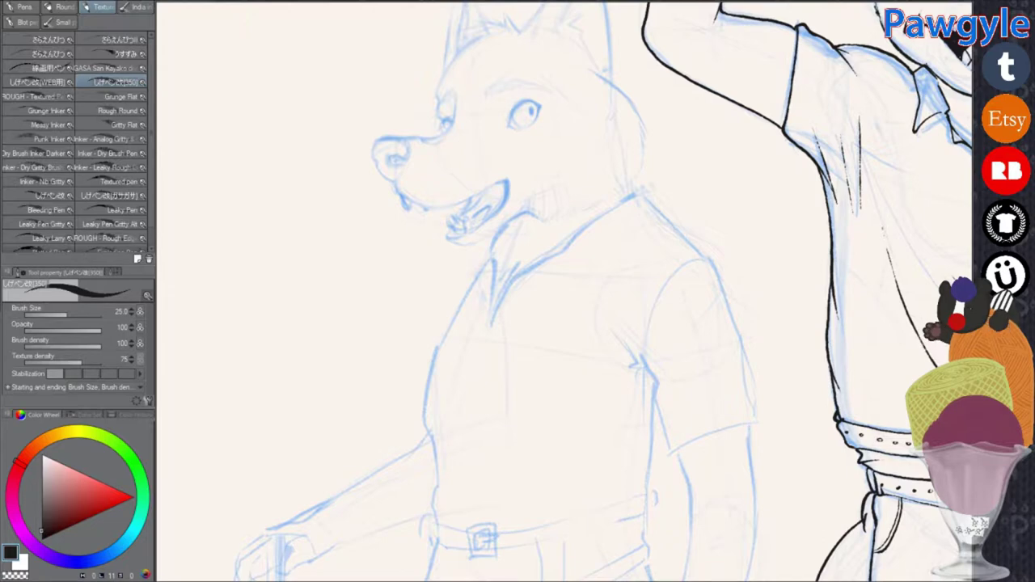
pyautogui.scroll(3, 517, 243)
pyautogui.scroll(2, 567, 242)
pyautogui.moveTo(642, 208); pyautogui.dragTo(624, 248)
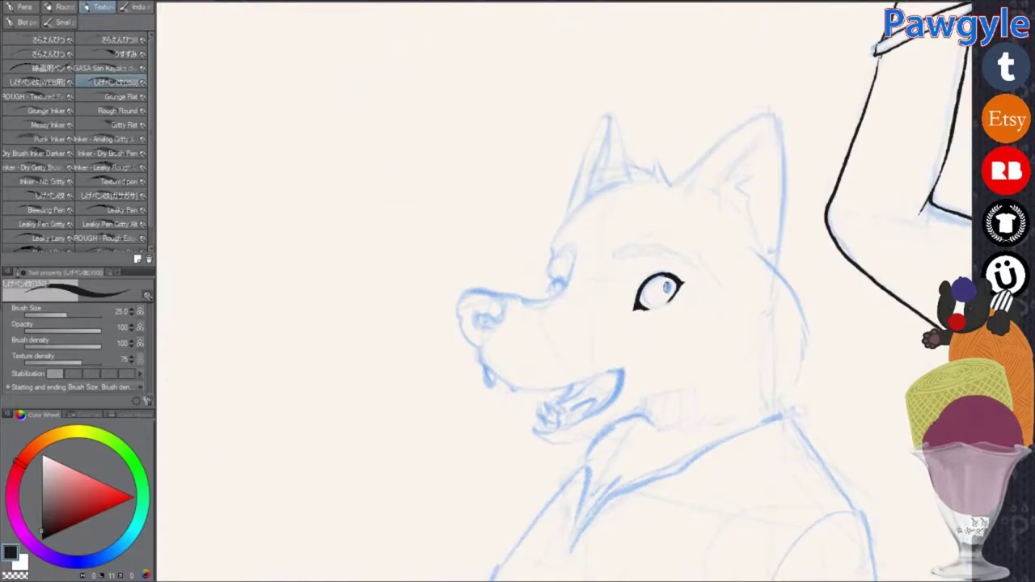
pyautogui.moveTo(550, 271)
pyautogui.mouseDown()
pyautogui.moveTo(162, 497)
pyautogui.moveTo(566, 259)
pyautogui.moveTo(616, 210)
pyautogui.mouseUp()
pyautogui.moveTo(496, 306)
pyautogui.mouseDown()
pyautogui.moveTo(458, 284)
pyautogui.moveTo(479, 324)
pyautogui.mouseUp()
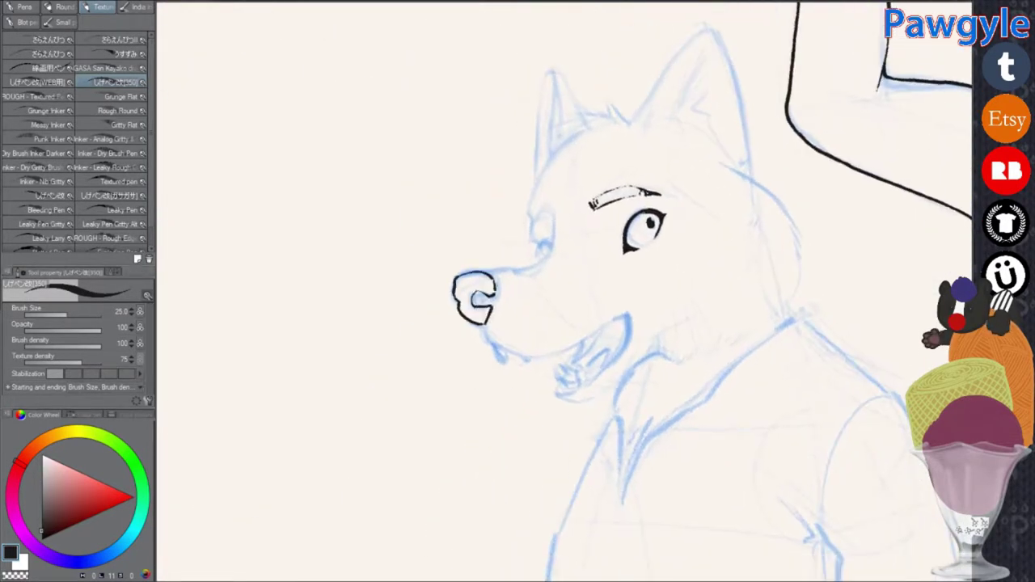
pyautogui.moveTo(567, 323); pyautogui.dragTo(558, 308)
pyautogui.moveTo(477, 300); pyautogui.dragTo(485, 308)
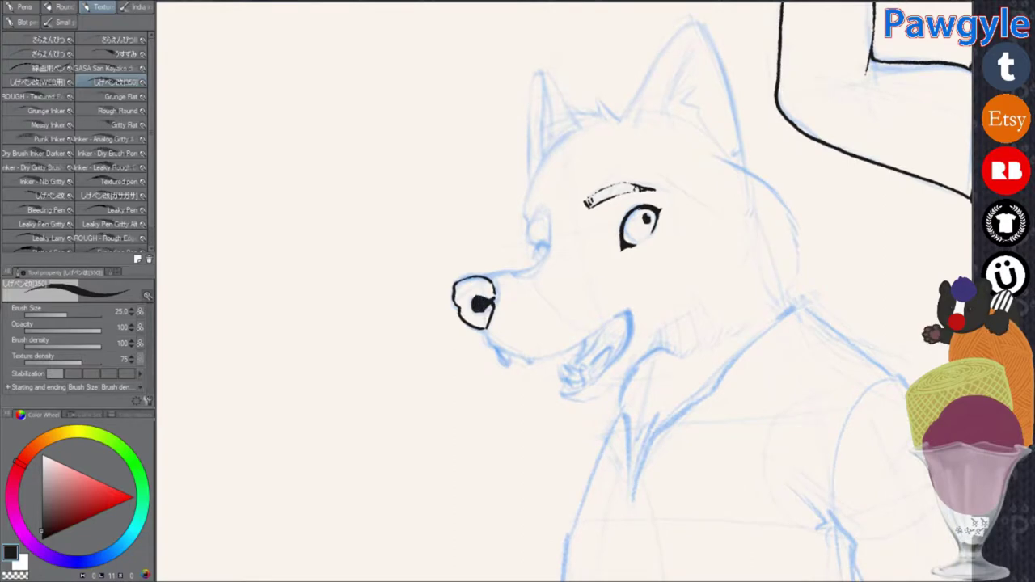
# Step: Ink the wolf's muzzle bridge, upper lip and open mouth with teeth, tongue and lower jaw
pyautogui.moveTo(567, 323); pyautogui.dragTo(518, 267)
pyautogui.moveTo(489, 323)
pyautogui.mouseDown()
pyautogui.moveTo(534, 236)
pyautogui.moveTo(567, 307)
pyautogui.moveTo(638, 366)
pyautogui.mouseUp()
pyautogui.moveTo(567, 308); pyautogui.dragTo(518, 243)
pyautogui.hotkey('ctrl', '@')
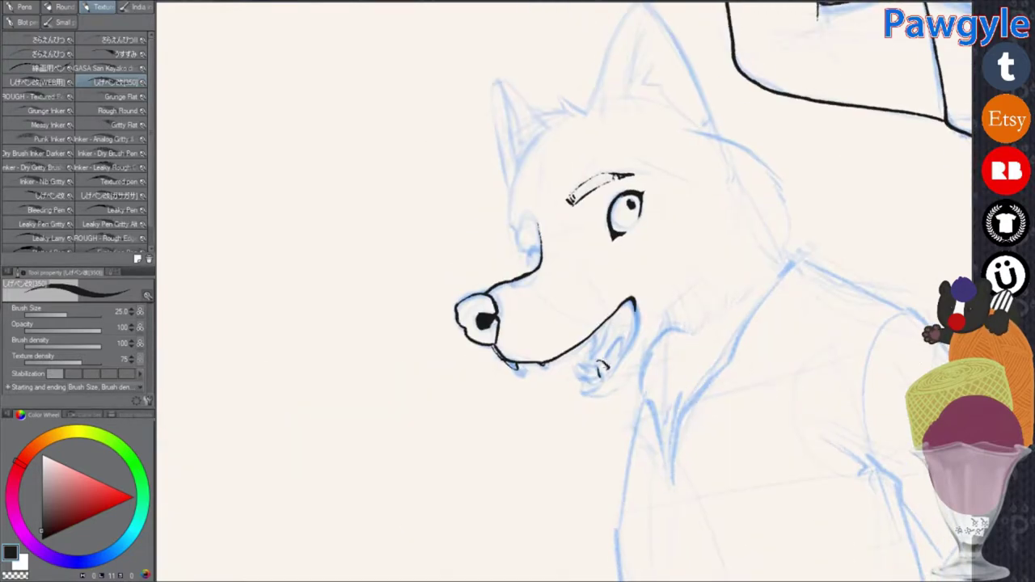
pyautogui.moveTo(578, 385); pyautogui.dragTo(617, 378)
pyautogui.moveTo(566, 324); pyautogui.dragTo(582, 348)
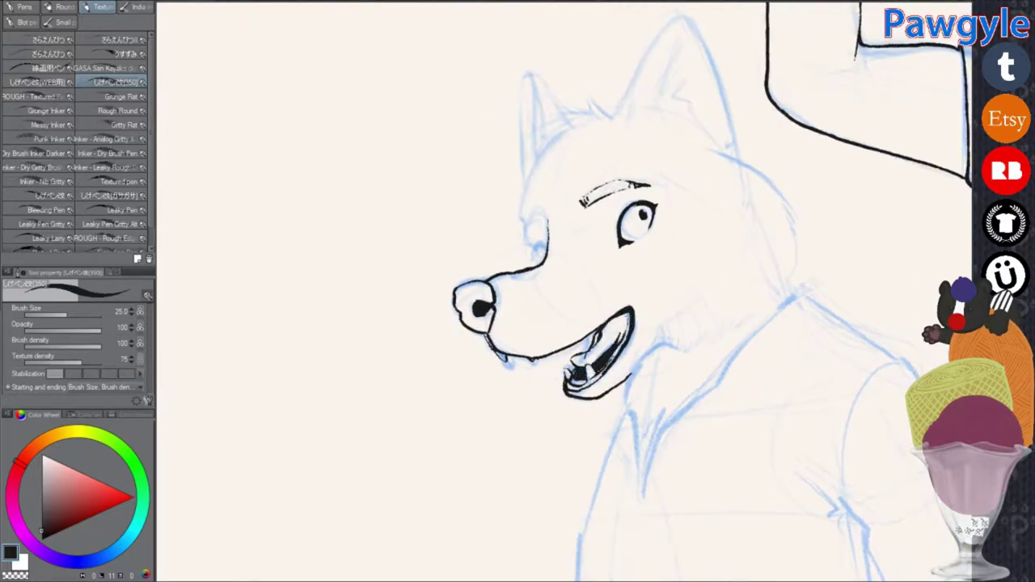
pyautogui.moveTo(567, 324); pyautogui.dragTo(558, 315)
pyautogui.moveTo(631, 380); pyautogui.dragTo(694, 346)
# Step: Ink the wolf's far eye, furry forehead, two pointed ears with inner fur, and the cheek and neck fur
pyautogui.moveTo(567, 323); pyautogui.dragTo(579, 389)
pyautogui.moveTo(538, 292); pyautogui.dragTo(558, 283)
pyautogui.moveTo(566, 323)
pyautogui.mouseDown()
pyautogui.moveTo(587, 346)
pyautogui.moveTo(550, 307)
pyautogui.moveTo(558, 300)
pyautogui.mouseUp()
pyautogui.moveTo(659, 250); pyautogui.dragTo(692, 400)
pyautogui.moveTo(566, 324)
pyautogui.mouseDown()
pyautogui.moveTo(582, 348)
pyautogui.moveTo(574, 332)
pyautogui.moveTo(558, 380)
pyautogui.mouseUp()
pyautogui.moveTo(566, 323)
pyautogui.mouseDown()
pyautogui.moveTo(550, 308)
pyautogui.moveTo(558, 300)
pyautogui.mouseUp()
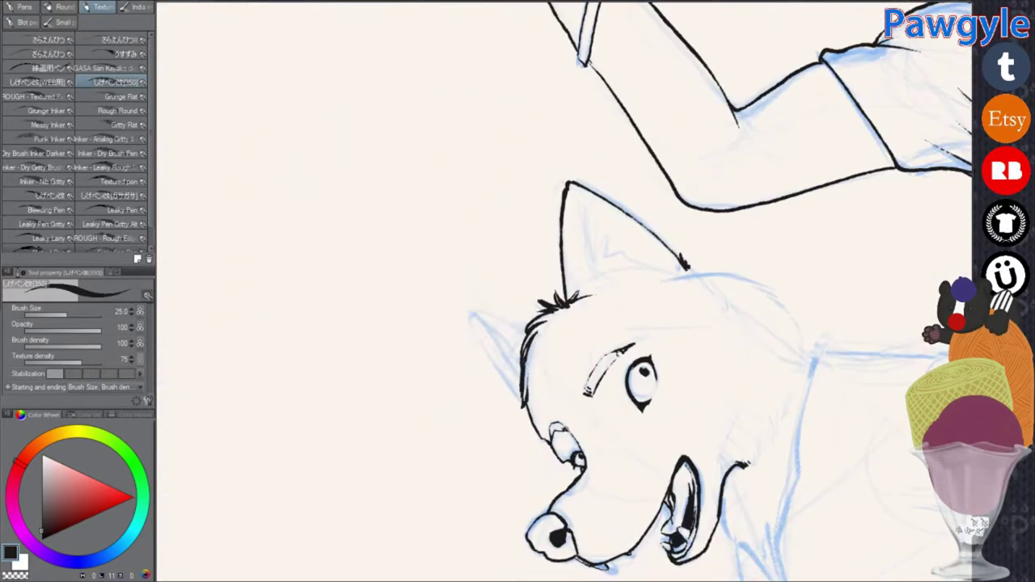
pyautogui.moveTo(471, 316); pyautogui.dragTo(522, 396)
pyautogui.moveTo(574, 203)
pyautogui.mouseDown()
pyautogui.moveTo(594, 259)
pyautogui.moveTo(590, 243)
pyautogui.moveTo(566, 283)
pyautogui.moveTo(520, 196)
pyautogui.moveTo(570, 331)
pyautogui.moveTo(563, 324)
pyautogui.moveTo(582, 307)
pyautogui.mouseUp()
pyautogui.moveTo(581, 251); pyautogui.dragTo(599, 228)
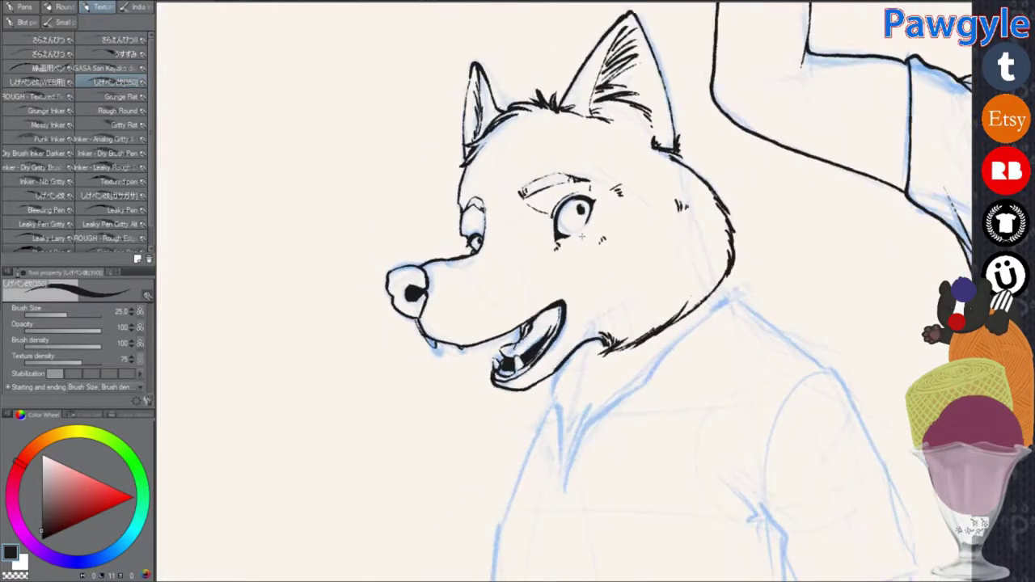
# Step: Ink the wolf's shirt collar, shoulder, short sleeve and the arm hanging at its side
pyautogui.moveTo(770, 236); pyautogui.dragTo(794, 114)
pyautogui.moveTo(756, 194); pyautogui.dragTo(630, 279)
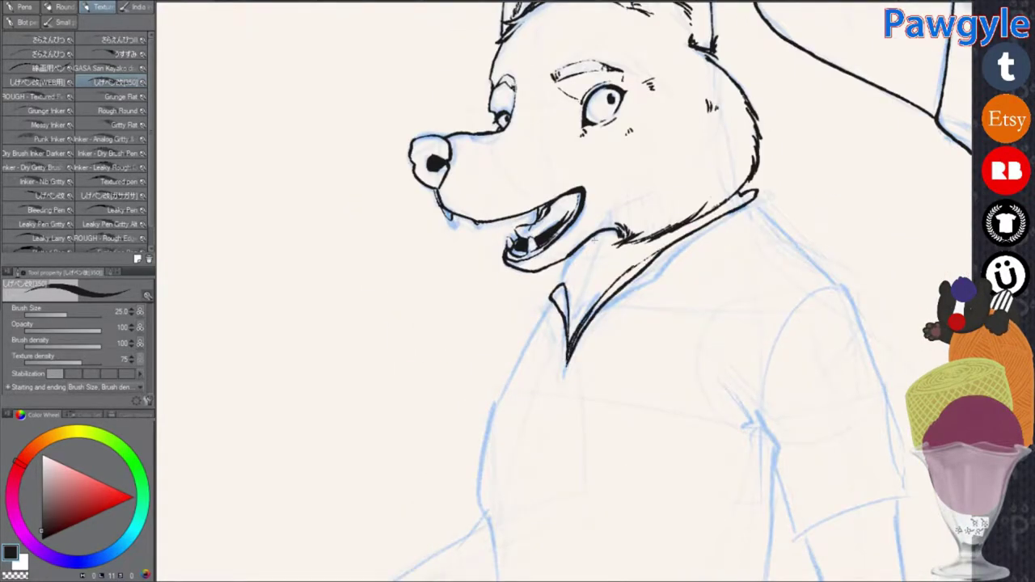
pyautogui.moveTo(728, 242)
pyautogui.mouseDown()
pyautogui.moveTo(717, 224)
pyautogui.moveTo(728, 203)
pyautogui.moveTo(843, 219)
pyautogui.moveTo(793, 267)
pyautogui.moveTo(776, 122)
pyautogui.moveTo(768, 324)
pyautogui.moveTo(323, 364)
pyautogui.mouseUp()
pyautogui.scroll(2, 844, 219)
pyautogui.moveTo(768, 243)
pyautogui.mouseDown()
pyautogui.moveTo(728, 203)
pyautogui.moveTo(712, 243)
pyautogui.mouseUp()
# Step: Ink the hand and curled fingers at the end of the wolf's hanging arm
pyautogui.moveTo(620, 200); pyautogui.dragTo(671, 185)
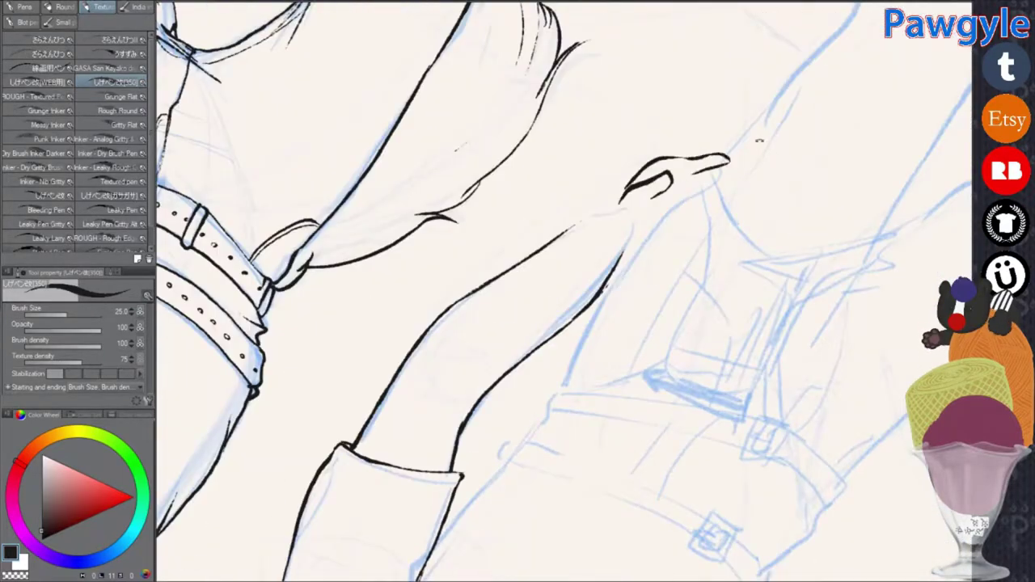
pyautogui.moveTo(760, 141); pyautogui.dragTo(647, 182)
pyautogui.moveTo(571, 220)
pyautogui.mouseDown()
pyautogui.moveTo(485, 283)
pyautogui.moveTo(611, 230)
pyautogui.moveTo(631, 181)
pyautogui.moveTo(566, 243)
pyautogui.moveTo(654, 247)
pyautogui.moveTo(627, 201)
pyautogui.mouseUp()
pyautogui.scroll(-3, 567, 243)
pyautogui.scroll(3, 597, 247)
pyautogui.scroll(-3, 566, 242)
# Step: Lasso the wolf's hanging hand and transform it at 102% scale, then return to the inking pen
pyautogui.press('m')
pyautogui.hotkey('ctrl', 't')
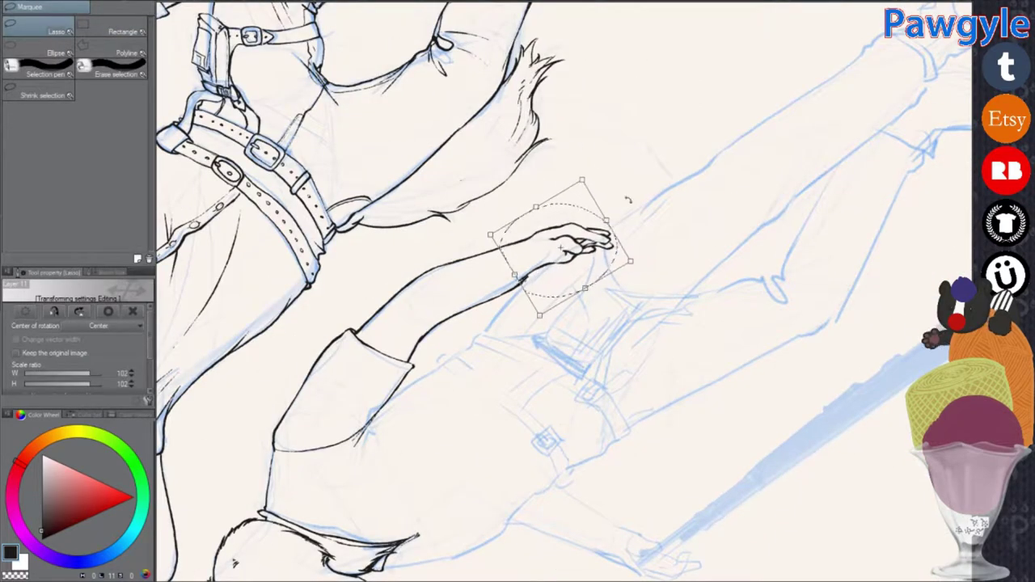
pyautogui.press('Return')
pyautogui.press('p')
# Step: Ink the front and back outlines of the wolf's shirt and the square buckle of the upper belt
pyautogui.scroll(3, 626, 201)
pyautogui.scroll(-3, 554, 432)
pyautogui.scroll(3, 554, 432)
pyautogui.scroll(2, 688, 344)
pyautogui.scroll(-2, 689, 345)
pyautogui.scroll(2, 613, 391)
pyautogui.moveTo(567, 422); pyautogui.dragTo(585, 426)
pyautogui.moveTo(605, 423); pyautogui.dragTo(657, 411)
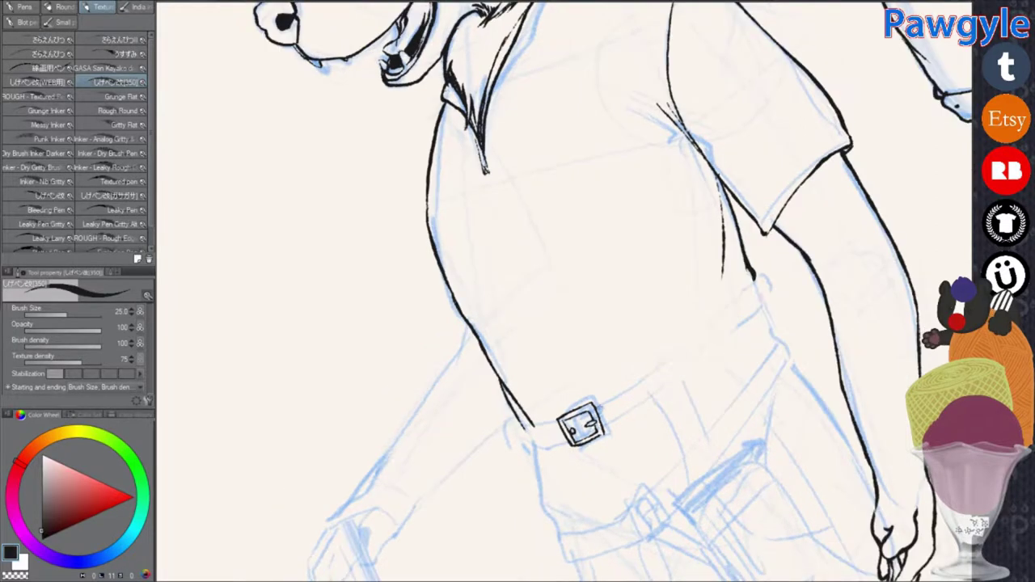
# Step: Ink the wolf's upper belt with its holes, the curved side strap and the lower belt's buckle
pyautogui.moveTo(771, 463)
pyautogui.mouseDown()
pyautogui.moveTo(807, 284)
pyautogui.moveTo(768, 312)
pyautogui.mouseUp()
pyautogui.scroll(2, 601, 317)
pyautogui.moveTo(658, 398)
pyautogui.mouseDown()
pyautogui.moveTo(615, 340)
pyautogui.moveTo(587, 343)
pyautogui.moveTo(598, 367)
pyautogui.moveTo(628, 346)
pyautogui.mouseUp()
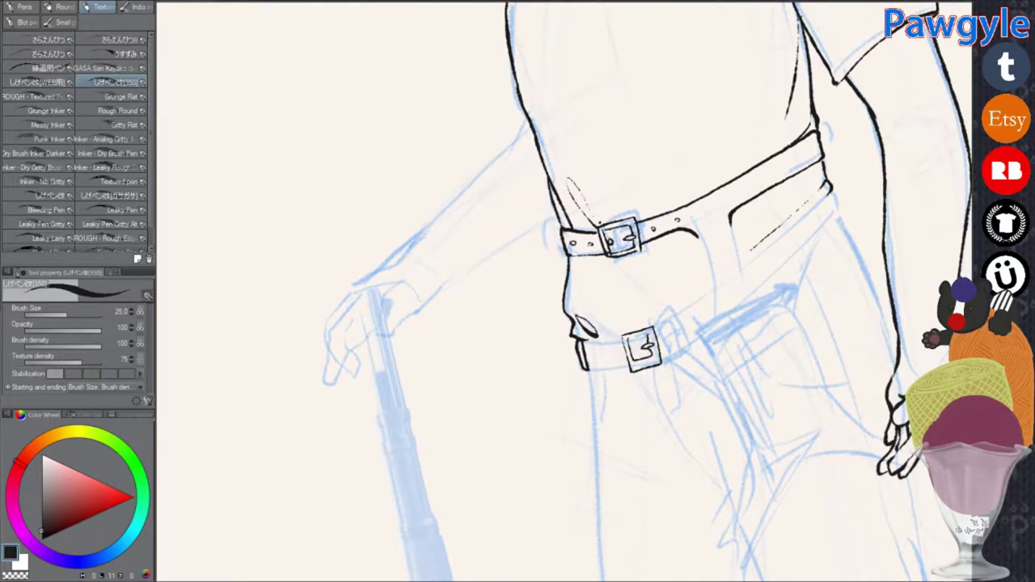
pyautogui.scroll(-3, 602, 316)
pyautogui.scroll(3, 665, 343)
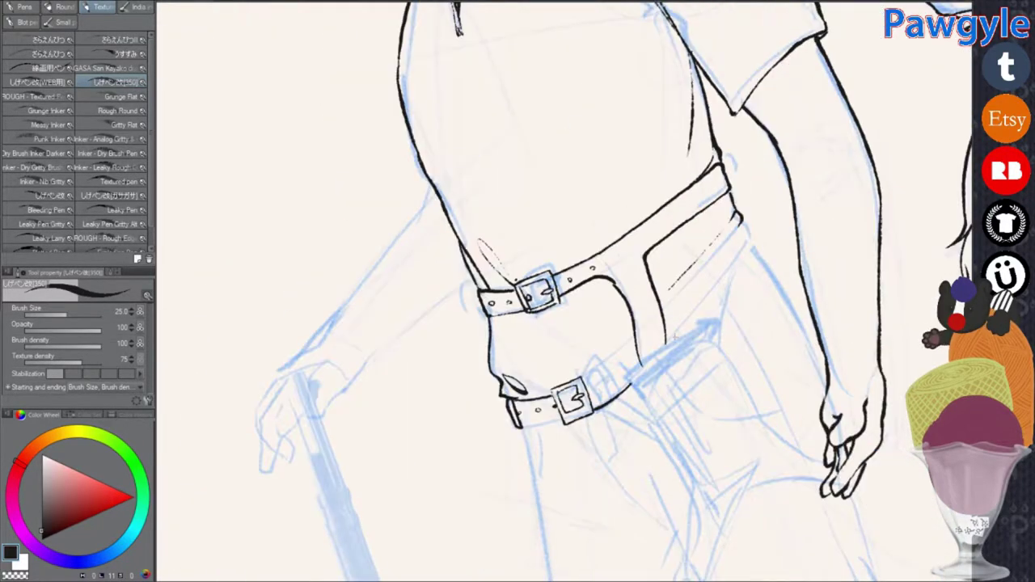
# Step: Ink the wolf's hip holster with its handle and front pocket, plus the buckled strap around the thigh
pyautogui.moveTo(627, 366); pyautogui.dragTo(647, 387)
pyautogui.moveTo(652, 364)
pyautogui.mouseDown()
pyautogui.moveTo(716, 315)
pyautogui.moveTo(719, 327)
pyautogui.mouseUp()
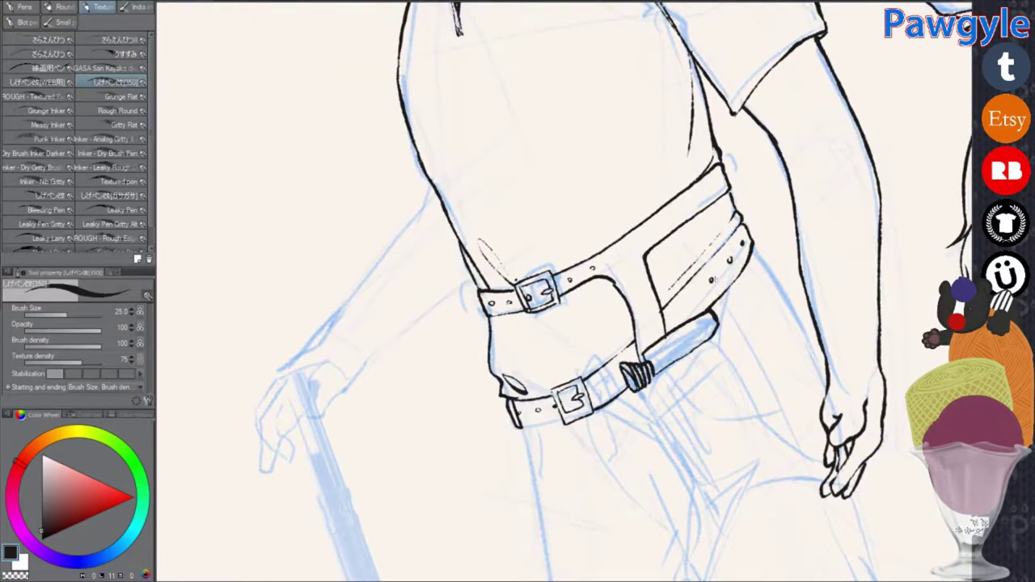
pyautogui.scroll(-2, 711, 280)
pyautogui.moveTo(661, 297); pyautogui.dragTo(690, 242)
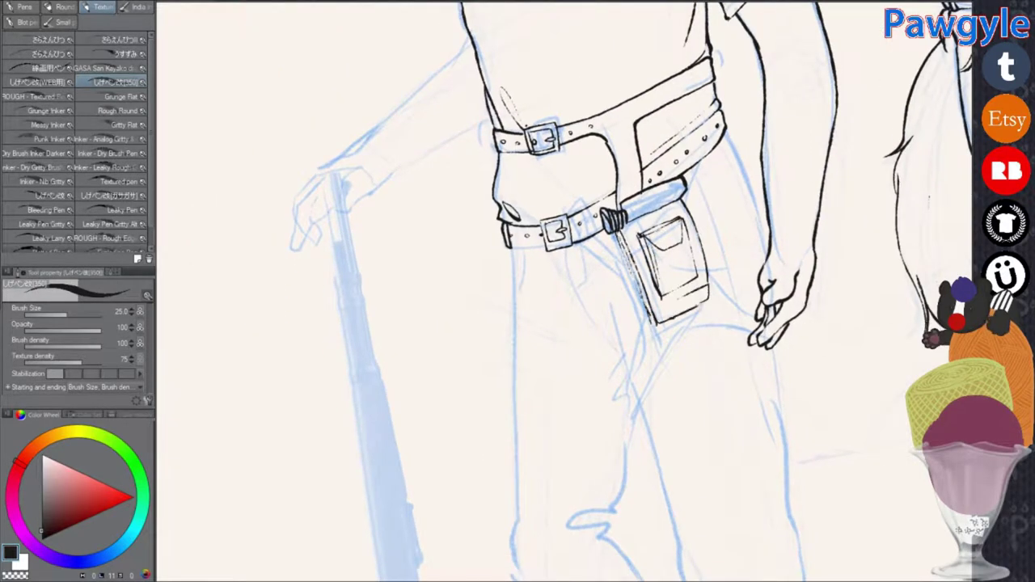
pyautogui.moveTo(641, 275); pyautogui.dragTo(637, 366)
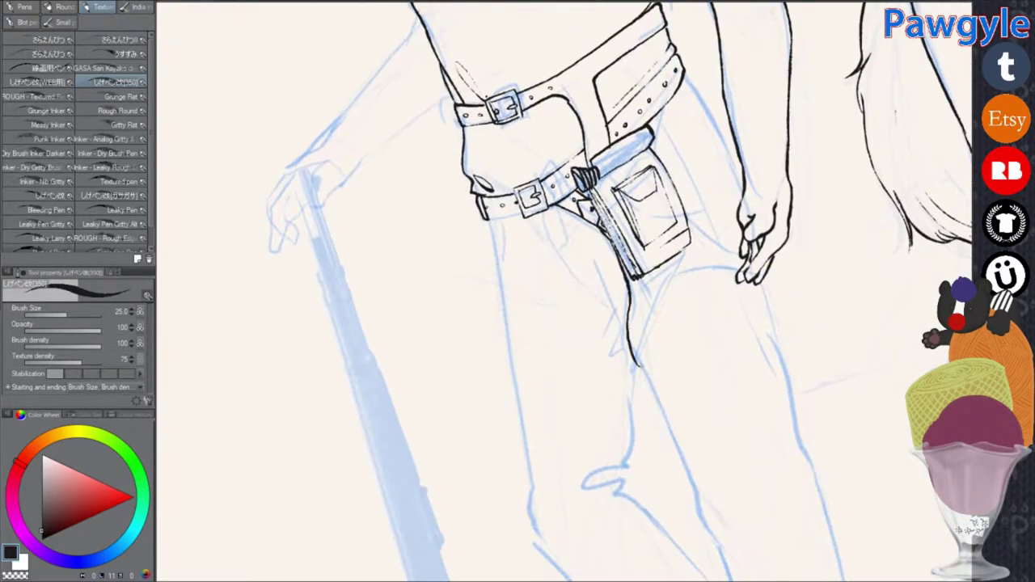
pyautogui.moveTo(635, 310); pyautogui.dragTo(647, 326)
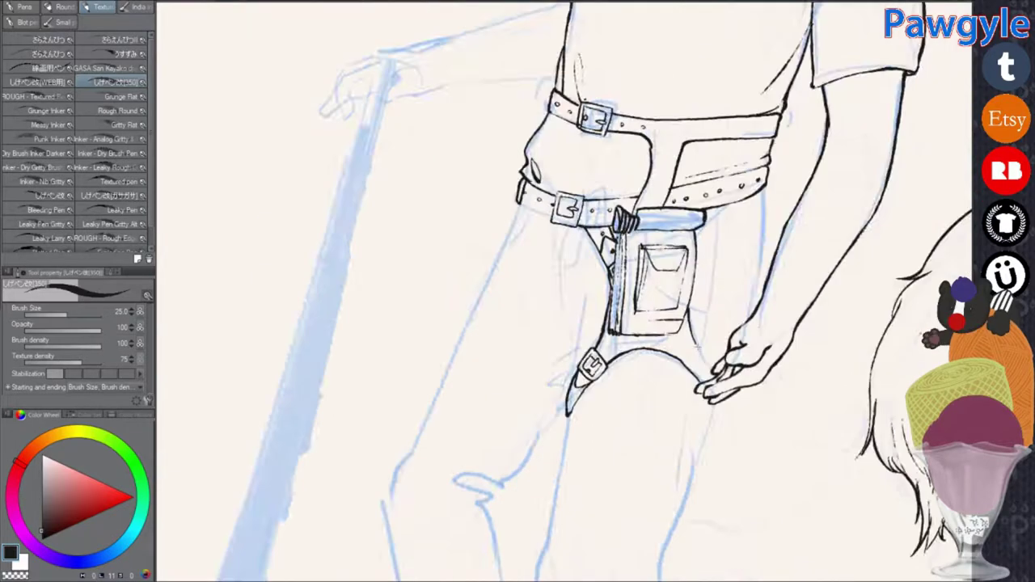
# Step: Ink the outlines of both wolf trouser legs with fold lines around the knees and ankles
pyautogui.moveTo(641, 279); pyautogui.dragTo(738, 267)
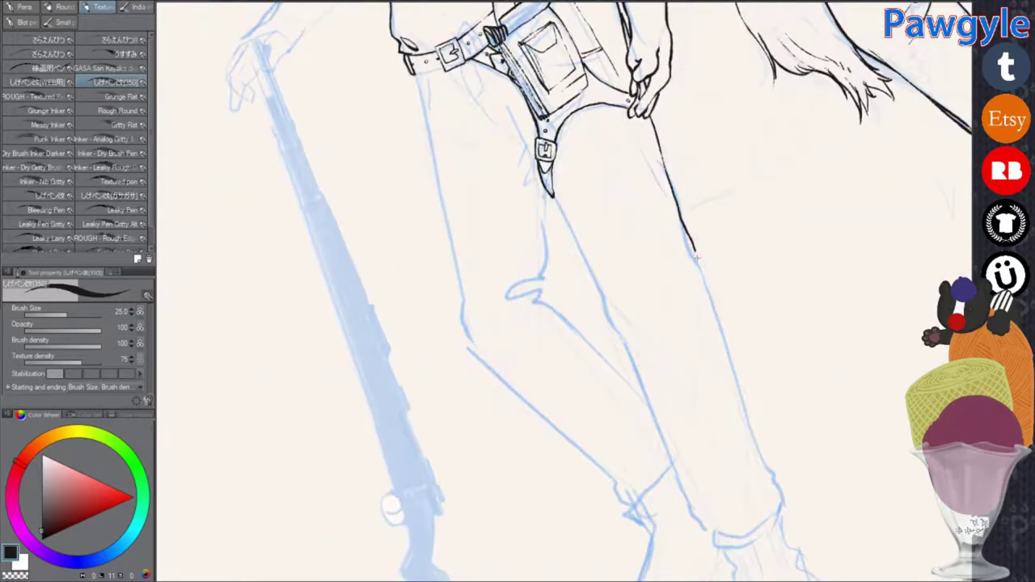
pyautogui.moveTo(725, 329); pyautogui.dragTo(781, 514)
pyautogui.moveTo(719, 353); pyautogui.dragTo(664, 467)
pyautogui.moveTo(522, 47); pyautogui.dragTo(559, 359)
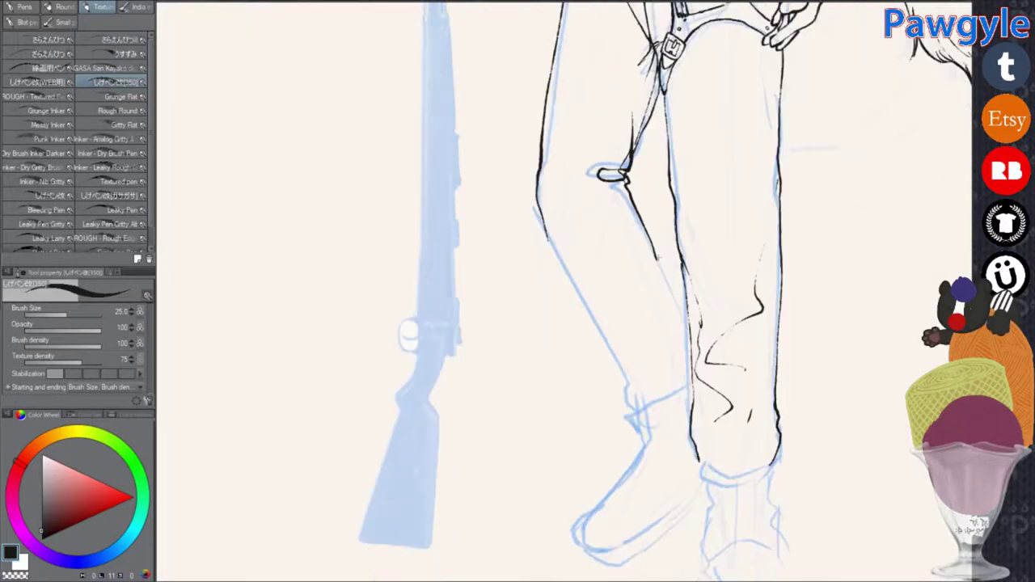
pyautogui.moveTo(598, 432); pyautogui.dragTo(617, 443)
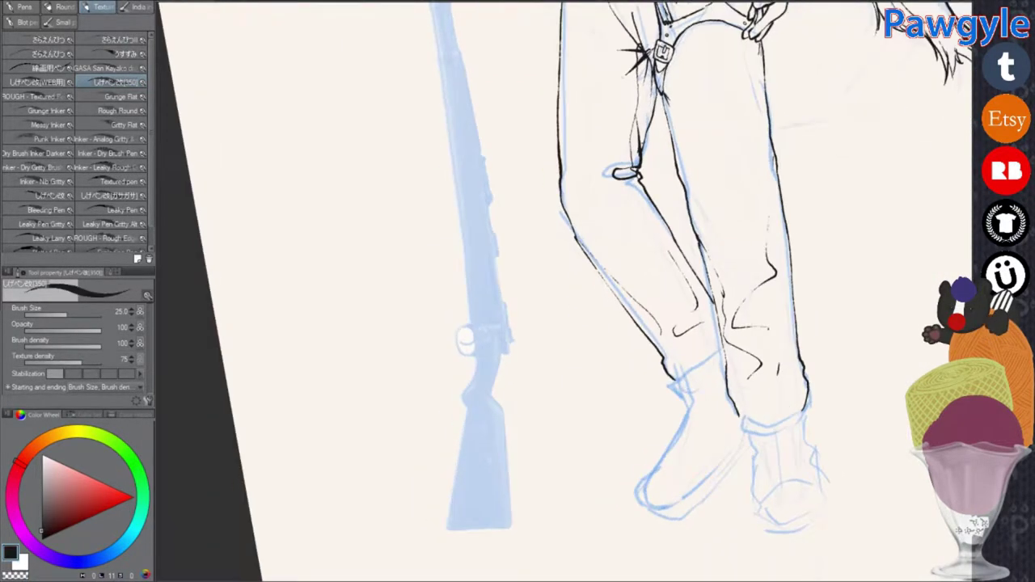
# Step: Ink the wolf's trouser cuffs and both boots, with sole lines and laces tied in a bow on one boot
pyautogui.moveTo(568, 250); pyautogui.dragTo(692, 344)
pyautogui.moveTo(647, 218)
pyautogui.mouseDown()
pyautogui.moveTo(679, 305)
pyautogui.moveTo(547, 216)
pyautogui.mouseUp()
pyautogui.moveTo(524, 368); pyautogui.dragTo(668, 286)
pyautogui.moveTo(537, 390); pyautogui.dragTo(665, 323)
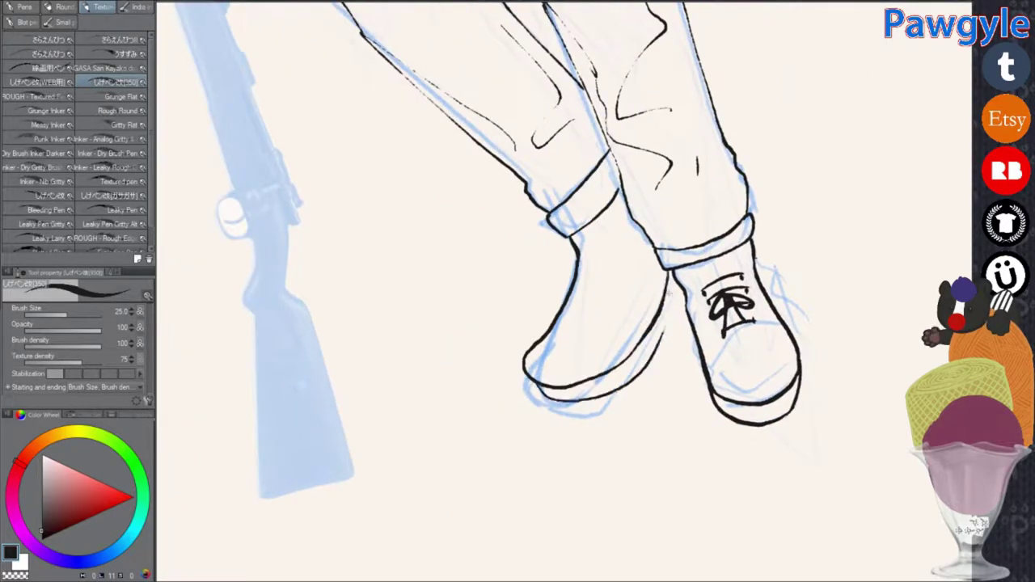
# Step: Ink the wolf's curved tail behind the leg, ending in a ragged fur tip
pyautogui.scroll(2, 565, 291)
pyautogui.scroll(-4, 565, 291)
pyautogui.scroll(4, 565, 291)
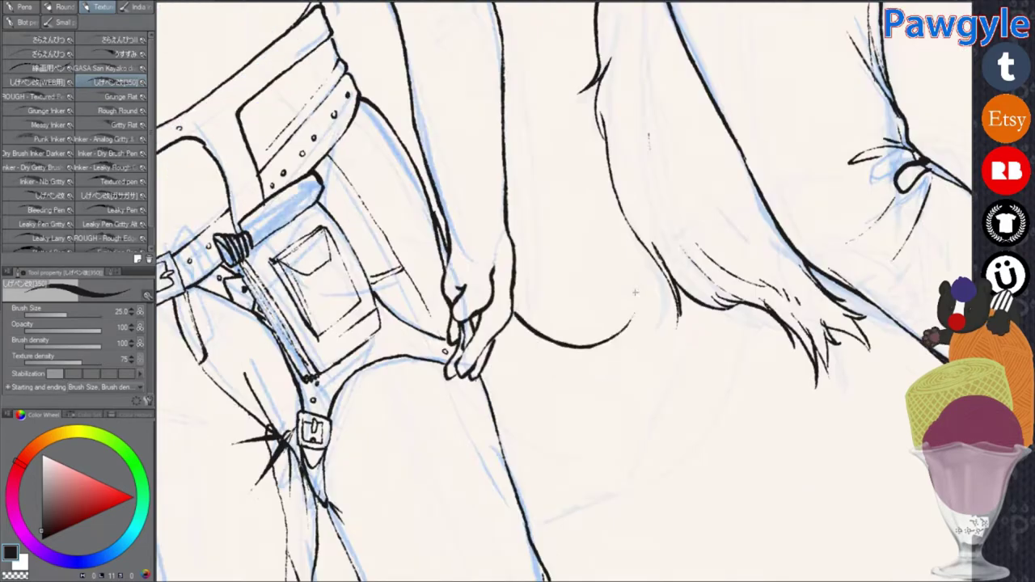
pyautogui.moveTo(678, 275)
pyautogui.mouseDown()
pyautogui.moveTo(602, 194)
pyautogui.moveTo(590, 73)
pyautogui.mouseUp()
pyautogui.scroll(-3, 669, 301)
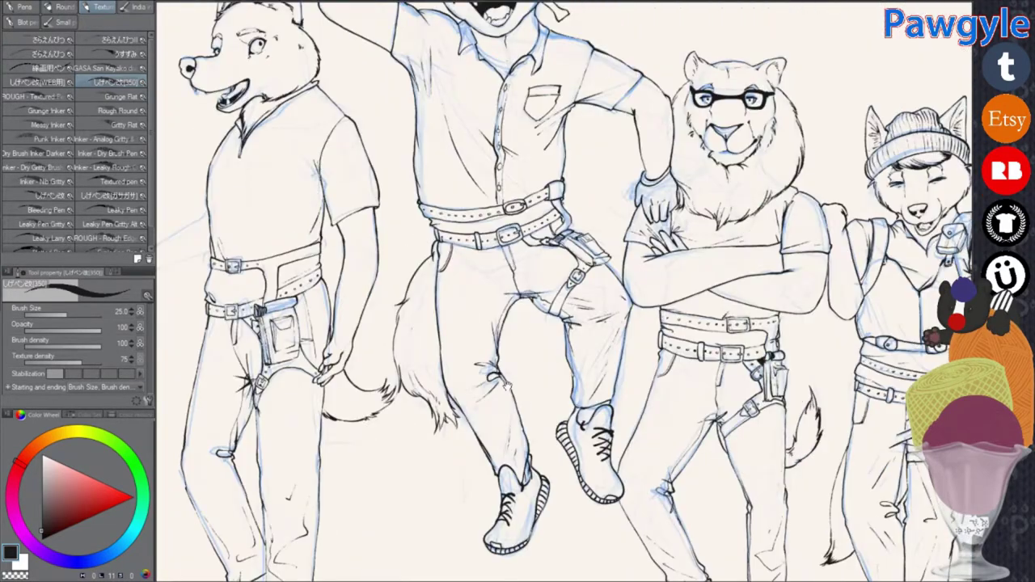
# Step: Ink the wolf's outstretched forearm and the hand with bent fingers resting on the rifle's muzzle
pyautogui.scroll(4, 669, 301)
pyautogui.moveTo(704, 115); pyautogui.dragTo(531, 283)
pyautogui.moveTo(566, 323); pyautogui.dragTo(635, 275)
pyautogui.moveTo(581, 258); pyautogui.dragTo(541, 340)
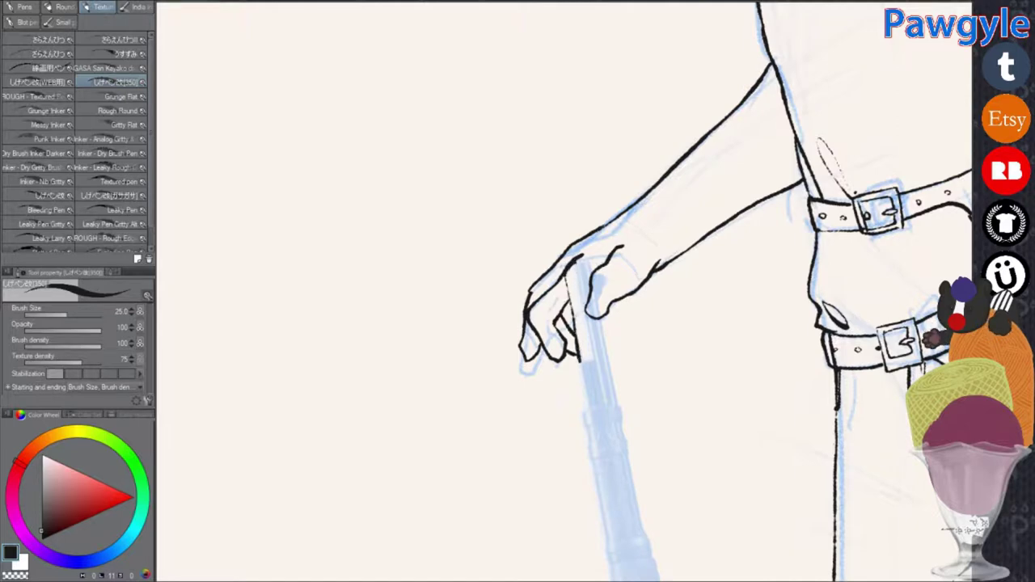
pyautogui.press('-')
pyautogui.press('-')
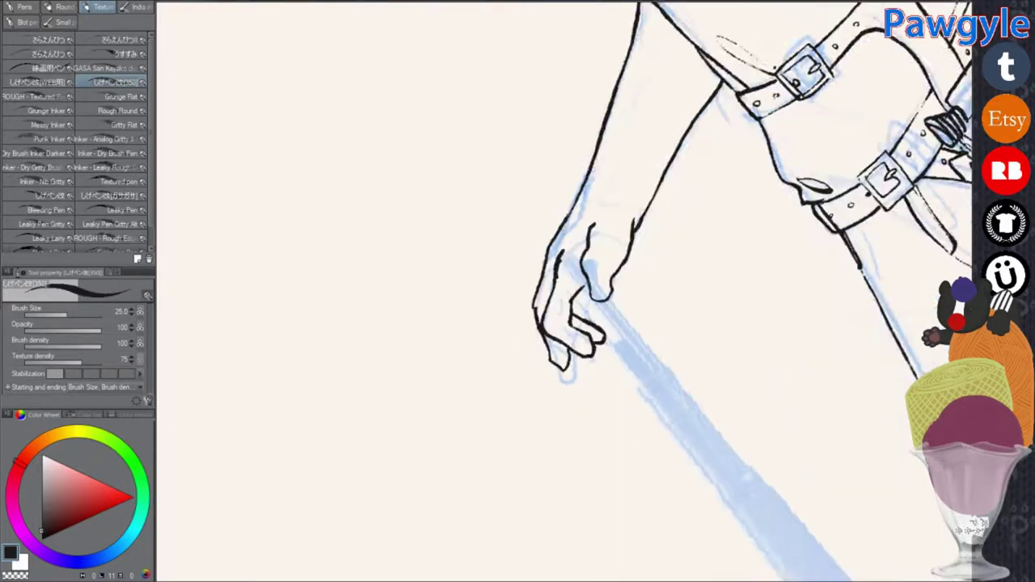
pyautogui.press('-')
pyautogui.moveTo(568, 258); pyautogui.dragTo(608, 350)
# Step: Ink the rifle under the wolf's hand, including the barrel with its bands and buckle, the round bolt and the stock
pyautogui.press('-')
pyautogui.press('-')
pyautogui.press('-')
pyautogui.press('-')
pyautogui.press('-')
pyautogui.press('-')
pyautogui.press('-')
pyautogui.moveTo(453, 388); pyautogui.dragTo(538, 306)
pyautogui.scroll(2, 508, 349)
pyautogui.moveTo(478, 366)
pyautogui.mouseDown()
pyautogui.moveTo(612, 253)
pyautogui.moveTo(585, 282)
pyautogui.moveTo(690, 211)
pyautogui.mouseUp()
pyautogui.press('-')
pyautogui.press('-')
pyautogui.scroll(-2, 631, 324)
pyautogui.moveTo(578, 375)
pyautogui.mouseDown()
pyautogui.moveTo(678, 295)
pyautogui.moveTo(669, 325)
pyautogui.moveTo(768, 278)
pyautogui.mouseUp()
pyautogui.moveTo(684, 306); pyautogui.dragTo(651, 351)
pyautogui.moveTo(781, 202); pyautogui.dragTo(852, 312)
pyautogui.press('-')
pyautogui.scroll(-8, 843, 279)
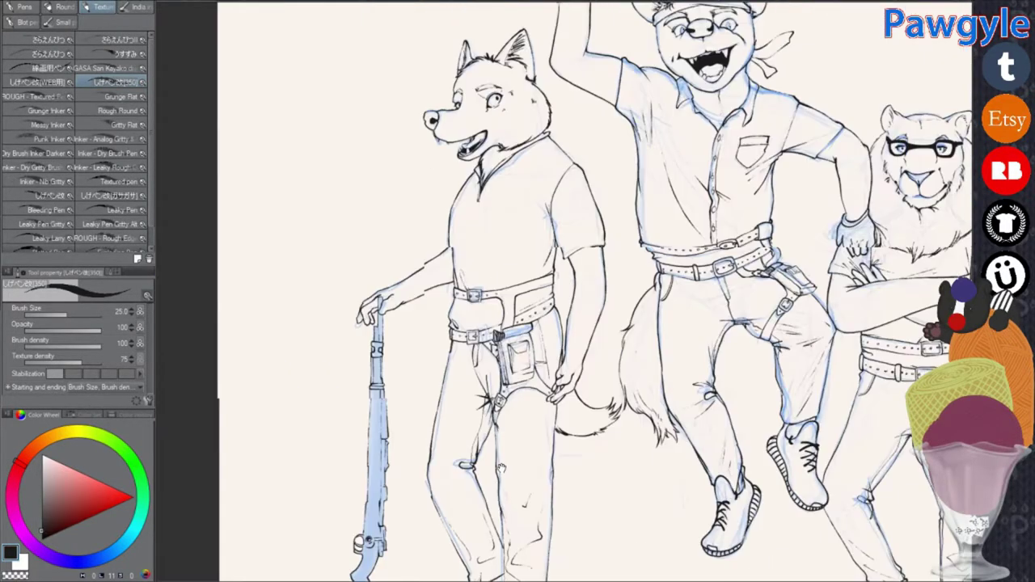
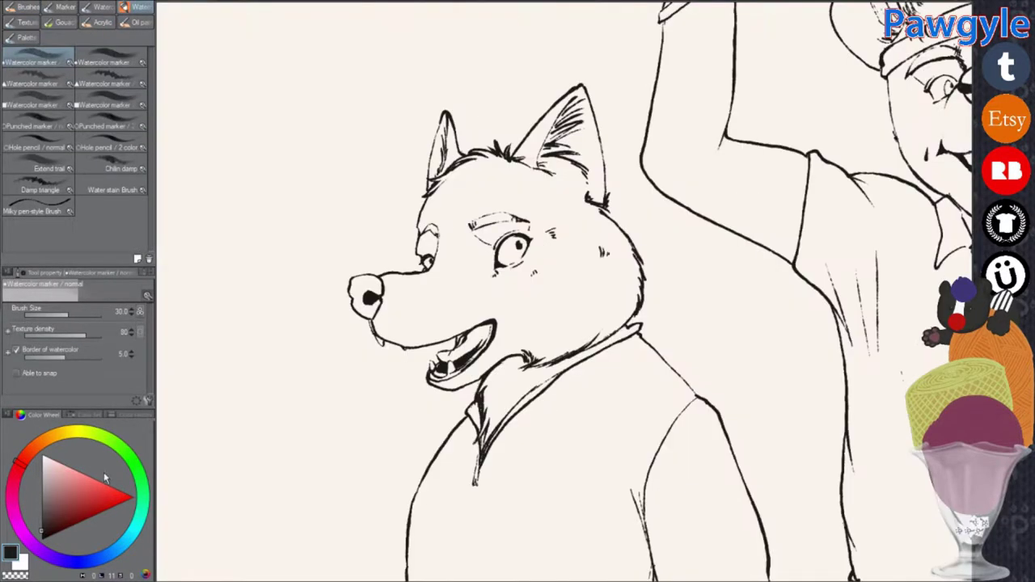
# Step: Choose a muted brown and lay a pale watercolor marker wash over the wolf's head, ears and neck
pyautogui.click(40, 457)
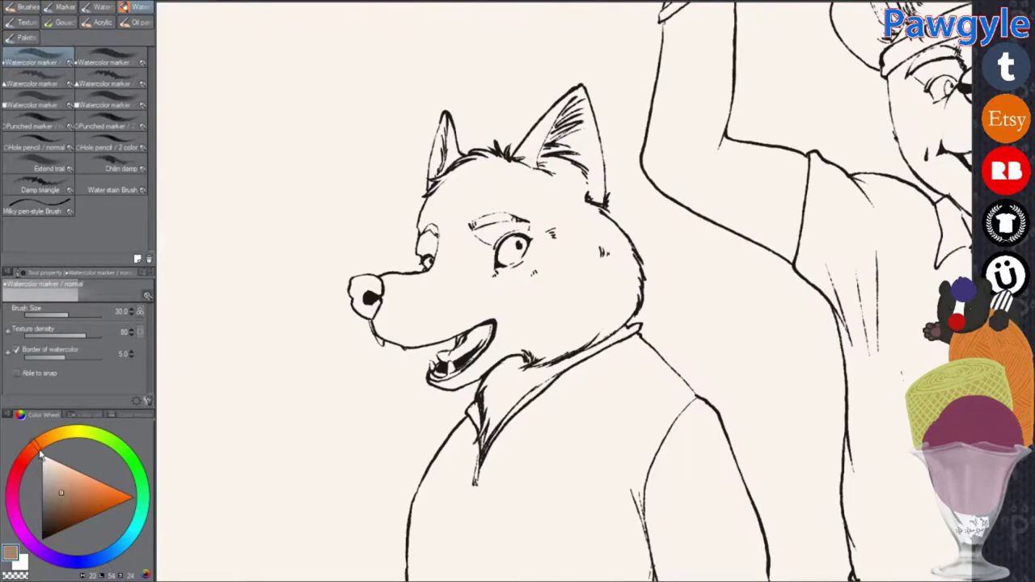
pyautogui.moveTo(381, 283)
pyautogui.mouseDown()
pyautogui.moveTo(408, 339)
pyautogui.moveTo(397, 285)
pyautogui.mouseUp()
pyautogui.moveTo(449, 234)
pyautogui.mouseDown()
pyautogui.moveTo(436, 166)
pyautogui.moveTo(485, 211)
pyautogui.moveTo(542, 141)
pyautogui.moveTo(566, 187)
pyautogui.mouseUp()
pyautogui.moveTo(623, 234)
pyautogui.mouseDown()
pyautogui.moveTo(517, 405)
pyautogui.moveTo(470, 324)
pyautogui.moveTo(518, 259)
pyautogui.moveTo(591, 340)
pyautogui.mouseUp()
pyautogui.moveTo(590, 339); pyautogui.dragTo(509, 251)
pyautogui.moveTo(566, 231); pyautogui.dragTo(518, 186)
pyautogui.moveTo(647, 470)
pyautogui.mouseDown()
pyautogui.moveTo(670, 462)
pyautogui.moveTo(684, 389)
pyautogui.mouseUp()
pyautogui.moveTo(502, 348); pyautogui.dragTo(324, 409)
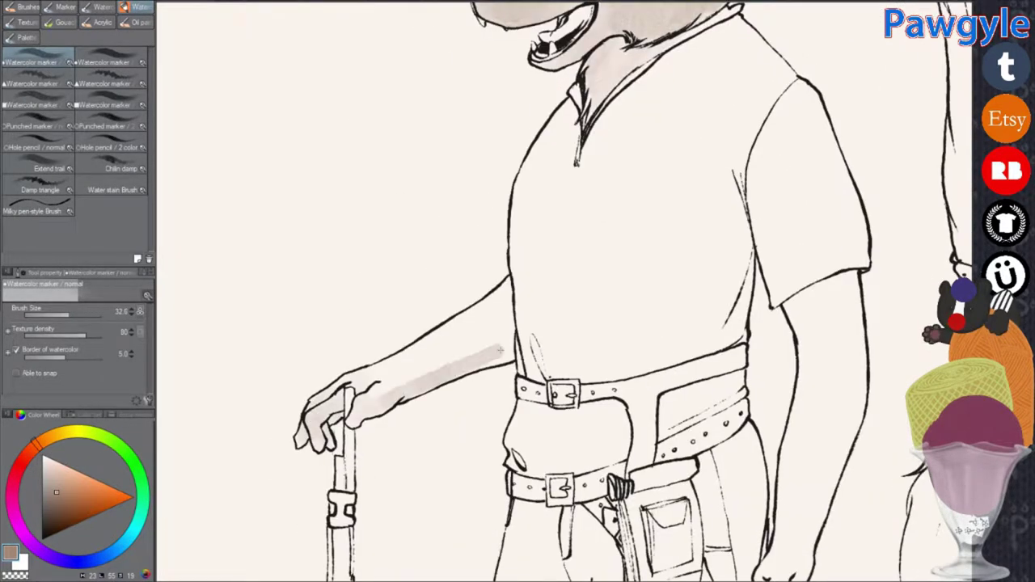
# Step: Fill both of the wolf's arms and hands and the tail with the same pale brown watercolor wash
pyautogui.moveTo(510, 283); pyautogui.dragTo(453, 348)
pyautogui.moveTo(493, 316); pyautogui.dragTo(364, 396)
pyautogui.moveTo(796, 285)
pyautogui.mouseDown()
pyautogui.moveTo(610, 264)
pyautogui.moveTo(660, 334)
pyautogui.mouseUp()
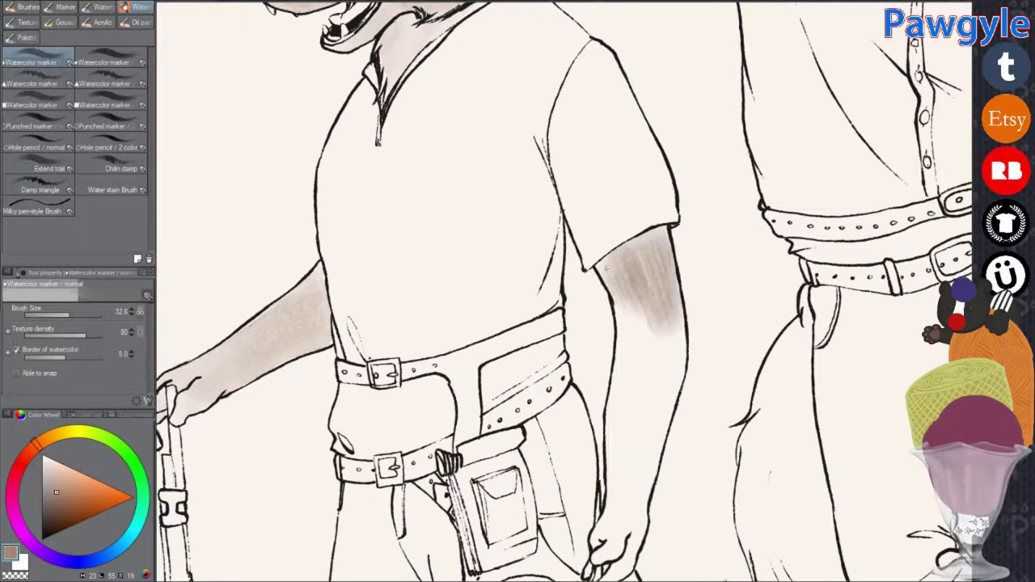
pyautogui.scroll(-3, 658, 238)
pyautogui.moveTo(639, 166)
pyautogui.mouseDown()
pyautogui.moveTo(615, 202)
pyautogui.moveTo(672, 316)
pyautogui.moveTo(620, 403)
pyautogui.mouseUp()
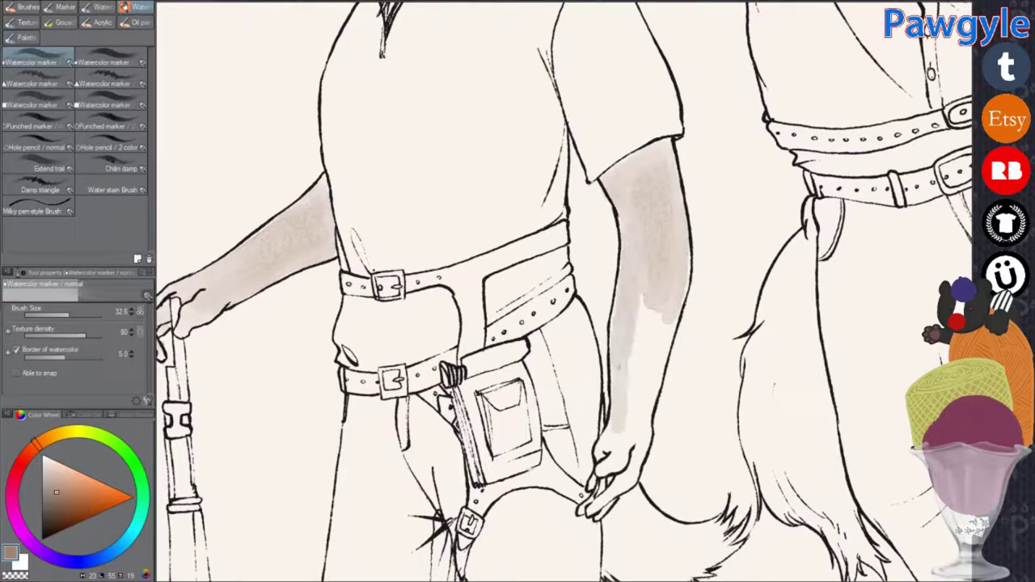
pyautogui.moveTo(647, 323)
pyautogui.mouseDown()
pyautogui.moveTo(614, 485)
pyautogui.moveTo(574, 235)
pyautogui.mouseUp()
pyautogui.moveTo(566, 292); pyautogui.dragTo(647, 332)
pyautogui.moveTo(631, 275); pyautogui.dragTo(582, 315)
pyautogui.moveTo(663, 324); pyautogui.dragTo(581, 283)
pyautogui.scroll(-5, 582, 283)
pyautogui.scroll(5, 542, 130)
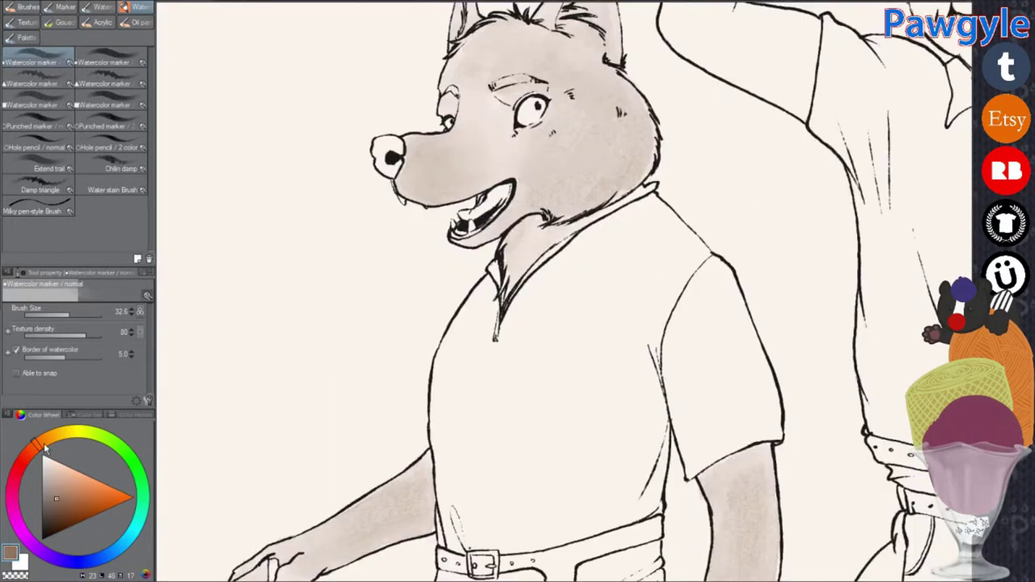
pyautogui.scroll(2, 486, 243)
pyautogui.click(36, 97)
pyautogui.moveTo(388, 381)
pyautogui.mouseDown()
pyautogui.moveTo(566, 372)
pyautogui.moveTo(404, 340)
pyautogui.moveTo(486, 364)
pyautogui.mouseUp()
pyautogui.hotkey('ctrl', 'z')
pyautogui.click(36, 121)
pyautogui.hotkey('ctrl', 'z')
pyautogui.click(37, 58)
# Step: Shade the wolf's cheek, jaw and neck with a slightly darker reddish brown using the normal watercolor marker
pyautogui.moveTo(396, 348)
pyautogui.mouseDown()
pyautogui.moveTo(469, 380)
pyautogui.moveTo(542, 372)
pyautogui.mouseUp()
pyautogui.scroll(1, 478, 337)
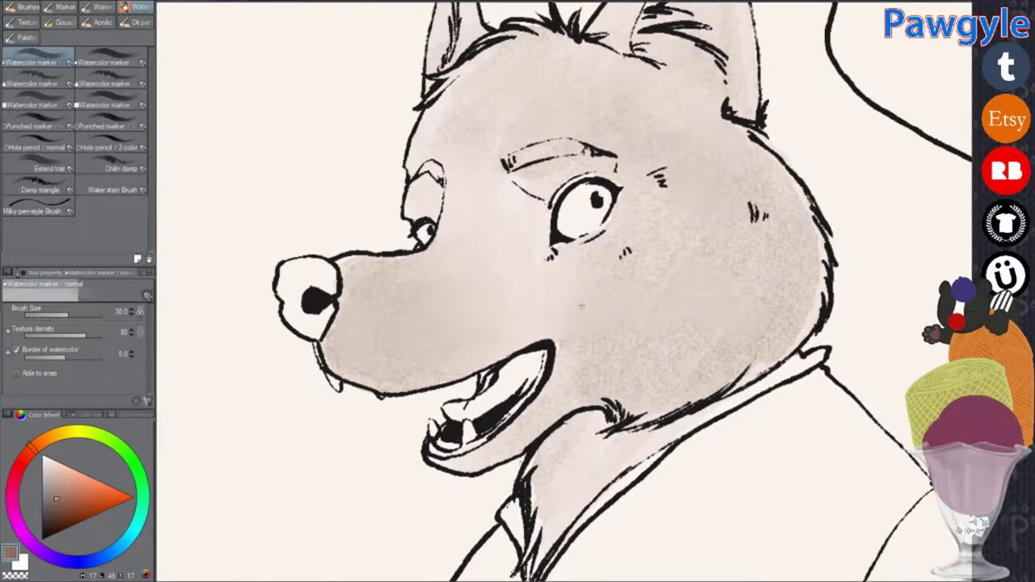
pyautogui.moveTo(567, 388)
pyautogui.mouseDown()
pyautogui.moveTo(591, 356)
pyautogui.moveTo(615, 218)
pyautogui.moveTo(529, 279)
pyautogui.mouseUp()
pyautogui.scroll(-2, 566, 356)
pyautogui.scroll(2, 582, 275)
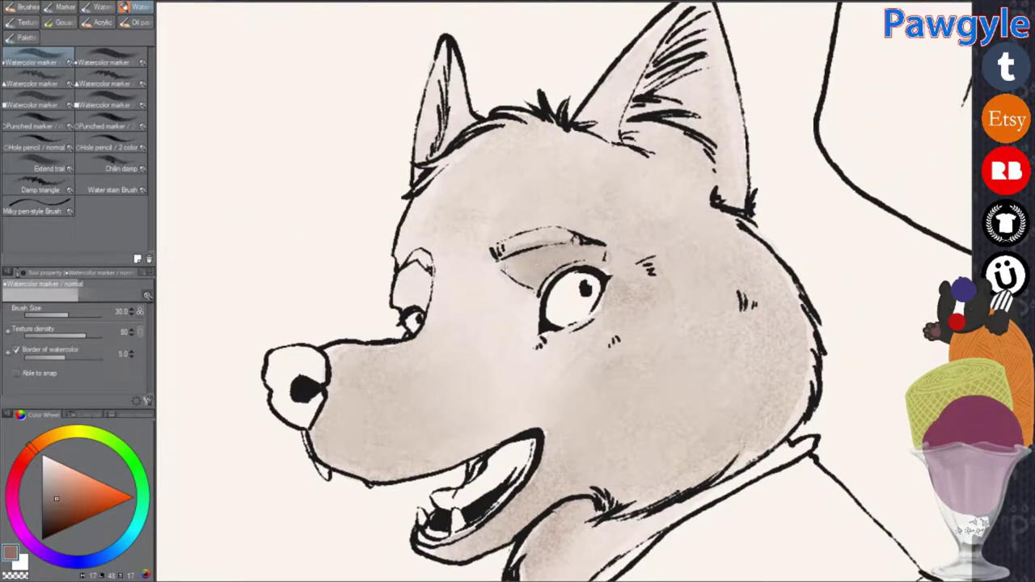
# Step: Shade the wolf's eyelids and the fur around both eyes with soft brown strokes
pyautogui.moveTo(381, 307); pyautogui.dragTo(415, 279)
pyautogui.moveTo(475, 336); pyautogui.dragTo(486, 316)
pyautogui.moveTo(522, 295); pyautogui.dragTo(554, 344)
pyautogui.moveTo(486, 323); pyautogui.dragTo(558, 324)
pyautogui.moveTo(587, 283); pyautogui.dragTo(623, 332)
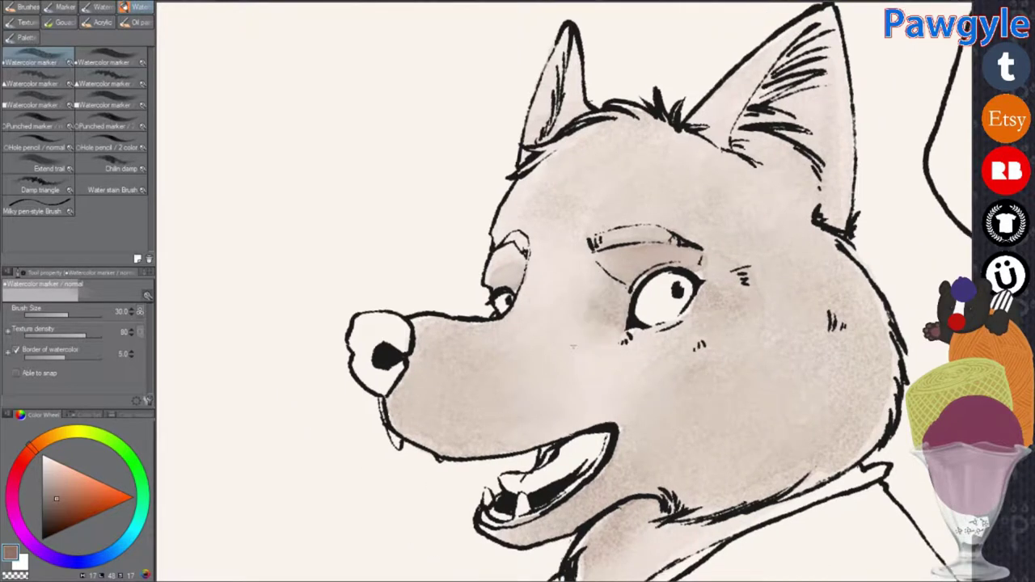
pyautogui.moveTo(558, 323); pyautogui.dragTo(574, 320)
pyautogui.moveTo(558, 279); pyautogui.dragTo(598, 328)
pyautogui.moveTo(663, 296); pyautogui.dragTo(711, 317)
pyautogui.moveTo(583, 356); pyautogui.dragTo(589, 327)
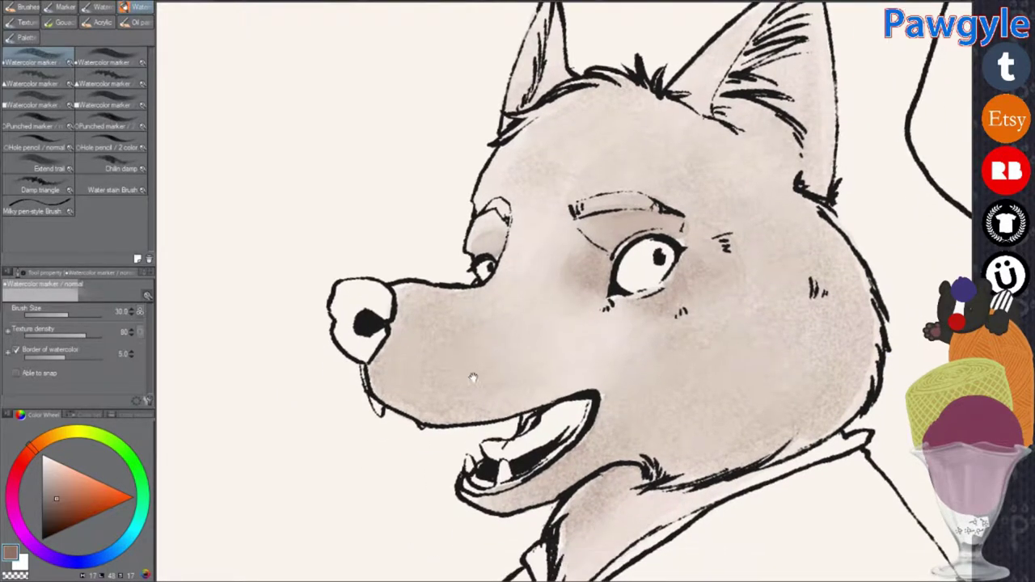
# Step: Deepen the brown shading along the underside of the wolf's muzzle and above the near eyebrow
pyautogui.moveTo(389, 380); pyautogui.dragTo(566, 388)
pyautogui.moveTo(421, 364); pyautogui.dragTo(485, 405)
pyautogui.moveTo(388, 372)
pyautogui.mouseDown()
pyautogui.moveTo(486, 413)
pyautogui.moveTo(576, 372)
pyautogui.mouseUp()
pyautogui.moveTo(380, 364)
pyautogui.mouseDown()
pyautogui.moveTo(585, 357)
pyautogui.moveTo(518, 308)
pyautogui.mouseUp()
pyautogui.moveTo(566, 239); pyautogui.dragTo(602, 263)
pyautogui.moveTo(518, 291); pyautogui.dragTo(508, 344)
pyautogui.moveTo(664, 149)
pyautogui.mouseDown()
pyautogui.moveTo(627, 235)
pyautogui.moveTo(668, 291)
pyautogui.mouseUp()
pyautogui.moveTo(518, 324); pyautogui.dragTo(524, 332)
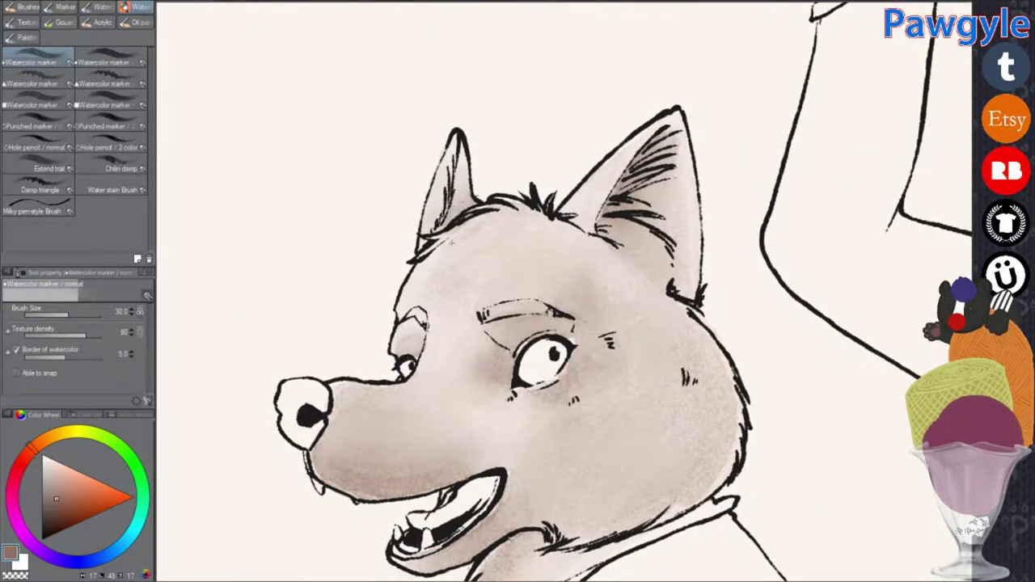
# Step: Shade the insides and bases of the wolf's ears, then the lower cheek and neck in brown
pyautogui.moveTo(628, 162); pyautogui.dragTo(570, 227)
pyautogui.moveTo(518, 324); pyautogui.dragTo(524, 304)
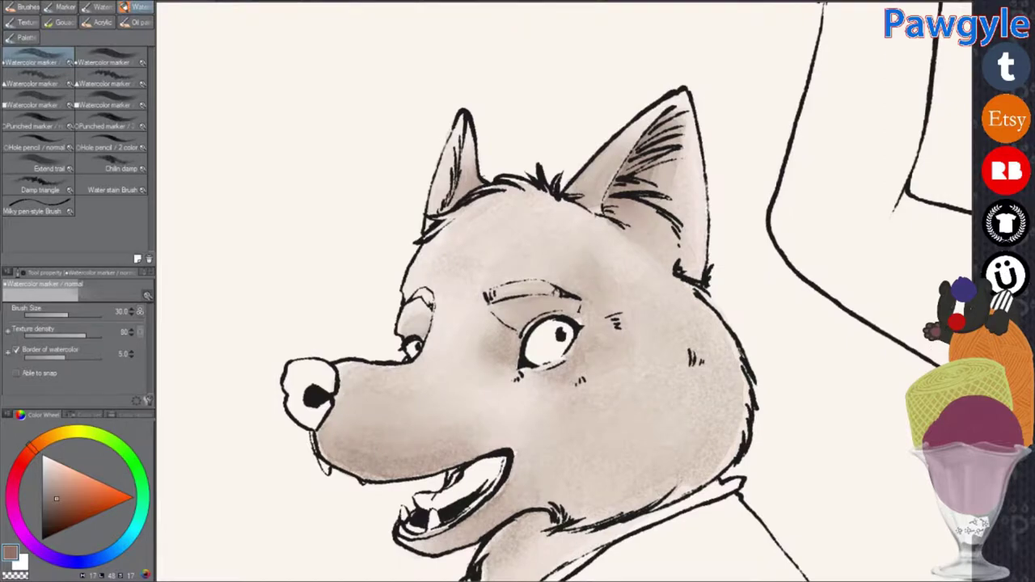
pyautogui.scroll(-3, 518, 324)
pyautogui.scroll(3, 518, 323)
pyautogui.moveTo(671, 259); pyautogui.dragTo(554, 324)
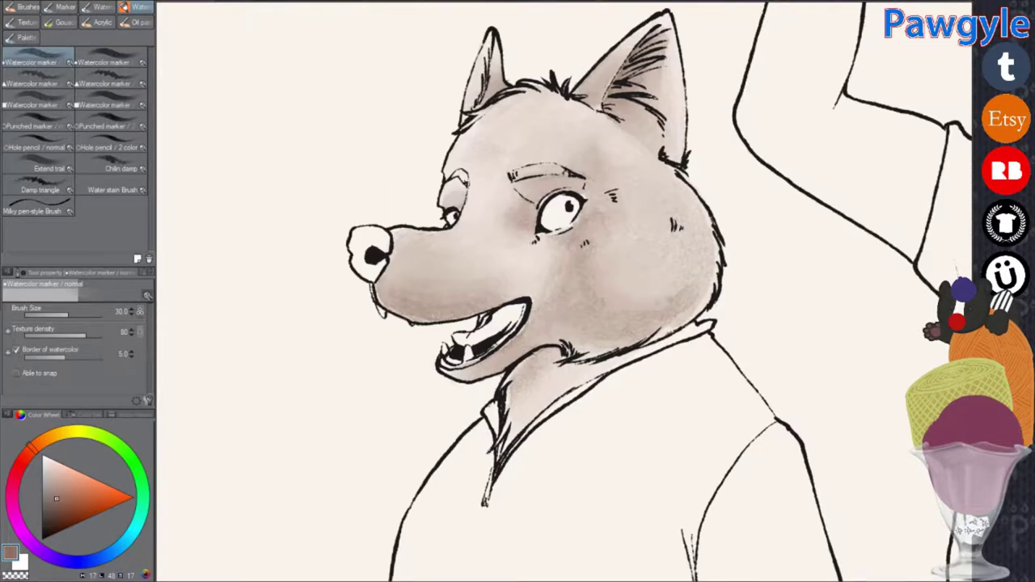
pyautogui.moveTo(497, 291)
pyautogui.mouseDown()
pyautogui.moveTo(642, 254)
pyautogui.moveTo(501, 478)
pyautogui.mouseUp()
pyautogui.scroll(-3, 603, 239)
pyautogui.scroll(3, 510, 347)
pyautogui.moveTo(582, 356); pyautogui.dragTo(493, 485)
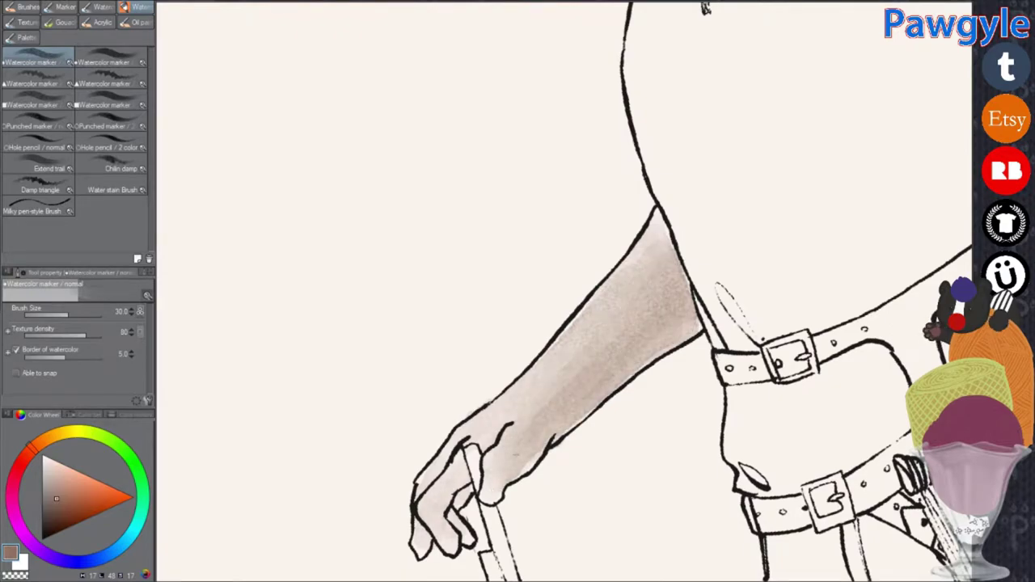
# Step: Shade the underside of the wolf's outstretched forearm and the fingers resting on the rifle
pyautogui.moveTo(663, 162); pyautogui.dragTo(704, 76)
pyautogui.moveTo(501, 384); pyautogui.dragTo(462, 457)
pyautogui.scroll(-3, 544, 394)
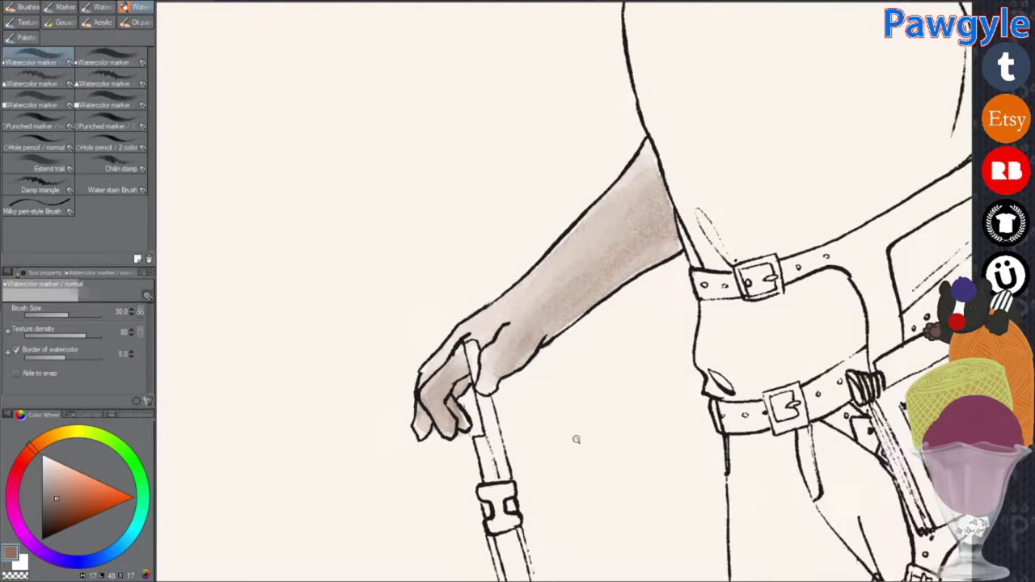
pyautogui.scroll(3, 606, 424)
pyautogui.moveTo(623, 172); pyautogui.dragTo(578, 220)
pyautogui.moveTo(622, 167); pyautogui.dragTo(571, 220)
pyautogui.moveTo(576, 243); pyautogui.dragTo(582, 222)
# Step: Shade the wolf's hanging arm below the sleeve and at the elbow, along with the tail
pyautogui.moveTo(635, 463); pyautogui.dragTo(614, 302)
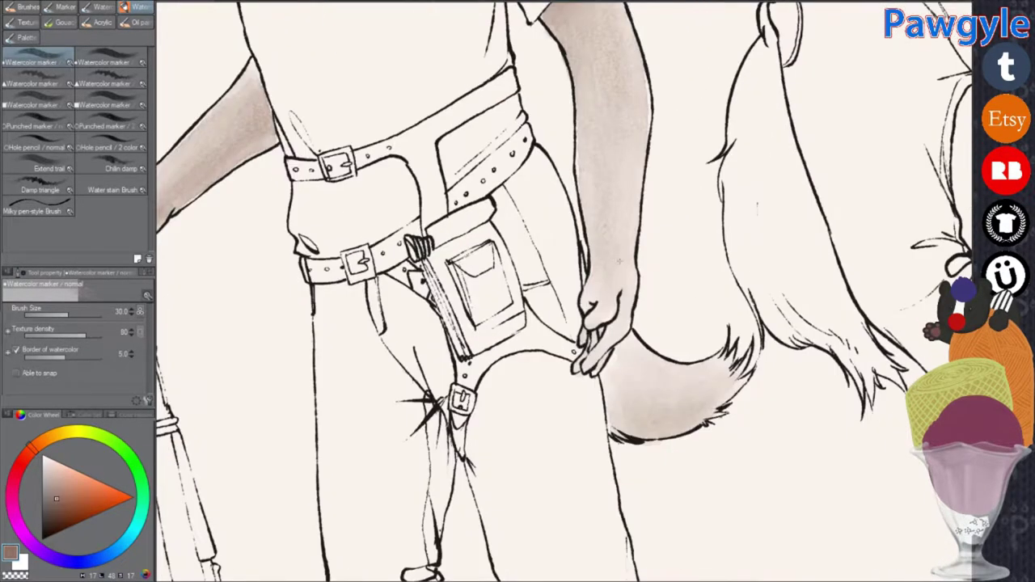
pyautogui.moveTo(601, 239); pyautogui.dragTo(596, 271)
pyautogui.moveTo(595, 271)
pyautogui.mouseDown()
pyautogui.moveTo(498, 425)
pyautogui.moveTo(528, 397)
pyautogui.mouseUp()
pyautogui.moveTo(541, 178)
pyautogui.mouseDown()
pyautogui.moveTo(528, 248)
pyautogui.moveTo(498, 197)
pyautogui.mouseUp()
pyautogui.moveTo(583, 339); pyautogui.dragTo(679, 372)
pyautogui.moveTo(615, 420); pyautogui.dragTo(615, 344)
pyautogui.moveTo(687, 162)
pyautogui.mouseDown()
pyautogui.moveTo(687, 500)
pyautogui.moveTo(663, 146)
pyautogui.mouseUp()
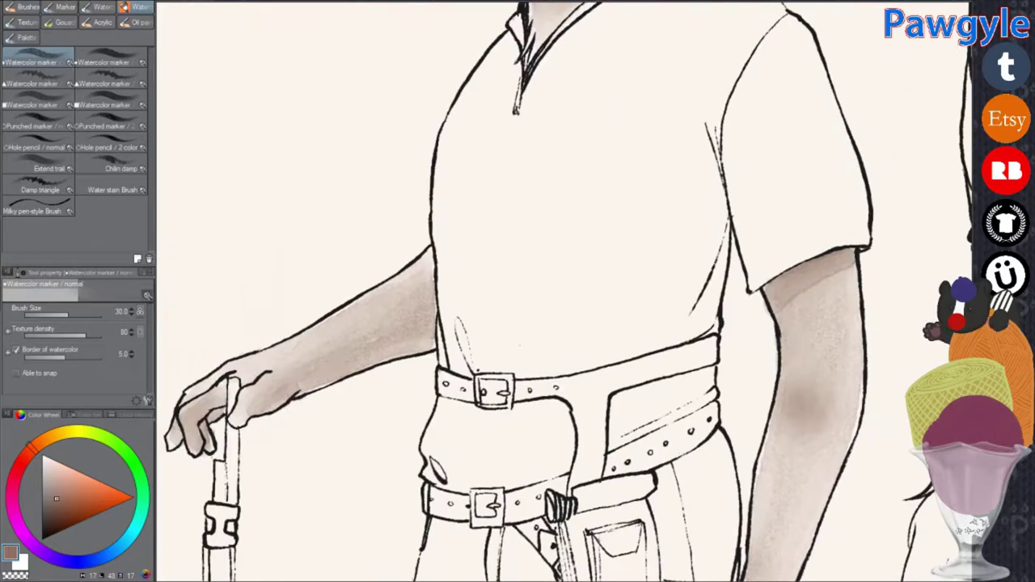
pyautogui.moveTo(631, 453); pyautogui.dragTo(582, 332)
# Step: Colour the wolf's nose grey with a darker underside and tint the tongue and mouth a dusty mauve
pyautogui.scroll(-2, 596, 400)
pyautogui.scroll(-1, 596, 401)
pyautogui.scroll(3, 595, 400)
pyautogui.moveTo(497, 291)
pyautogui.mouseDown()
pyautogui.moveTo(522, 348)
pyautogui.moveTo(449, 325)
pyautogui.mouseUp()
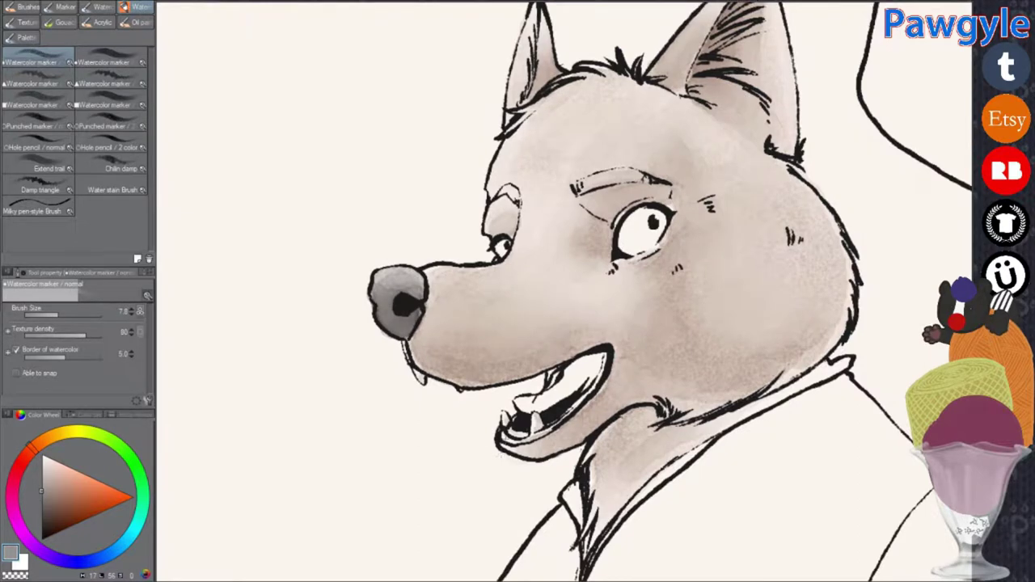
pyautogui.keyDown('alt'); pyautogui.click(571, 386); pyautogui.keyUp('alt')
pyautogui.moveTo(599, 368); pyautogui.dragTo(536, 407)
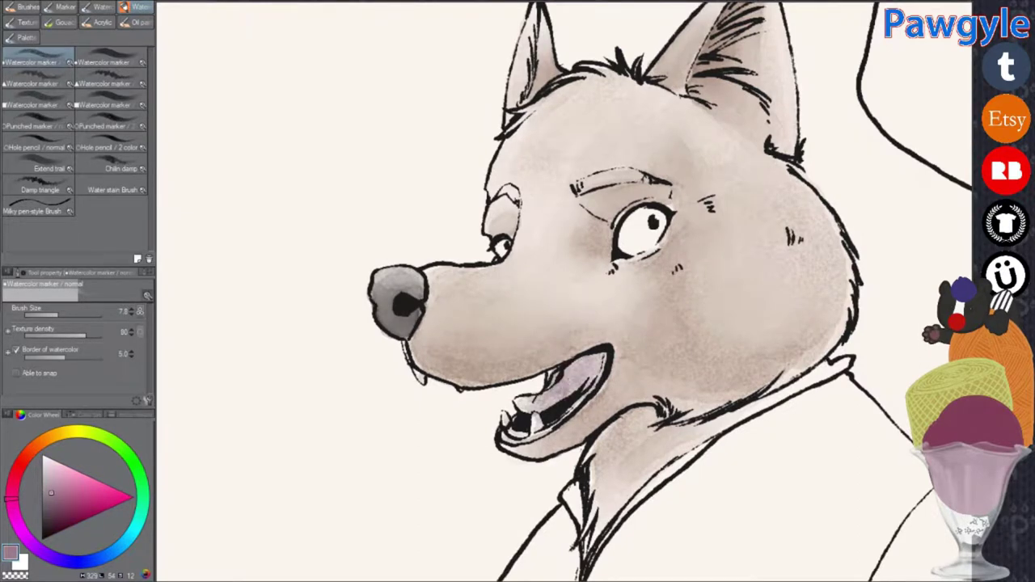
pyautogui.scroll(-4, 486, 386)
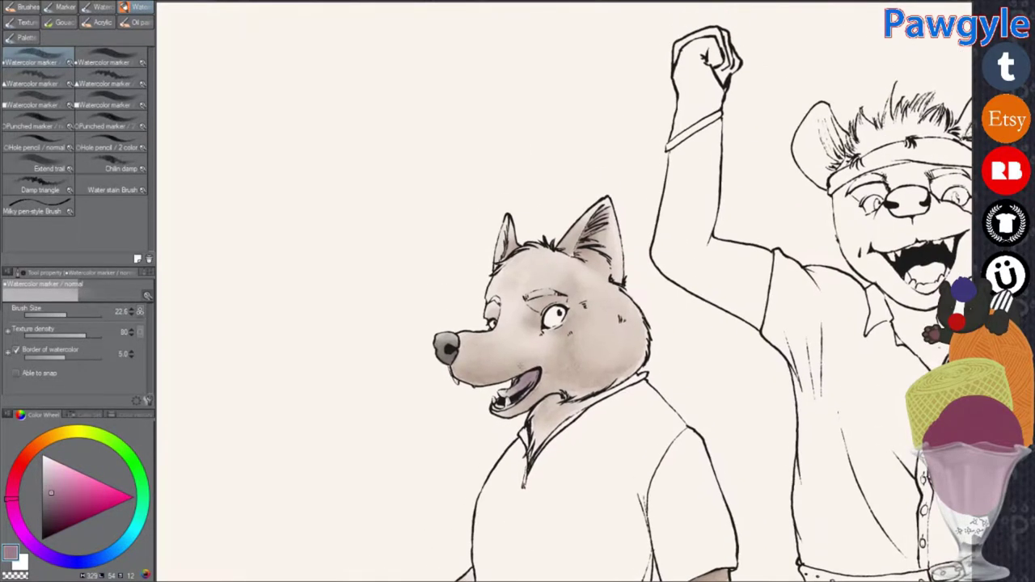
# Step: Choose a blue and paint the irises of the wolf's eyes with light and darker blue tones
pyautogui.scroll(-3, 325, 238)
pyautogui.scroll(8, 551, 329)
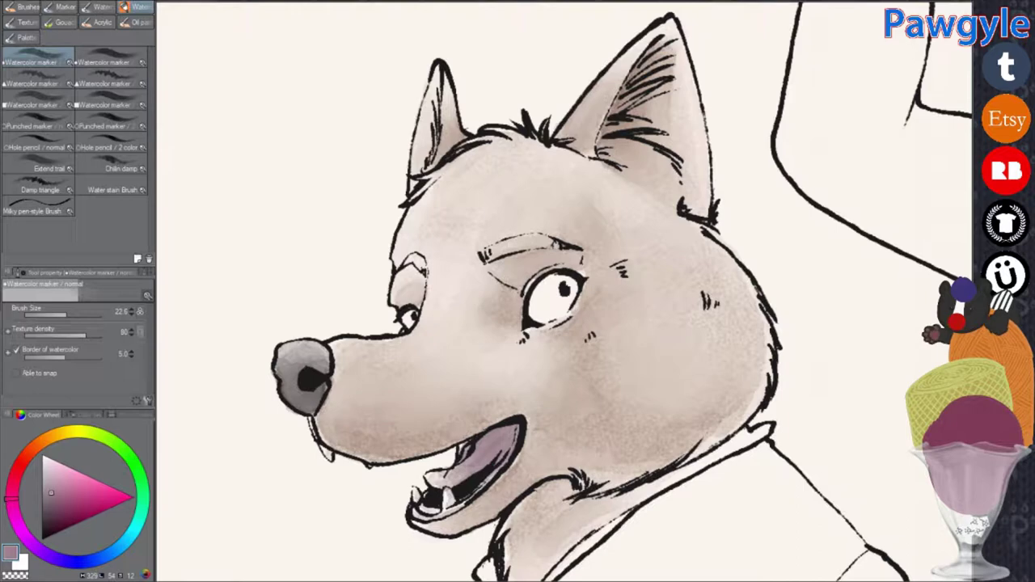
pyautogui.click(127, 533)
pyautogui.click(81, 496)
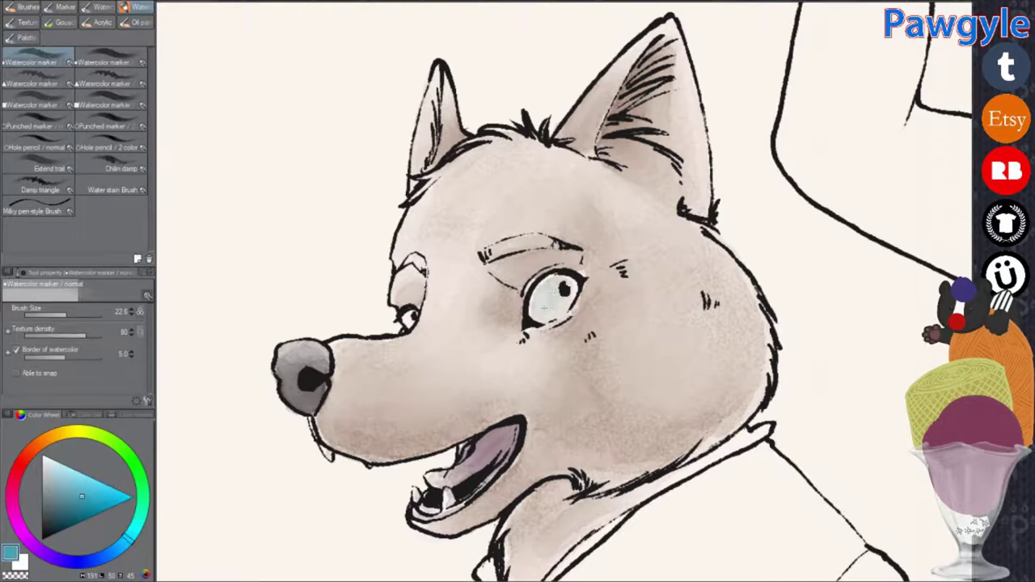
pyautogui.keyDown('alt'); pyautogui.click(539, 299); pyautogui.keyUp('alt')
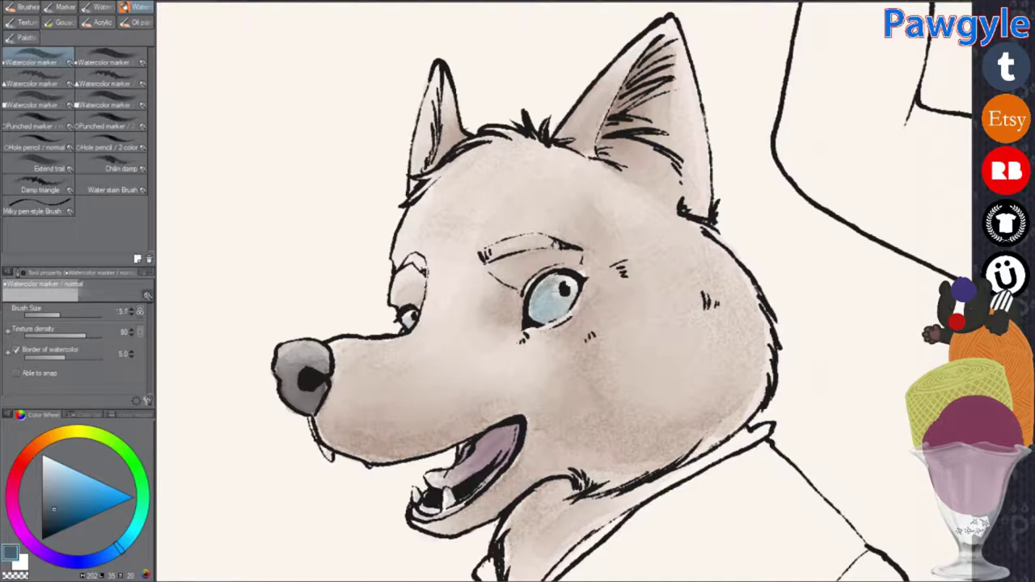
pyautogui.scroll(2, 550, 298)
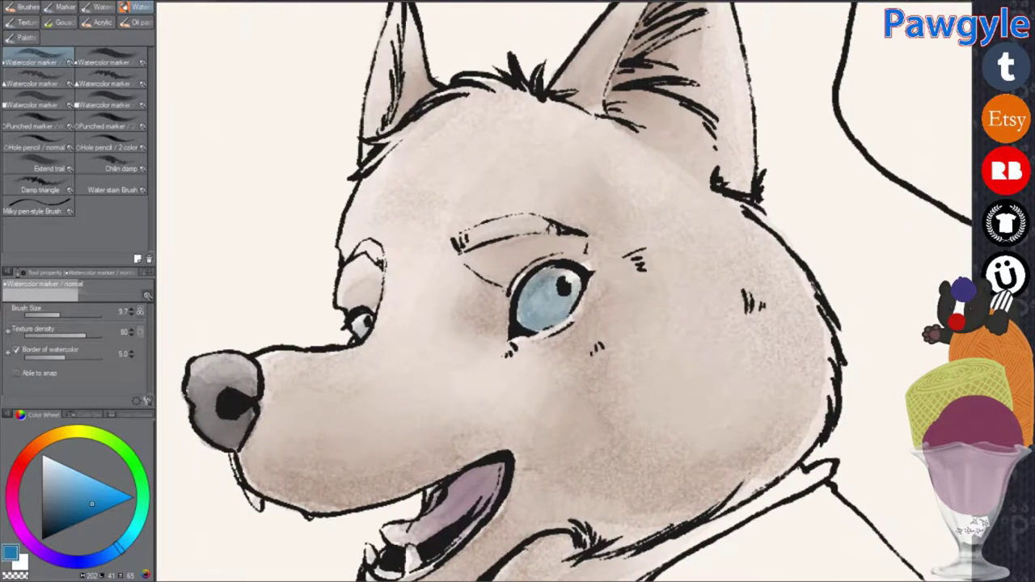
pyautogui.keyDown('alt'); pyautogui.click(544, 303); pyautogui.keyUp('alt')
# Step: Deepen the wolf's irises with further layers of stronger blue
pyautogui.hotkey('ctrl', '0')
pyautogui.scroll(3, 566, 339)
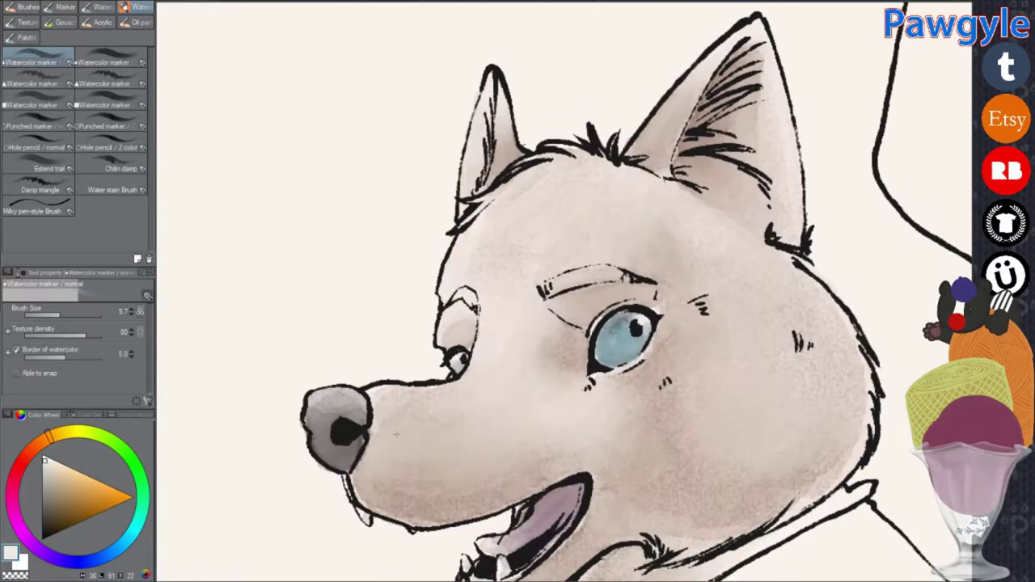
pyautogui.keyDown('alt'); pyautogui.click(630, 347); pyautogui.keyUp('alt')
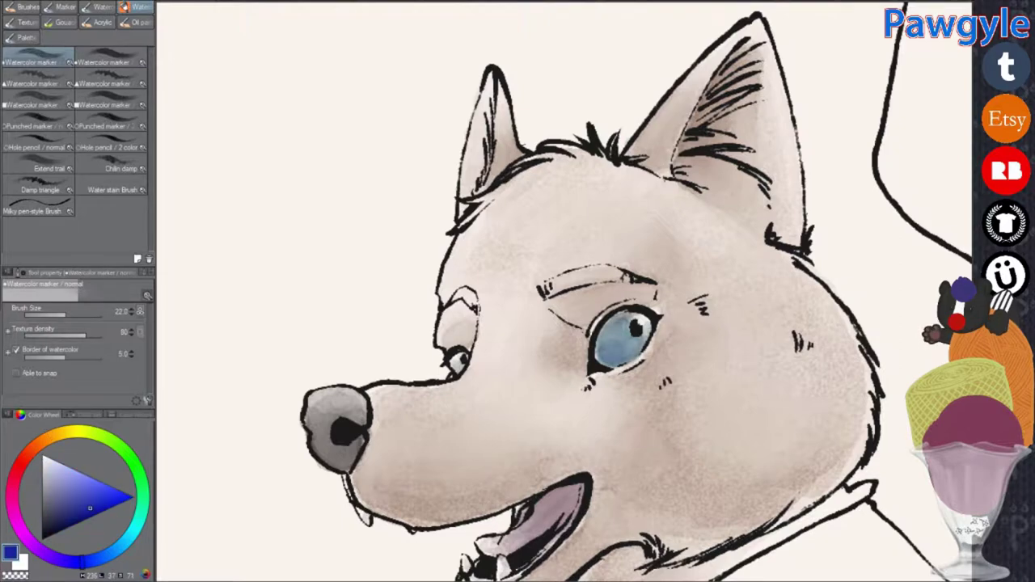
pyautogui.hotkey('ctrl', '0')
pyautogui.scroll(3, 615, 348)
pyautogui.keyDown('alt'); pyautogui.click(622, 338); pyautogui.keyUp('alt')
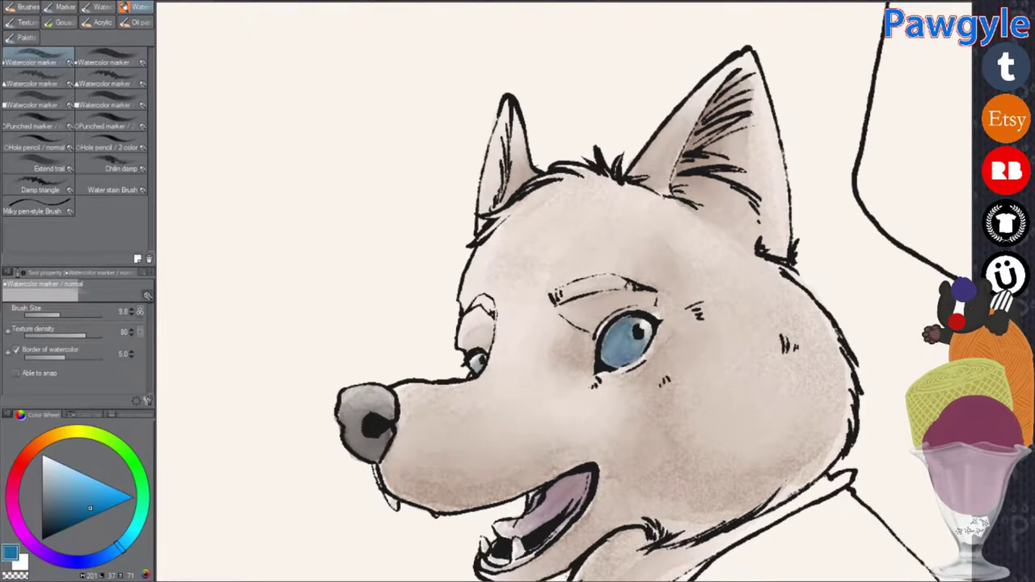
pyautogui.scroll(-3, 566, 340)
pyautogui.scroll(3, 555, 485)
pyautogui.hotkey('ctrl', '0')
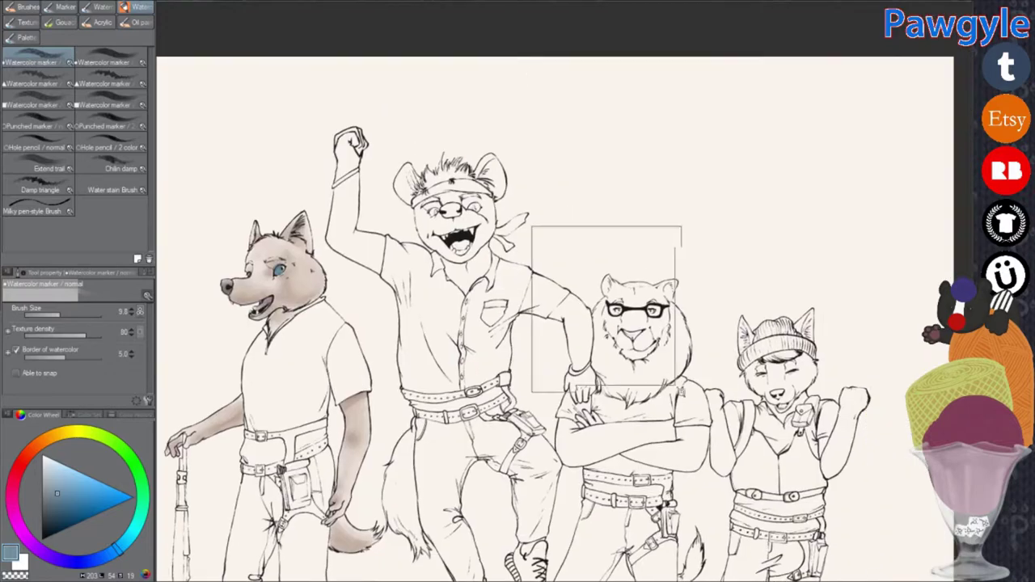
# Step: Choose a light orange and lay a pale watercolor base over the bespectacled lion's face and ears
pyautogui.scroll(3, 671, 347)
pyautogui.scroll(3, 566, 291)
pyautogui.moveTo(534, 226)
pyautogui.mouseDown()
pyautogui.moveTo(647, 242)
pyautogui.moveTo(599, 275)
pyautogui.mouseUp()
pyautogui.moveTo(550, 243); pyautogui.dragTo(639, 234)
pyautogui.click(44, 446)
pyautogui.scroll(-2, 590, 243)
pyautogui.moveTo(534, 162)
pyautogui.mouseDown()
pyautogui.moveTo(631, 173)
pyautogui.moveTo(614, 186)
pyautogui.moveTo(623, 182)
pyautogui.mouseUp()
pyautogui.scroll(-2, 812, 502)
# Step: Spread the pale light-orange watercolor base from the lion's face across the whole mane
pyautogui.moveTo(812, 502)
pyautogui.mouseDown()
pyautogui.moveTo(806, 528)
pyautogui.moveTo(836, 532)
pyautogui.moveTo(805, 463)
pyautogui.moveTo(757, 453)
pyautogui.mouseUp()
pyautogui.moveTo(182, 470); pyautogui.dragTo(185, 527)
pyautogui.moveTo(400, 110)
pyautogui.mouseDown()
pyautogui.moveTo(391, 167)
pyautogui.moveTo(422, 196)
pyautogui.mouseUp()
pyautogui.moveTo(485, 267)
pyautogui.mouseDown()
pyautogui.moveTo(511, 324)
pyautogui.moveTo(598, 356)
pyautogui.mouseUp()
pyautogui.moveTo(700, 207)
pyautogui.mouseDown()
pyautogui.moveTo(591, 176)
pyautogui.moveTo(712, 121)
pyautogui.moveTo(728, 203)
pyautogui.moveTo(647, 259)
pyautogui.moveTo(602, 421)
pyautogui.moveTo(749, 389)
pyautogui.moveTo(660, 517)
pyautogui.moveTo(485, 405)
pyautogui.moveTo(392, 295)
pyautogui.moveTo(501, 470)
pyautogui.moveTo(518, 477)
pyautogui.moveTo(486, 279)
pyautogui.mouseUp()
pyautogui.scroll(-2, 631, 526)
pyautogui.moveTo(551, 526)
pyautogui.mouseDown()
pyautogui.moveTo(647, 461)
pyautogui.moveTo(534, 485)
pyautogui.moveTo(457, 469)
pyautogui.mouseUp()
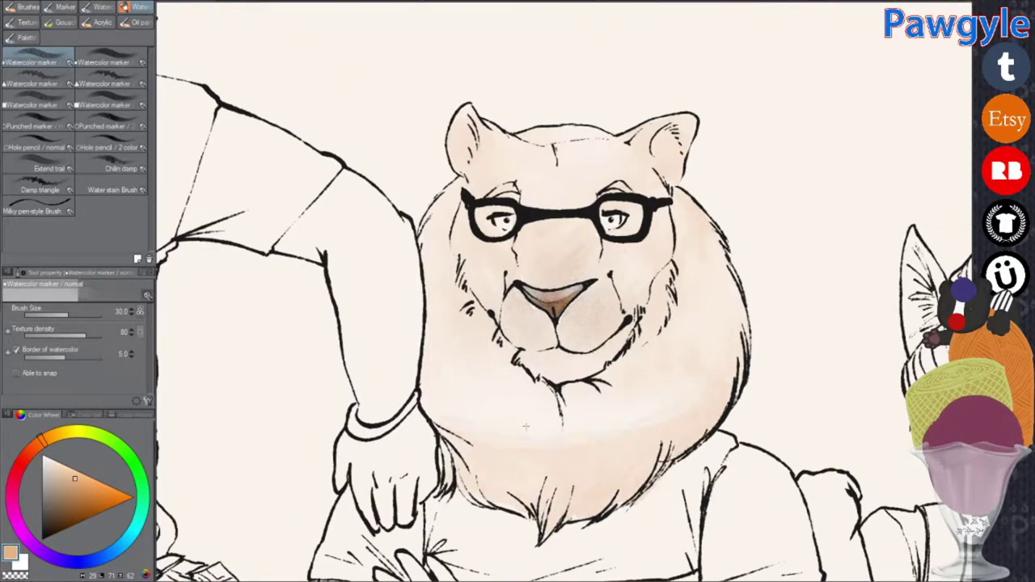
# Step: Layer more light orange along the mane's lower edge, the lion's chin and both cheeks
pyautogui.moveTo(612, 421); pyautogui.dragTo(450, 369)
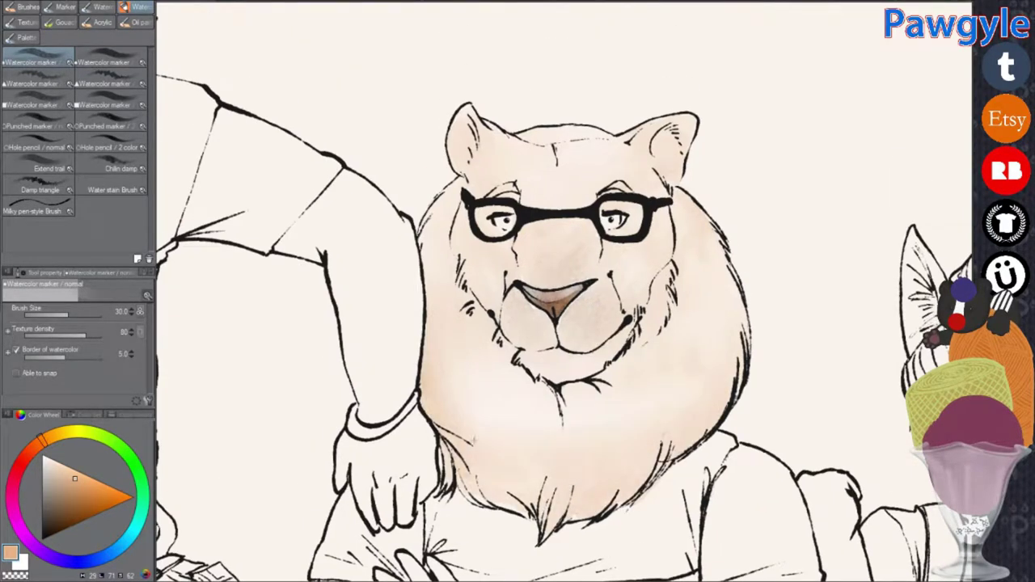
pyautogui.moveTo(462, 453); pyautogui.dragTo(550, 467)
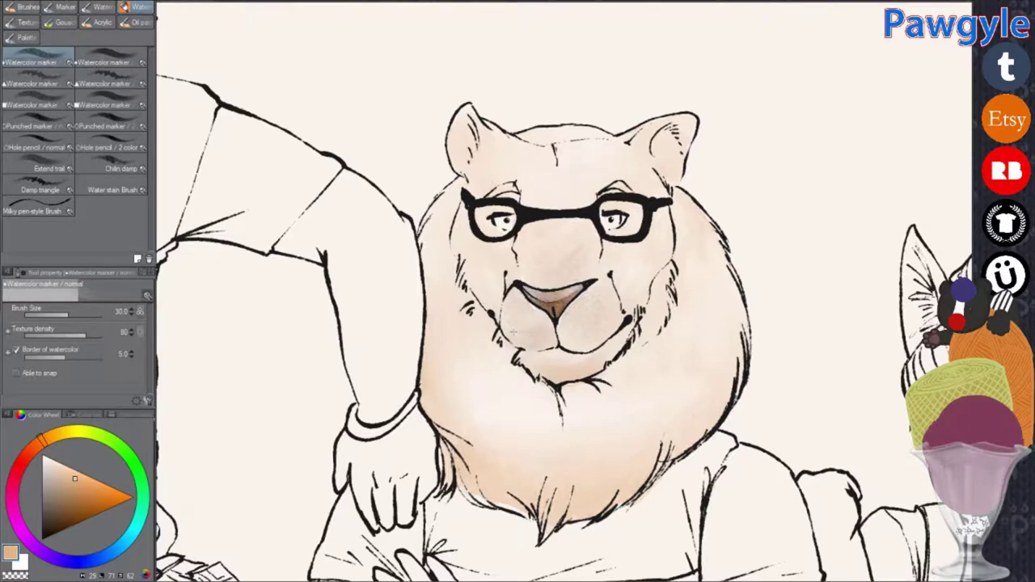
pyautogui.moveTo(580, 335); pyautogui.dragTo(585, 319)
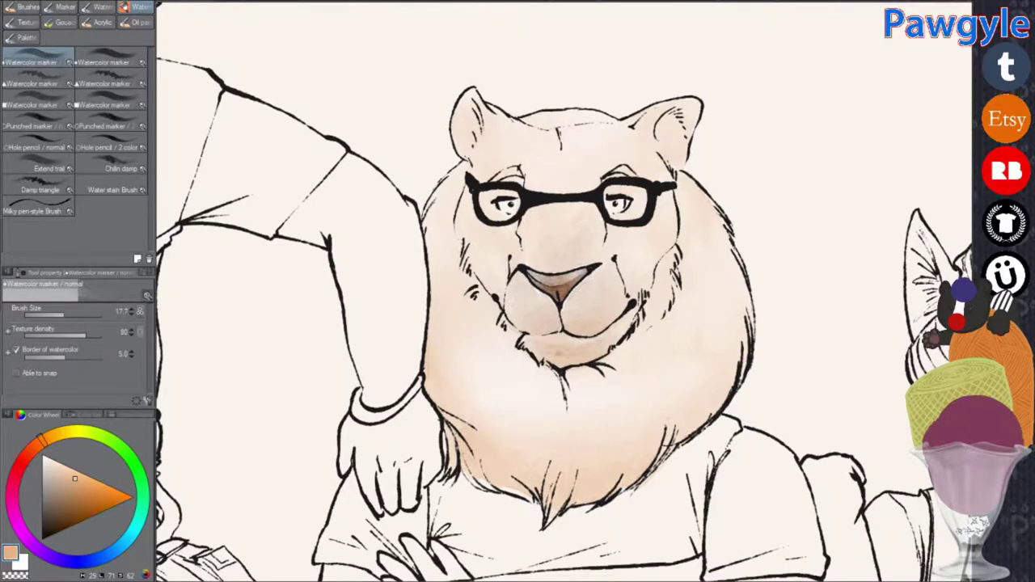
pyautogui.moveTo(660, 247); pyautogui.dragTo(631, 287)
pyautogui.moveTo(474, 246); pyautogui.dragTo(497, 287)
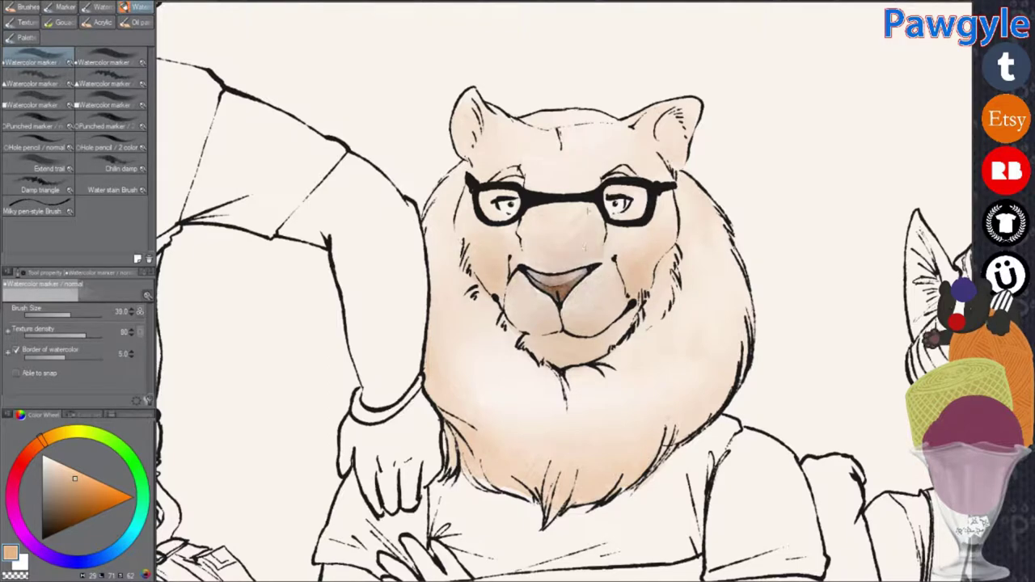
# Step: Shade the outer sides of the lion's mane and the insides of its ears with light orange
pyautogui.moveTo(680, 258); pyautogui.dragTo(712, 194)
pyautogui.moveTo(453, 186); pyautogui.dragTo(440, 251)
pyautogui.moveTo(740, 282); pyautogui.dragTo(736, 255)
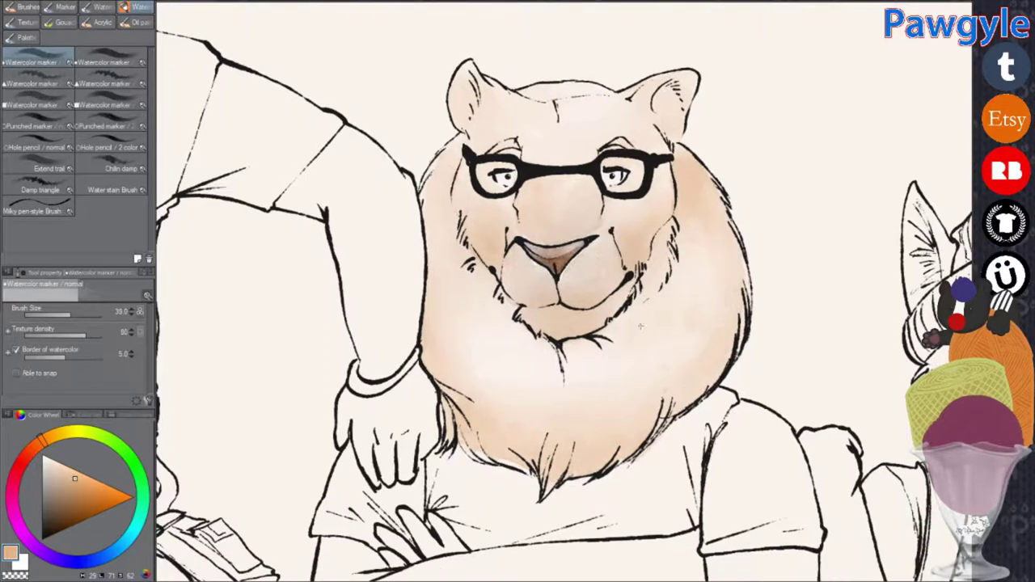
pyautogui.moveTo(474, 342); pyautogui.dragTo(498, 468)
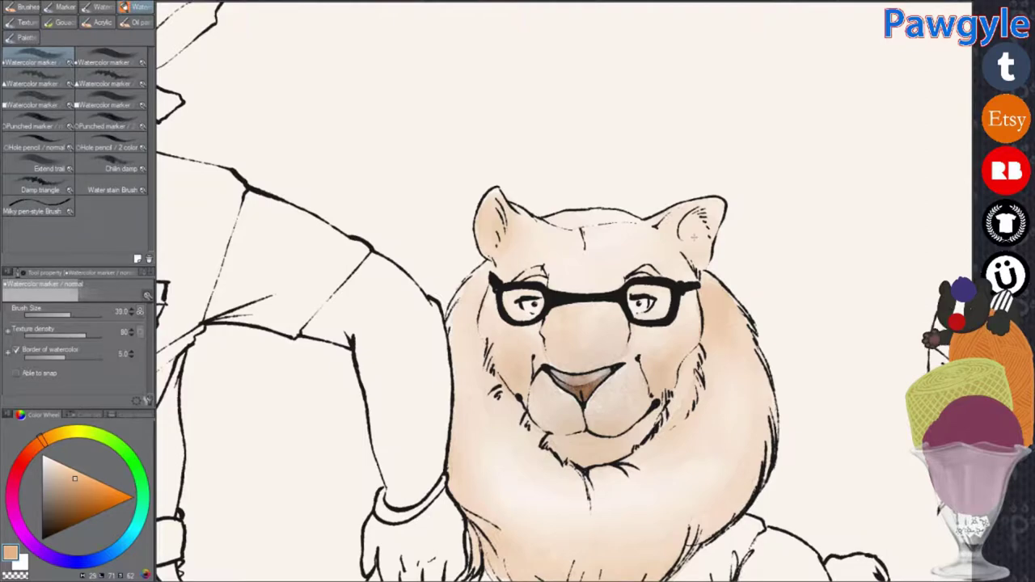
pyautogui.moveTo(674, 271); pyautogui.dragTo(673, 260)
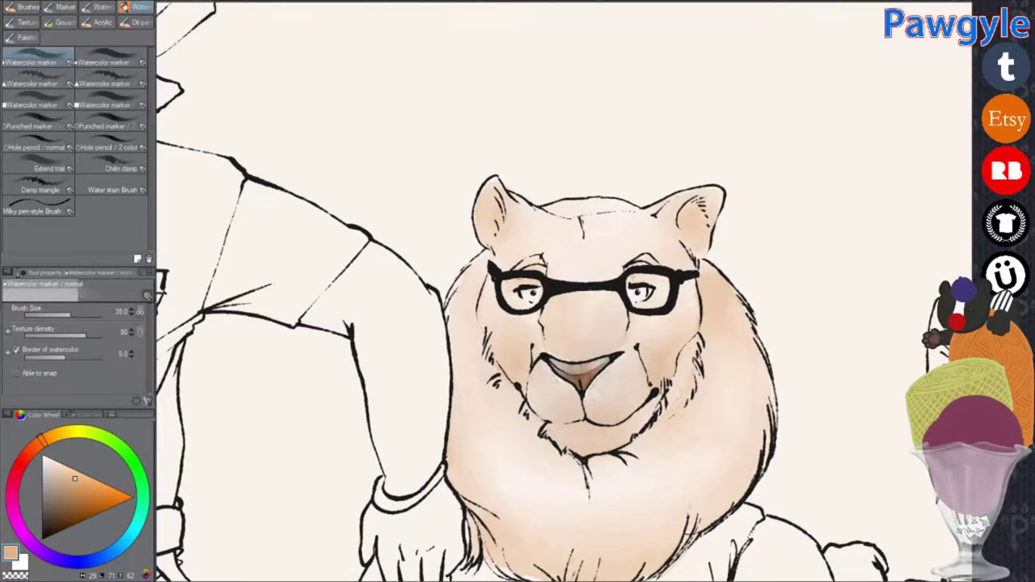
pyautogui.scroll(-4, 807, 287)
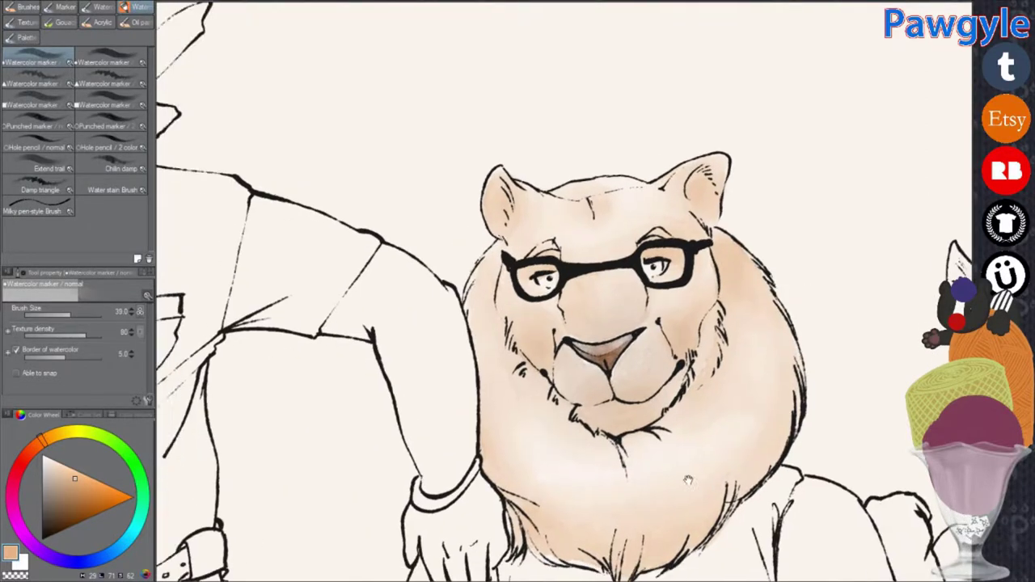
# Step: Colour the lion's crossed arms light orange, with deeper tone along the lower edges and beneath the overlapping forearm
pyautogui.scroll(5, 582, 453)
pyautogui.moveTo(890, 400); pyautogui.dragTo(704, 396)
pyautogui.moveTo(930, 271)
pyautogui.mouseDown()
pyautogui.moveTo(795, 256)
pyautogui.moveTo(453, 372)
pyautogui.moveTo(453, 389)
pyautogui.moveTo(696, 340)
pyautogui.moveTo(872, 356)
pyautogui.moveTo(465, 416)
pyautogui.mouseUp()
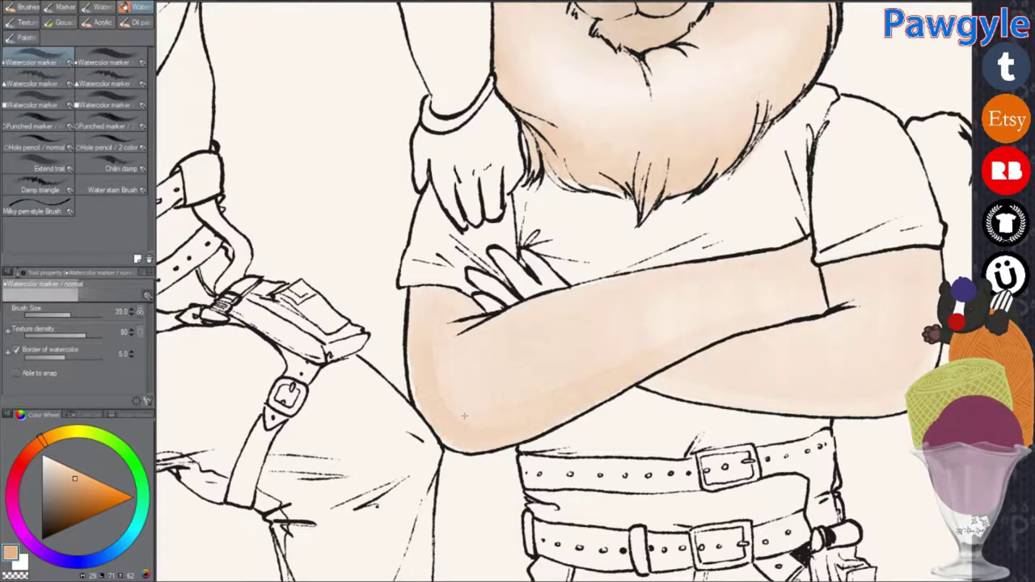
pyautogui.moveTo(676, 379); pyautogui.dragTo(756, 335)
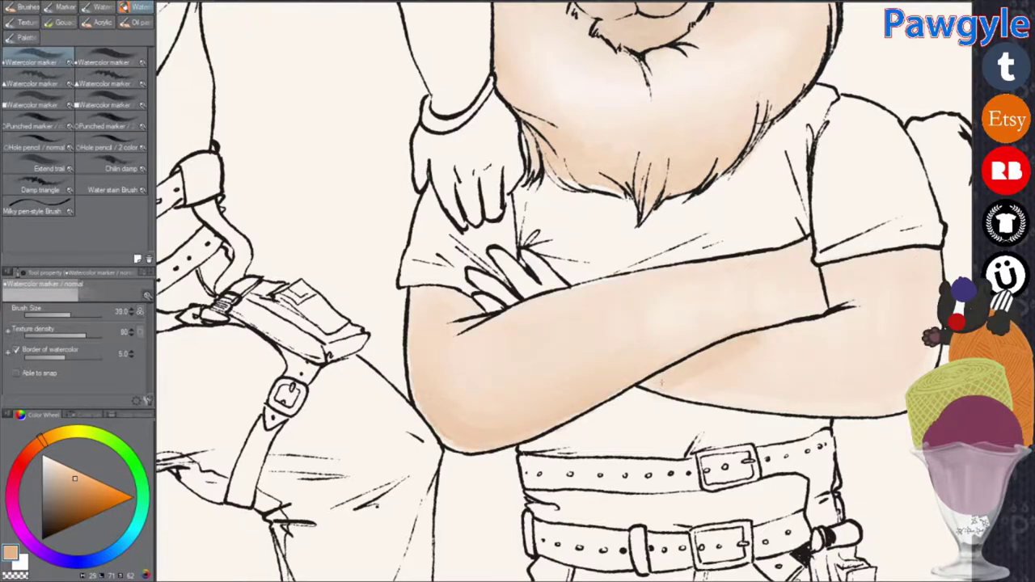
pyautogui.moveTo(704, 413); pyautogui.dragTo(931, 301)
pyautogui.moveTo(930, 259)
pyautogui.mouseDown()
pyautogui.moveTo(760, 311)
pyautogui.moveTo(842, 283)
pyautogui.mouseUp()
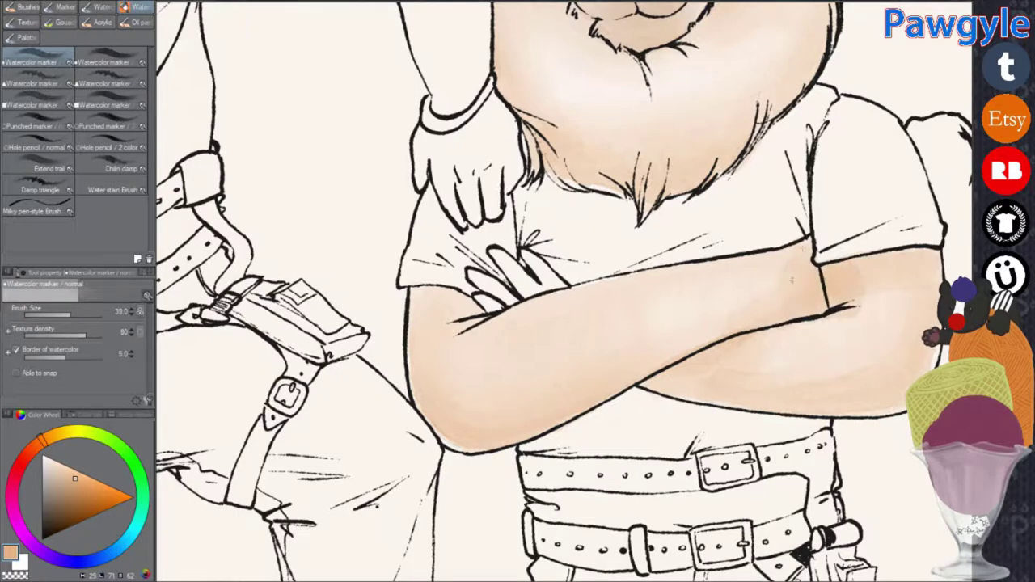
pyautogui.moveTo(777, 315); pyautogui.dragTo(745, 359)
pyautogui.scroll(-5, 522, 325)
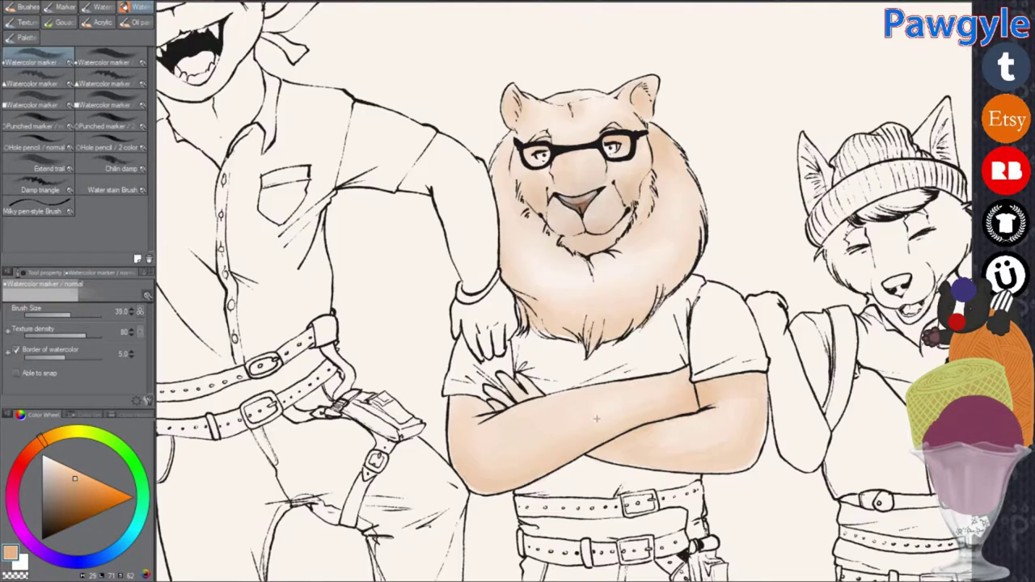
# Step: Choose a soft red and tint the centre of the lion's forehead with a pale pinkish wash
pyautogui.scroll(4, 495, 277)
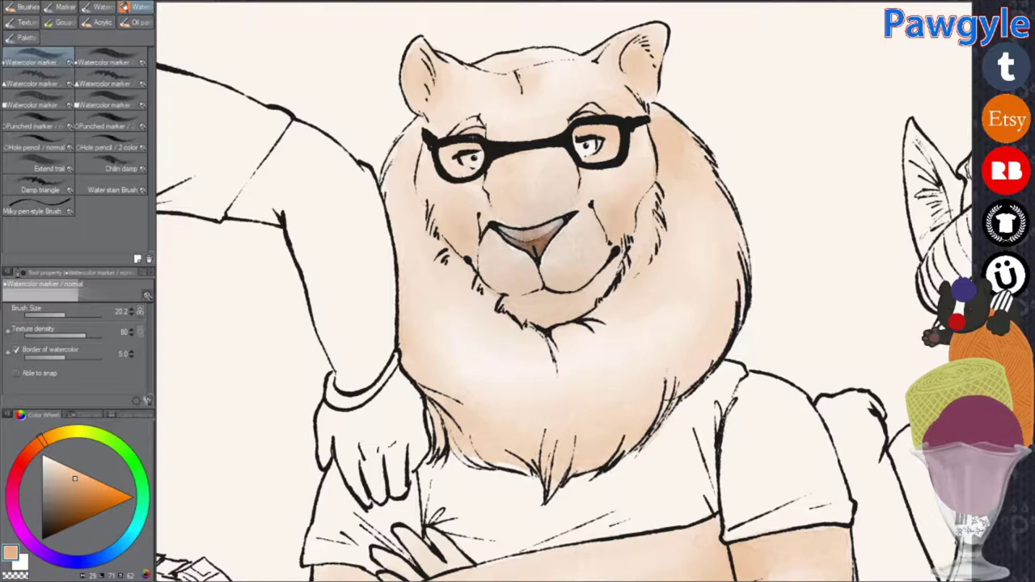
pyautogui.scroll(-5, 563, 314)
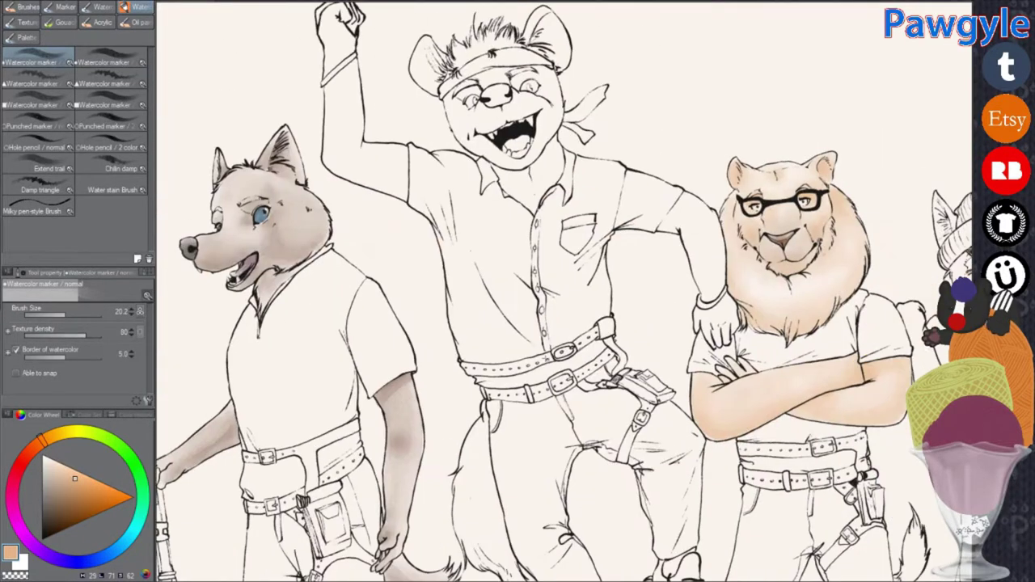
pyautogui.scroll(5, 781, 226)
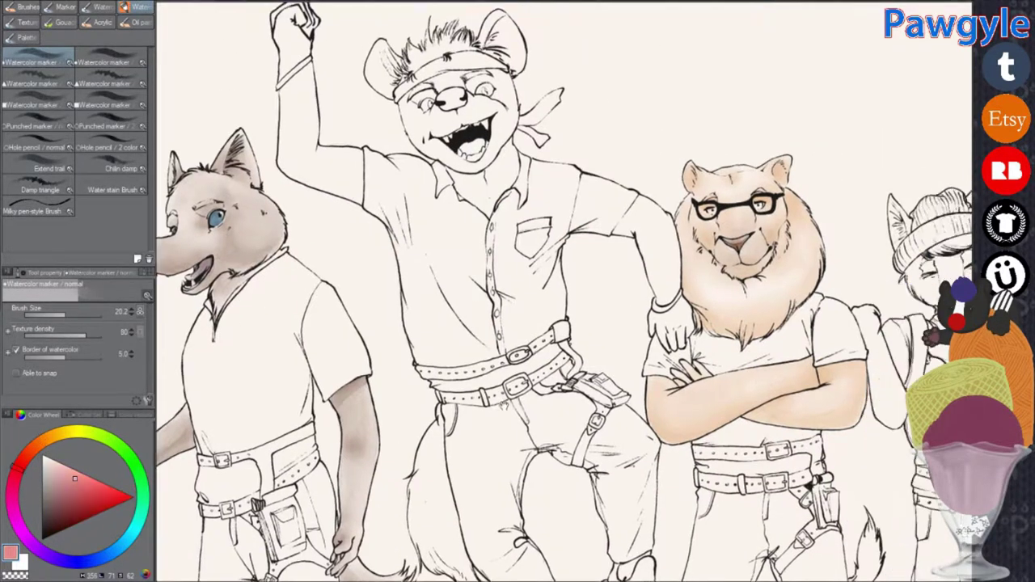
pyautogui.scroll(-5, 854, 445)
pyautogui.scroll(6, 624, 347)
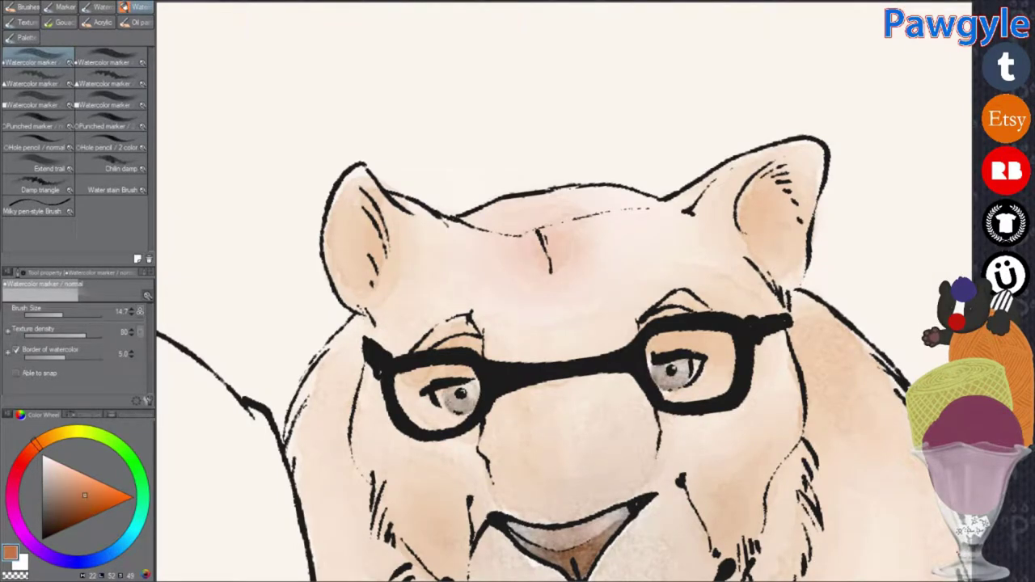
pyautogui.scroll(-1, 645, 322)
# Step: Sample tones around the lion's eyes and rework the irises behind the glasses in a muted yellow-beige
pyautogui.keyDown('alt'); pyautogui.click(469, 340); pyautogui.keyUp('alt')
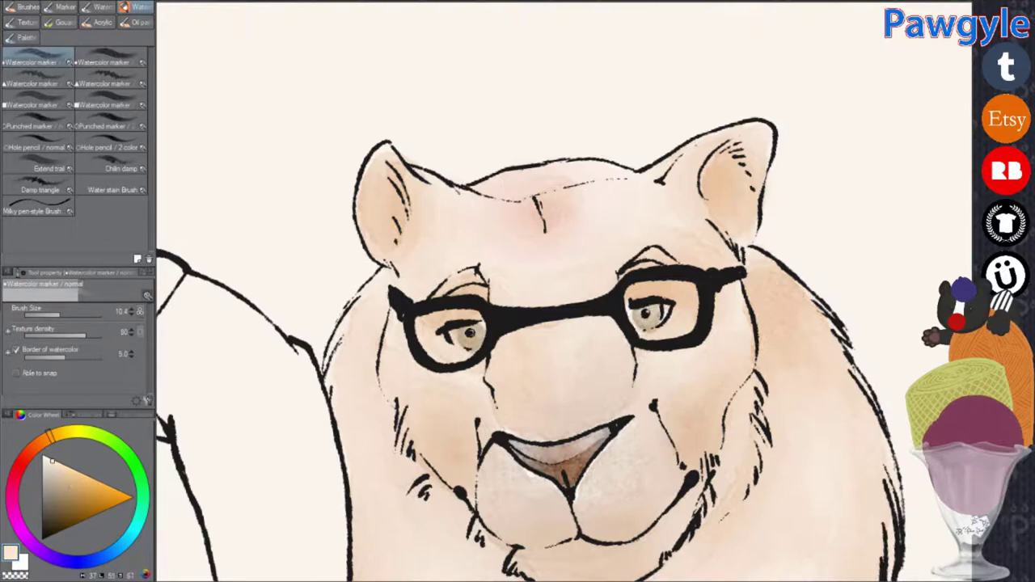
pyautogui.scroll(-4, 567, 323)
pyautogui.scroll(4, 566, 323)
pyautogui.scroll(-4, 566, 324)
pyautogui.scroll(7, 688, 307)
pyautogui.scroll(-5, 567, 323)
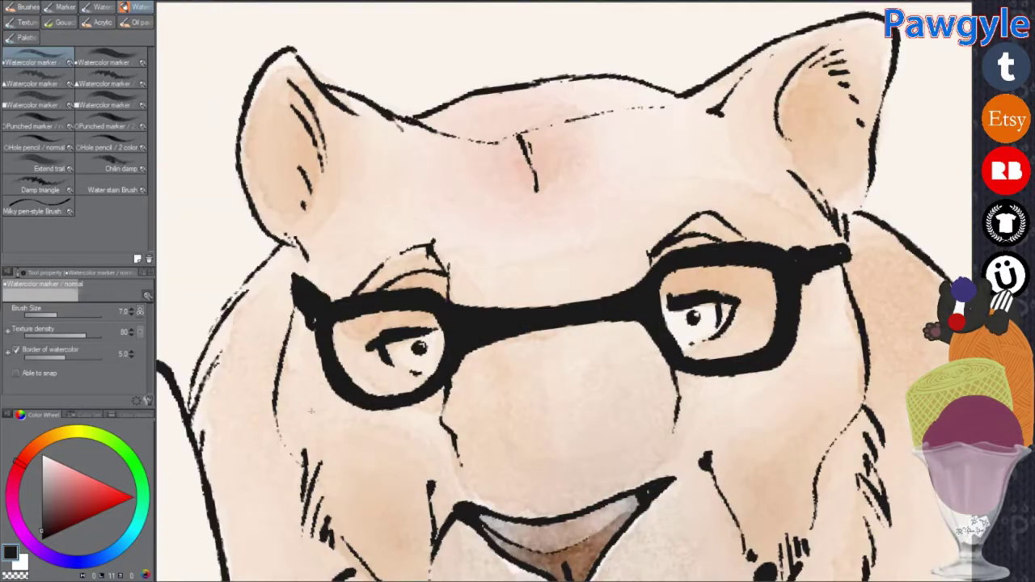
pyautogui.keyDown('alt'); pyautogui.click(414, 356); pyautogui.keyUp('alt')
pyautogui.scroll(-6, 566, 324)
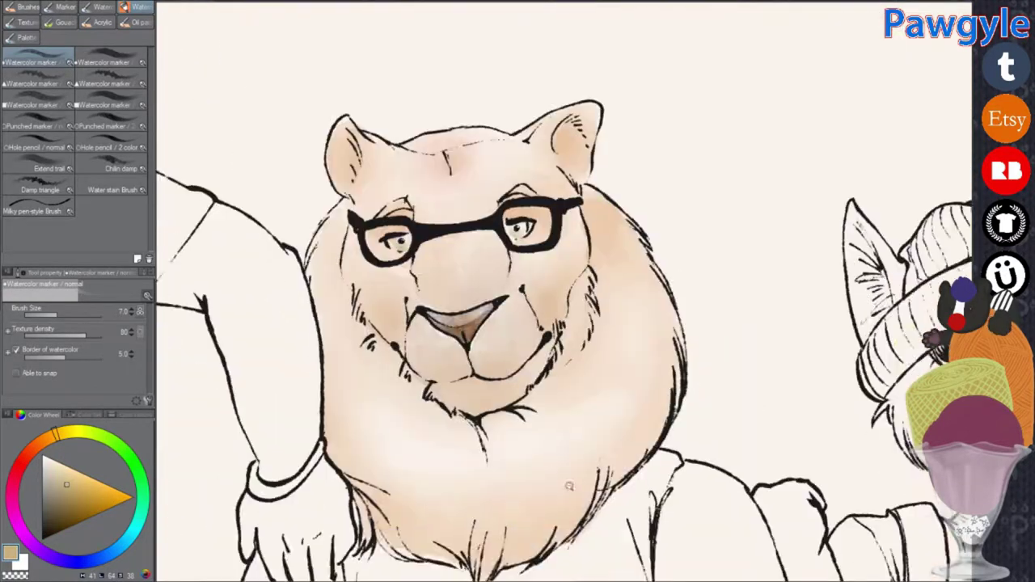
pyautogui.scroll(6, 362, 267)
# Step: Choose a stronger orange and colour the fox's raised arm and fist beside the lion, deepening it towards the elbow
pyautogui.moveTo(366, 367); pyautogui.dragTo(404, 517)
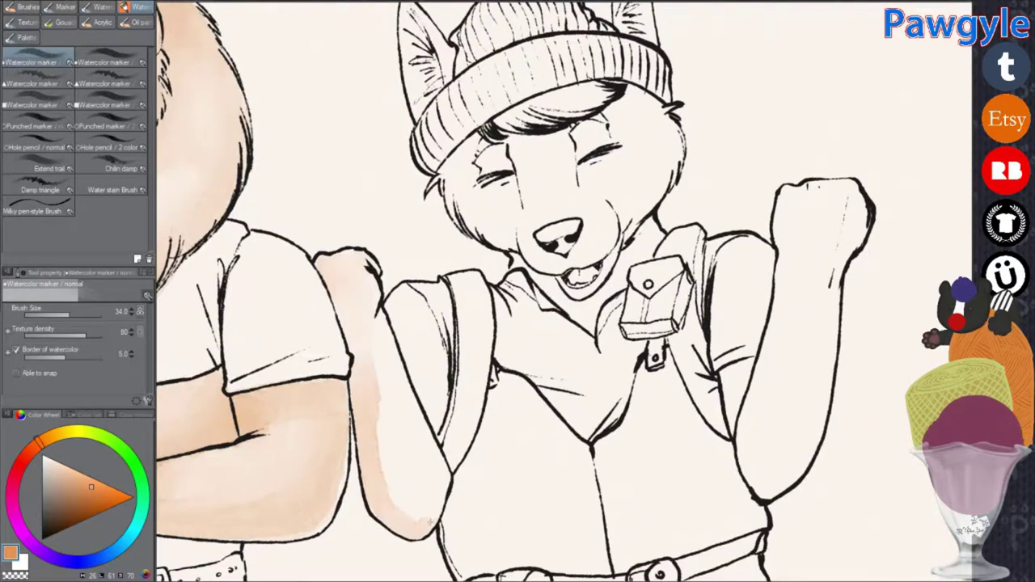
pyautogui.moveTo(388, 323); pyautogui.dragTo(429, 469)
pyautogui.moveTo(404, 405); pyautogui.dragTo(404, 327)
pyautogui.moveTo(380, 324); pyautogui.dragTo(437, 453)
pyautogui.moveTo(405, 307); pyautogui.dragTo(445, 453)
pyautogui.moveTo(369, 243)
pyautogui.mouseDown()
pyautogui.moveTo(375, 279)
pyautogui.moveTo(277, 253)
pyautogui.mouseUp()
pyautogui.moveTo(242, 340); pyautogui.dragTo(299, 477)
pyautogui.moveTo(388, 324); pyautogui.dragTo(375, 328)
# Step: Colour the fox's other raised arm and fist orange, with deeper tone along the forearm and elbow
pyautogui.moveTo(656, 170); pyautogui.dragTo(639, 372)
pyautogui.moveTo(696, 291); pyautogui.dragTo(631, 445)
pyautogui.moveTo(728, 142); pyautogui.dragTo(671, 283)
pyautogui.moveTo(696, 162)
pyautogui.mouseDown()
pyautogui.moveTo(672, 338)
pyautogui.moveTo(640, 437)
pyautogui.mouseUp()
pyautogui.moveTo(647, 222); pyautogui.dragTo(635, 449)
pyautogui.moveTo(695, 243); pyautogui.dragTo(647, 445)
pyautogui.moveTo(712, 178); pyautogui.dragTo(639, 445)
pyautogui.moveTo(703, 251); pyautogui.dragTo(688, 320)
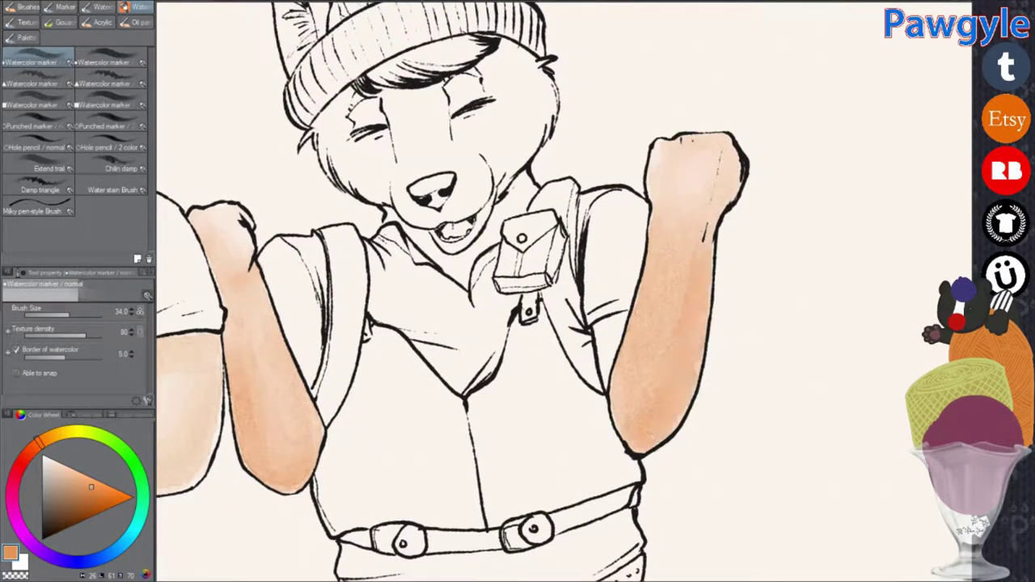
# Step: Select the fox's face area and lay an even light-orange base over the face, hair fringe and neck
pyautogui.moveTo(684, 387)
pyautogui.mouseDown()
pyautogui.moveTo(582, 453)
pyautogui.moveTo(564, 547)
pyautogui.mouseUp()
pyautogui.press('m')
pyautogui.press('b')
pyautogui.moveTo(417, 267)
pyautogui.mouseDown()
pyautogui.moveTo(501, 404)
pyautogui.moveTo(606, 489)
pyautogui.mouseUp()
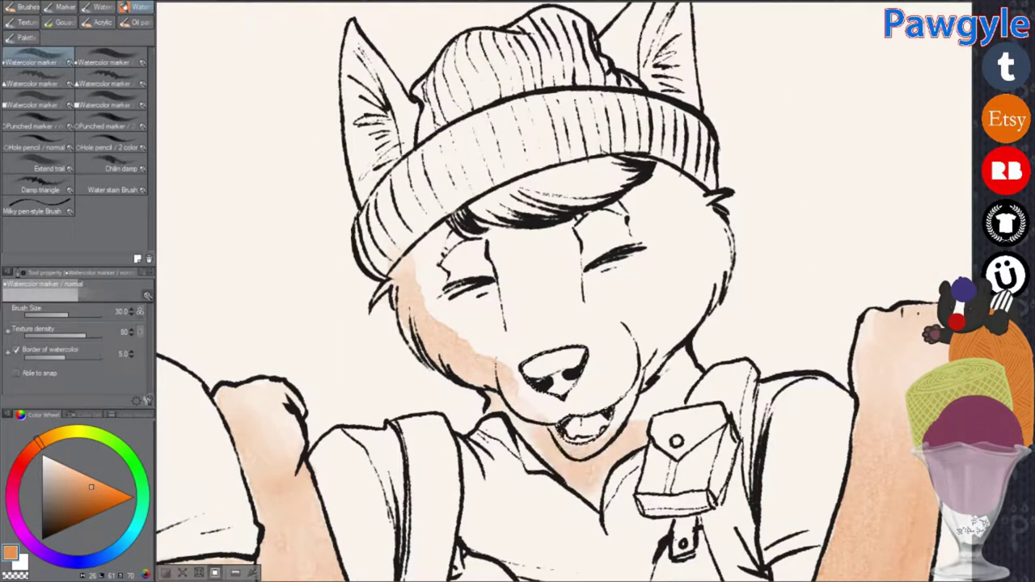
pyautogui.moveTo(728, 194); pyautogui.dragTo(672, 380)
pyautogui.moveTo(695, 174); pyautogui.dragTo(586, 230)
pyautogui.moveTo(583, 182); pyautogui.dragTo(416, 267)
pyautogui.moveTo(635, 162); pyautogui.dragTo(477, 218)
pyautogui.moveTo(481, 238); pyautogui.dragTo(421, 312)
pyautogui.moveTo(704, 198); pyautogui.dragTo(453, 380)
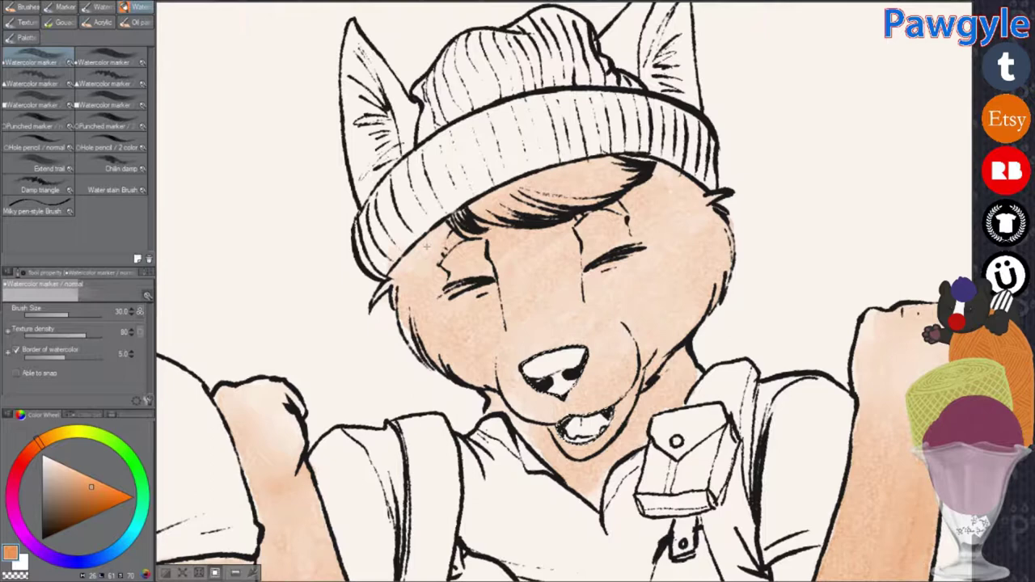
pyautogui.moveTo(567, 324); pyautogui.dragTo(599, 332)
# Step: Use a smaller brush to deepen the orange under the fox's beanie brim and around the closed eyes
pyautogui.press('[')
pyautogui.moveTo(478, 243); pyautogui.dragTo(428, 287)
pyautogui.moveTo(728, 178); pyautogui.dragTo(683, 223)
pyautogui.moveTo(481, 239); pyautogui.dragTo(424, 291)
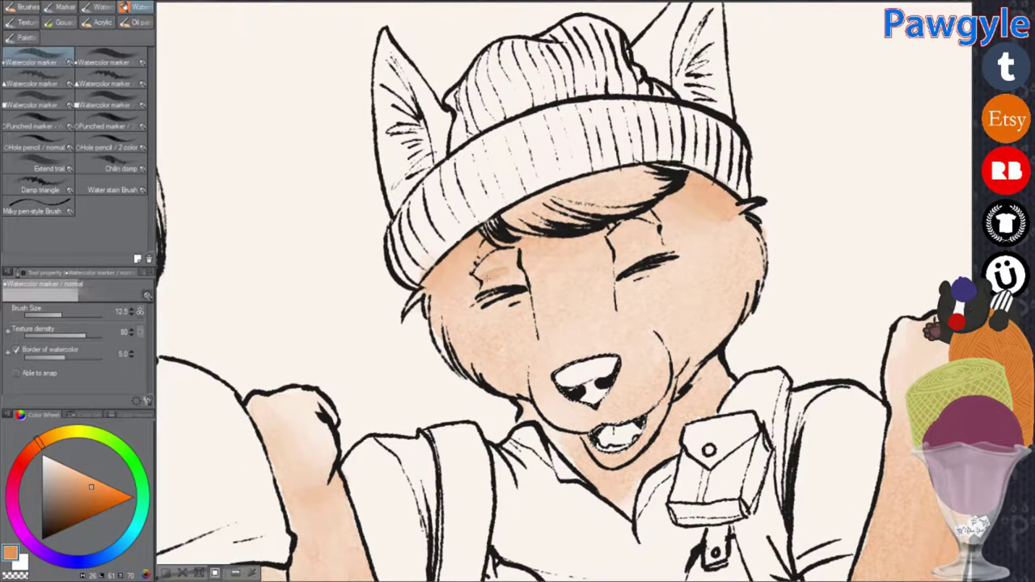
pyautogui.moveTo(526, 263); pyautogui.dragTo(479, 287)
pyautogui.moveTo(660, 233); pyautogui.dragTo(617, 269)
# Step: Shade the fox's cheeks, muzzle and neck with further orange layers using a larger brush
pyautogui.moveTo(526, 302)
pyautogui.mouseDown()
pyautogui.moveTo(579, 347)
pyautogui.moveTo(558, 421)
pyautogui.mouseUp()
pyautogui.press(']')
pyautogui.moveTo(668, 405); pyautogui.dragTo(652, 437)
pyautogui.moveTo(720, 340); pyautogui.dragTo(667, 380)
pyautogui.moveTo(566, 324); pyautogui.dragTo(538, 393)
pyautogui.moveTo(567, 323); pyautogui.dragTo(578, 316)
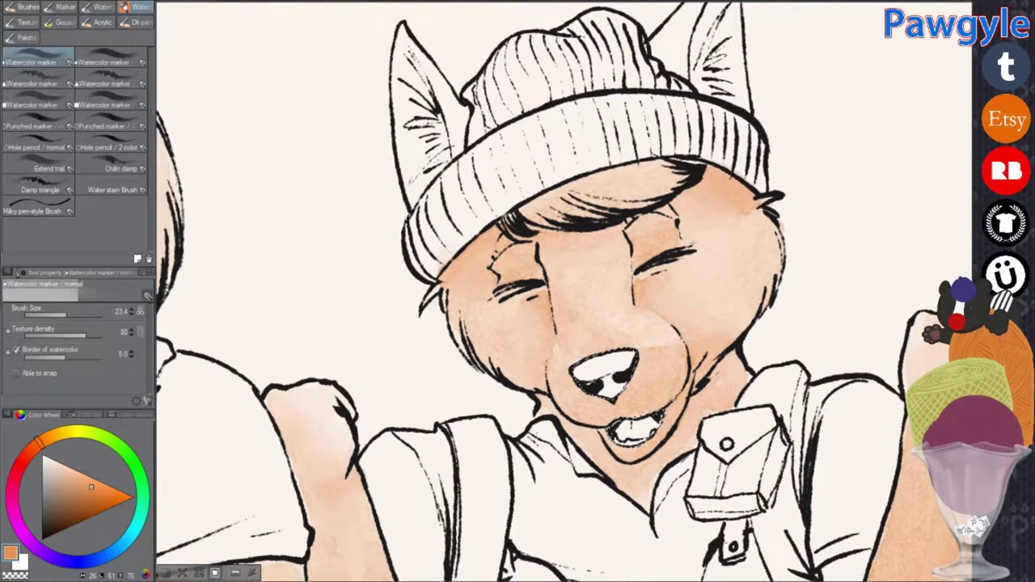
# Step: Build up the orange watercolor on the beanie fox's cheeks, muzzle and neck
pyautogui.moveTo(704, 222); pyautogui.dragTo(679, 251)
pyautogui.moveTo(566, 324); pyautogui.dragTo(561, 291)
pyautogui.moveTo(732, 340); pyautogui.dragTo(672, 421)
pyautogui.moveTo(655, 413); pyautogui.dragTo(583, 469)
pyautogui.moveTo(567, 324); pyautogui.dragTo(563, 311)
pyautogui.moveTo(668, 396); pyautogui.dragTo(590, 437)
pyautogui.moveTo(728, 315)
pyautogui.mouseDown()
pyautogui.moveTo(700, 368)
pyautogui.moveTo(594, 401)
pyautogui.mouseUp()
pyautogui.moveTo(566, 324); pyautogui.dragTo(559, 343)
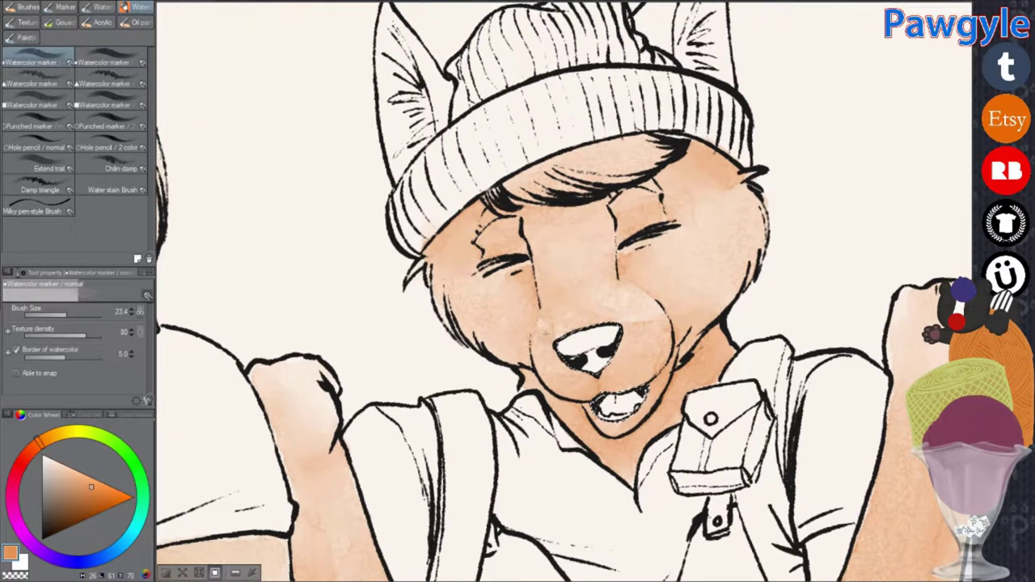
# Step: Paint both of the fox's ears with the same orange watercolor
pyautogui.moveTo(680, 382)
pyautogui.mouseDown()
pyautogui.moveTo(662, 419)
pyautogui.moveTo(746, 540)
pyautogui.mouseUp()
pyautogui.moveTo(502, 174); pyautogui.dragTo(465, 324)
pyautogui.moveTo(493, 194); pyautogui.dragTo(469, 311)
pyautogui.moveTo(567, 323); pyautogui.dragTo(534, 341)
pyautogui.moveTo(732, 134)
pyautogui.mouseDown()
pyautogui.moveTo(675, 214)
pyautogui.moveTo(700, 251)
pyautogui.moveTo(712, 243)
pyautogui.mouseUp()
pyautogui.moveTo(740, 166)
pyautogui.mouseDown()
pyautogui.moveTo(679, 222)
pyautogui.moveTo(631, 121)
pyautogui.mouseUp()
# Step: Choose a dark brown and paint the fox's fringe of hair under the beanie brim
pyautogui.click(61, 506)
pyautogui.moveTo(486, 242); pyautogui.dragTo(631, 202)
pyautogui.moveTo(550, 234); pyautogui.dragTo(631, 202)
pyautogui.moveTo(485, 243); pyautogui.dragTo(631, 202)
pyautogui.moveTo(550, 235); pyautogui.dragTo(606, 226)
pyautogui.moveTo(477, 258); pyautogui.dragTo(631, 203)
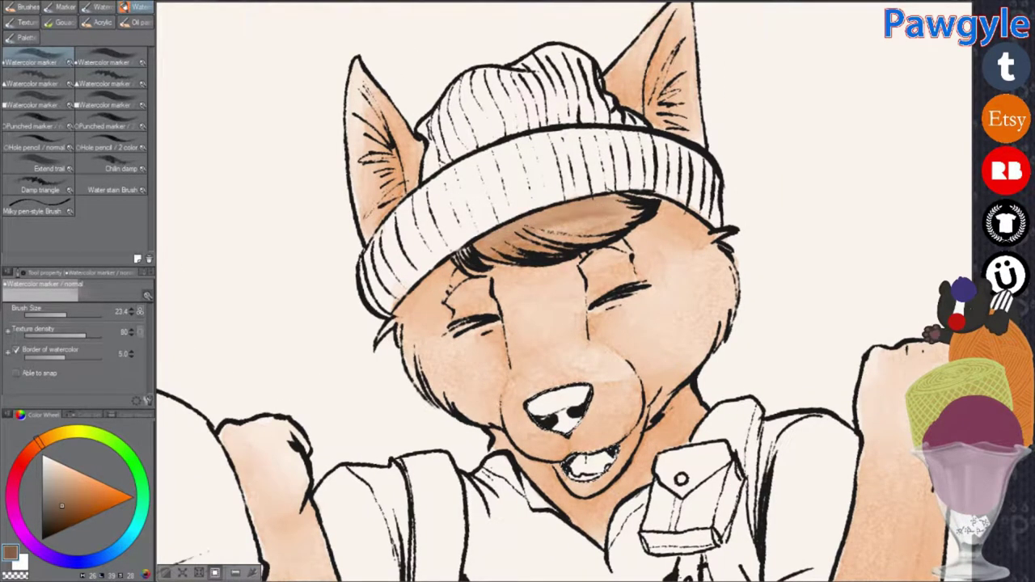
pyautogui.moveTo(550, 234); pyautogui.dragTo(591, 226)
# Step: Choose a brick red and lay a first light wash over the beanie's crown and brim
pyautogui.scroll(-5, 566, 291)
pyautogui.scroll(5, 550, 275)
pyautogui.scroll(-5, 517, 291)
pyautogui.click(93, 503)
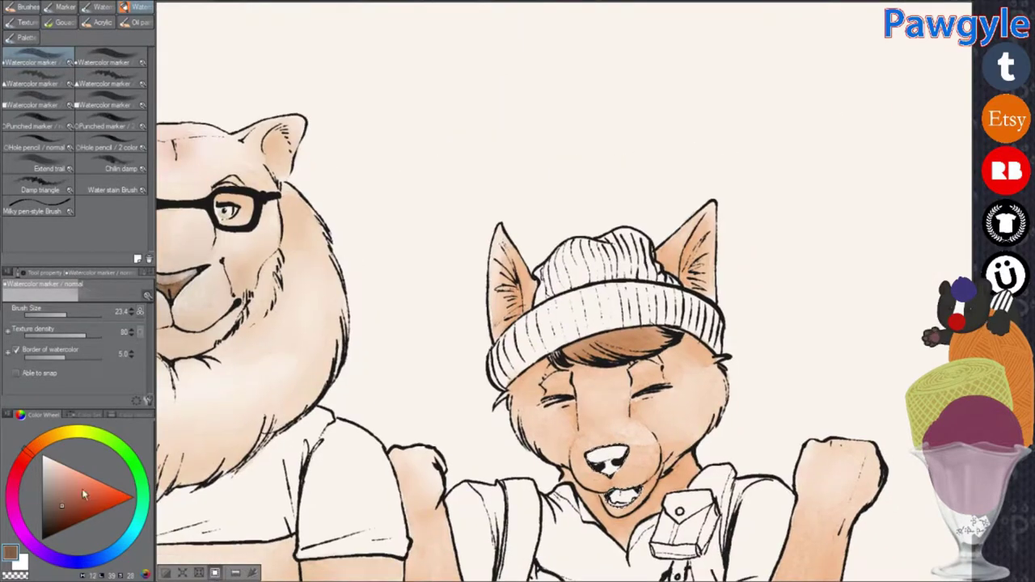
pyautogui.scroll(5, 517, 291)
pyautogui.moveTo(416, 331); pyautogui.dragTo(631, 267)
pyautogui.moveTo(470, 307); pyautogui.dragTo(761, 251)
pyautogui.moveTo(436, 299); pyautogui.dragTo(785, 230)
pyautogui.moveTo(469, 291); pyautogui.dragTo(688, 231)
pyautogui.moveTo(494, 202)
pyautogui.mouseDown()
pyautogui.moveTo(663, 121)
pyautogui.moveTo(696, 162)
pyautogui.moveTo(679, 150)
pyautogui.mouseUp()
pyautogui.moveTo(526, 182); pyautogui.dragTo(664, 133)
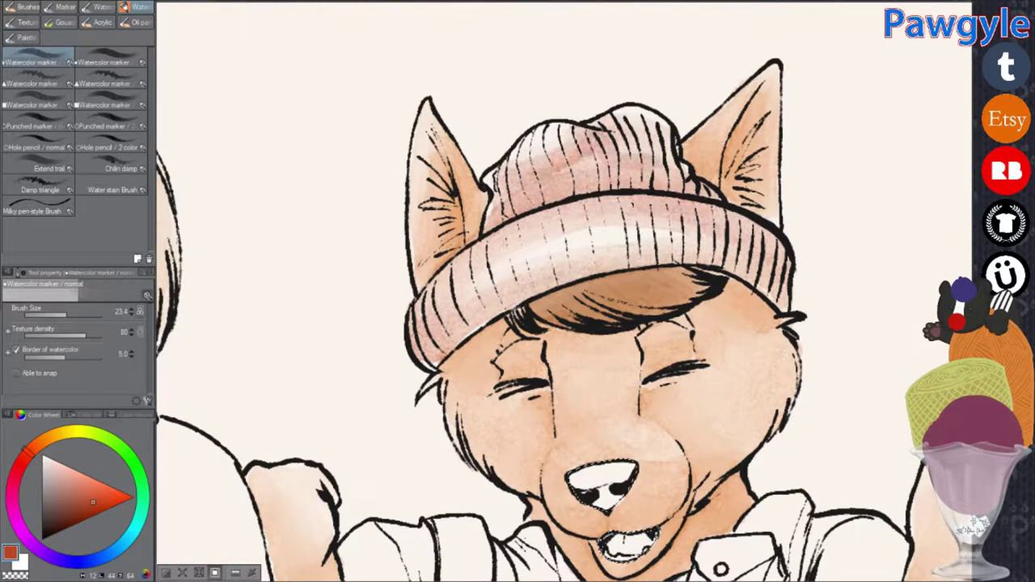
# Step: Layer more brick red over the beanie's crown and folded brim to deepen and even out the color
pyautogui.moveTo(595, 166); pyautogui.dragTo(672, 121)
pyautogui.moveTo(457, 283); pyautogui.dragTo(716, 202)
pyautogui.moveTo(429, 340)
pyautogui.mouseDown()
pyautogui.moveTo(752, 239)
pyautogui.moveTo(486, 275)
pyautogui.moveTo(619, 259)
pyautogui.mouseUp()
pyautogui.moveTo(485, 292); pyautogui.dragTo(776, 243)
pyautogui.moveTo(501, 202); pyautogui.dragTo(663, 170)
pyautogui.moveTo(494, 227); pyautogui.dragTo(656, 178)
pyautogui.moveTo(518, 203)
pyautogui.mouseDown()
pyautogui.moveTo(618, 162)
pyautogui.moveTo(652, 117)
pyautogui.mouseUp()
pyautogui.keyDown('alt'); pyautogui.click(730, 366); pyautogui.keyUp('alt')
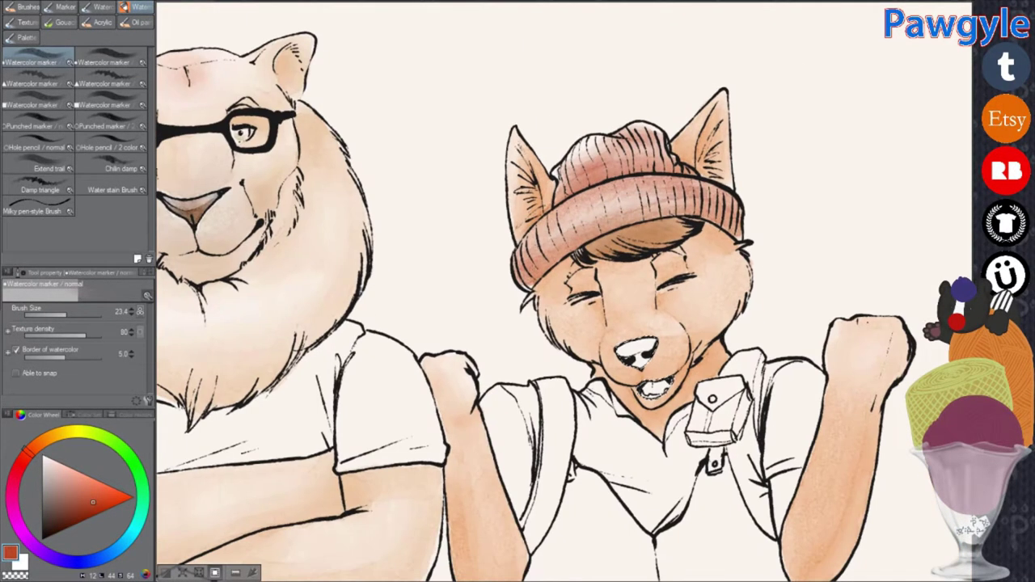
pyautogui.moveTo(522, 275); pyautogui.dragTo(648, 182)
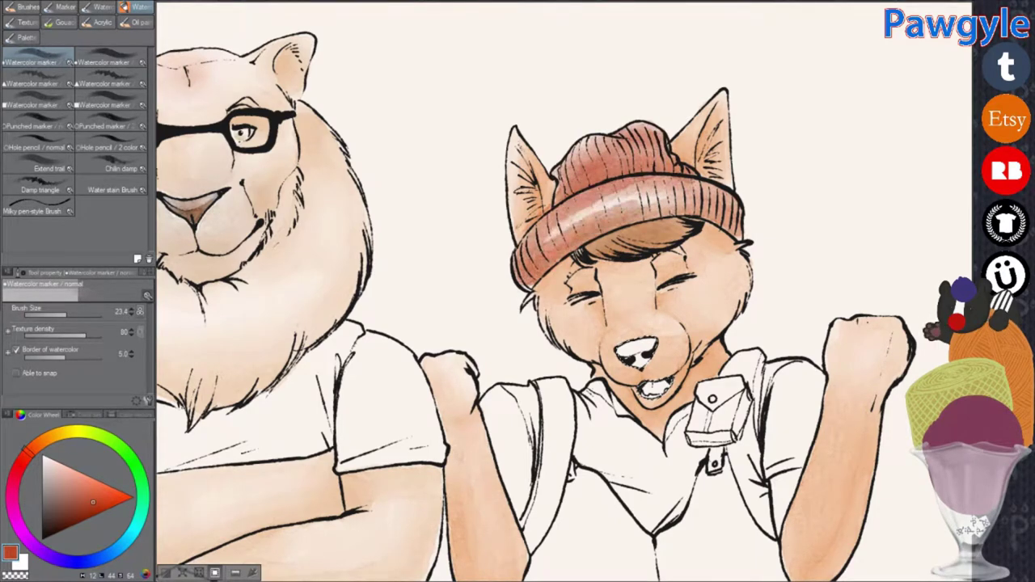
pyautogui.moveTo(550, 235); pyautogui.dragTo(728, 191)
pyautogui.moveTo(571, 190); pyautogui.dragTo(671, 162)
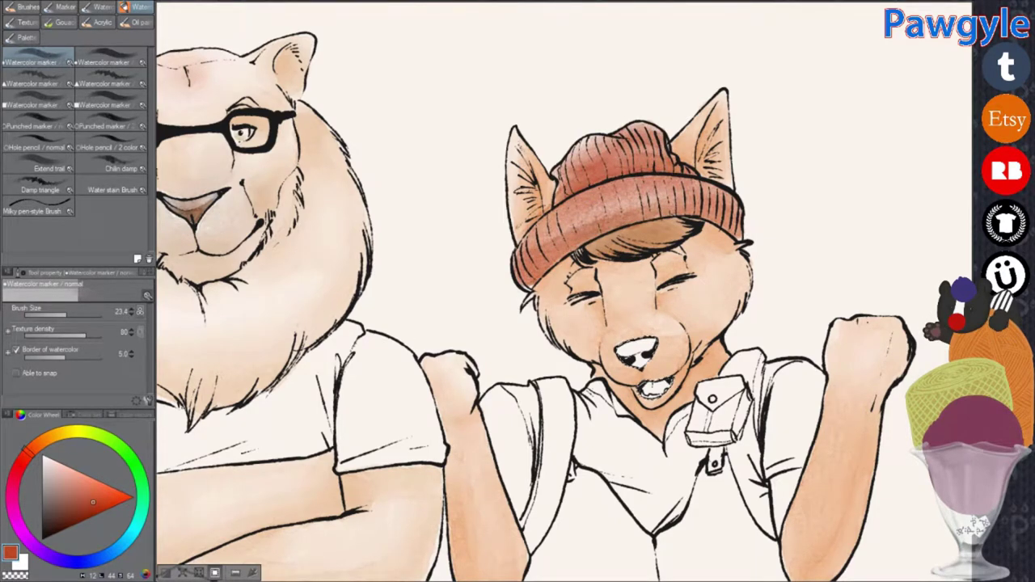
# Step: Lighten the fur on the fox's lower cheeks and neck
pyautogui.moveTo(566, 340); pyautogui.dragTo(471, 318)
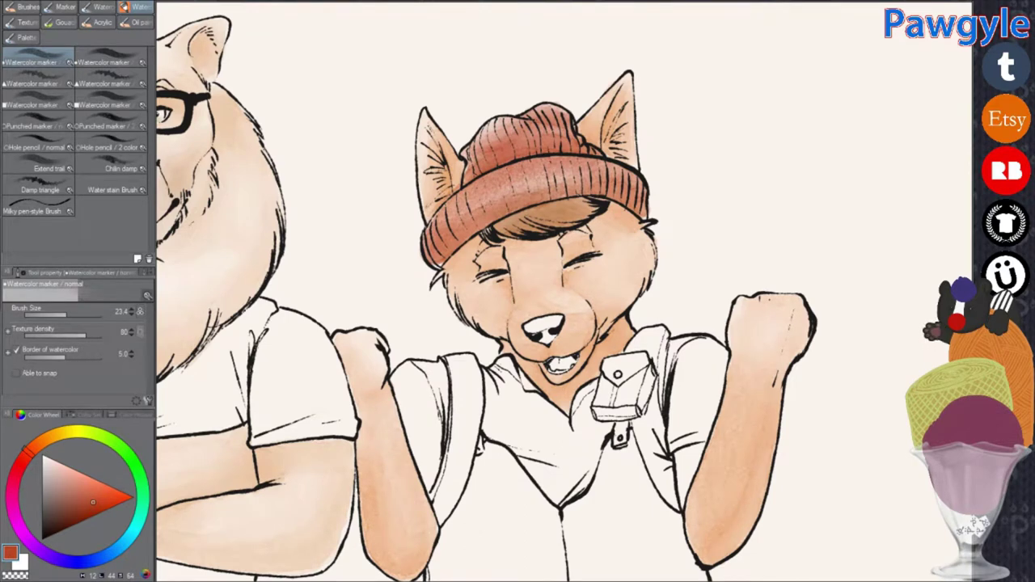
pyautogui.scroll(2, 633, 303)
pyautogui.moveTo(619, 335); pyautogui.dragTo(573, 281)
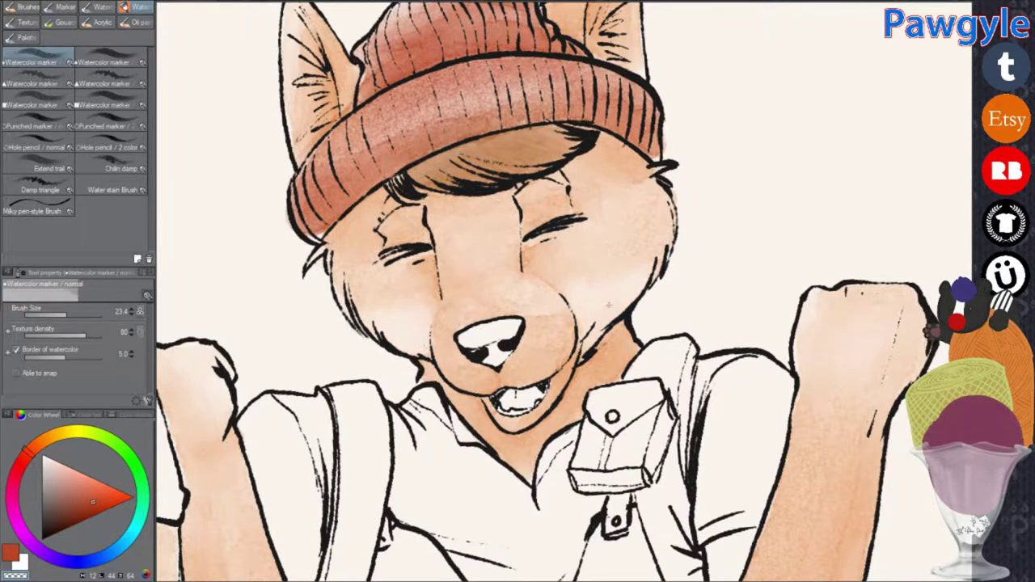
pyautogui.moveTo(598, 364)
pyautogui.mouseDown()
pyautogui.moveTo(473, 457)
pyautogui.moveTo(593, 377)
pyautogui.mouseUp()
pyautogui.moveTo(375, 475); pyautogui.dragTo(370, 471)
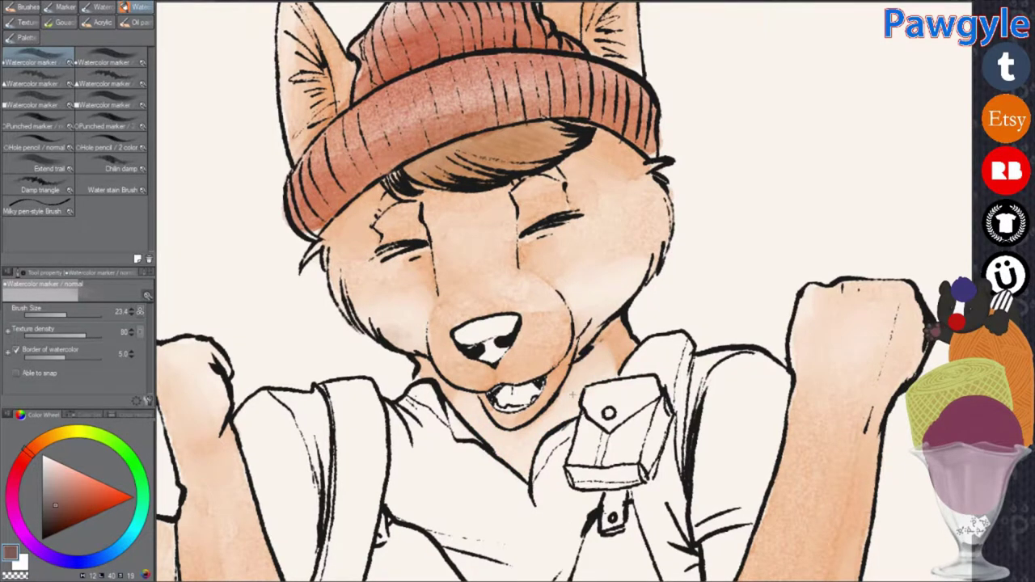
# Step: Paint the fox's nose dark grey and the inside of the mouth a muted pink with a smaller brush
pyautogui.scroll(-5, 573, 392)
pyautogui.scroll(10, 518, 372)
pyautogui.moveTo(622, 356)
pyautogui.mouseDown()
pyautogui.moveTo(710, 306)
pyautogui.moveTo(687, 324)
pyautogui.mouseUp()
pyautogui.scroll(-5, 688, 324)
pyautogui.keyDown('alt'); pyautogui.click(588, 356); pyautogui.keyUp('alt')
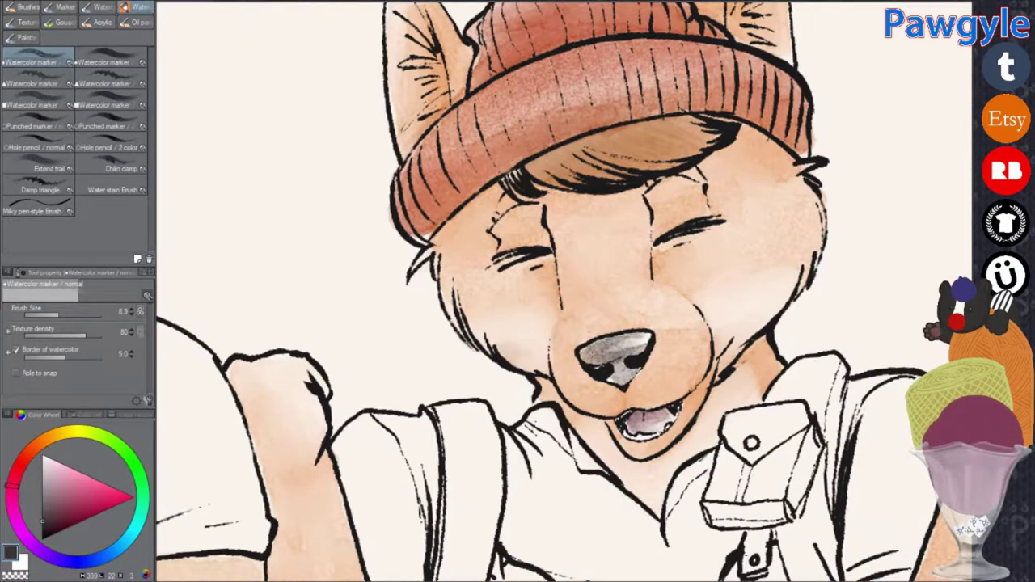
pyautogui.scroll(-5, 608, 356)
pyautogui.scroll(5, 599, 348)
pyautogui.scroll(-3, 579, 330)
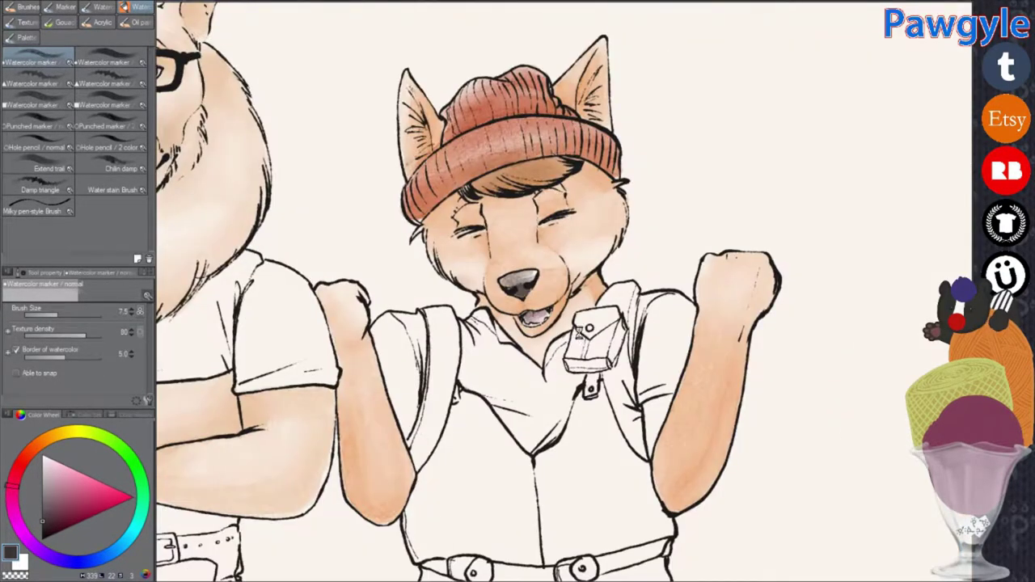
# Step: Sample the fox's orange fur color and paint the parts of its tail beside and between the legs
pyautogui.scroll(-5, 517, 323)
pyautogui.keyDown('alt'); pyautogui.click(606, 300); pyautogui.keyUp('alt')
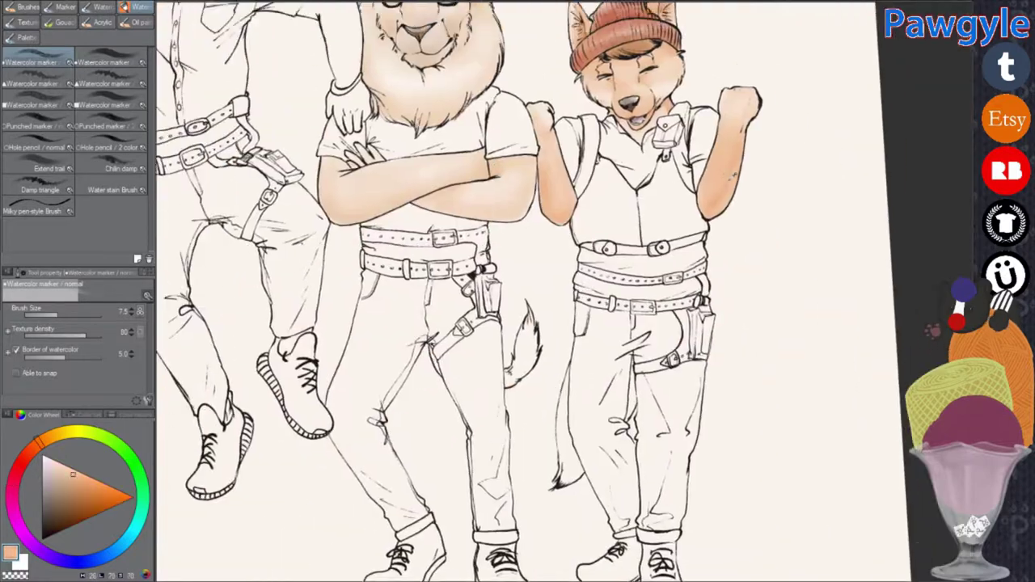
pyautogui.scroll(5, 486, 242)
pyautogui.moveTo(514, 56); pyautogui.dragTo(498, 332)
pyautogui.moveTo(518, 81); pyautogui.dragTo(498, 340)
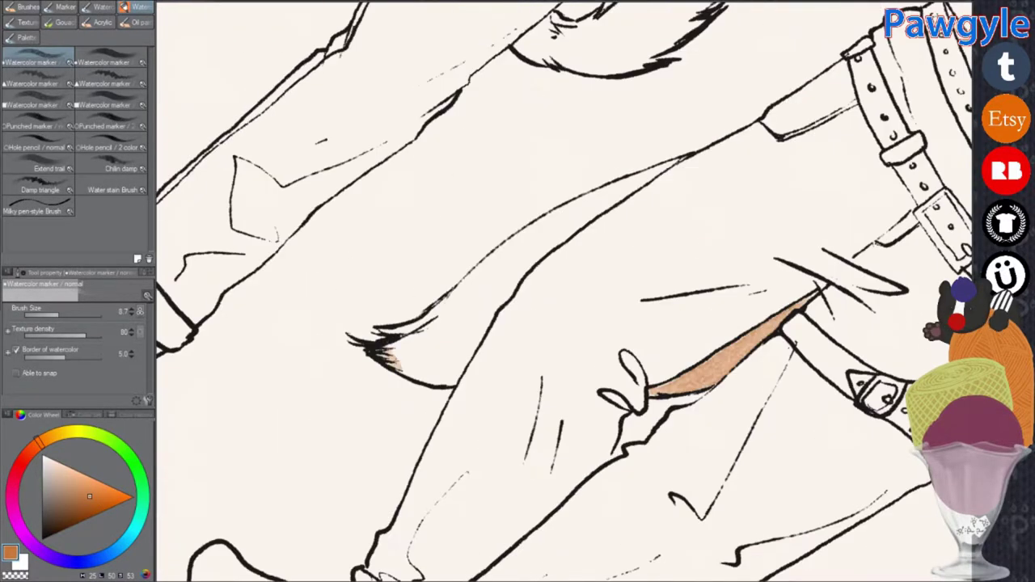
pyautogui.moveTo(566, 219)
pyautogui.mouseDown()
pyautogui.moveTo(453, 348)
pyautogui.moveTo(404, 380)
pyautogui.moveTo(486, 324)
pyautogui.mouseUp()
pyautogui.moveTo(582, 162)
pyautogui.mouseDown()
pyautogui.moveTo(510, 259)
pyautogui.moveTo(478, 355)
pyautogui.mouseUp()
# Step: Paint the tail behind the lion's leg with a tan base and a deeper orange-tan layer
pyautogui.scroll(-5, 518, 324)
pyautogui.scroll(3, 425, 223)
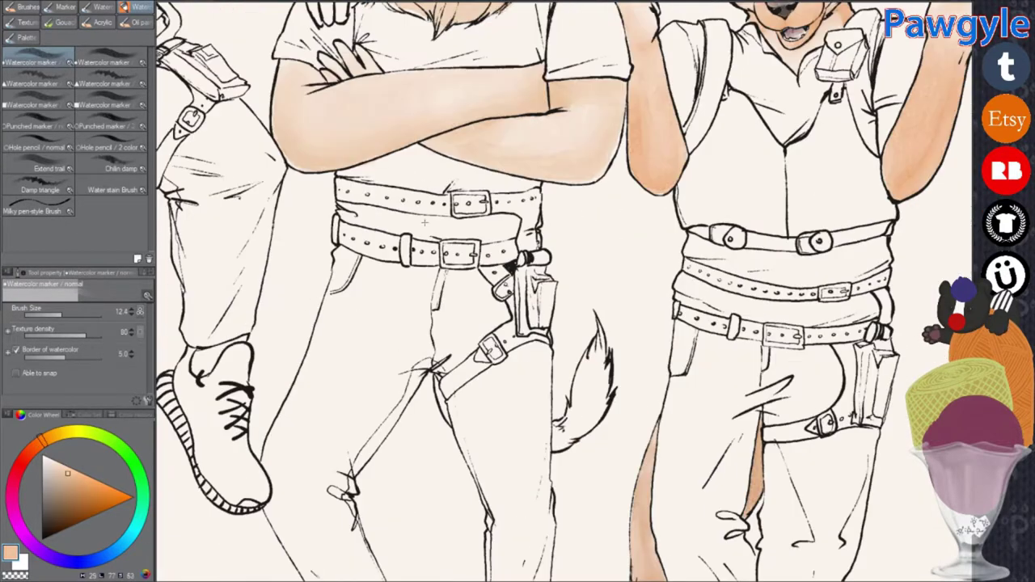
pyautogui.scroll(5, 578, 372)
pyautogui.moveTo(566, 405); pyautogui.dragTo(598, 316)
pyautogui.moveTo(615, 356); pyautogui.dragTo(648, 210)
pyautogui.moveTo(583, 308); pyautogui.dragTo(566, 49)
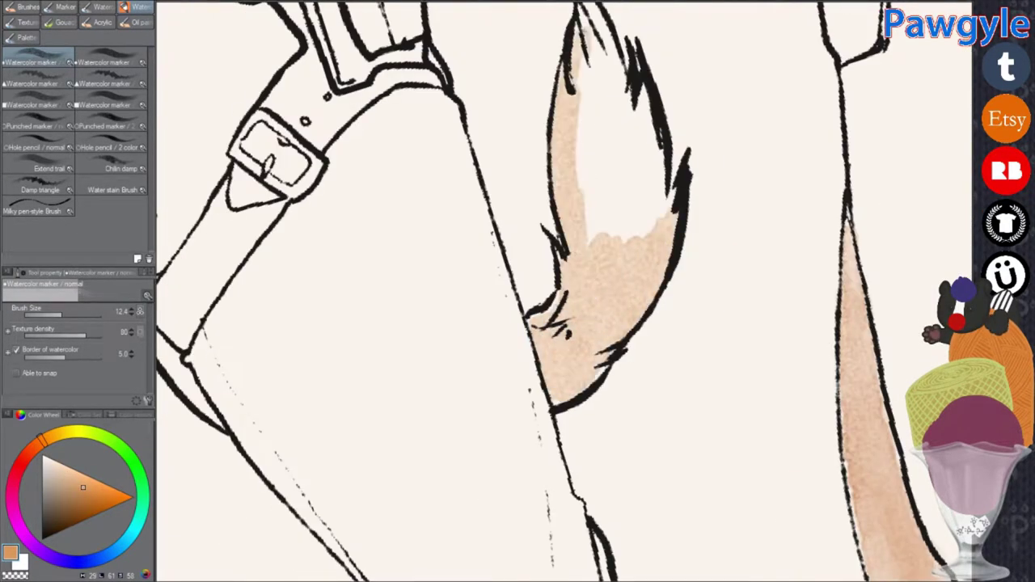
pyautogui.moveTo(639, 226); pyautogui.dragTo(599, 24)
pyautogui.moveTo(663, 259); pyautogui.dragTo(579, 461)
# Step: Choose a dark brown and shade the lion's tail up to its tufted tip
pyautogui.click(57, 503)
pyautogui.moveTo(623, 339); pyautogui.dragTo(623, 81)
pyautogui.moveTo(566, 405)
pyautogui.mouseDown()
pyautogui.moveTo(615, 114)
pyautogui.moveTo(639, 138)
pyautogui.mouseUp()
pyautogui.moveTo(639, 162)
pyautogui.mouseDown()
pyautogui.moveTo(582, 349)
pyautogui.moveTo(639, 130)
pyautogui.mouseUp()
pyautogui.moveTo(566, 380); pyautogui.dragTo(631, 300)
pyautogui.scroll(-5, 566, 291)
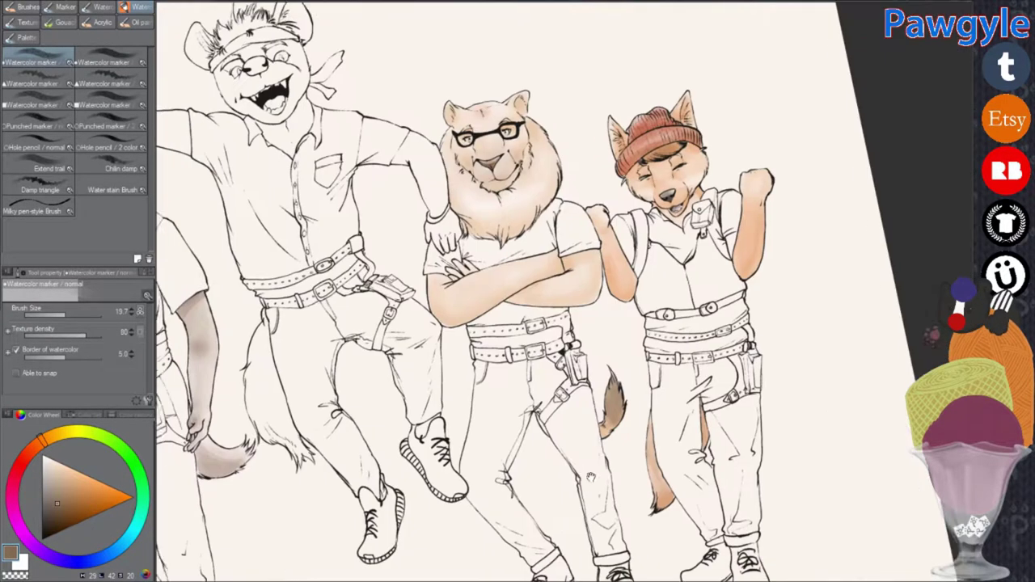
pyautogui.scroll(5, 437, 162)
pyautogui.scroll(-1, 437, 162)
pyautogui.click(89, 495)
pyautogui.scroll(2, 437, 202)
pyautogui.moveTo(348, 203); pyautogui.dragTo(332, 332)
pyautogui.moveTo(453, 242); pyautogui.dragTo(623, 162)
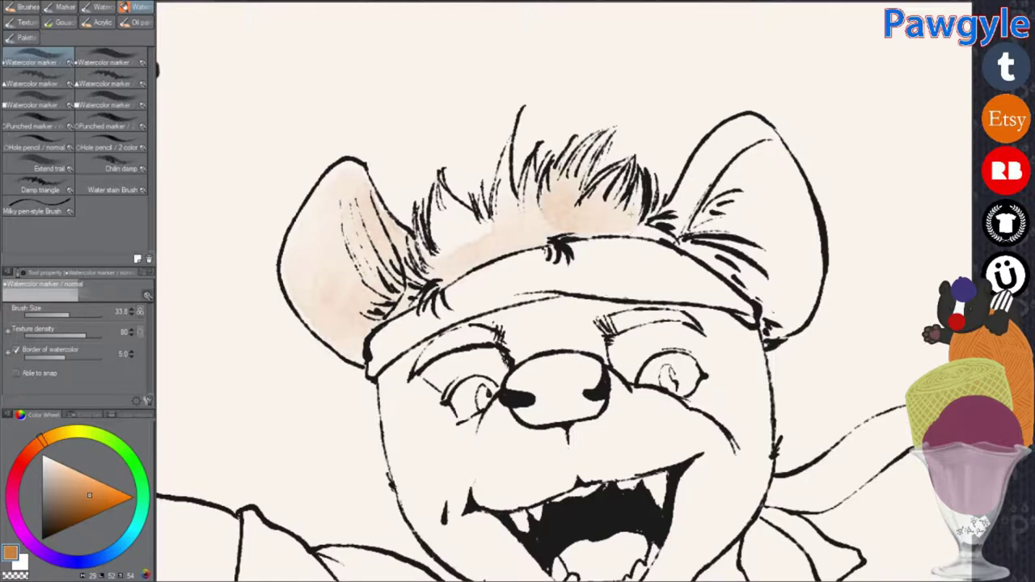
pyautogui.moveTo(696, 235); pyautogui.dragTo(809, 315)
pyautogui.moveTo(688, 129); pyautogui.dragTo(801, 234)
pyautogui.moveTo(704, 145); pyautogui.dragTo(728, 267)
pyautogui.moveTo(404, 198); pyautogui.dragTo(348, 300)
pyautogui.moveTo(388, 223); pyautogui.dragTo(332, 324)
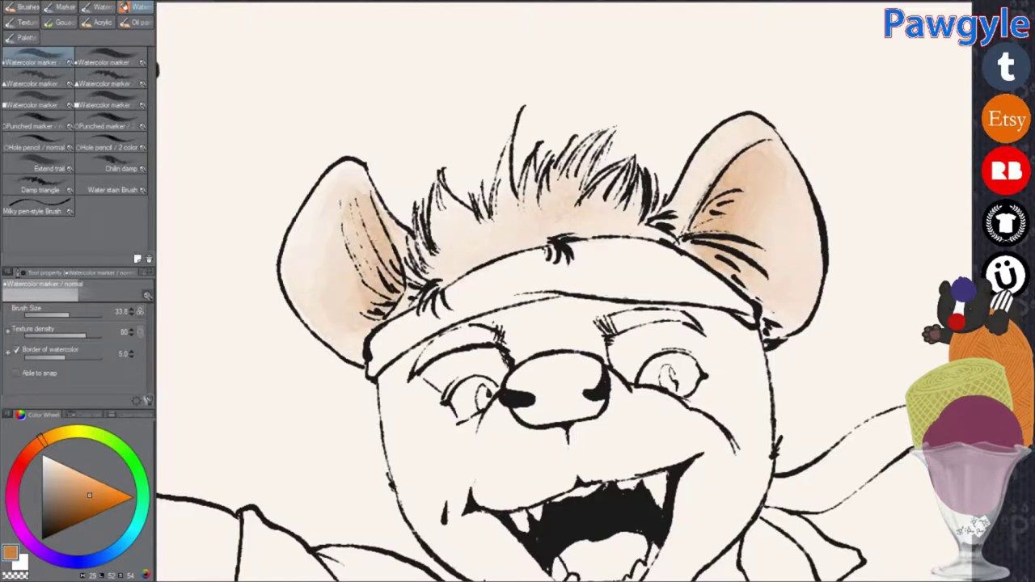
pyautogui.press('Delete')
# Step: Choose a dark greyish brown and paint the headband hyena's ears and hair, darkening the inner ears
pyautogui.click(59, 512)
pyautogui.moveTo(381, 186)
pyautogui.mouseDown()
pyautogui.moveTo(324, 332)
pyautogui.moveTo(372, 324)
pyautogui.mouseUp()
pyautogui.moveTo(421, 291)
pyautogui.mouseDown()
pyautogui.moveTo(595, 220)
pyautogui.moveTo(728, 259)
pyautogui.moveTo(776, 178)
pyautogui.moveTo(712, 194)
pyautogui.moveTo(753, 235)
pyautogui.mouseUp()
pyautogui.moveTo(388, 202); pyautogui.dragTo(347, 316)
pyautogui.scroll(1, 537, 324)
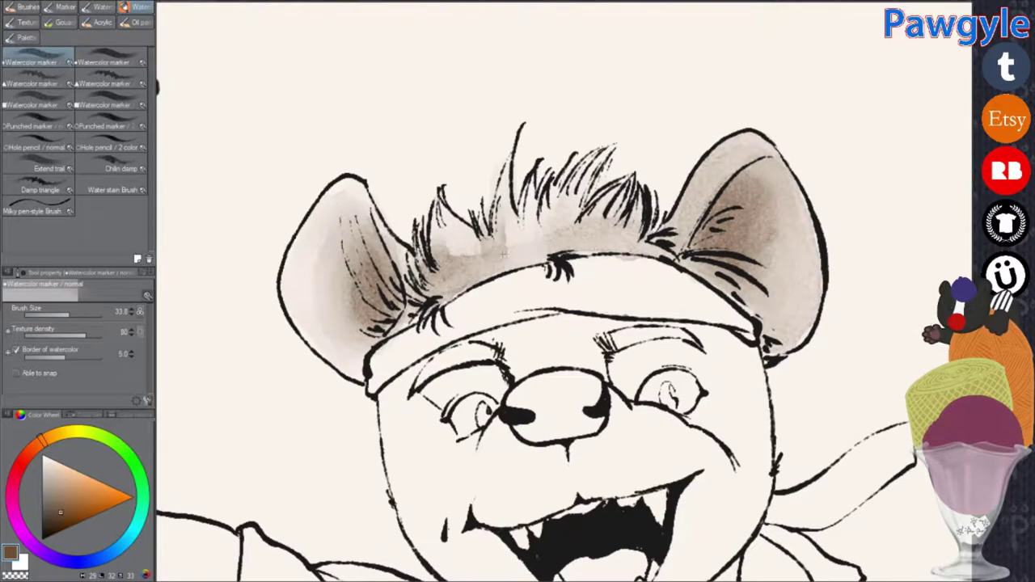
pyautogui.moveTo(647, 243)
pyautogui.mouseDown()
pyautogui.moveTo(469, 267)
pyautogui.moveTo(663, 243)
pyautogui.mouseUp()
pyautogui.scroll(1, 502, 267)
pyautogui.scroll(-2, 343, 352)
pyautogui.moveTo(343, 352); pyautogui.dragTo(405, 356)
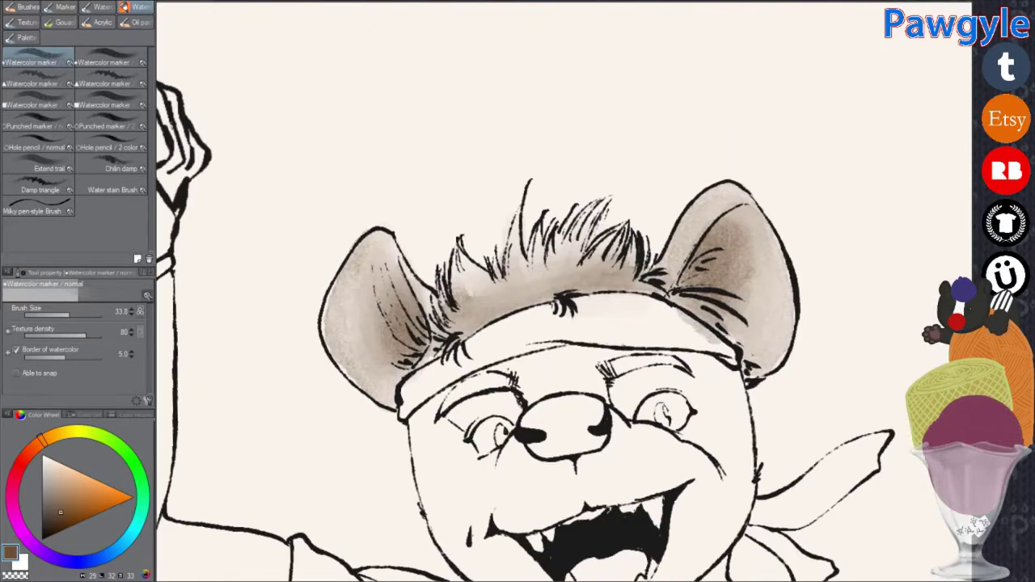
pyautogui.moveTo(688, 267); pyautogui.dragTo(737, 332)
# Step: Lasso the hyena's eyes, nose and mouth and invert the selection to protect them from paint
pyautogui.scroll(-2, 712, 316)
pyautogui.scroll(3, 558, 307)
pyautogui.press('m')
pyautogui.scroll(-1, 558, 307)
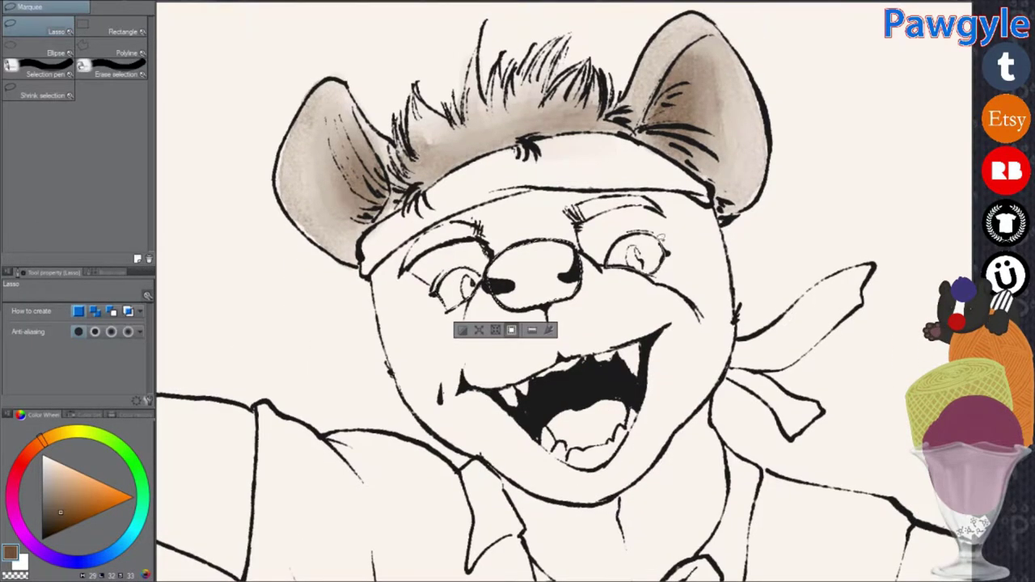
pyautogui.scroll(1, 599, 267)
pyautogui.moveTo(558, 344)
pyautogui.mouseDown()
pyautogui.moveTo(692, 308)
pyautogui.moveTo(566, 360)
pyautogui.mouseUp()
pyautogui.scroll(-2, 558, 324)
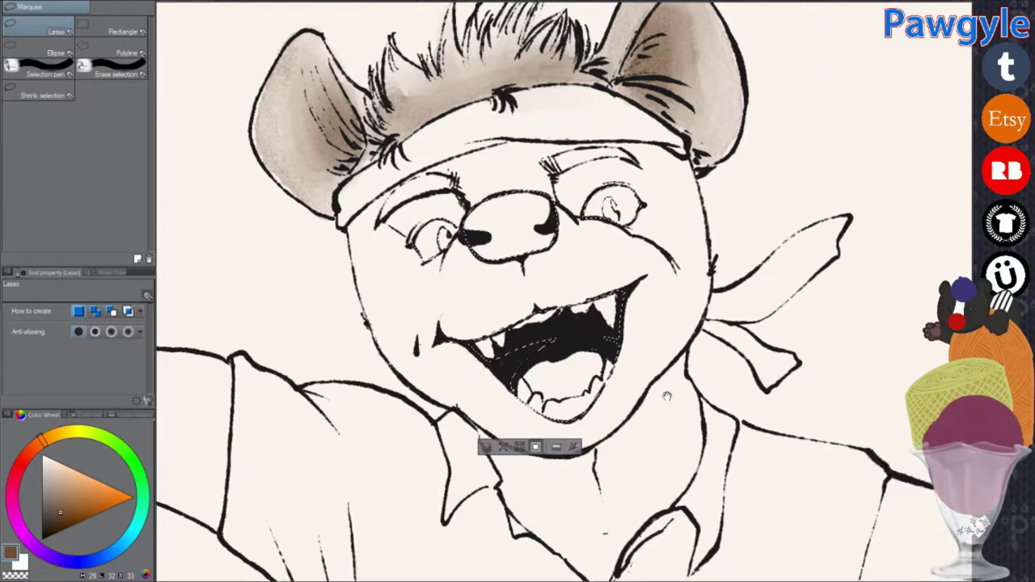
# Step: Paint the hyena's face and neck greyish brown, with darker shading around the eyes and under the headband
pyautogui.press('b')
pyautogui.moveTo(373, 226)
pyautogui.mouseDown()
pyautogui.moveTo(486, 162)
pyautogui.moveTo(688, 235)
pyautogui.moveTo(420, 202)
pyautogui.moveTo(680, 373)
pyautogui.moveTo(445, 292)
pyautogui.moveTo(692, 416)
pyautogui.moveTo(469, 202)
pyautogui.moveTo(453, 210)
pyautogui.moveTo(647, 186)
pyautogui.moveTo(602, 166)
pyautogui.moveTo(405, 215)
pyautogui.moveTo(518, 162)
pyautogui.moveTo(454, 161)
pyautogui.mouseUp()
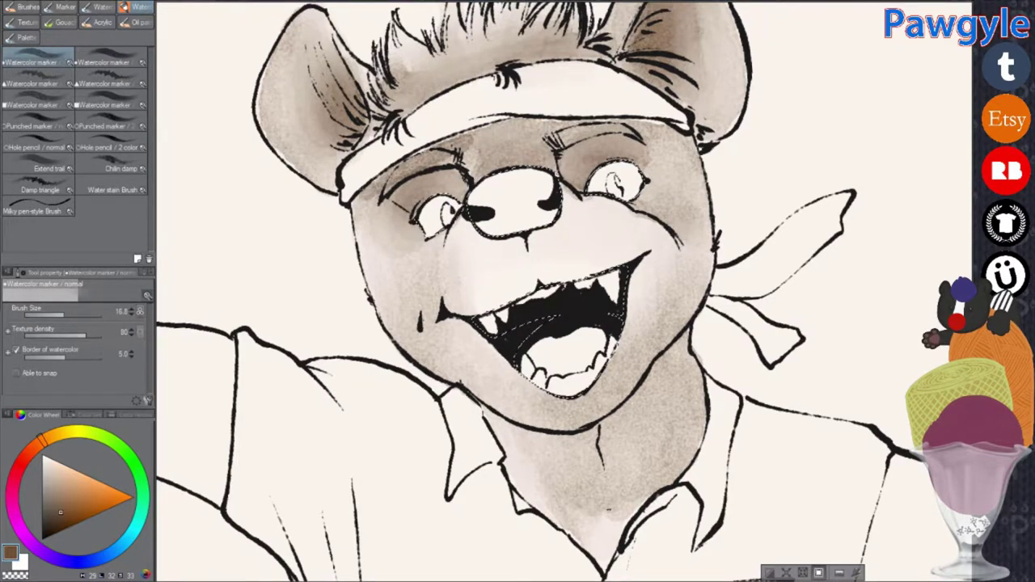
pyautogui.press('-')
pyautogui.press('^')
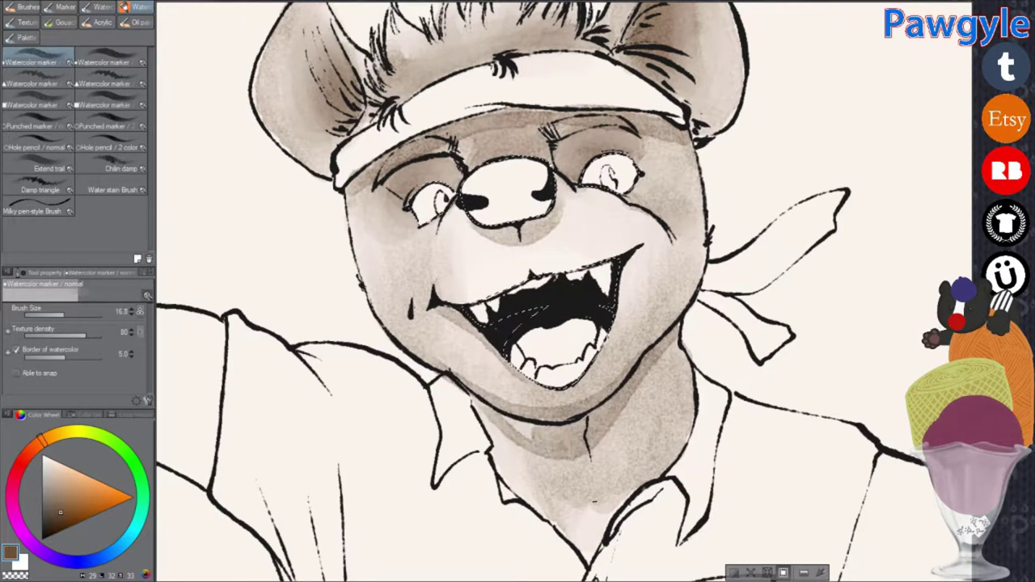
# Step: Shade the hyena's muzzle below the nose with a larger watercolor marker
pyautogui.press('-')
pyautogui.moveTo(596, 443); pyautogui.dragTo(608, 458)
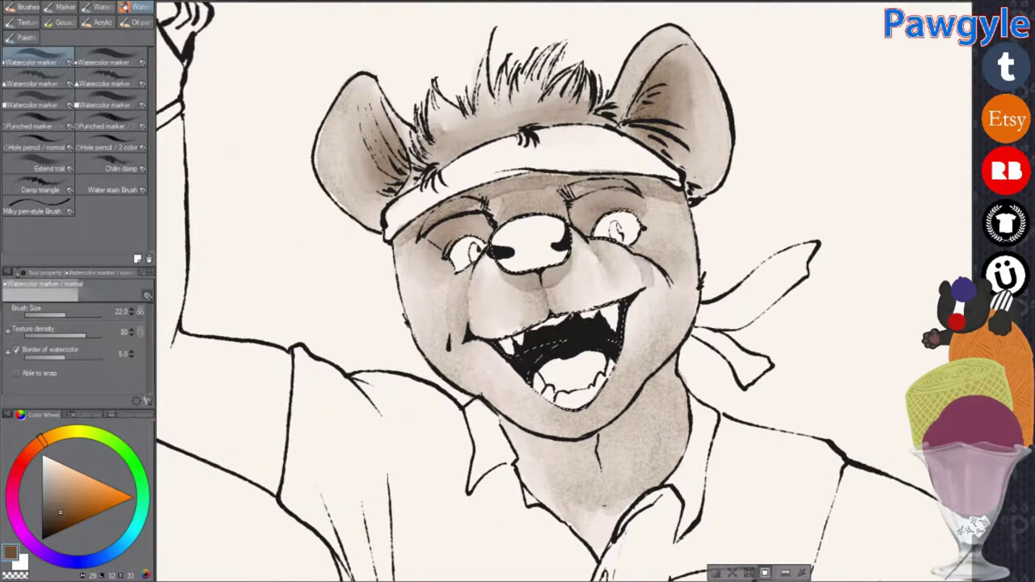
pyautogui.moveTo(641, 328); pyautogui.dragTo(660, 322)
pyautogui.moveTo(567, 323); pyautogui.dragTo(546, 429)
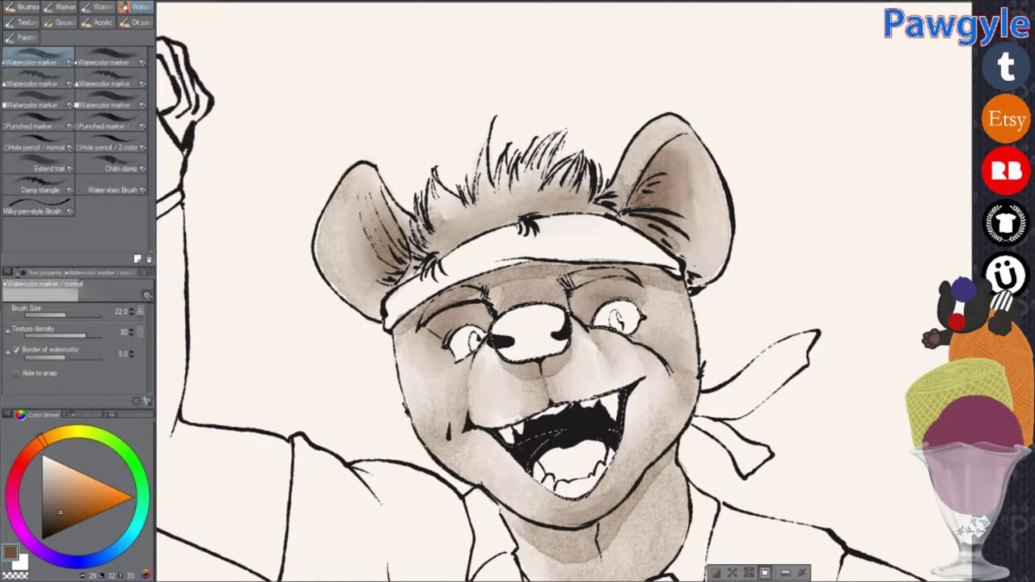
# Step: Tint the hyena's face and hair with a warm orange using a large brush
pyautogui.scroll(-2, 564, 308)
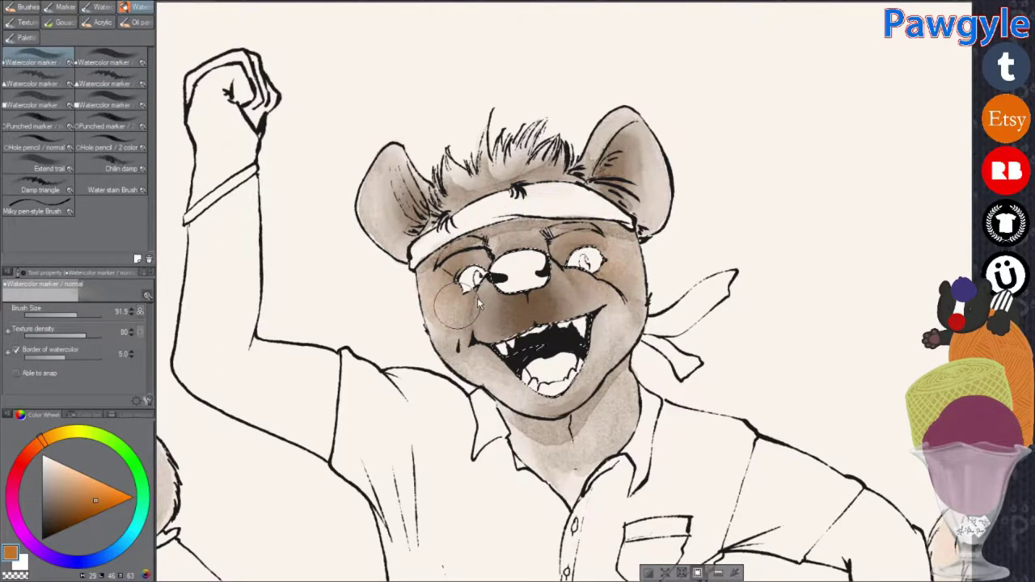
pyautogui.moveTo(449, 186)
pyautogui.mouseDown()
pyautogui.moveTo(513, 162)
pyautogui.moveTo(517, 147)
pyautogui.mouseUp()
pyautogui.moveTo(518, 243); pyautogui.dragTo(521, 218)
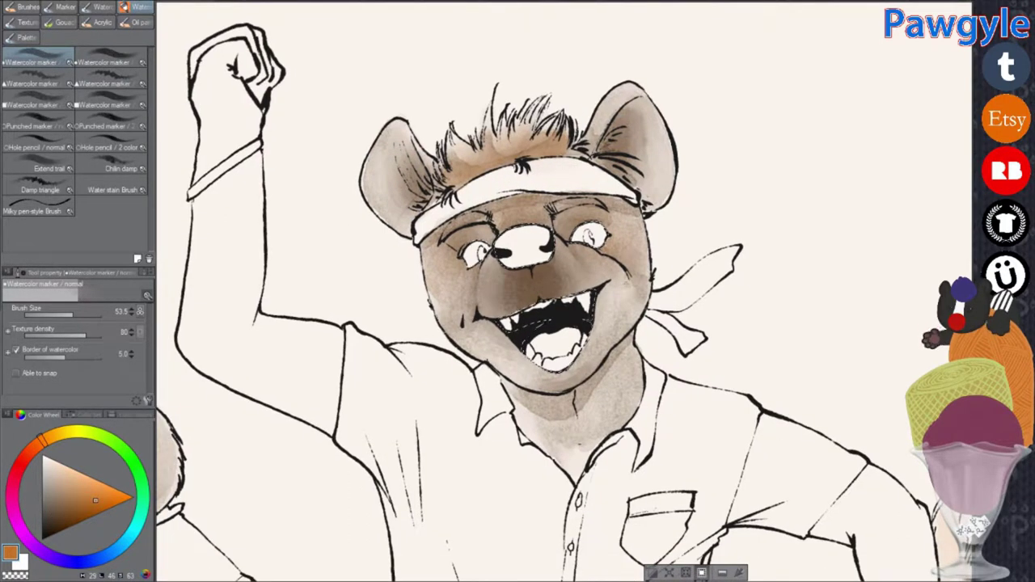
# Step: Paint a greyish-brown base coat on the hyena's raised arm and fist
pyautogui.moveTo(577, 366)
pyautogui.mouseDown()
pyautogui.moveTo(667, 362)
pyautogui.moveTo(834, 405)
pyautogui.mouseUp()
pyautogui.moveTo(494, 186)
pyautogui.mouseDown()
pyautogui.moveTo(477, 159)
pyautogui.moveTo(518, 73)
pyautogui.moveTo(522, 110)
pyautogui.mouseUp()
pyautogui.moveTo(501, 304)
pyautogui.mouseDown()
pyautogui.moveTo(480, 183)
pyautogui.moveTo(582, 323)
pyautogui.mouseUp()
pyautogui.moveTo(518, 105); pyautogui.dragTo(486, 324)
pyautogui.moveTo(502, 122); pyautogui.dragTo(567, 310)
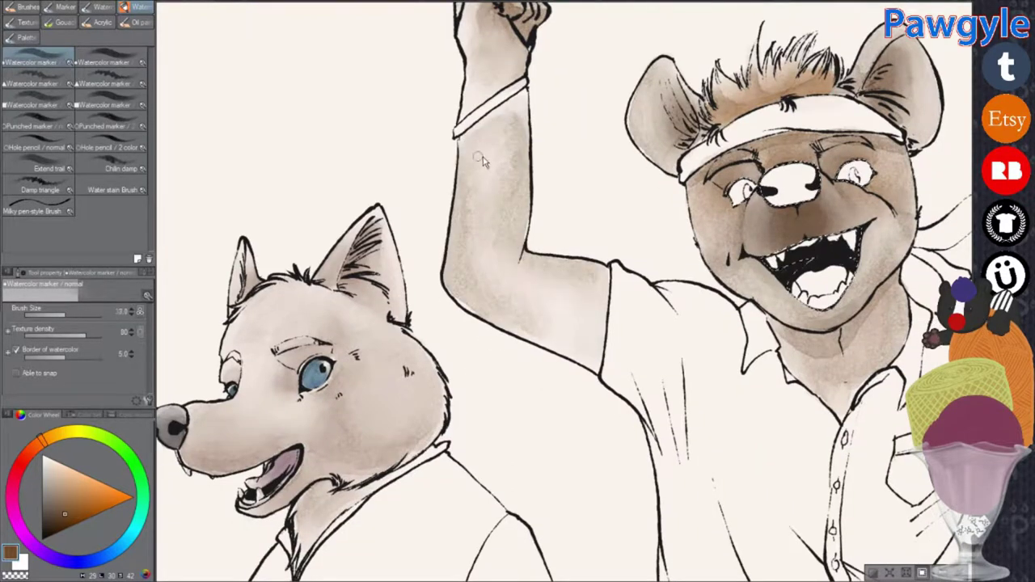
# Step: Deepen the brown shading on the hyena's raised forearm, elbow and upper arm
pyautogui.moveTo(486, 105); pyautogui.dragTo(517, 259)
pyautogui.moveTo(501, 145); pyautogui.dragTo(453, 284)
pyautogui.moveTo(517, 323); pyautogui.dragTo(615, 243)
pyautogui.moveTo(448, 275)
pyautogui.mouseDown()
pyautogui.moveTo(611, 284)
pyautogui.moveTo(486, 340)
pyautogui.mouseUp()
pyautogui.moveTo(518, 275); pyautogui.dragTo(599, 271)
pyautogui.moveTo(518, 307)
pyautogui.mouseDown()
pyautogui.moveTo(559, 283)
pyautogui.moveTo(599, 194)
pyautogui.moveTo(631, 299)
pyautogui.mouseUp()
pyautogui.scroll(2, 564, 277)
pyautogui.scroll(-3, 564, 278)
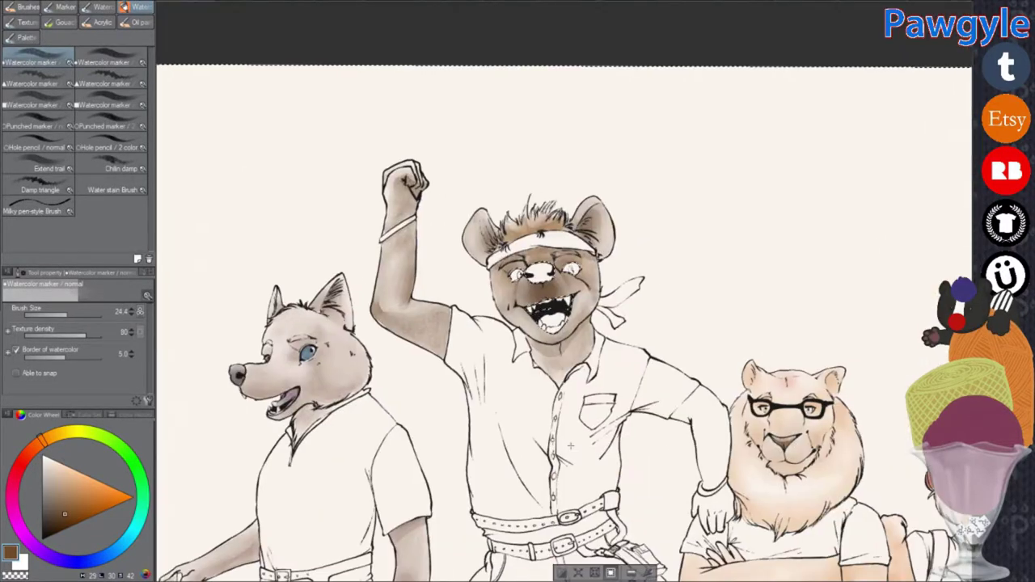
# Step: Paint the hyena's lowered arm and the hand resting on the lion's shoulder greyish brown
pyautogui.scroll(3, 688, 453)
pyautogui.moveTo(578, 206); pyautogui.dragTo(619, 185)
pyautogui.moveTo(567, 340); pyautogui.dragTo(562, 285)
pyautogui.moveTo(627, 380)
pyautogui.mouseDown()
pyautogui.moveTo(659, 432)
pyautogui.moveTo(695, 433)
pyautogui.mouseUp()
pyautogui.moveTo(688, 340); pyautogui.dragTo(700, 420)
pyautogui.moveTo(590, 186); pyautogui.dragTo(622, 243)
pyautogui.moveTo(615, 161); pyautogui.dragTo(712, 340)
pyautogui.moveTo(647, 389); pyautogui.dragTo(691, 220)
# Step: Add a warm orange-brown tint to both of the hyena's arms
pyautogui.scroll(-3, 692, 220)
pyautogui.scroll(3, 694, 317)
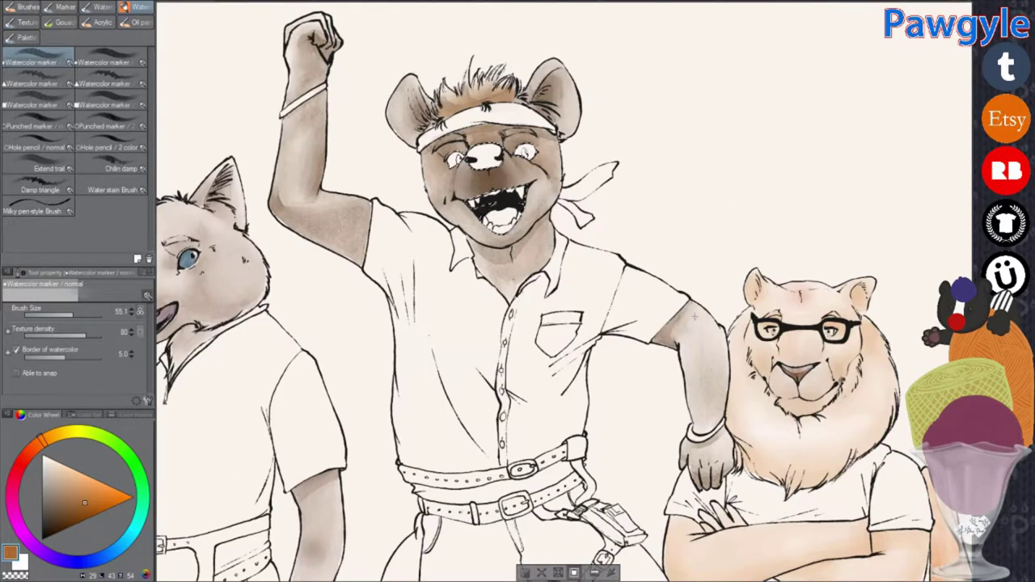
pyautogui.moveTo(700, 330); pyautogui.dragTo(822, 415)
pyautogui.scroll(-1, 822, 415)
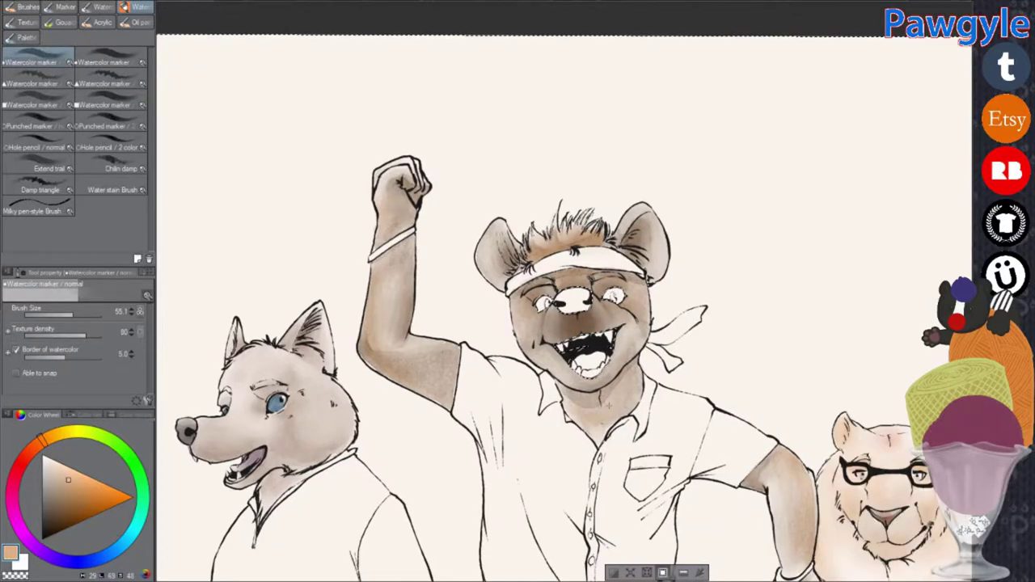
# Step: Add dark fur spots along the hyena's lowered arm with a small brush
pyautogui.scroll(2, 809, 453)
pyautogui.click(593, 212)
pyautogui.moveTo(649, 293); pyautogui.dragTo(563, 426)
pyautogui.click(618, 347)
pyautogui.scroll(-3, 617, 346)
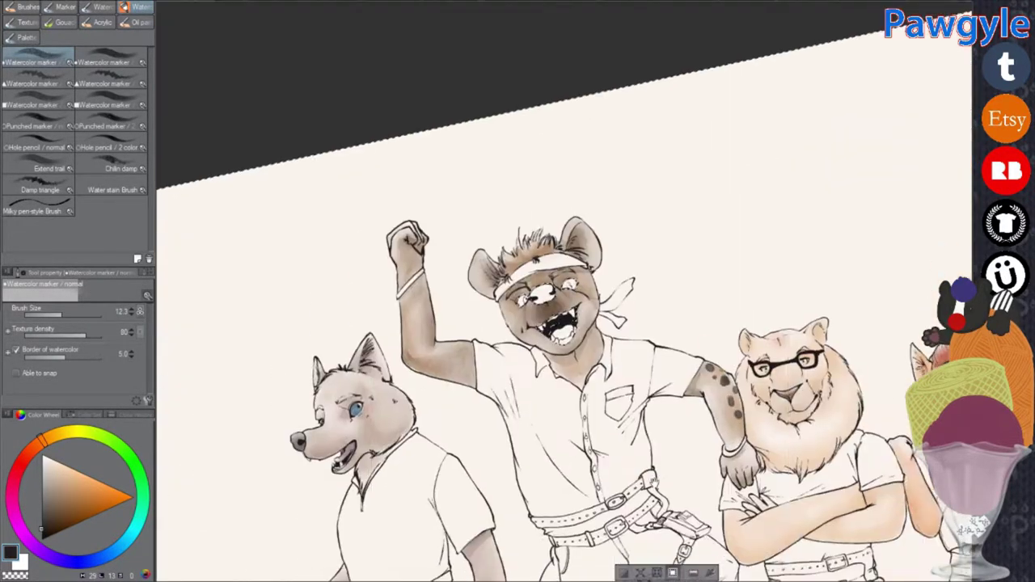
# Step: Add dark fur spots along the hyena's raised forearm, elbow and upper arm with a small watercolor marker
pyautogui.scroll(3, 517, 364)
pyautogui.click(526, 436)
pyautogui.click(514, 316)
pyautogui.moveTo(515, 316); pyautogui.dragTo(682, 204)
pyautogui.click(682, 204)
pyautogui.click(474, 263)
pyautogui.scroll(-3, 590, 224)
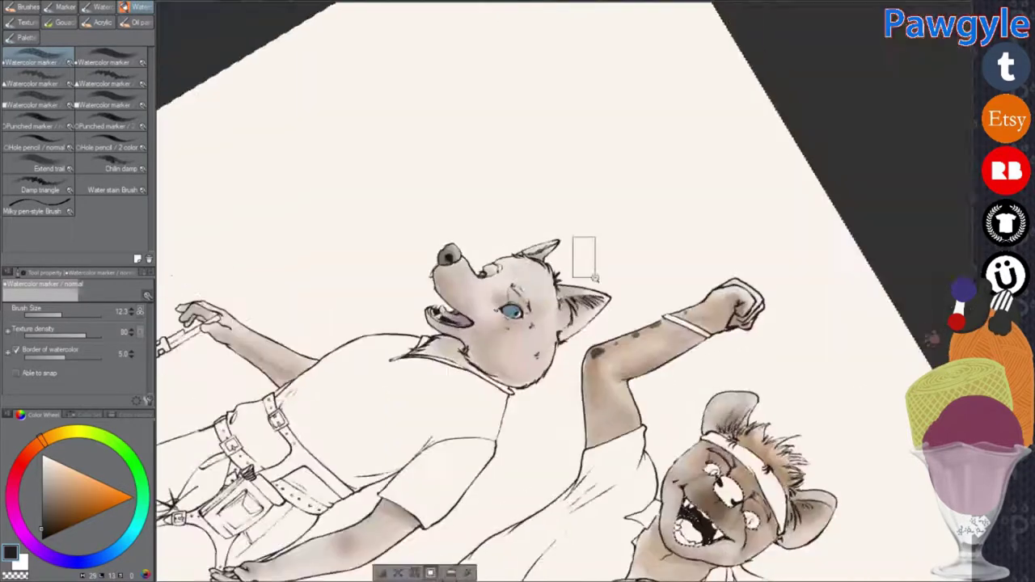
pyautogui.scroll(3, 583, 343)
pyautogui.scroll(-3, 566, 291)
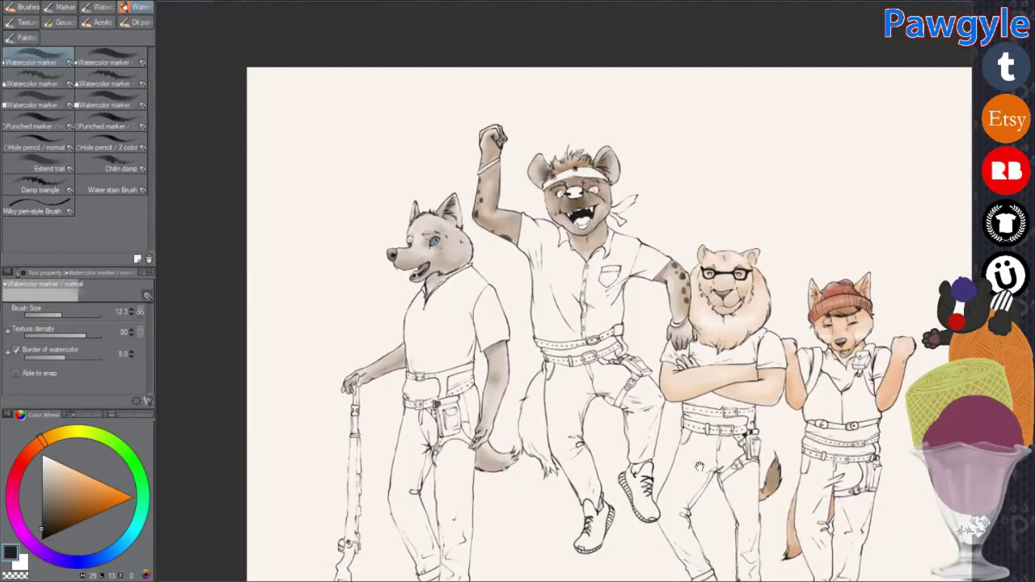
# Step: Shade the hyena's tail brown, deepening the color toward the tip
pyautogui.scroll(4, 566, 291)
pyautogui.moveTo(558, 85)
pyautogui.mouseDown()
pyautogui.moveTo(566, 235)
pyautogui.moveTo(494, 288)
pyautogui.moveTo(558, 388)
pyautogui.mouseUp()
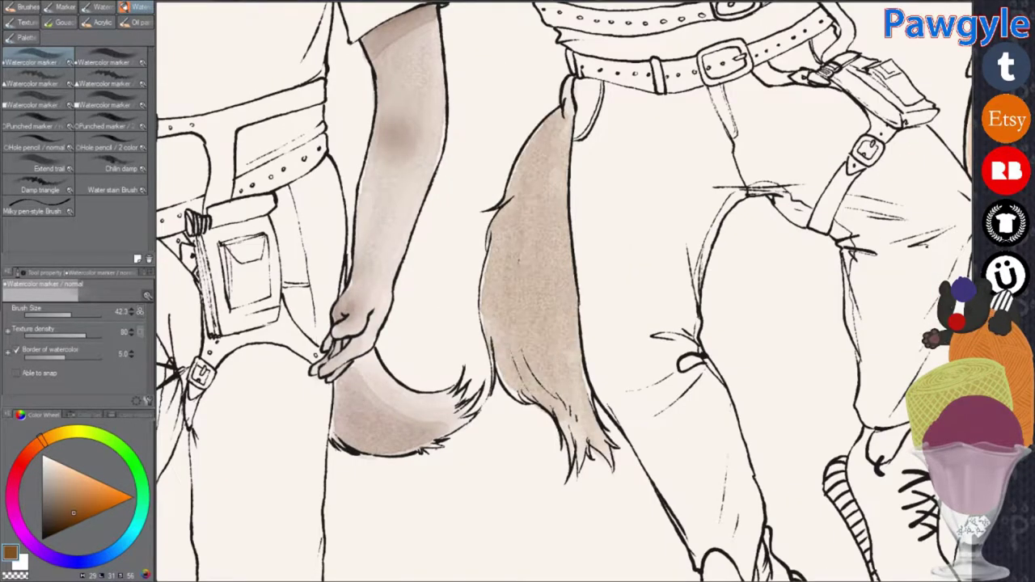
pyautogui.moveTo(524, 279)
pyautogui.mouseDown()
pyautogui.moveTo(578, 428)
pyautogui.moveTo(526, 211)
pyautogui.moveTo(534, 404)
pyautogui.mouseUp()
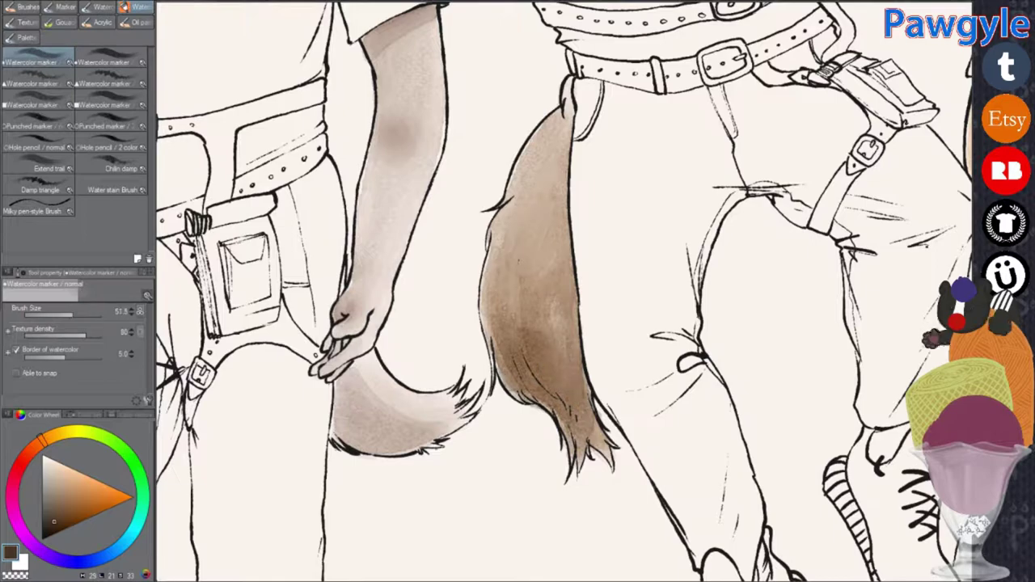
pyautogui.moveTo(509, 307); pyautogui.dragTo(566, 405)
pyautogui.scroll(-3, 566, 291)
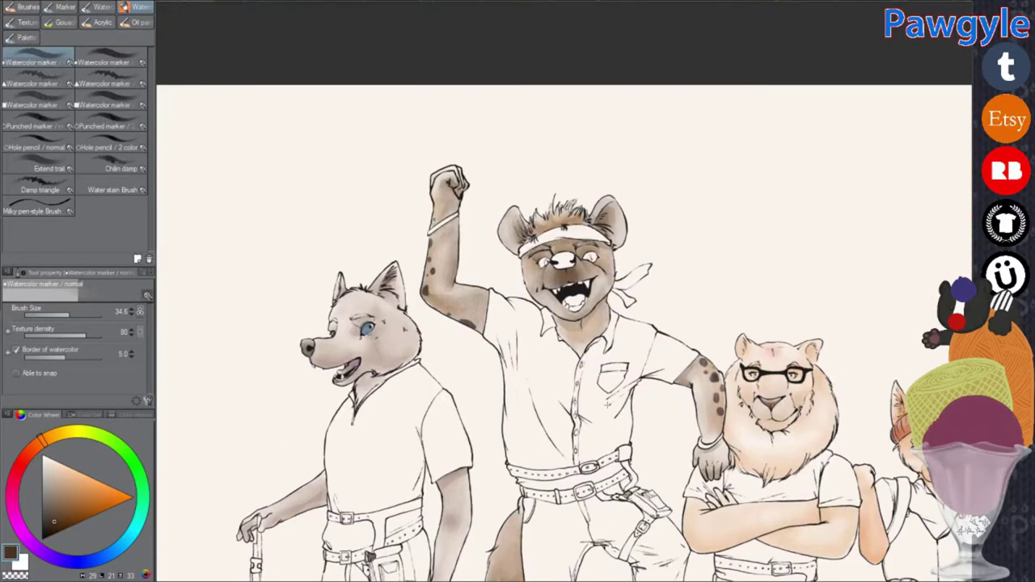
# Step: Shade the lion's crossed arms and mane with a sandy tan, and warm up the color of the lion's tail
pyautogui.scroll(3, 567, 291)
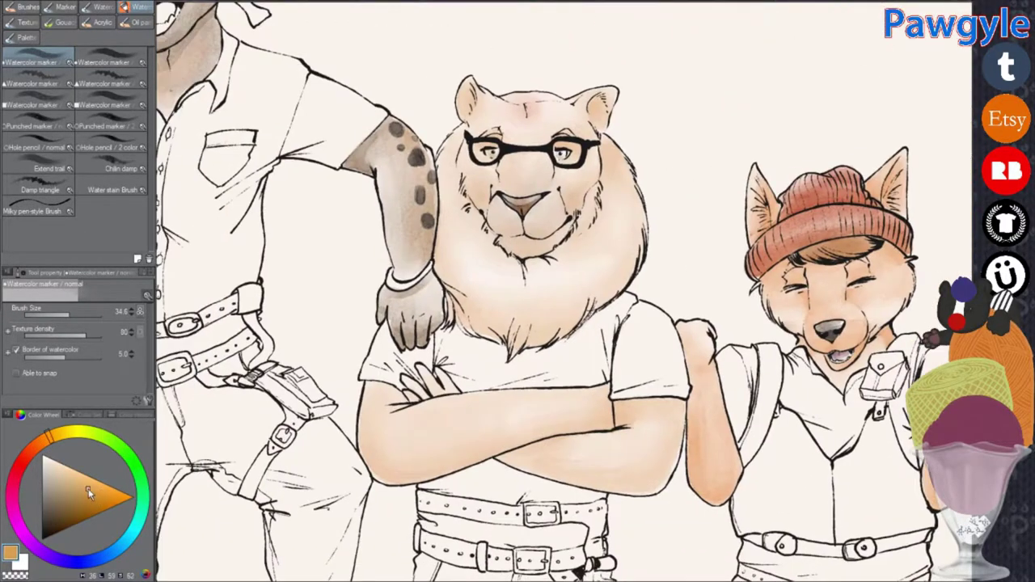
pyautogui.scroll(3, 614, 400)
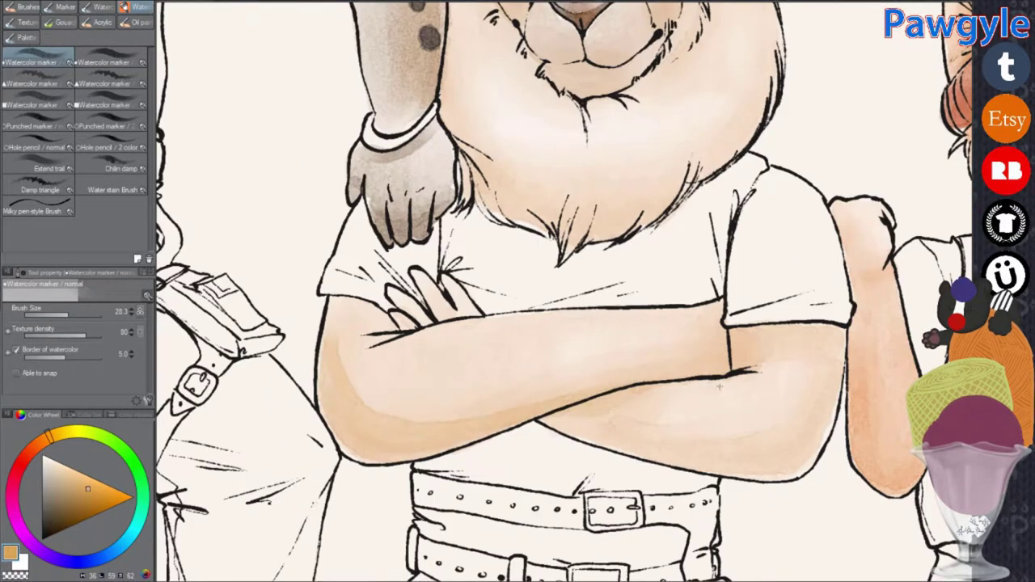
pyautogui.moveTo(821, 419); pyautogui.dragTo(615, 429)
pyautogui.moveTo(500, 142); pyautogui.dragTo(459, 377)
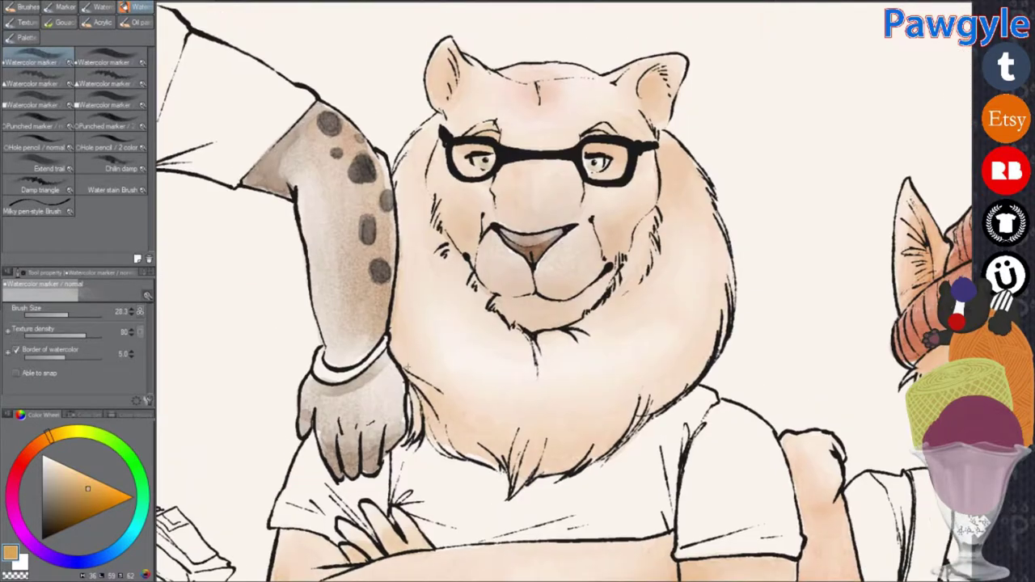
pyautogui.moveTo(551, 400); pyautogui.dragTo(543, 422)
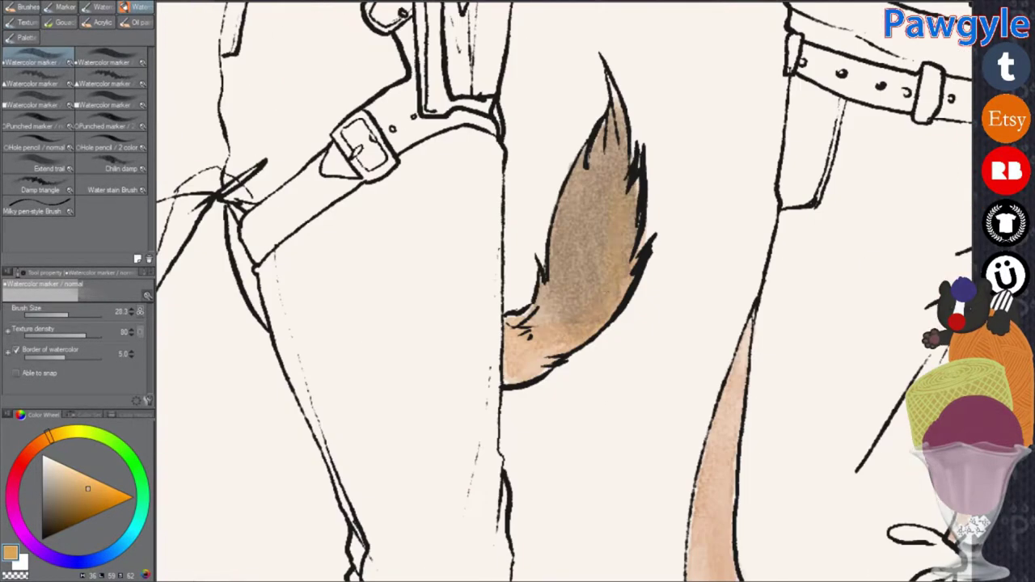
pyautogui.moveTo(623, 202); pyautogui.dragTo(517, 364)
pyautogui.scroll(-5, 567, 291)
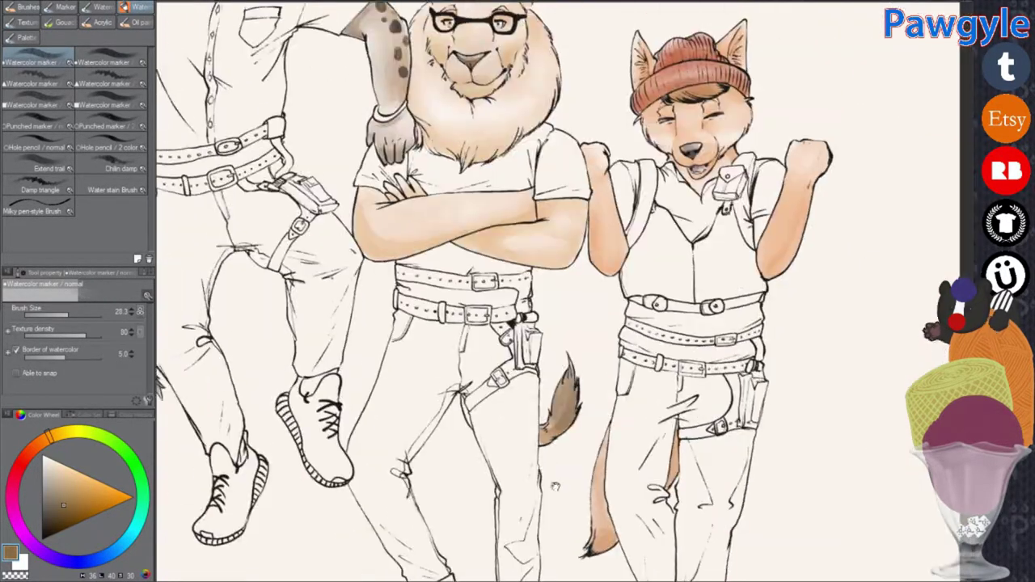
# Step: Add orange-brown shadows along the edges and elbows of the fox's raised arms
pyautogui.scroll(3, 566, 292)
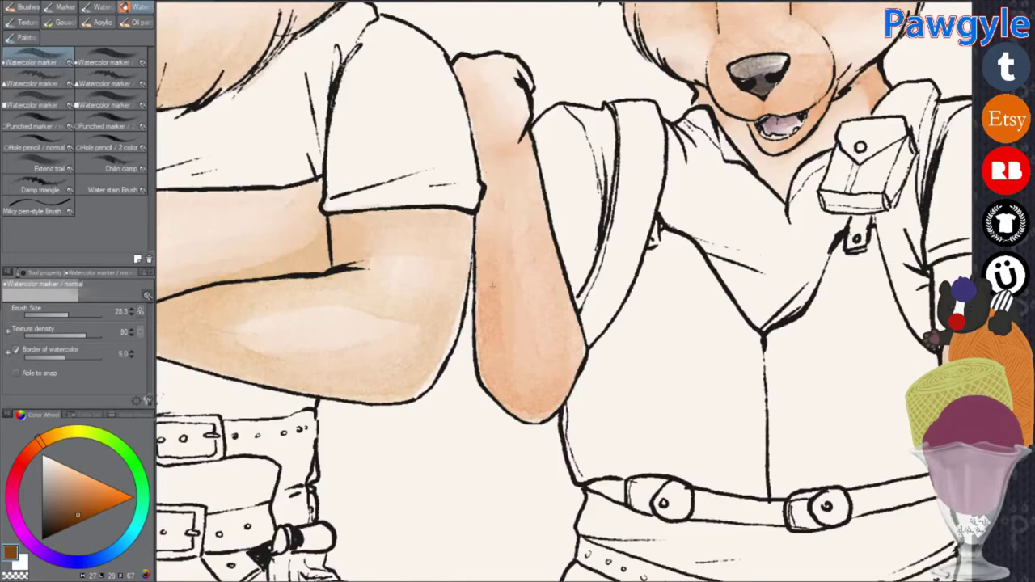
pyautogui.moveTo(518, 178); pyautogui.dragTo(526, 356)
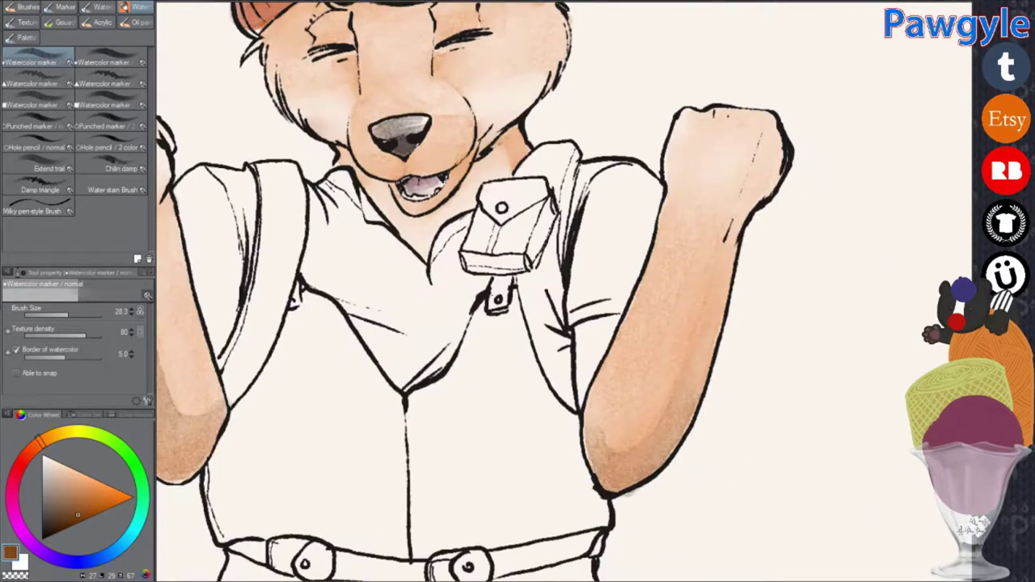
pyautogui.moveTo(728, 227); pyautogui.dragTo(614, 470)
pyautogui.scroll(-5, 567, 291)
# Step: Shade the fox's brow below the beanie and the side of the face with orange-brown
pyautogui.scroll(5, 567, 292)
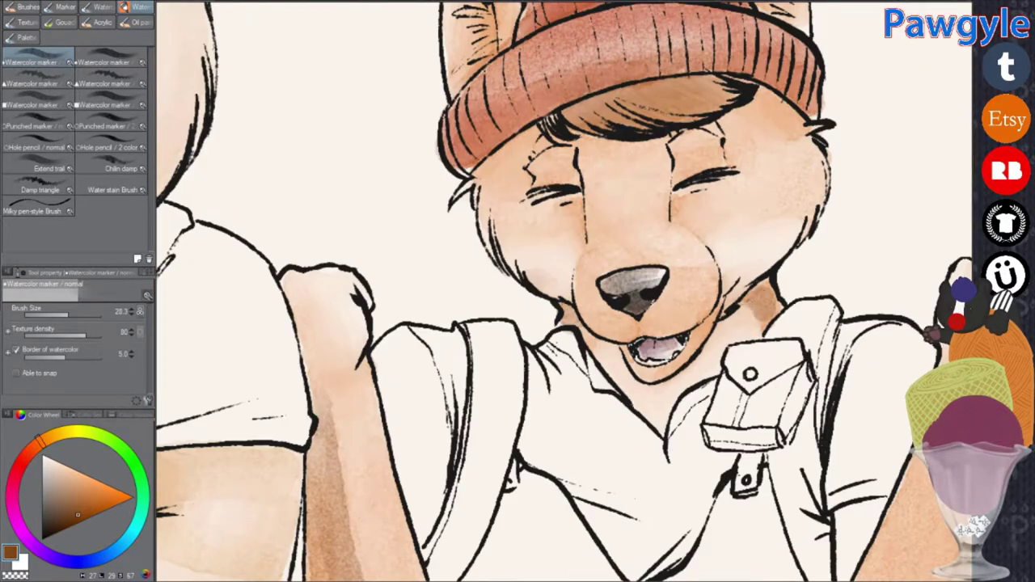
pyautogui.scroll(-2, 545, 269)
pyautogui.moveTo(566, 195); pyautogui.dragTo(696, 210)
pyautogui.moveTo(437, 202); pyautogui.dragTo(486, 283)
pyautogui.scroll(-5, 638, 408)
pyautogui.scroll(-5, 638, 408)
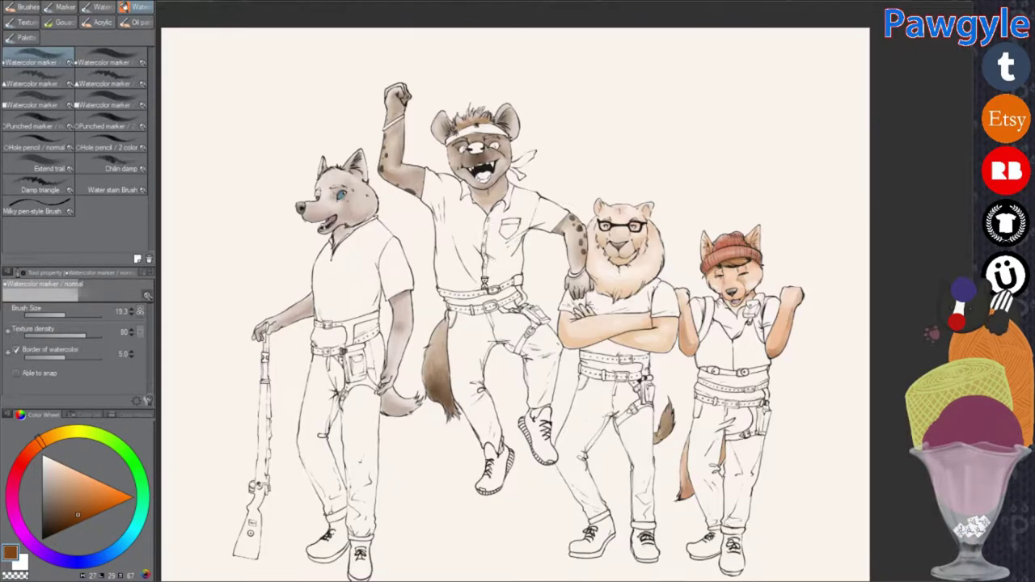
# Step: Paint the hyena's nose greyish brown, leaving a light highlight along its upper edge
pyautogui.scroll(6, 486, 138)
pyautogui.click(58, 505)
pyautogui.scroll(-2, 542, 324)
pyautogui.moveTo(506, 304); pyautogui.dragTo(558, 311)
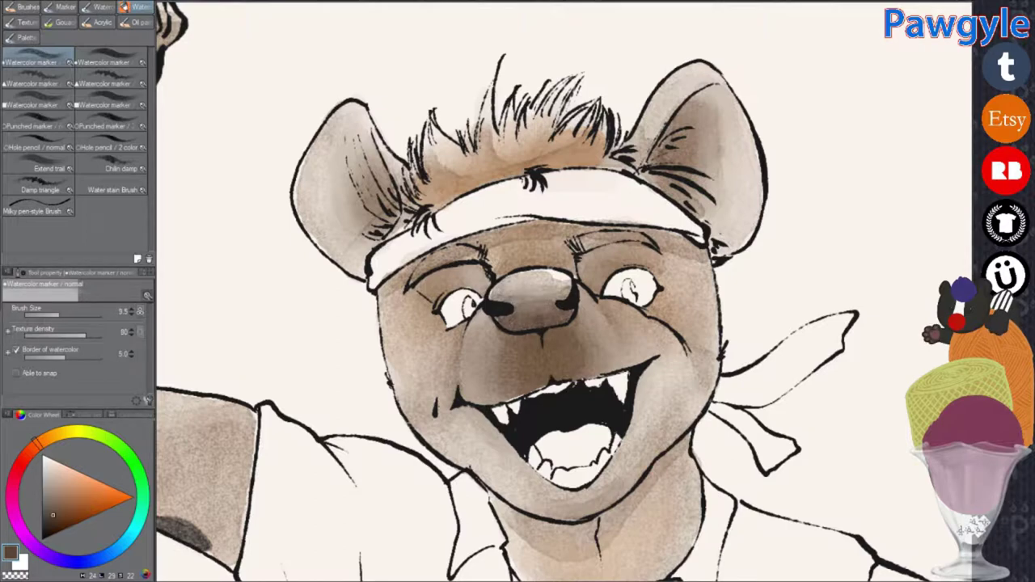
pyautogui.scroll(-3, 545, 292)
# Step: Shade the hyena's upper and lower teeth with a light neutral grey
pyautogui.scroll(5, 566, 291)
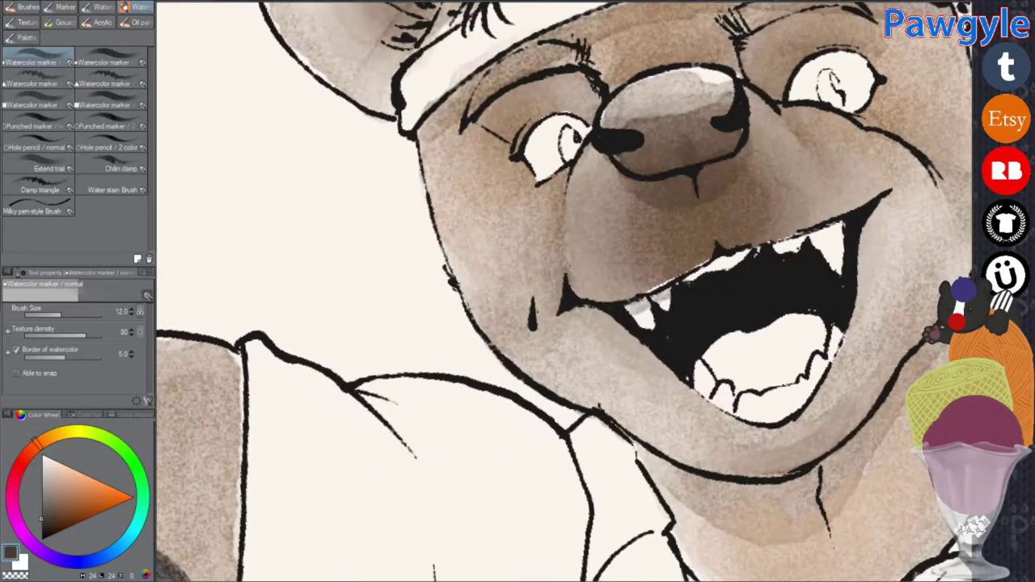
pyautogui.click(41, 519)
pyautogui.moveTo(639, 283); pyautogui.dragTo(720, 263)
pyautogui.moveTo(699, 386); pyautogui.dragTo(837, 348)
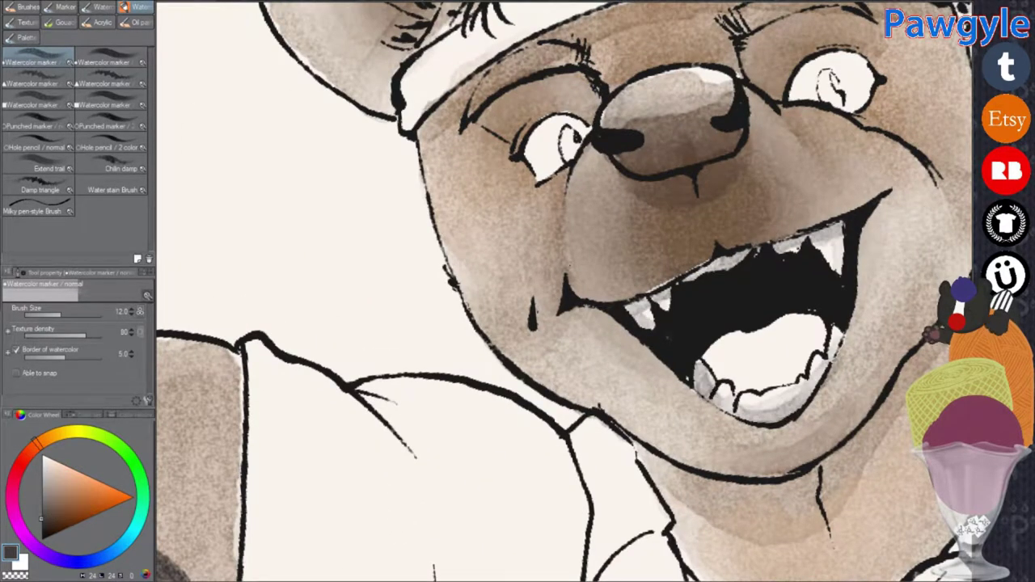
# Step: Paint the hyena's tongue pinkish purple with a darker shade toward the back of the mouth
pyautogui.click(11, 511)
pyautogui.click(64, 479)
pyautogui.moveTo(671, 397); pyautogui.dragTo(769, 356)
pyautogui.moveTo(712, 380); pyautogui.dragTo(793, 336)
pyautogui.moveTo(688, 400); pyautogui.dragTo(743, 393)
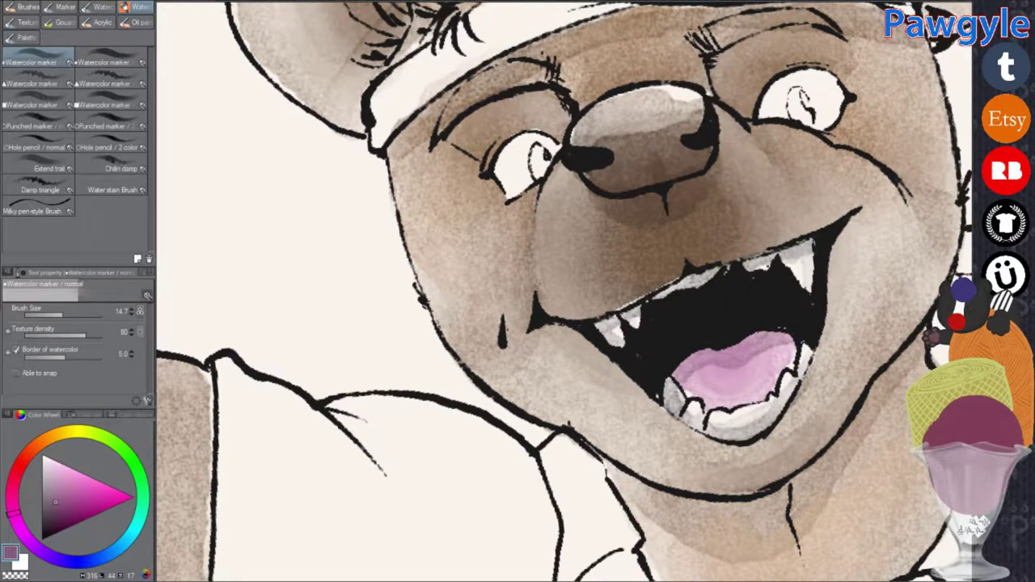
pyautogui.scroll(-3, 745, 452)
# Step: Paint the irises of both hyena eyes dark brown with a small brush
pyautogui.scroll(4, 702, 411)
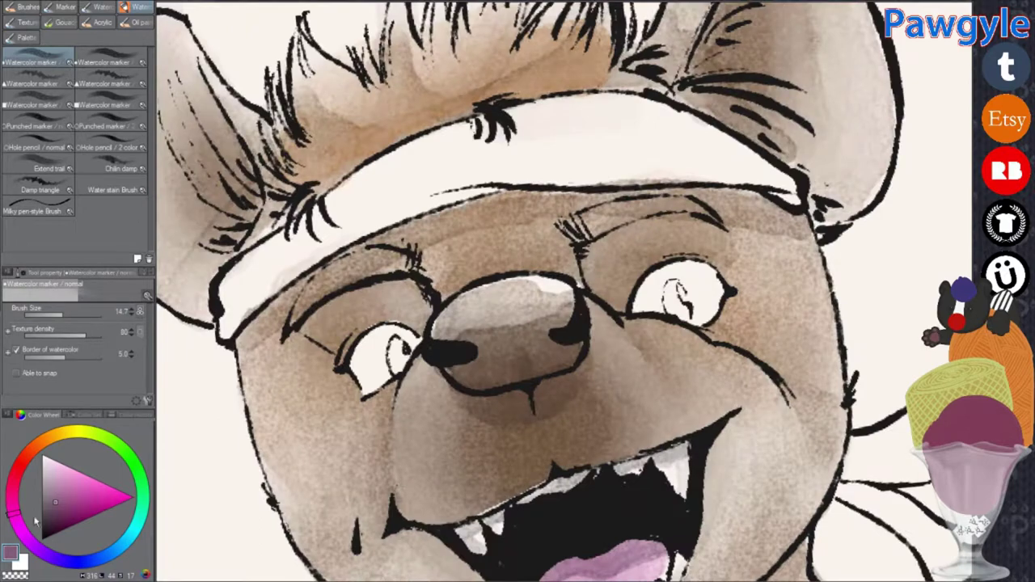
pyautogui.moveTo(668, 293); pyautogui.dragTo(675, 303)
pyautogui.scroll(-3, 671, 298)
pyautogui.scroll(3, 661, 298)
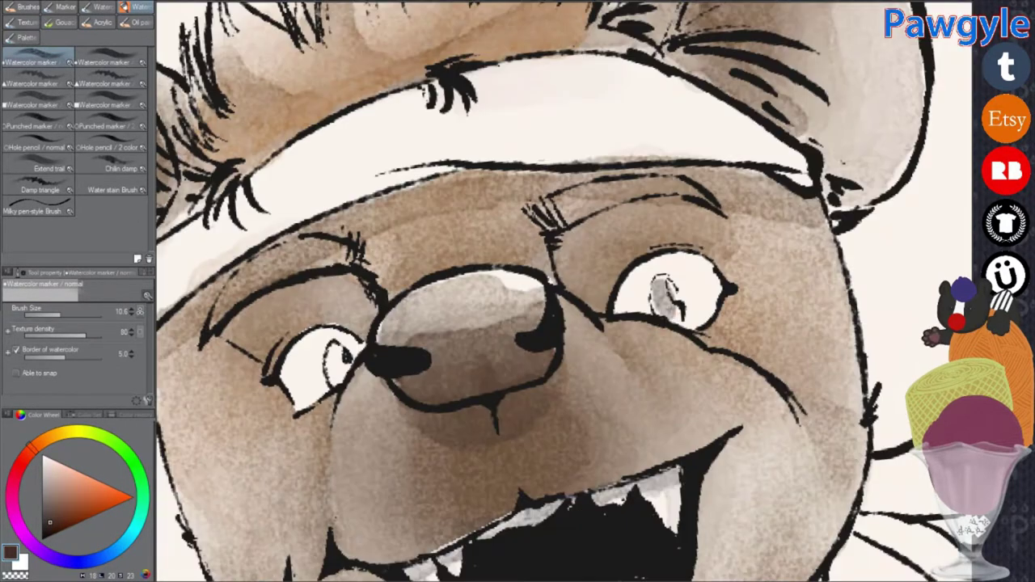
pyautogui.scroll(-2, 566, 324)
pyautogui.scroll(2, 566, 324)
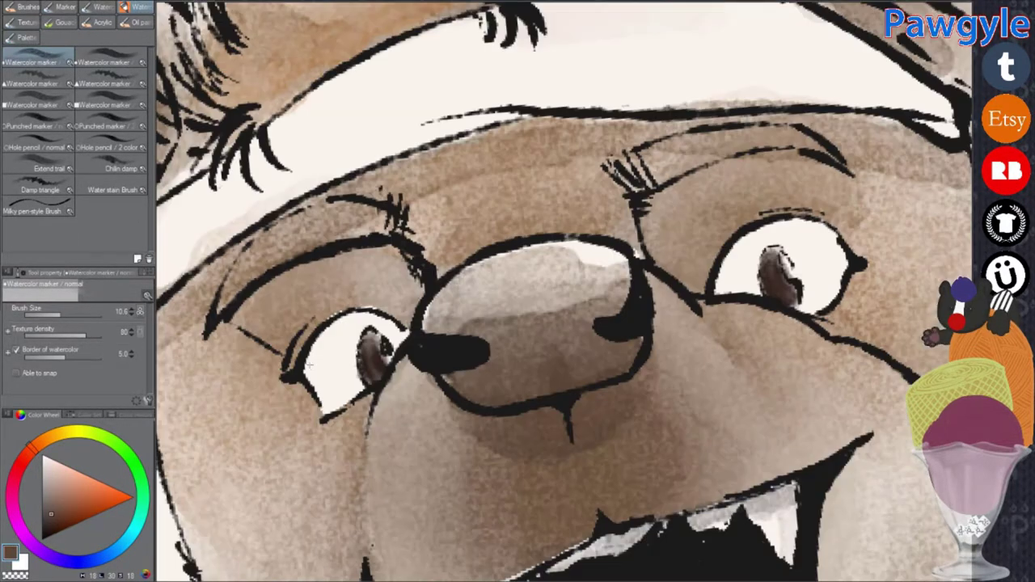
pyautogui.scroll(-5, 566, 323)
# Step: Paint the hyena's wristbands on both arms reddish brown
pyautogui.scroll(6, 486, 243)
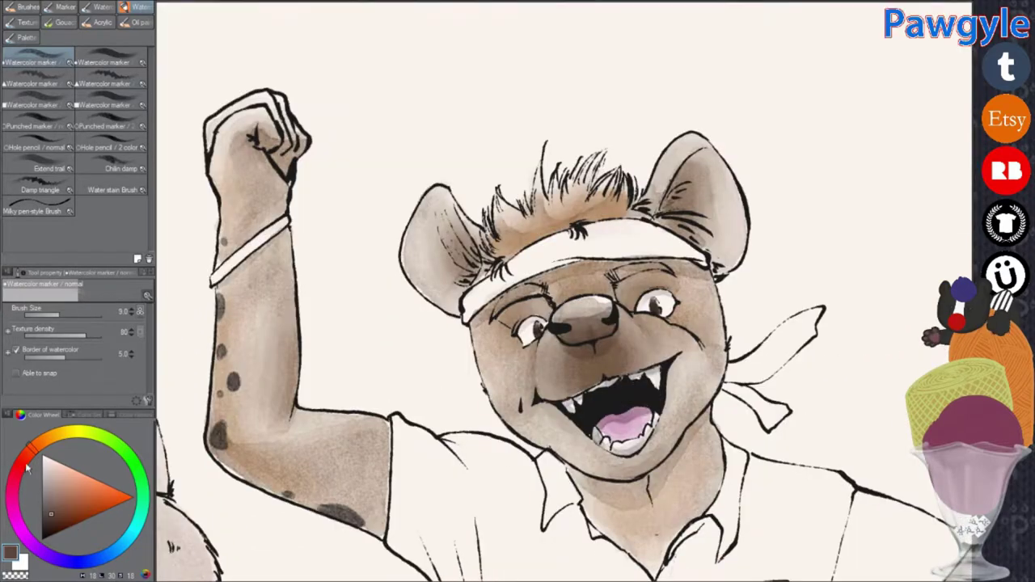
pyautogui.moveTo(579, 427); pyautogui.dragTo(768, 268)
pyautogui.moveTo(712, 319); pyautogui.dragTo(772, 263)
pyautogui.scroll(-5, 647, 323)
pyautogui.scroll(6, 760, 461)
pyautogui.moveTo(473, 364); pyautogui.dragTo(623, 237)
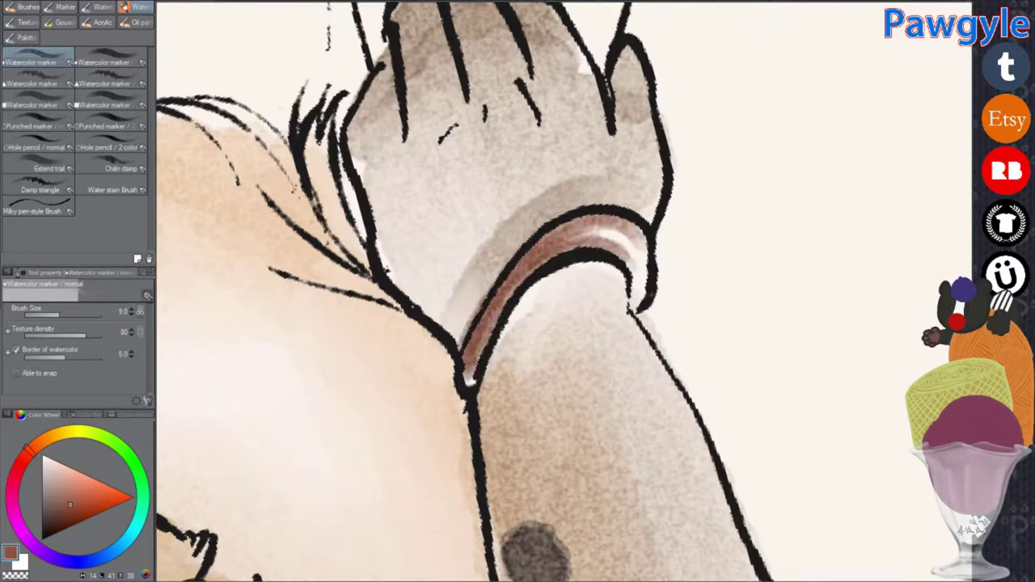
pyautogui.moveTo(517, 267); pyautogui.dragTo(643, 267)
pyautogui.scroll(-5, 566, 323)
# Step: Paint the hyena's headband red, building up darker layers across the band
pyautogui.click(100, 497)
pyautogui.scroll(6, 410, 300)
pyautogui.moveTo(410, 307); pyautogui.dragTo(724, 174)
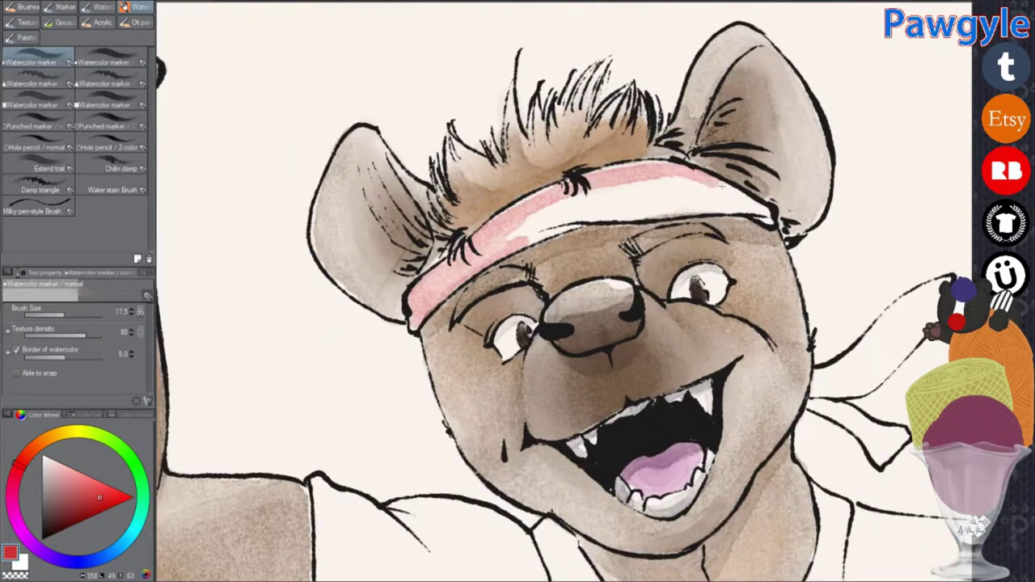
pyautogui.moveTo(506, 243); pyautogui.dragTo(769, 173)
pyautogui.moveTo(413, 316)
pyautogui.mouseDown()
pyautogui.moveTo(591, 215)
pyautogui.moveTo(767, 170)
pyautogui.mouseUp()
pyautogui.moveTo(760, 206); pyautogui.dragTo(598, 174)
pyautogui.moveTo(566, 223); pyautogui.dragTo(416, 312)
pyautogui.moveTo(443, 279); pyautogui.dragTo(756, 172)
pyautogui.moveTo(429, 315); pyautogui.dragTo(591, 210)
pyautogui.moveTo(517, 214); pyautogui.dragTo(602, 195)
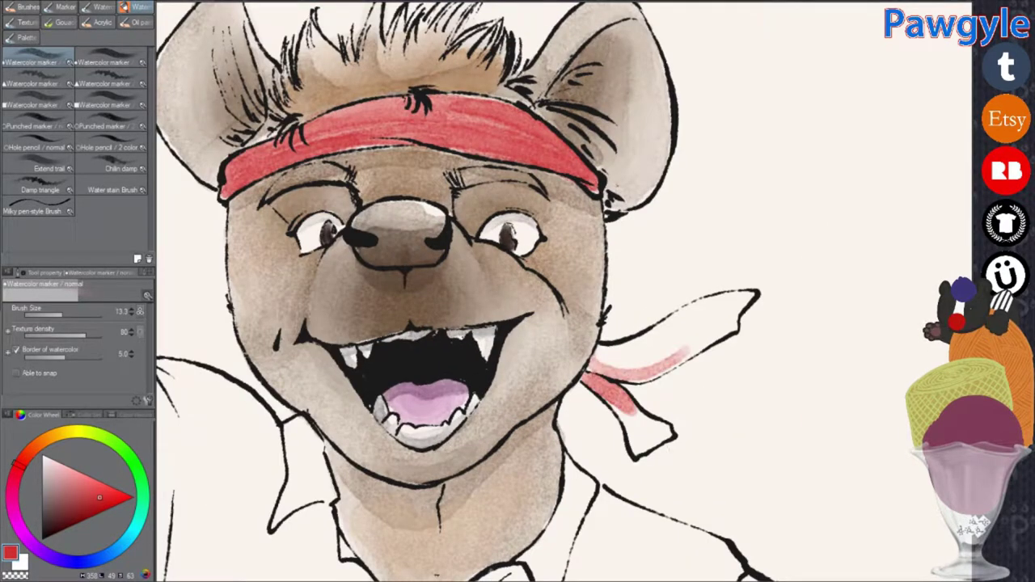
# Step: Paint the two loose ends of the hyena's headband red, deepening the color near the knot
pyautogui.moveTo(644, 361); pyautogui.dragTo(732, 303)
pyautogui.moveTo(615, 376); pyautogui.dragTo(738, 298)
pyautogui.moveTo(627, 360); pyautogui.dragTo(728, 292)
pyautogui.moveTo(631, 336); pyautogui.dragTo(678, 282)
pyautogui.press('-')
pyautogui.press('-')
pyautogui.press('-')
pyautogui.moveTo(640, 323); pyautogui.dragTo(696, 198)
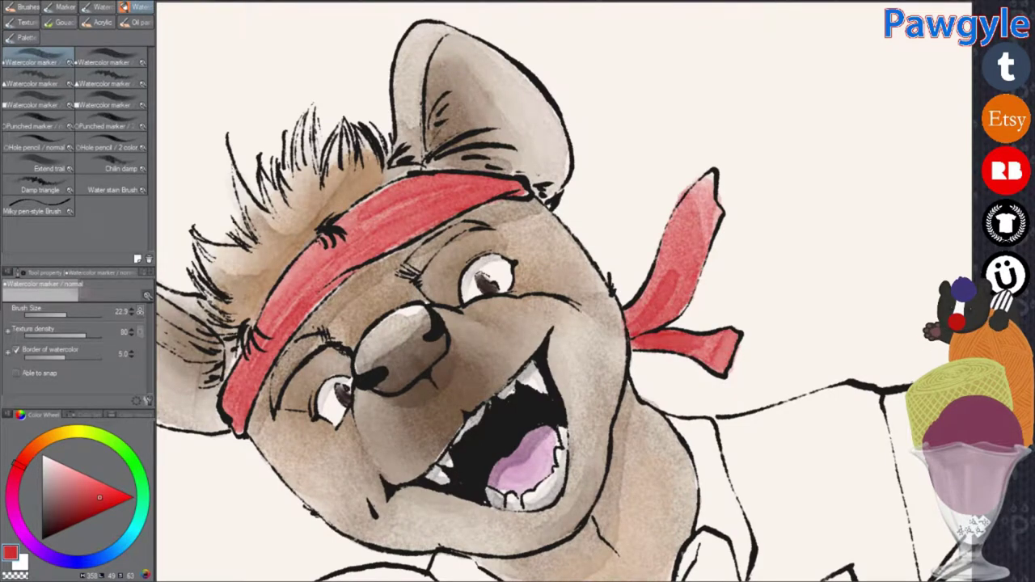
pyautogui.hotkey('ctrl', '0')
pyautogui.hotkey('ctrl', '+')
pyautogui.hotkey('ctrl', '+')
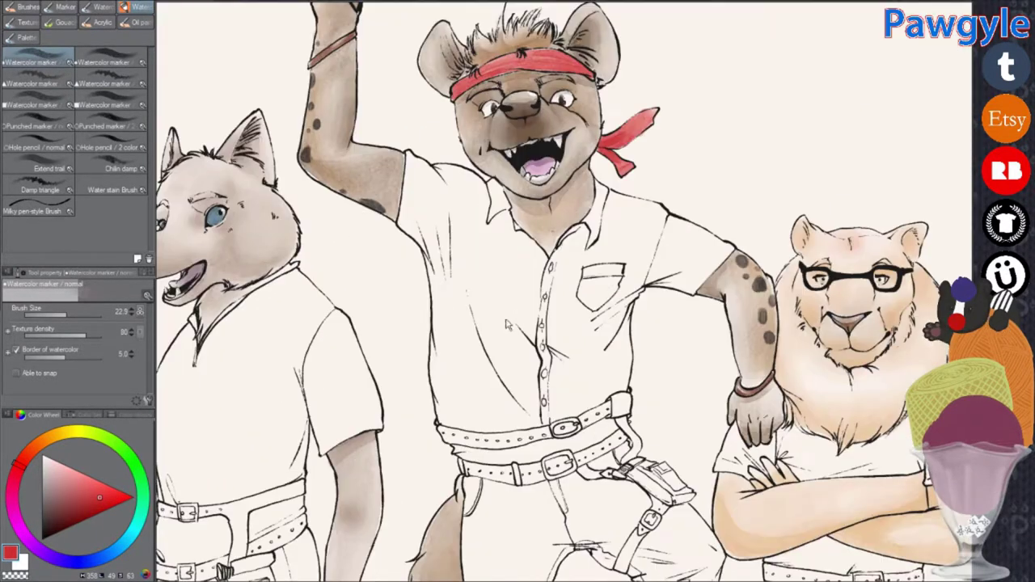
# Step: Select the hyena's shirt area and fill it with red using a very large watercolor marker brush
pyautogui.hotkey('ctrl', '-')
pyautogui.hotkey('ctrl', '+')
pyautogui.hotkey('ctrl', '+')
pyautogui.hotkey('ctrl', '+')
pyautogui.hotkey('ctrl', '+')
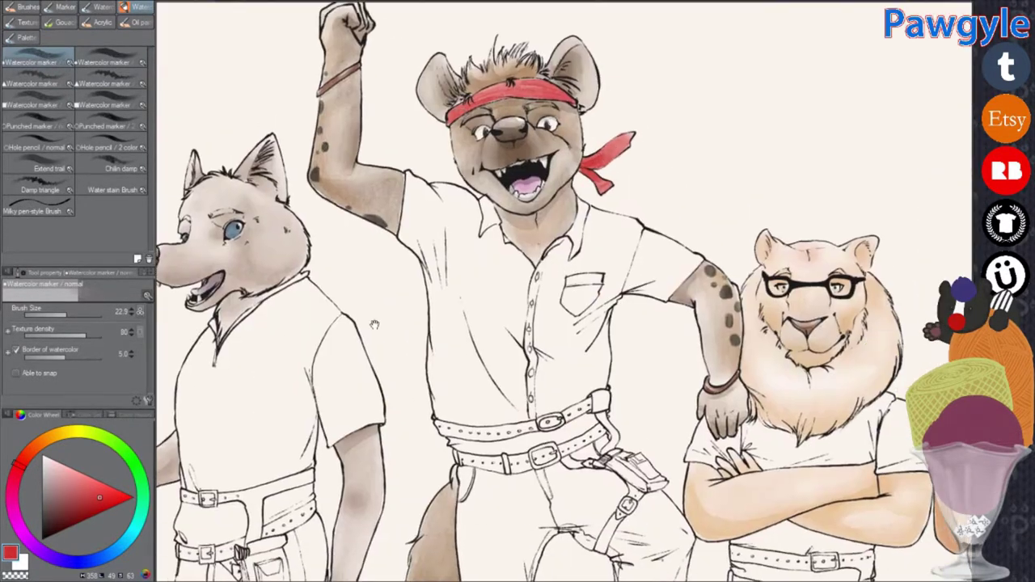
pyautogui.press('w')
pyautogui.hotkey('ctrl', '-')
pyautogui.hotkey('ctrl', '-')
pyautogui.press('b')
pyautogui.moveTo(638, 253); pyautogui.dragTo(645, 235)
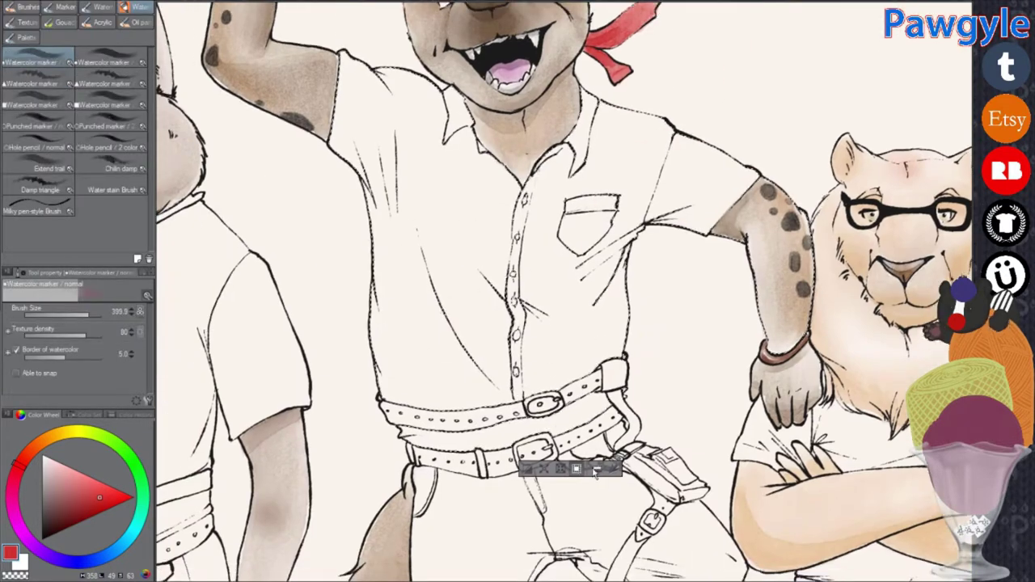
pyautogui.press('w')
pyautogui.press('b')
pyautogui.moveTo(615, 162)
pyautogui.mouseDown()
pyautogui.moveTo(420, 243)
pyautogui.moveTo(472, 324)
pyautogui.moveTo(364, 243)
pyautogui.moveTo(737, 366)
pyautogui.mouseUp()
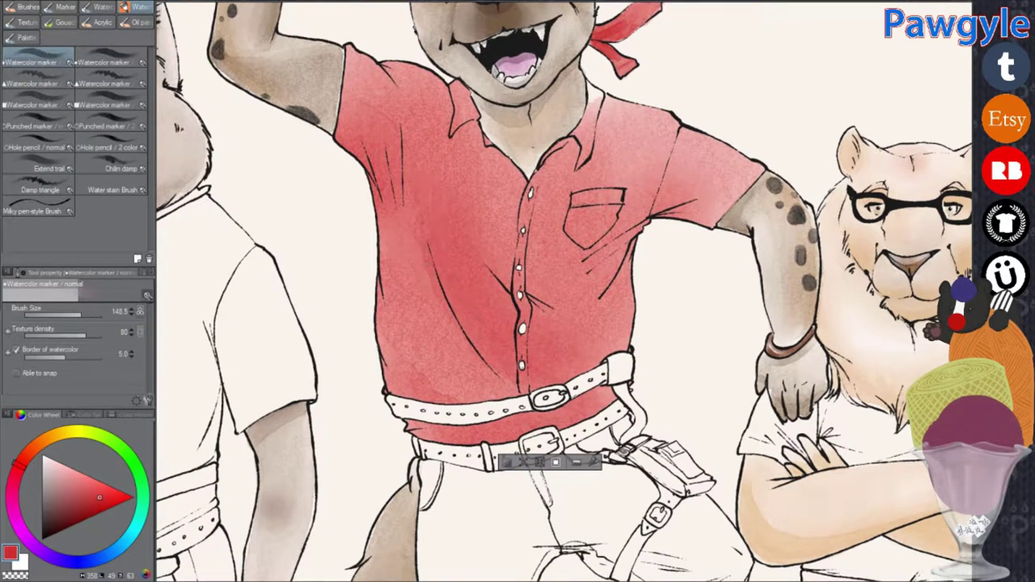
# Step: Deepen the red shading around the collar of the hyena's shirt with a smaller brush
pyautogui.press('[')
pyautogui.scroll(3, 647, 351)
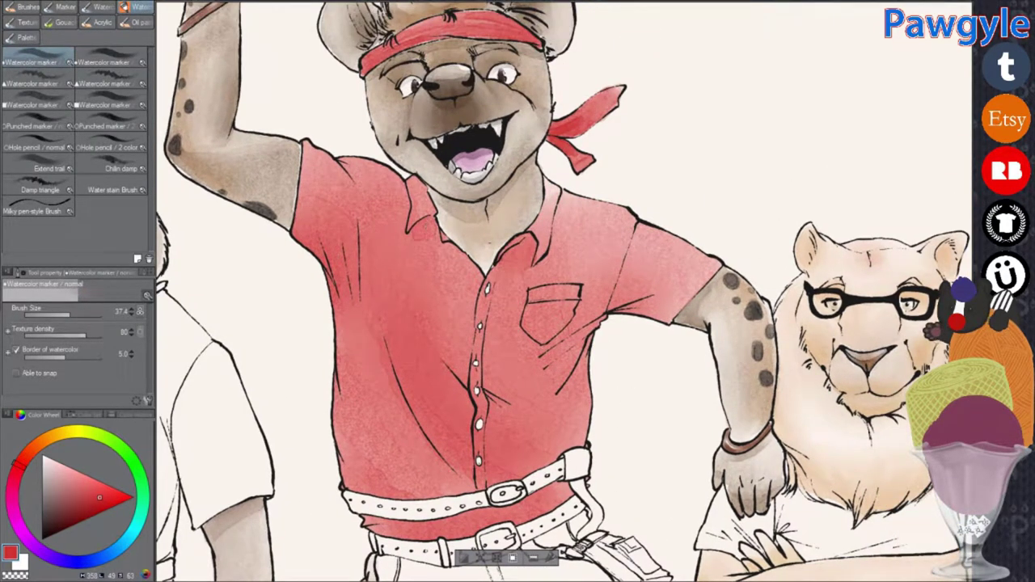
pyautogui.moveTo(620, 423); pyautogui.dragTo(628, 423)
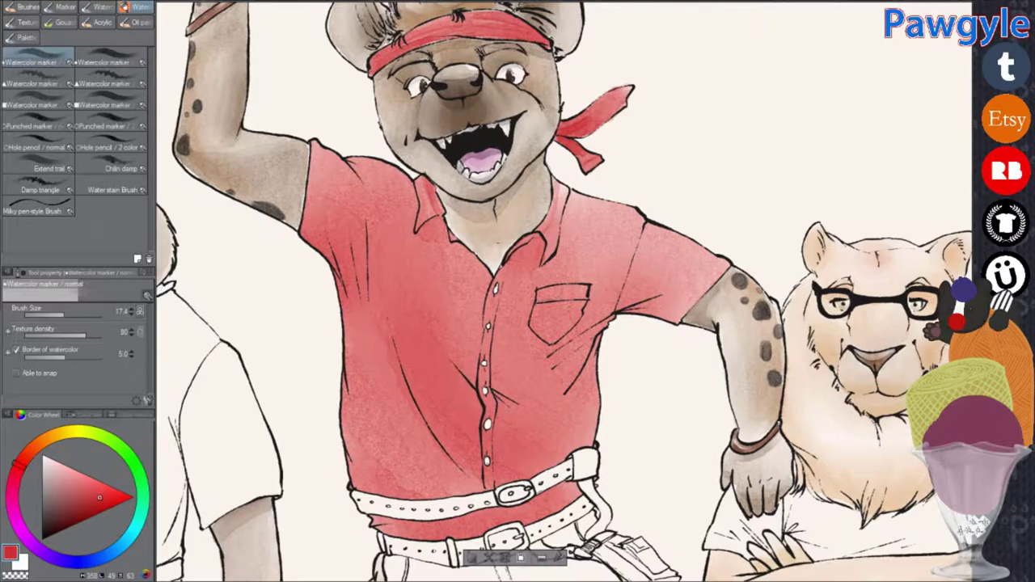
pyautogui.press('-')
pyautogui.press('-')
pyautogui.press('-')
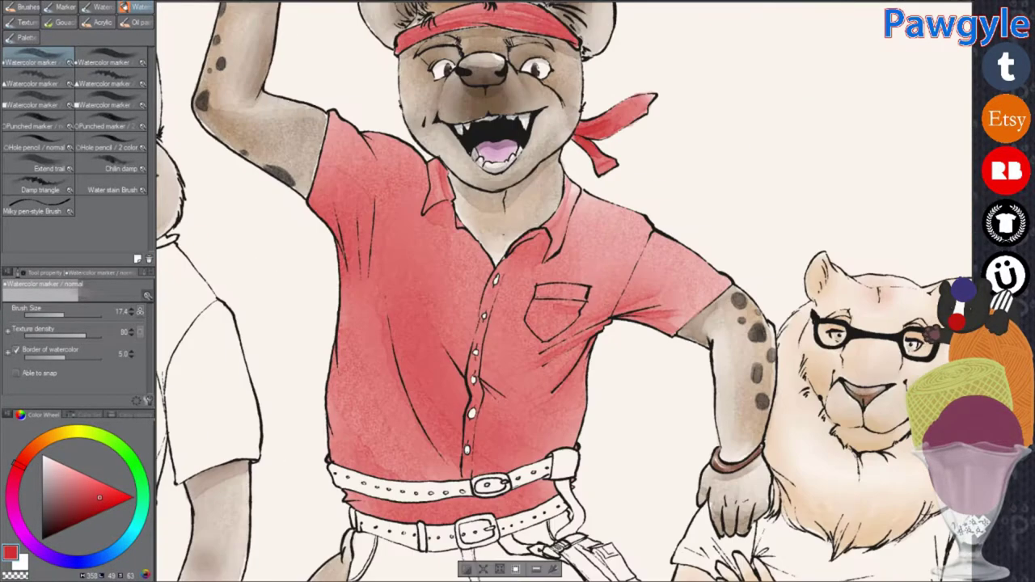
# Step: Paint darker red fold shading along the waist of the hyena's shirt with a medium watercolor marker brush
pyautogui.press('-')
pyautogui.press('-')
pyautogui.press('-')
pyautogui.press(']')
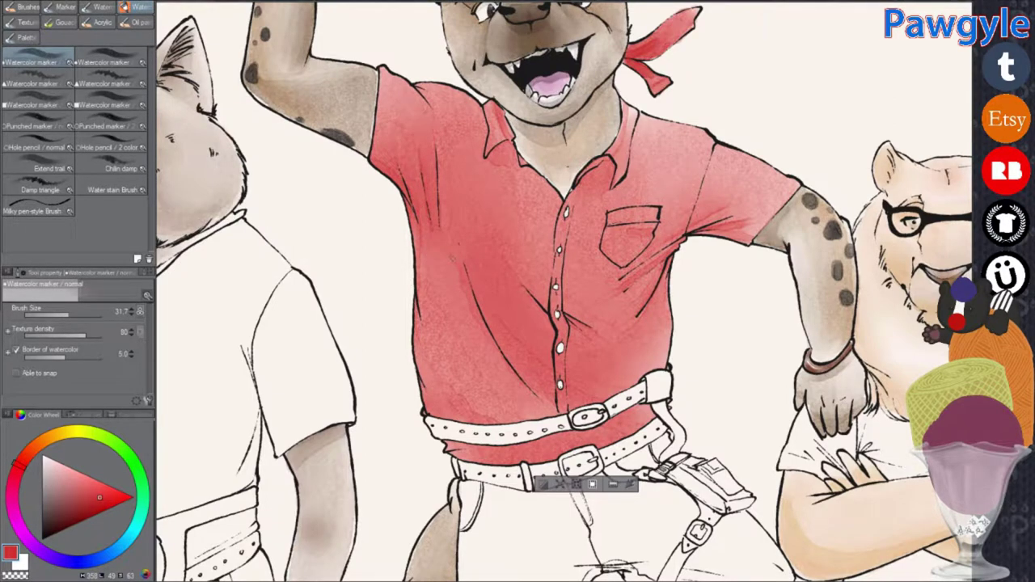
pyautogui.moveTo(565, 292); pyautogui.dragTo(561, 284)
pyautogui.hotkey('ctrl', '-')
pyautogui.moveTo(477, 267); pyautogui.dragTo(417, 388)
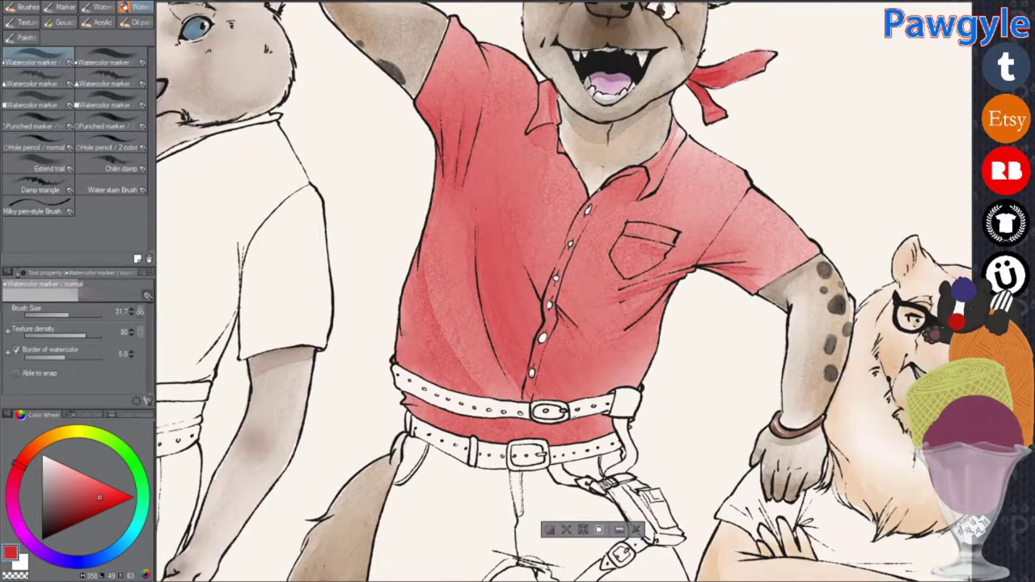
pyautogui.moveTo(409, 304); pyautogui.dragTo(403, 340)
# Step: Sample a deeper red from the hyena's shirt and darken the folds just above the belts
pyautogui.hotkey('ctrl', '+')
pyautogui.keyDown('alt'); pyautogui.click(376, 340); pyautogui.keyUp('alt')
pyautogui.keyDown('alt'); pyautogui.click(566, 283); pyautogui.keyUp('alt')
pyautogui.moveTo(672, 299); pyautogui.dragTo(623, 396)
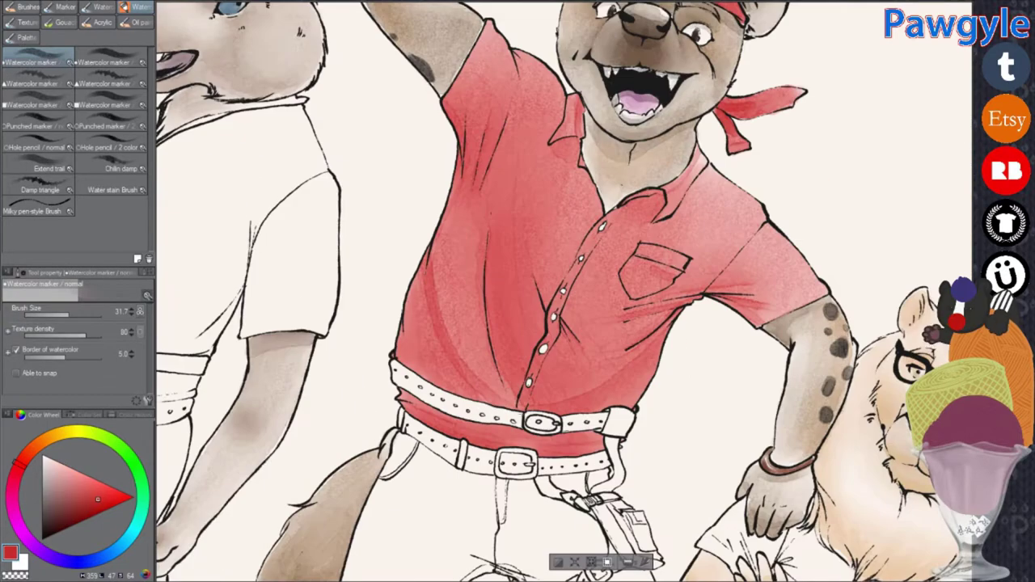
pyautogui.moveTo(477, 292); pyautogui.dragTo(413, 397)
pyautogui.moveTo(526, 316); pyautogui.dragTo(462, 405)
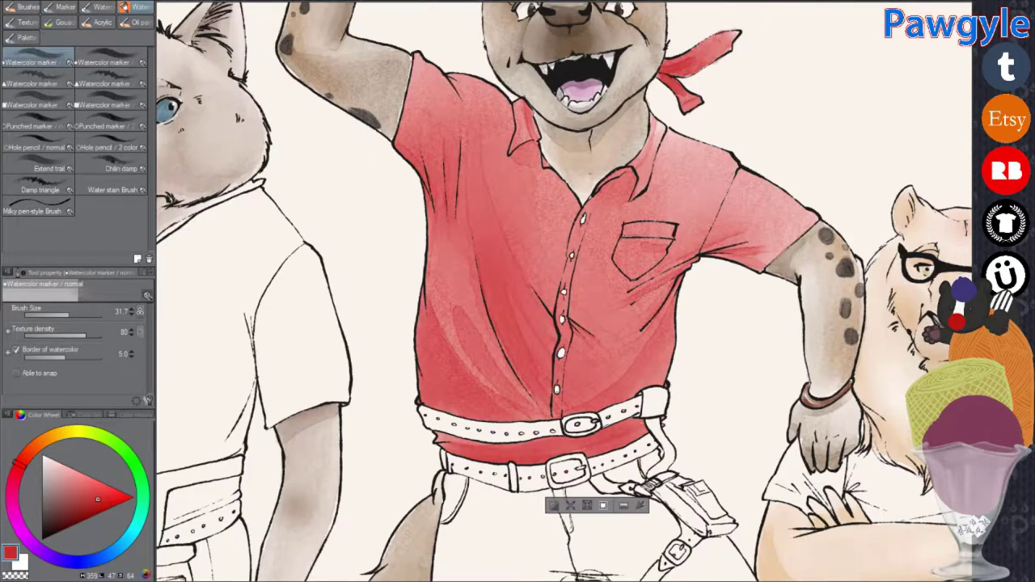
# Step: Deepen the red across the lower torso of the hyena's shirt, blending it with a brush enlarged to about 237
pyautogui.press('-')
pyautogui.press('^')
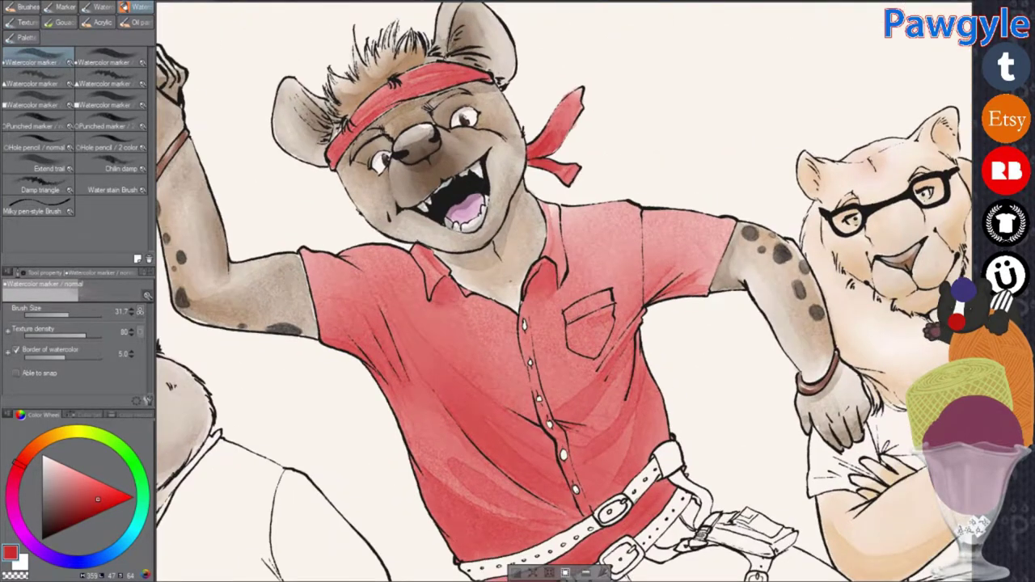
pyautogui.press('^')
pyautogui.press('^')
pyautogui.hotkey('ctrl', '-')
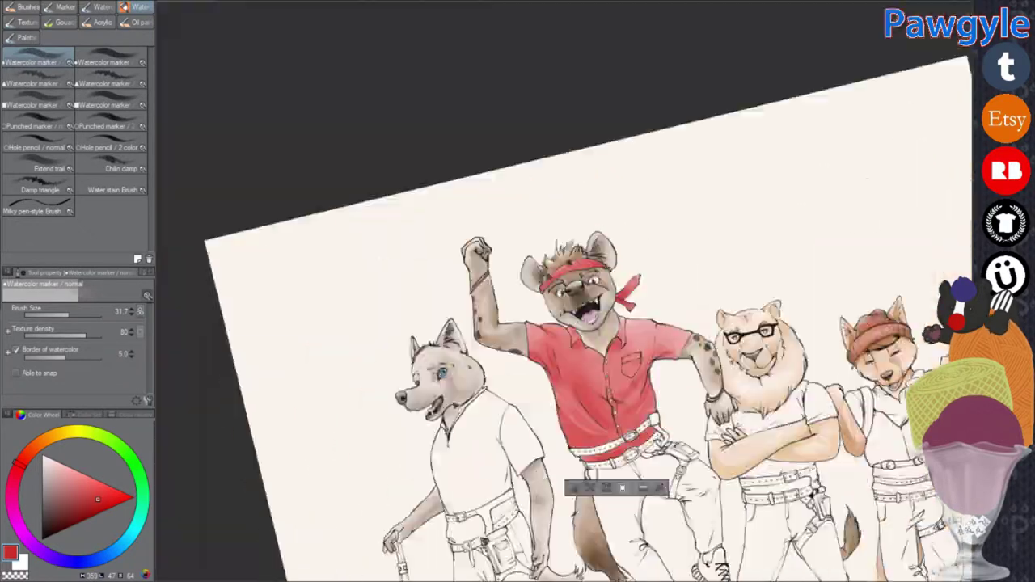
pyautogui.hotkey('ctrl', '+')
pyautogui.hotkey('ctrl', '-')
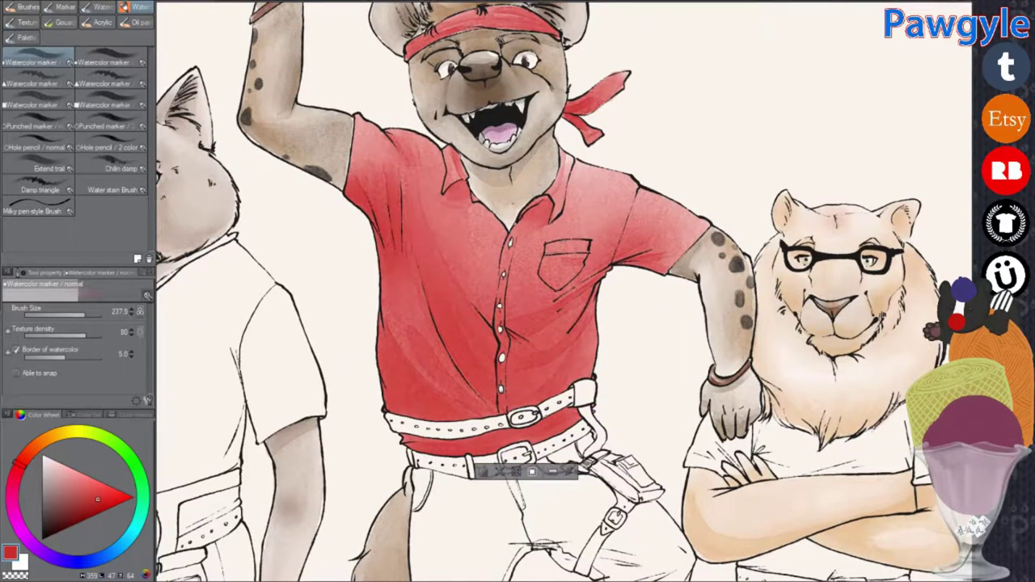
pyautogui.hotkey('ctrl', '-')
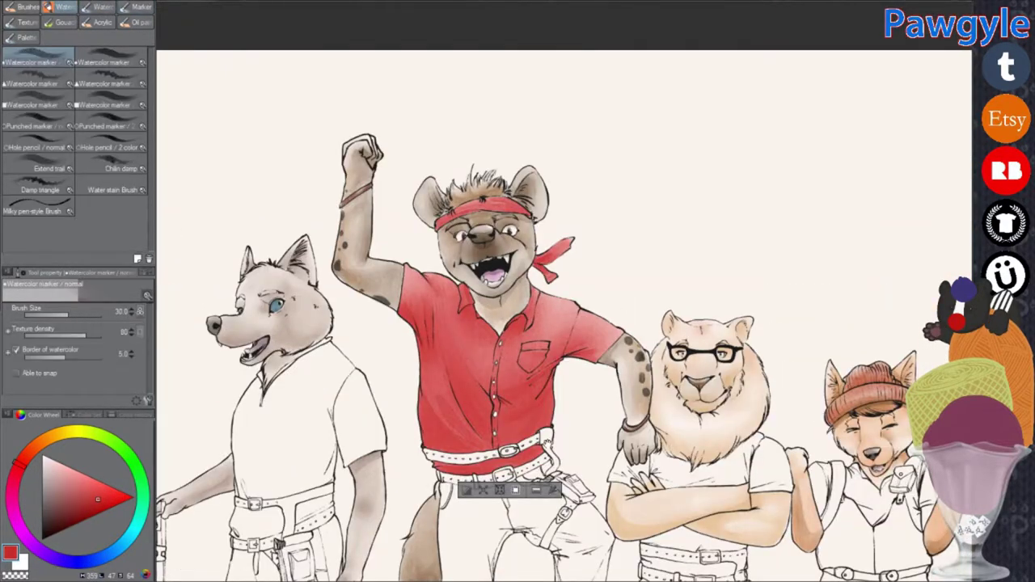
pyautogui.scroll(-1, 565, 292)
pyautogui.hscroll(1, 565, 292)
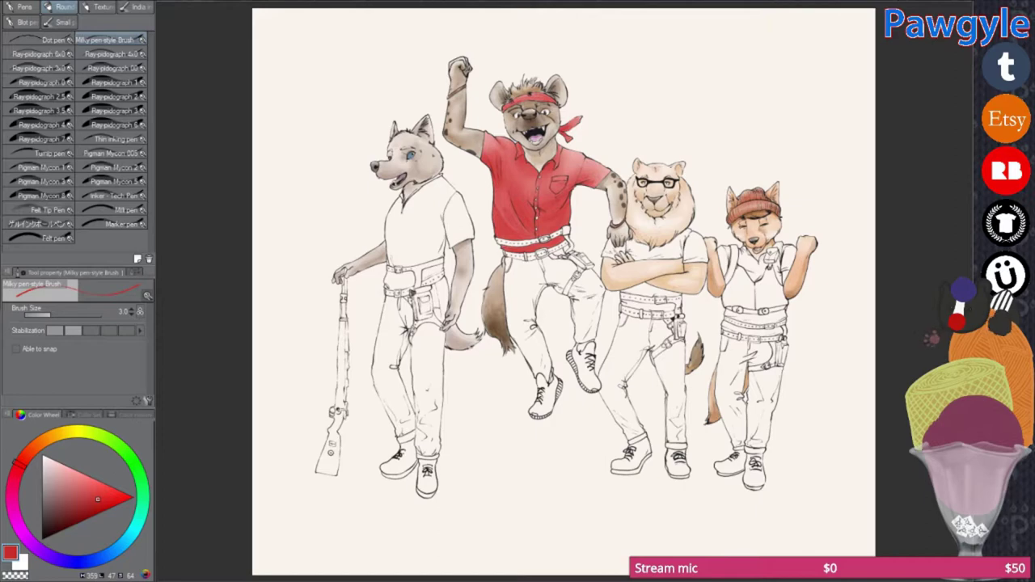
# Step: Choose a golden brown for the watercolor marker at size 16.5 and shade the lion's ears and the lower edge of his mane
pyautogui.scroll(10, 730, 10)
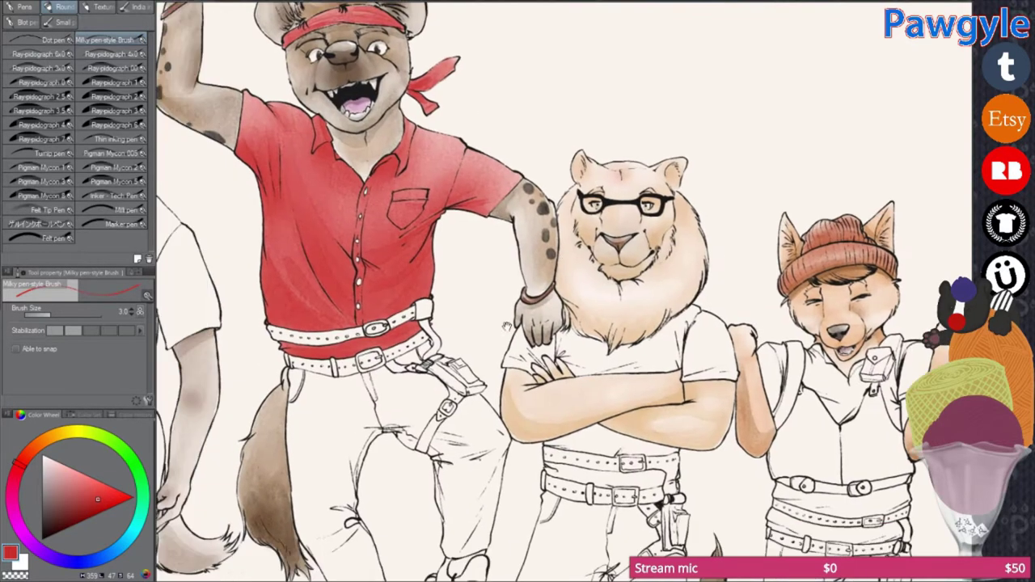
pyautogui.press('b')
pyautogui.press('-')
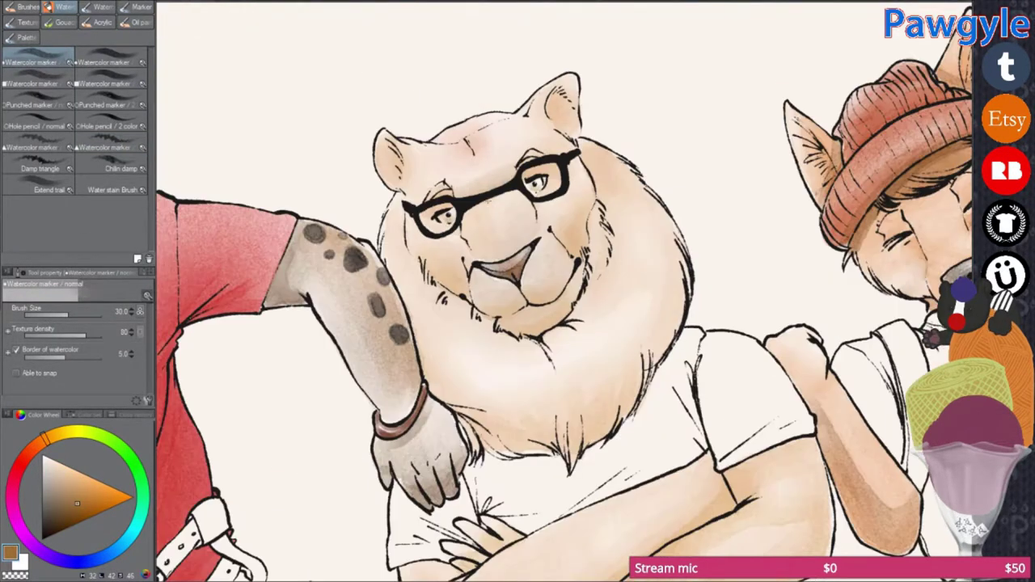
pyautogui.press('^')
pyautogui.press('^')
pyautogui.press('^')
pyautogui.press('^')
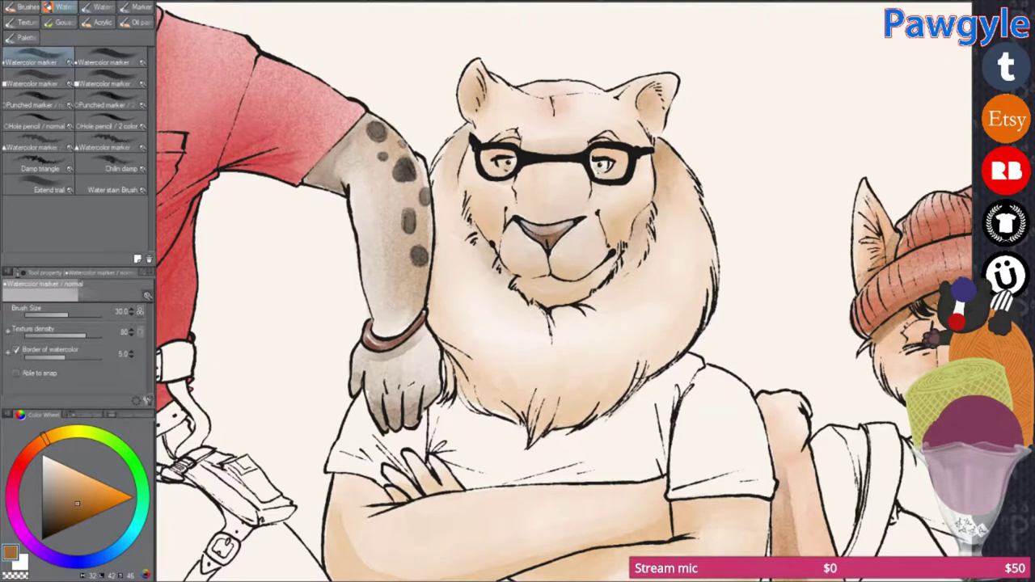
pyautogui.press('-')
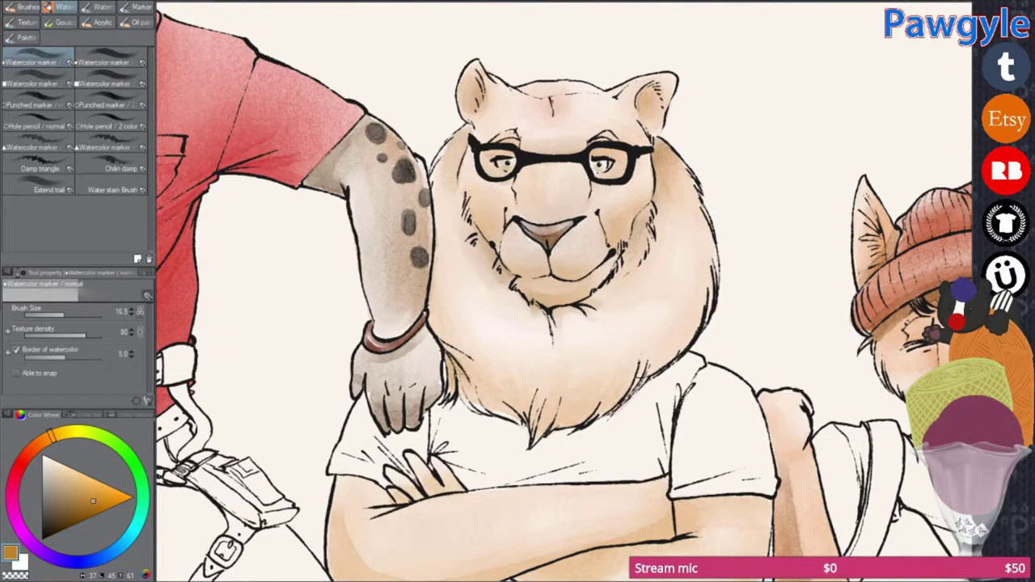
pyautogui.press('-')
pyautogui.press('-')
pyautogui.press('^')
pyautogui.press('^')
pyautogui.moveTo(566, 400); pyautogui.dragTo(582, 445)
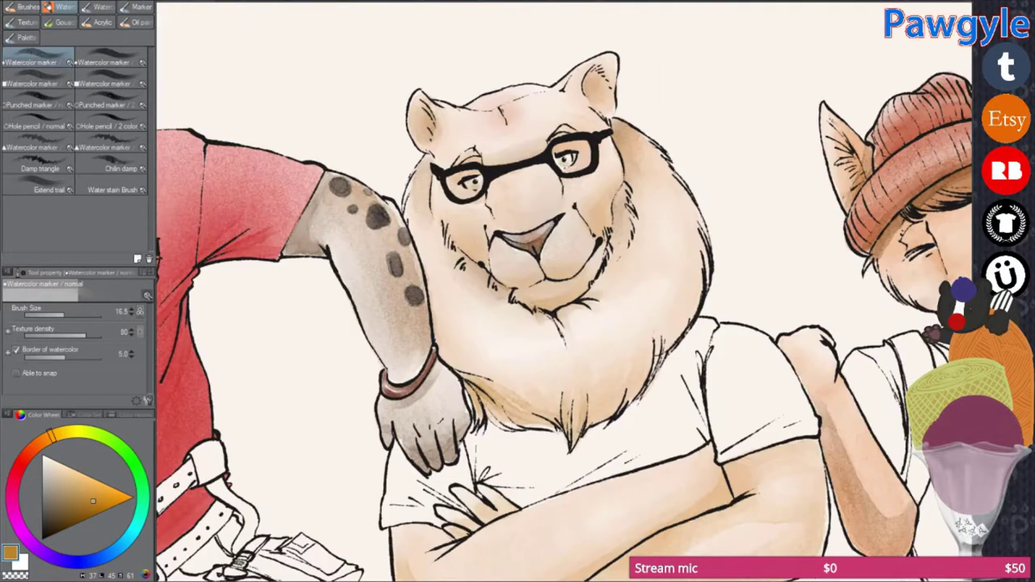
pyautogui.press('^')
pyautogui.scroll(-2, 734, 427)
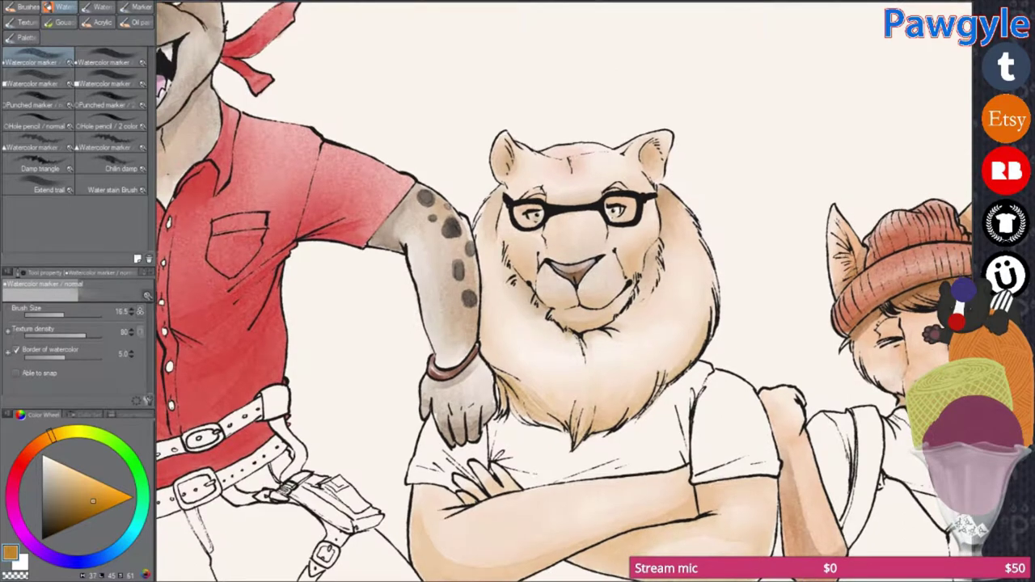
# Step: Add golden-brown shading down the center of the lion's mane below the chin
pyautogui.press('-')
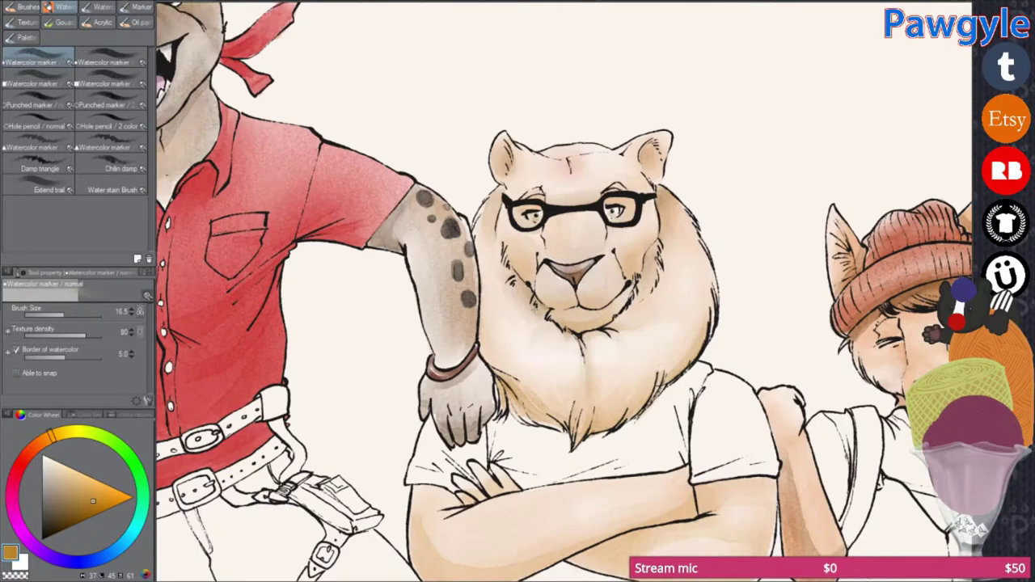
pyautogui.press('^')
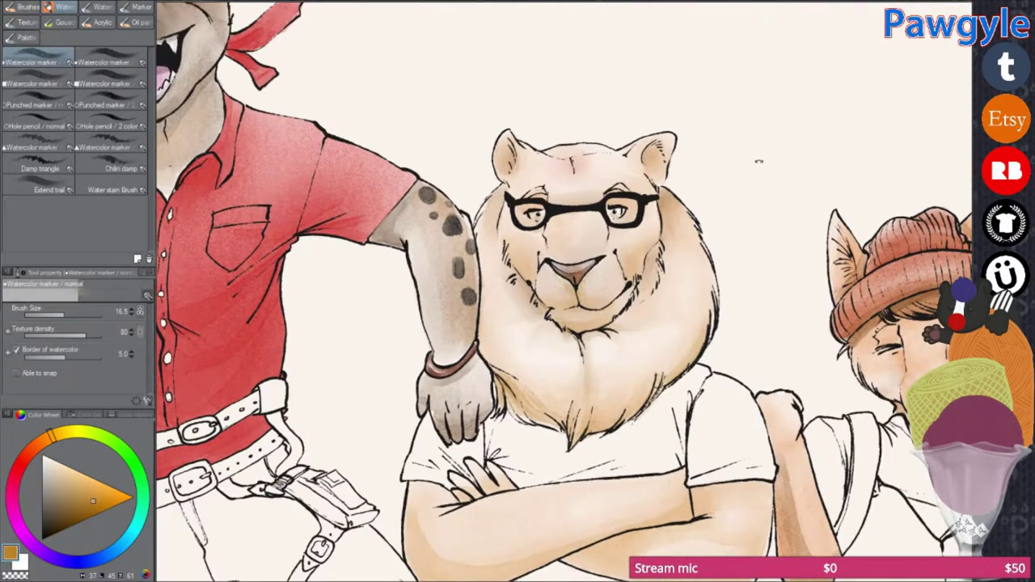
pyautogui.press('-')
pyautogui.press('-')
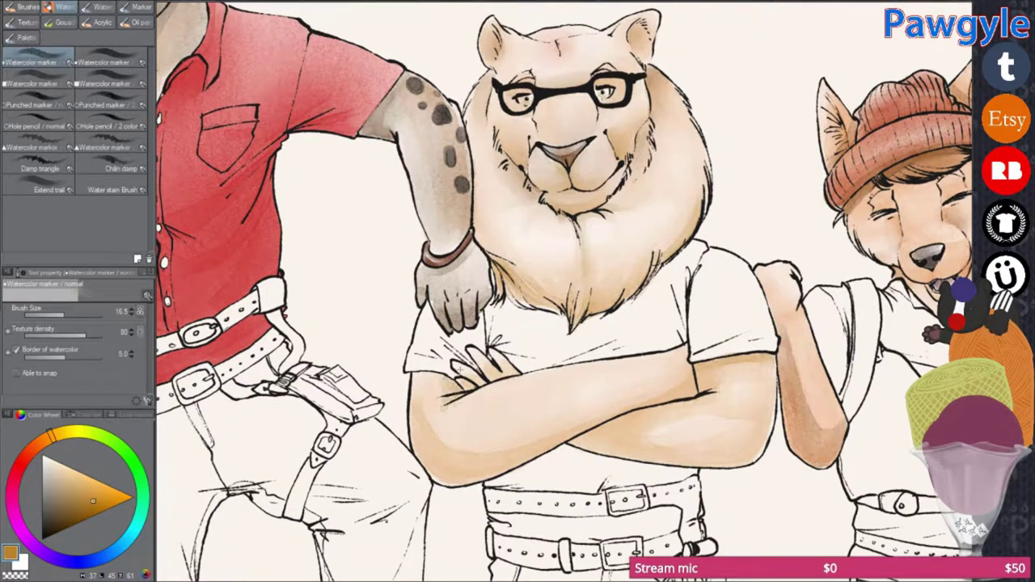
# Step: Shade the undersides of the lion's crossed arms with golden brown, using a brush of about 15
pyautogui.moveTo(419, 442); pyautogui.dragTo(427, 365)
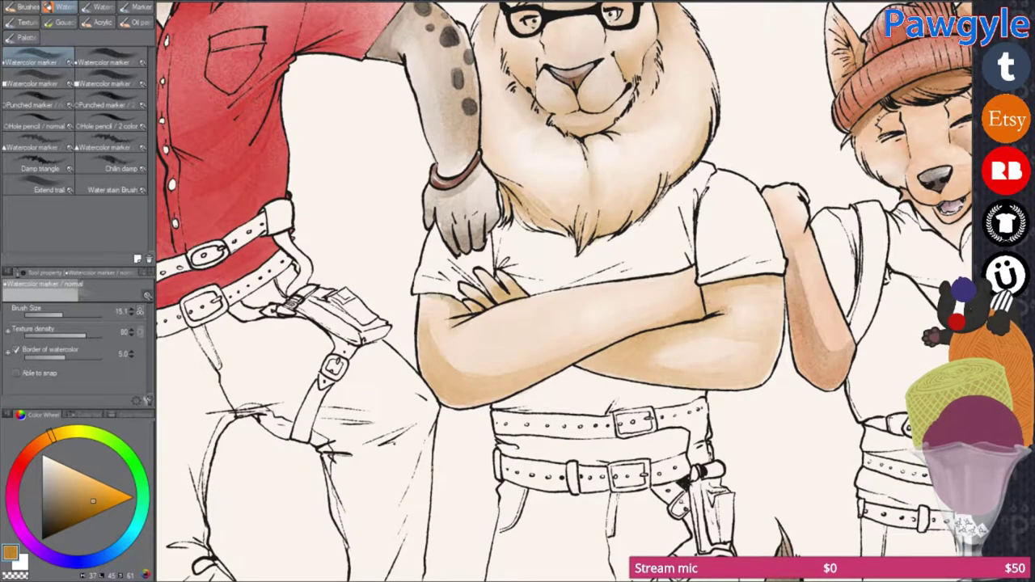
pyautogui.press('-')
pyautogui.press('^')
pyautogui.press('^')
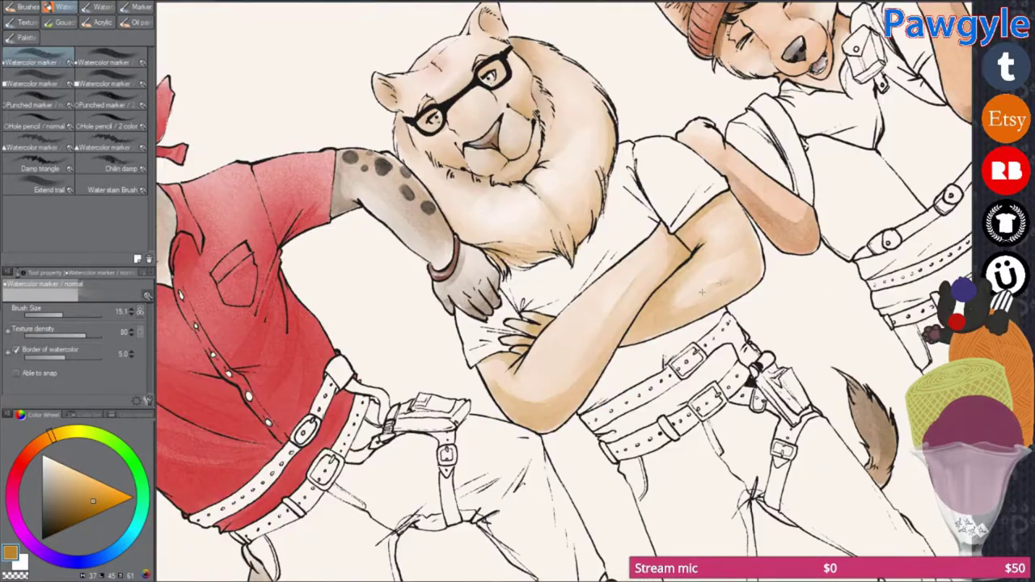
pyautogui.press('-')
pyautogui.press('-')
# Step: Choose a muted grayish mauve and select the areas of the wolf's shirt
pyautogui.hotkey('ctrl', '-')
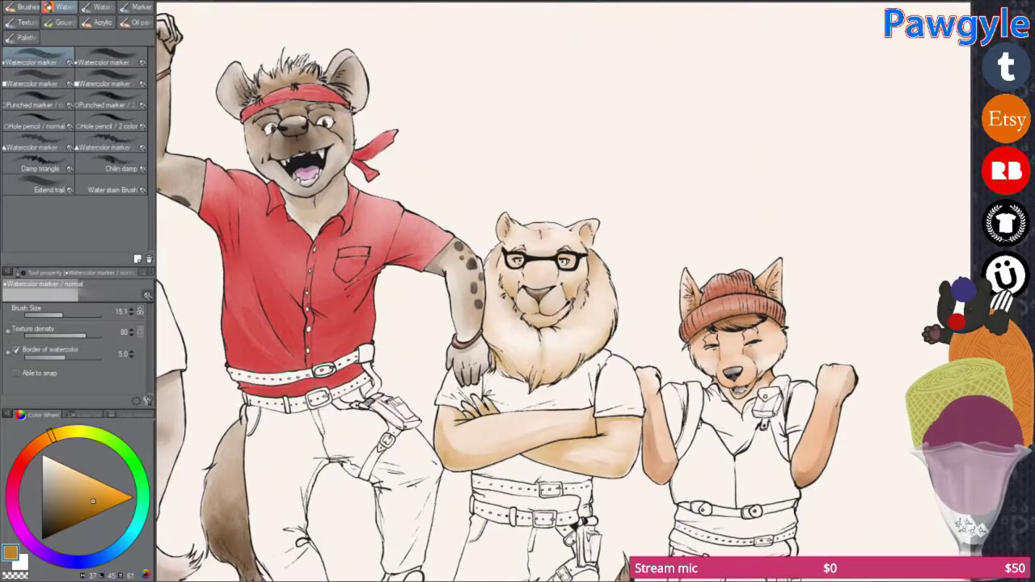
pyautogui.click(52, 491)
pyautogui.moveTo(404, 445); pyautogui.dragTo(323, 441)
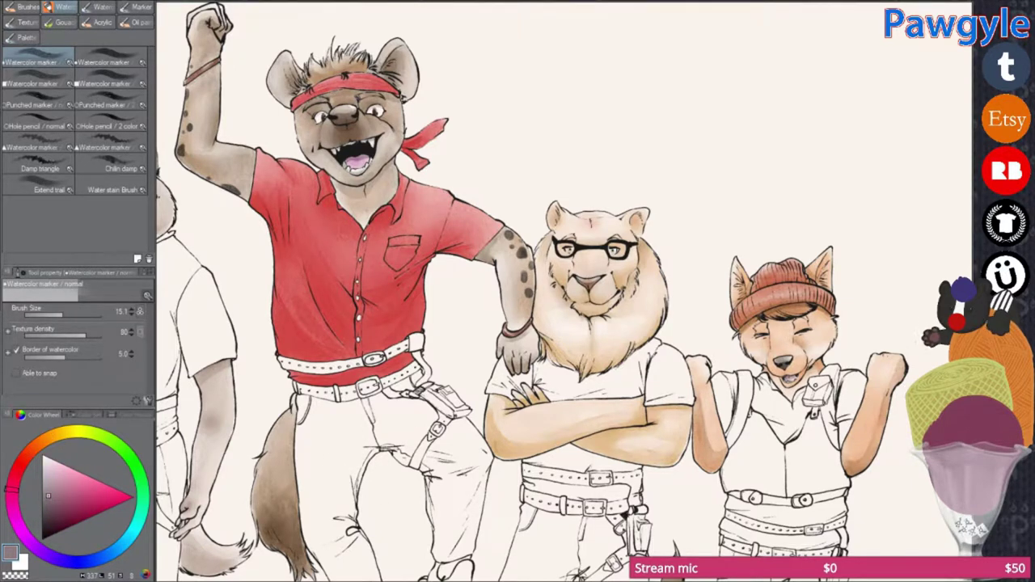
pyautogui.hotkey('ctrl', '+')
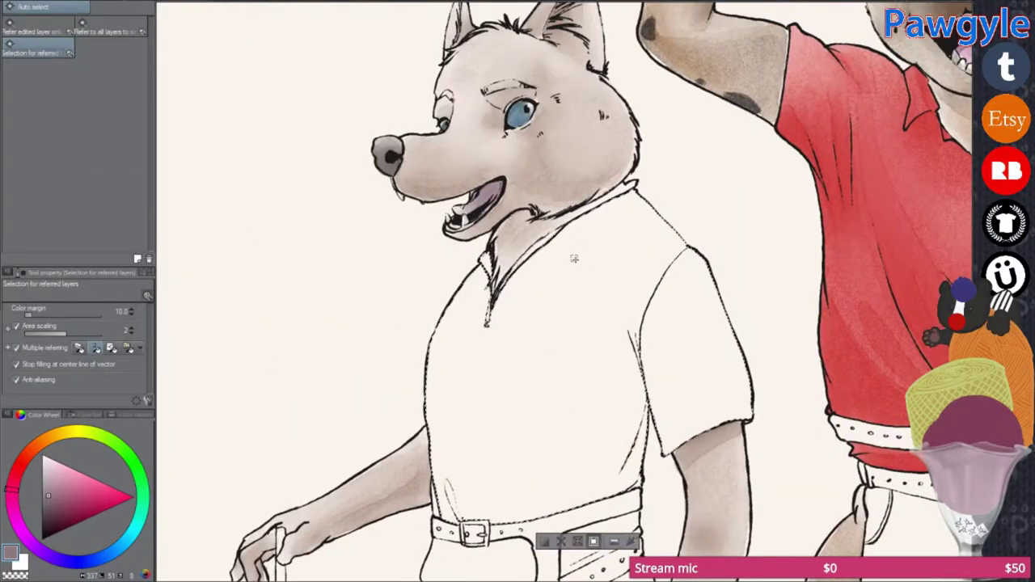
pyautogui.press('m')
pyautogui.hotkey('ctrl', '-')
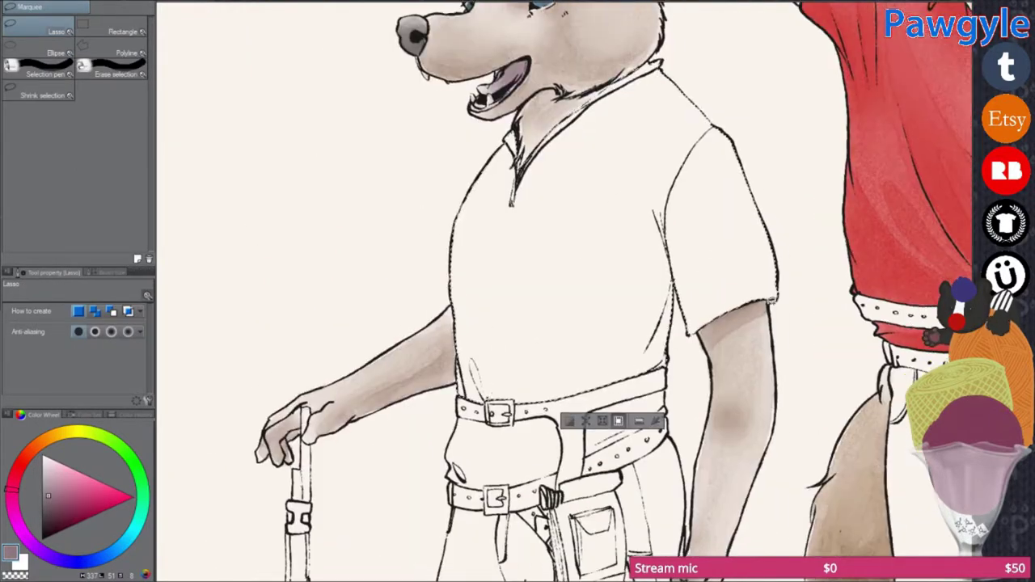
pyautogui.press('-')
pyautogui.hotkey('ctrl', '0')
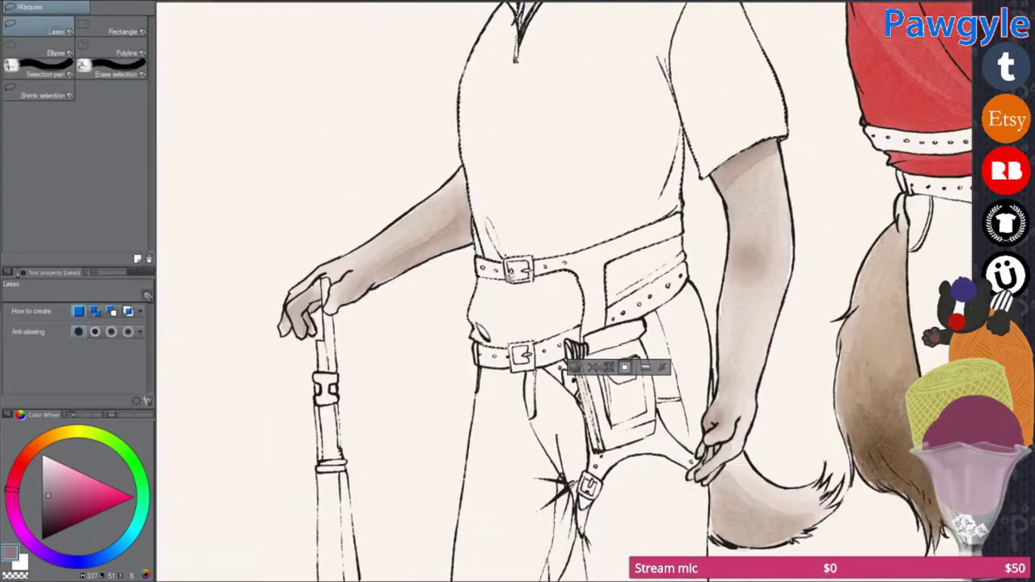
# Step: Extend the selection to the shirt areas of the lion and the fox
pyautogui.hotkey('ctrl', '+')
pyautogui.press('w')
pyautogui.press('m')
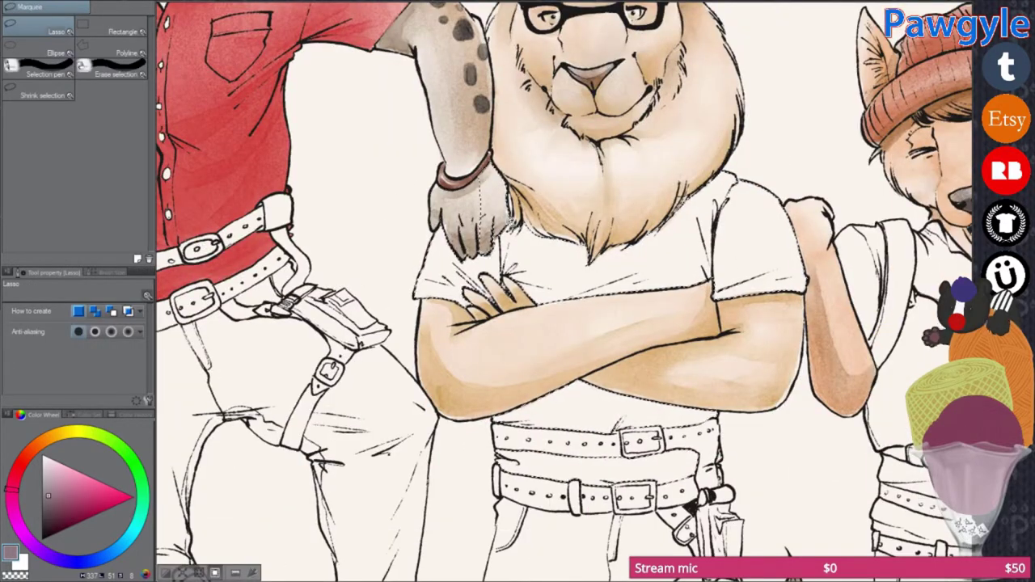
pyautogui.hscroll(5, 566, 292)
pyautogui.press('w')
pyautogui.scroll(-5, 404, 361)
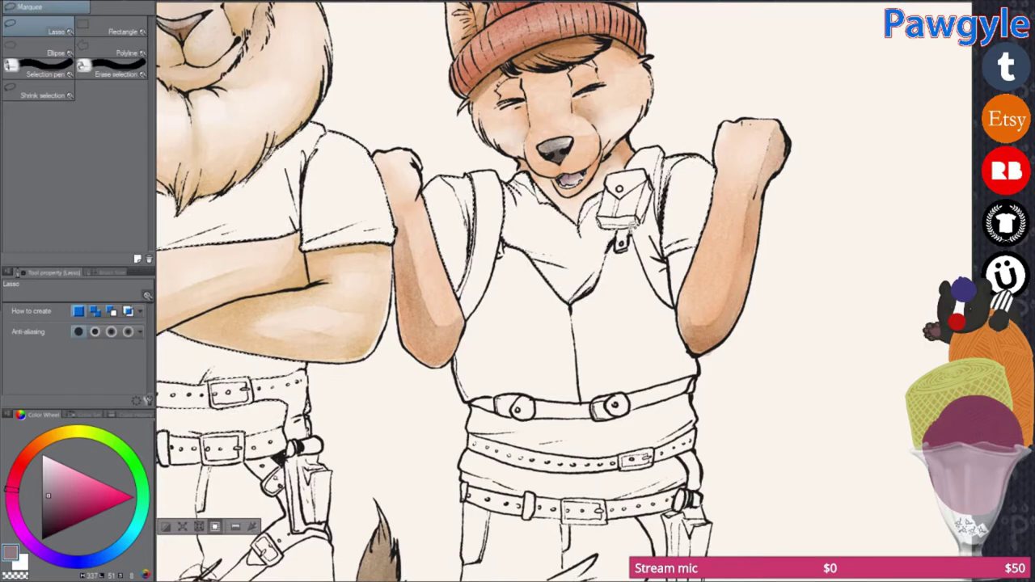
# Step: Wash pale grayish mauve over the selected shirts of the wolf, lion and fox with a very large watercolor marker brush
pyautogui.press('b')
pyautogui.scroll(-5, 404, 360)
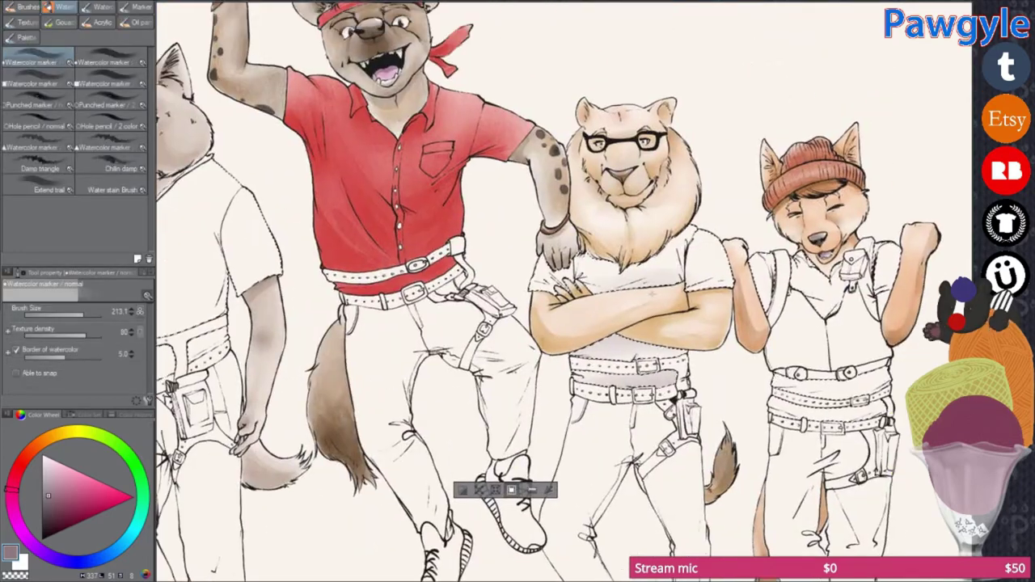
pyautogui.hscroll(5, 404, 361)
pyautogui.hscroll(-10, 555, 268)
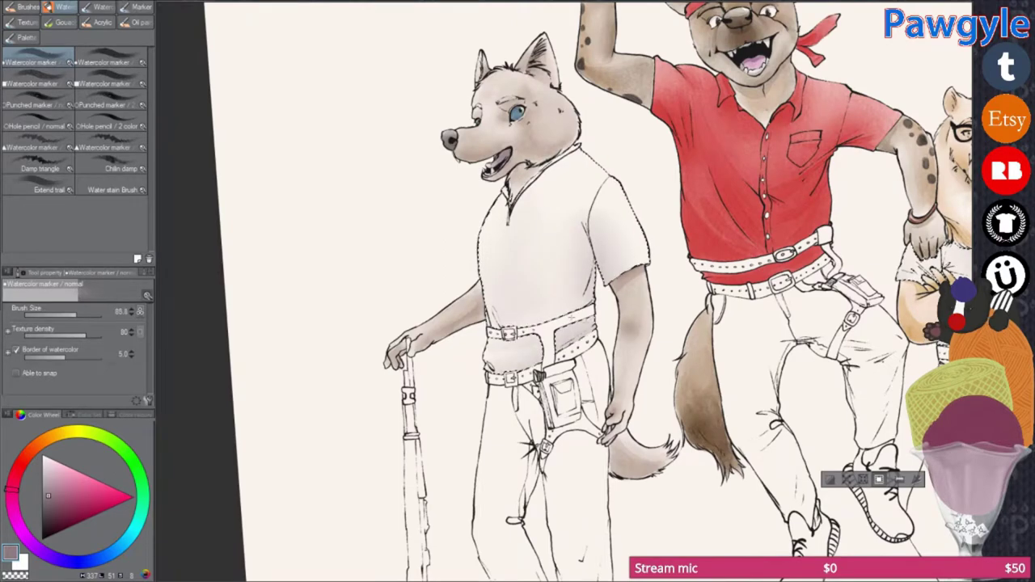
pyautogui.scroll(-3, 667, 454)
pyautogui.hscroll(5, 666, 454)
pyautogui.scroll(3, 666, 453)
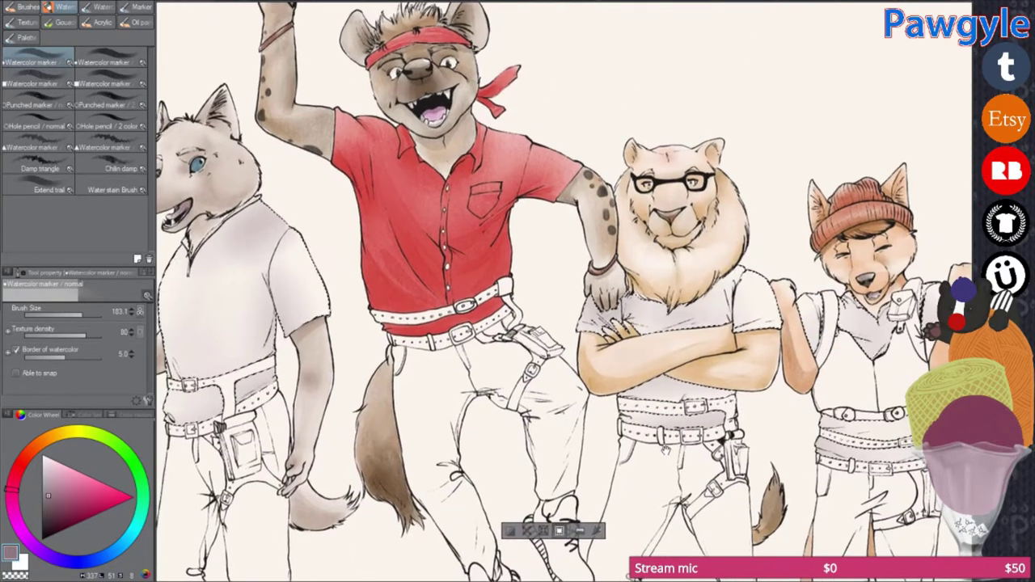
# Step: Paint mauve-gray shadows on the fox's shirt sleeves beside the shoulder straps with a smaller brush
pyautogui.hscroll(5, 665, 449)
pyautogui.scroll(5, 665, 450)
pyautogui.moveTo(345, 454); pyautogui.dragTo(566, 292)
pyautogui.scroll(2, 566, 291)
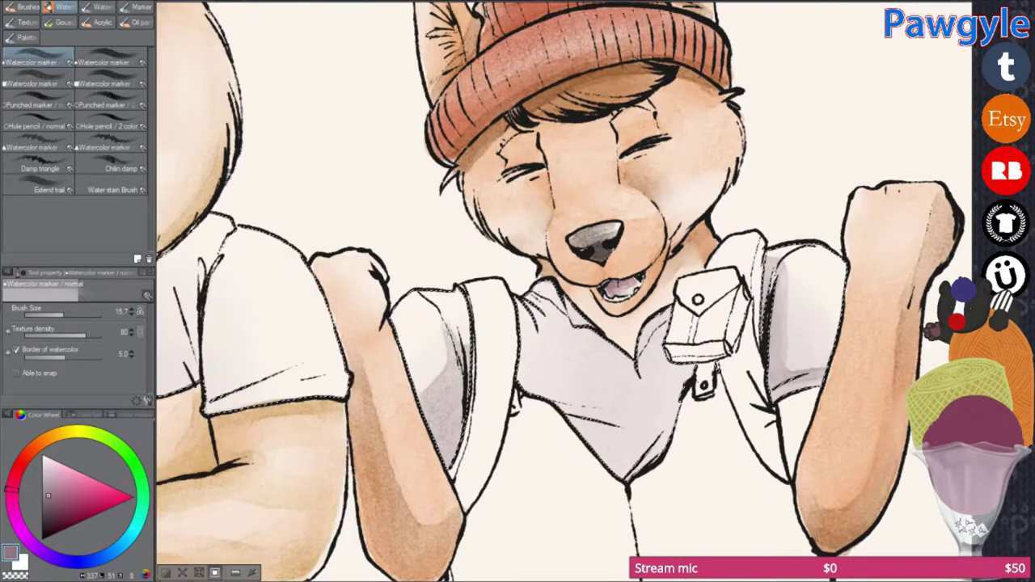
pyautogui.scroll(4, 418, 317)
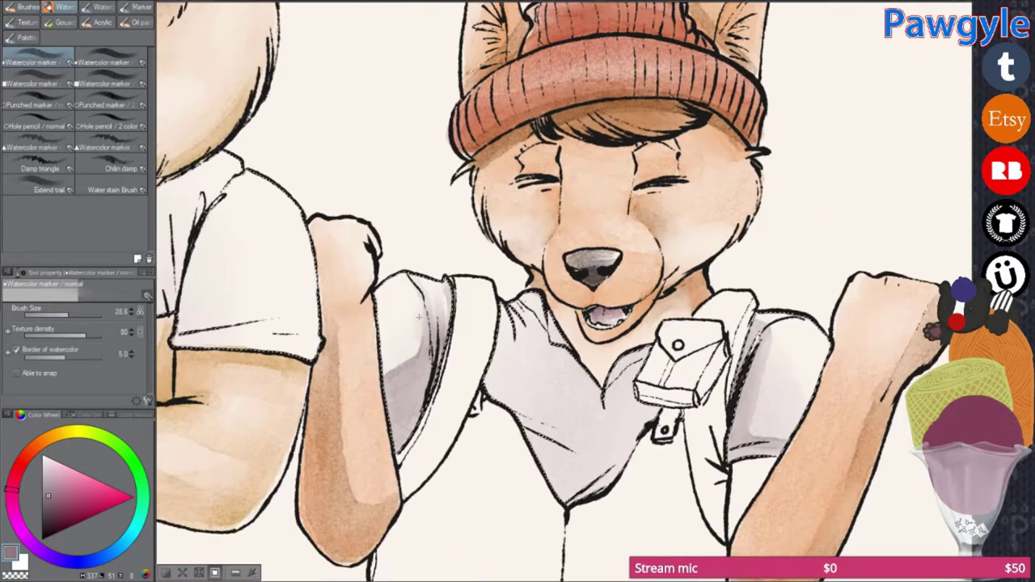
# Step: Deepen the mauve-gray shading at the lower point of the fox's shirt front and in the sleeve folds
pyautogui.scroll(-2, 419, 318)
pyautogui.moveTo(315, 437)
pyautogui.mouseDown()
pyautogui.moveTo(623, 437)
pyautogui.moveTo(639, 380)
pyautogui.mouseUp()
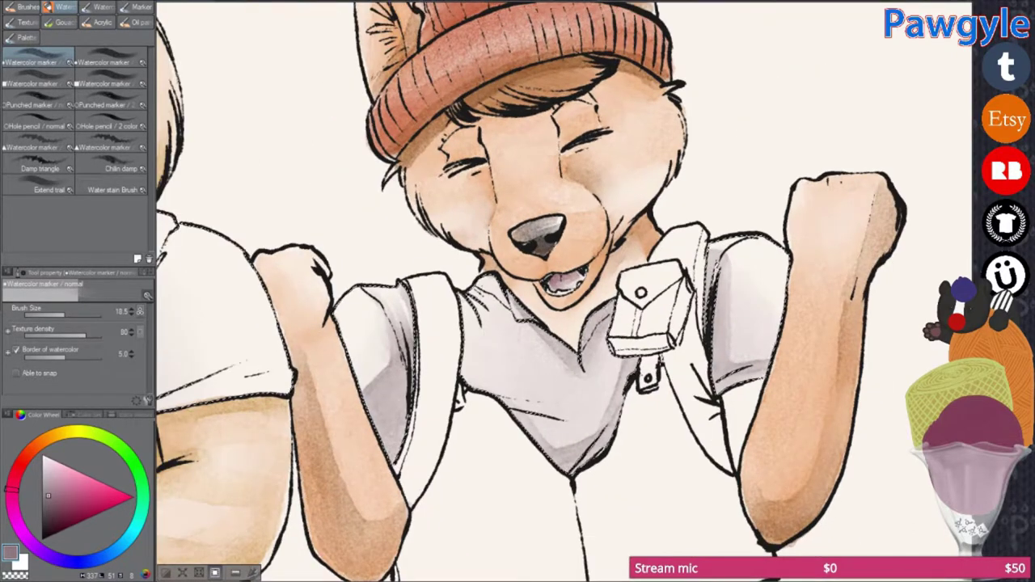
pyautogui.moveTo(734, 255); pyautogui.dragTo(690, 259)
pyautogui.moveTo(443, 328); pyautogui.dragTo(486, 340)
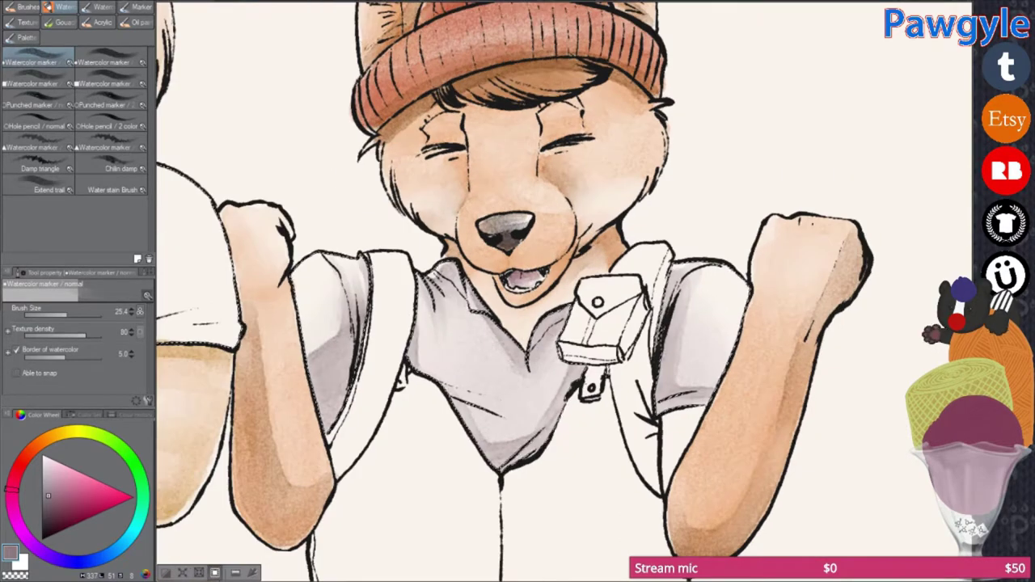
pyautogui.moveTo(412, 393); pyautogui.dragTo(464, 342)
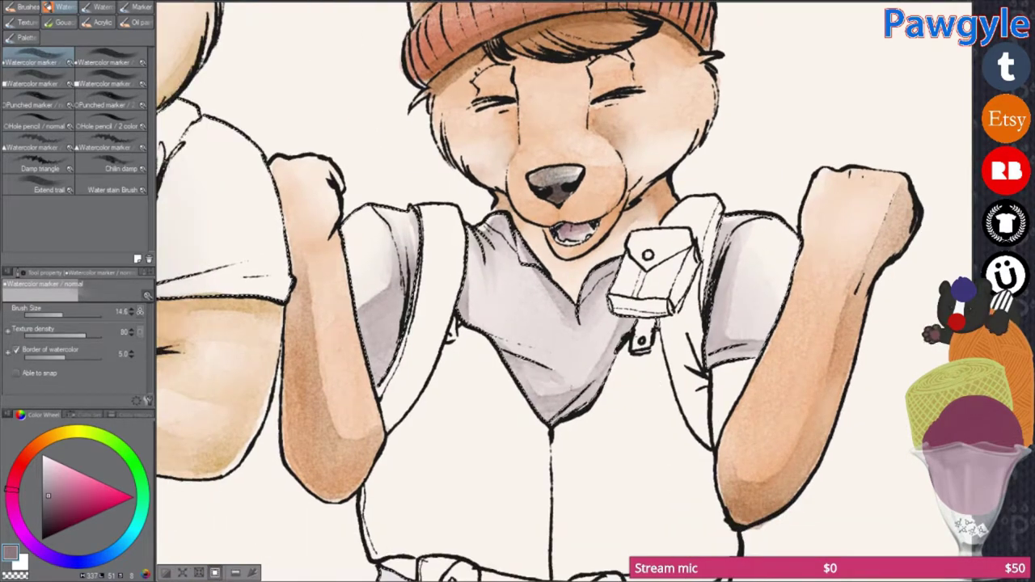
# Step: Paint mauve-gray shadows on the fox's shirt at the waist, along the vest hem and around the belts
pyautogui.moveTo(599, 427); pyautogui.dragTo(599, 69)
pyautogui.moveTo(598, 162); pyautogui.dragTo(479, 50)
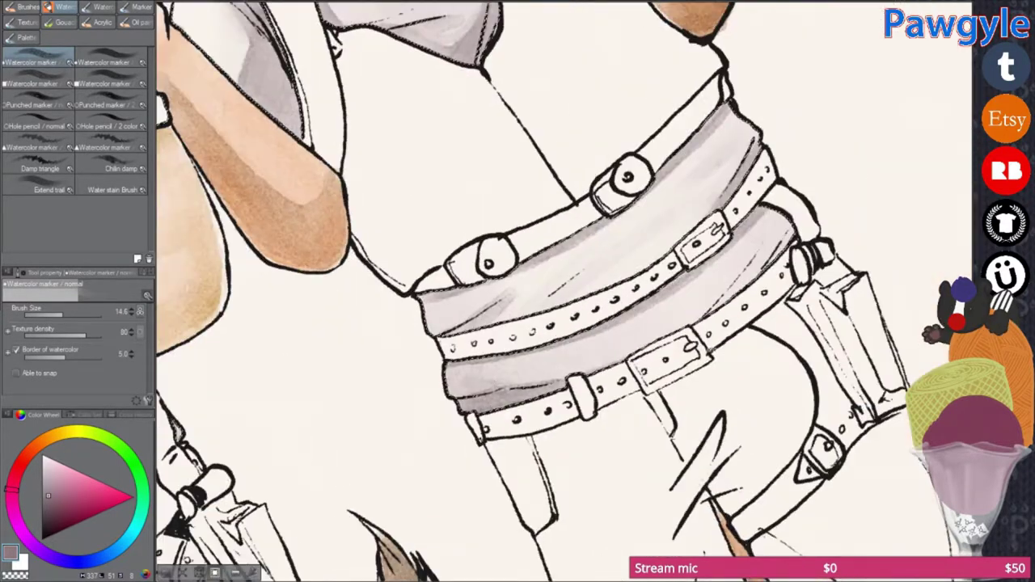
pyautogui.hotkey('ctrl', '0')
# Step: Shade the lion's shirt in mauve-gray beneath the mane and in the sleeve folds below the hyena's hand
pyautogui.scroll(5, 486, 291)
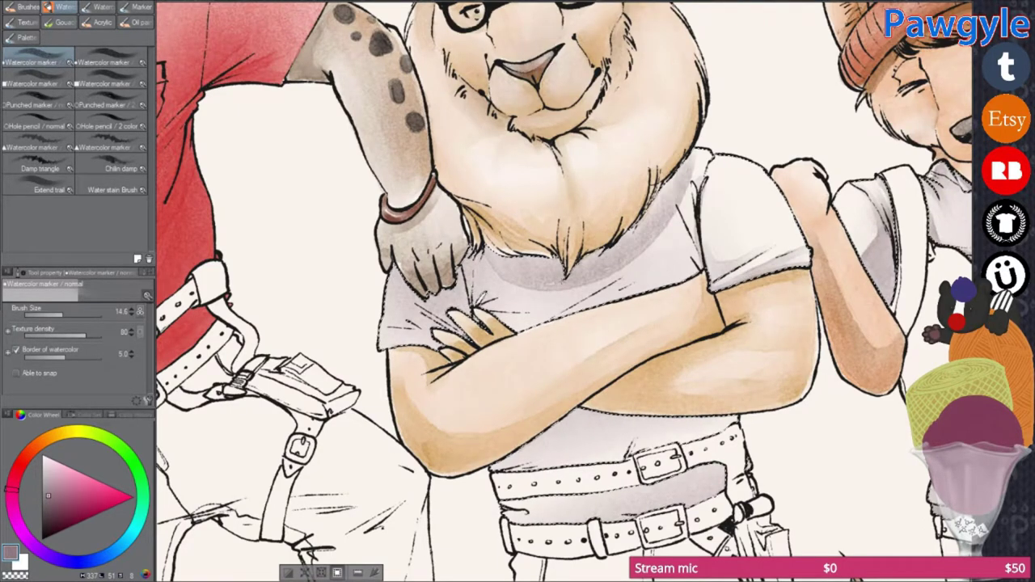
pyautogui.hotkey('ctrl', 'shift', 'r')
pyautogui.hotkey('ctrl', 'shift', 'r')
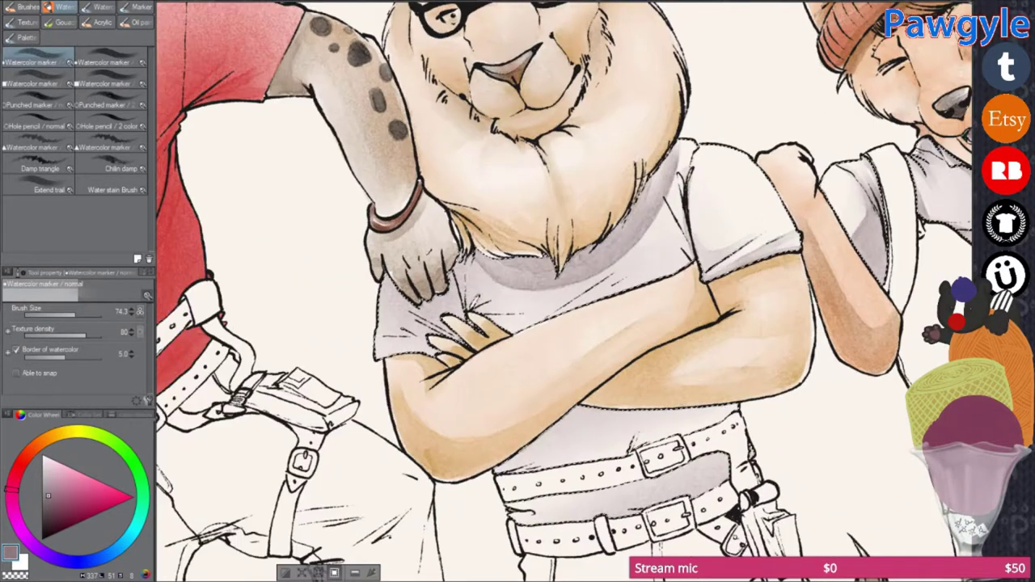
pyautogui.hotkey('ctrl', '-')
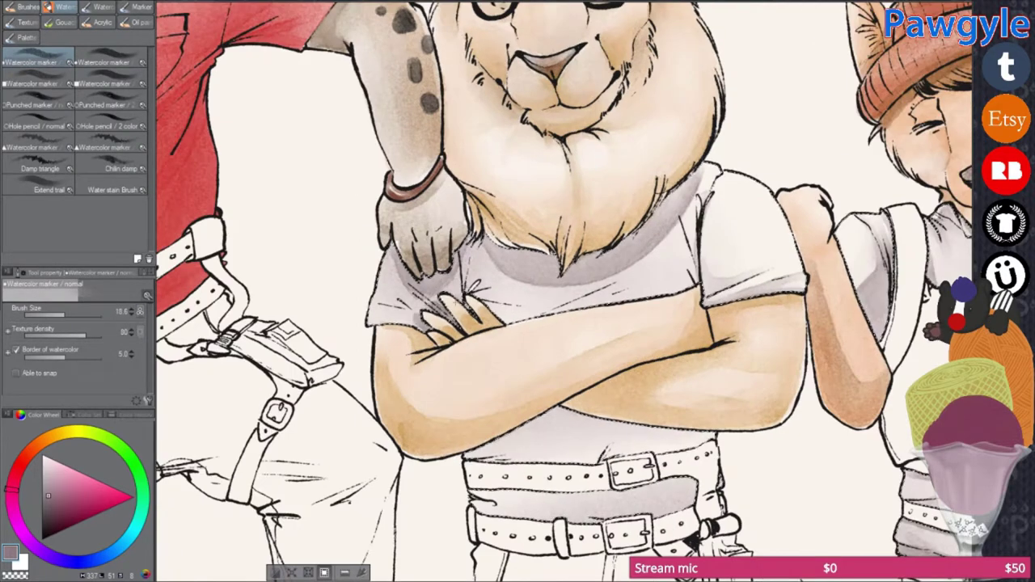
pyautogui.hotkey('ctrl', '+')
pyautogui.press('-')
pyautogui.press('-')
pyautogui.press('-')
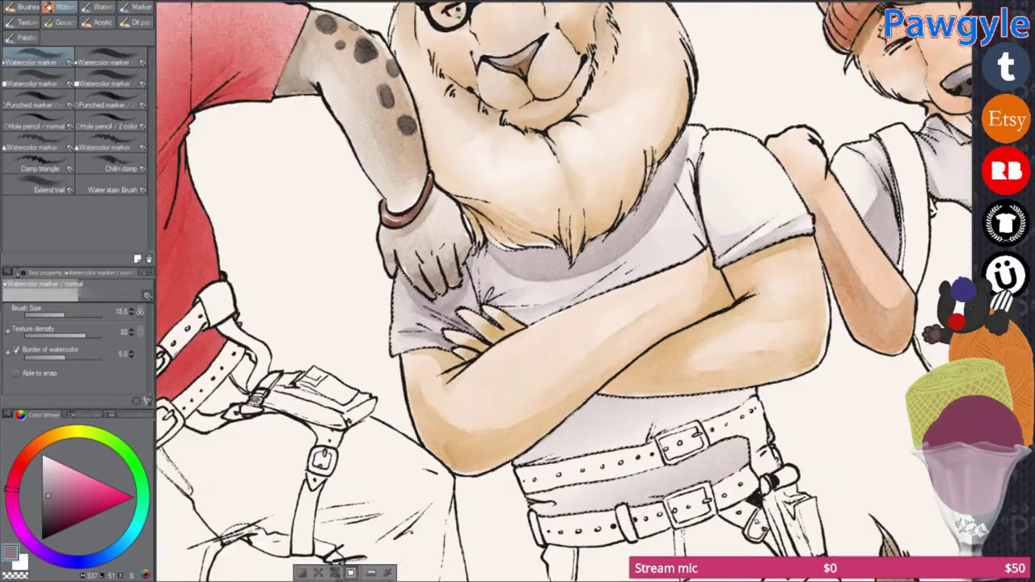
# Step: Add mauve-gray shadows to the lion's shirt beneath the crossed arms and around the belts
pyautogui.scroll(-4, 694, 193)
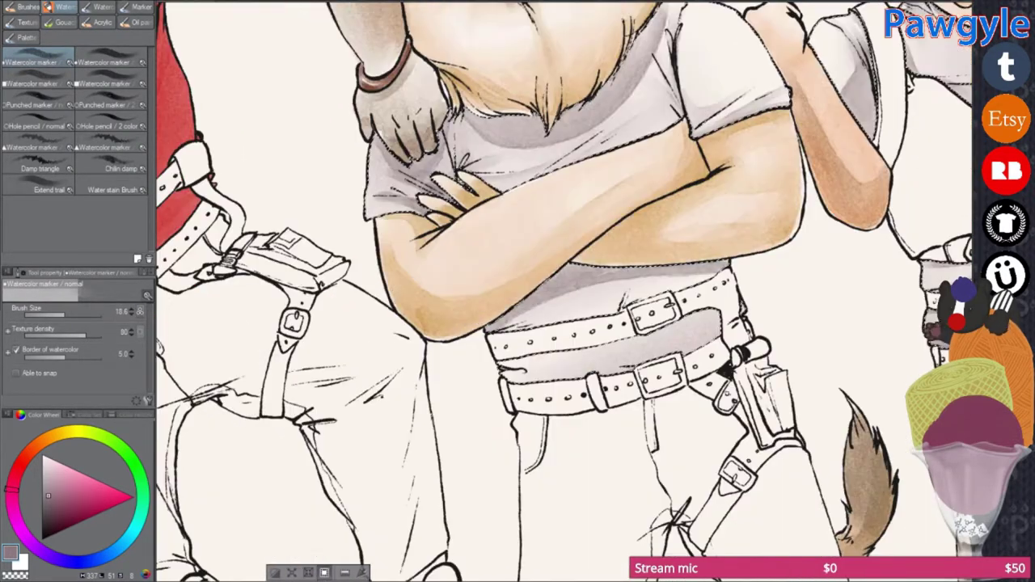
pyautogui.press('-')
pyautogui.press('-')
pyautogui.scroll(-1, 565, 291)
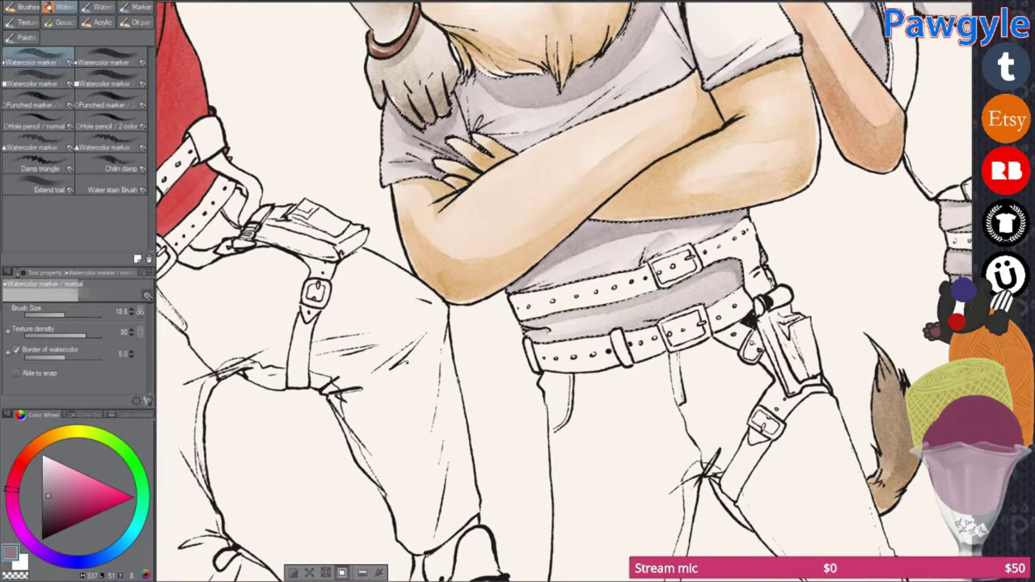
# Step: Shade the wolf's shirt in mauve-gray along the collar, in the armpit creases and at the sleeve hem
pyautogui.scroll(-5, 565, 291)
pyautogui.scroll(5, 372, 186)
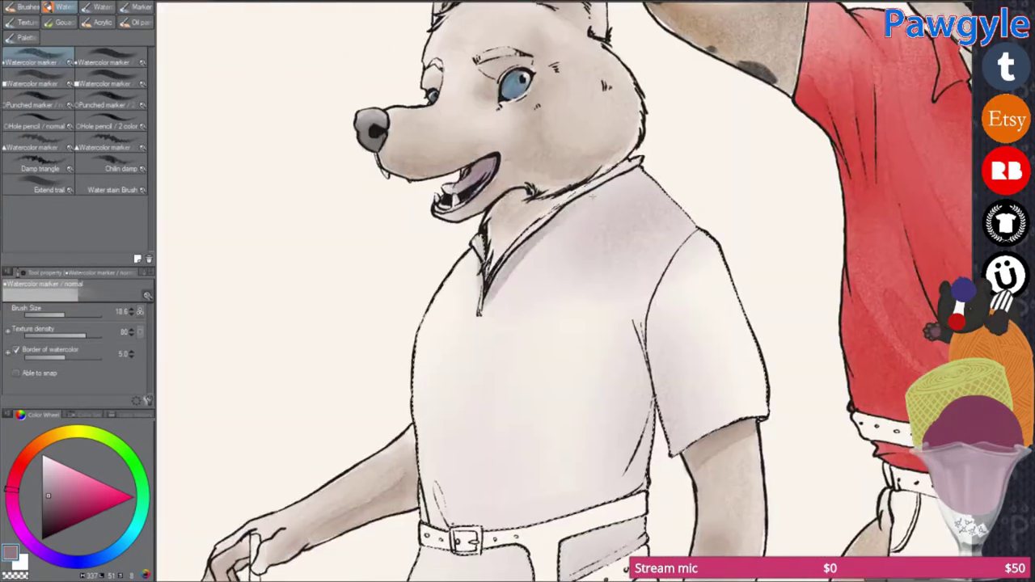
pyautogui.scroll(-3, 564, 291)
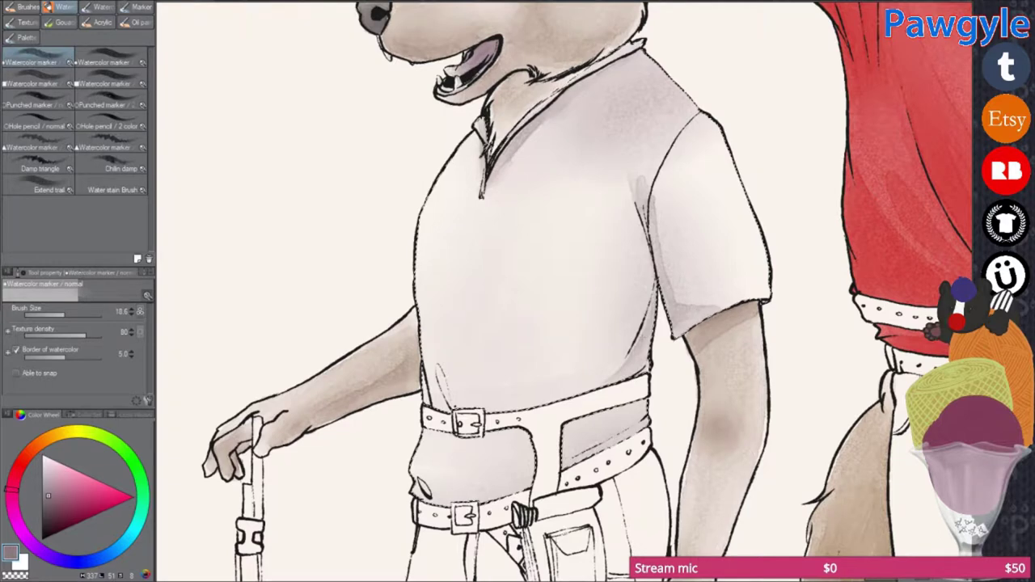
pyautogui.scroll(-1, 565, 291)
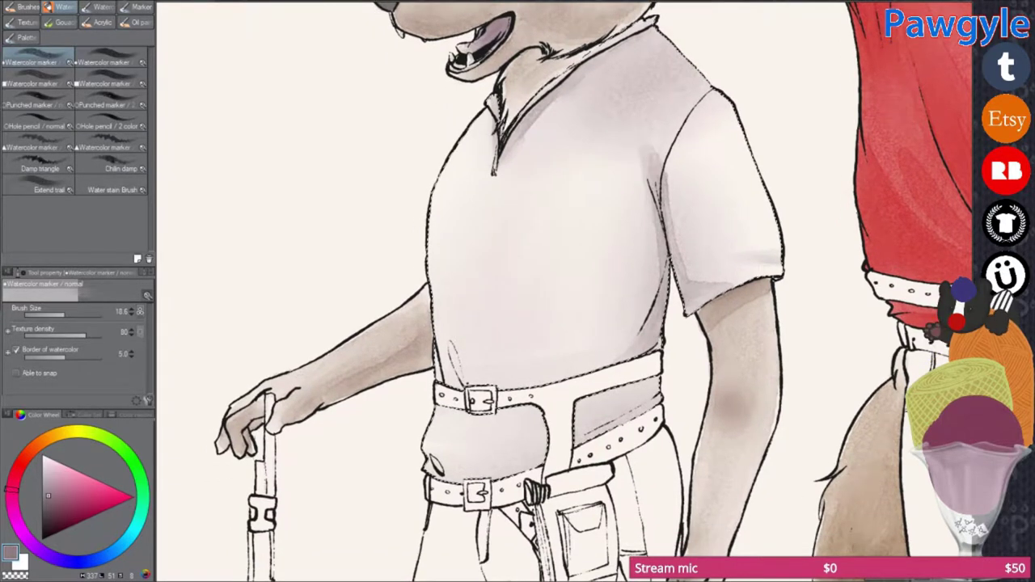
# Step: Paint mauve-gray shadows in the fold above the wolf's belt buckle and along the shirt's lower edge
pyautogui.scroll(-1, 491, 372)
pyautogui.moveTo(476, 340); pyautogui.dragTo(490, 370)
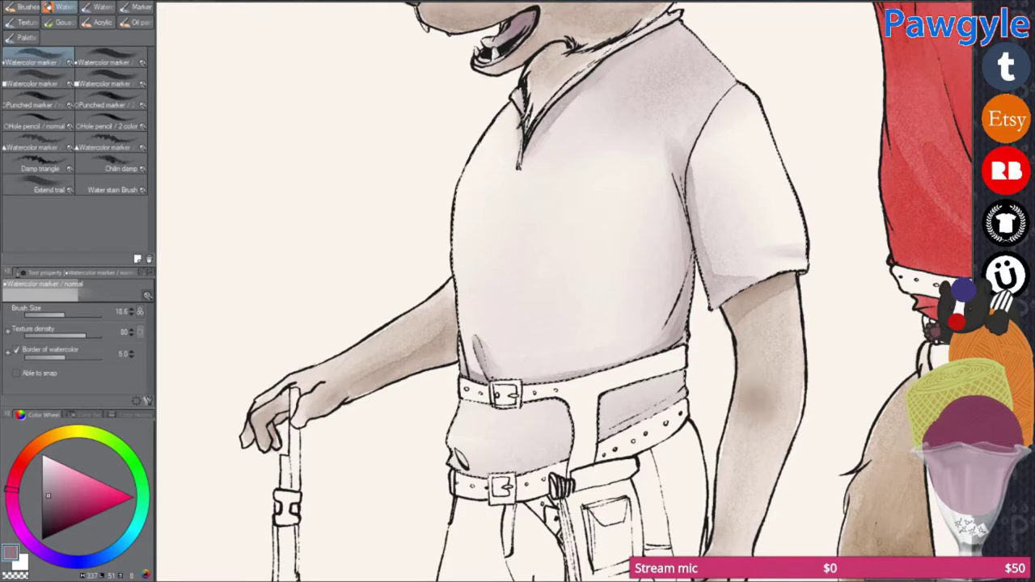
pyautogui.scroll(-1, 565, 291)
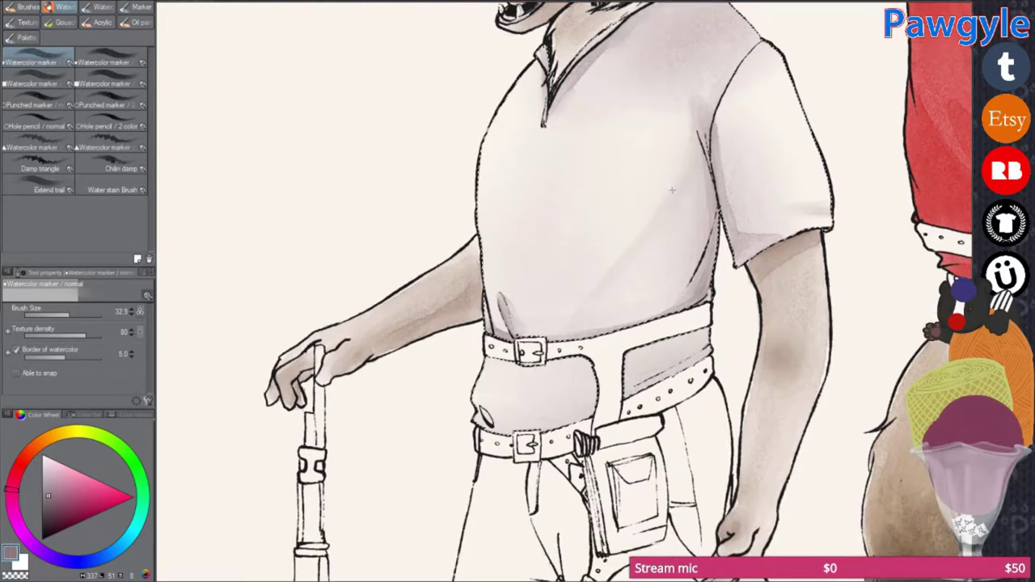
pyautogui.scroll(-2, 564, 291)
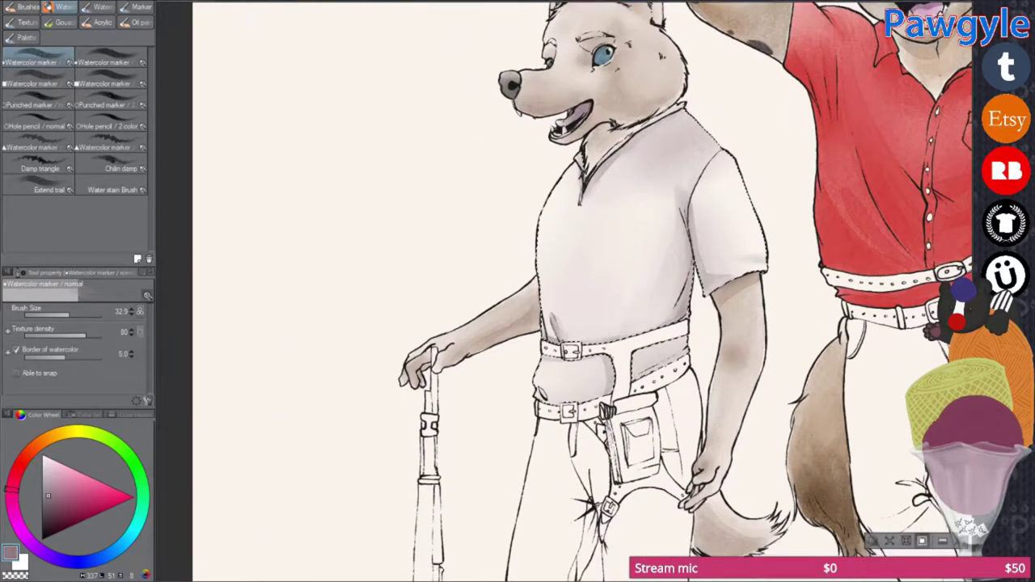
# Step: Select the wolf's shirt and wash it with muted gray-green using a very large watercolor marker brush
pyautogui.scroll(-3, 565, 390)
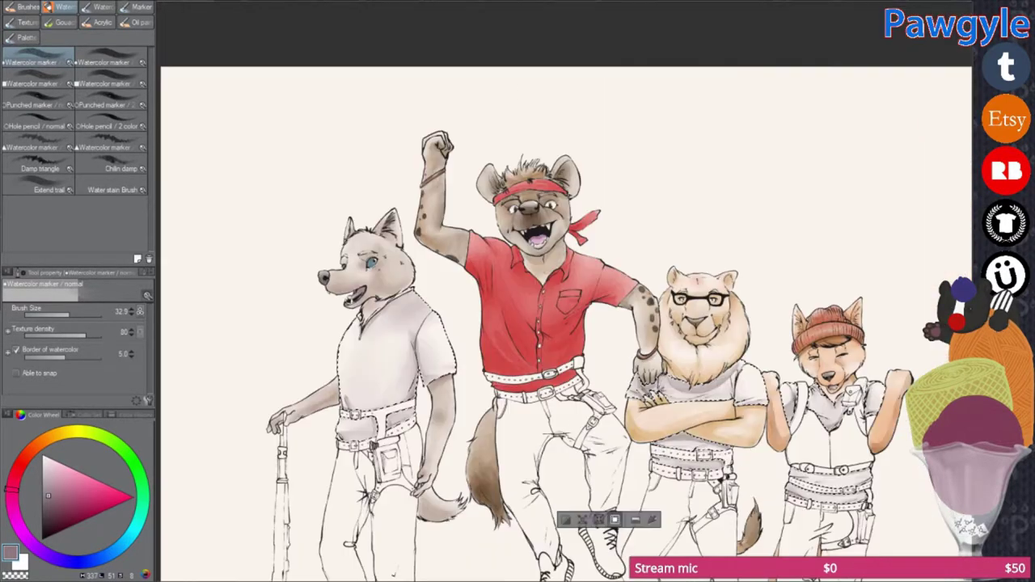
pyautogui.scroll(-3, 560, 224)
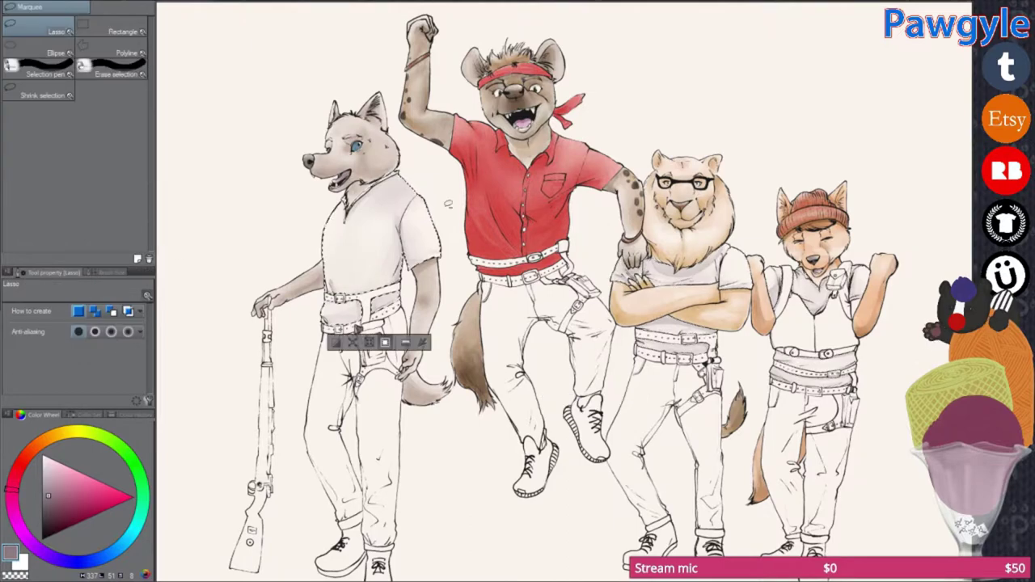
pyautogui.hscroll(-2, 564, 291)
pyautogui.moveTo(464, 185)
pyautogui.mouseDown()
pyautogui.moveTo(501, 219)
pyautogui.moveTo(470, 245)
pyautogui.mouseUp()
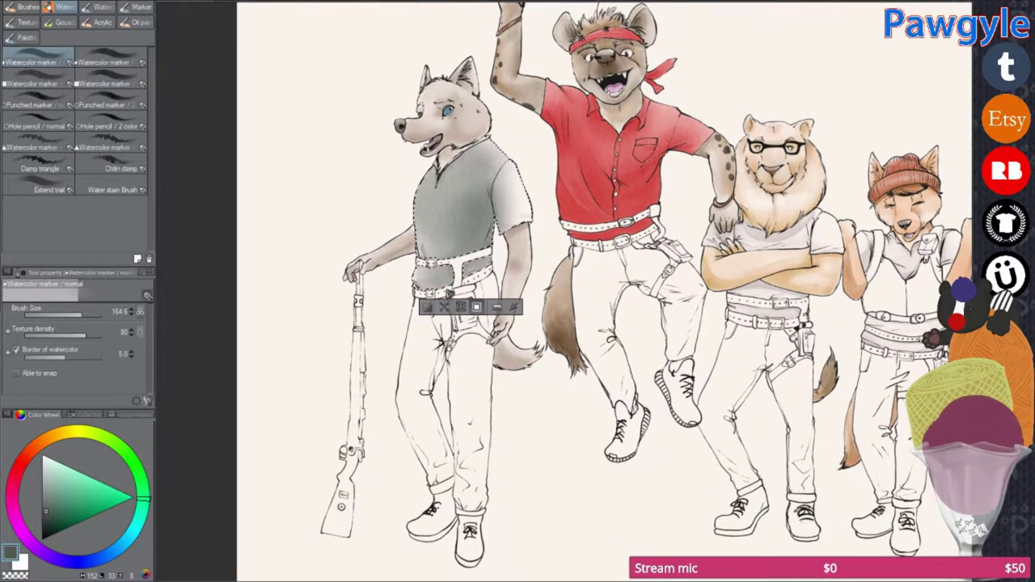
# Step: Try deepening the gray-green shading on the back side of the wolf's shirt and beside the sleeve
pyautogui.scroll(2, 388, 203)
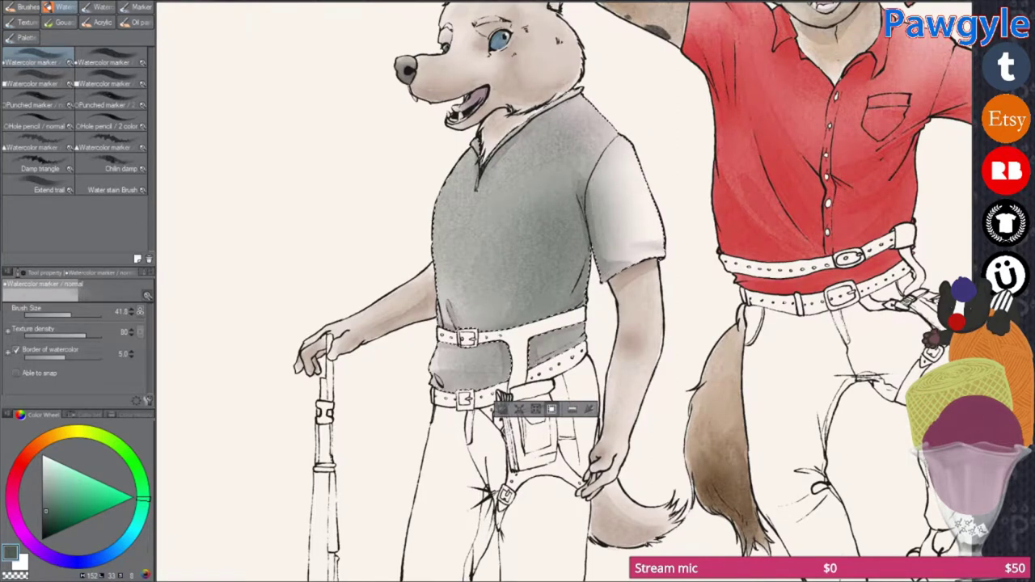
pyautogui.moveTo(615, 259); pyautogui.dragTo(509, 275)
pyautogui.moveTo(623, 105); pyautogui.dragTo(599, 267)
pyautogui.moveTo(631, 129); pyautogui.dragTo(575, 267)
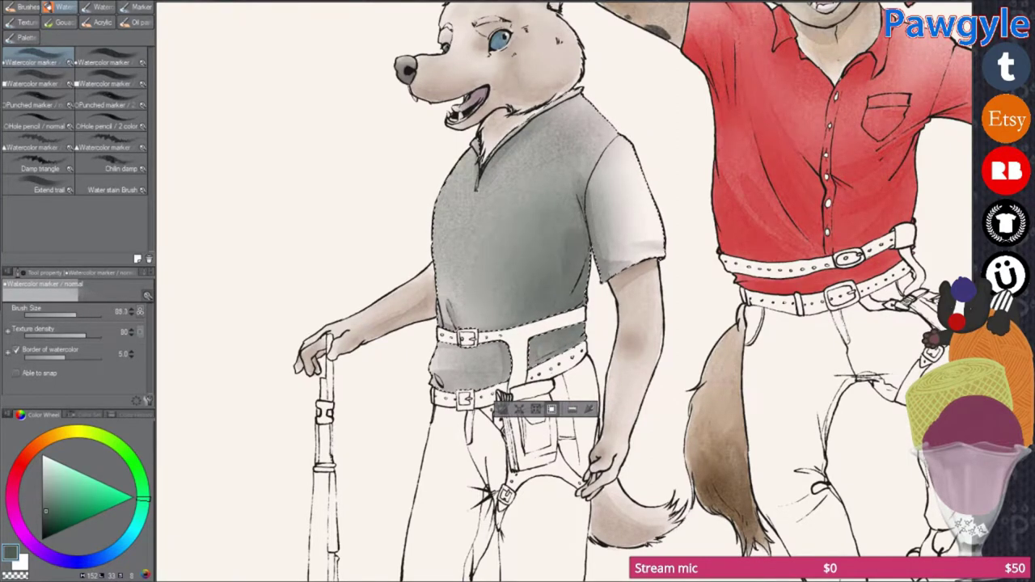
# Step: Rewash the wolf's shirt with a darker green, strongest at the waist and sleeve hem, using a very large watercolor marker brush
pyautogui.click(112, 189)
pyautogui.click(37, 56)
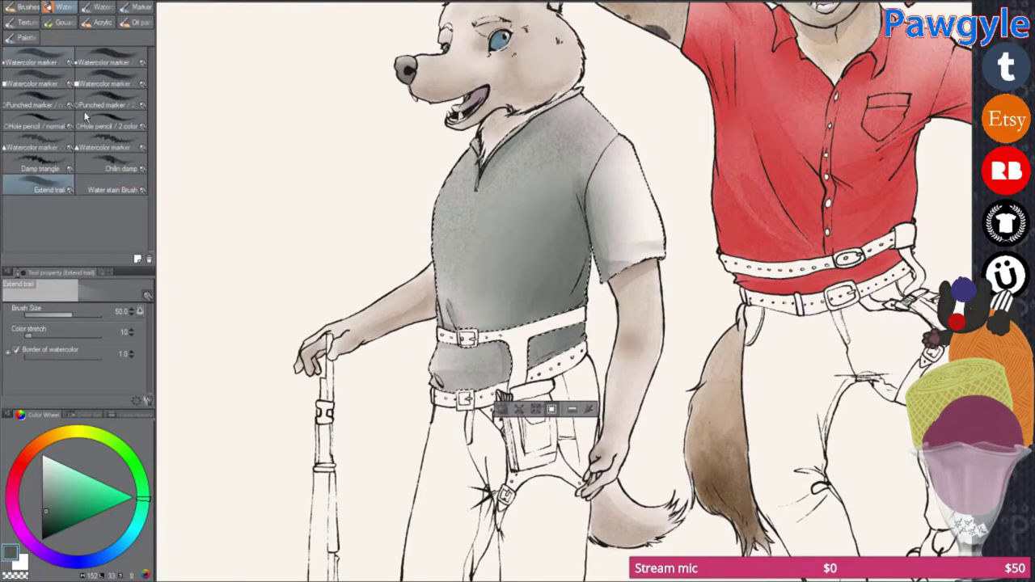
pyautogui.moveTo(566, 122)
pyautogui.mouseDown()
pyautogui.moveTo(531, 312)
pyautogui.moveTo(518, 267)
pyautogui.moveTo(486, 243)
pyautogui.moveTo(569, 127)
pyautogui.moveTo(615, 179)
pyautogui.mouseUp()
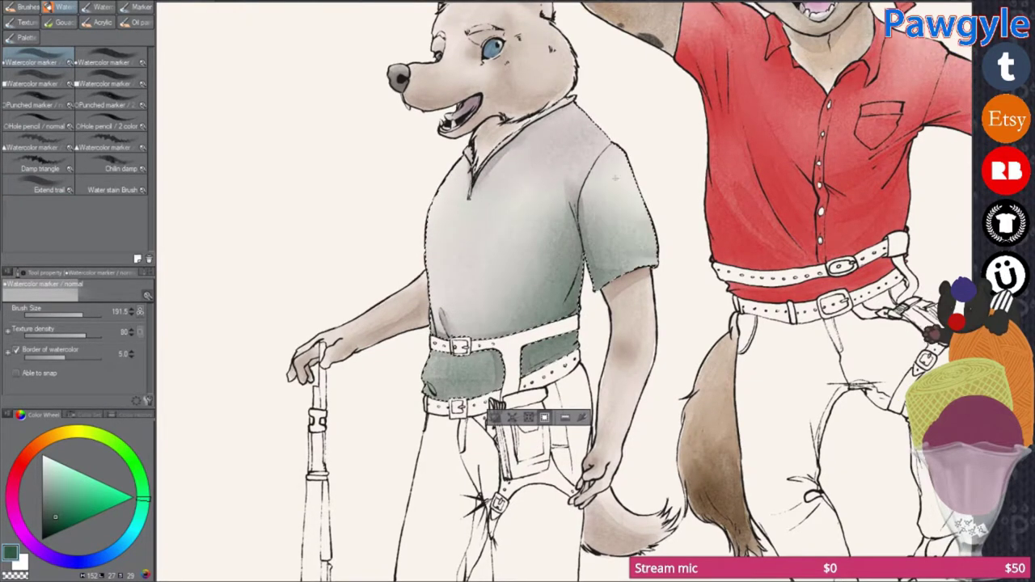
pyautogui.scroll(-2, 483, 188)
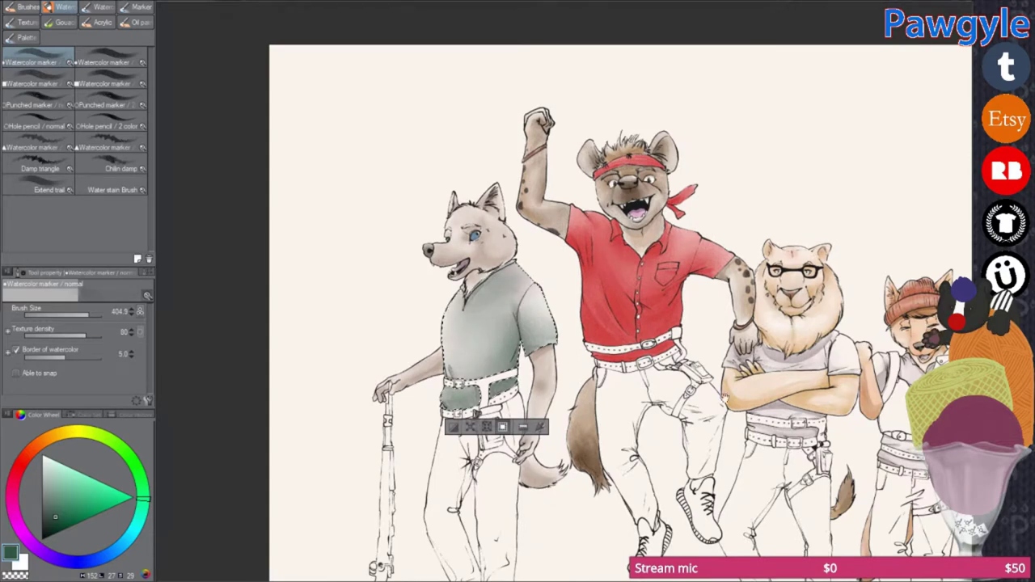
# Step: Select the lion's shirt and glaze it with a large watercolor marker brush in grayish brown
pyautogui.scroll(-3, 624, 420)
pyautogui.keyDown('alt'); pyautogui.click(631, 324); pyautogui.keyUp('alt')
pyautogui.press('w')
pyautogui.click(660, 324)
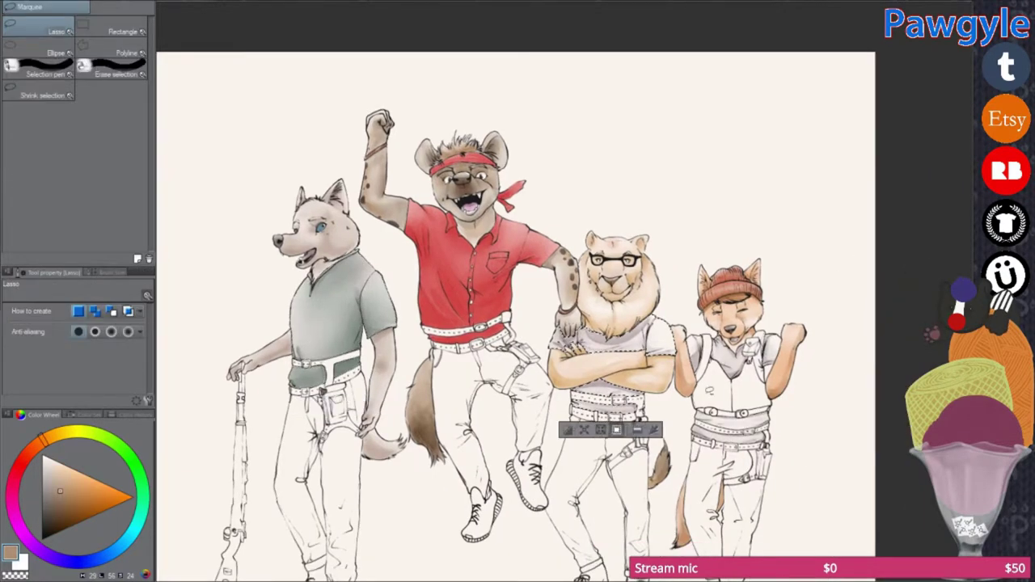
pyautogui.press('b')
pyautogui.scroll(2, 806, 472)
pyautogui.moveTo(477, 214); pyautogui.dragTo(401, 242)
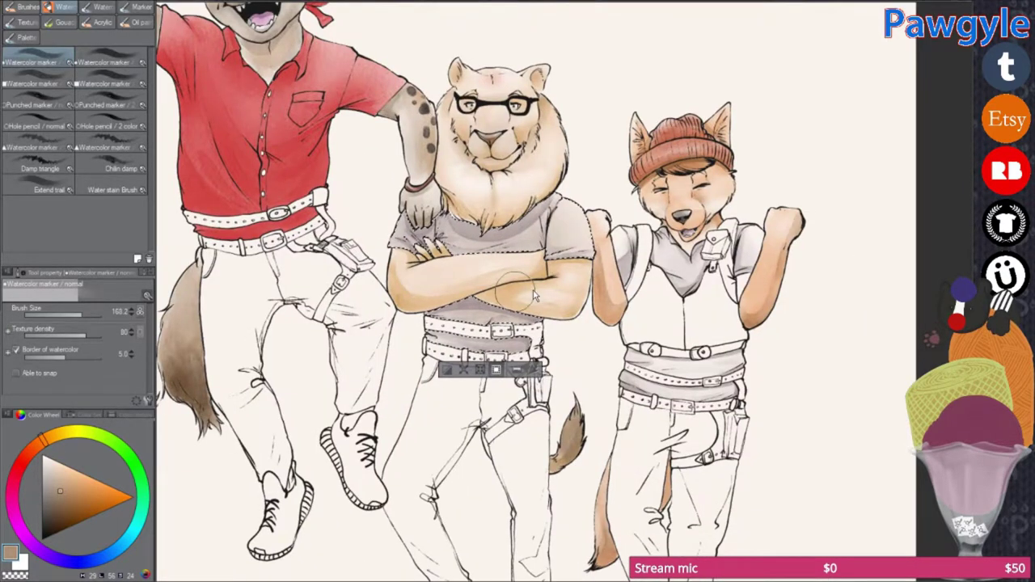
# Step: Select the fox's shirt and choose a muted red for the watercolor marker
pyautogui.scroll(-1, 546, 292)
pyautogui.hscroll(2, 365, 397)
pyautogui.press('m')
pyautogui.scroll(-2, 570, 300)
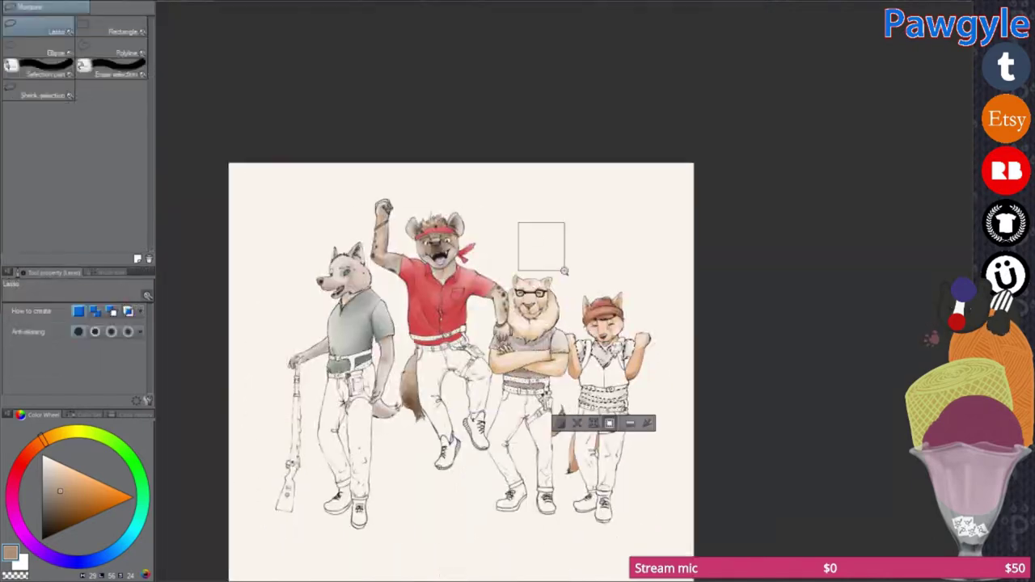
pyautogui.scroll(3, 625, 390)
pyautogui.press('b')
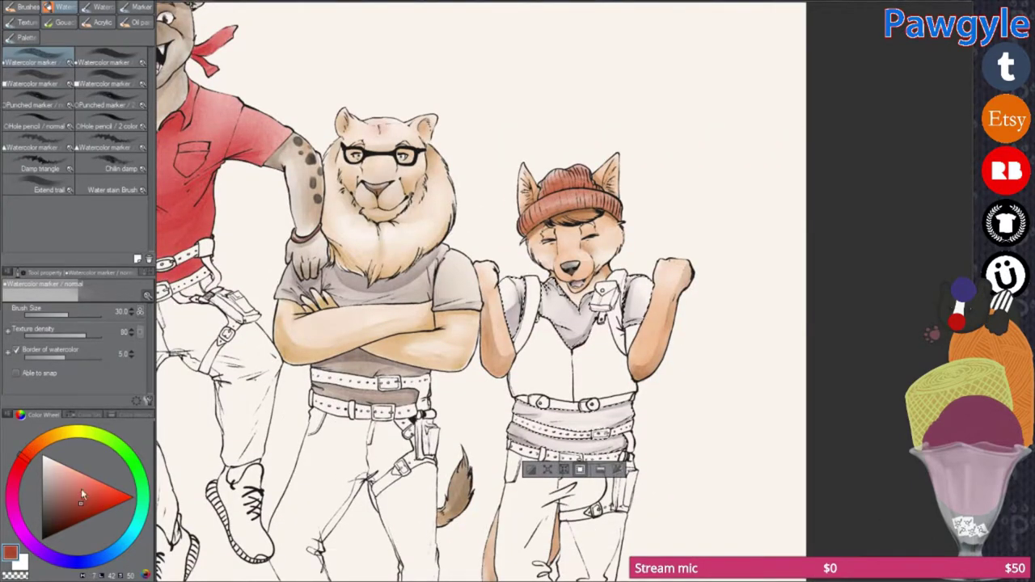
# Step: Paint red stripes across the fox's shirt sleeve next to the lion with a small watercolor marker brush
pyautogui.scroll(2, 569, 324)
pyautogui.press('^')
pyautogui.press('^')
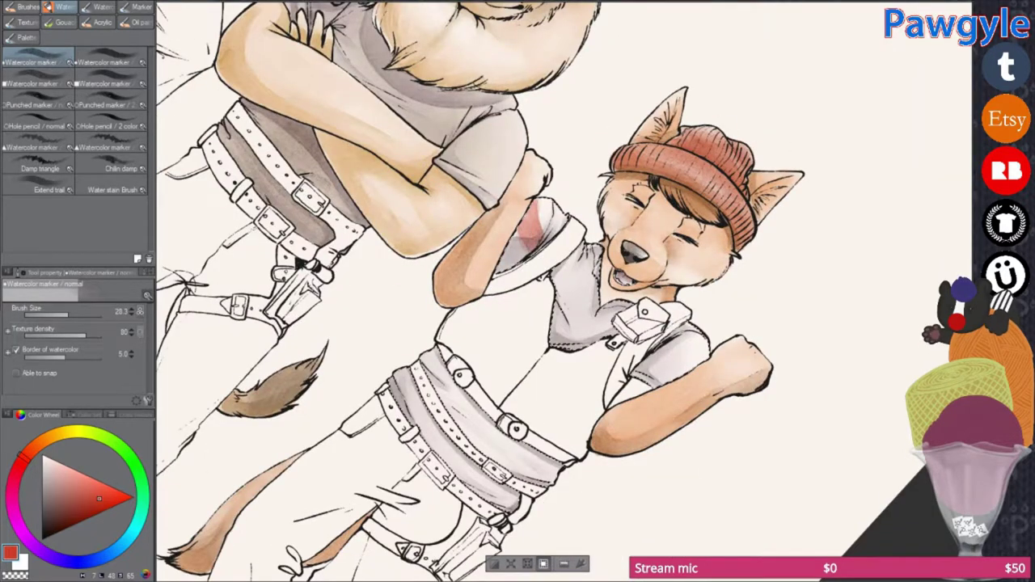
pyautogui.press('-')
pyautogui.press('-')
pyautogui.scroll(-1, 518, 291)
pyautogui.scroll(1, 517, 291)
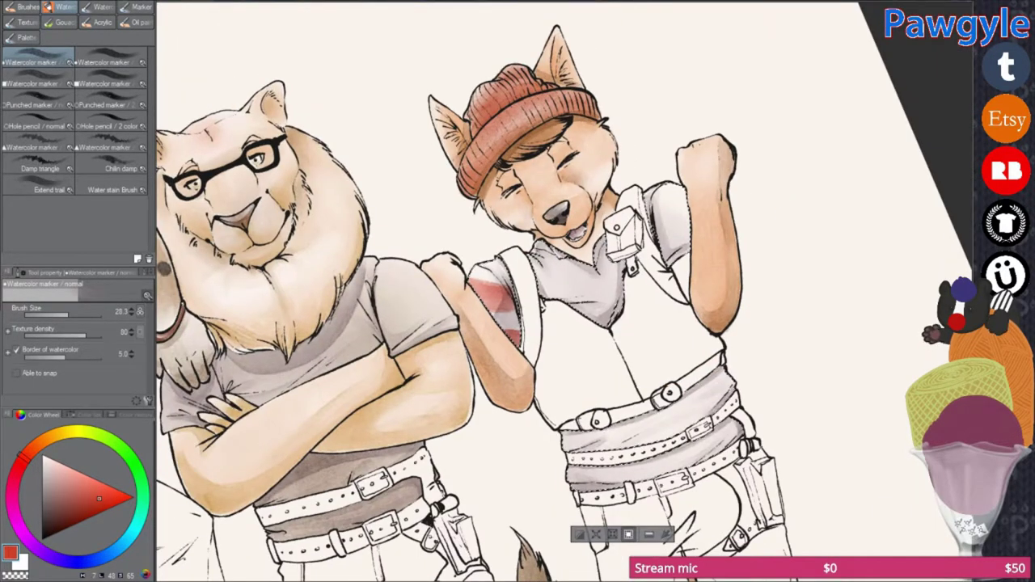
# Step: Continue the red stripes over the fox's other sleeve and the shirt front above the vest
pyautogui.press('^')
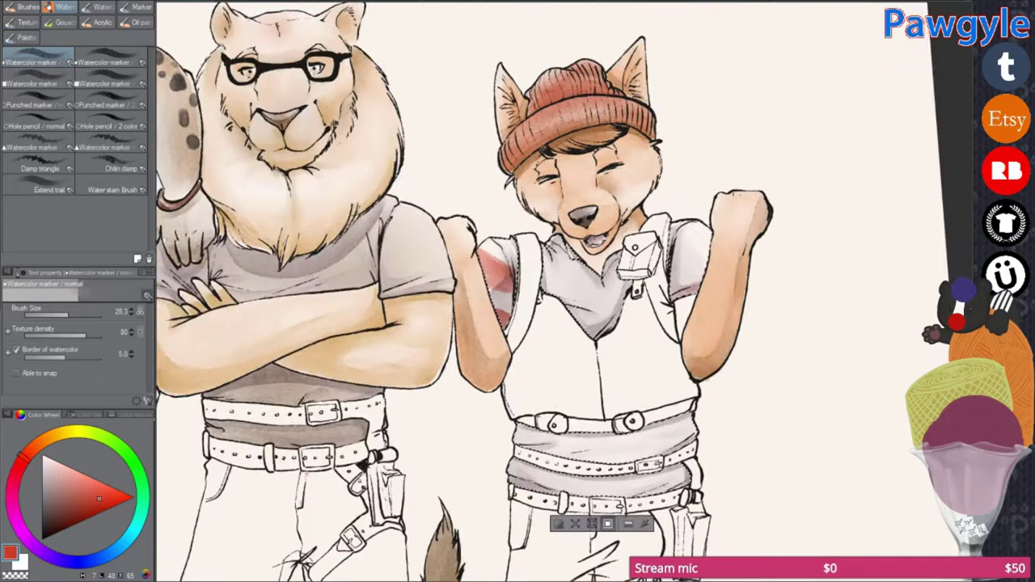
pyautogui.press('-')
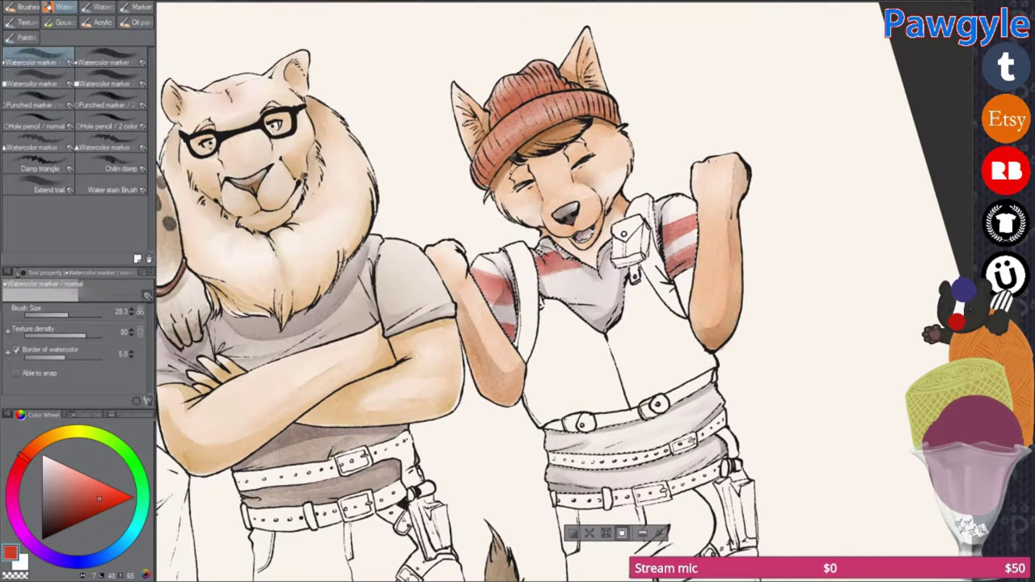
pyautogui.press('^')
pyautogui.keyDown('alt'); pyautogui.click(661, 341); pyautogui.keyUp('alt')
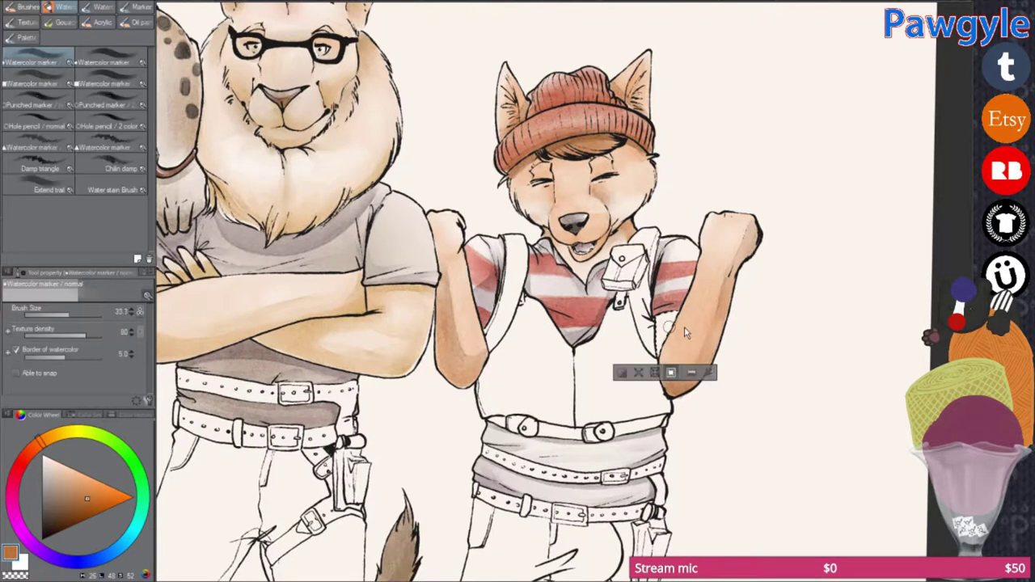
# Step: Paint matching red stripes across the fox's shirt at the waist, between the vest hem and the belts
pyautogui.hotkey('ctrl', '-')
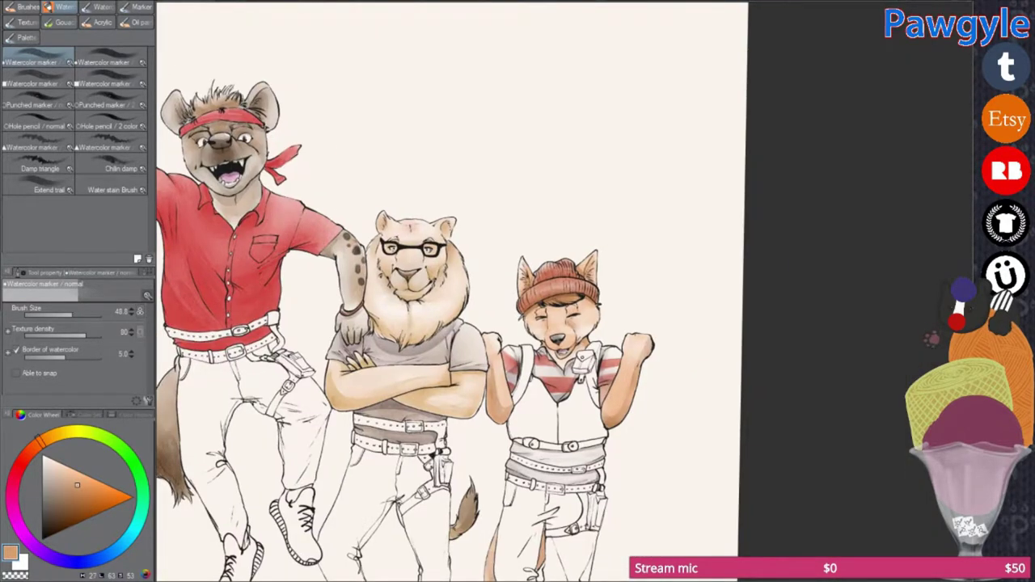
pyautogui.hotkey('ctrl', '+')
pyautogui.press('-')
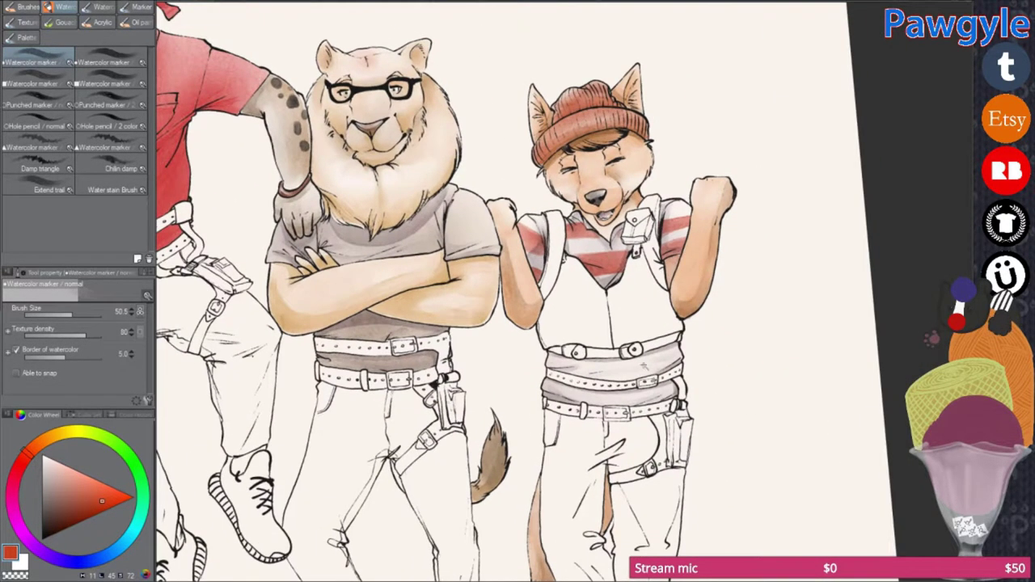
pyautogui.press('w')
pyautogui.press('b')
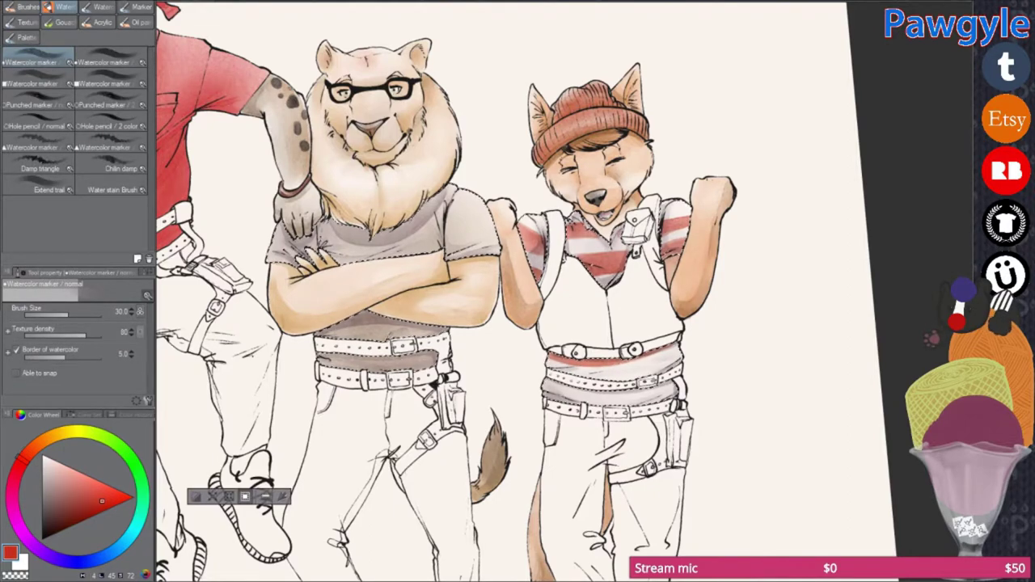
pyautogui.press('-')
pyautogui.press('-')
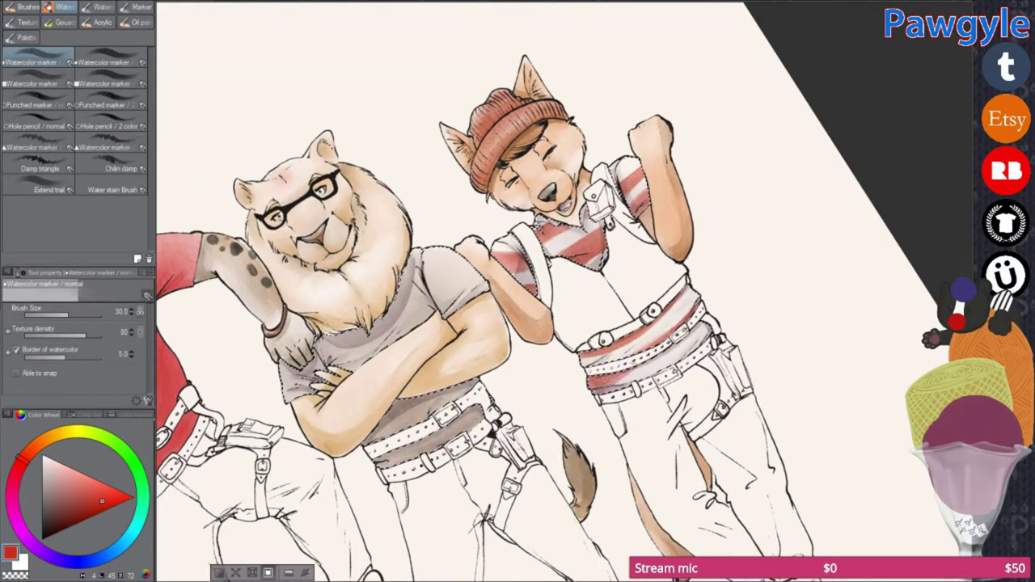
pyautogui.press('^')
pyautogui.press('^')
pyautogui.hotkey('ctrl', '-')
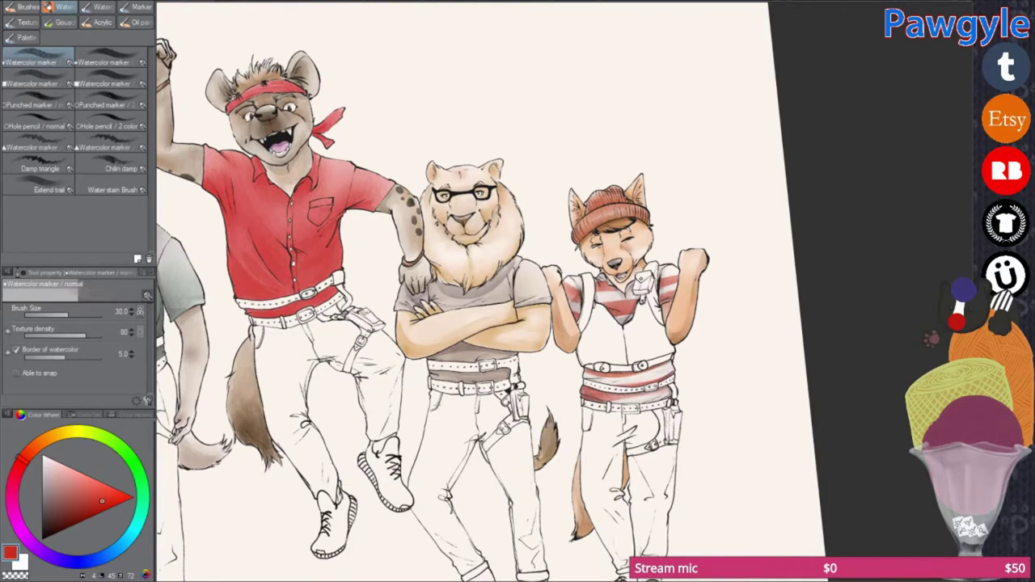
# Step: Select both legs of the wolf's trousers along the outlines, from the belts down to the cuffs
pyautogui.hotkey('ctrl', '+')
pyautogui.press('m')
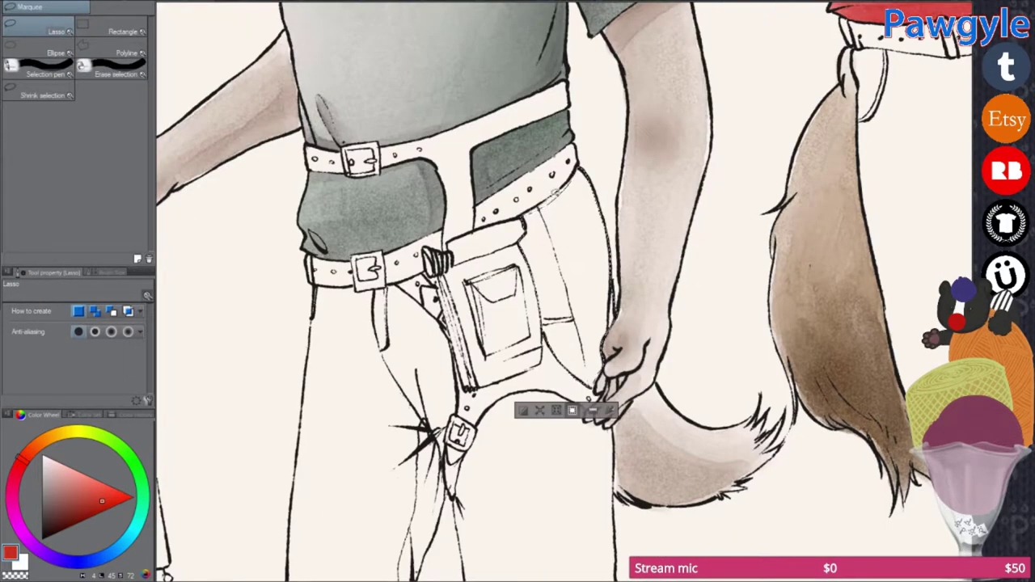
pyautogui.scroll(-10, 566, 291)
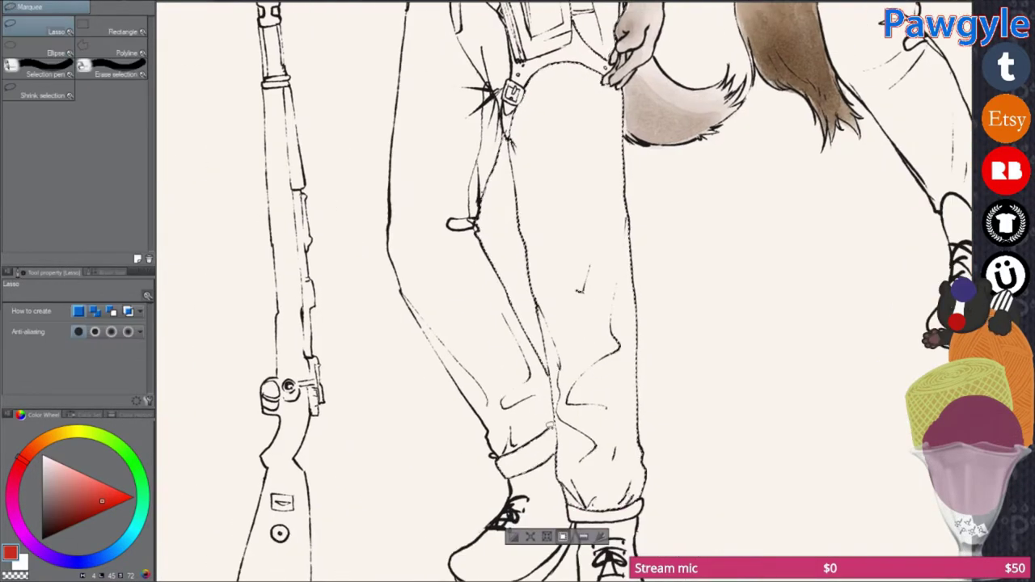
pyautogui.scroll(1, 567, 291)
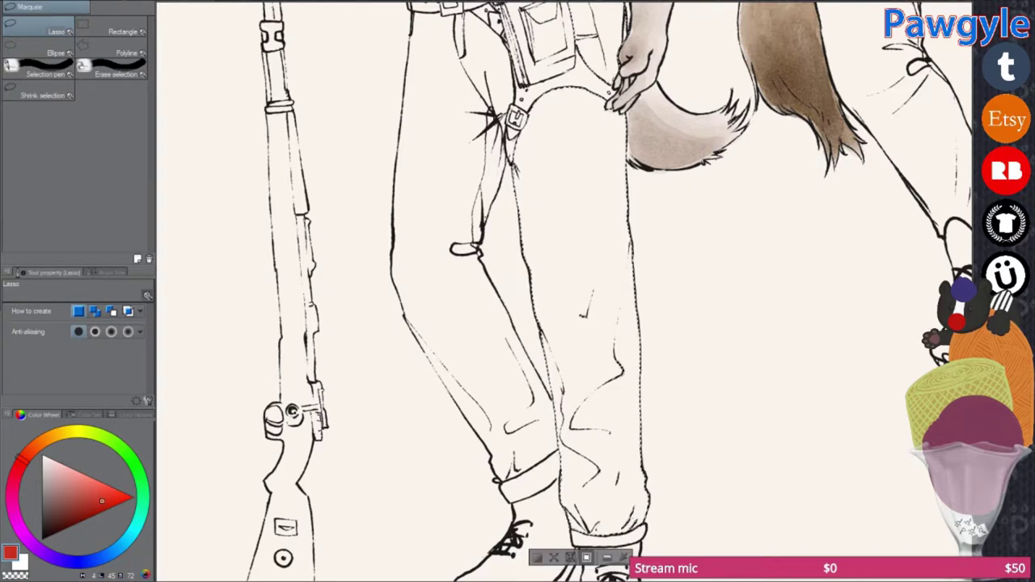
pyautogui.scroll(-6, 512, 326)
pyautogui.scroll(3, 512, 326)
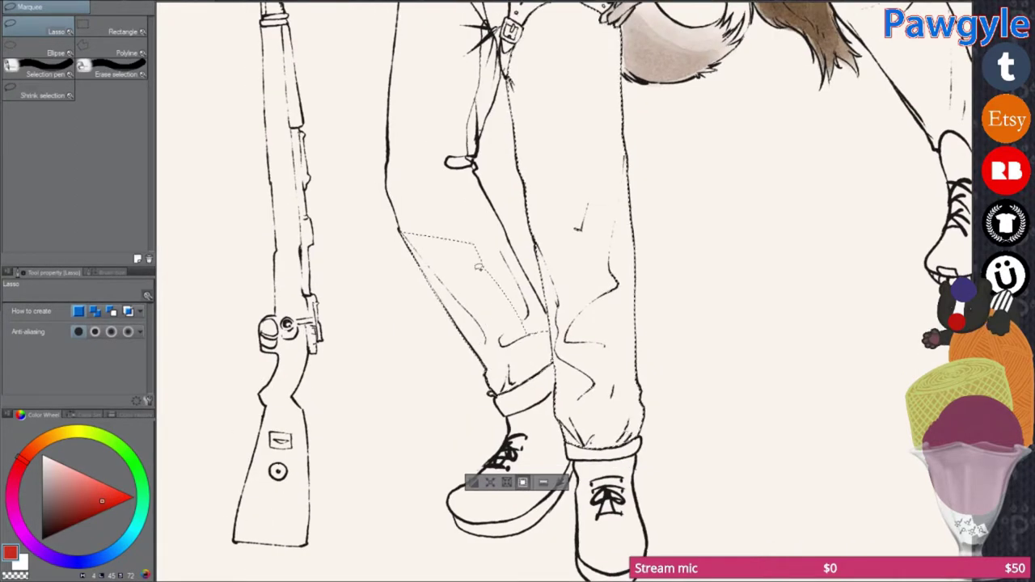
pyautogui.scroll(5, 566, 291)
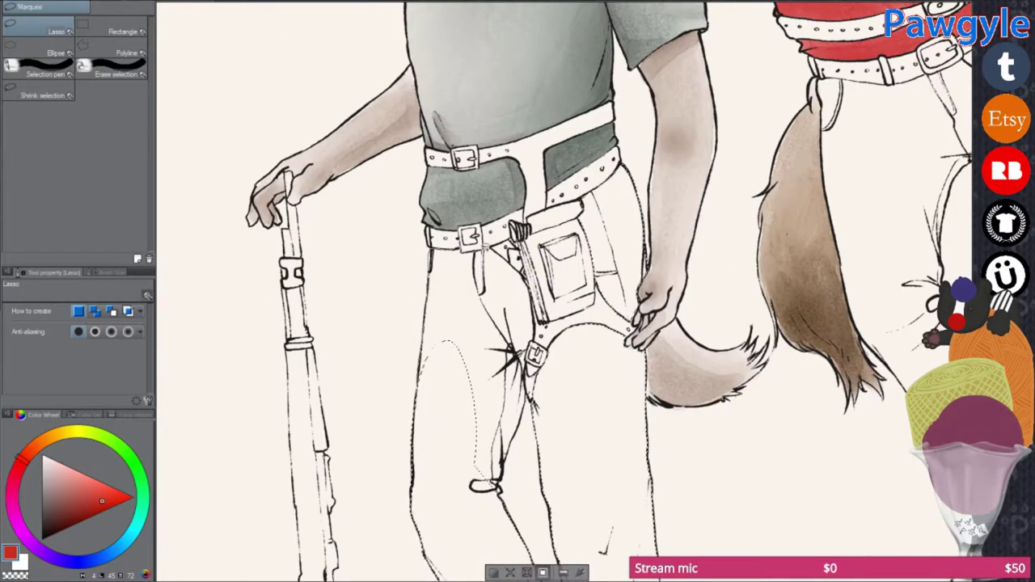
pyautogui.scroll(-2, 566, 291)
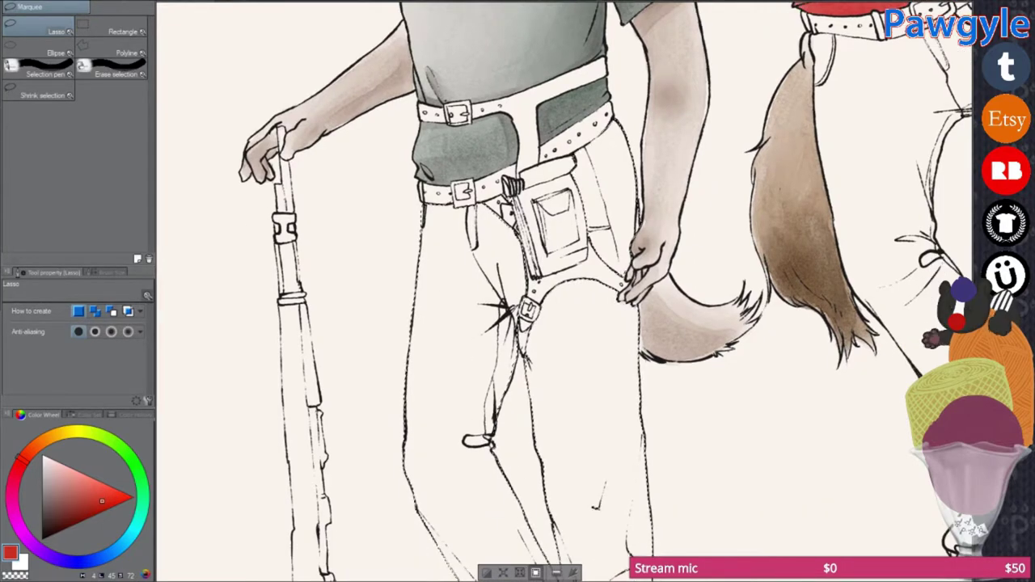
# Step: Extend the selection to the hyena's trousers, following both legs around the holster strap
pyautogui.hscroll(10, 573, 196)
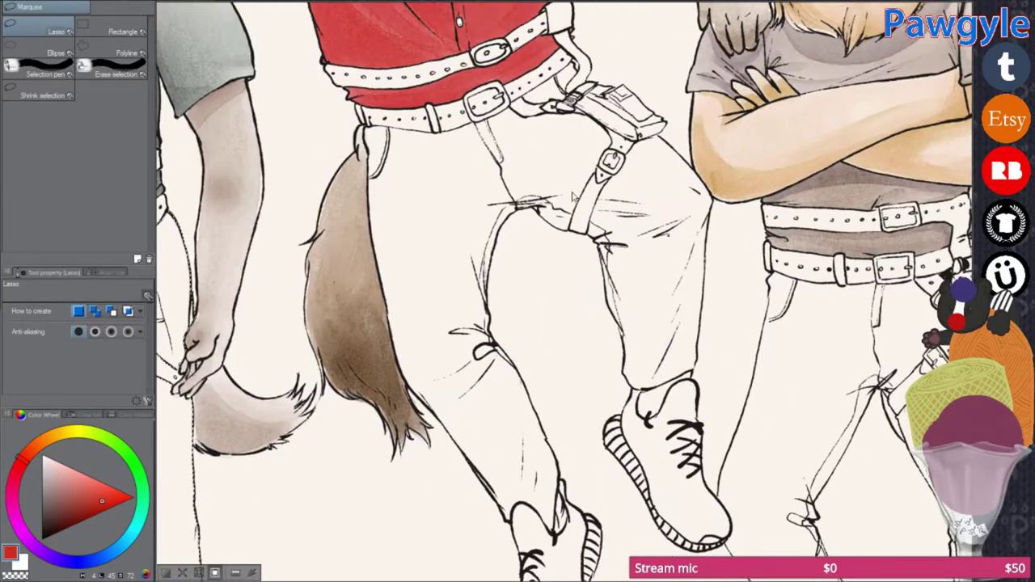
pyautogui.press('w')
pyautogui.scroll(-2, 573, 196)
pyautogui.scroll(1, 717, 376)
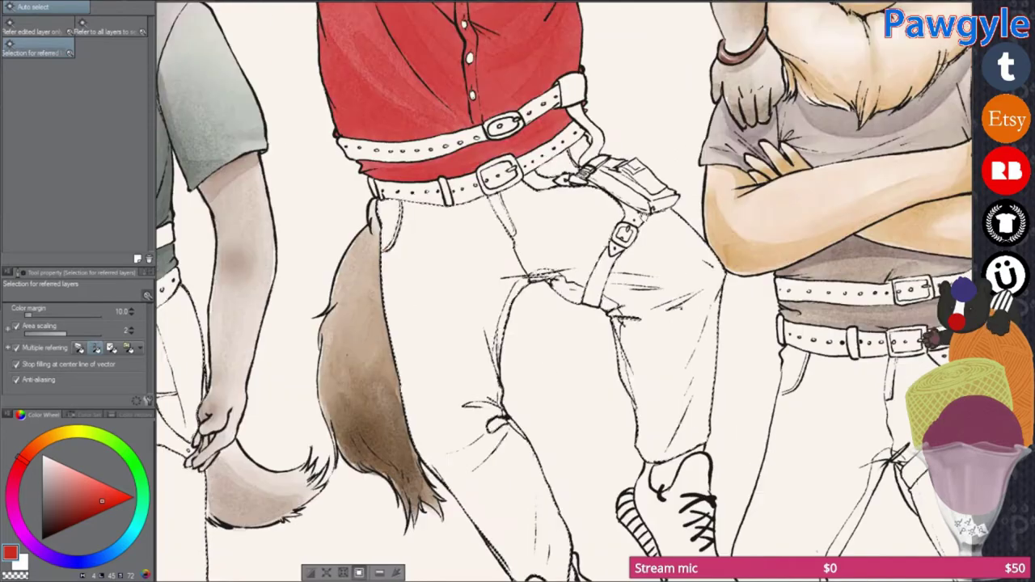
pyautogui.press('m')
pyautogui.scroll(-4, 566, 364)
pyautogui.scroll(4, 490, 352)
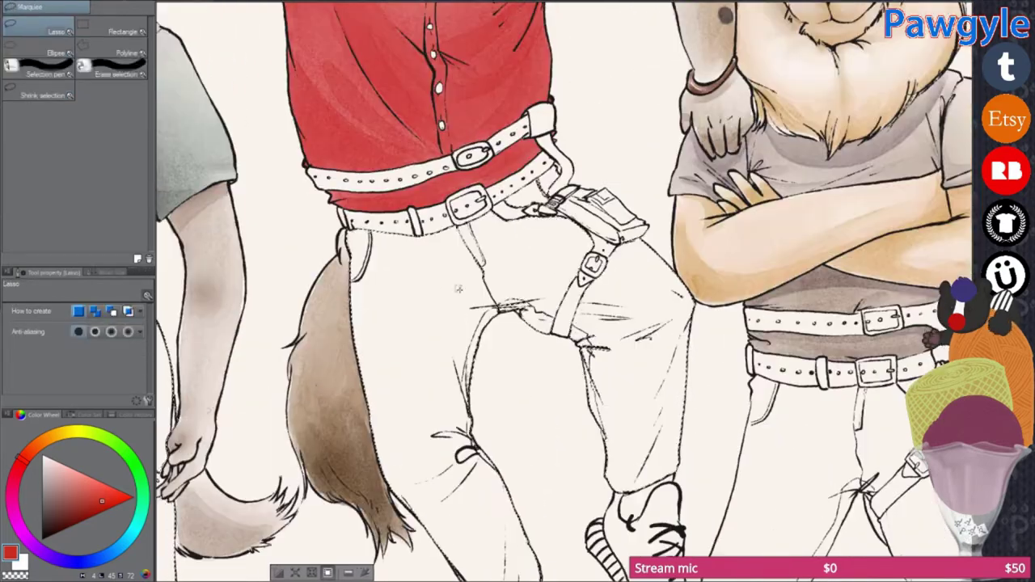
pyautogui.press('-')
pyautogui.press('-')
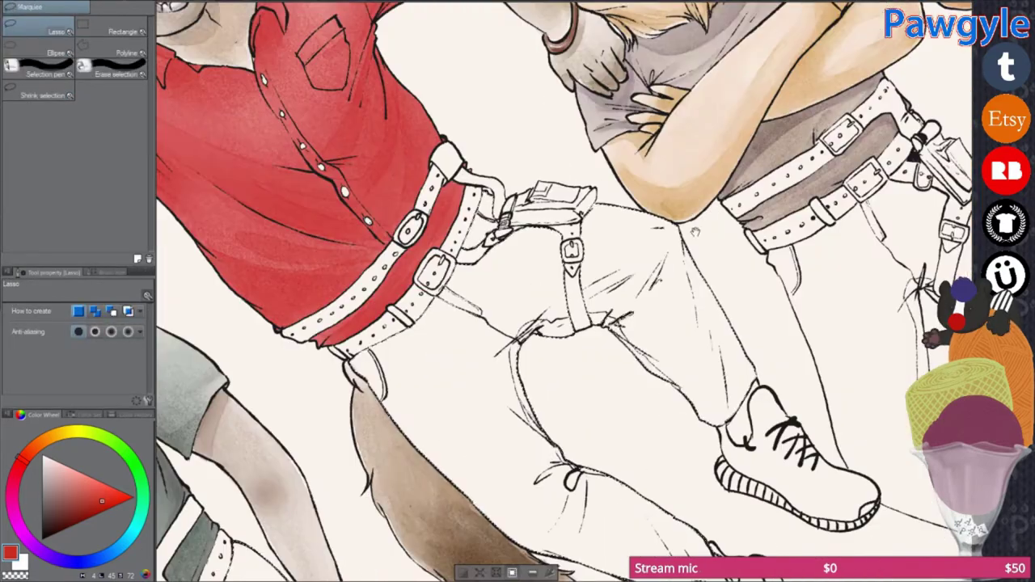
pyautogui.press('=')
pyautogui.press('=')
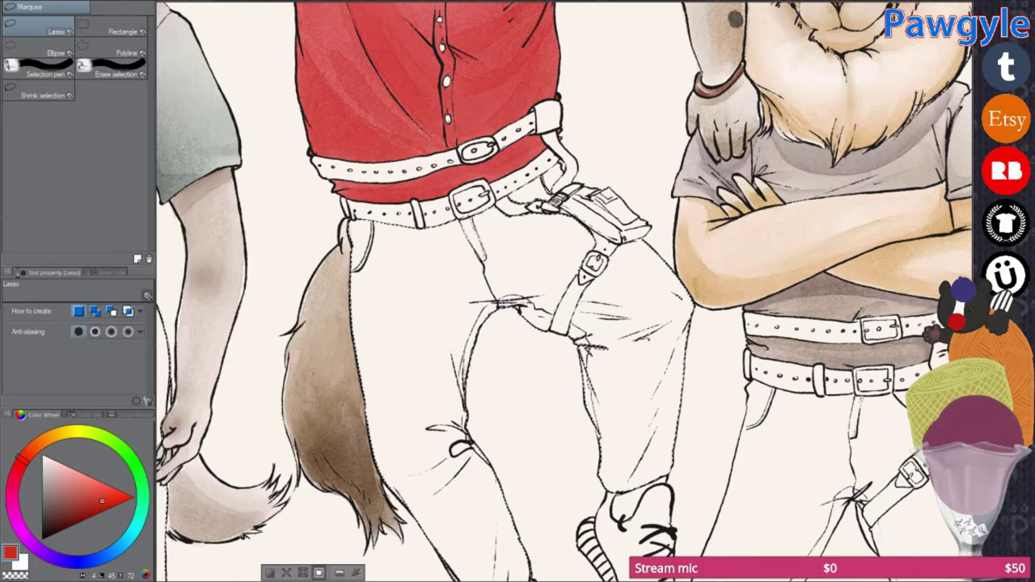
# Step: Add the lion's trouser legs to the selection, down to the rolled cuffs
pyautogui.press('w')
pyautogui.scroll(-5, 566, 291)
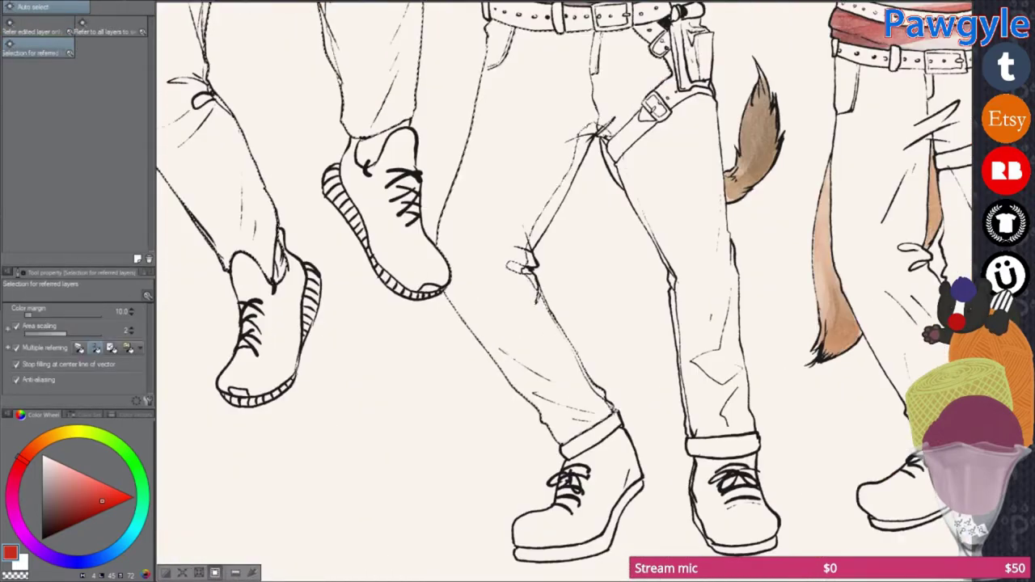
pyautogui.scroll(-3, 566, 291)
pyautogui.press('m')
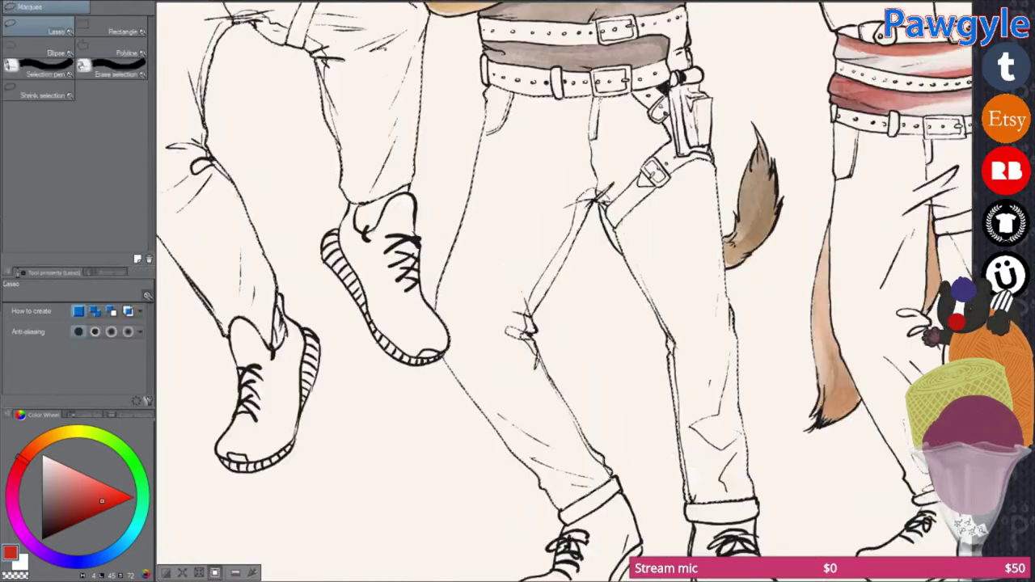
pyautogui.moveTo(707, 350); pyautogui.dragTo(554, 358)
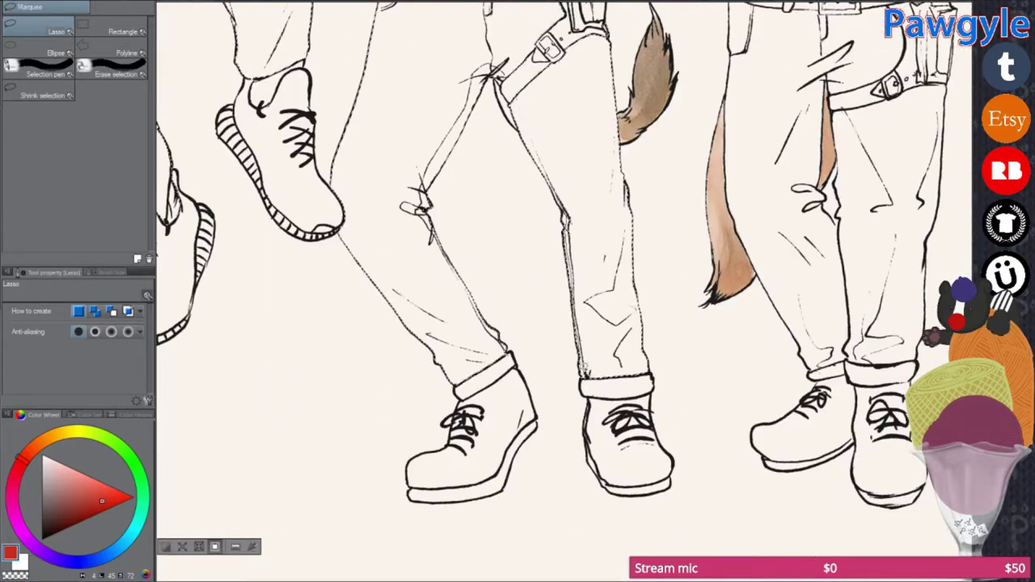
# Step: Add the fox's trousers to the selection, closing the gaps around the knee and leg outlines
pyautogui.scroll(3, 566, 291)
pyautogui.hscroll(4, 566, 291)
pyautogui.press('w')
pyautogui.scroll(-2, 603, 287)
pyautogui.press('m')
pyautogui.hscroll(1, 571, 219)
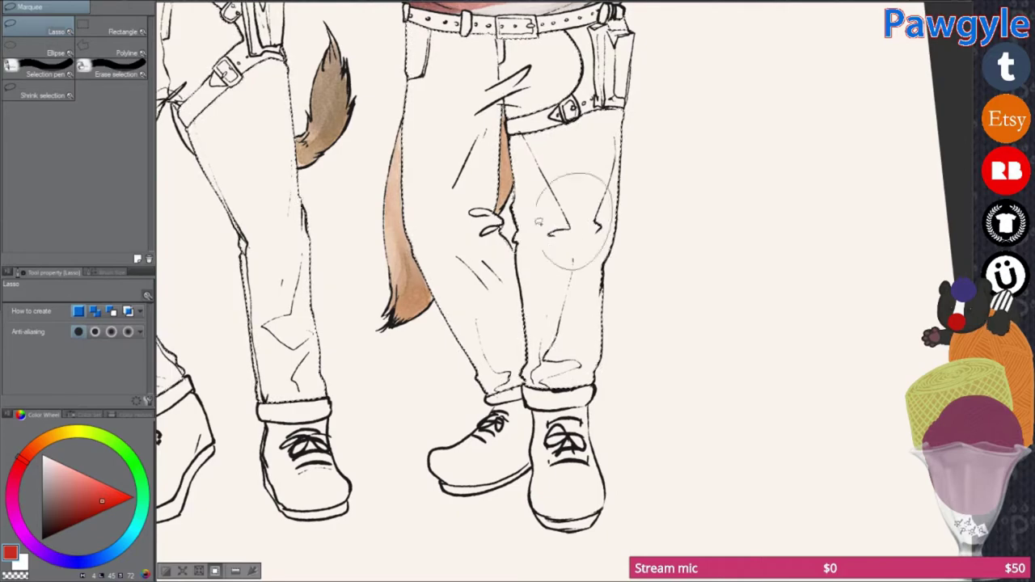
pyautogui.scroll(3, 522, 380)
# Step: Fill the bit of the lion's tail visible between its thighs with brown watercolor marker
pyautogui.press('b')
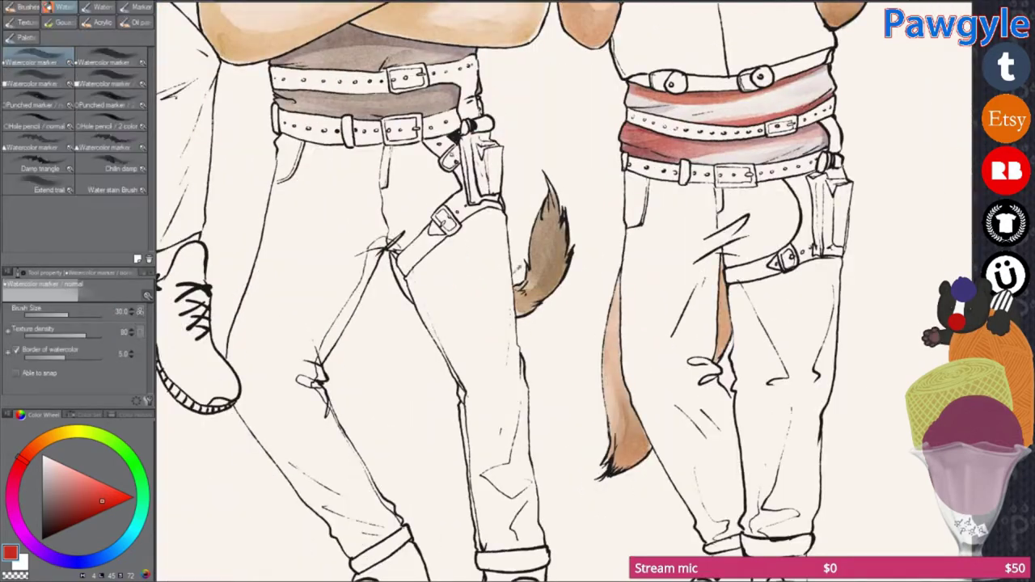
pyautogui.scroll(5, 522, 380)
pyautogui.moveTo(503, 216); pyautogui.dragTo(544, 309)
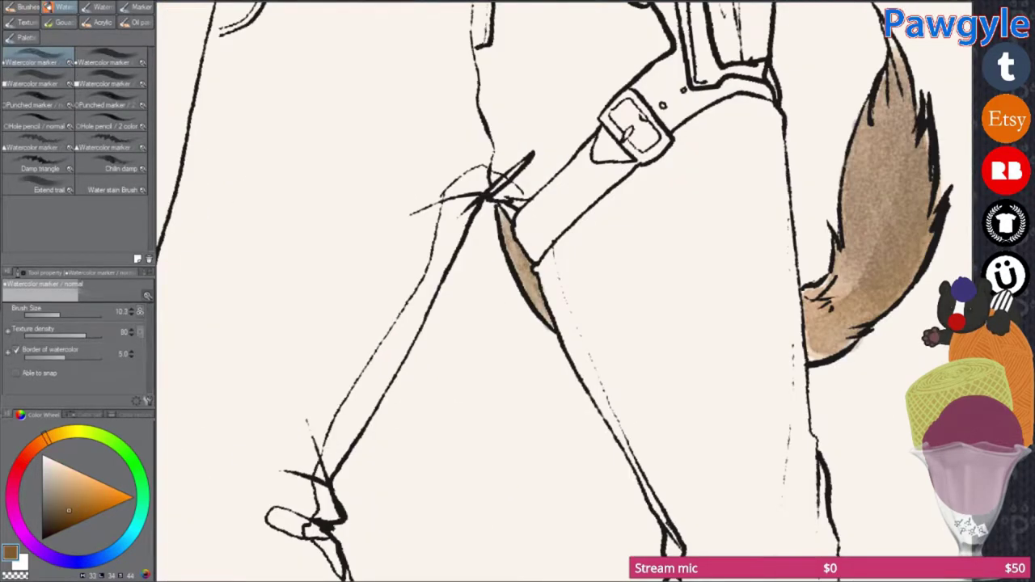
pyautogui.scroll(-2, 518, 291)
pyautogui.scroll(-3, 518, 291)
pyautogui.press('e')
# Step: Paint the hyena's bare ankle above the raised shoe in dark brown
pyautogui.scroll(5, 596, 381)
pyautogui.press('b')
pyautogui.scroll(-3, 596, 380)
pyautogui.moveTo(603, 376)
pyautogui.mouseDown()
pyautogui.moveTo(639, 344)
pyautogui.moveTo(607, 368)
pyautogui.moveTo(623, 356)
pyautogui.mouseUp()
pyautogui.scroll(-3, 566, 291)
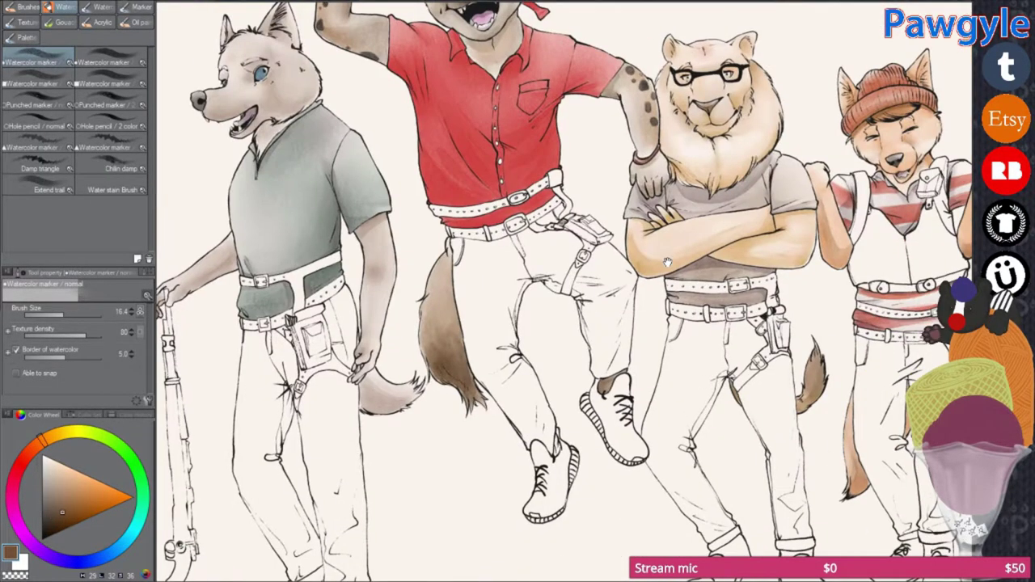
# Step: Wash the wolf's trousers in olive brown with a large watercolor marker, leaving a lighter area at the knee
pyautogui.scroll(3, 566, 291)
pyautogui.click(85, 435)
pyautogui.scroll(1, 526, 340)
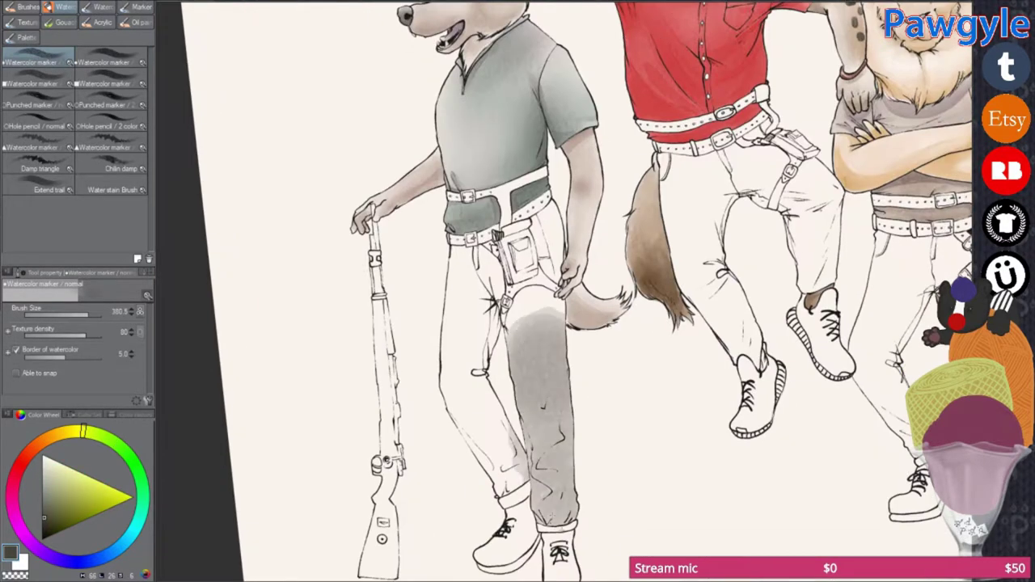
pyautogui.scroll(-1, 526, 340)
pyautogui.moveTo(469, 243)
pyautogui.mouseDown()
pyautogui.moveTo(534, 437)
pyautogui.moveTo(550, 226)
pyautogui.mouseUp()
pyautogui.hscroll(1, 525, 340)
pyautogui.moveTo(518, 437); pyautogui.dragTo(529, 485)
pyautogui.moveTo(611, 396); pyautogui.dragTo(578, 393)
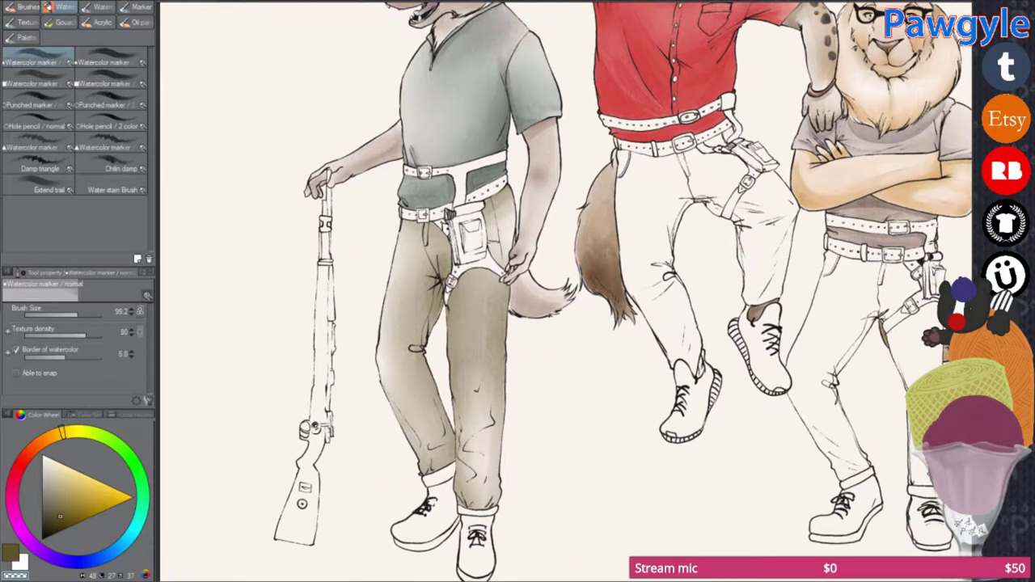
# Step: Lay a dark grey watercolor wash over both legs of the hyena's trousers
pyautogui.moveTo(457, 411); pyautogui.dragTo(192, 433)
pyautogui.moveTo(502, 243); pyautogui.dragTo(405, 300)
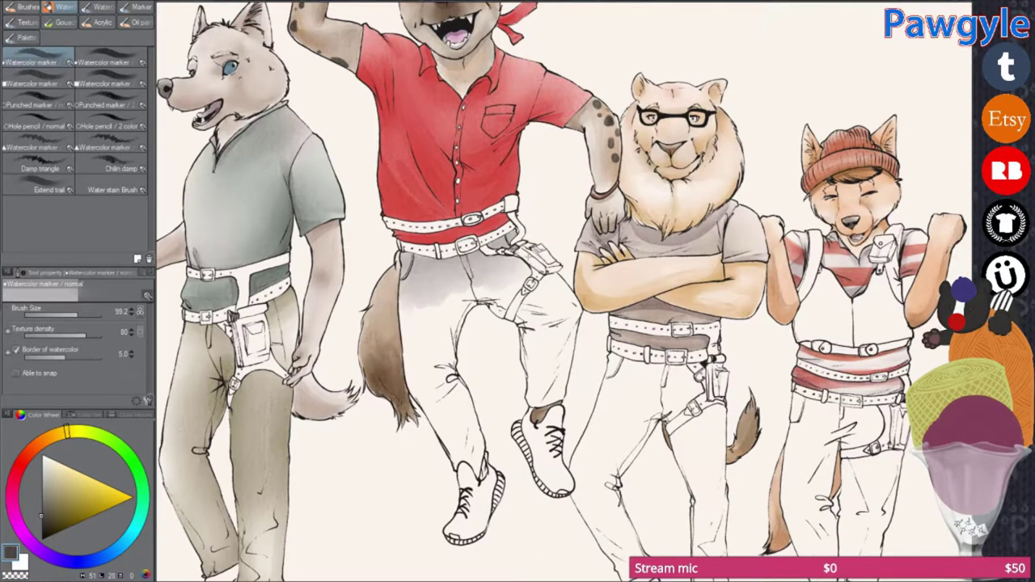
pyautogui.moveTo(486, 365); pyautogui.dragTo(495, 315)
pyautogui.moveTo(453, 380); pyautogui.dragTo(493, 429)
pyautogui.moveTo(526, 242); pyautogui.dragTo(445, 348)
pyautogui.moveTo(461, 243); pyautogui.dragTo(501, 421)
pyautogui.moveTo(542, 267); pyautogui.dragTo(559, 356)
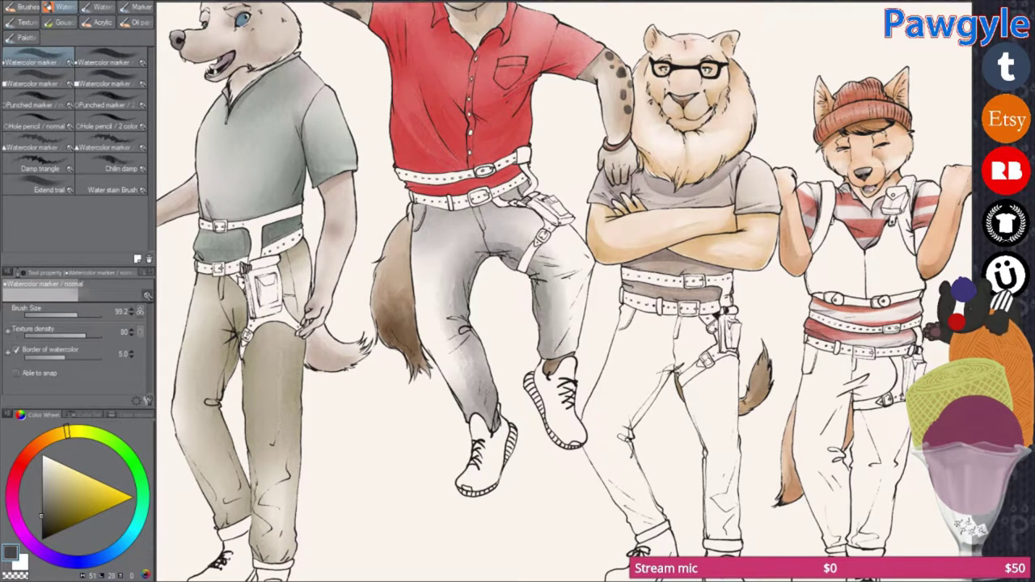
pyautogui.moveTo(477, 326); pyautogui.dragTo(429, 414)
pyautogui.moveTo(541, 233); pyautogui.dragTo(584, 331)
pyautogui.moveTo(558, 275); pyautogui.dragTo(582, 354)
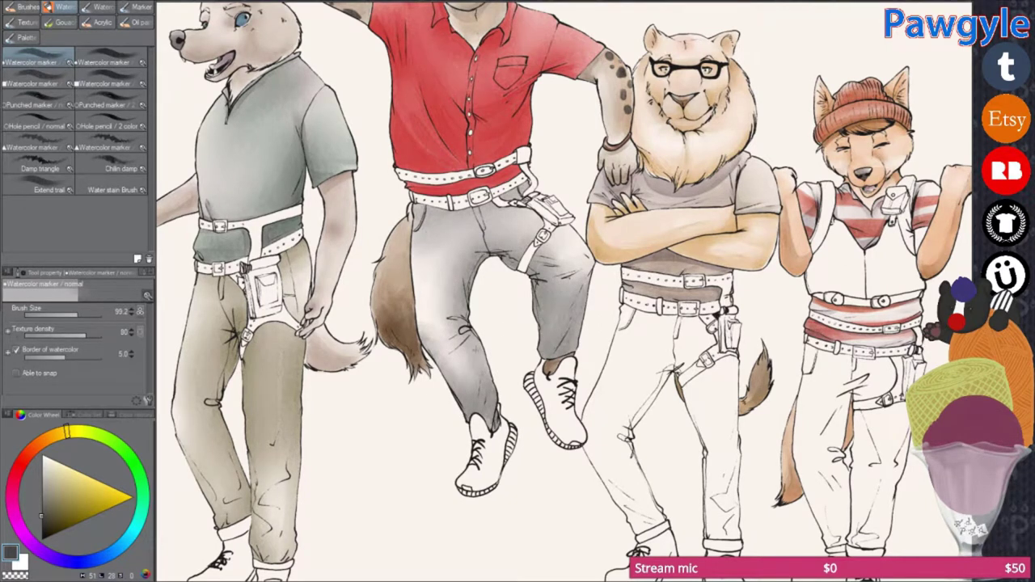
# Step: Tint the hyena's trousers with a muted blue, deepening the thighs and lower legs
pyautogui.moveTo(517, 220); pyautogui.dragTo(447, 338)
pyautogui.keyDown('alt'); pyautogui.click(494, 267); pyautogui.keyUp('alt')
pyautogui.moveTo(518, 239); pyautogui.dragTo(469, 283)
pyautogui.moveTo(578, 312); pyautogui.dragTo(542, 356)
pyautogui.moveTo(485, 307); pyautogui.dragTo(433, 389)
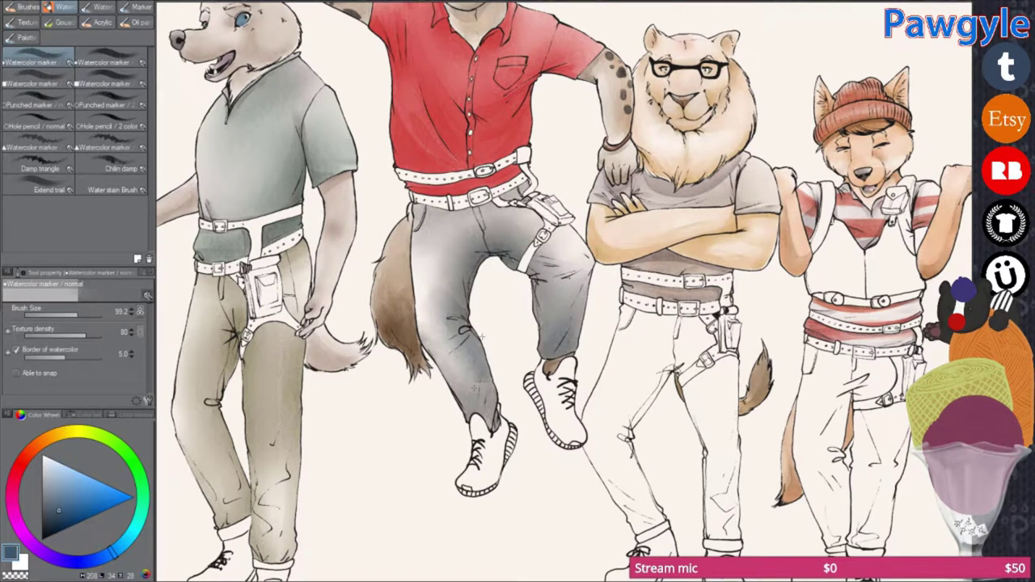
pyautogui.moveTo(493, 372); pyautogui.dragTo(445, 424)
pyautogui.moveTo(510, 207); pyautogui.dragTo(417, 246)
pyautogui.moveTo(477, 220); pyautogui.dragTo(417, 267)
pyautogui.moveTo(514, 236)
pyautogui.mouseDown()
pyautogui.moveTo(476, 261)
pyautogui.moveTo(550, 300)
pyautogui.moveTo(554, 344)
pyautogui.moveTo(495, 356)
pyautogui.mouseUp()
pyautogui.scroll(1, 564, 291)
pyautogui.moveTo(453, 243); pyautogui.dragTo(380, 420)
pyautogui.moveTo(518, 259); pyautogui.dragTo(501, 381)
pyautogui.moveTo(399, 421); pyautogui.dragTo(558, 372)
# Step: Paint a blue denim wash over the hips and legs of the lion's trousers
pyautogui.moveTo(526, 340); pyautogui.dragTo(202, 340)
pyautogui.moveTo(404, 324); pyautogui.dragTo(364, 317)
pyautogui.keyDown('alt'); pyautogui.click(259, 243); pyautogui.keyUp('alt')
pyautogui.moveTo(420, 234); pyautogui.dragTo(400, 445)
pyautogui.moveTo(486, 243)
pyautogui.mouseDown()
pyautogui.moveTo(432, 319)
pyautogui.moveTo(364, 356)
pyautogui.mouseUp()
pyautogui.moveTo(485, 292)
pyautogui.mouseDown()
pyautogui.moveTo(469, 429)
pyautogui.moveTo(494, 389)
pyautogui.mouseUp()
pyautogui.moveTo(397, 364); pyautogui.dragTo(373, 396)
pyautogui.moveTo(420, 340); pyautogui.dragTo(364, 445)
pyautogui.moveTo(509, 275); pyautogui.dragTo(510, 372)
pyautogui.moveTo(502, 320); pyautogui.dragTo(502, 453)
# Step: Deepen the blue on the lion's thighs and lower legs, keeping a lighter patch near the knee
pyautogui.moveTo(477, 230)
pyautogui.mouseDown()
pyautogui.moveTo(397, 242)
pyautogui.moveTo(437, 336)
pyautogui.moveTo(393, 441)
pyautogui.mouseUp()
pyautogui.moveTo(502, 401); pyautogui.dragTo(481, 457)
pyautogui.moveTo(518, 323); pyautogui.dragTo(487, 356)
pyautogui.moveTo(437, 316); pyautogui.dragTo(364, 372)
pyautogui.moveTo(453, 420)
pyautogui.mouseDown()
pyautogui.moveTo(364, 412)
pyautogui.moveTo(400, 396)
pyautogui.mouseUp()
pyautogui.moveTo(443, 370); pyautogui.dragTo(441, 458)
pyautogui.moveTo(424, 250)
pyautogui.mouseDown()
pyautogui.moveTo(336, 299)
pyautogui.moveTo(309, 348)
pyautogui.mouseUp()
pyautogui.moveTo(391, 260); pyautogui.dragTo(381, 285)
pyautogui.moveTo(486, 324); pyautogui.dragTo(466, 323)
# Step: Paint the fox's trousers grey-brown from the belt to the cuffs, and clear the selection
pyautogui.moveTo(636, 526); pyautogui.dragTo(592, 527)
pyautogui.moveTo(485, 291); pyautogui.dragTo(501, 477)
pyautogui.moveTo(469, 340); pyautogui.dragTo(518, 477)
pyautogui.moveTo(461, 292)
pyautogui.mouseDown()
pyautogui.moveTo(534, 324)
pyautogui.moveTo(510, 396)
pyautogui.moveTo(518, 457)
pyautogui.mouseUp()
pyautogui.moveTo(486, 371); pyautogui.dragTo(477, 468)
pyautogui.moveTo(551, 348); pyautogui.dragTo(541, 476)
pyautogui.moveTo(477, 431); pyautogui.dragTo(473, 474)
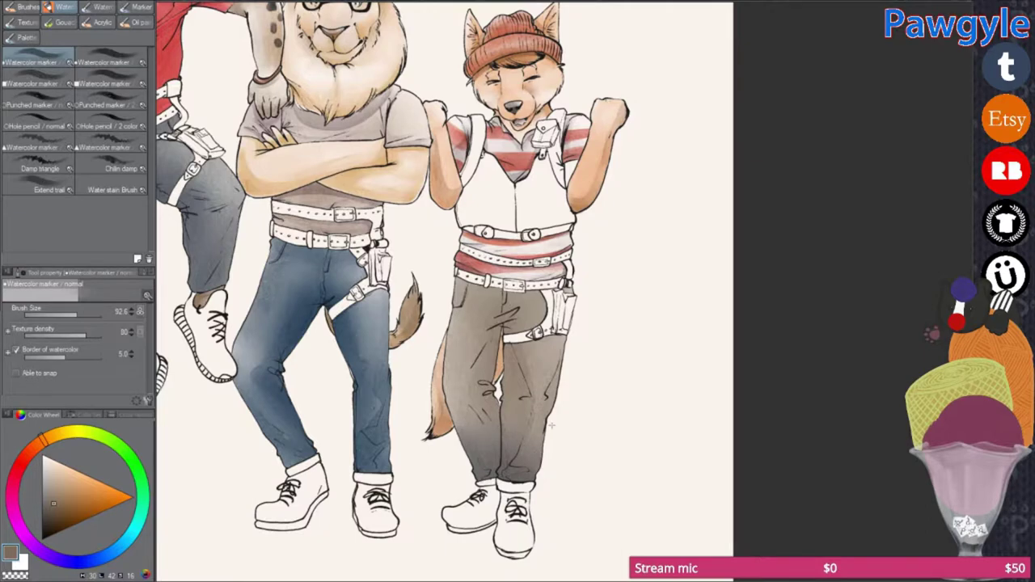
pyautogui.hotkey('ctrl', '0')
pyautogui.hotkey('ctrl', 'd')
# Step: Shade the hip pocket and side seam of the wolf's trousers in dark violet with a small watercolor marker
pyautogui.scroll(3, 544, 234)
pyautogui.press('[')
pyautogui.press('[')
pyautogui.press('[')
pyautogui.scroll(1, 558, 238)
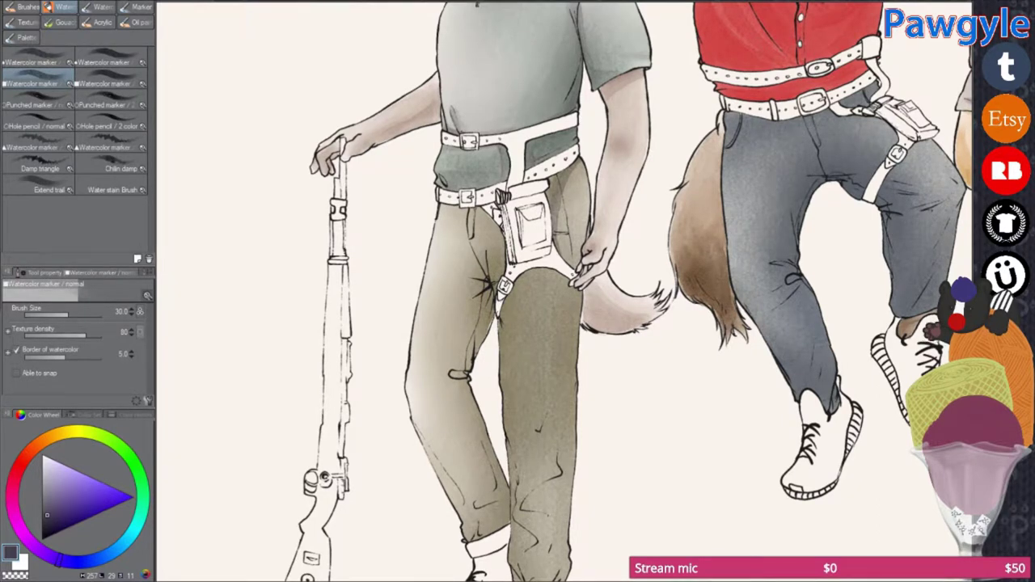
pyautogui.scroll(1, 513, 109)
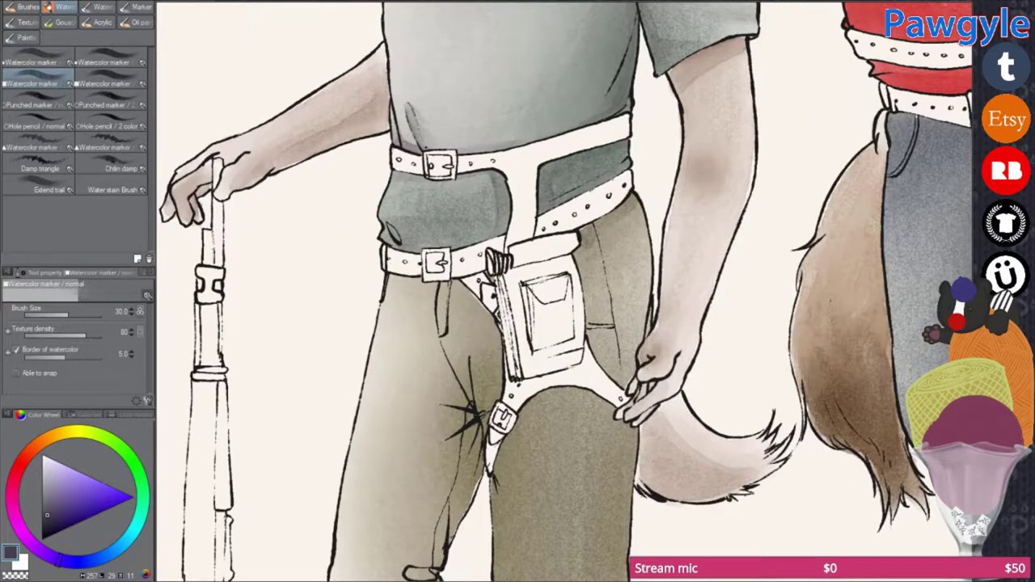
pyautogui.scroll(2, 513, 109)
pyautogui.press('[')
pyautogui.press('[')
pyautogui.moveTo(623, 202); pyautogui.dragTo(595, 348)
pyautogui.moveTo(605, 249); pyautogui.dragTo(609, 356)
# Step: Darken the creases around the crotch, fly and inner thigh of the wolf's trousers with fine strokes
pyautogui.moveTo(518, 324); pyautogui.dragTo(599, 300)
pyautogui.moveTo(558, 257); pyautogui.dragTo(571, 404)
pyautogui.moveTo(568, 324)
pyautogui.mouseDown()
pyautogui.moveTo(538, 380)
pyautogui.moveTo(558, 387)
pyautogui.moveTo(517, 453)
pyautogui.mouseUp()
pyautogui.moveTo(552, 408); pyautogui.dragTo(532, 526)
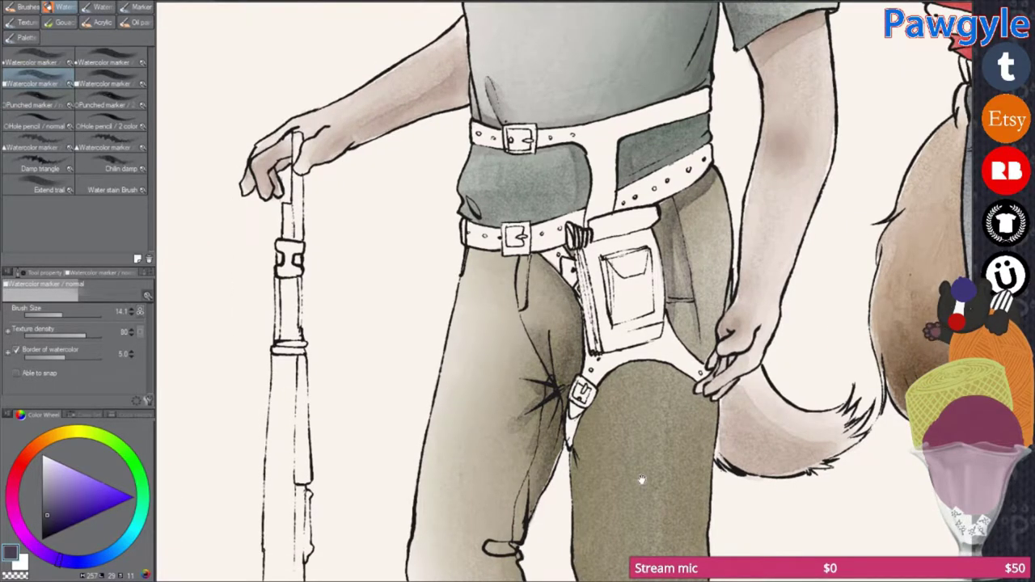
pyautogui.scroll(-1, 642, 480)
pyautogui.moveTo(642, 480); pyautogui.dragTo(642, 412)
pyautogui.press('[')
pyautogui.press('[')
pyautogui.moveTo(558, 226)
pyautogui.mouseDown()
pyautogui.moveTo(573, 197)
pyautogui.moveTo(566, 209)
pyautogui.mouseUp()
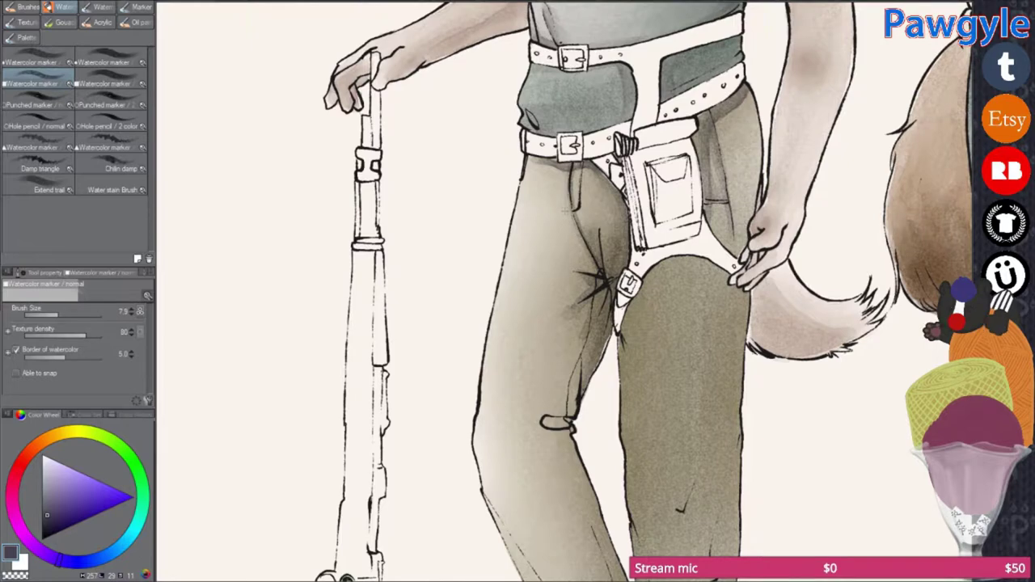
# Step: Shade the thighs and the inside of the bent knee of the wolf's trousers with the normal watercolor marker
pyautogui.scroll(-1, 517, 324)
pyautogui.click(36, 62)
pyautogui.moveTo(478, 340)
pyautogui.mouseDown()
pyautogui.moveTo(569, 390)
pyautogui.moveTo(552, 203)
pyautogui.mouseUp()
pyautogui.press(']')
pyautogui.press(']')
pyautogui.press(']')
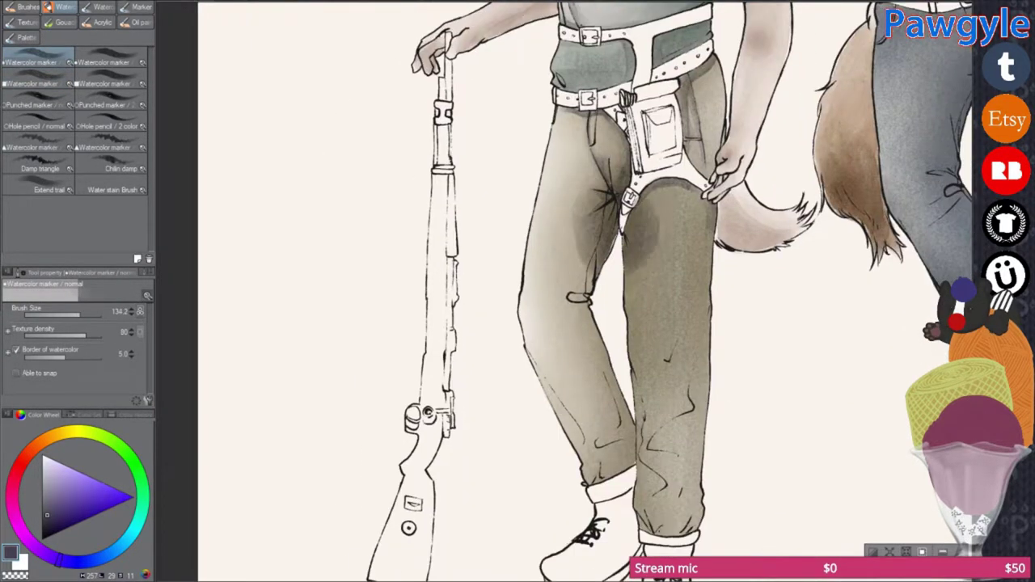
pyautogui.moveTo(599, 146); pyautogui.dragTo(590, 315)
pyautogui.scroll(1, 582, 292)
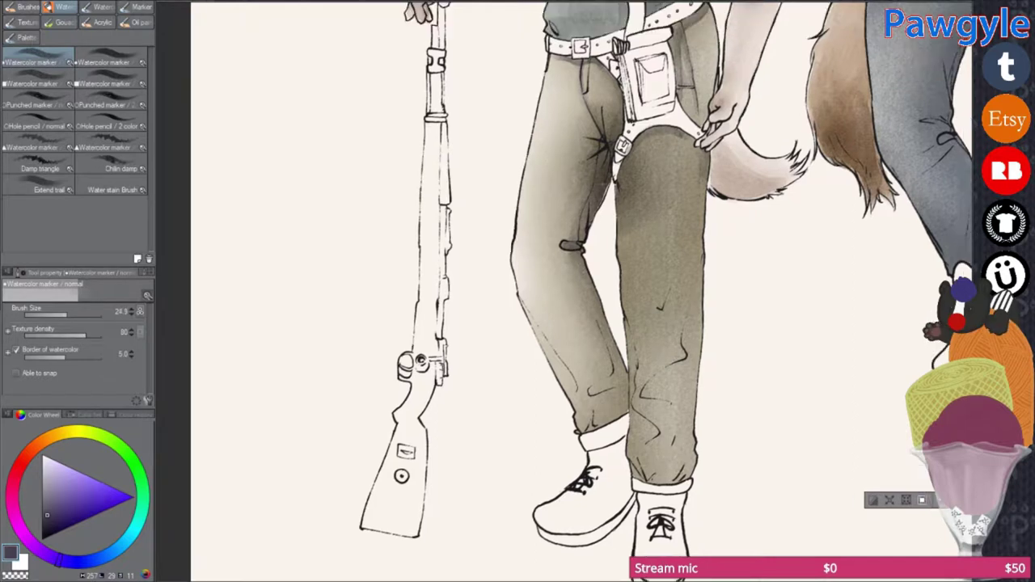
# Step: Add shadows along the shin and above the cuff of the wolf's leg nearest the rifle
pyautogui.moveTo(602, 288); pyautogui.dragTo(550, 388)
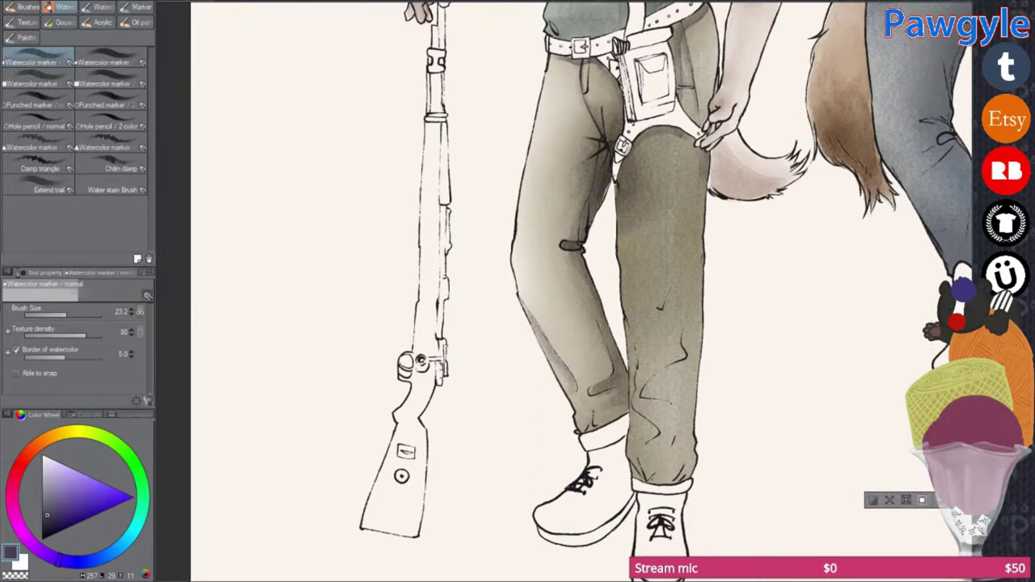
pyautogui.scroll(-1, 582, 291)
pyautogui.scroll(3, 582, 292)
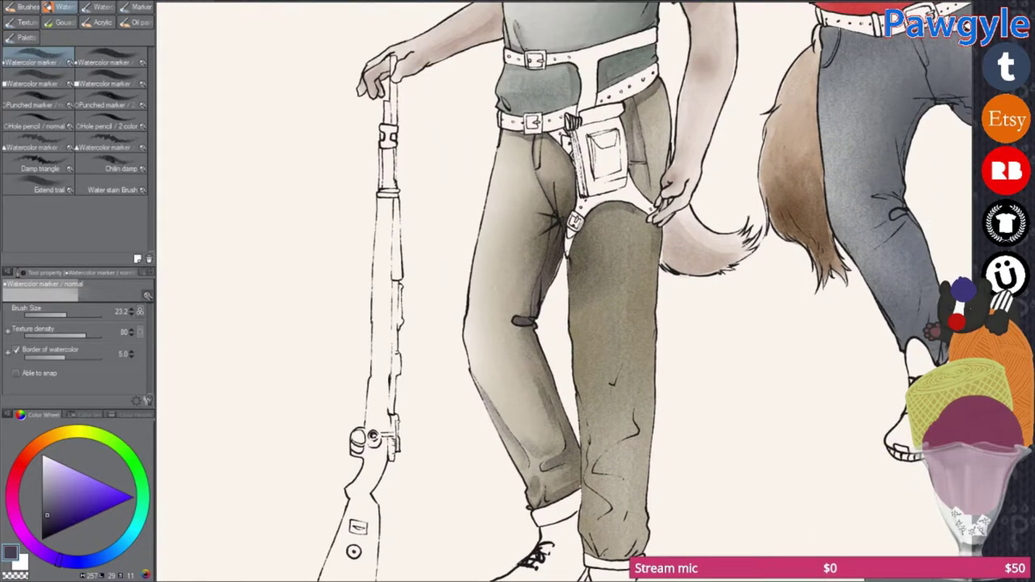
# Step: Shade the folds around the knee and shin of the wolf's other trouser leg
pyautogui.moveTo(695, 458)
pyautogui.mouseDown()
pyautogui.moveTo(635, 457)
pyautogui.moveTo(554, 370)
pyautogui.mouseUp()
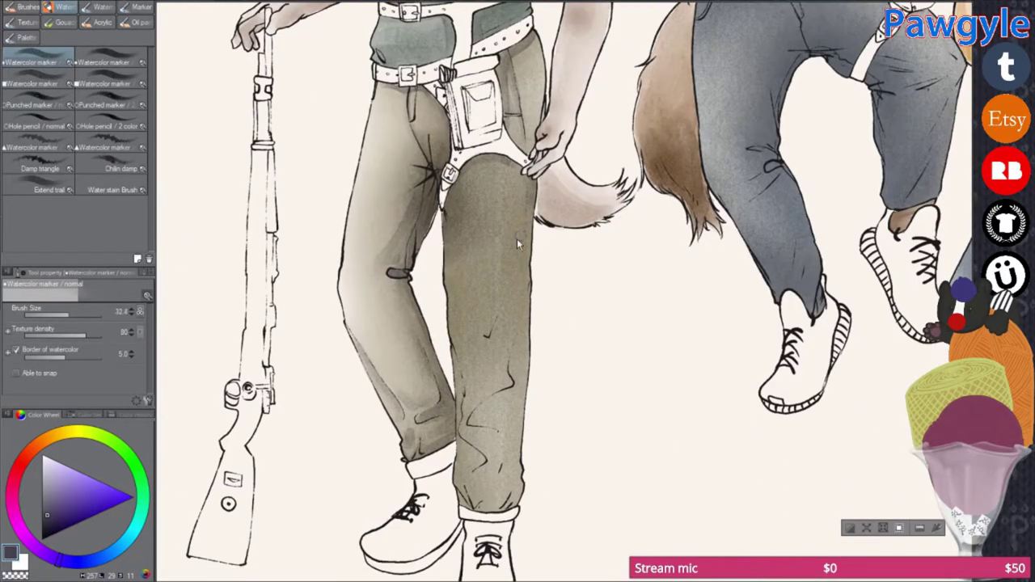
pyautogui.moveTo(484, 312); pyautogui.dragTo(522, 372)
pyautogui.moveTo(526, 291); pyautogui.dragTo(495, 412)
pyautogui.moveTo(526, 352)
pyautogui.mouseDown()
pyautogui.moveTo(486, 421)
pyautogui.moveTo(577, 342)
pyautogui.mouseUp()
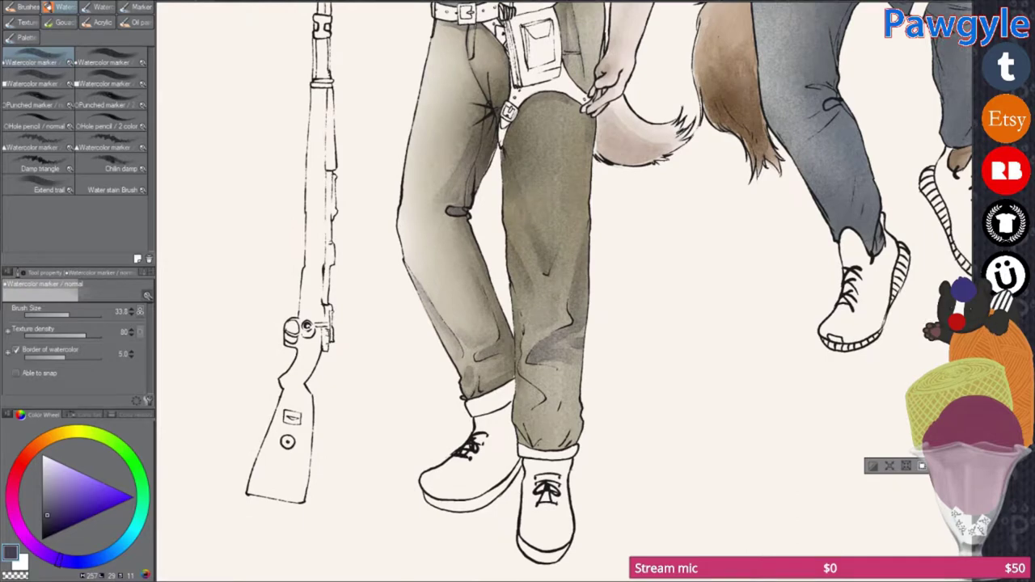
# Step: Shade the folds above the cuff of the wolf's straight trouser leg with the normal watercolor marker
pyautogui.moveTo(571, 378); pyautogui.dragTo(570, 443)
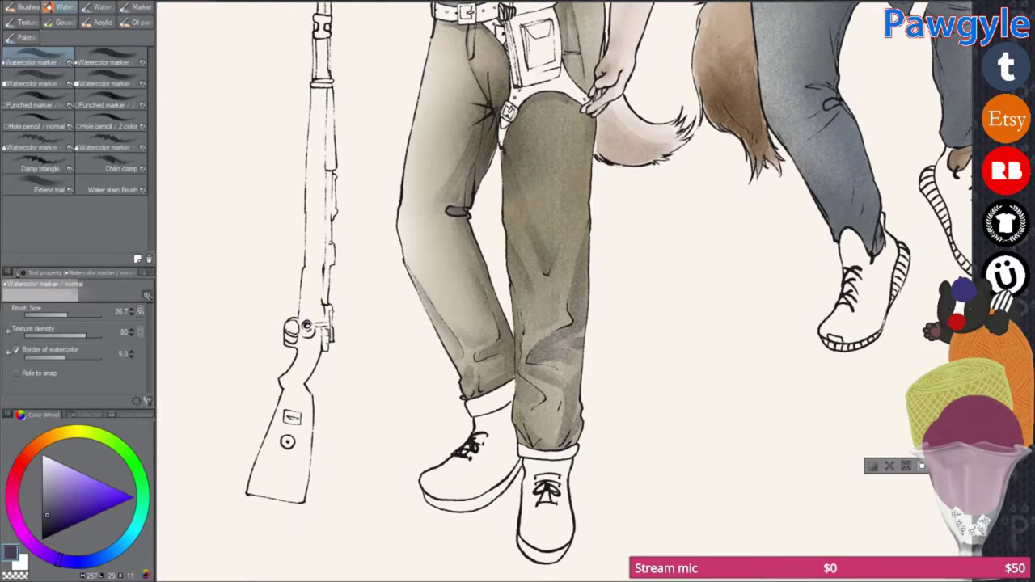
pyautogui.moveTo(635, 421); pyautogui.dragTo(643, 473)
pyautogui.scroll(-3, 462, 416)
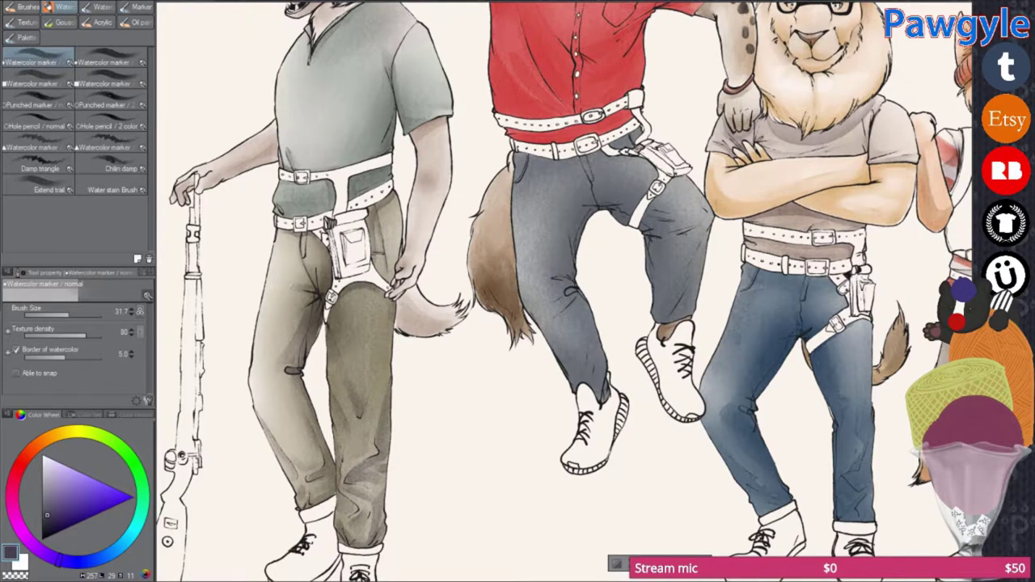
# Step: Choose a dark muted purple and shade the thighs, knees and shins of the hyena's dark trousers
pyautogui.scroll(-3, 665, 390)
pyautogui.scroll(-1, 668, 390)
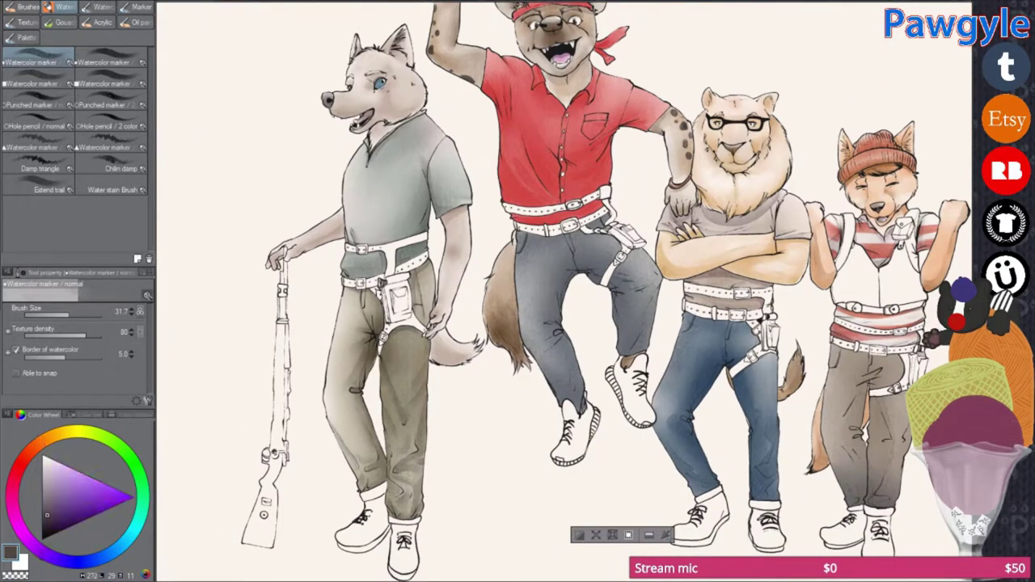
pyautogui.scroll(2, 600, 346)
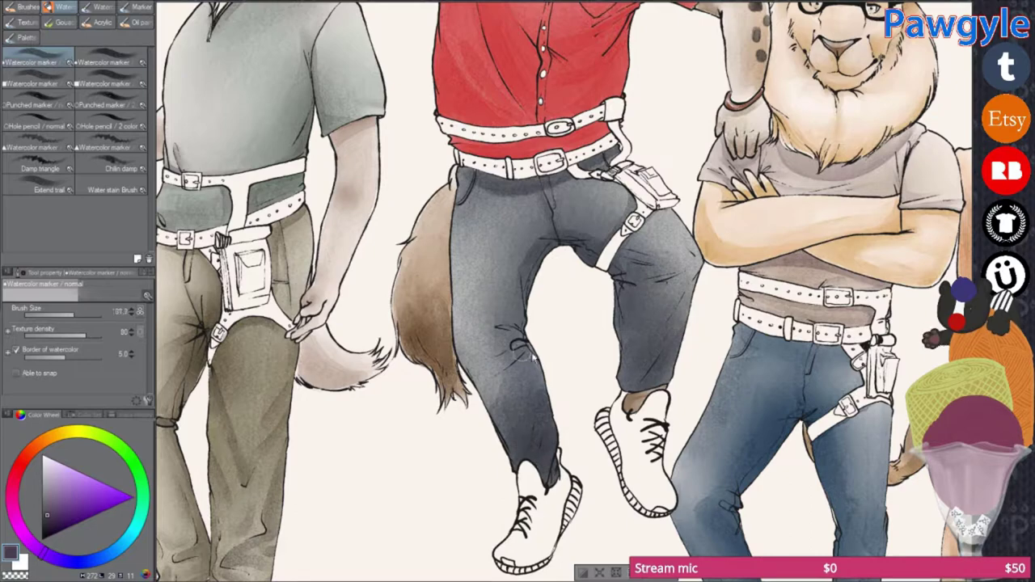
pyautogui.moveTo(678, 328)
pyautogui.mouseDown()
pyautogui.moveTo(647, 381)
pyautogui.moveTo(671, 350)
pyautogui.mouseUp()
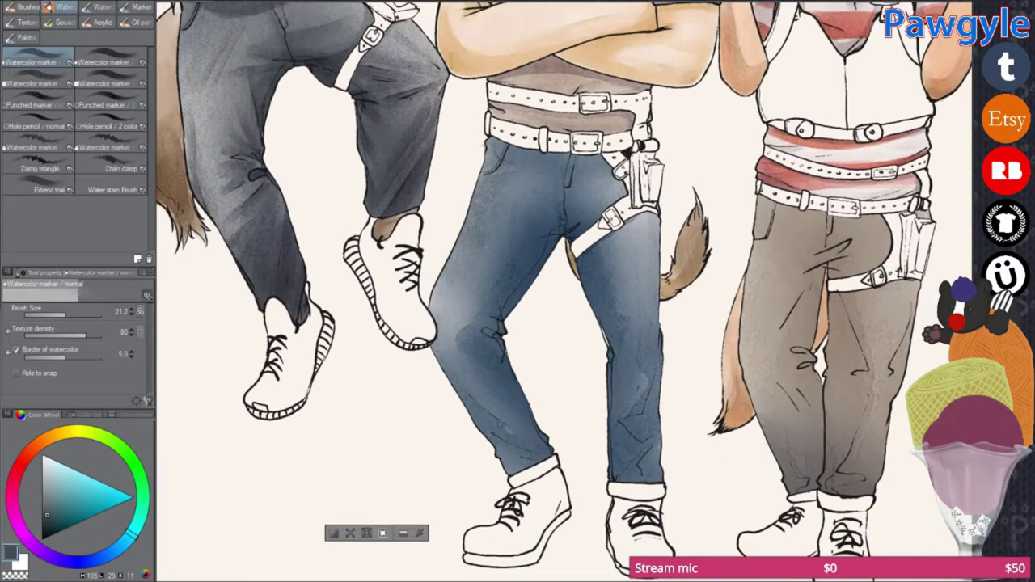
# Step: Shade the lion's jeans beneath the belt and around the crotch with a dark desaturated cyan
pyautogui.moveTo(495, 152); pyautogui.dragTo(604, 159)
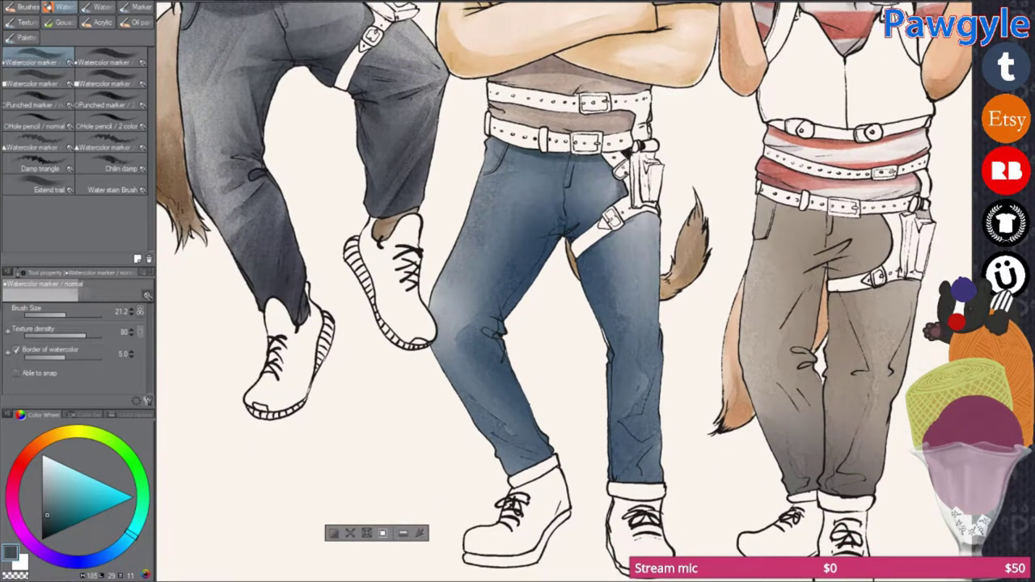
pyautogui.scroll(-1, 555, 267)
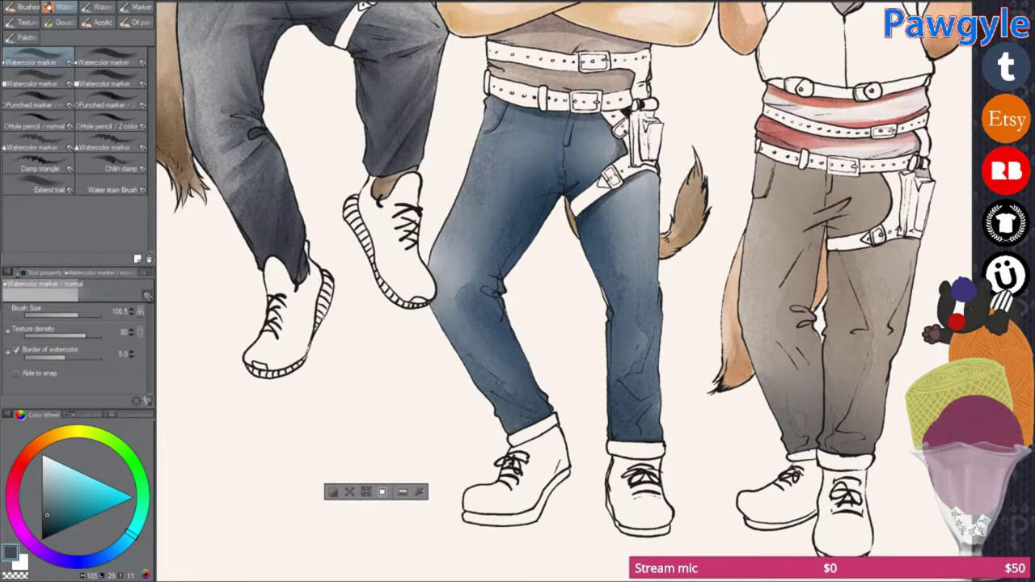
pyautogui.scroll(2, 550, 234)
pyautogui.press('m')
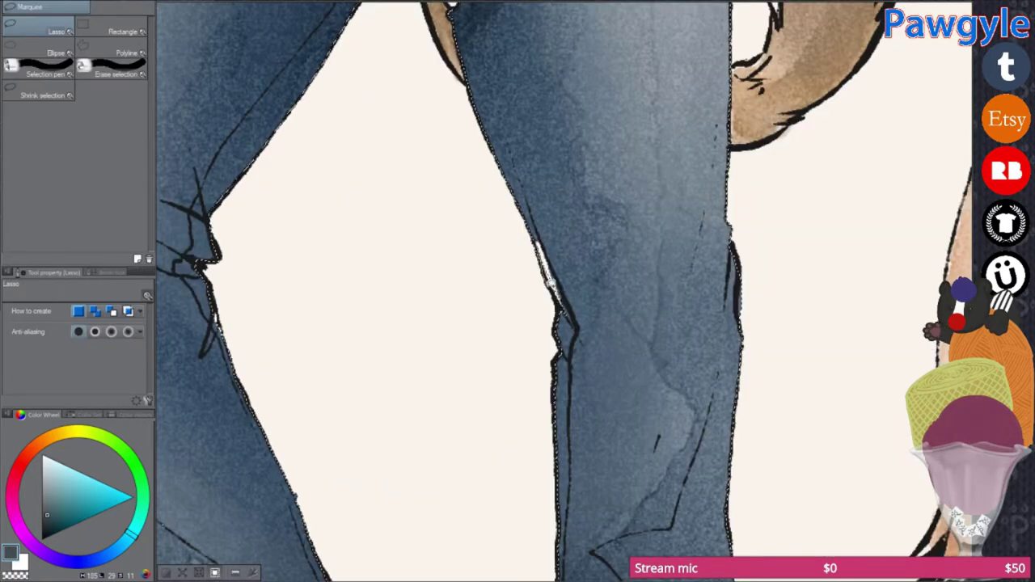
pyautogui.scroll(-2, 542, 255)
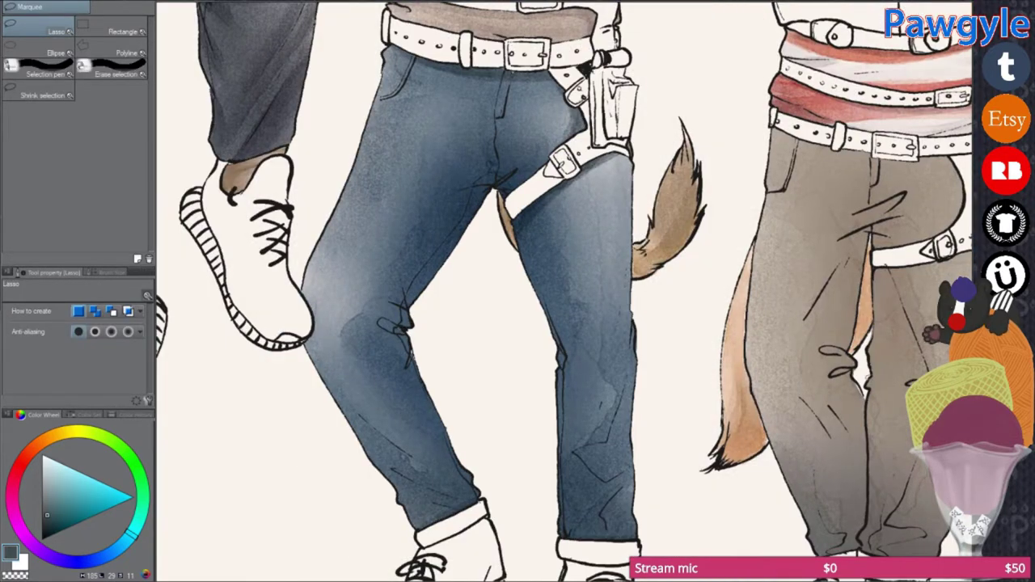
pyautogui.press('b')
pyautogui.hscroll(-1, 486, 291)
pyautogui.press('[')
pyautogui.press('m')
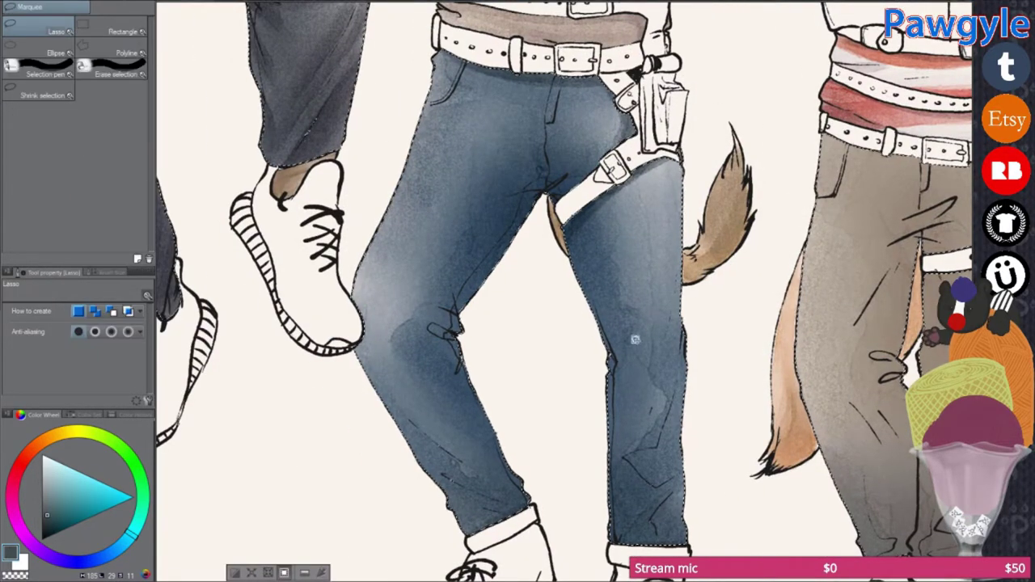
# Step: Reduce the brush size and shade the folds from knee to cuff on the lion's straight jeans leg
pyautogui.press('b')
pyautogui.press('[')
pyautogui.press('[')
pyautogui.press('[')
pyautogui.press('[')
pyautogui.scroll(-2, 517, 291)
pyautogui.hscroll(-1, 518, 291)
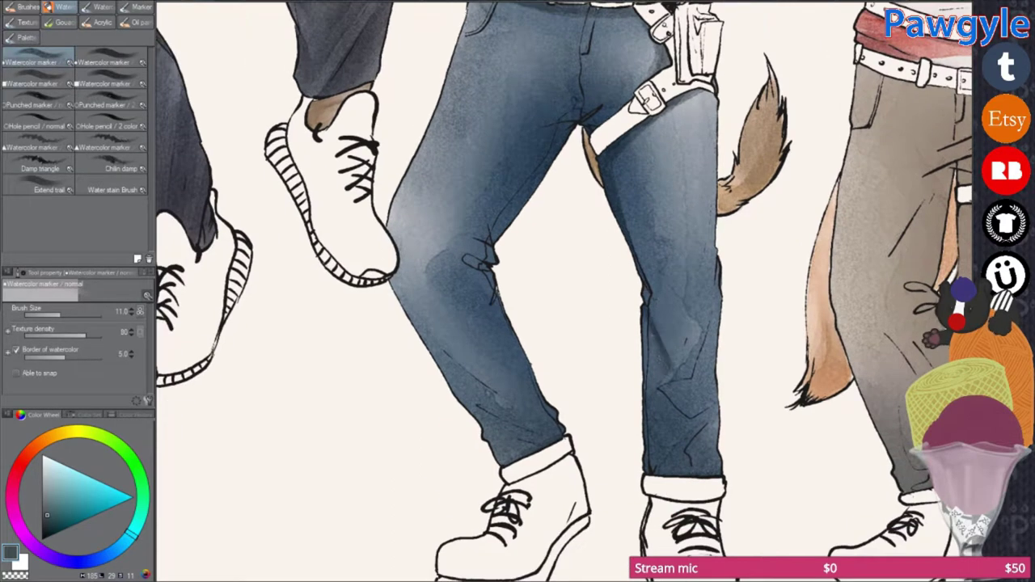
pyautogui.moveTo(709, 323); pyautogui.dragTo(689, 396)
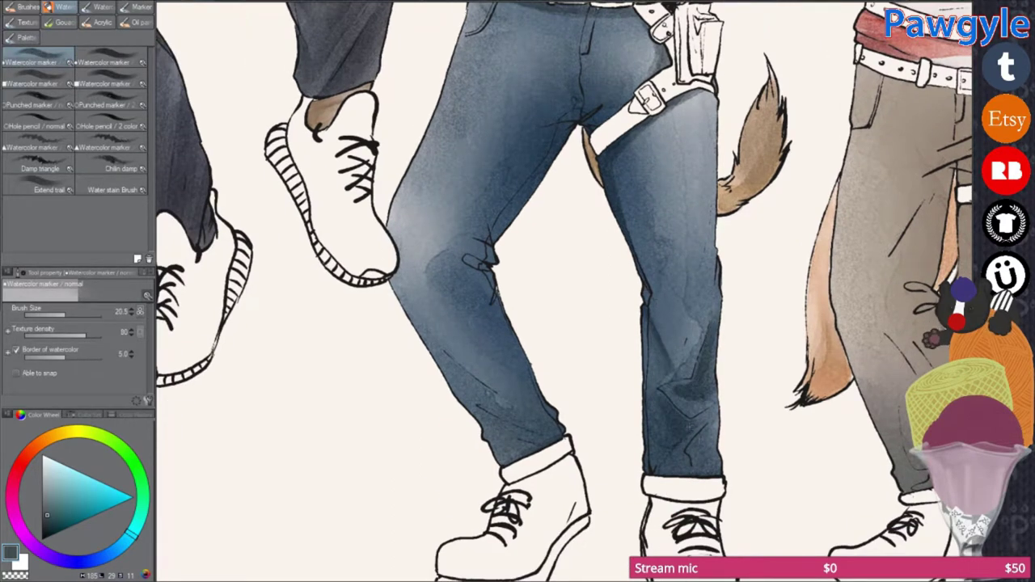
pyautogui.moveTo(719, 443); pyautogui.dragTo(672, 398)
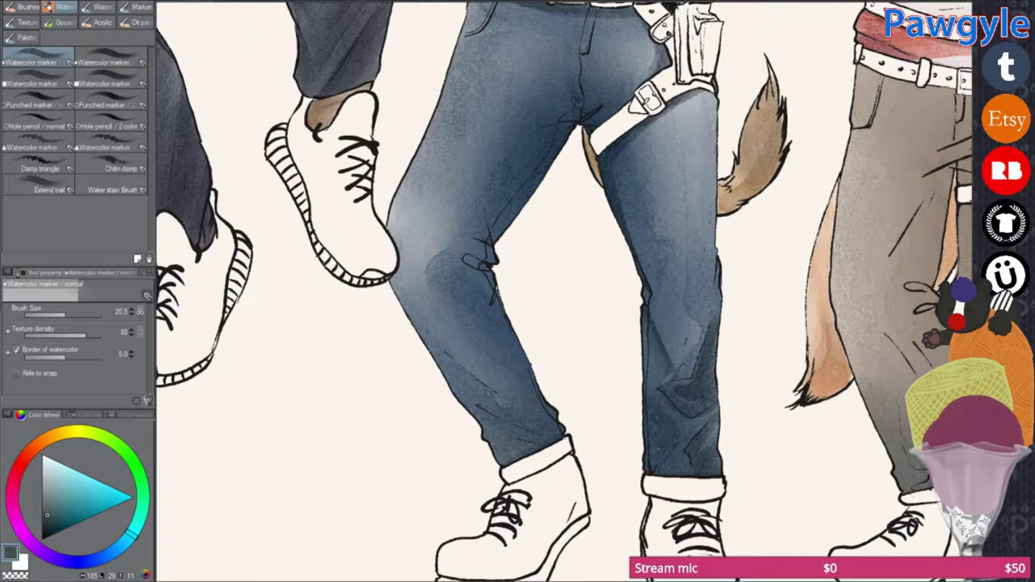
# Step: Deepen the shin creases and outer edge of the lion's straight jeans leg with fine strokes
pyautogui.press('^')
pyautogui.press('-')
pyautogui.press('-')
pyautogui.press('-')
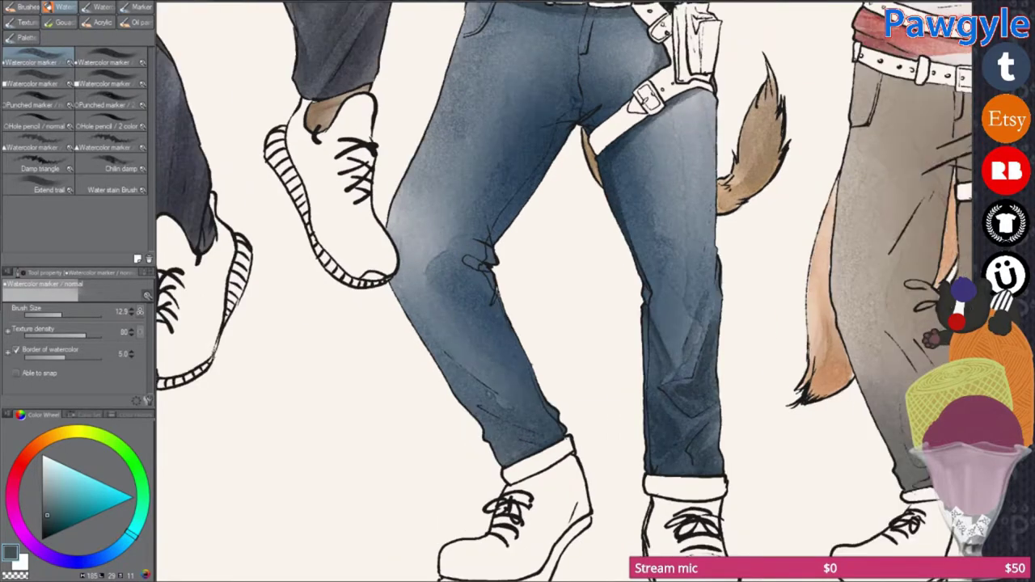
pyautogui.press('^')
pyautogui.press('^')
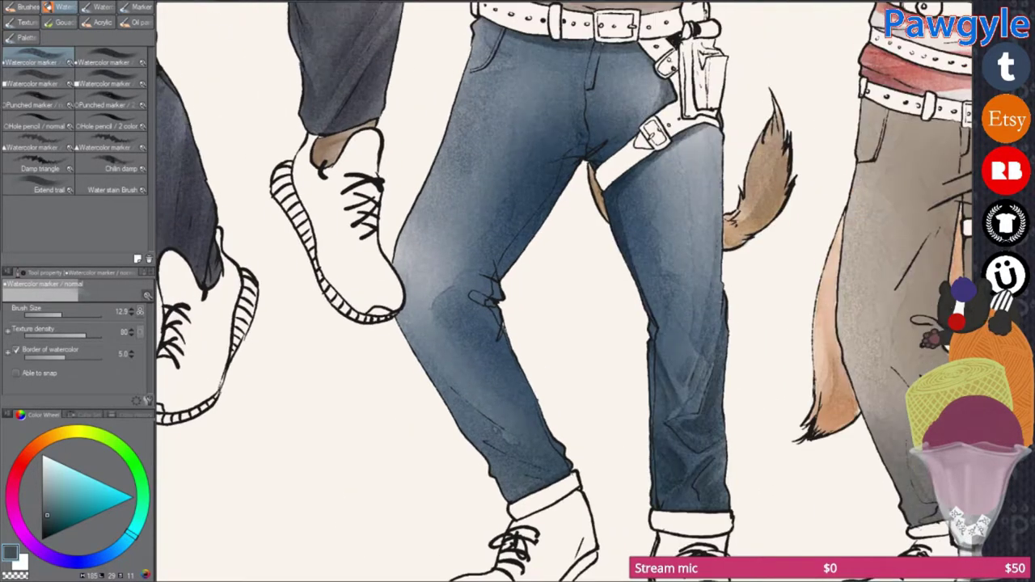
pyautogui.press('-')
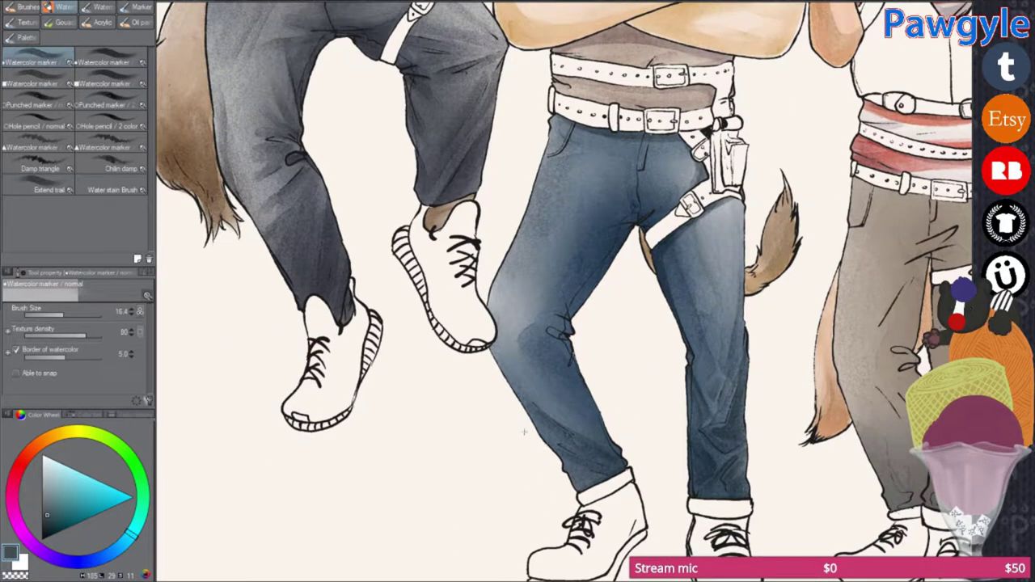
# Step: Shade the shin and the inner knee fold of the lion's bent jeans leg
pyautogui.press('^')
pyautogui.press('^')
pyautogui.press('-')
pyautogui.press('-')
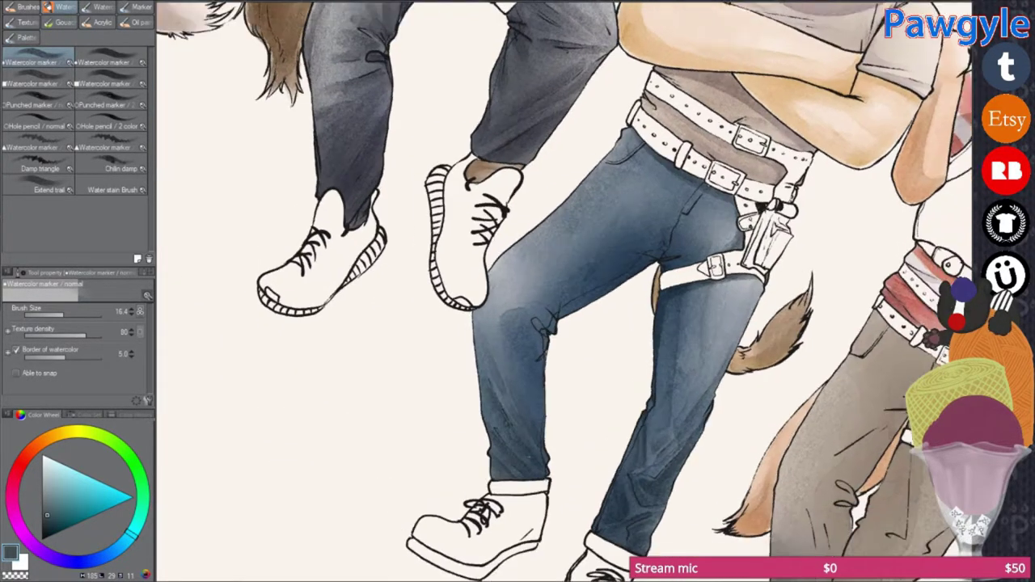
pyautogui.press('-')
pyautogui.press('-')
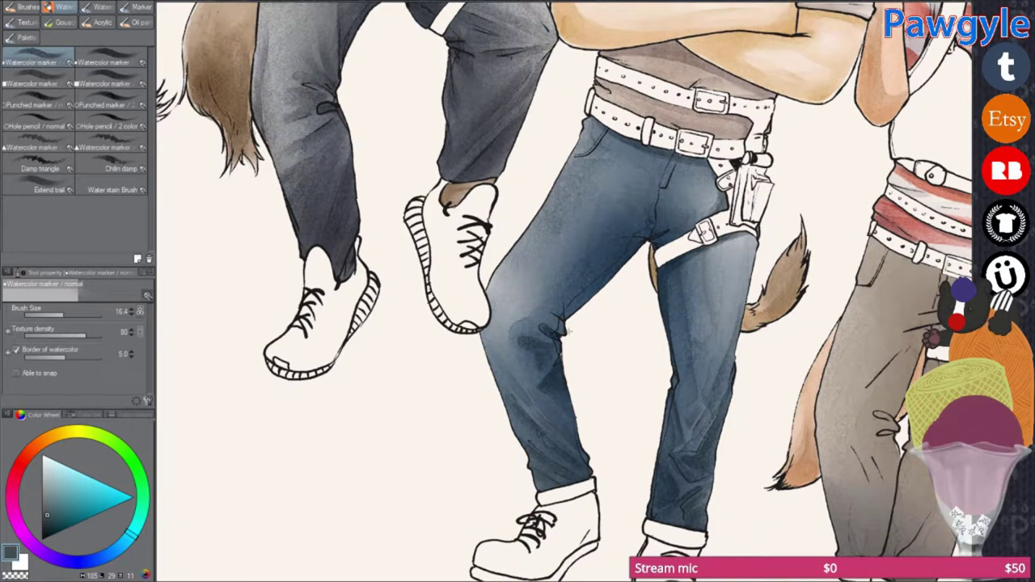
# Step: Darken the creases around the knee and calf of the lion's bent jeans leg
pyautogui.press('-')
pyautogui.press('^')
pyautogui.press('^')
pyautogui.press('^')
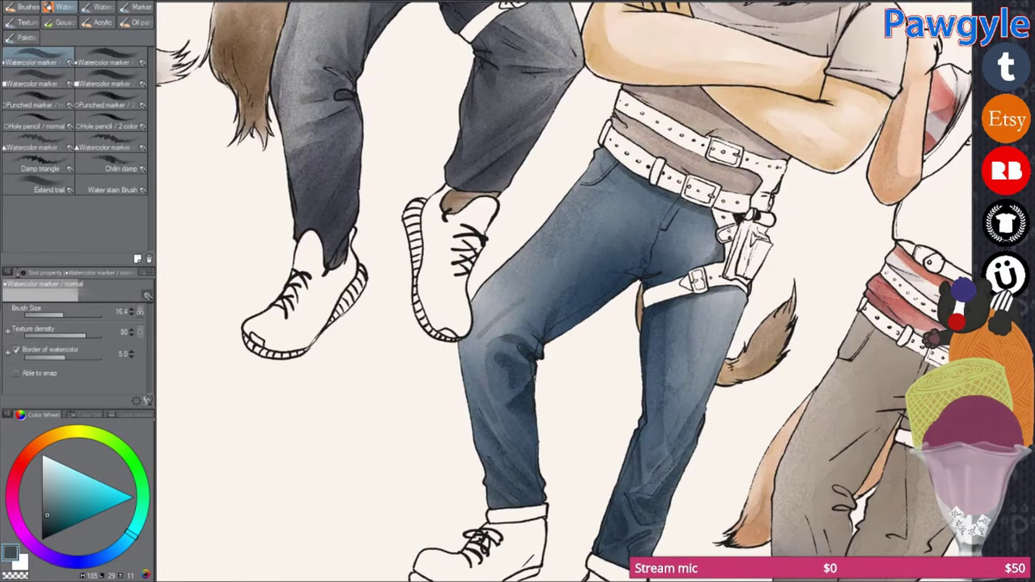
pyautogui.press('-')
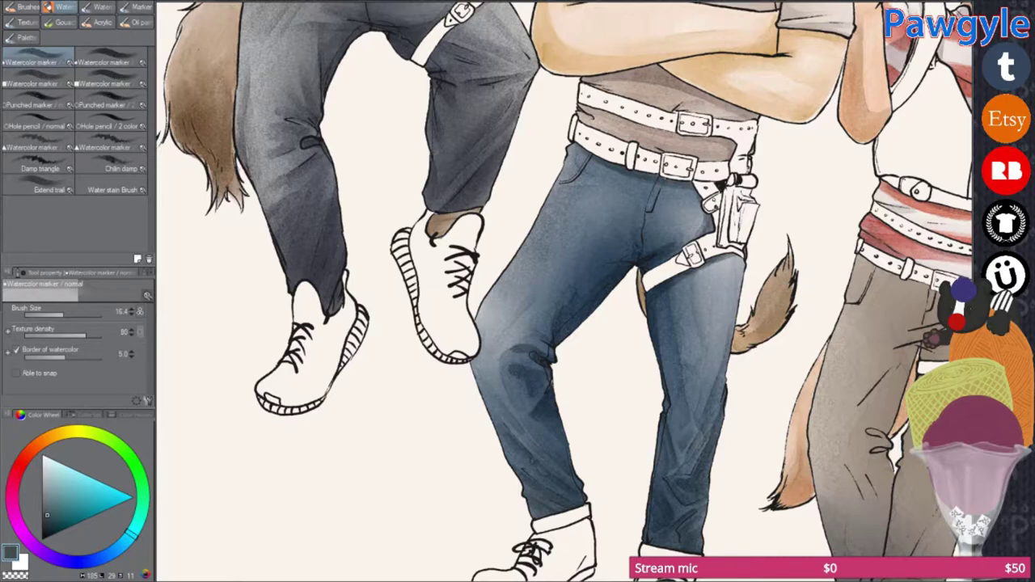
pyautogui.press('-')
# Step: Shade the hip, fly and upper thigh creases of the lion's jeans
pyautogui.scroll(3, 564, 291)
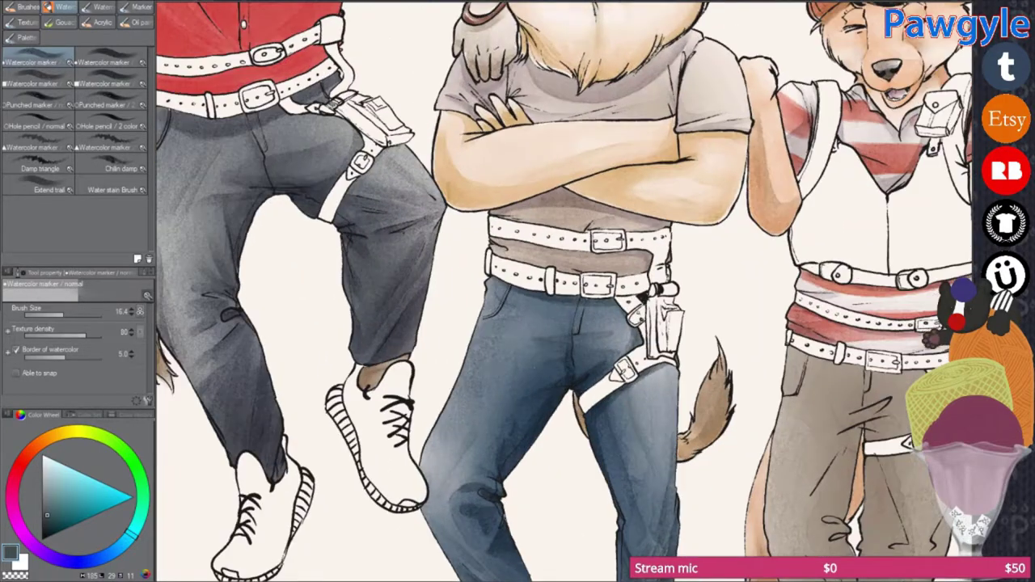
pyautogui.hotkey('ctrl', '-')
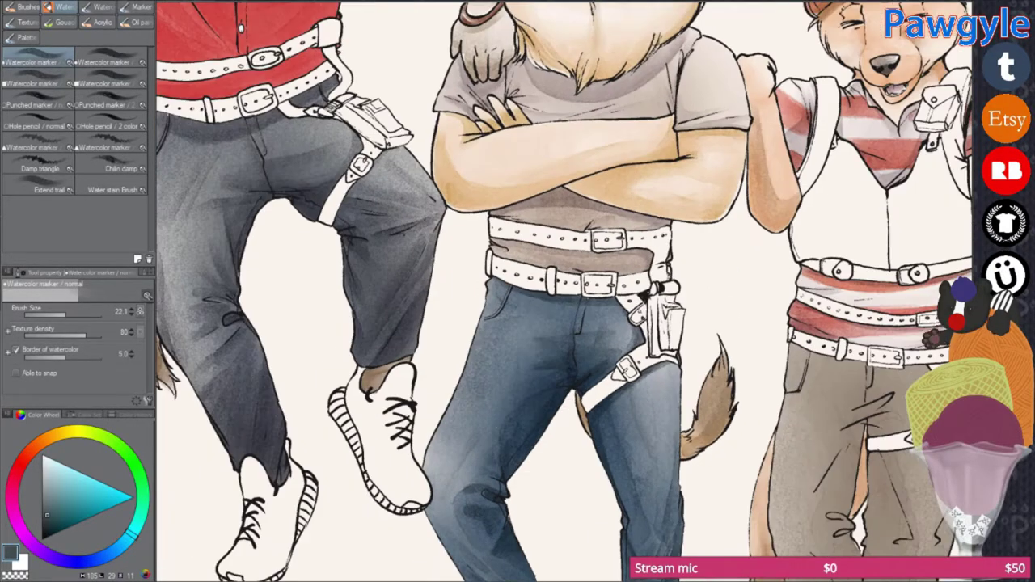
pyautogui.hotkey('ctrl', '+')
pyautogui.hotkey('ctrl', '-')
pyautogui.hotkey('ctrl', '-')
pyautogui.hotkey('ctrl', '-')
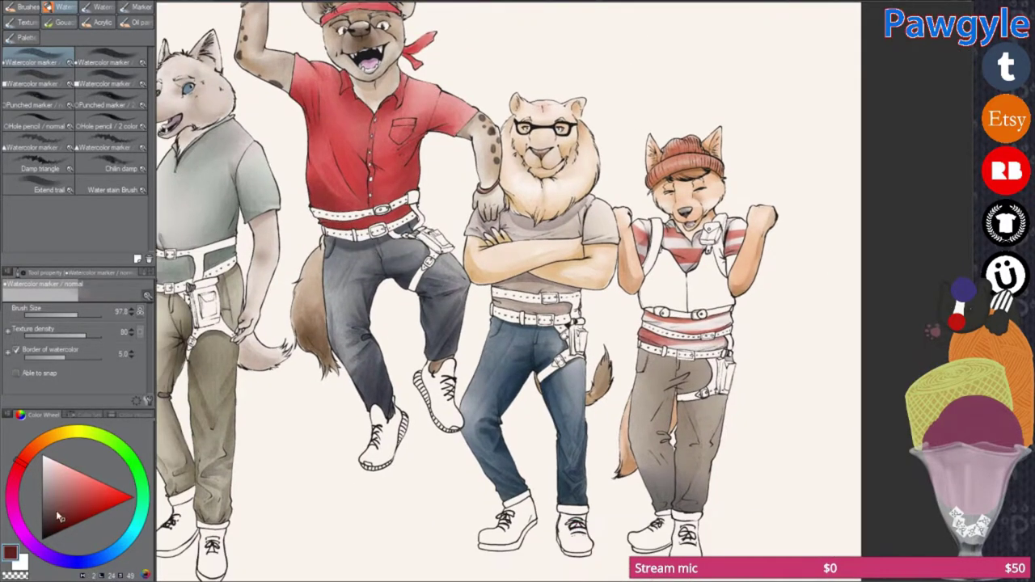
# Step: Choose a dark yellow-brown and shade the fox's trousers under the belt, around the crotch and at the knee beneath the holster
pyautogui.click(35, 467)
pyautogui.moveTo(35, 467); pyautogui.dragTo(62, 434)
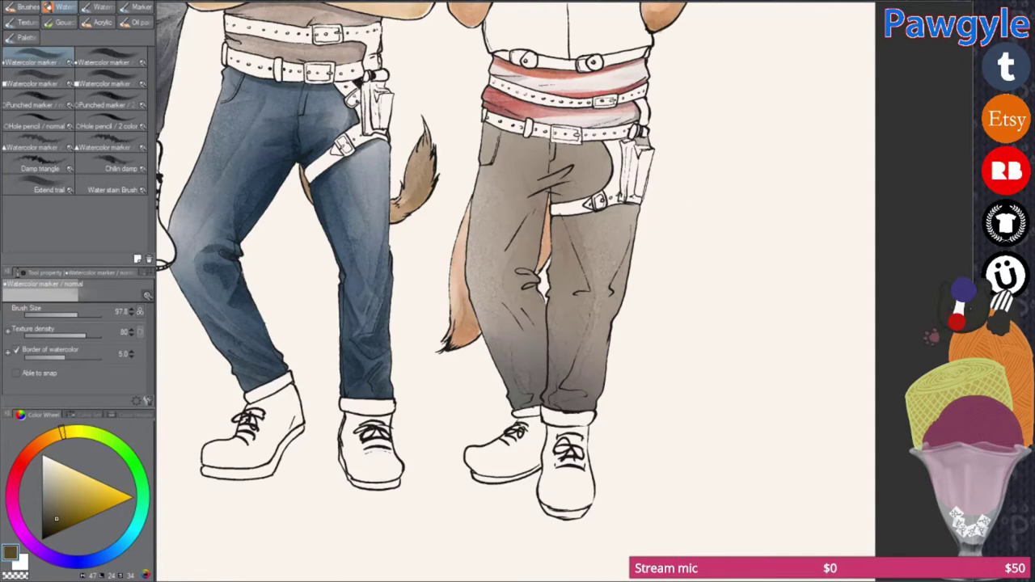
pyautogui.scroll(-1, 644, 395)
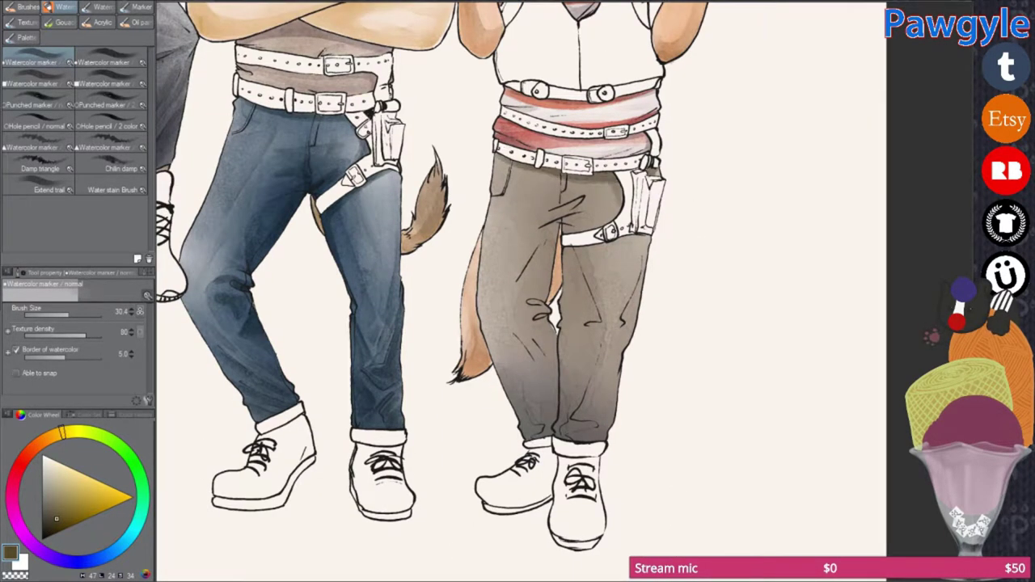
pyautogui.scroll(1, 573, 258)
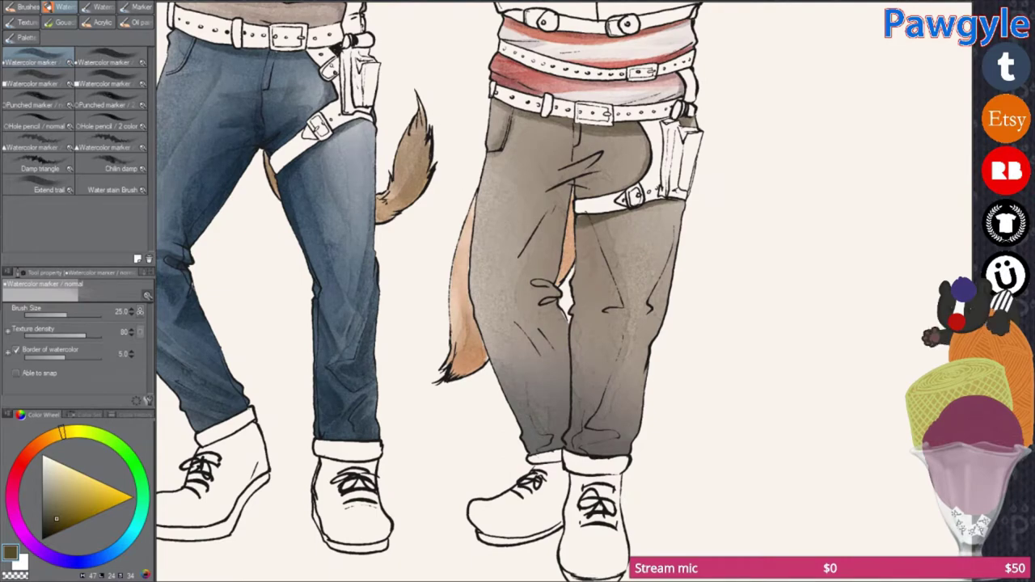
pyautogui.moveTo(649, 412)
pyautogui.mouseDown()
pyautogui.moveTo(643, 450)
pyautogui.moveTo(655, 413)
pyautogui.moveTo(667, 437)
pyautogui.mouseUp()
pyautogui.moveTo(615, 324); pyautogui.dragTo(599, 436)
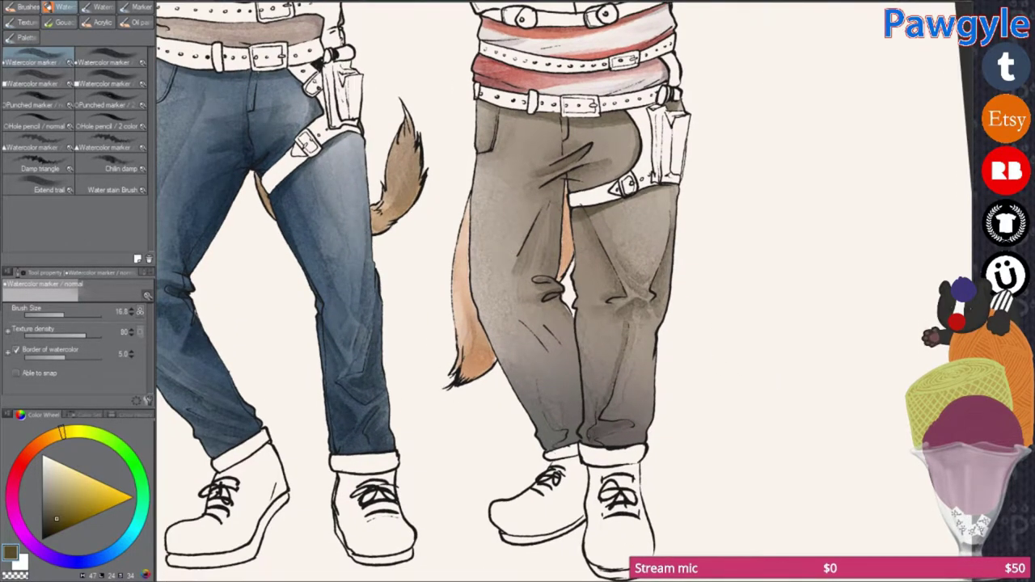
# Step: Shade the thigh, knee folds and shins down to the cuffs on both legs of the fox's trousers
pyautogui.moveTo(566, 323); pyautogui.dragTo(576, 294)
pyautogui.moveTo(637, 424)
pyautogui.mouseDown()
pyautogui.moveTo(653, 468)
pyautogui.moveTo(728, 453)
pyautogui.mouseUp()
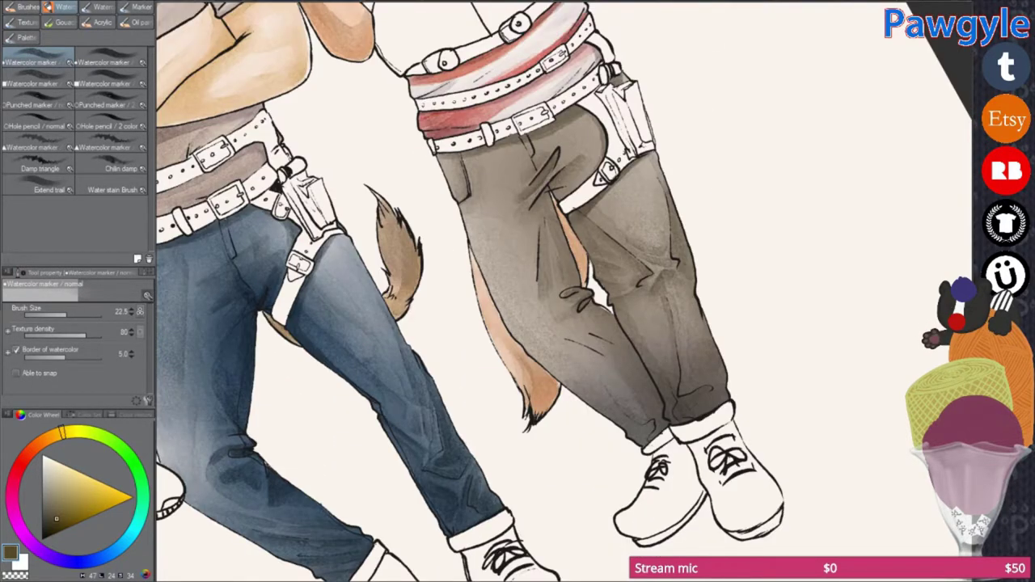
pyautogui.moveTo(566, 323); pyautogui.dragTo(615, 267)
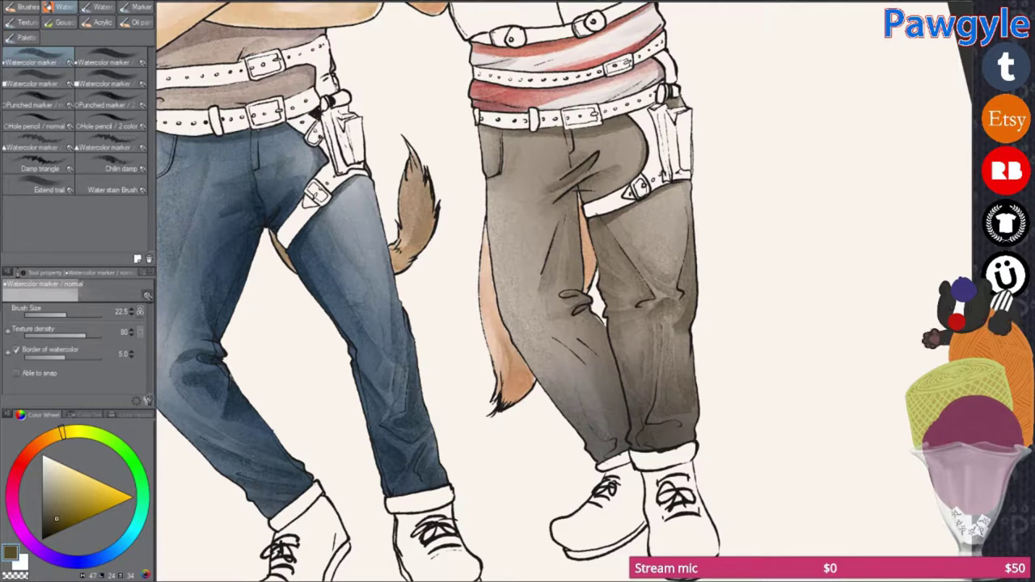
pyautogui.moveTo(566, 323); pyautogui.dragTo(631, 393)
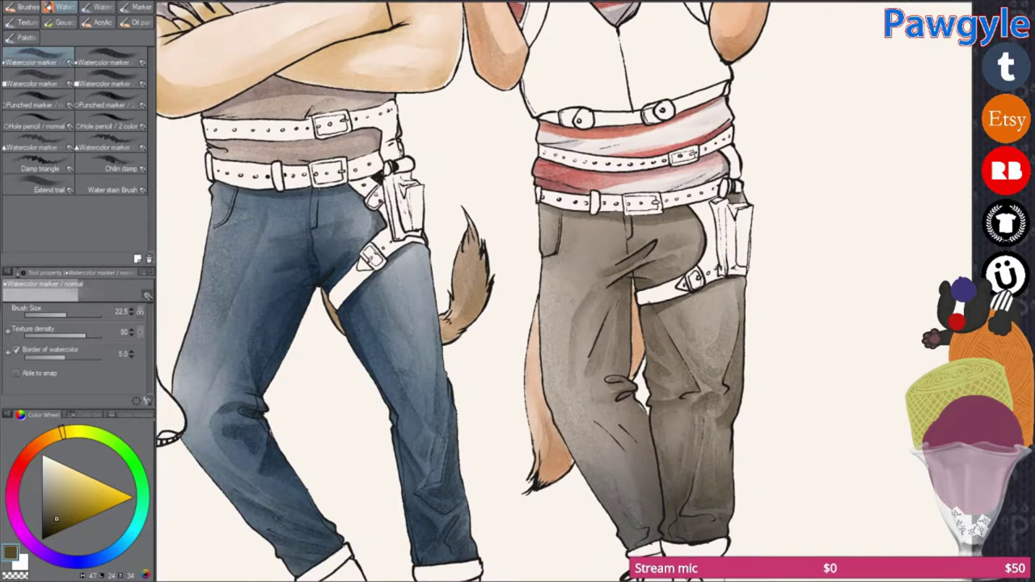
pyautogui.moveTo(607, 243); pyautogui.dragTo(623, 216)
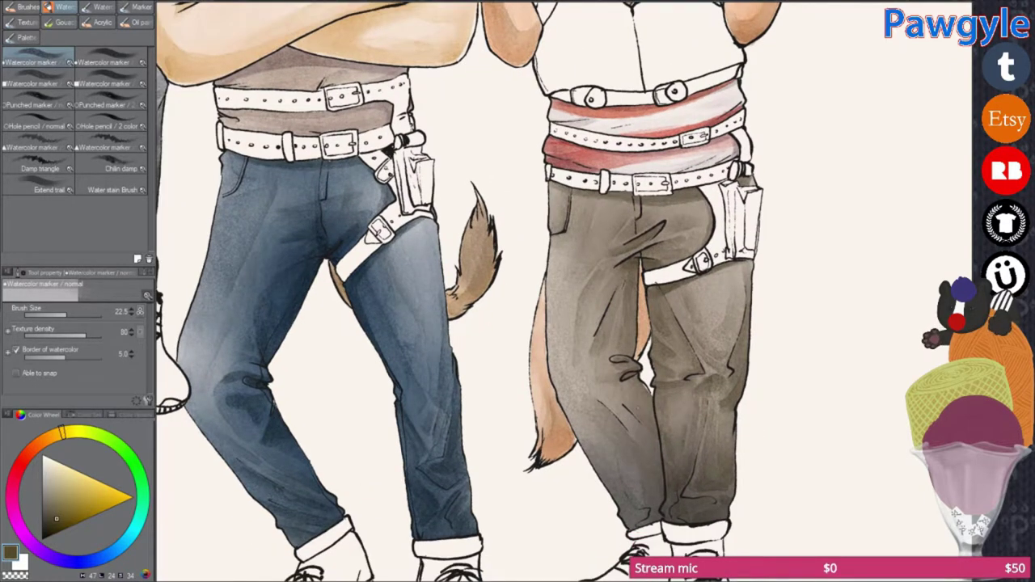
pyautogui.scroll(-1, 566, 292)
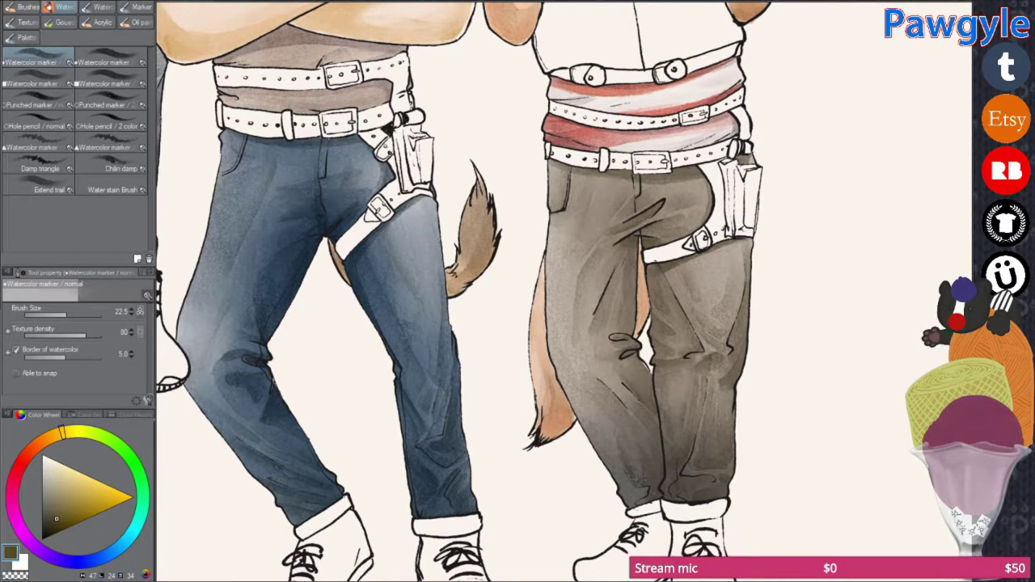
# Step: Select the wolf's boots and the hyena's sneakers by combining lasso and automatic all-layer selection
pyautogui.scroll(-3, 821, 499)
pyautogui.scroll(-1, 821, 499)
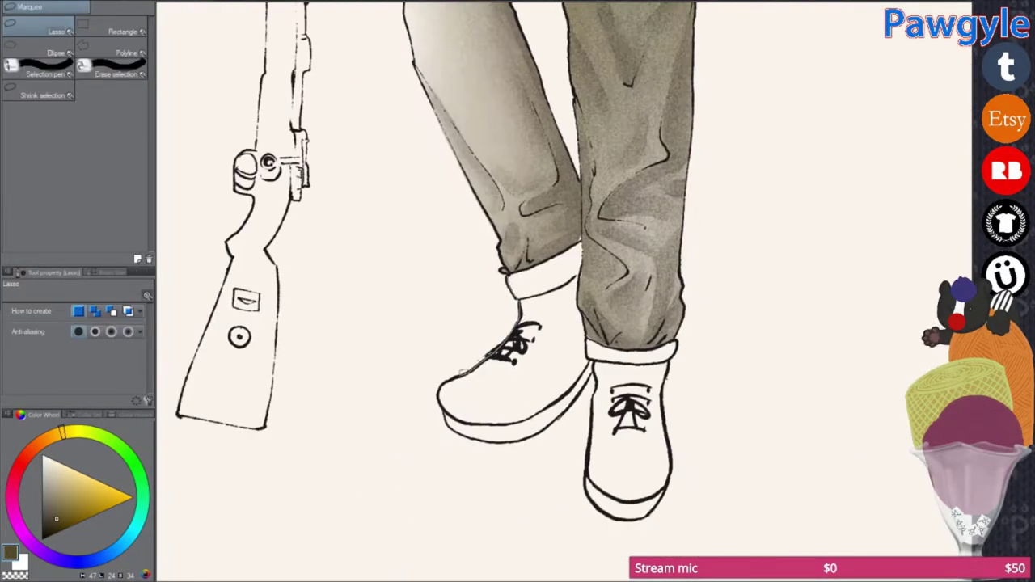
pyautogui.press('w')
pyautogui.click(510, 397)
pyautogui.click(631, 470)
pyautogui.press('m')
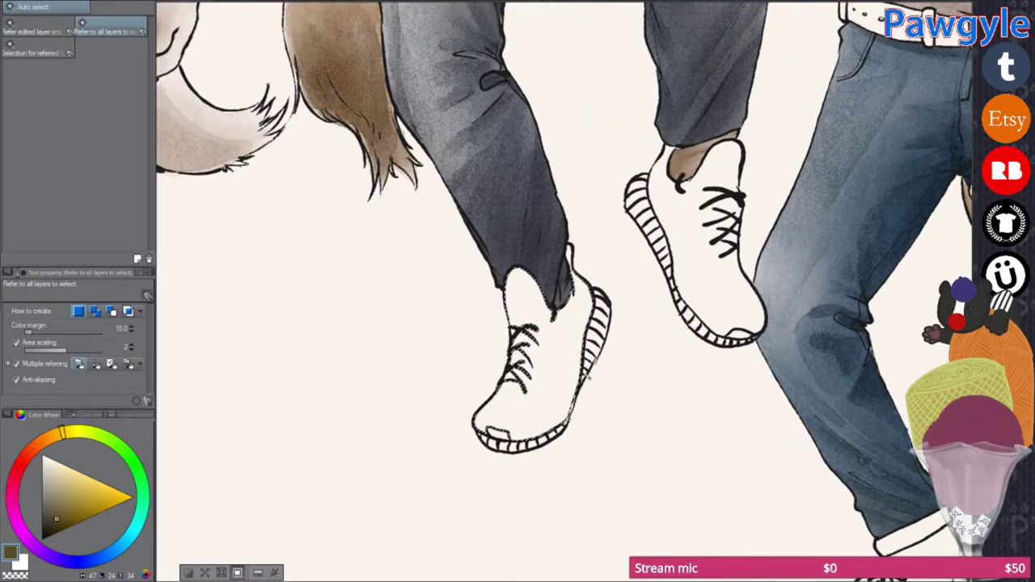
pyautogui.press('m')
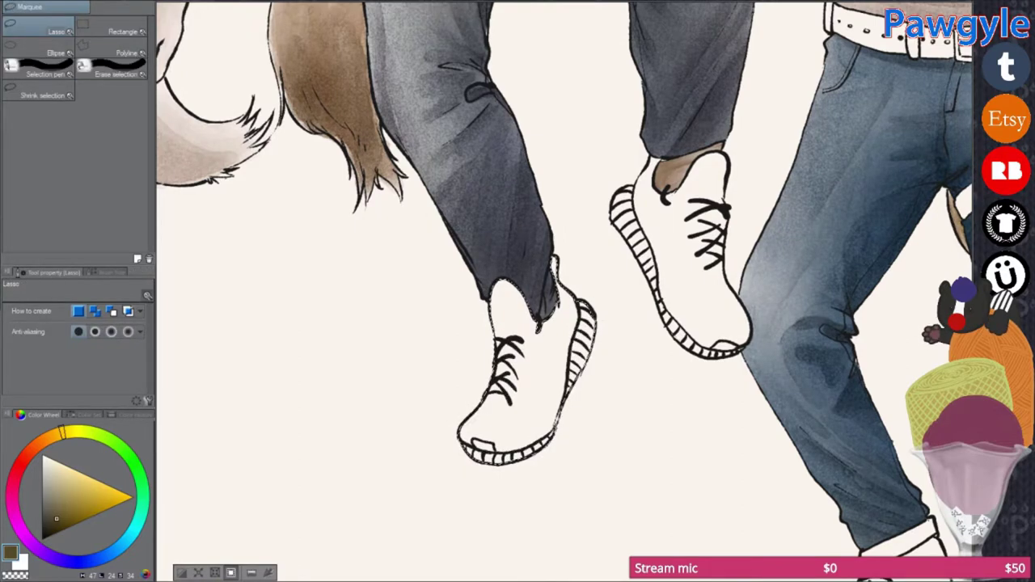
pyautogui.moveTo(635, 394); pyautogui.dragTo(629, 377)
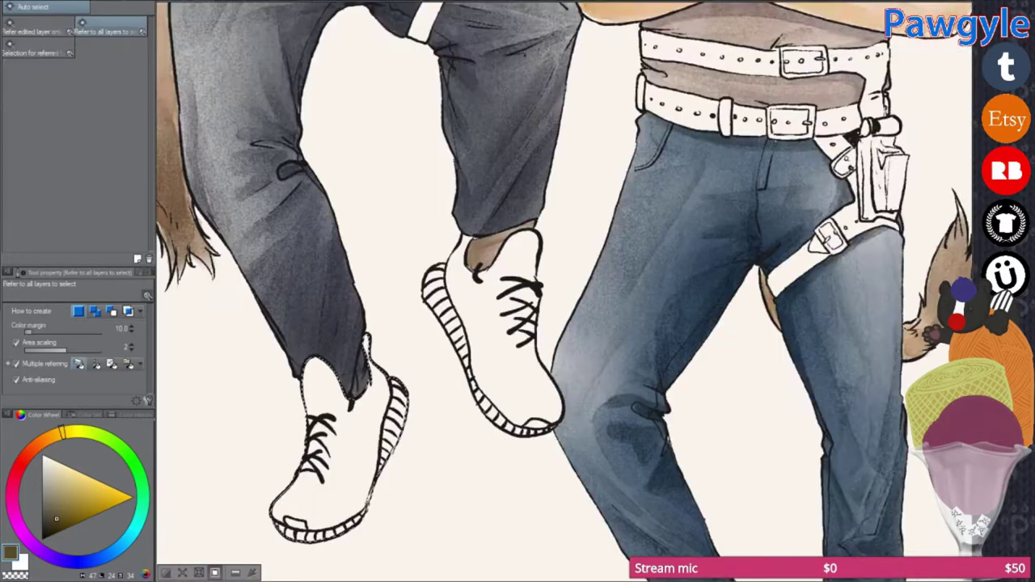
pyautogui.press('m')
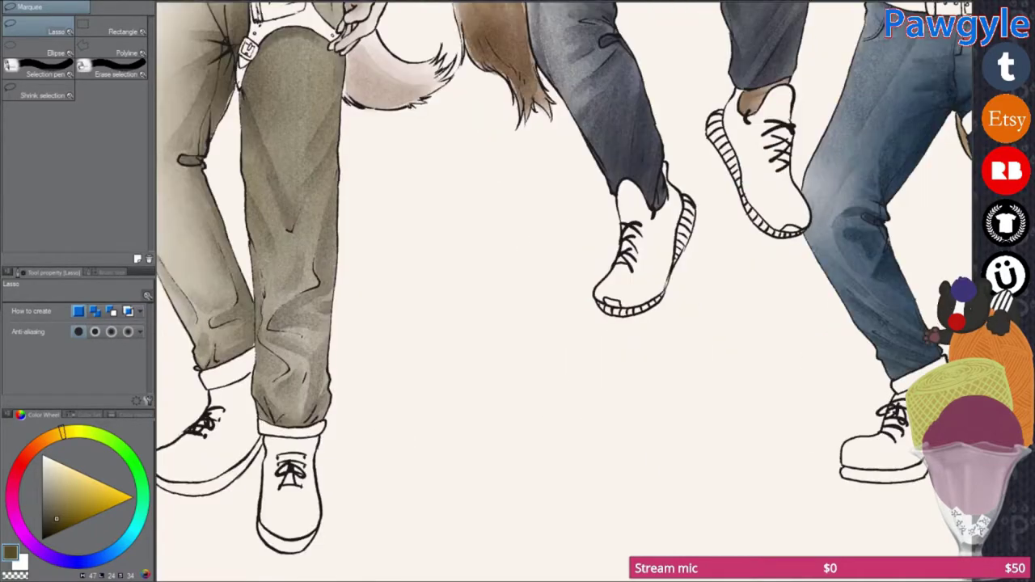
# Step: Choose a dark grey watercolor marker and lay the base tone over both of the wolf's boots
pyautogui.press('b')
pyautogui.press('[')
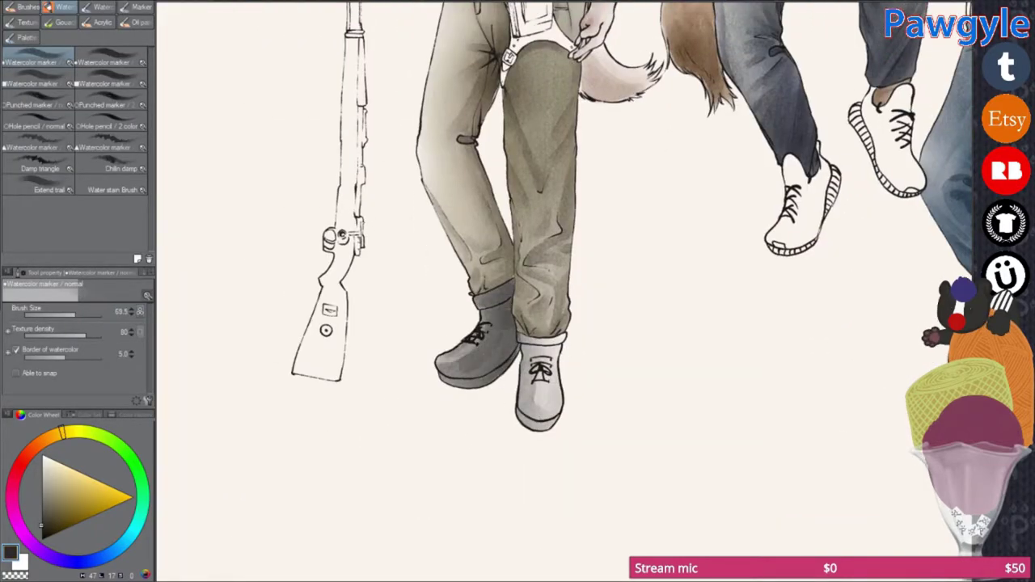
pyautogui.moveTo(527, 356); pyautogui.dragTo(544, 421)
pyautogui.moveTo(495, 317); pyautogui.dragTo(458, 377)
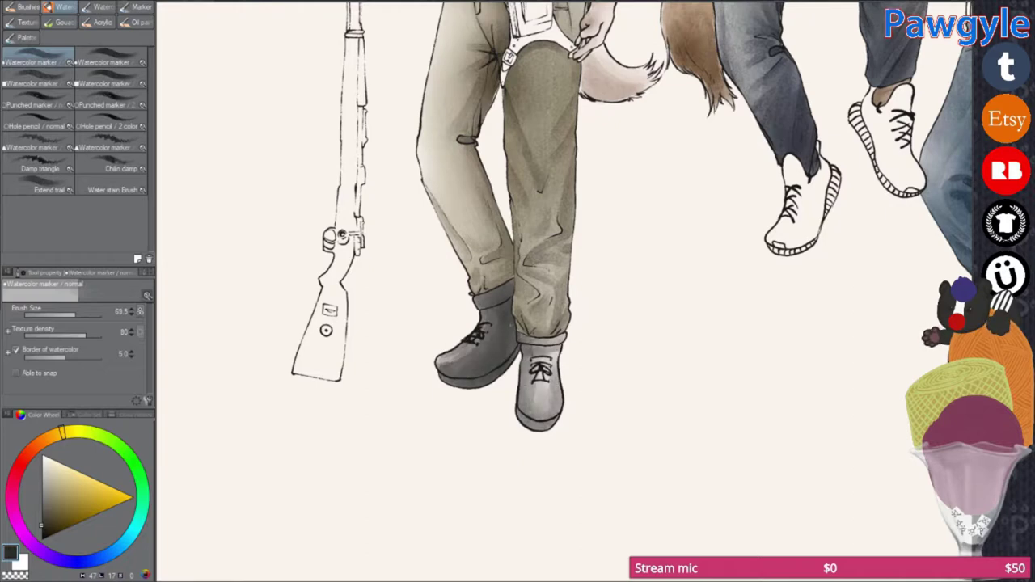
pyautogui.moveTo(527, 355); pyautogui.dragTo(544, 428)
pyautogui.moveTo(522, 337); pyautogui.dragTo(541, 421)
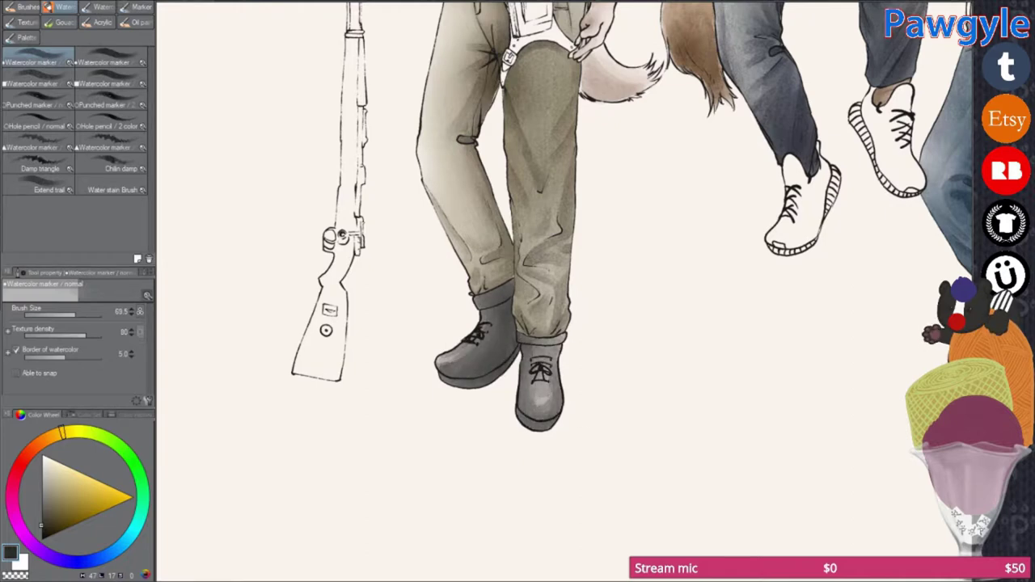
# Step: Deepen the wolf's boots with further dark grey layers from the cuffs down to the toes and soles
pyautogui.hscroll(-2, 566, 242)
pyautogui.scroll(3, 583, 389)
pyautogui.moveTo(486, 194); pyautogui.dragTo(429, 275)
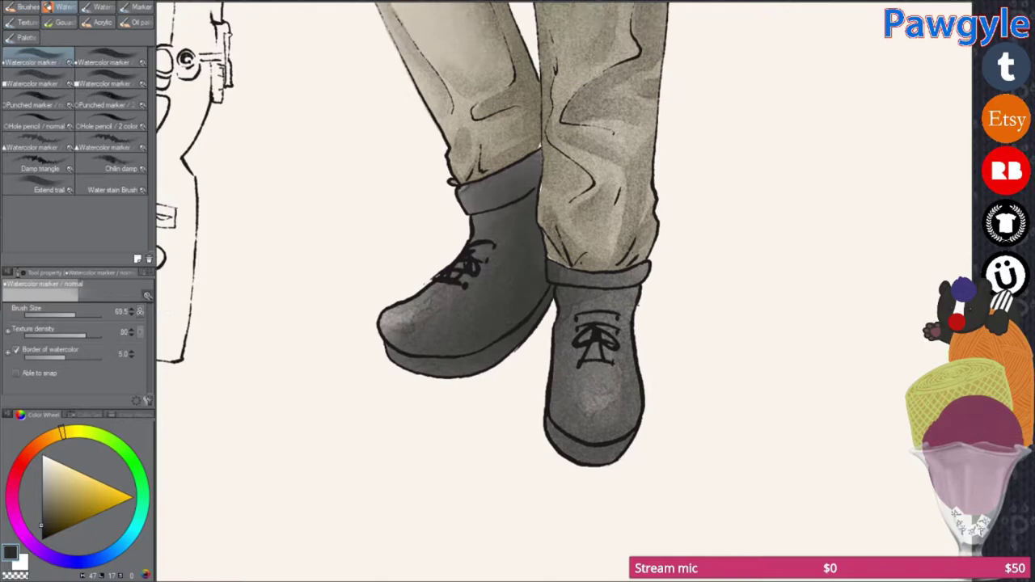
pyautogui.moveTo(591, 308); pyautogui.dragTo(598, 421)
pyautogui.moveTo(493, 186); pyautogui.dragTo(405, 340)
pyautogui.moveTo(607, 353); pyautogui.dragTo(576, 414)
pyautogui.scroll(-2, 612, 422)
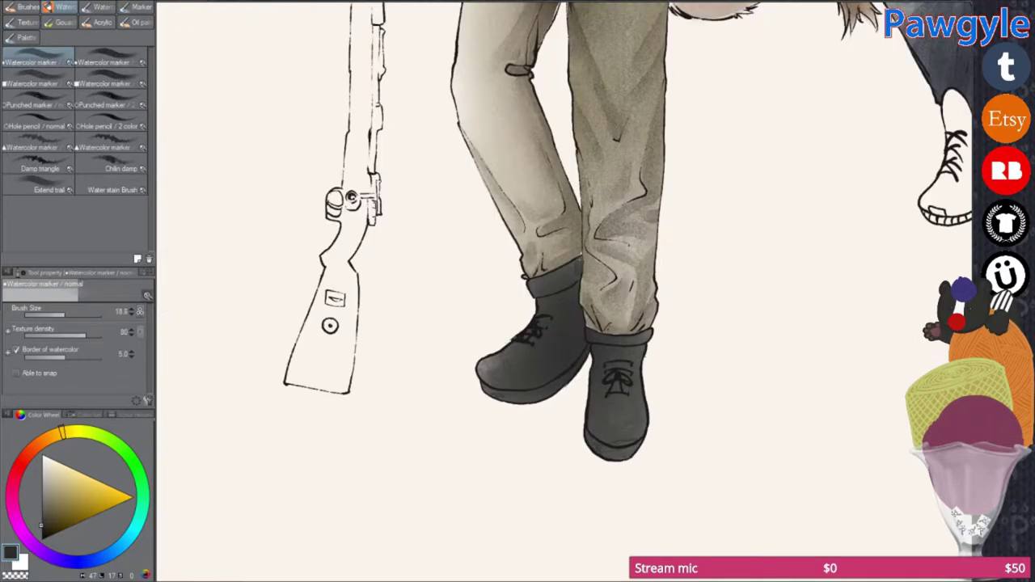
# Step: Shade the shafts, soles and toe edges of the wolf's boots with a smaller dark grey marker
pyautogui.moveTo(553, 288); pyautogui.dragTo(559, 359)
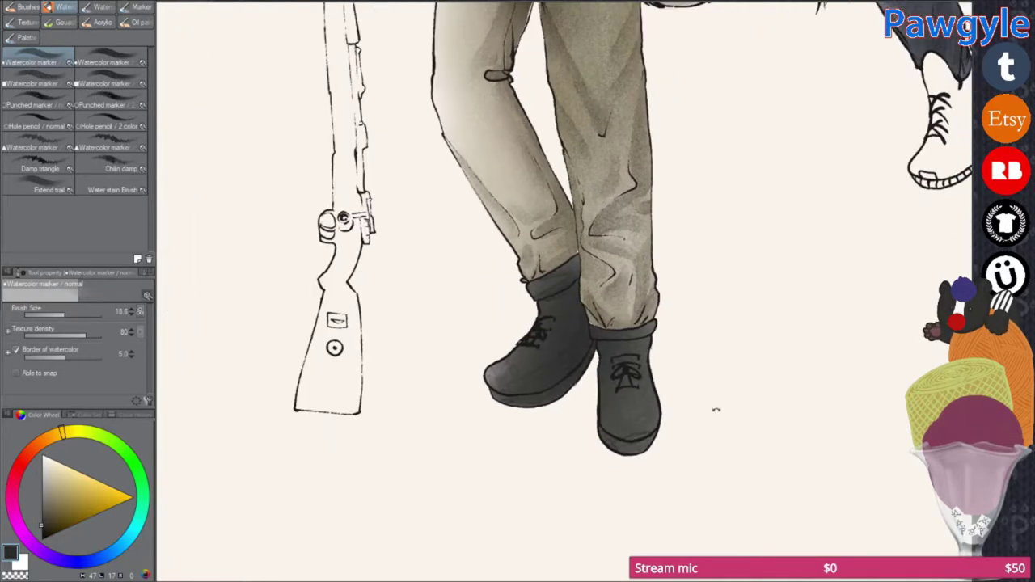
pyautogui.moveTo(716, 410); pyautogui.dragTo(538, 416)
pyautogui.scroll(1, 539, 415)
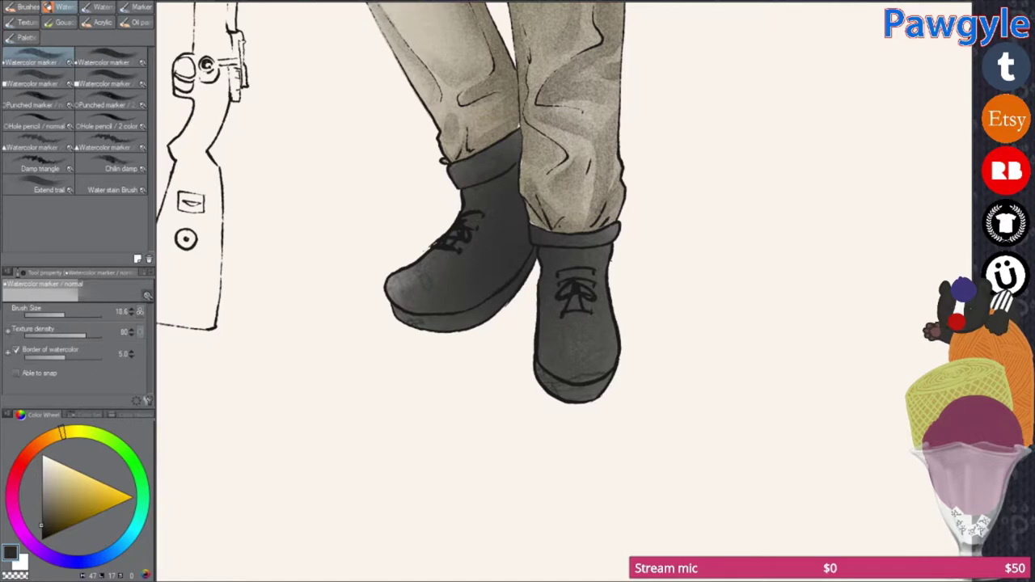
pyautogui.moveTo(399, 215); pyautogui.dragTo(411, 239)
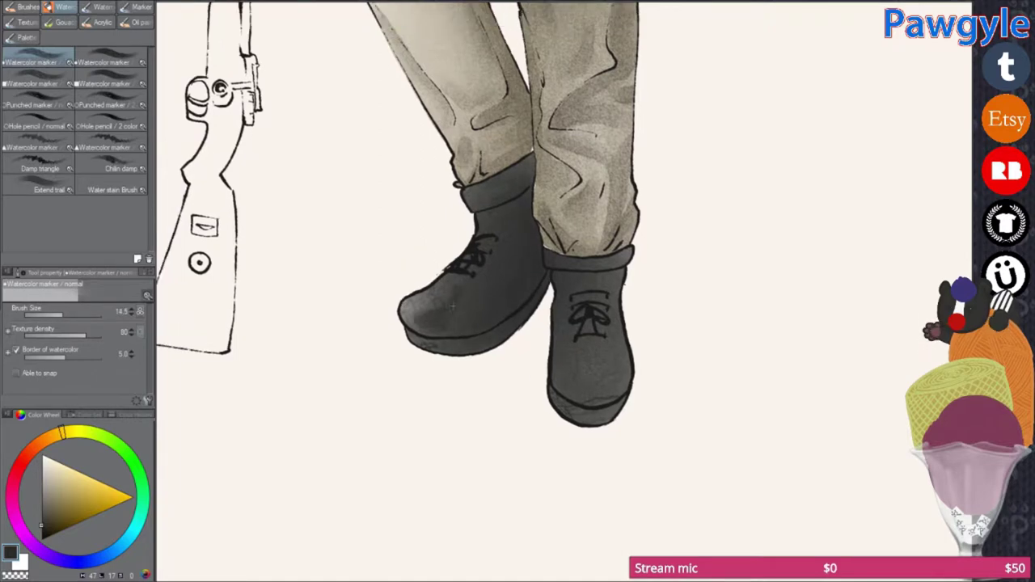
pyautogui.moveTo(452, 306); pyautogui.dragTo(477, 340)
pyautogui.moveTo(783, 346); pyautogui.dragTo(775, 387)
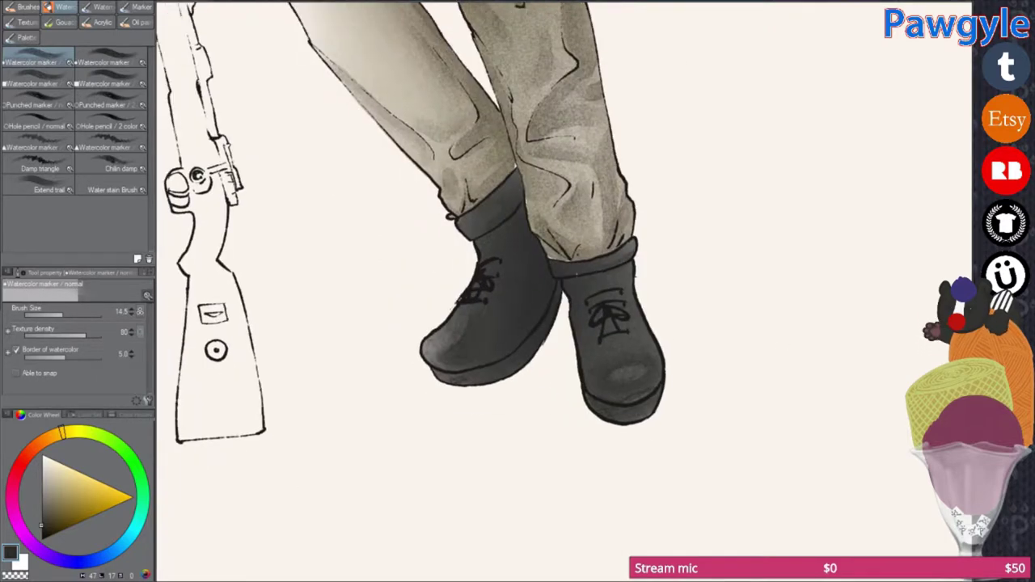
pyautogui.moveTo(557, 428); pyautogui.dragTo(599, 412)
# Step: Choose a light grey and paint soft highlights on the toe caps and front cuff of the wolf's boots
pyautogui.click(42, 469)
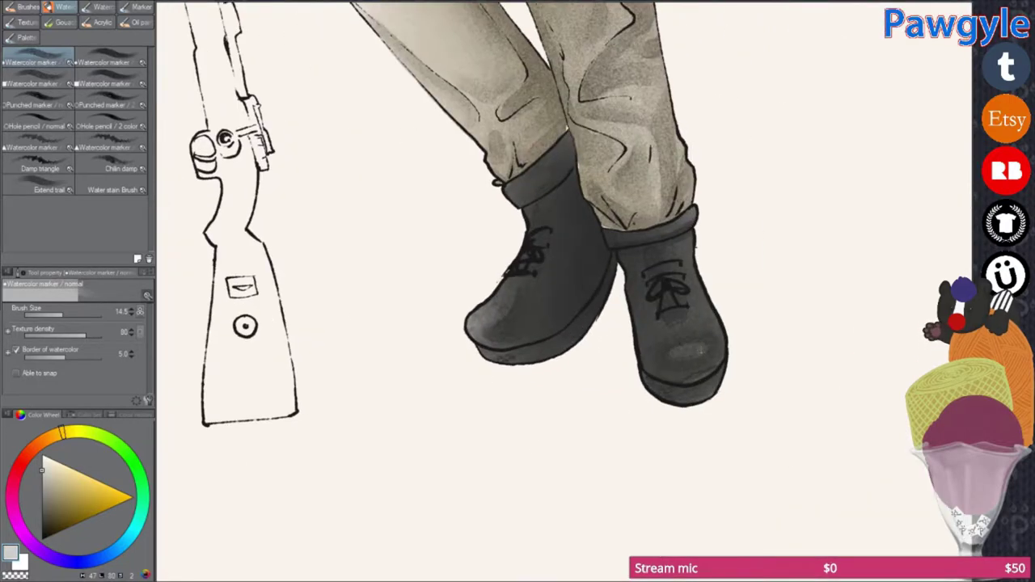
pyautogui.press('^')
pyautogui.press('-')
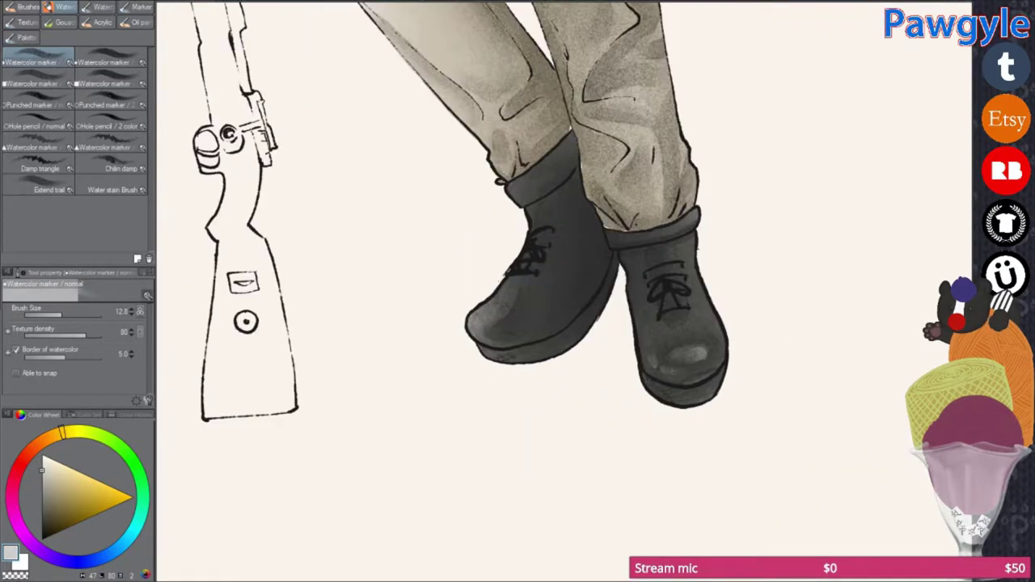
pyautogui.press('^')
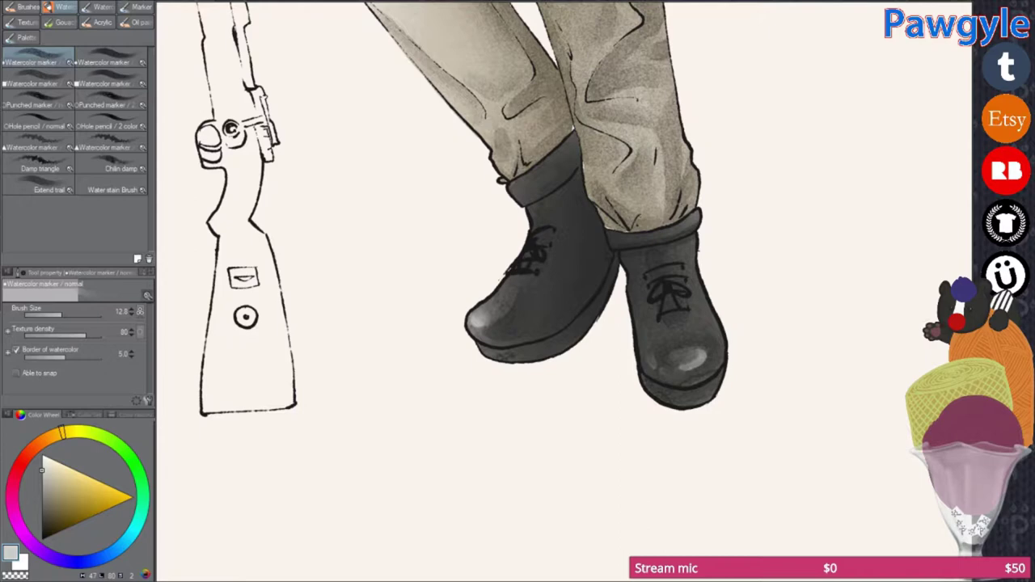
pyautogui.press('-')
pyautogui.moveTo(738, 355); pyautogui.dragTo(720, 365)
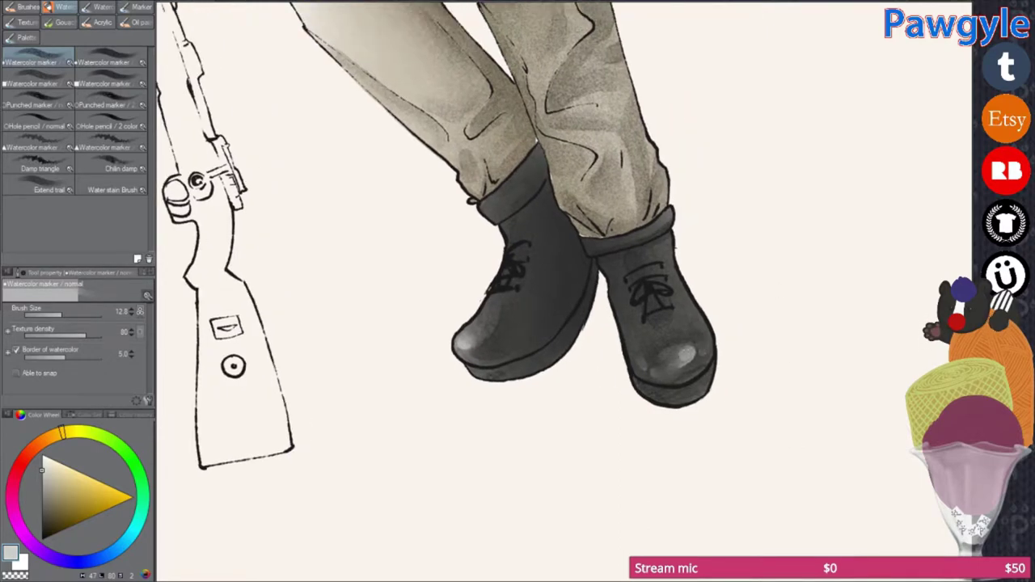
pyautogui.press('^')
pyautogui.press('-')
pyautogui.press('^')
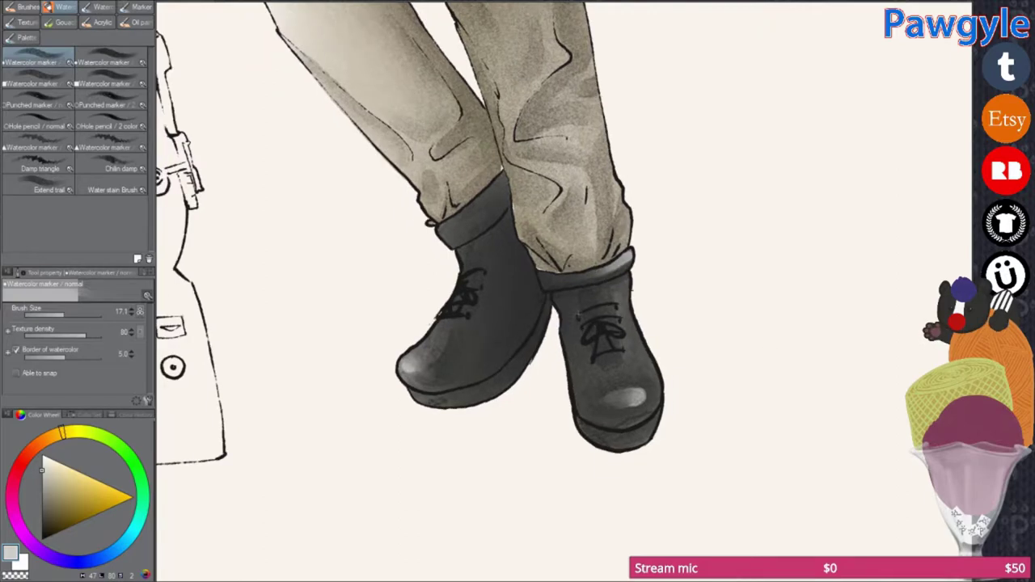
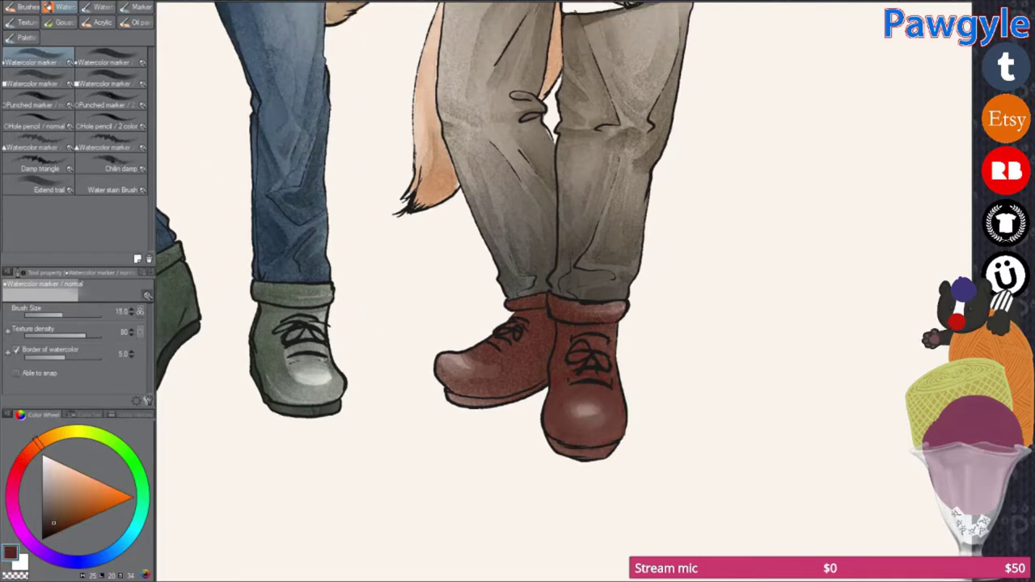
# Step: Darken the soles of the fox's red-brown boots with a near-black brown
pyautogui.scroll(-1, 566, 232)
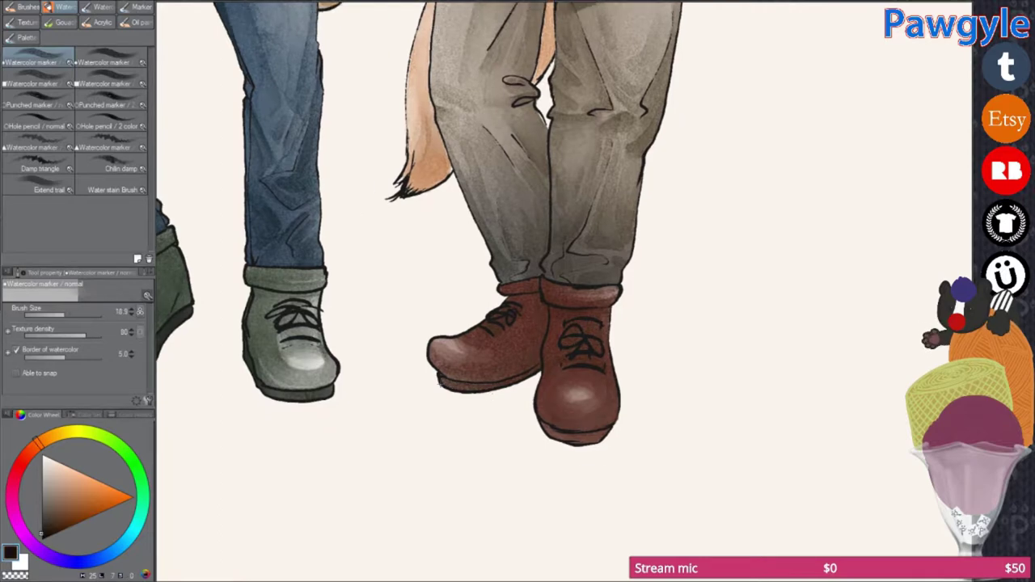
pyautogui.press('x')
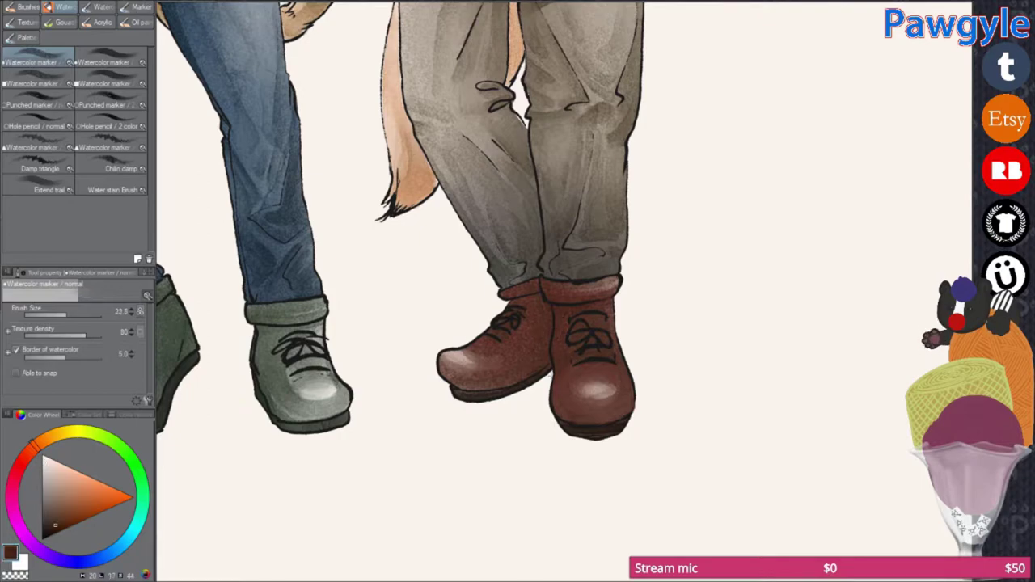
pyautogui.scroll(-2, 514, 434)
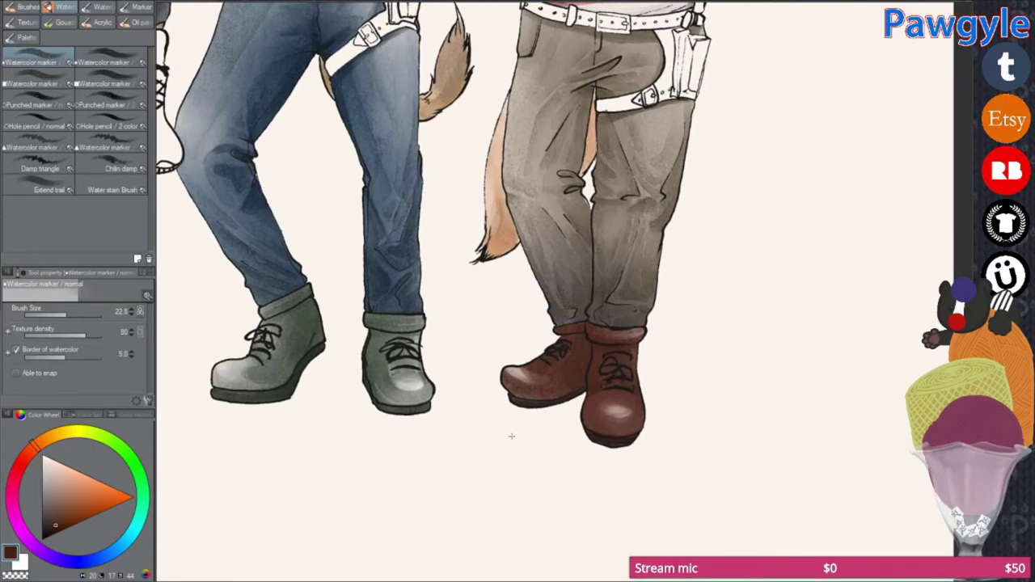
# Step: Choose a pale grey and softly shade the sides of the hyena's white sneakers
pyautogui.scroll(-3, 514, 434)
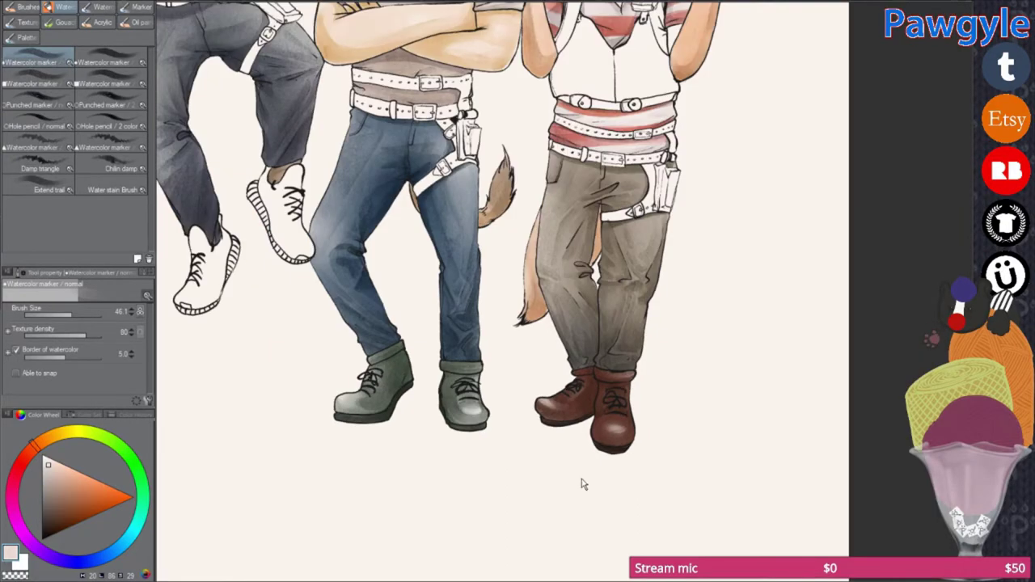
pyautogui.scroll(2, 513, 434)
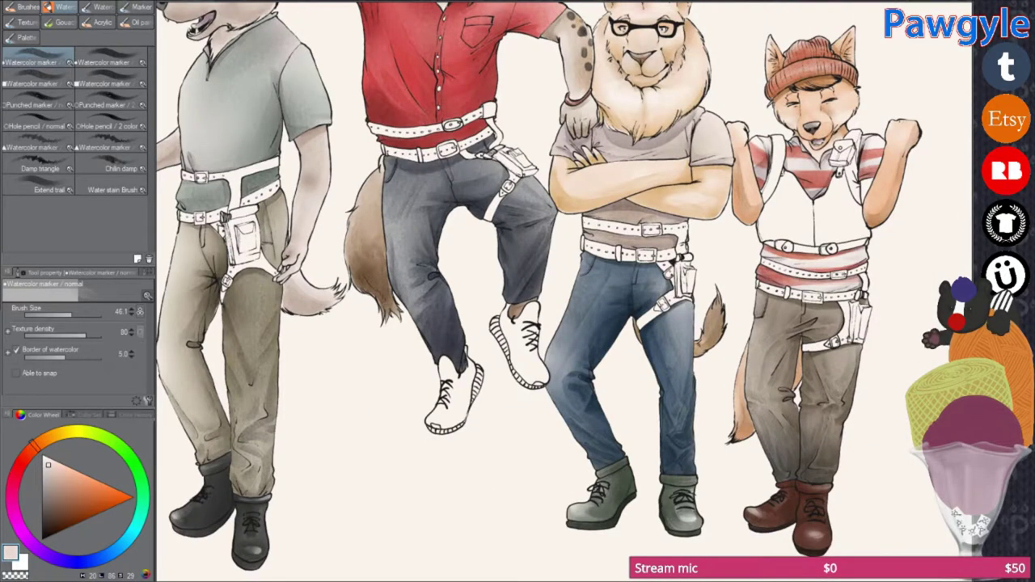
pyautogui.scroll(2, 566, 203)
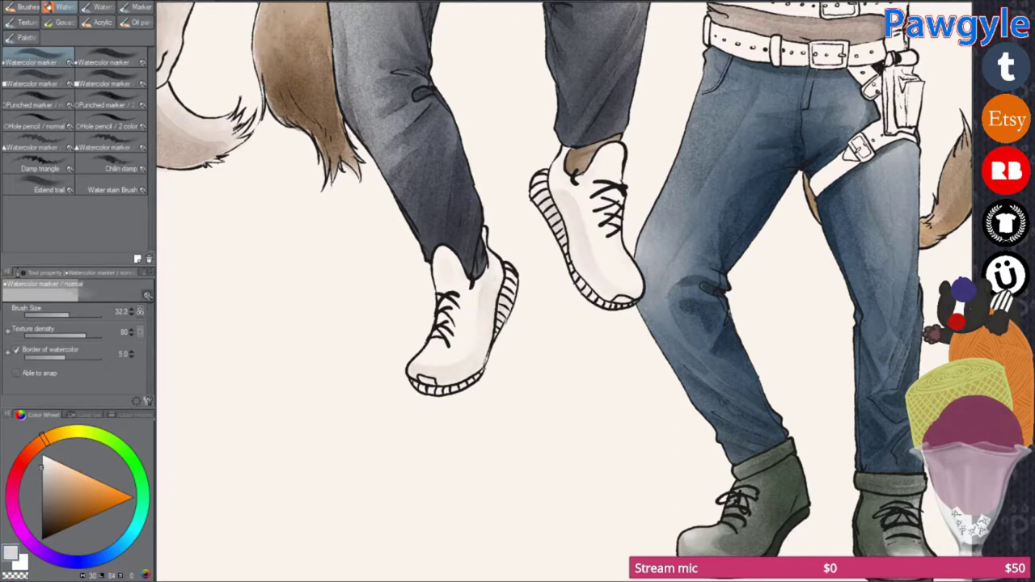
# Step: With a fine black triangular watercolor marker, draw concentric arcs near the toe and chevron stripes down the tongue of the hyena's raised sneaker
pyautogui.click(58, 144)
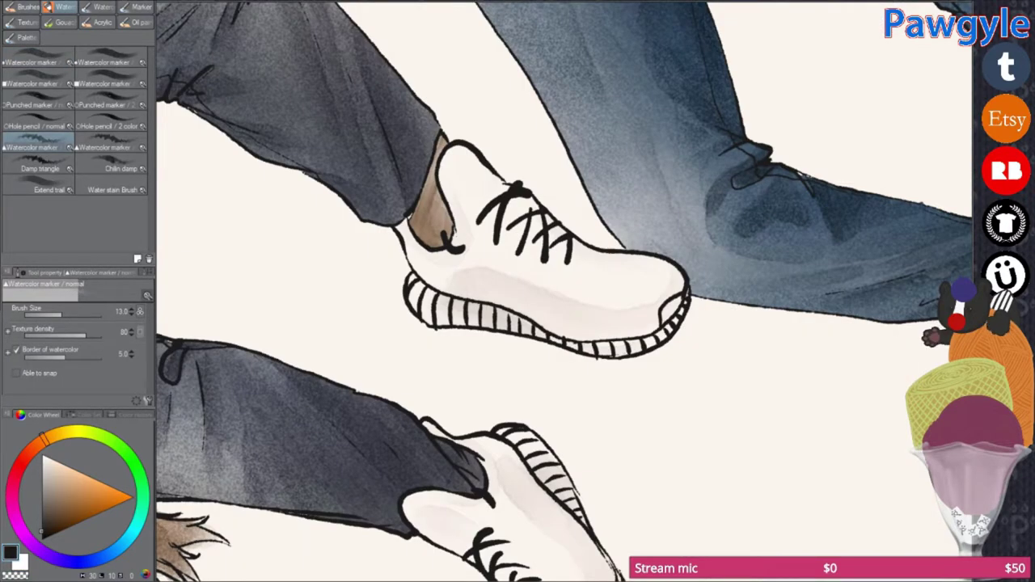
pyautogui.press(']')
pyautogui.moveTo(603, 336)
pyautogui.mouseDown()
pyautogui.moveTo(639, 331)
pyautogui.moveTo(647, 288)
pyautogui.mouseUp()
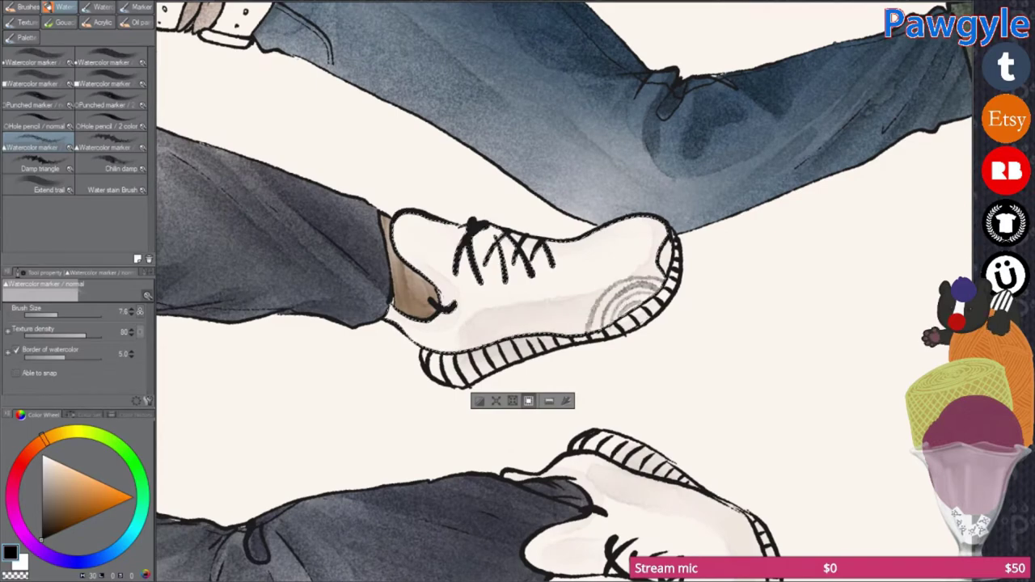
pyautogui.press('-')
pyautogui.moveTo(566, 115); pyautogui.dragTo(603, 153)
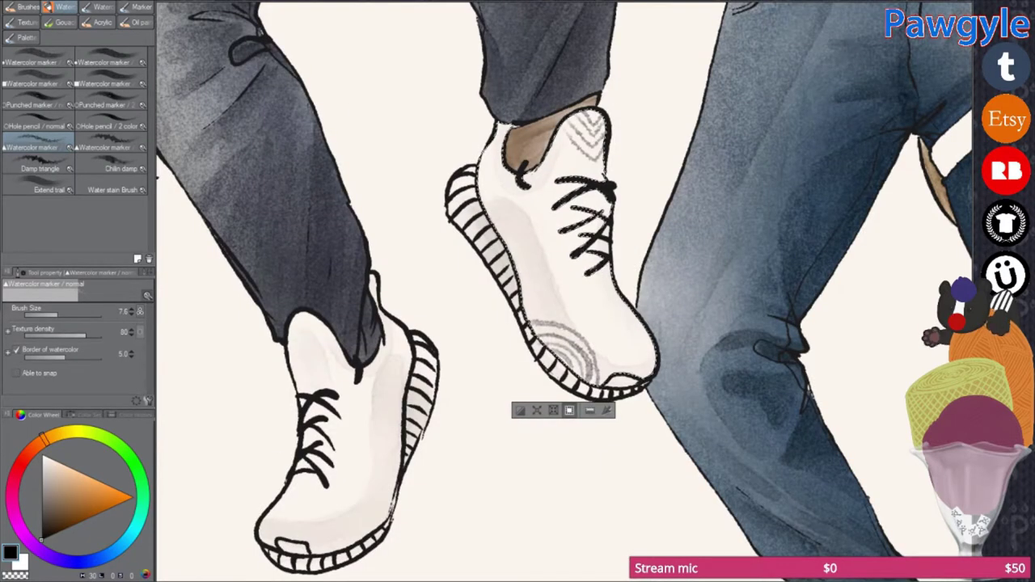
pyautogui.moveTo(599, 122)
pyautogui.mouseDown()
pyautogui.moveTo(562, 144)
pyautogui.moveTo(558, 162)
pyautogui.mouseUp()
pyautogui.press('=')
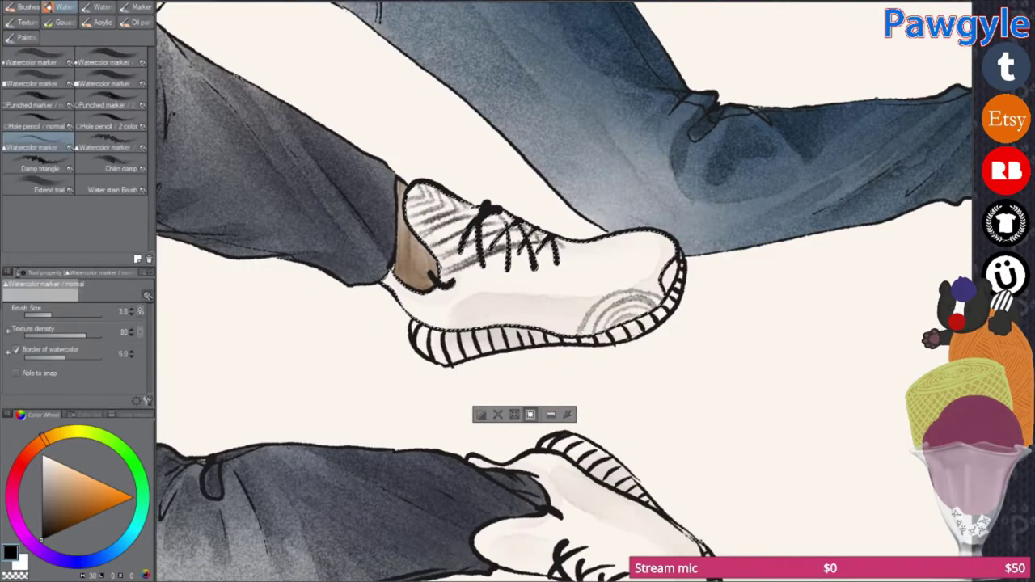
# Step: Extend the curved stripe pattern over the toe and along the side towards the heel of the raised sneaker
pyautogui.press('-')
pyautogui.moveTo(656, 306)
pyautogui.mouseDown()
pyautogui.moveTo(551, 328)
pyautogui.moveTo(526, 320)
pyautogui.mouseUp()
pyautogui.moveTo(622, 275); pyautogui.dragTo(521, 295)
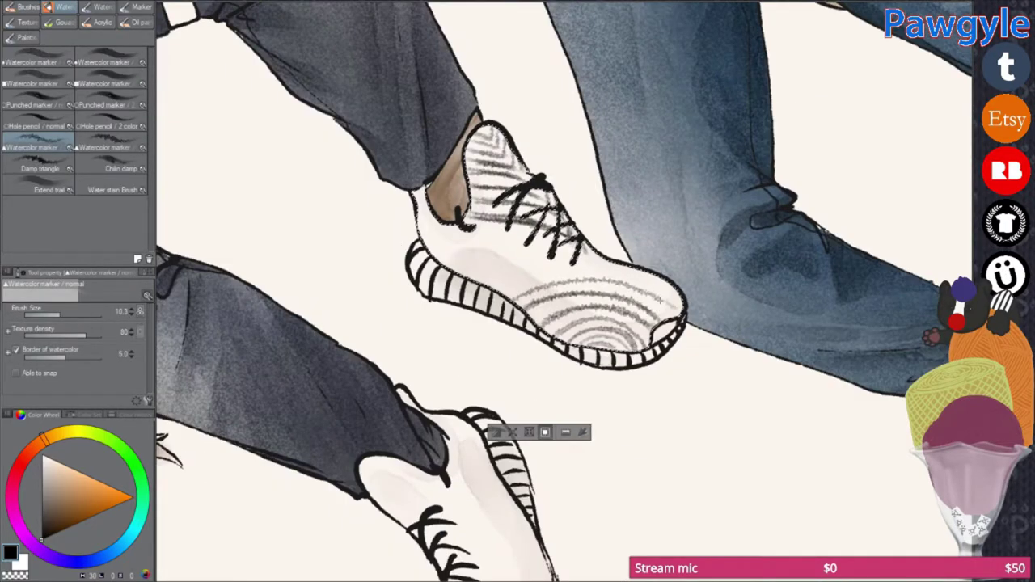
pyautogui.press('=')
pyautogui.moveTo(558, 243); pyautogui.dragTo(485, 303)
pyautogui.moveTo(518, 243); pyautogui.dragTo(453, 323)
pyautogui.moveTo(501, 291); pyautogui.dragTo(404, 348)
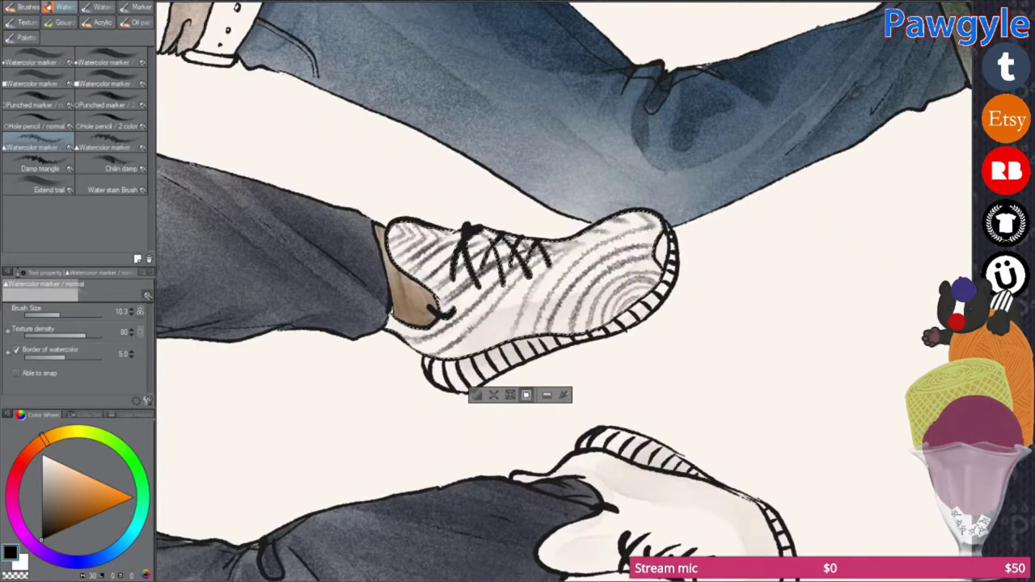
# Step: Complete the stripes around the heel of the raised sneaker and darken the stripes across its upper and toe
pyautogui.press('-')
pyautogui.press('=')
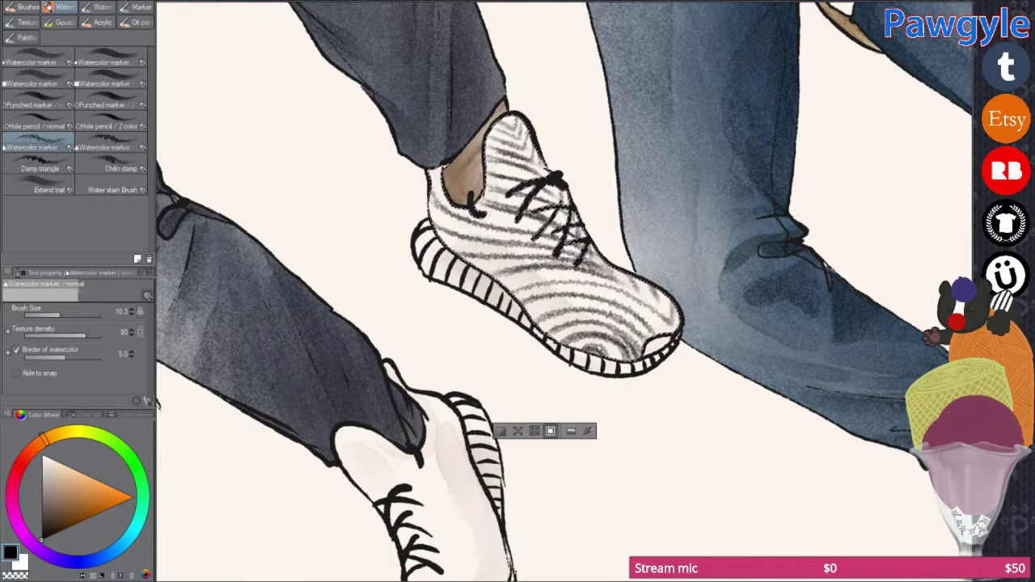
pyautogui.press('=')
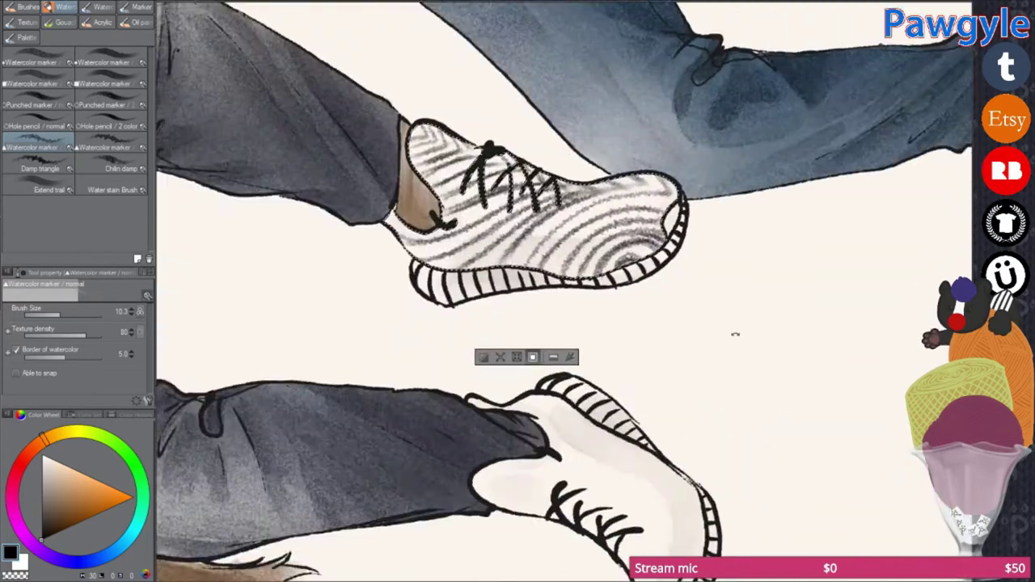
pyautogui.press('-')
pyautogui.moveTo(677, 81); pyautogui.dragTo(697, 144)
pyautogui.moveTo(643, 74)
pyautogui.mouseDown()
pyautogui.moveTo(698, 128)
pyautogui.moveTo(699, 144)
pyautogui.mouseUp()
pyautogui.moveTo(639, 56); pyautogui.dragTo(700, 142)
pyautogui.moveTo(639, 81); pyautogui.dragTo(700, 144)
pyautogui.press('-')
pyautogui.press('[')
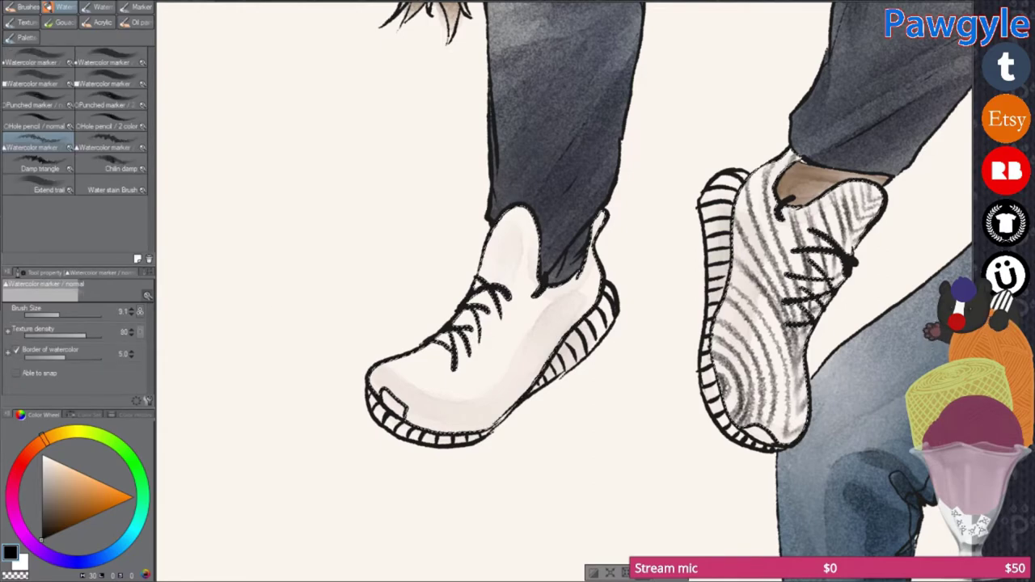
# Step: Enlarge the black triangular watercolor marker and draw chevron stripes down the tongue and upper side of the hyena's lower sneaker
pyautogui.press(']')
pyautogui.press(']')
pyautogui.press(']')
pyautogui.moveTo(494, 243); pyautogui.dragTo(566, 295)
pyautogui.moveTo(481, 315)
pyautogui.mouseDown()
pyautogui.moveTo(578, 291)
pyautogui.moveTo(535, 301)
pyautogui.mouseUp()
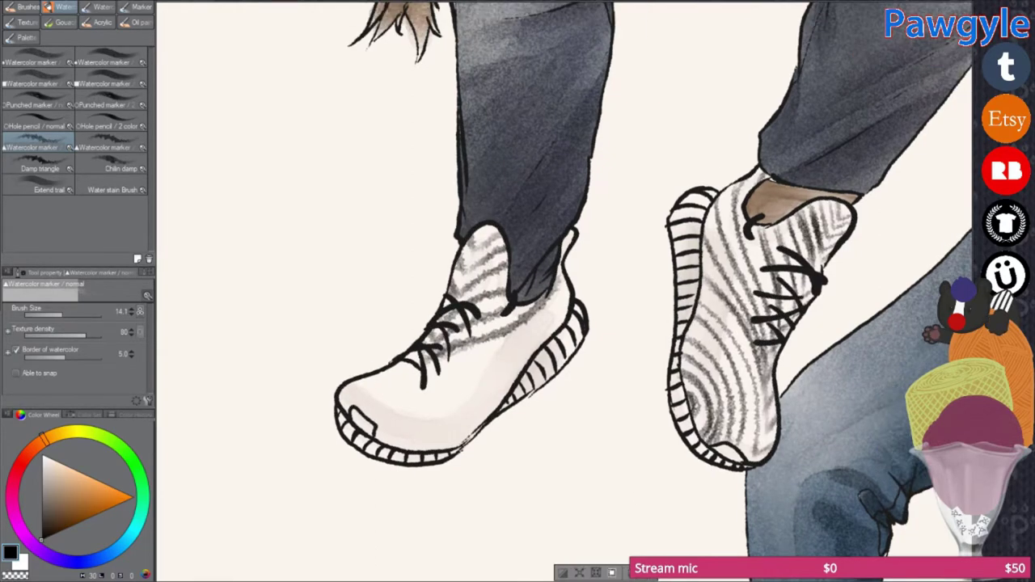
# Step: Extend the curved zebra stripes over the side, heel and toe of the lower sneaker
pyautogui.moveTo(534, 340)
pyautogui.mouseDown()
pyautogui.moveTo(566, 308)
pyautogui.moveTo(566, 275)
pyautogui.mouseUp()
pyautogui.moveTo(420, 397); pyautogui.dragTo(517, 372)
pyautogui.moveTo(408, 380); pyautogui.dragTo(538, 348)
pyautogui.moveTo(449, 416); pyautogui.dragTo(489, 404)
pyautogui.moveTo(473, 332); pyautogui.dragTo(578, 295)
pyautogui.moveTo(477, 315)
pyautogui.mouseDown()
pyautogui.moveTo(590, 243)
pyautogui.moveTo(587, 230)
pyautogui.mouseUp()
pyautogui.moveTo(404, 348); pyautogui.dragTo(411, 372)
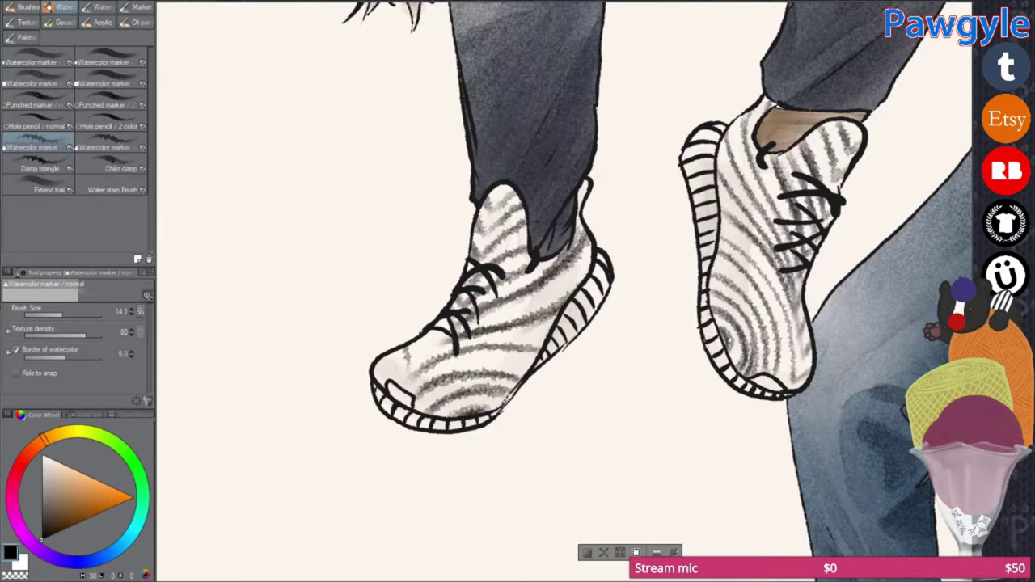
# Step: With the round watercolor marker, lightly tint the hyena's striped sneakers and their soles with pale beige and light grey
pyautogui.scroll(-5, 361, 392)
pyautogui.scroll(5, 497, 348)
pyautogui.keyDown('alt'); pyautogui.click(242, 283); pyautogui.keyUp('alt')
pyautogui.click(37, 62)
pyautogui.scroll(2, 536, 394)
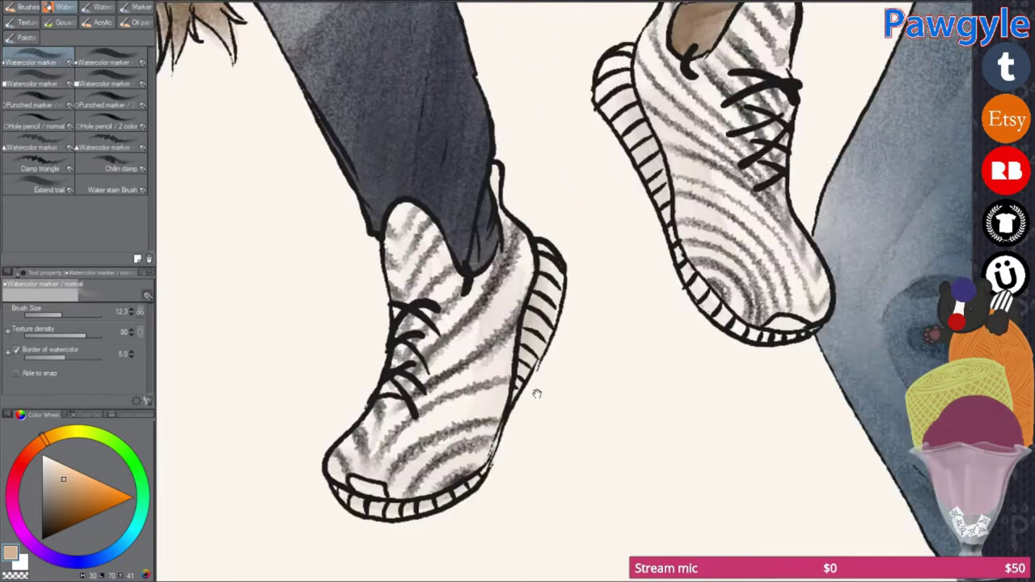
pyautogui.scroll(-3, 585, 434)
pyautogui.scroll(2, 585, 435)
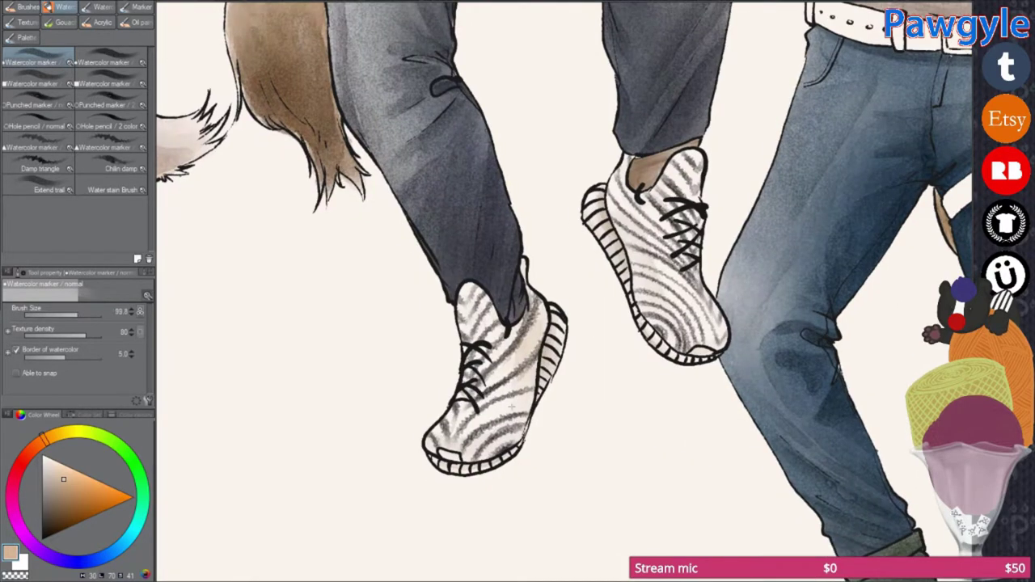
pyautogui.keyDown('alt'); pyautogui.click(176, 491); pyautogui.keyUp('alt')
pyautogui.scroll(1, 176, 491)
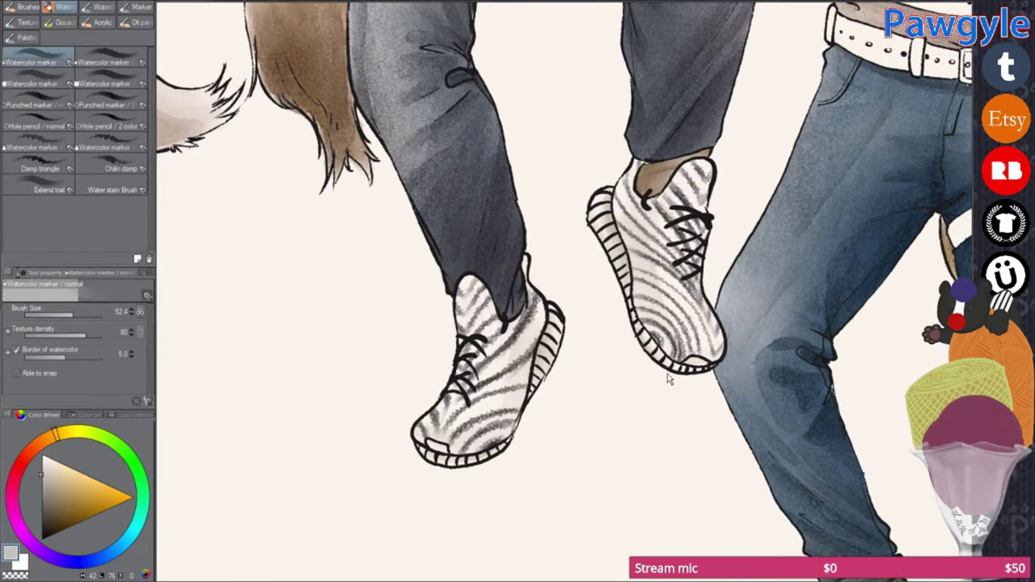
pyautogui.scroll(-3, 567, 324)
pyautogui.scroll(1, 566, 324)
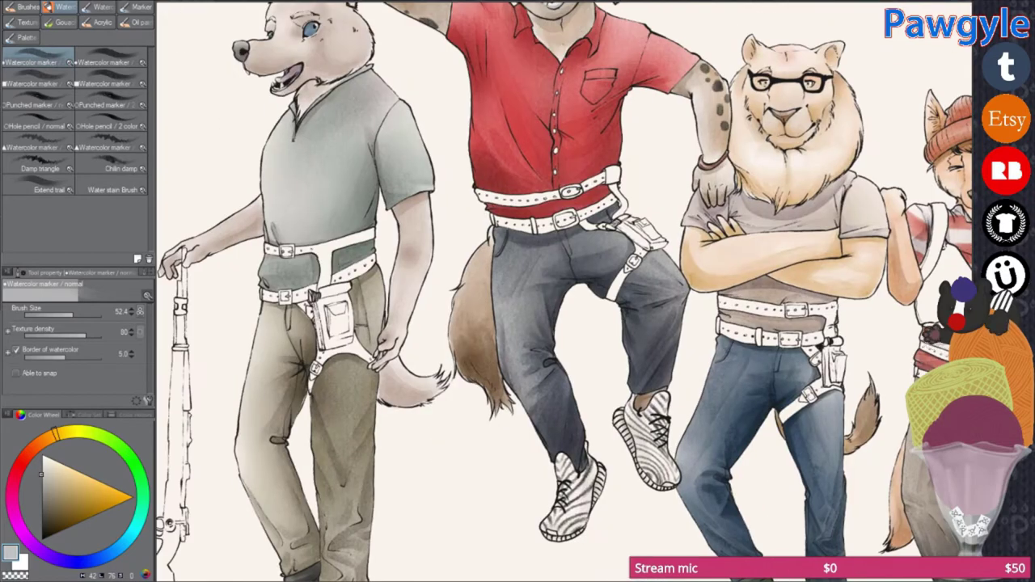
# Step: Lasso the wolf's two belts, thigh harness and pouch as a selection
pyautogui.moveTo(236, 183); pyautogui.dragTo(371, 372)
pyautogui.press('m')
pyautogui.scroll(-1, 566, 292)
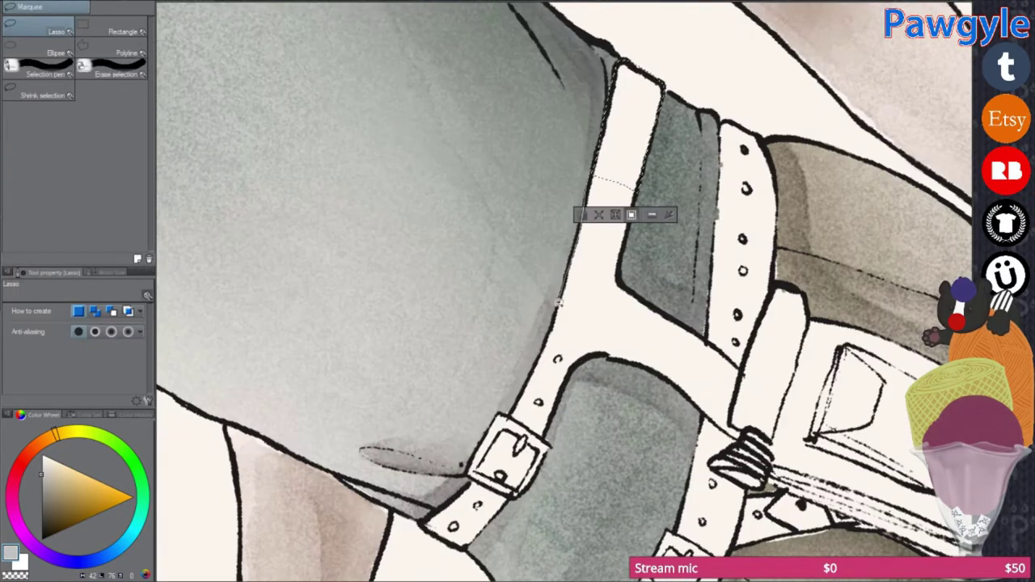
pyautogui.scroll(1, 558, 281)
pyautogui.moveTo(556, 280); pyautogui.dragTo(728, 212)
pyautogui.scroll(-1, 364, 158)
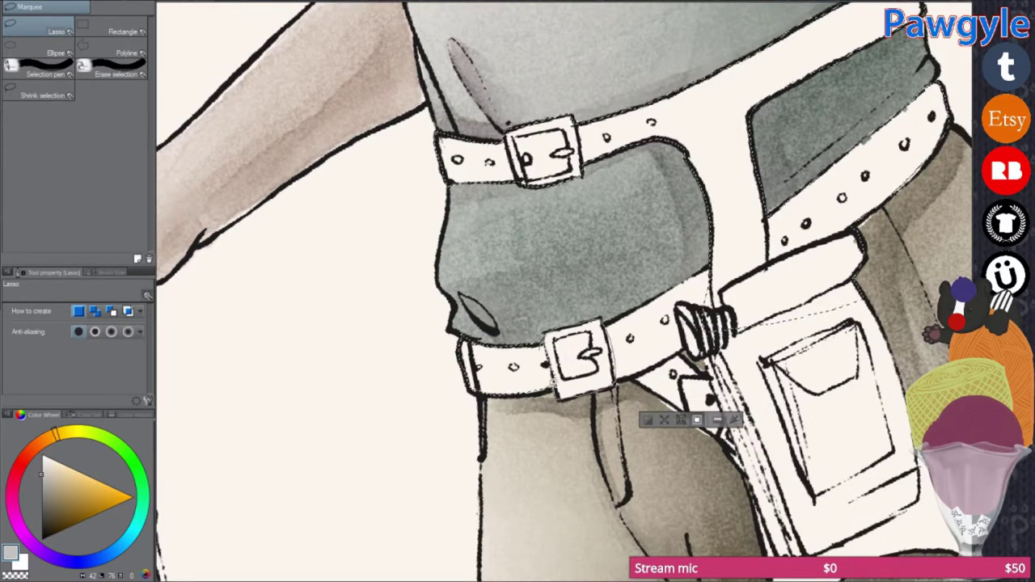
pyautogui.scroll(1, 699, 354)
pyautogui.moveTo(700, 354); pyautogui.dragTo(551, 250)
# Step: Add the hyena's thigh strap, pouch and both waist belts to the selection
pyautogui.moveTo(744, 390); pyautogui.dragTo(654, 152)
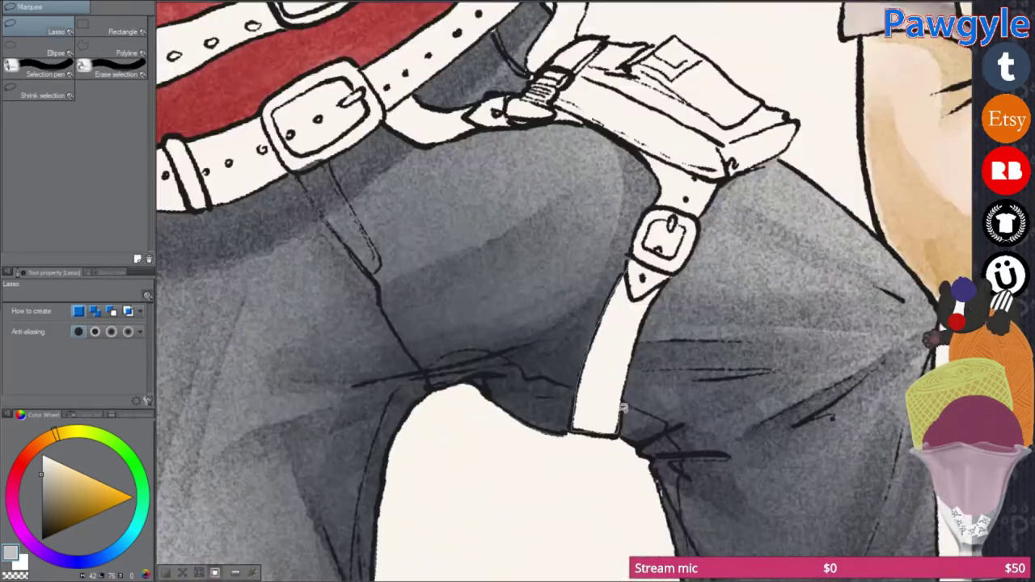
pyautogui.moveTo(623, 408); pyautogui.dragTo(670, 368)
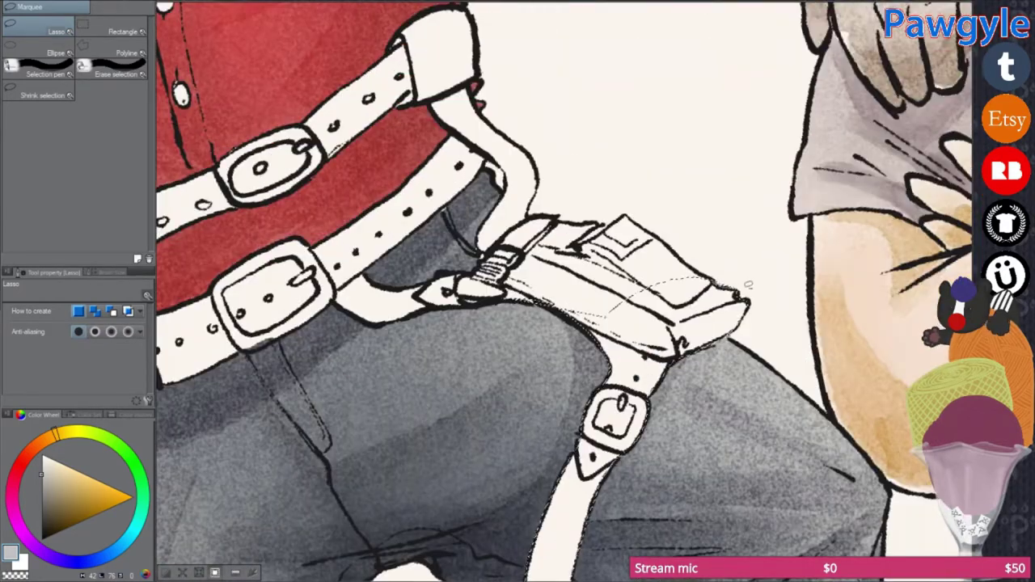
pyautogui.scroll(-2, 534, 276)
pyautogui.scroll(3, 534, 277)
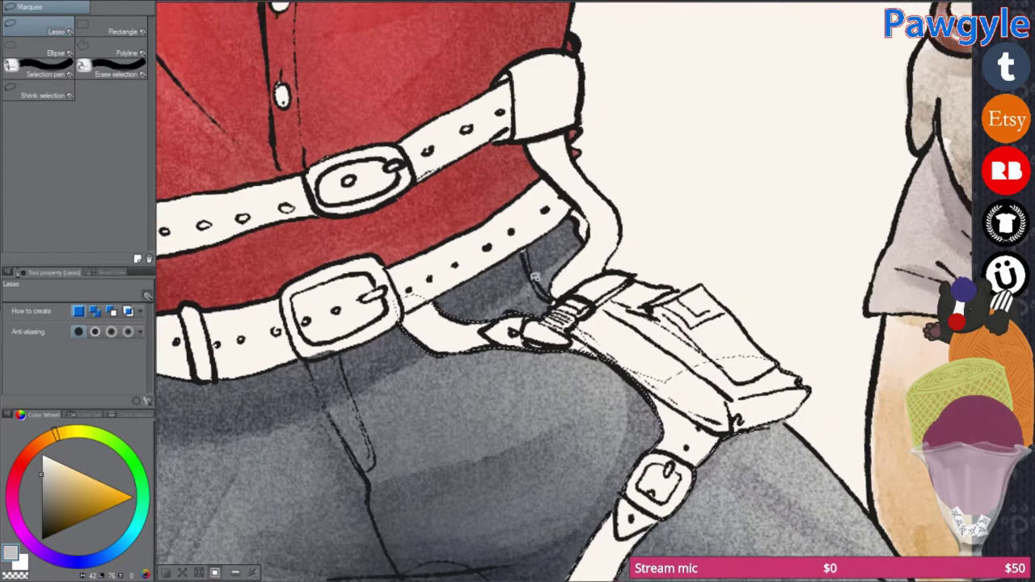
pyautogui.moveTo(672, 389)
pyautogui.mouseDown()
pyautogui.moveTo(728, 510)
pyautogui.moveTo(776, 453)
pyautogui.mouseUp()
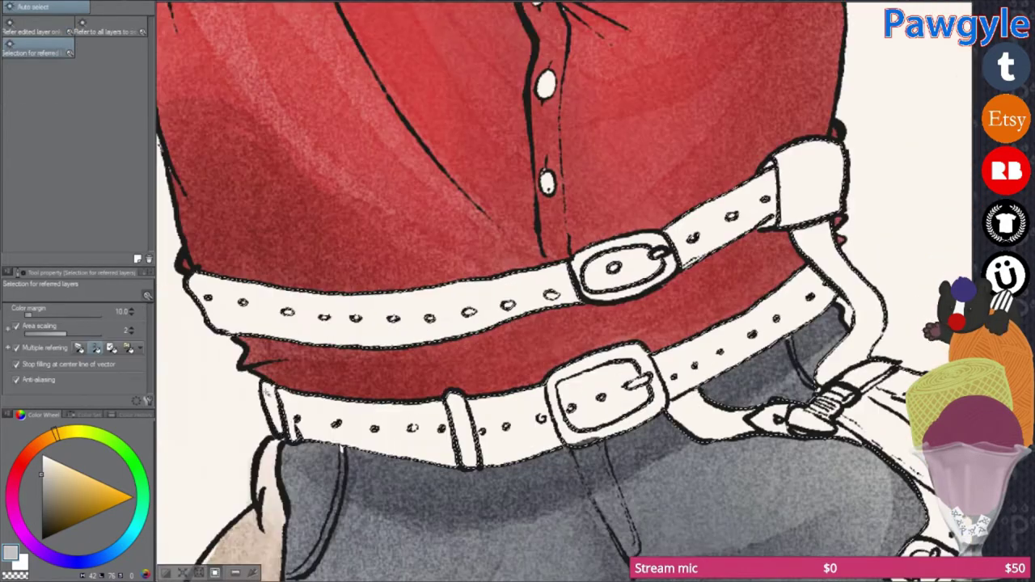
pyautogui.moveTo(809, 243); pyautogui.dragTo(366, 302)
# Step: Add the lion's two belts, pouch and thigh strap to the selection
pyautogui.scroll(-3, 366, 301)
pyautogui.moveTo(485, 567)
pyautogui.mouseDown()
pyautogui.moveTo(566, 364)
pyautogui.moveTo(624, 420)
pyautogui.moveTo(589, 438)
pyautogui.mouseUp()
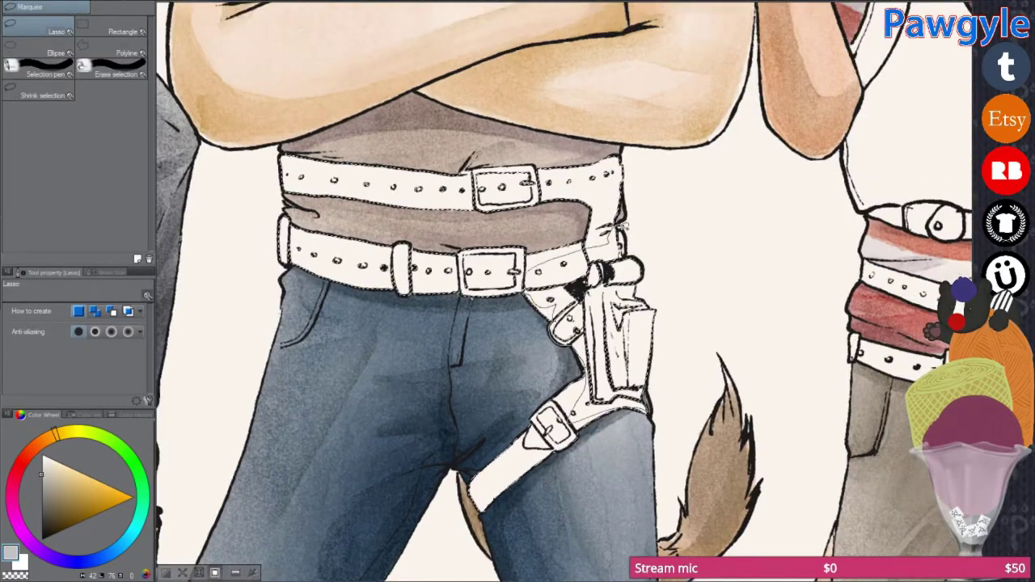
pyautogui.scroll(-1, 657, 399)
pyautogui.moveTo(657, 399); pyautogui.dragTo(695, 421)
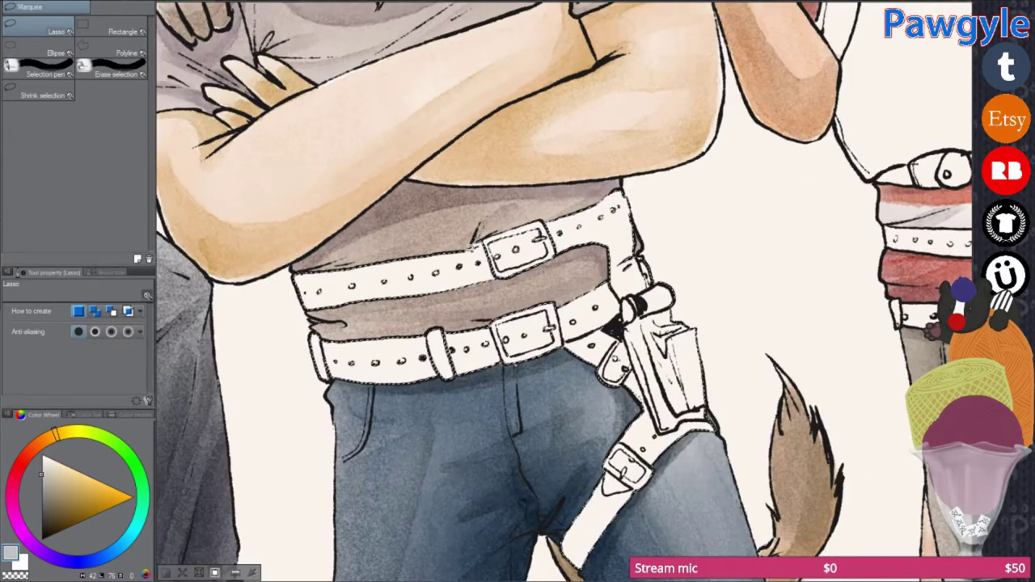
pyautogui.scroll(-2, 631, 261)
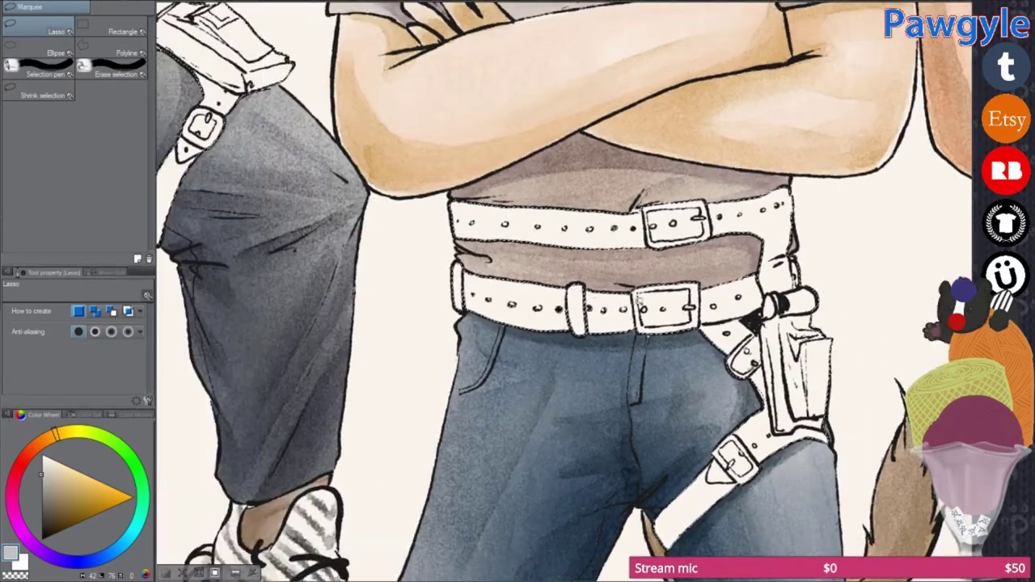
pyautogui.scroll(2, 615, 484)
# Step: Add the two belts, pouch and thigh strap of the character in the red beanie to the selection
pyautogui.press('w')
pyautogui.hscroll(8, 566, 291)
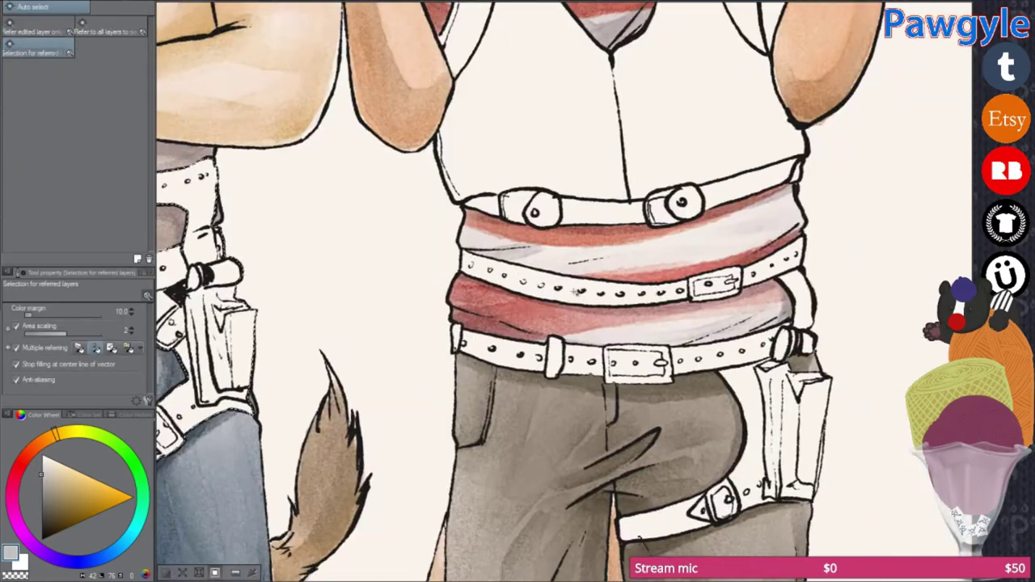
pyautogui.press('m')
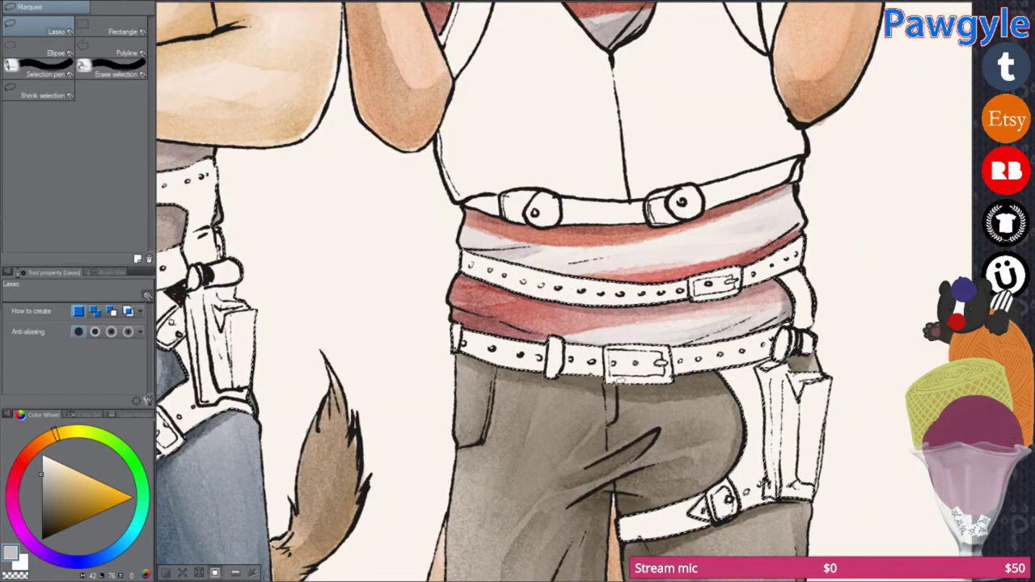
pyautogui.scroll(-3, 518, 291)
pyautogui.hscroll(3, 517, 291)
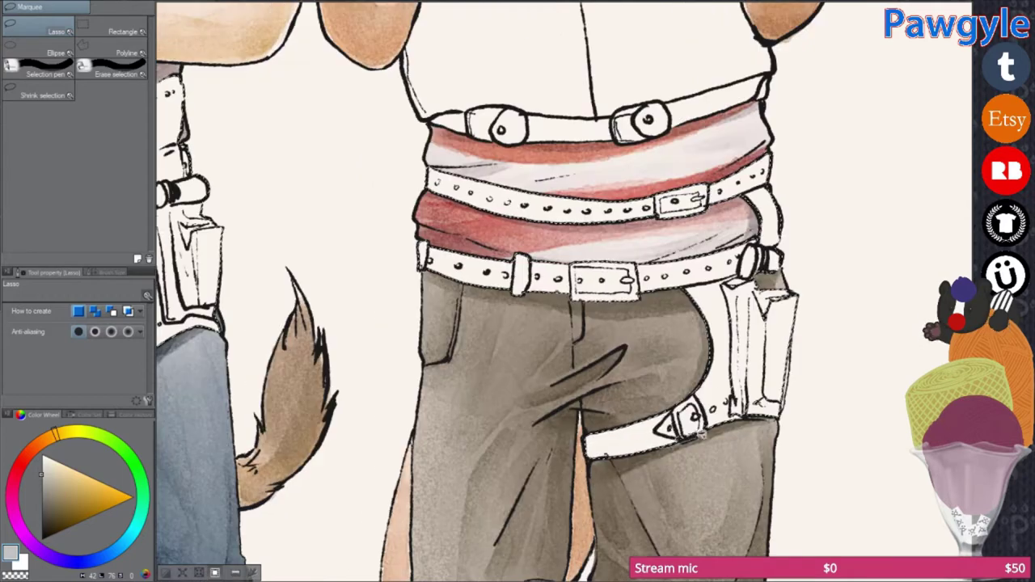
pyautogui.scroll(3, 661, 417)
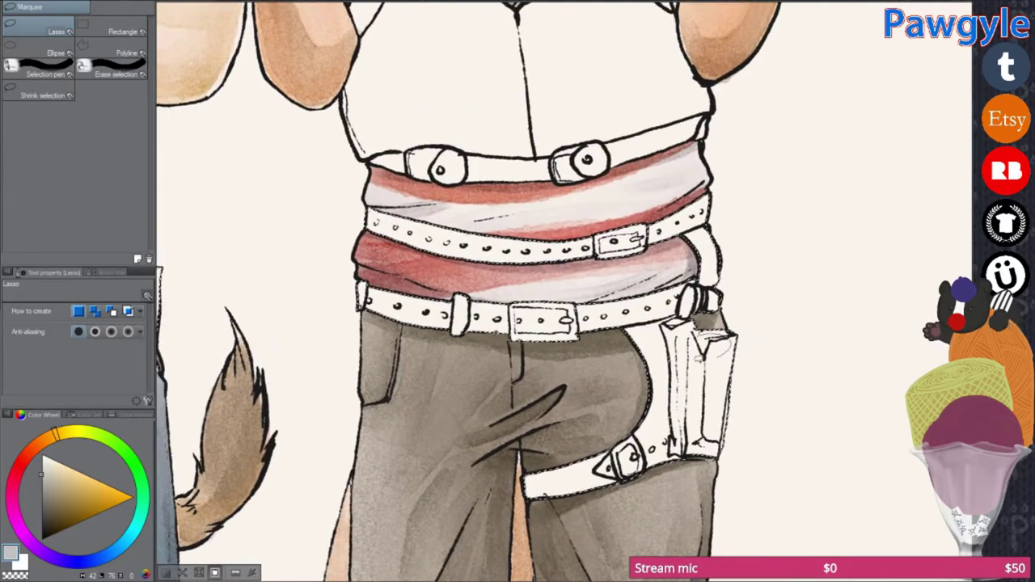
# Step: Wash the wolf's selected belts, harness and pouch with a dark muted green, and pick an orange hue for the leather
pyautogui.hotkey('ctrl', '0')
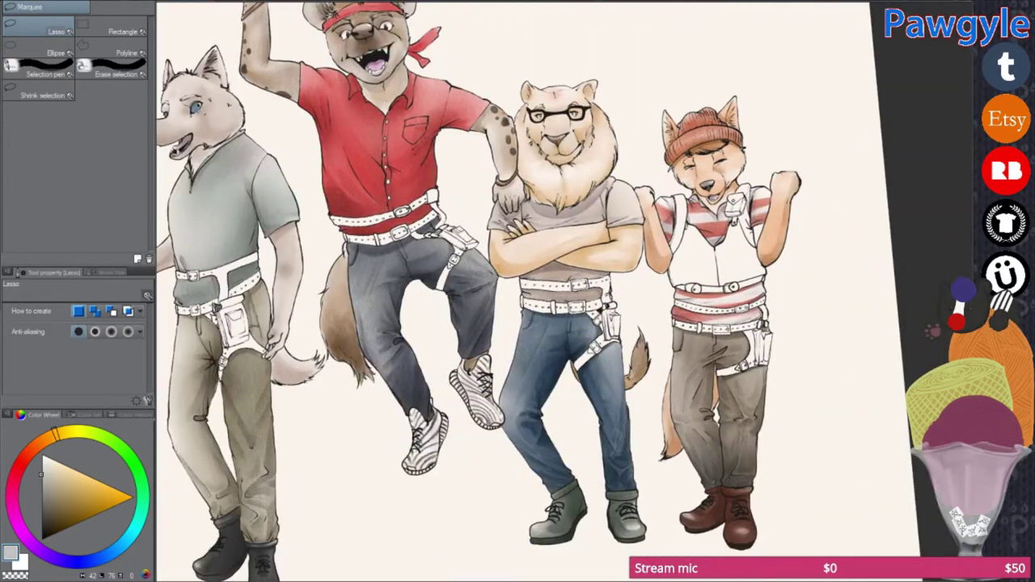
pyautogui.press('b')
pyautogui.click(54, 516)
pyautogui.scroll(3, 194, 211)
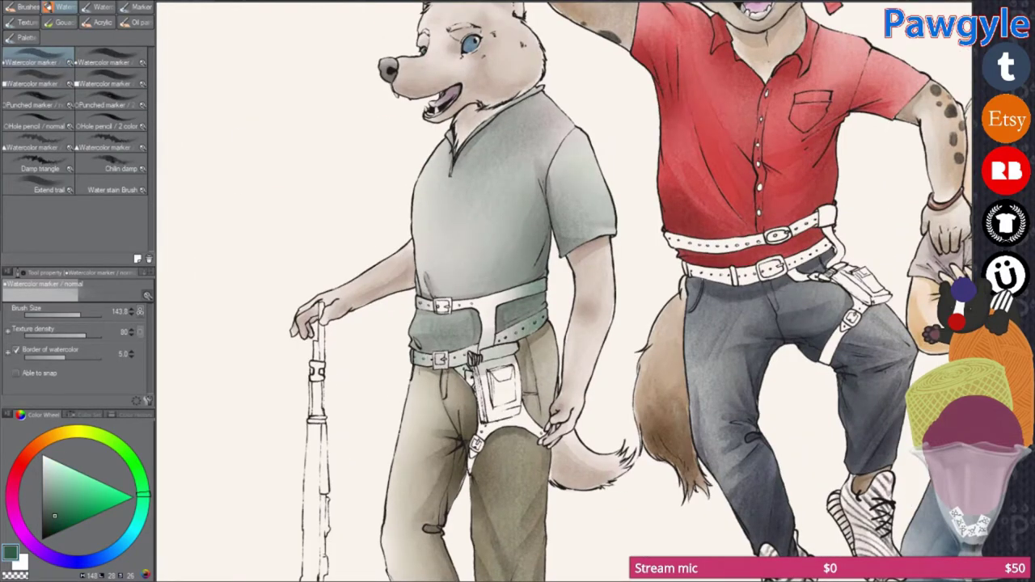
pyautogui.scroll(2, 502, 363)
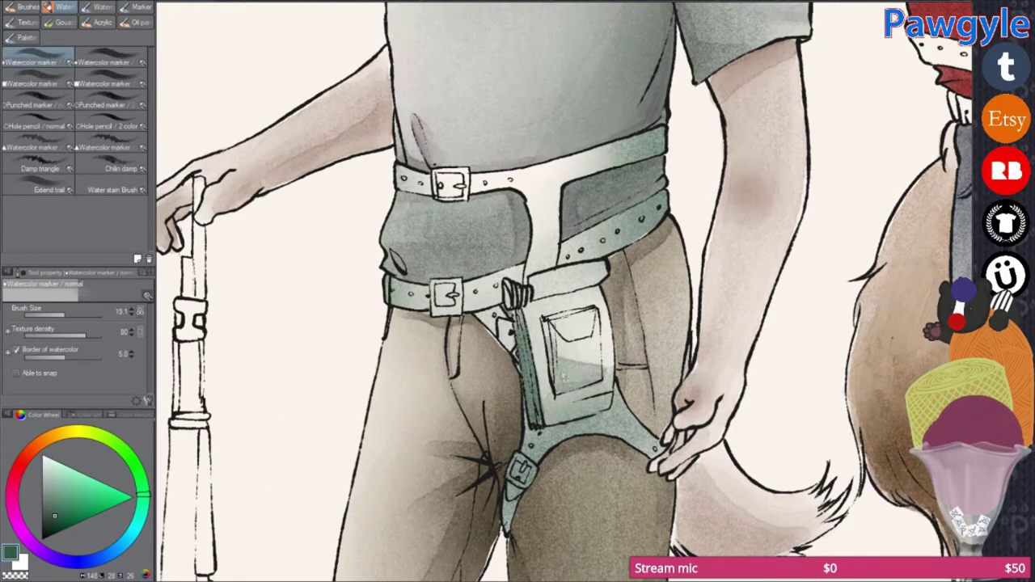
pyautogui.moveTo(578, 406); pyautogui.dragTo(597, 408)
pyautogui.click(36, 445)
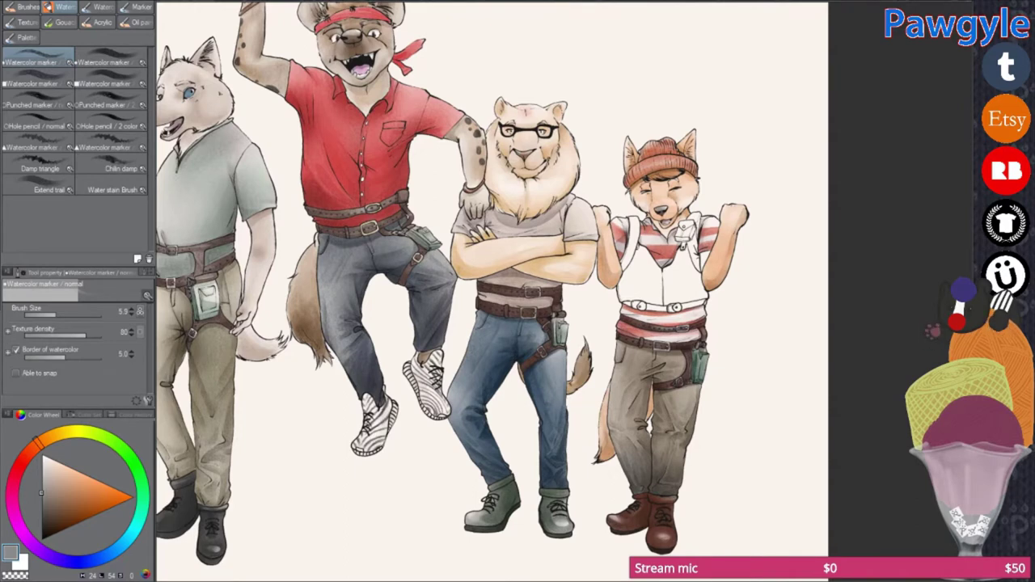
# Step: Shade the ridged soles of the hyena's sneakers with a grey watercolor marker, enlarging the brush
pyautogui.moveTo(432, 197); pyautogui.dragTo(533, 216)
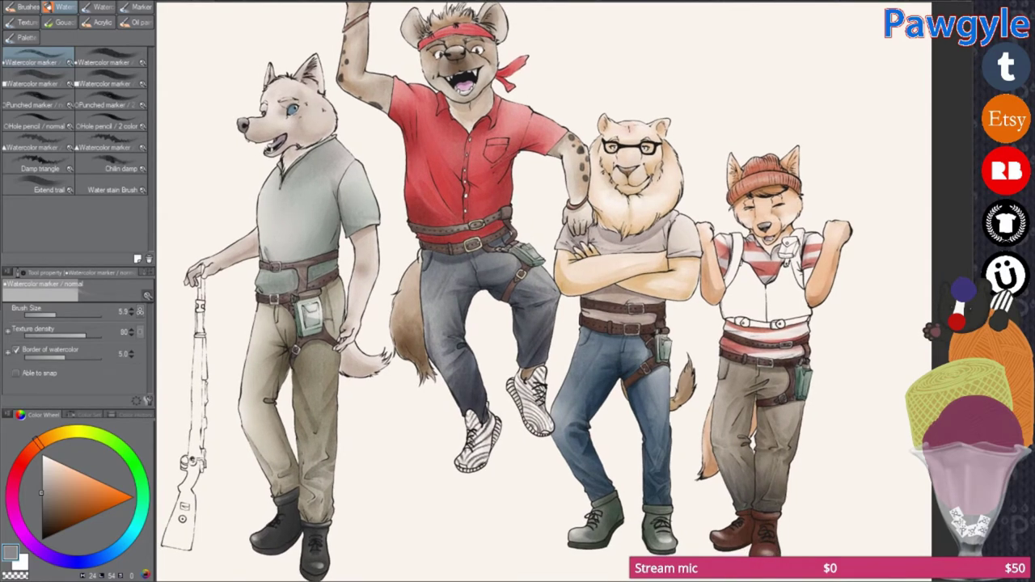
pyautogui.scroll(4, 394, 433)
pyautogui.moveTo(518, 291)
pyautogui.mouseDown()
pyautogui.moveTo(518, 243)
pyautogui.moveTo(582, 170)
pyautogui.mouseUp()
pyautogui.moveTo(518, 292); pyautogui.dragTo(481, 360)
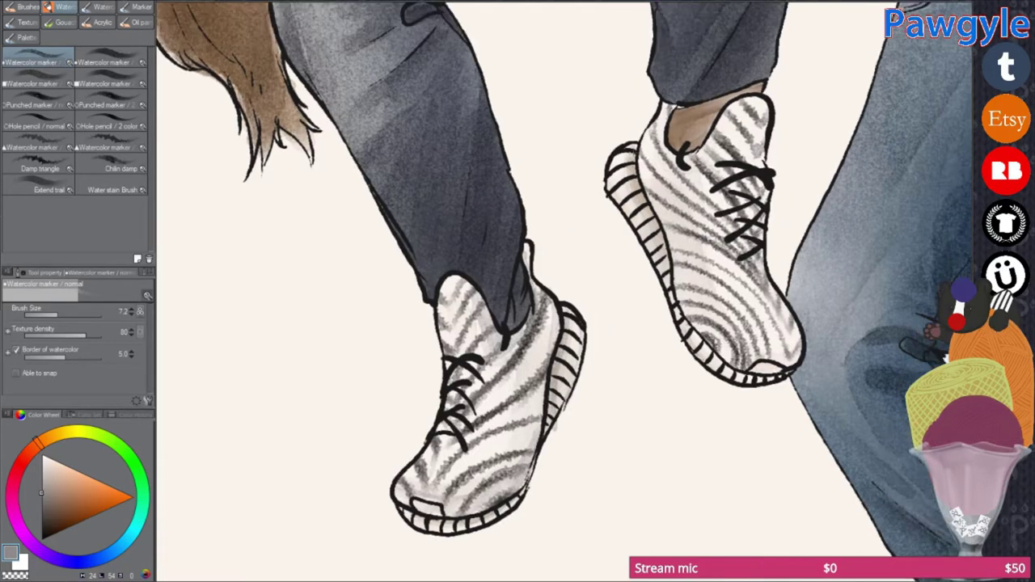
pyautogui.press(']')
pyautogui.press(']')
pyautogui.press(']')
pyautogui.press(']')
pyautogui.scroll(-2, 517, 291)
pyautogui.scroll(-3, 518, 291)
pyautogui.scroll(5, 517, 404)
pyautogui.press('m')
pyautogui.moveTo(402, 60); pyautogui.dragTo(603, 318)
pyautogui.scroll(1, 504, 239)
pyautogui.moveTo(495, 305); pyautogui.dragTo(511, 425)
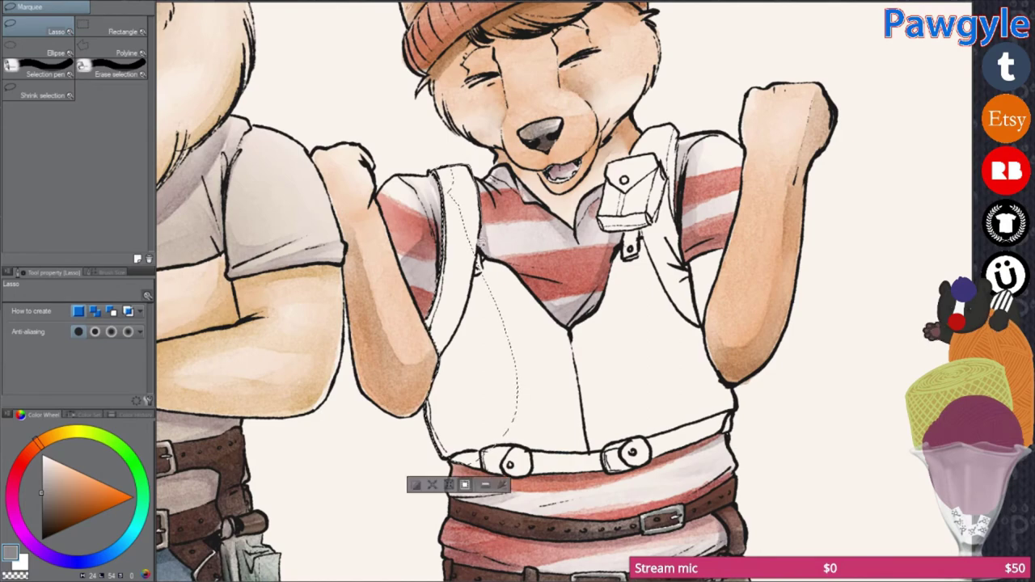
pyautogui.moveTo(517, 324); pyautogui.dragTo(416, 245)
pyautogui.moveTo(558, 160); pyautogui.dragTo(506, 278)
pyautogui.moveTo(534, 243); pyautogui.dragTo(655, 308)
pyautogui.moveTo(501, 308); pyautogui.dragTo(489, 364)
pyautogui.moveTo(598, 190)
pyautogui.mouseDown()
pyautogui.moveTo(655, 243)
pyautogui.moveTo(615, 275)
pyautogui.mouseUp()
pyautogui.moveTo(501, 243); pyautogui.dragTo(518, 364)
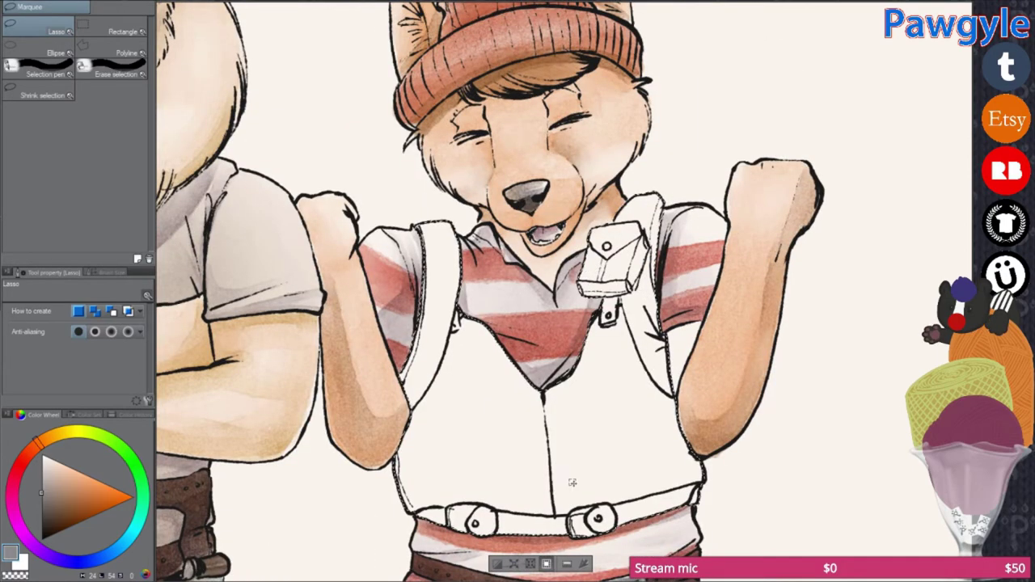
pyautogui.moveTo(585, 434); pyautogui.dragTo(585, 425)
pyautogui.hotkey('ctrl', 'd')
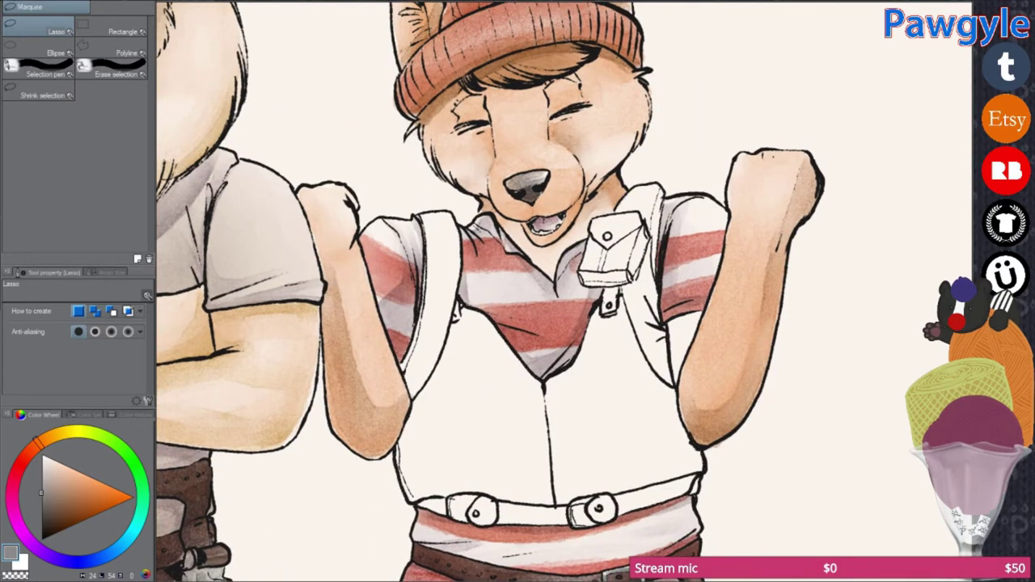
# Step: Select the beanie-wearing character's vest, wash it with pale bluish green and dab darker green patches on both halves
pyautogui.moveTo(517, 323); pyautogui.dragTo(544, 288)
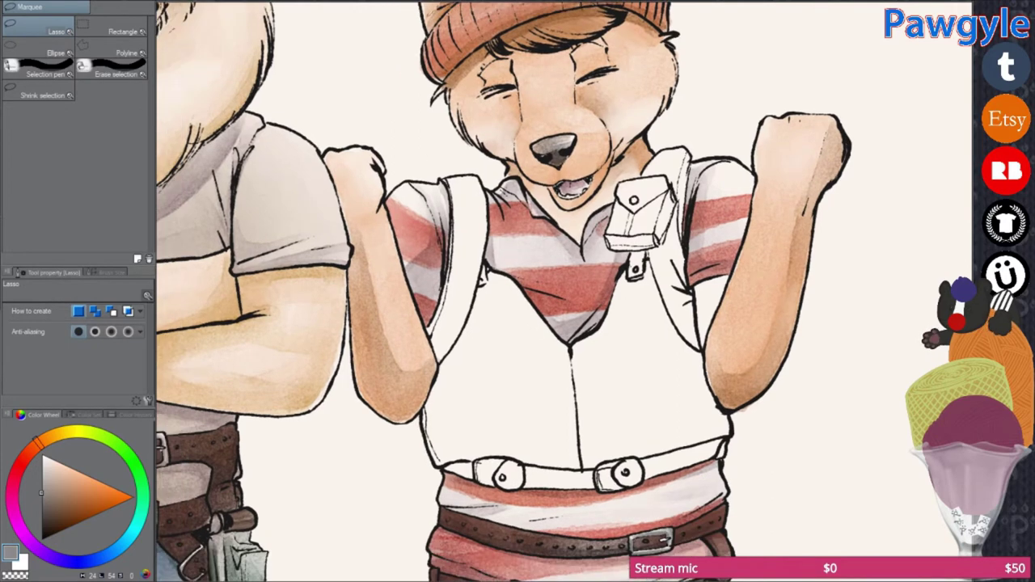
pyautogui.moveTo(517, 324); pyautogui.dragTo(507, 306)
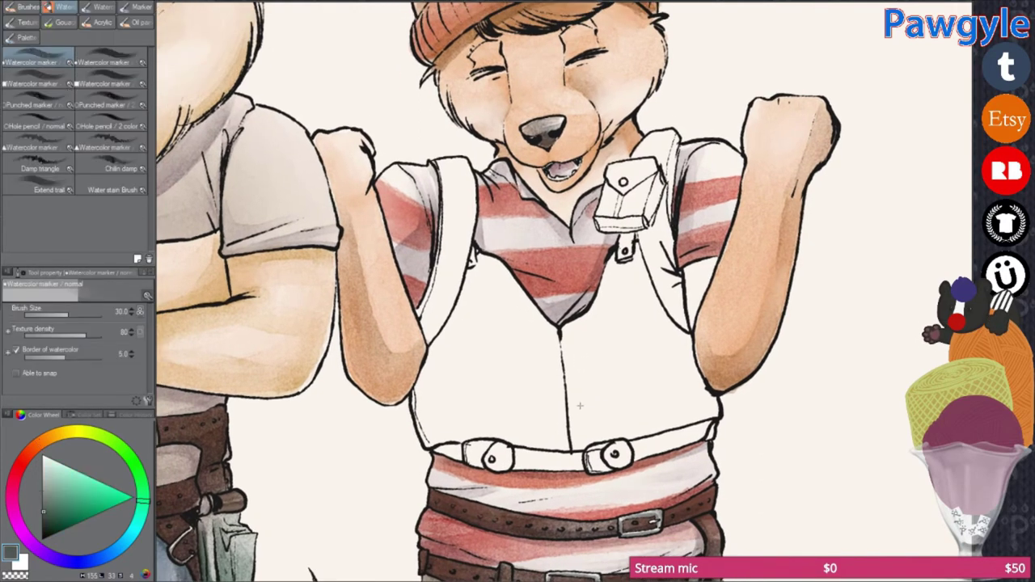
pyautogui.moveTo(453, 251); pyautogui.dragTo(700, 372)
pyautogui.press('b')
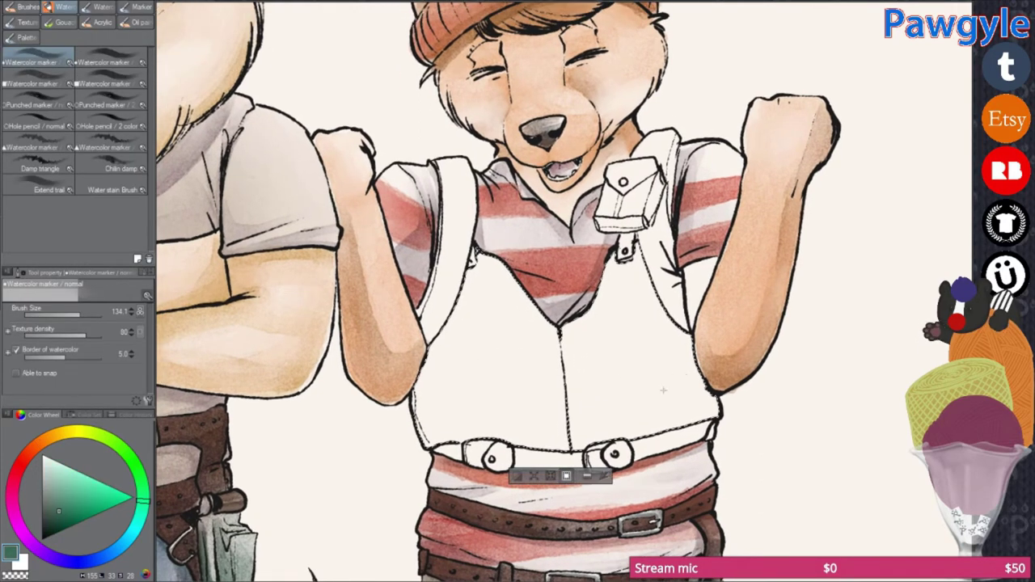
pyautogui.moveTo(437, 324); pyautogui.dragTo(680, 339)
pyautogui.scroll(-2, 623, 411)
pyautogui.moveTo(546, 397); pyautogui.dragTo(509, 401)
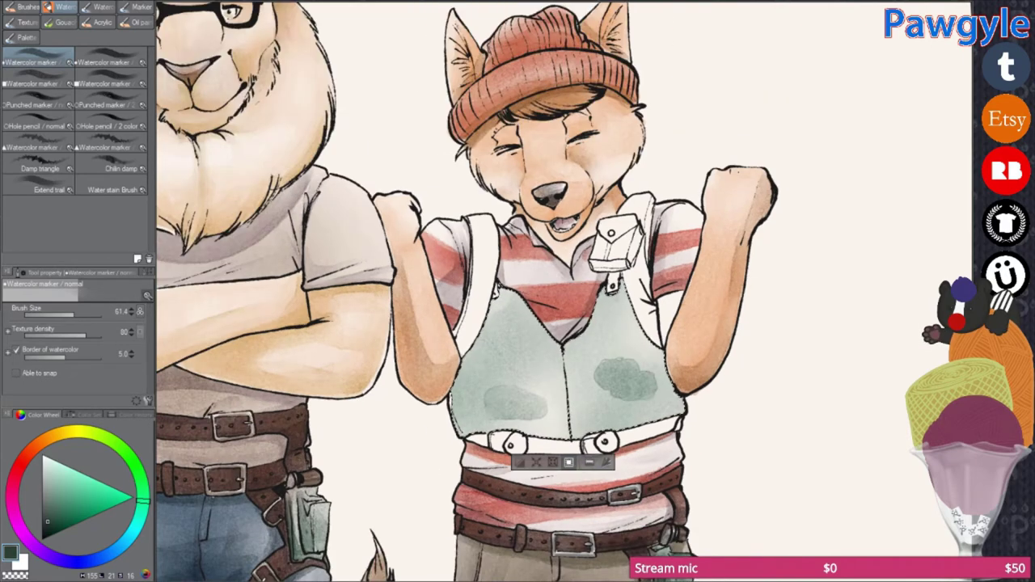
# Step: With a smaller brush, layer irregular camouflage patches of bright green and dark olive green across the vest
pyautogui.press('[')
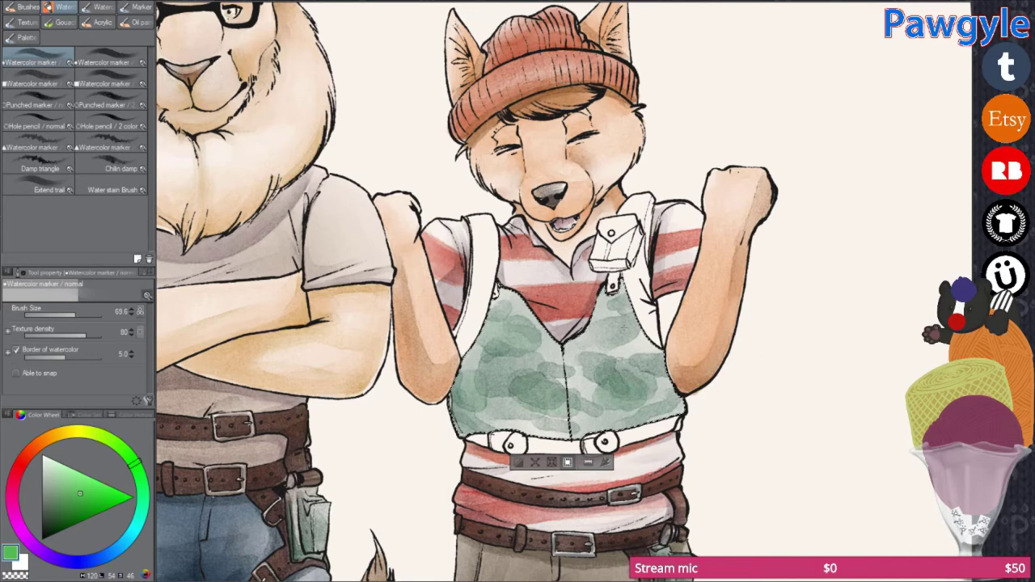
pyautogui.moveTo(117, 439); pyautogui.dragTo(105, 437)
pyautogui.press('[')
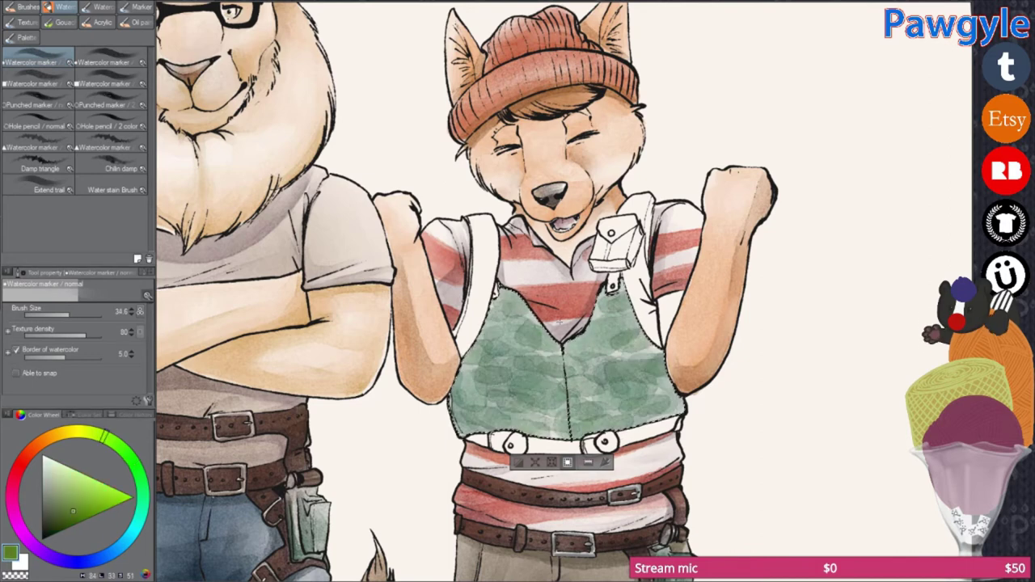
pyautogui.moveTo(498, 429)
pyautogui.mouseDown()
pyautogui.moveTo(554, 413)
pyautogui.moveTo(558, 344)
pyautogui.moveTo(466, 404)
pyautogui.moveTo(470, 339)
pyautogui.mouseUp()
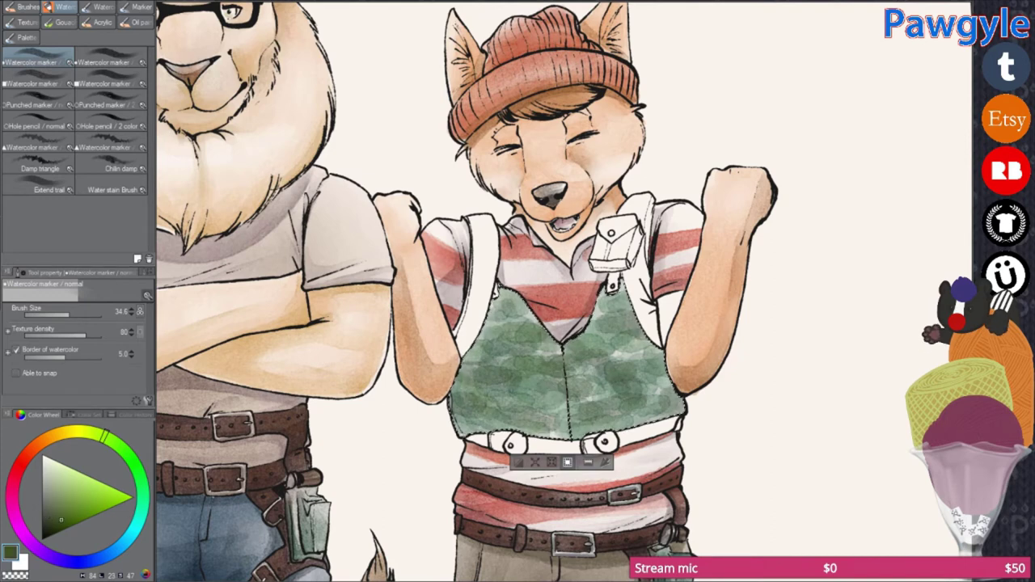
# Step: Enlarge the watercolor brush and wash both halves of the selected vest with deep green over the camouflage pattern
pyautogui.moveTo(555, 433); pyautogui.dragTo(582, 388)
pyautogui.moveTo(457, 381); pyautogui.dragTo(462, 433)
pyautogui.moveTo(542, 437); pyautogui.dragTo(566, 437)
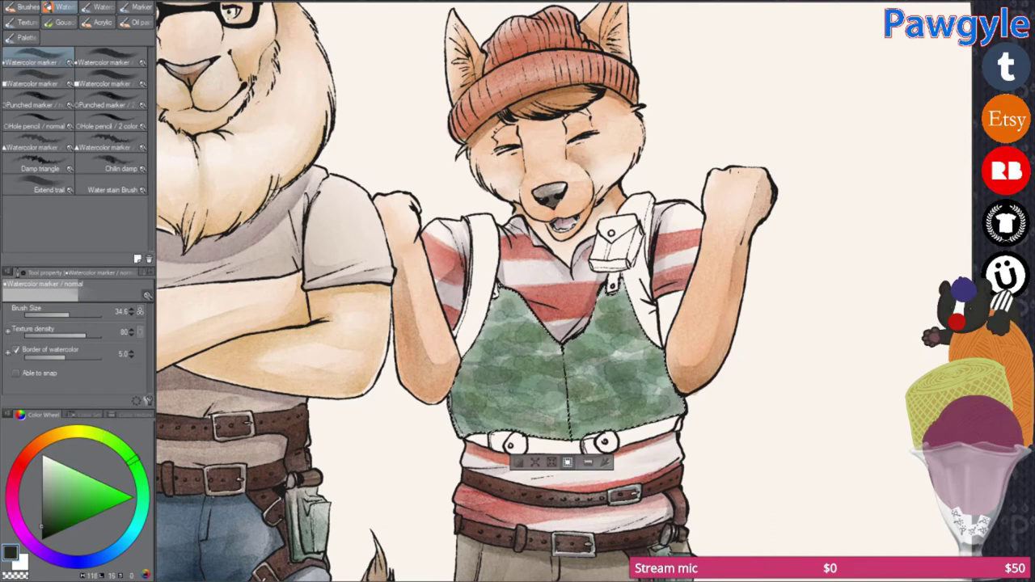
pyautogui.moveTo(466, 433); pyautogui.dragTo(526, 381)
pyautogui.moveTo(574, 421); pyautogui.dragTo(486, 336)
pyautogui.moveTo(558, 344); pyautogui.dragTo(525, 372)
pyautogui.moveTo(453, 416)
pyautogui.mouseDown()
pyautogui.moveTo(494, 433)
pyautogui.moveTo(566, 425)
pyautogui.mouseUp()
pyautogui.moveTo(465, 324); pyautogui.dragTo(583, 404)
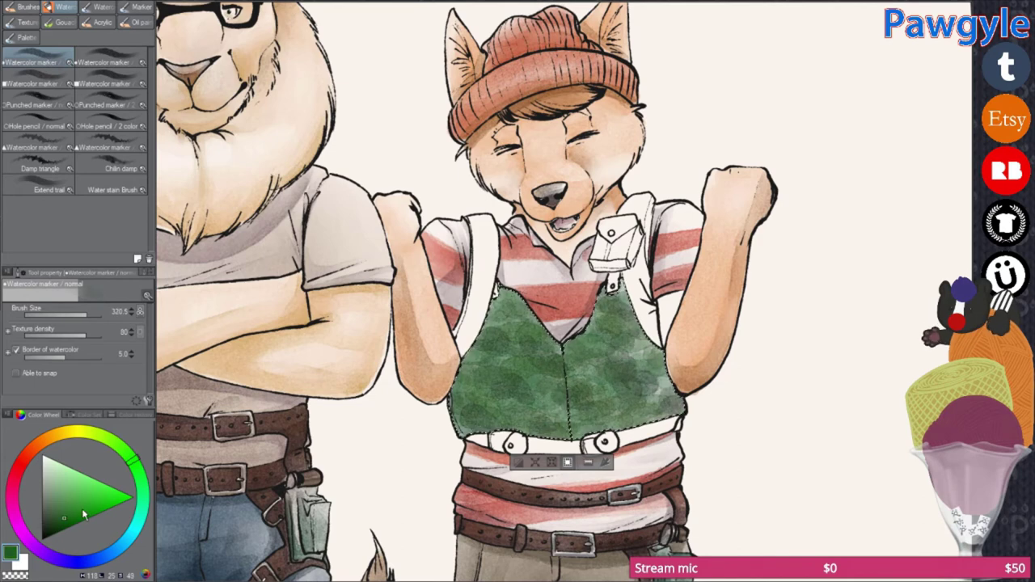
pyautogui.moveTo(461, 344); pyautogui.dragTo(470, 433)
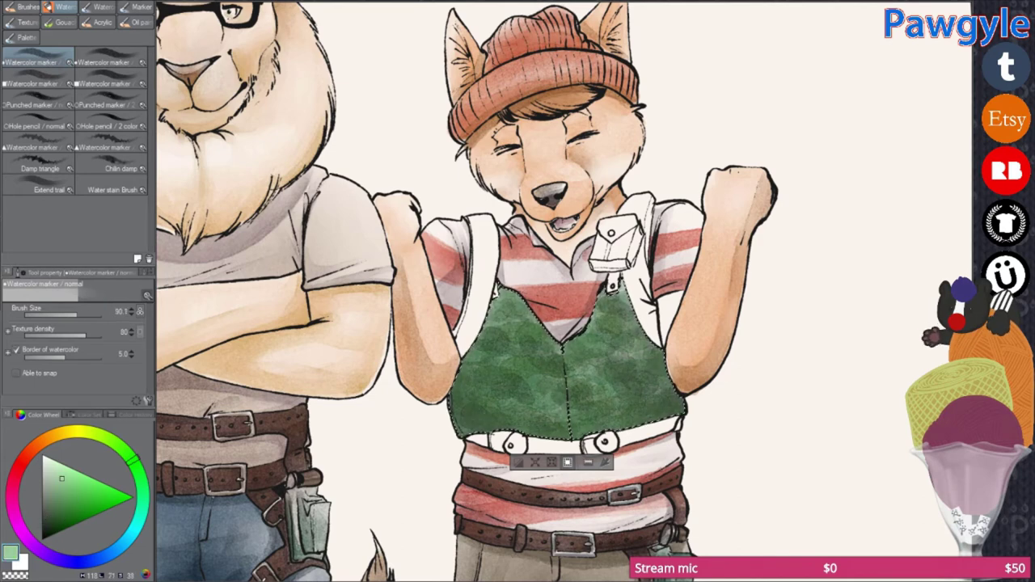
# Step: Mottle the vest with pale green and light yellow-green using a smaller brush
pyautogui.moveTo(518, 323); pyautogui.dragTo(526, 320)
pyautogui.moveTo(462, 421); pyautogui.dragTo(559, 388)
pyautogui.moveTo(465, 340)
pyautogui.mouseDown()
pyautogui.moveTo(485, 429)
pyautogui.moveTo(502, 433)
pyautogui.mouseUp()
pyautogui.moveTo(477, 401); pyautogui.dragTo(495, 413)
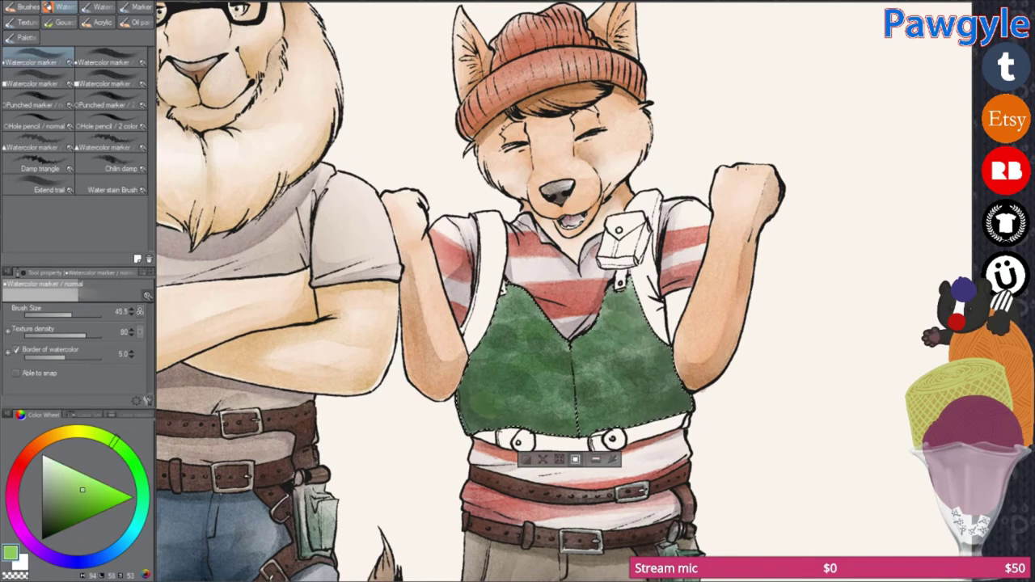
# Step: Dab large dark olive camouflage patches on both halves of the vest and shade its side edges dark green
pyautogui.moveTo(546, 388); pyautogui.dragTo(571, 409)
pyautogui.moveTo(497, 344); pyautogui.dragTo(526, 372)
pyautogui.moveTo(494, 339); pyautogui.dragTo(571, 412)
pyautogui.moveTo(469, 328); pyautogui.dragTo(518, 392)
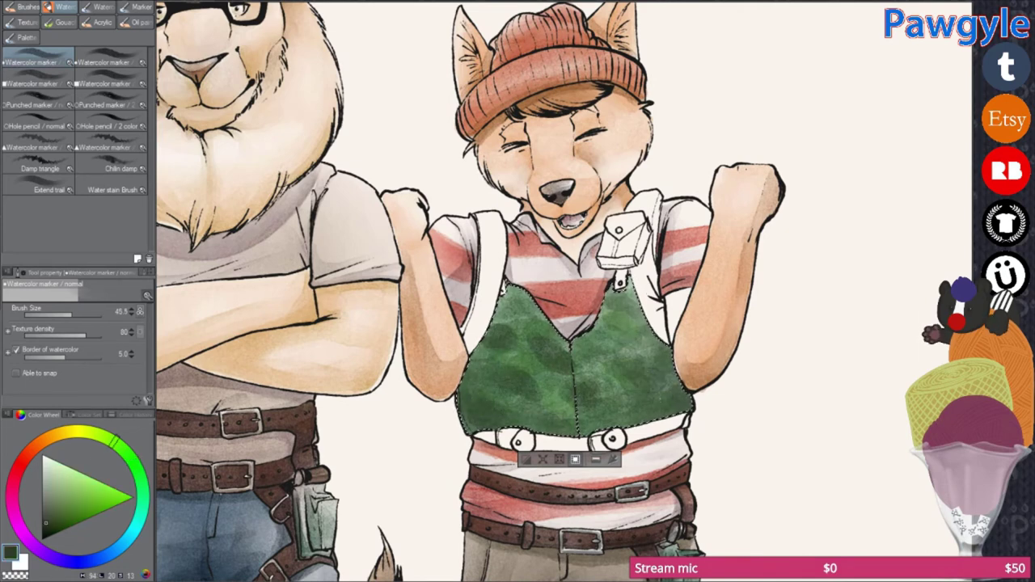
pyautogui.moveTo(566, 315); pyautogui.dragTo(656, 389)
pyautogui.moveTo(566, 405); pyautogui.dragTo(655, 437)
pyautogui.moveTo(469, 340); pyautogui.dragTo(476, 433)
pyautogui.press('[')
pyautogui.moveTo(672, 340); pyautogui.dragTo(678, 408)
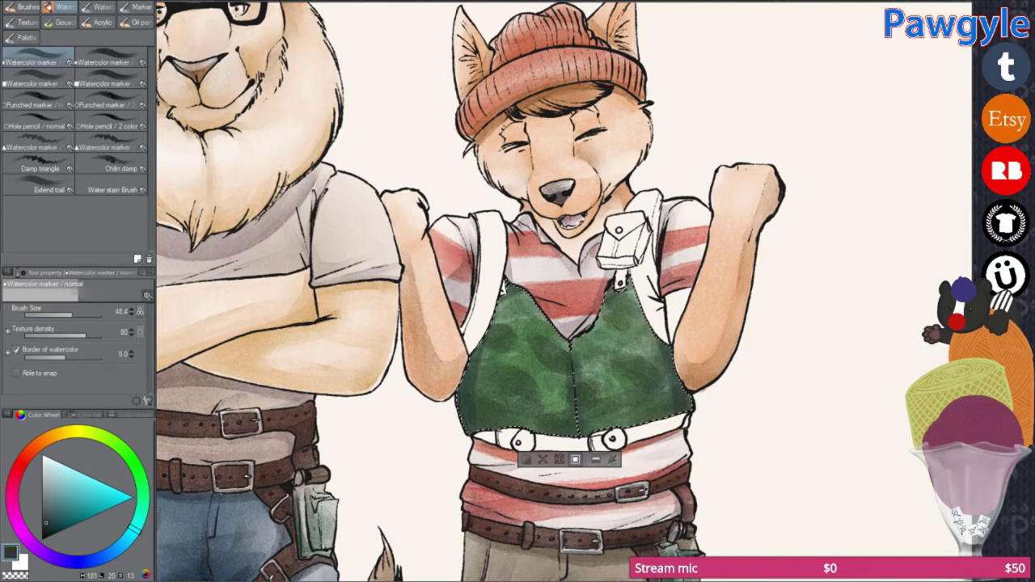
# Step: Deselect the vest and paint the band beneath it and the small strap tabs dark grey with a small brush
pyautogui.press('[')
pyautogui.press('-')
pyautogui.hotkey('ctrl', 'd')
pyautogui.scroll(3, 566, 323)
pyautogui.press('-')
pyautogui.press('[')
pyautogui.press('[')
pyautogui.moveTo(522, 360)
pyautogui.mouseDown()
pyautogui.moveTo(598, 316)
pyautogui.moveTo(595, 331)
pyautogui.moveTo(602, 315)
pyautogui.mouseUp()
pyautogui.press('^')
pyautogui.moveTo(676, 293)
pyautogui.mouseDown()
pyautogui.moveTo(740, 235)
pyautogui.moveTo(731, 248)
pyautogui.mouseUp()
pyautogui.press('-')
pyautogui.press('^')
pyautogui.press('-')
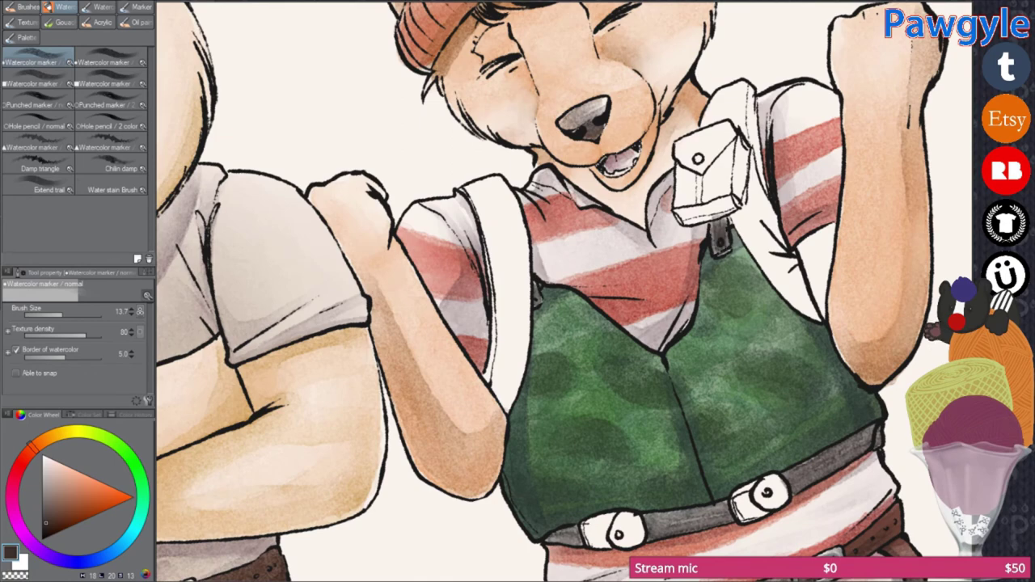
# Step: Paint the two round-buttoned pouches on the band below the vest dark reddish brown
pyautogui.press('^')
pyautogui.scroll(2, 566, 324)
pyautogui.moveTo(686, 408); pyautogui.dragTo(732, 362)
pyautogui.moveTo(558, 465); pyautogui.dragTo(603, 433)
pyautogui.moveTo(688, 405); pyautogui.dragTo(728, 364)
pyautogui.press('-')
pyautogui.press('^')
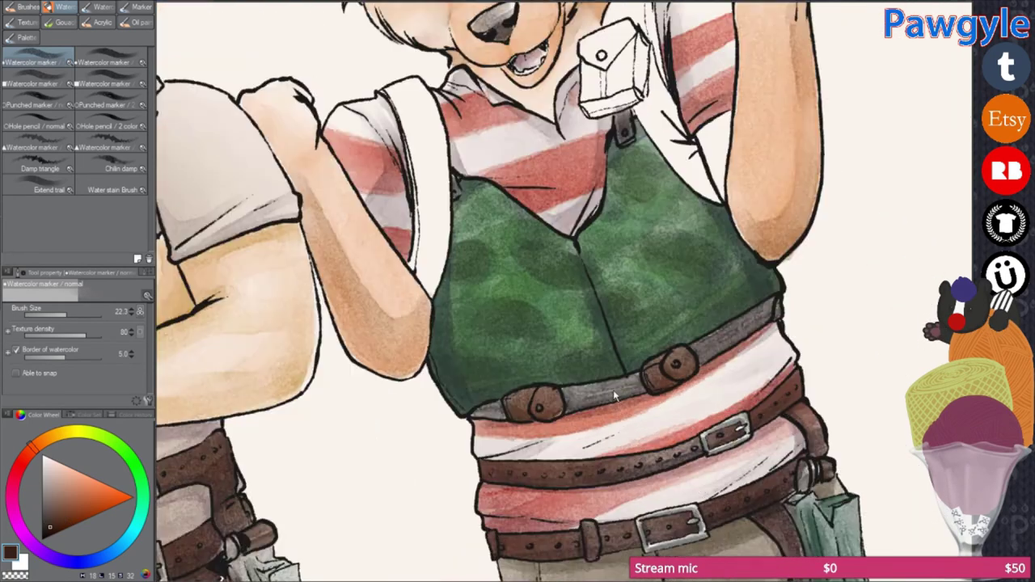
# Step: Darken the grey band below the vest with a dark brown glaze using a smaller brush
pyautogui.scroll(-2, 613, 390)
pyautogui.press('-')
pyautogui.press('^')
pyautogui.scroll(2, 700, 498)
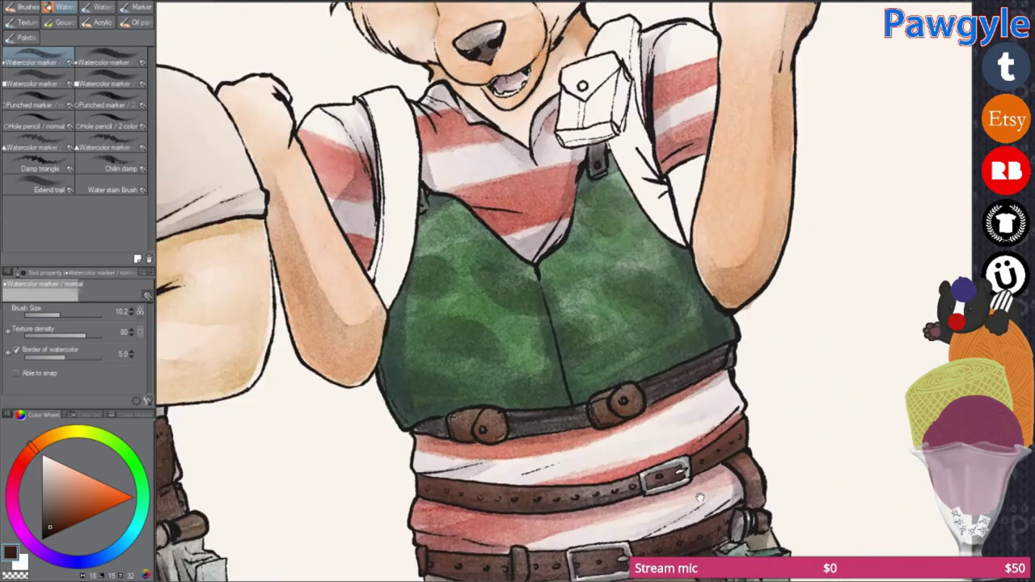
# Step: Paint the shoulder strap behind the white chest pouch grey and deepen its shadows around the pouch and folds
pyautogui.scroll(-3, 701, 498)
pyautogui.scroll(3, 597, 344)
pyautogui.moveTo(558, 170); pyautogui.dragTo(603, 263)
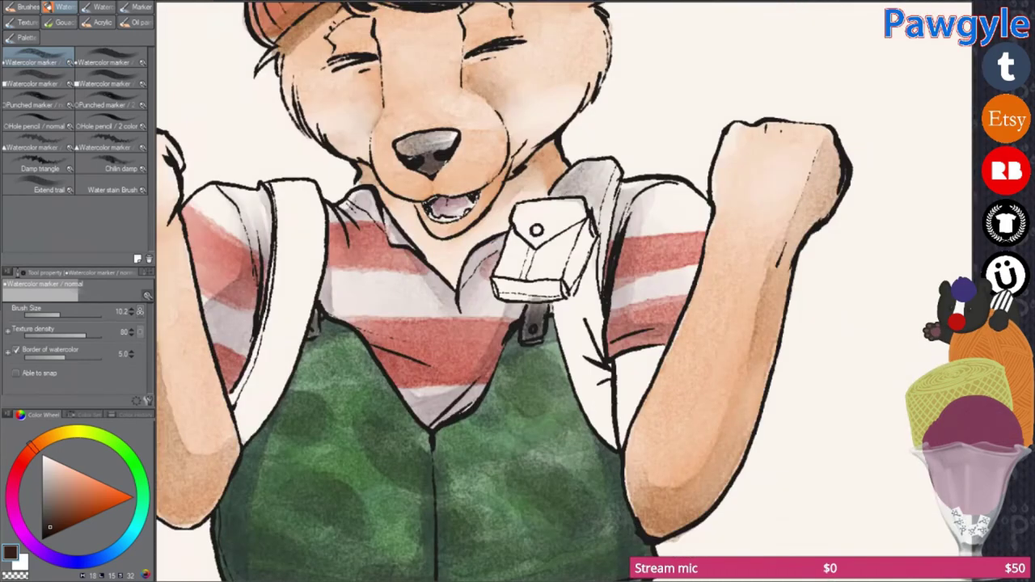
pyautogui.moveTo(566, 166)
pyautogui.mouseDown()
pyautogui.moveTo(607, 207)
pyautogui.moveTo(591, 186)
pyautogui.mouseUp()
pyautogui.moveTo(647, 323); pyautogui.dragTo(675, 275)
pyautogui.moveTo(591, 227); pyautogui.dragTo(623, 324)
pyautogui.moveTo(598, 267); pyautogui.dragTo(639, 388)
pyautogui.moveTo(608, 198); pyautogui.dragTo(598, 287)
pyautogui.moveTo(595, 267); pyautogui.dragTo(635, 393)
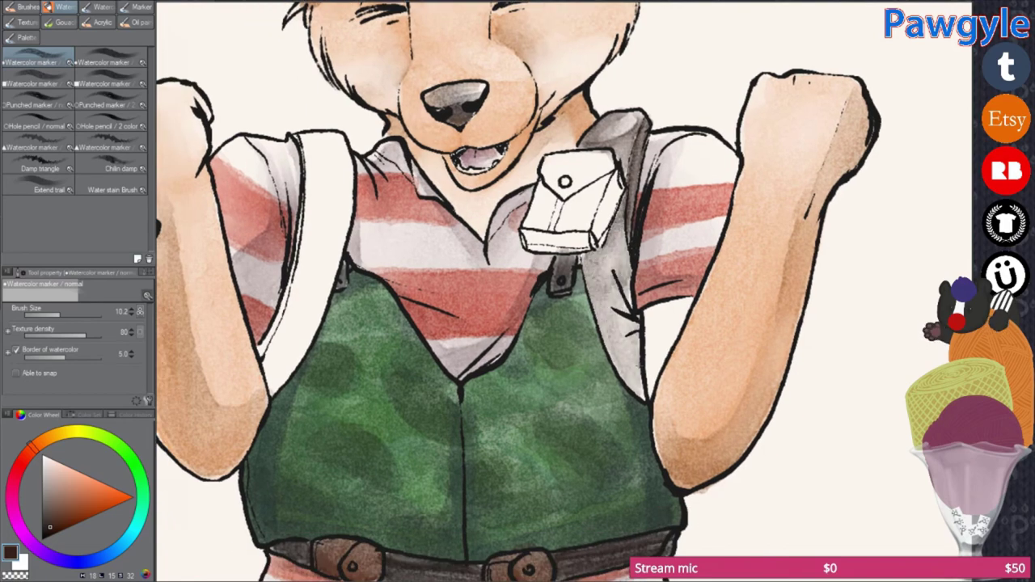
pyautogui.moveTo(602, 198); pyautogui.dragTo(590, 262)
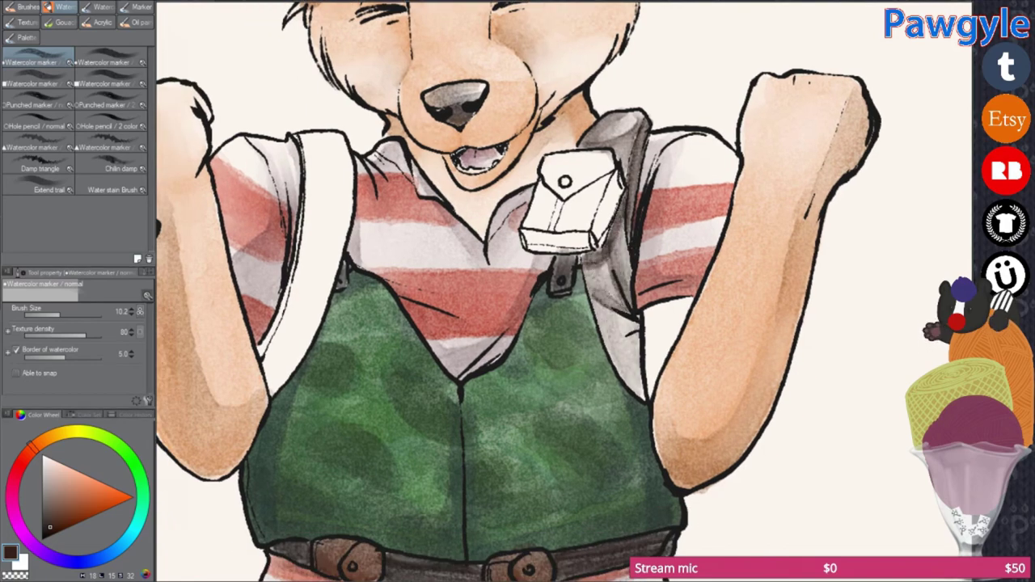
pyautogui.scroll(-2, 517, 291)
pyautogui.moveTo(603, 235); pyautogui.dragTo(623, 348)
pyautogui.scroll(-2, 517, 291)
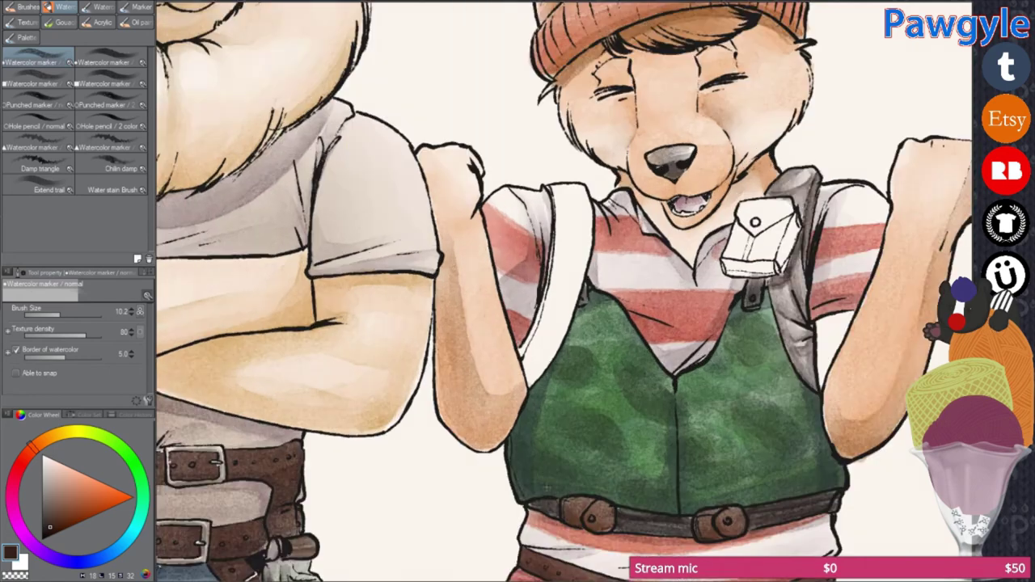
# Step: Fill the other shoulder strap with grey and layer darker shading along its length and edges
pyautogui.moveTo(517, 292); pyautogui.dragTo(453, 389)
pyautogui.moveTo(566, 235); pyautogui.dragTo(453, 356)
pyautogui.moveTo(583, 251); pyautogui.dragTo(445, 380)
pyautogui.moveTo(518, 291); pyautogui.dragTo(453, 388)
pyautogui.moveTo(591, 234); pyautogui.dragTo(615, 348)
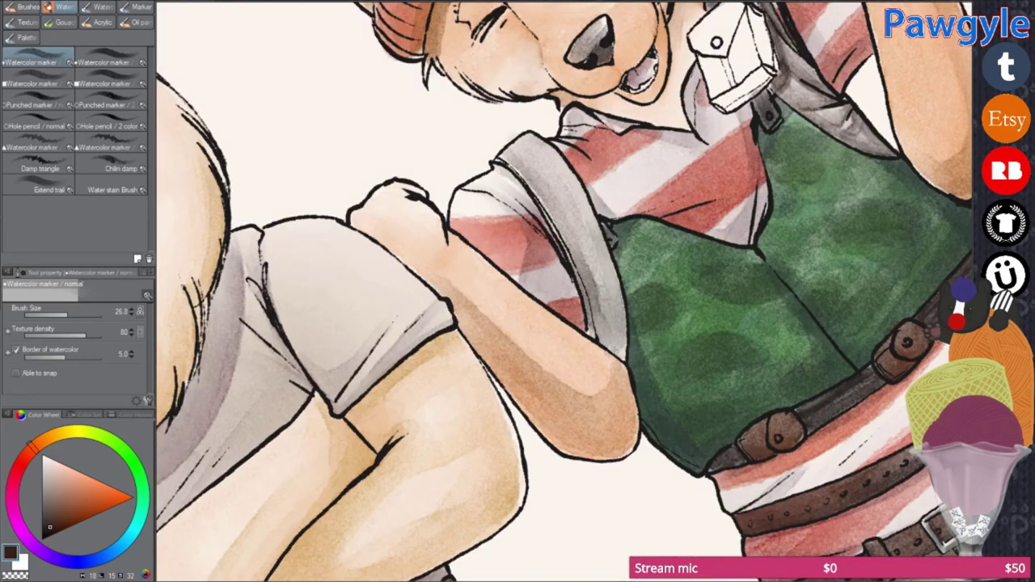
pyautogui.scroll(2, 517, 291)
pyautogui.moveTo(607, 145); pyautogui.dragTo(629, 174)
pyautogui.moveTo(623, 226); pyautogui.dragTo(582, 372)
pyautogui.moveTo(602, 243); pyautogui.dragTo(570, 364)
pyautogui.moveTo(586, 324); pyautogui.dragTo(575, 372)
pyautogui.moveTo(517, 291); pyautogui.dragTo(453, 388)
pyautogui.moveTo(582, 153); pyautogui.dragTo(558, 275)
pyautogui.press('^')
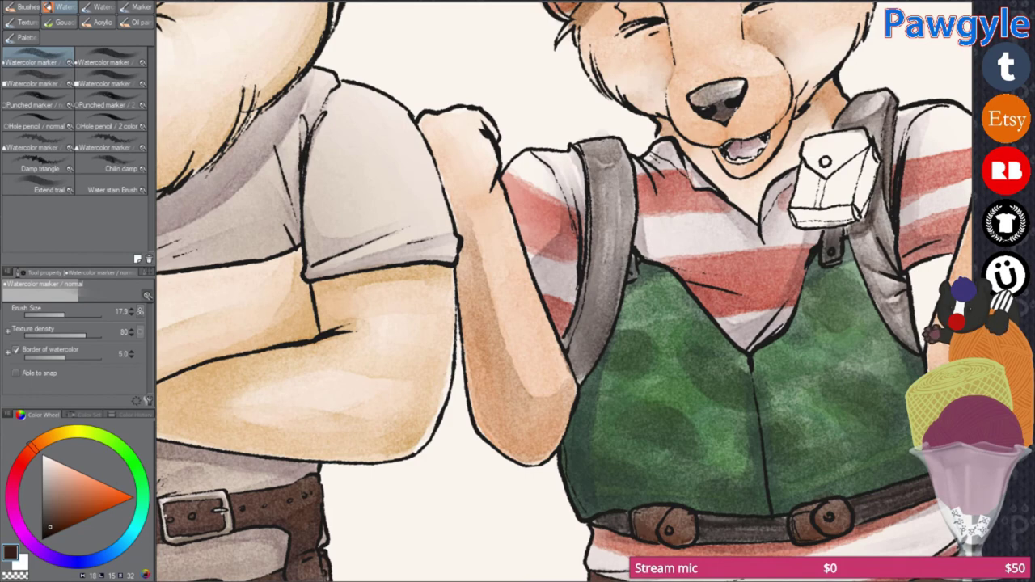
# Step: Pick a dark bluish green and paint the chest pouch on the shoulder strap, darkening its button and shadows
pyautogui.scroll(-2, 518, 291)
pyautogui.press('-')
pyautogui.press('^')
pyautogui.click(139, 506)
pyautogui.moveTo(631, 283)
pyautogui.mouseDown()
pyautogui.moveTo(603, 347)
pyautogui.moveTo(591, 352)
pyautogui.moveTo(594, 343)
pyautogui.mouseUp()
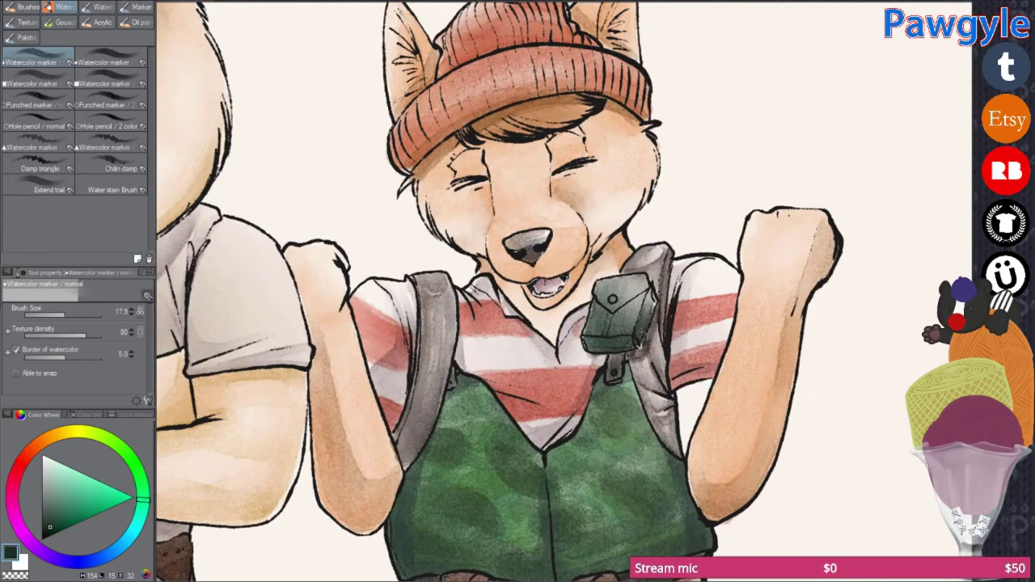
pyautogui.keyDown('alt'); pyautogui.click(613, 299); pyautogui.keyUp('alt')
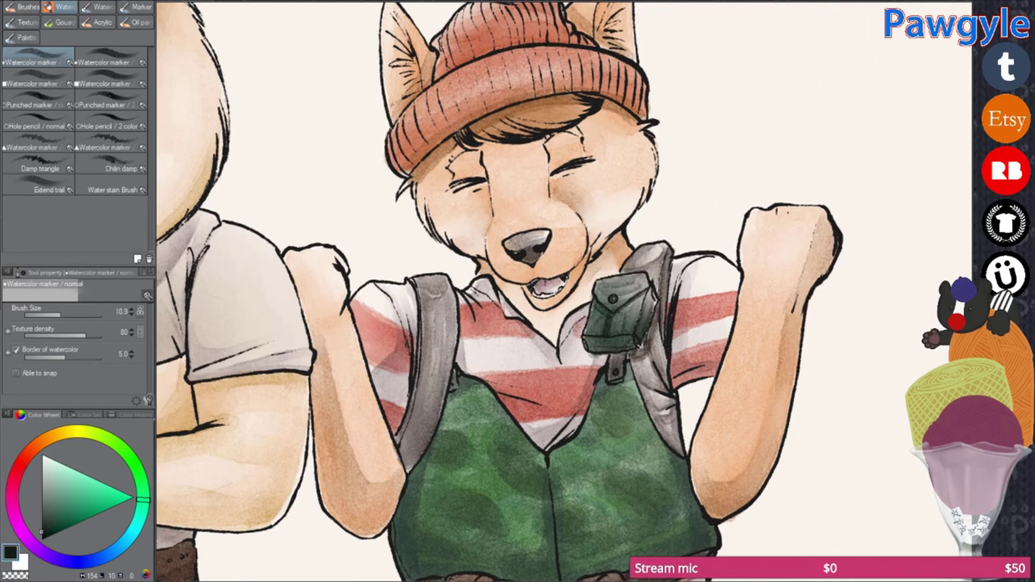
pyautogui.scroll(-2, 518, 291)
pyautogui.scroll(-2, 518, 292)
pyautogui.press('-')
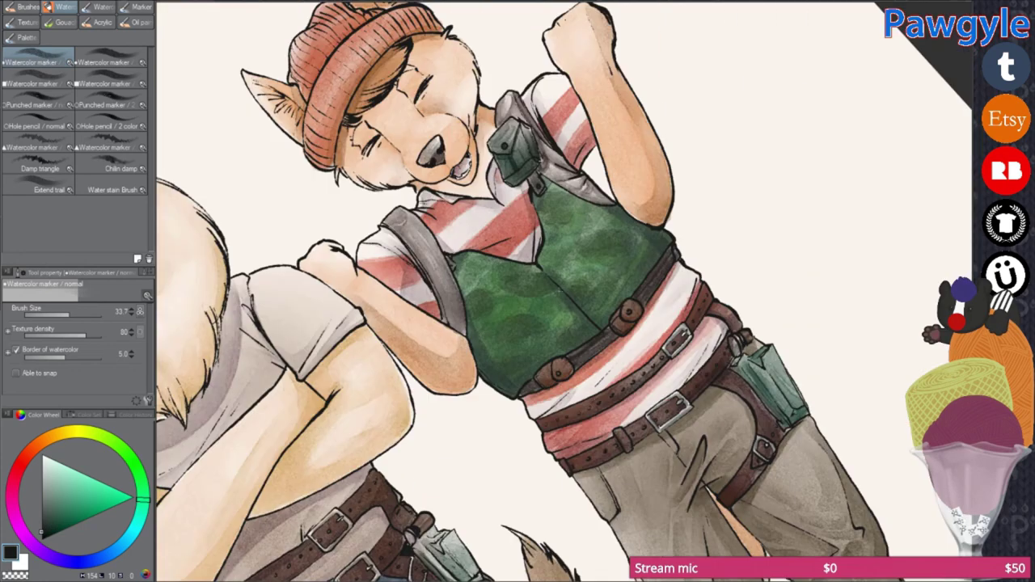
pyautogui.press('^')
pyautogui.scroll(-2, 518, 291)
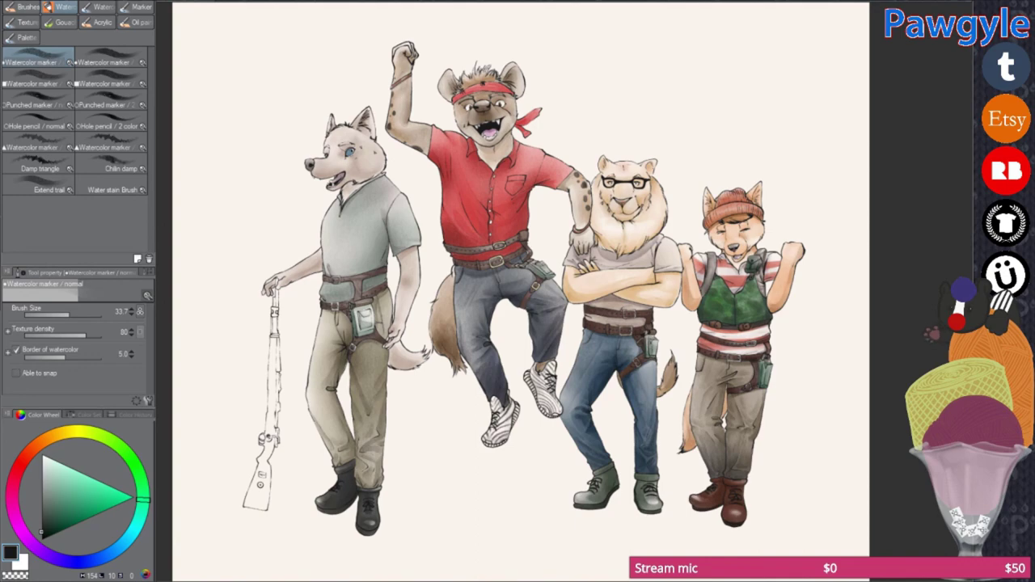